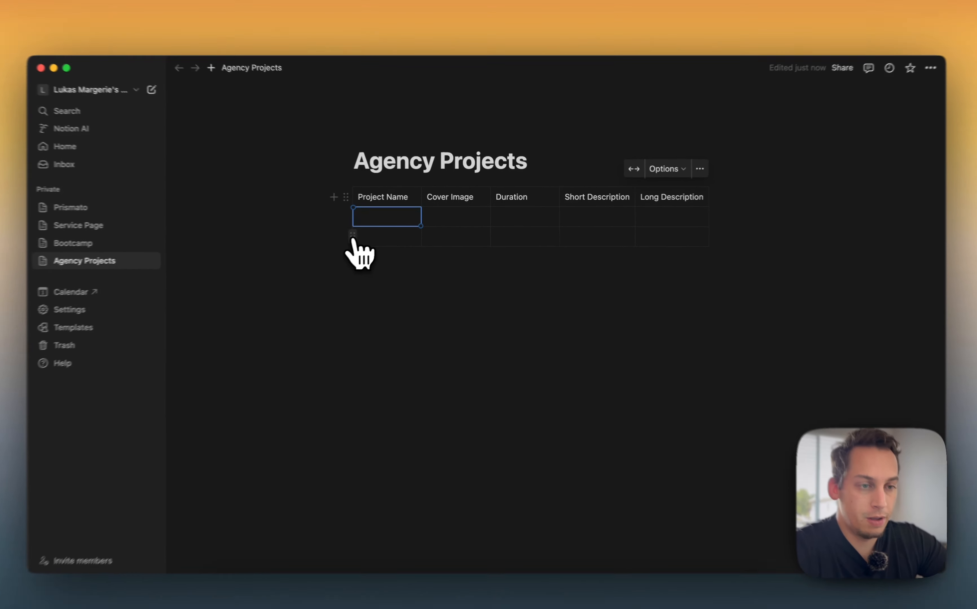
# Add rows to the table until it has four empty project rows
pyautogui.click(361, 234)
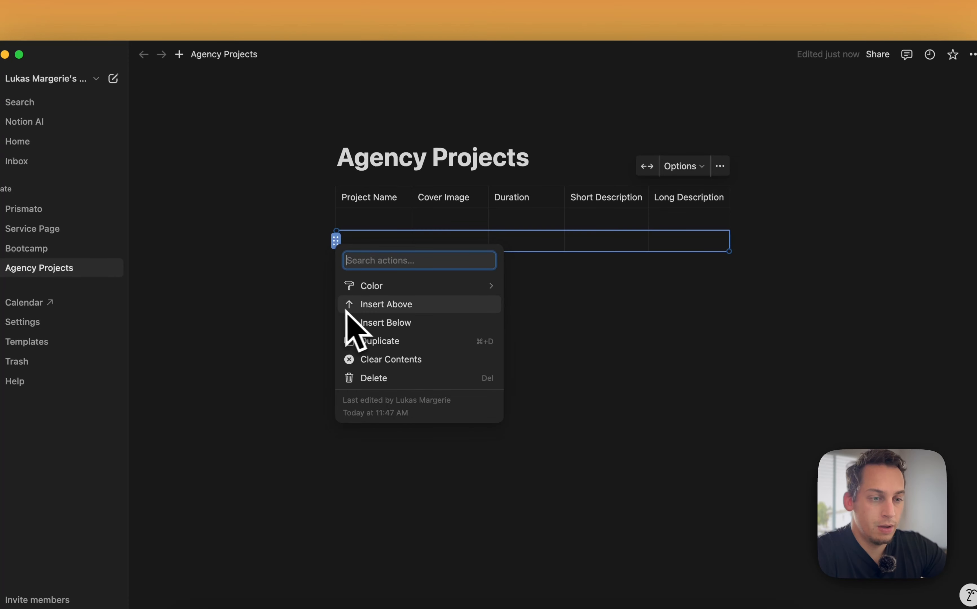
pyautogui.click(315, 325)
pyautogui.press('super+d')
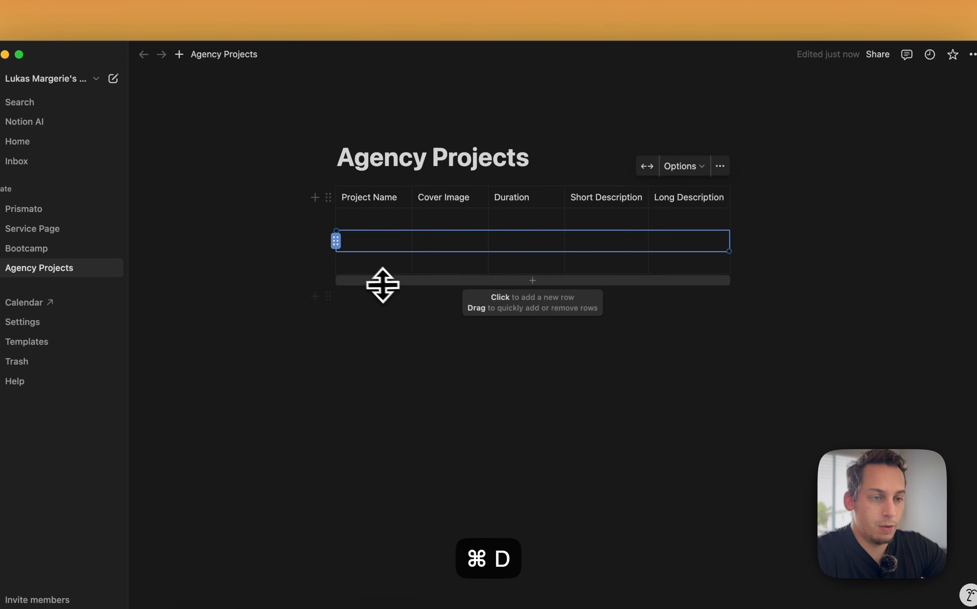
pyautogui.click(380, 282)
pyautogui.click(380, 264)
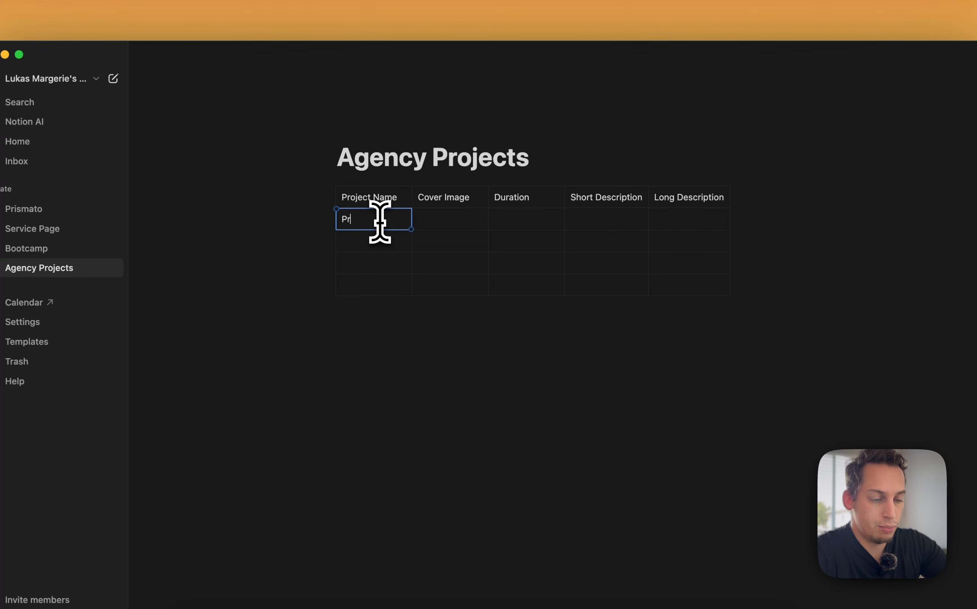
# Fill the Project Name column with Project 1, Project 2, Project 3 and Project 4
pyautogui.click(380, 221)
pyautogui.write('Project 1')
pyautogui.click(386, 241)
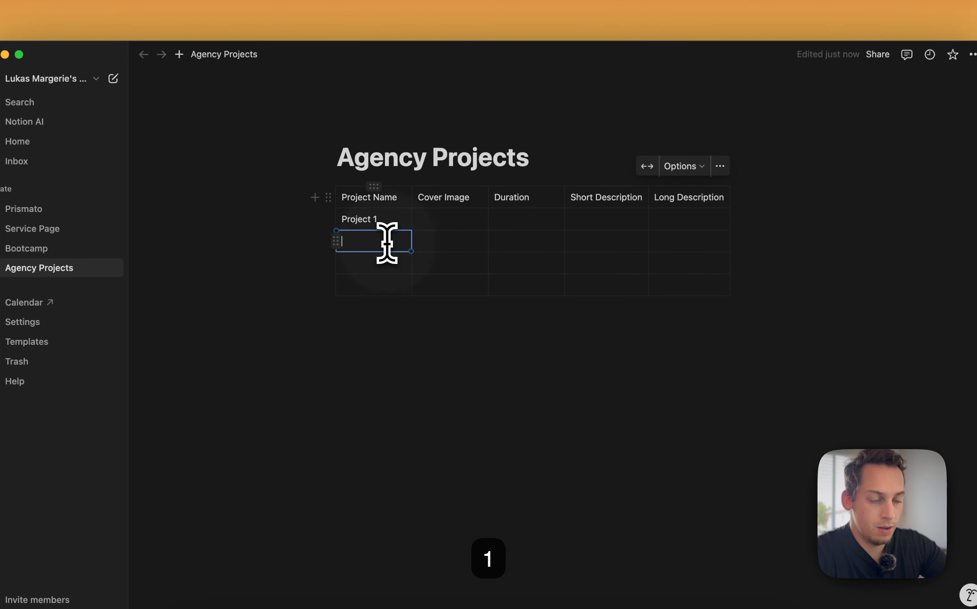
pyautogui.write('Project 2')
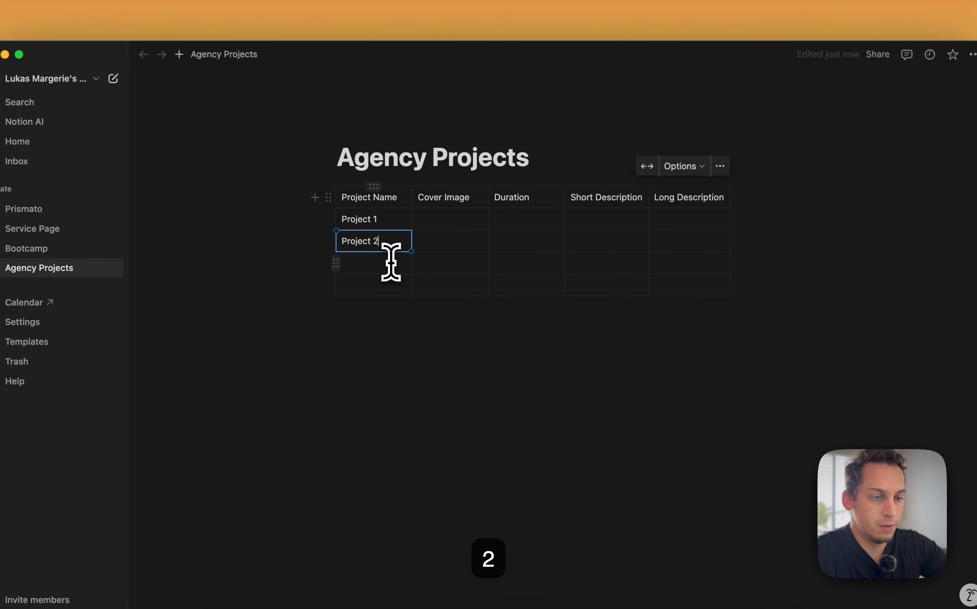
pyautogui.click(389, 264)
pyautogui.write('Project ')
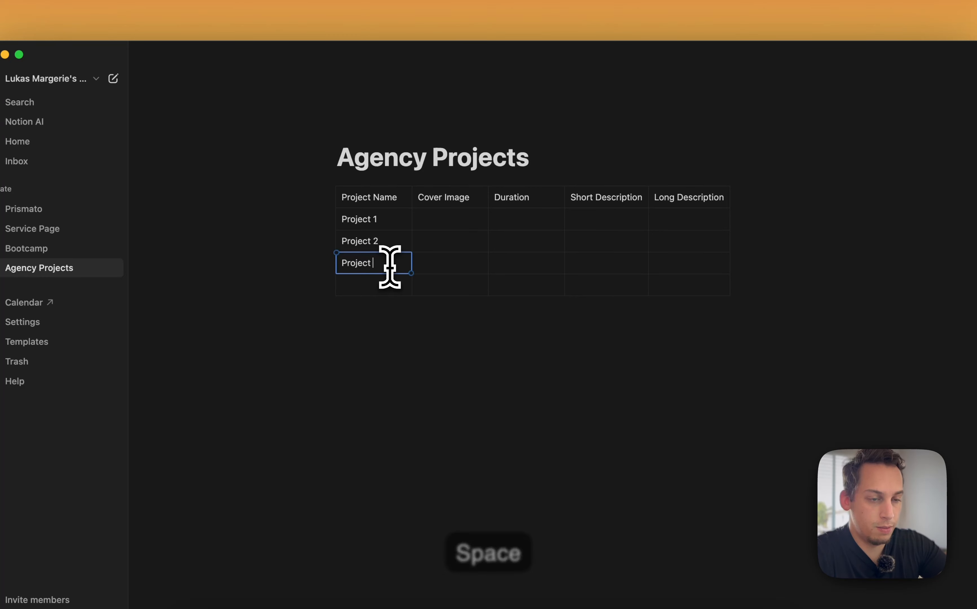
pyautogui.write('3')
pyautogui.click(388, 286)
pyautogui.write('P')
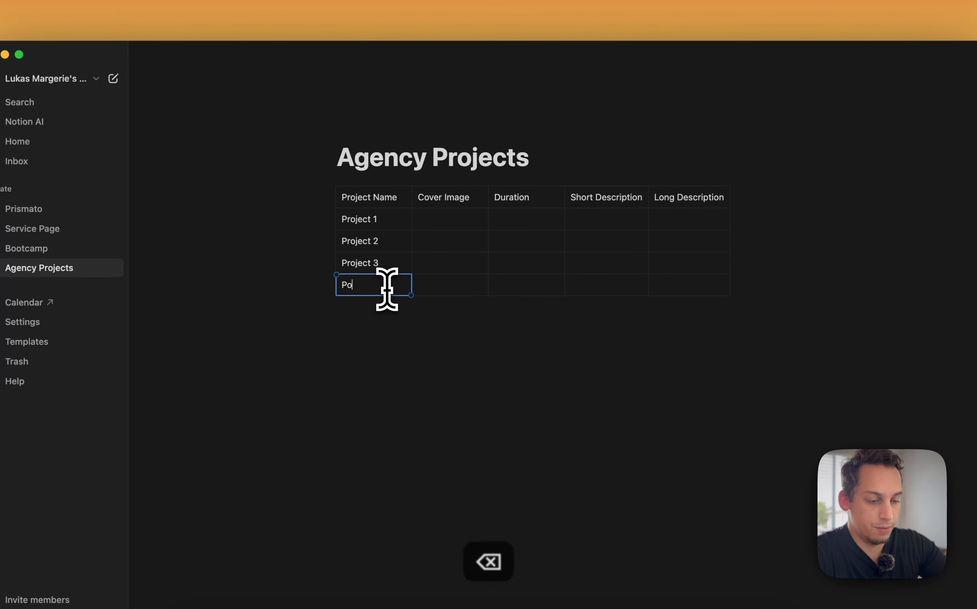
pyautogui.write('roject 4')
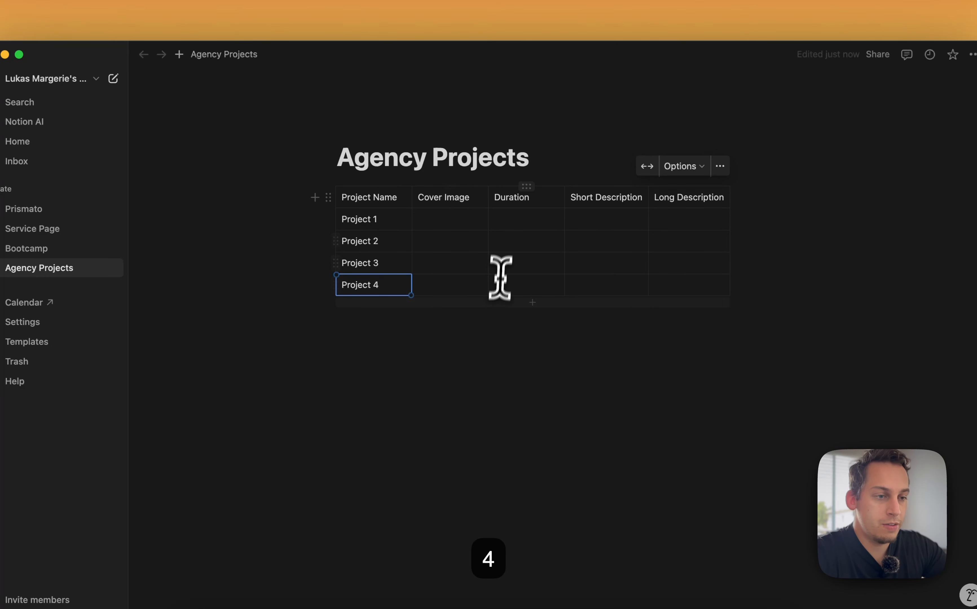
# Widen the table's Long Description and Short Description columns so headers fit on one line
pyautogui.click(473, 220)
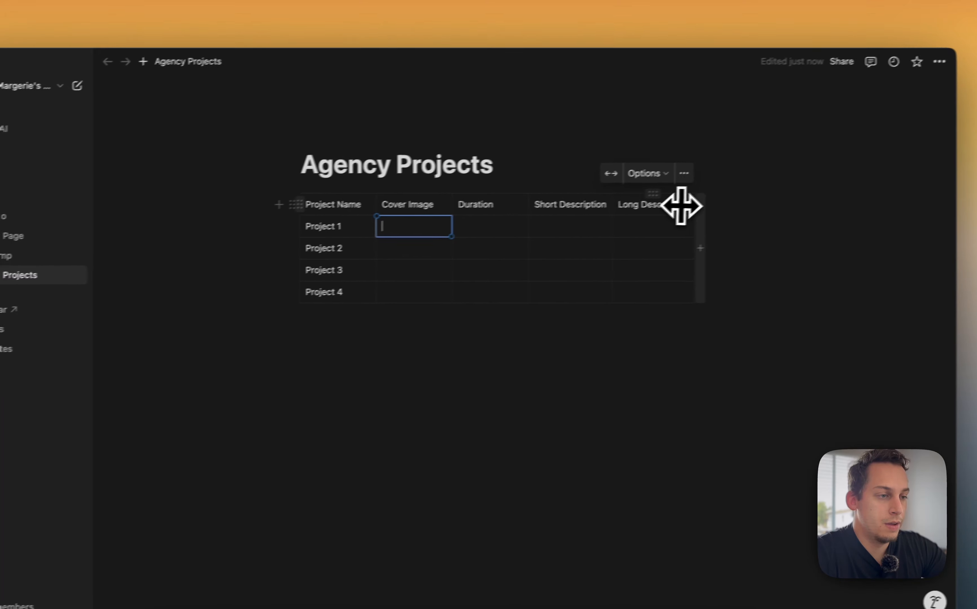
pyautogui.moveTo(729, 200); pyautogui.dragTo(858, 193)
pyautogui.moveTo(791, 206); pyautogui.dragTo(835, 207)
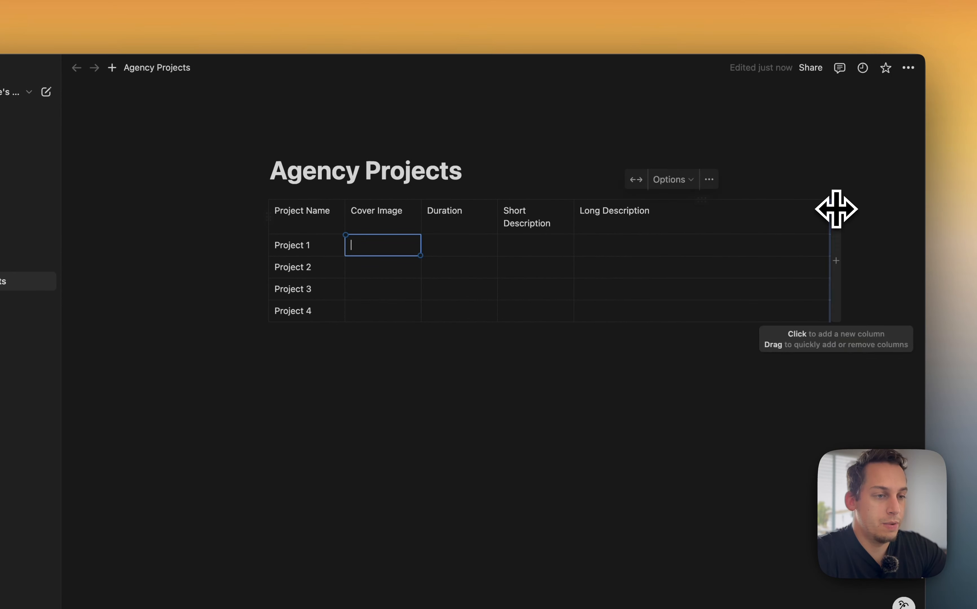
pyautogui.click(488, 240)
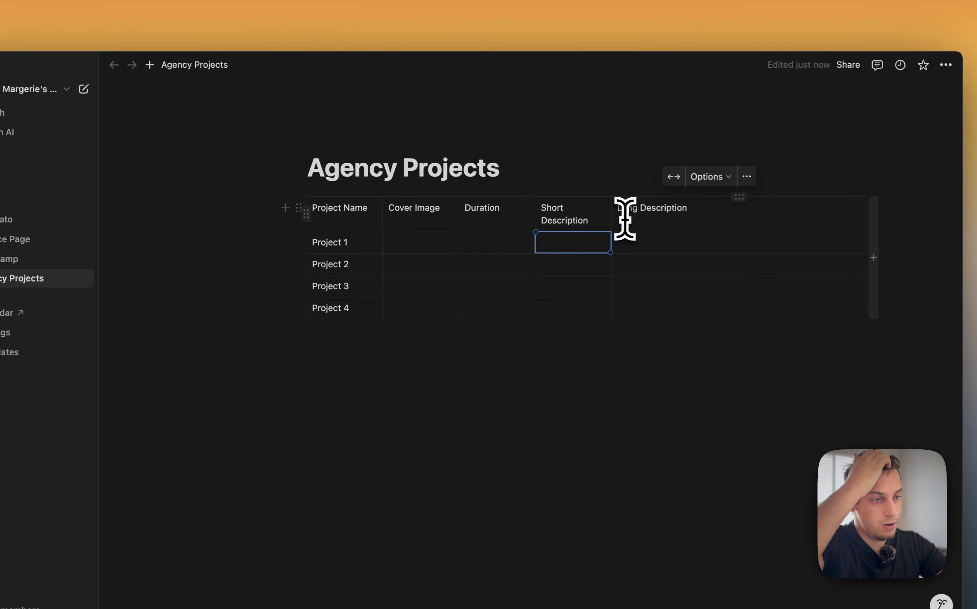
pyautogui.moveTo(611, 211); pyautogui.dragTo(655, 214)
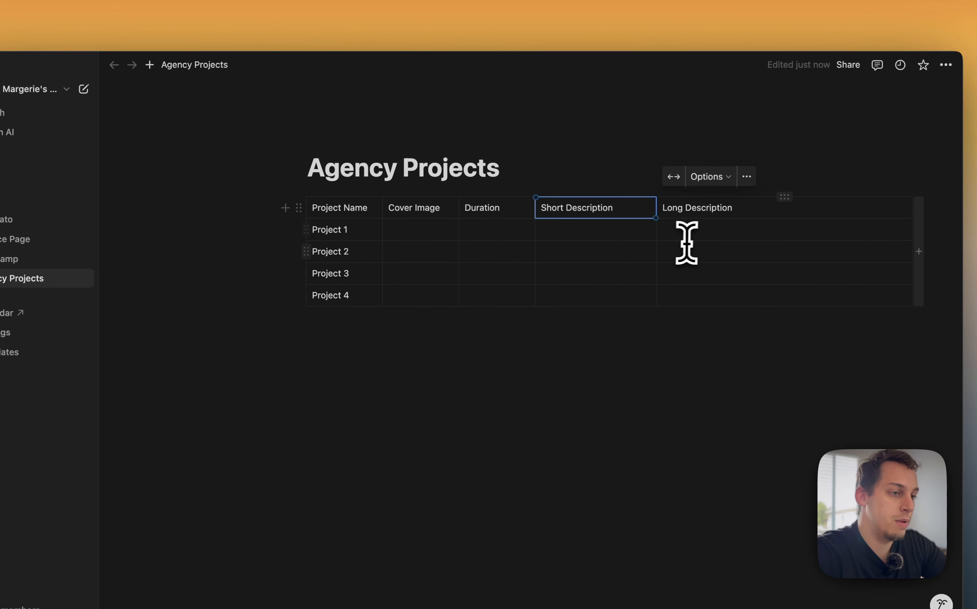
pyautogui.click(693, 235)
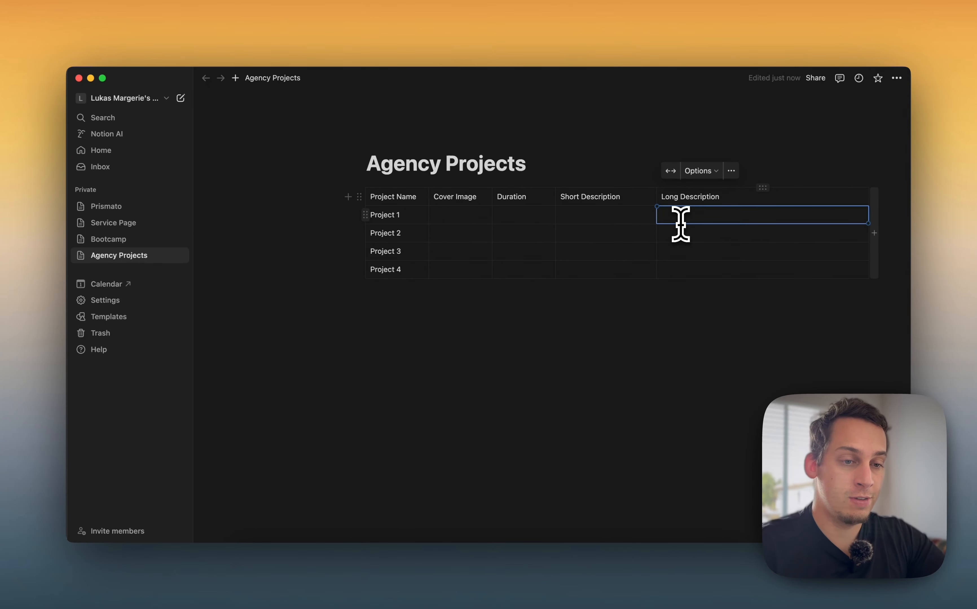
# Insert an image block below the table using the flamingo photo from Unsplash
pyautogui.click(433, 350)
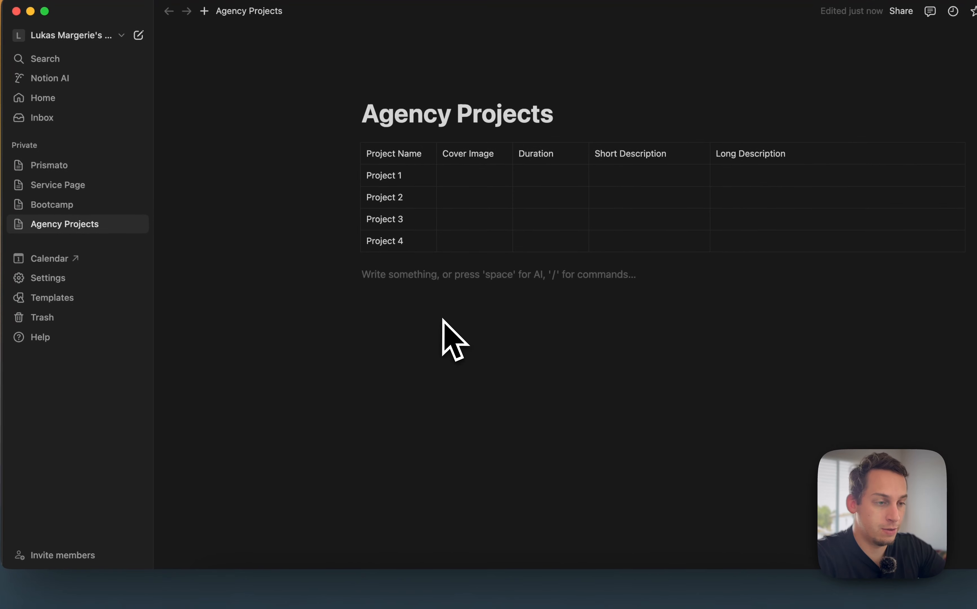
pyautogui.write('/')
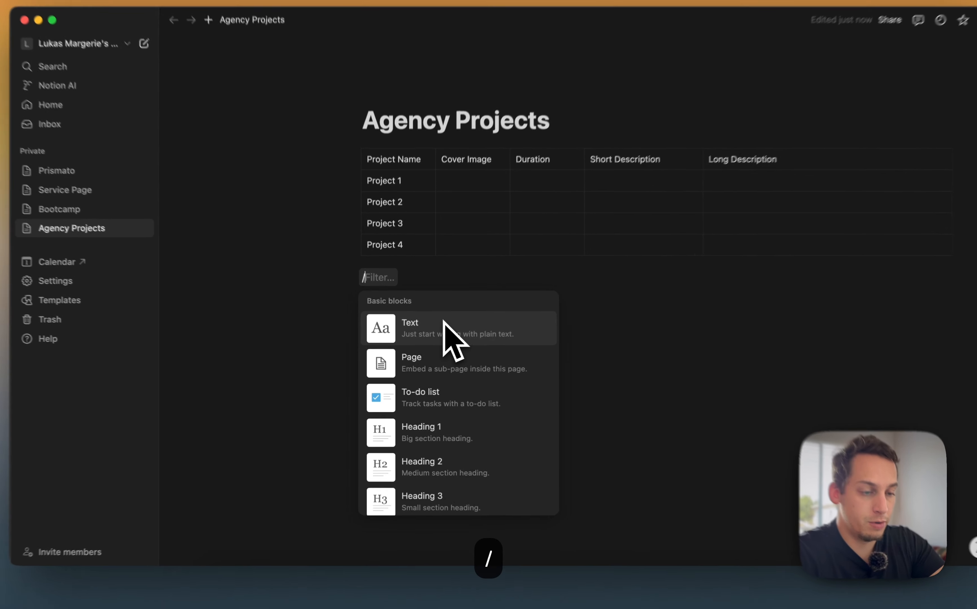
pyautogui.write('ima')
pyautogui.press('Return')
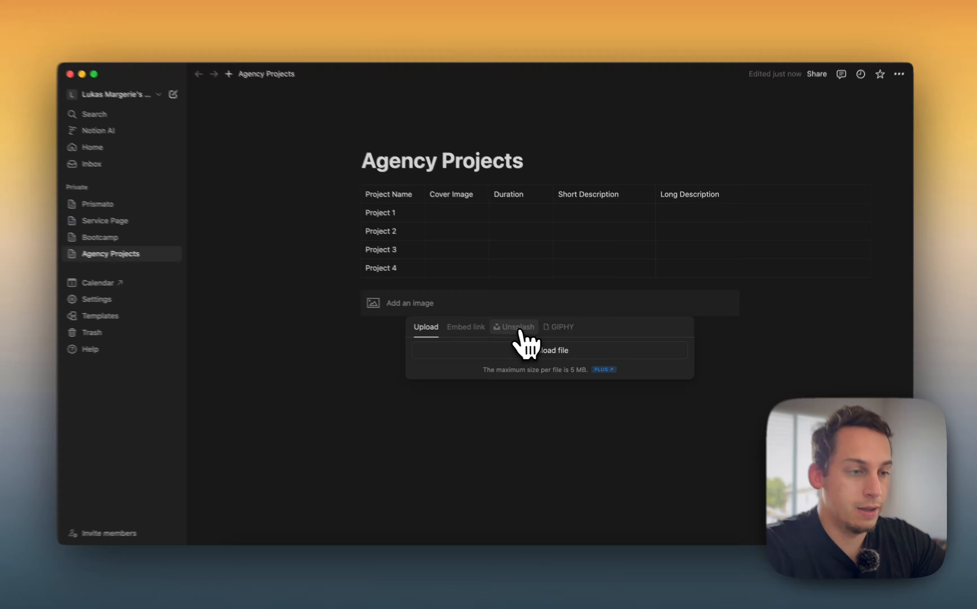
pyautogui.click(519, 330)
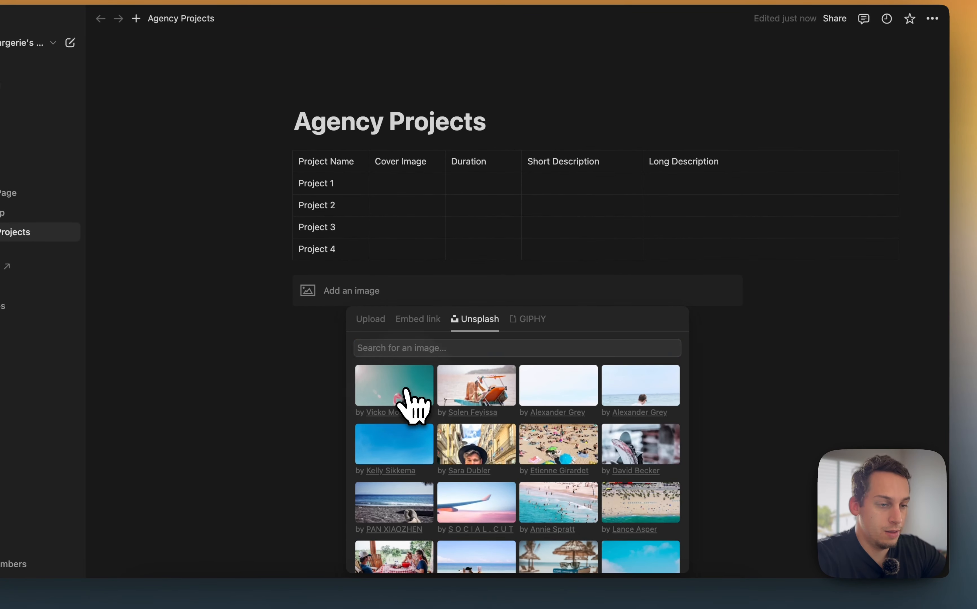
pyautogui.click(407, 393)
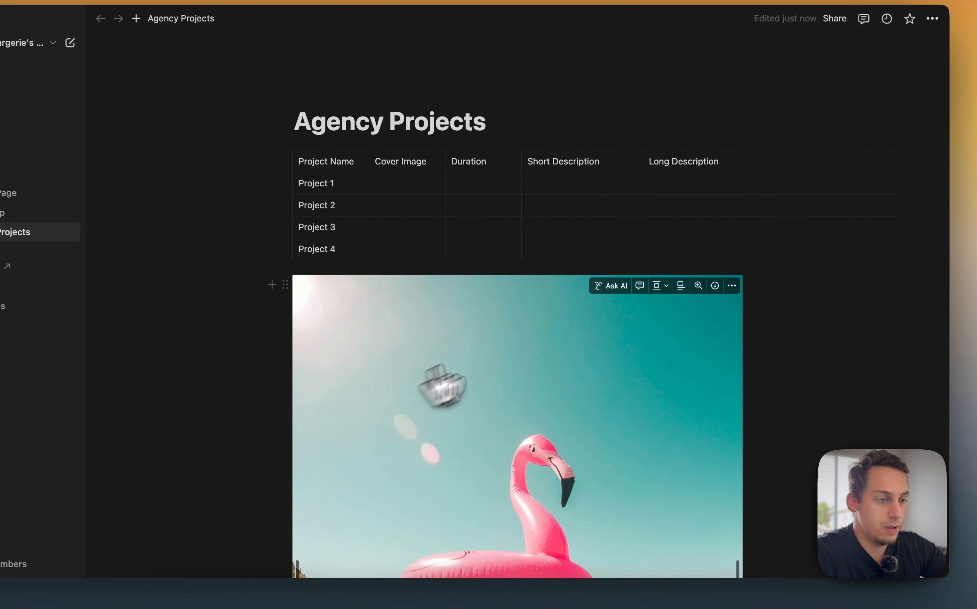
# Copy the image's original link and paste it into Project 1's Cover Image cell
pyautogui.click(733, 287)
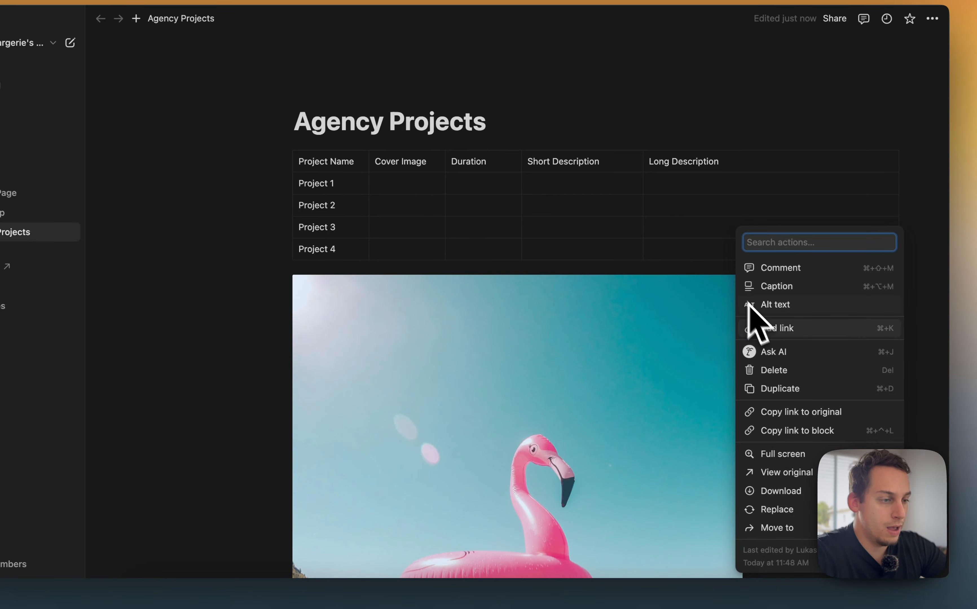
pyautogui.click(784, 419)
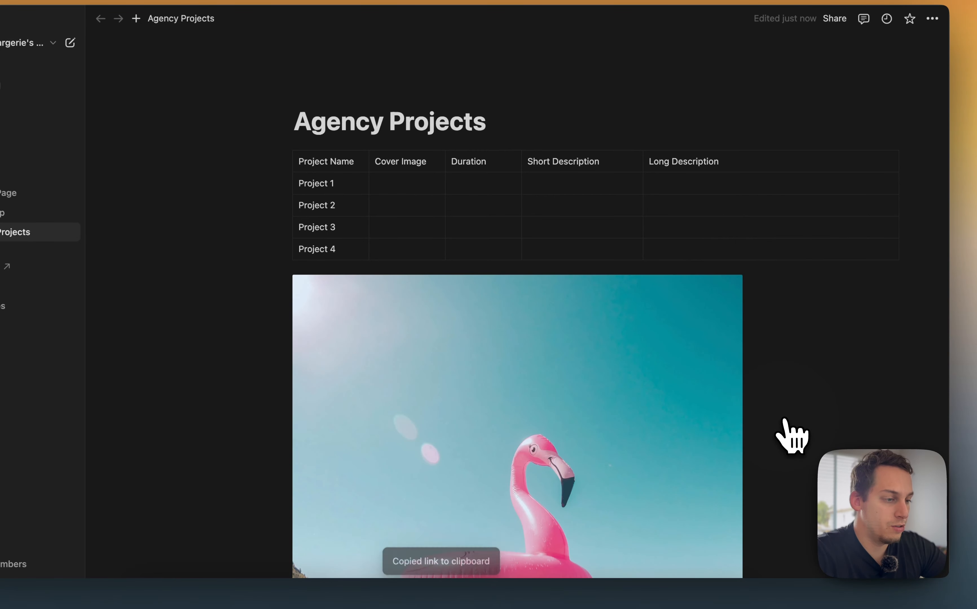
pyautogui.click(387, 186)
pyautogui.press('super+v')
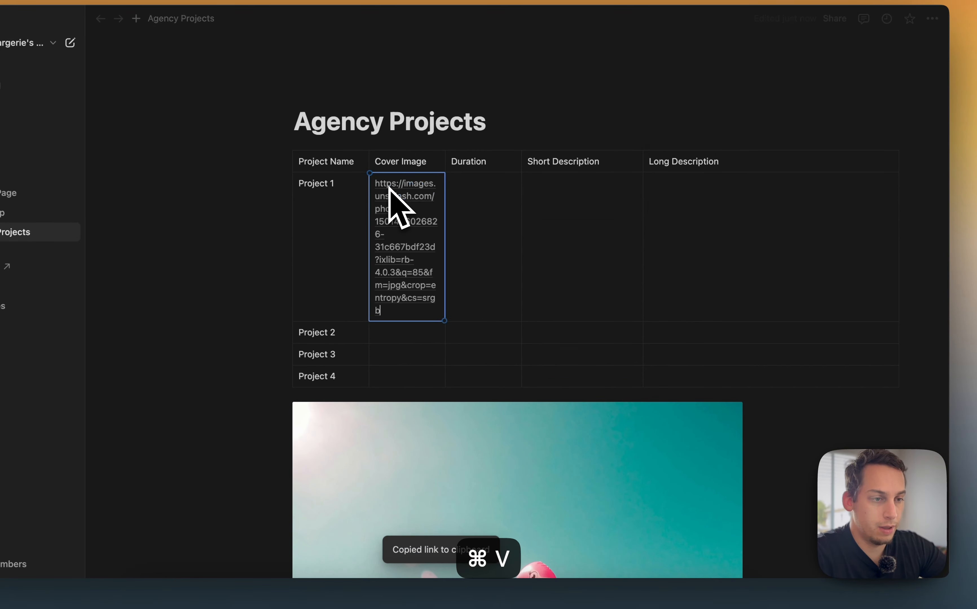
# Delete the image block and clear the pasted URL from Project 1's Cover Image cell
pyautogui.press('BackSpace')
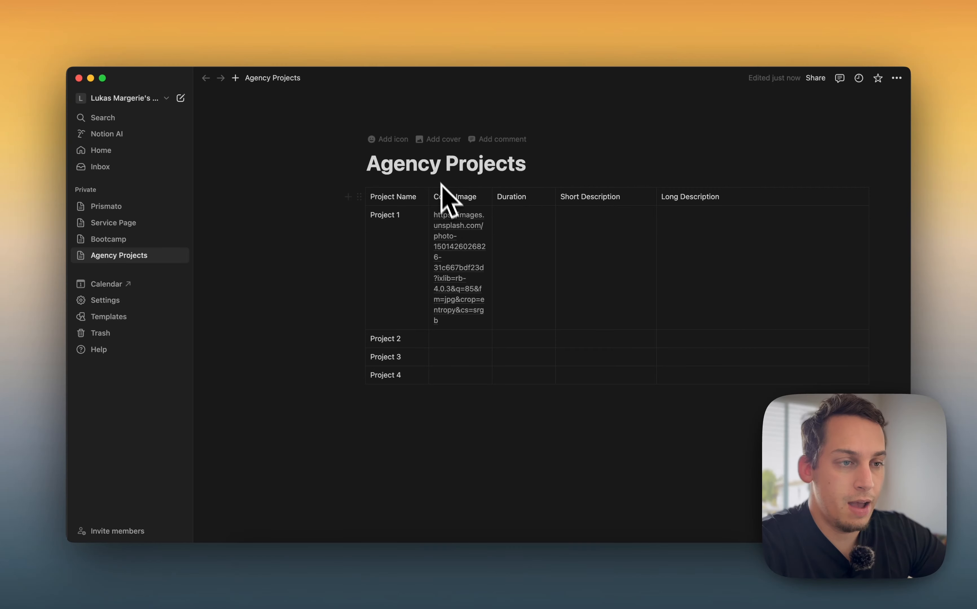
pyautogui.press('super+z')
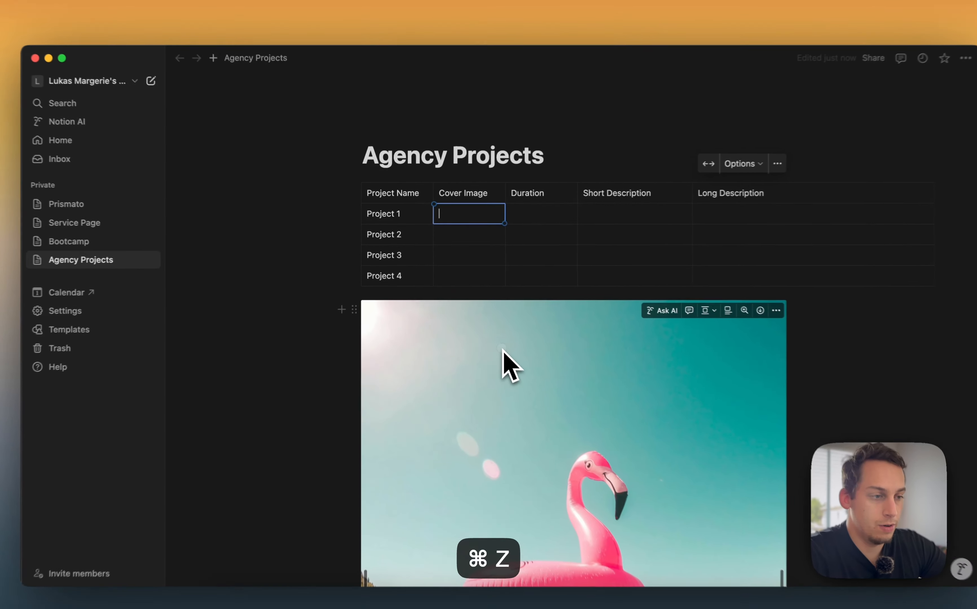
pyautogui.press('BackSpace')
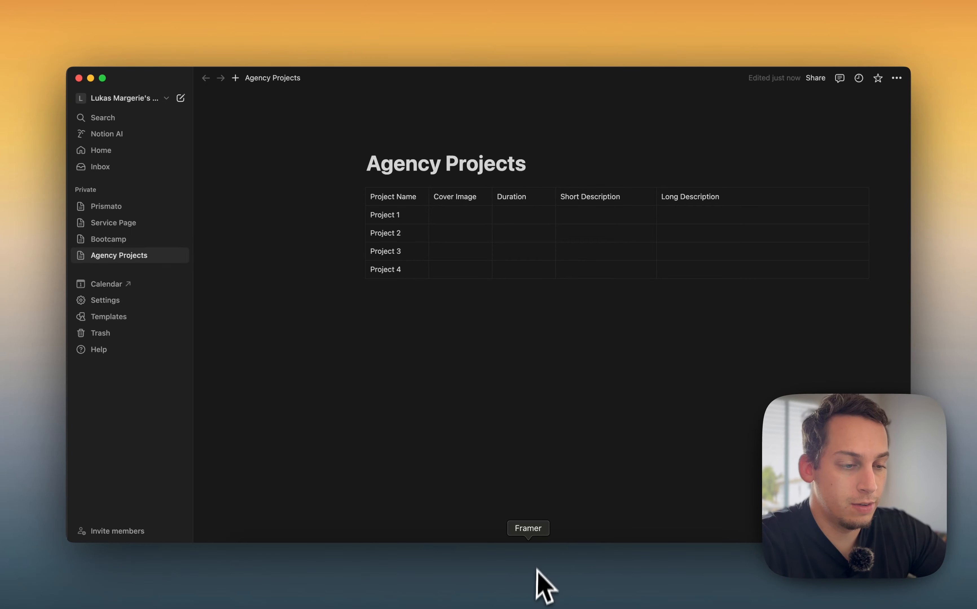
# Switch to Framer and create a new Notion plugin collection named Agency Projects
pyautogui.click(536, 583)
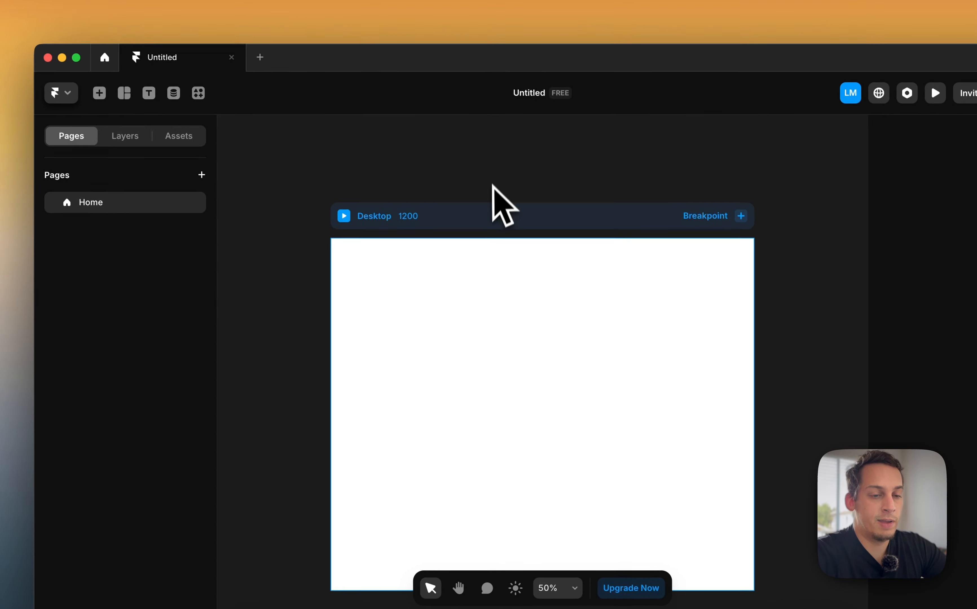
pyautogui.click(198, 93)
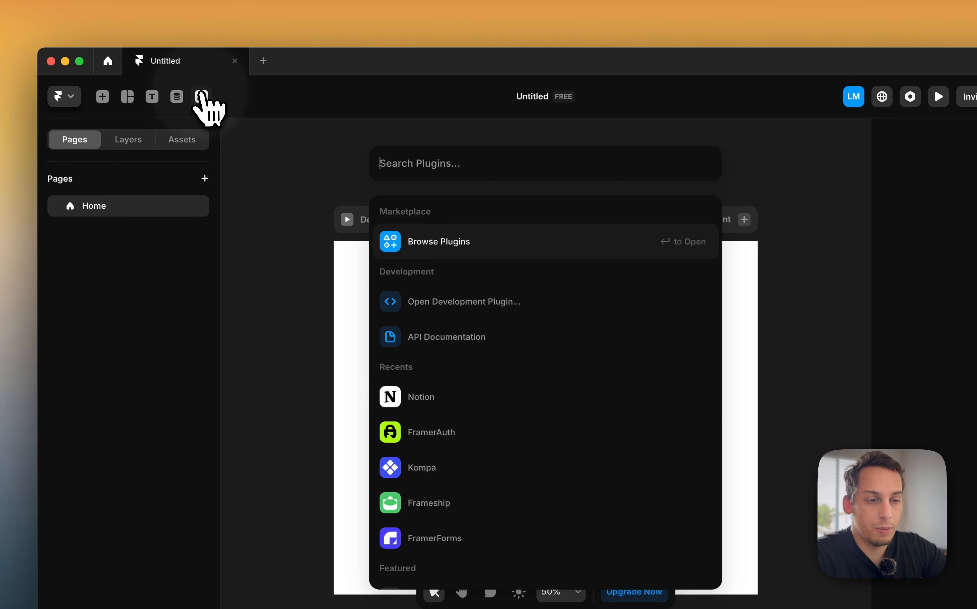
pyautogui.click(463, 398)
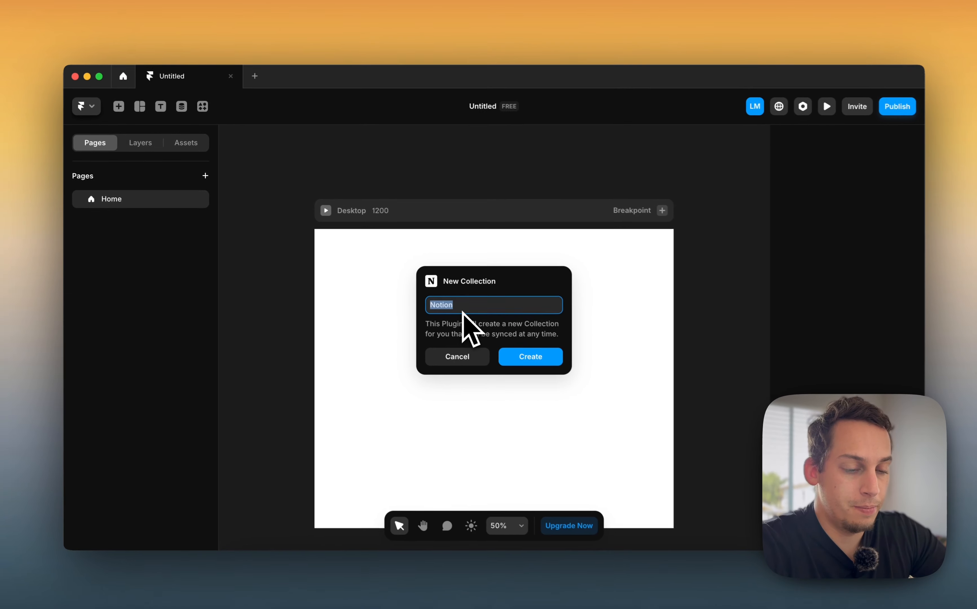
pyautogui.write('Agency ')
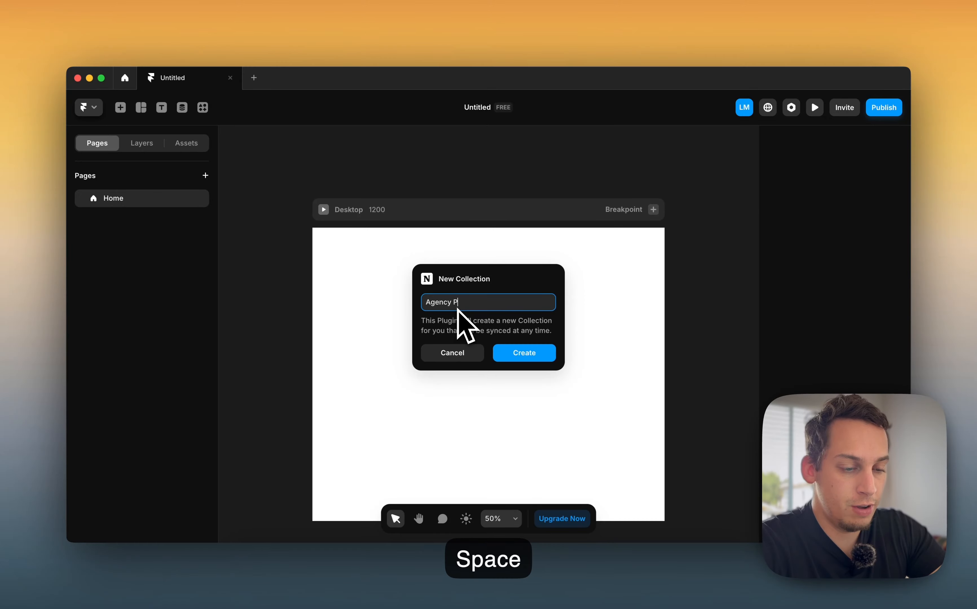
pyautogui.write('Projects')
pyautogui.press('Return')
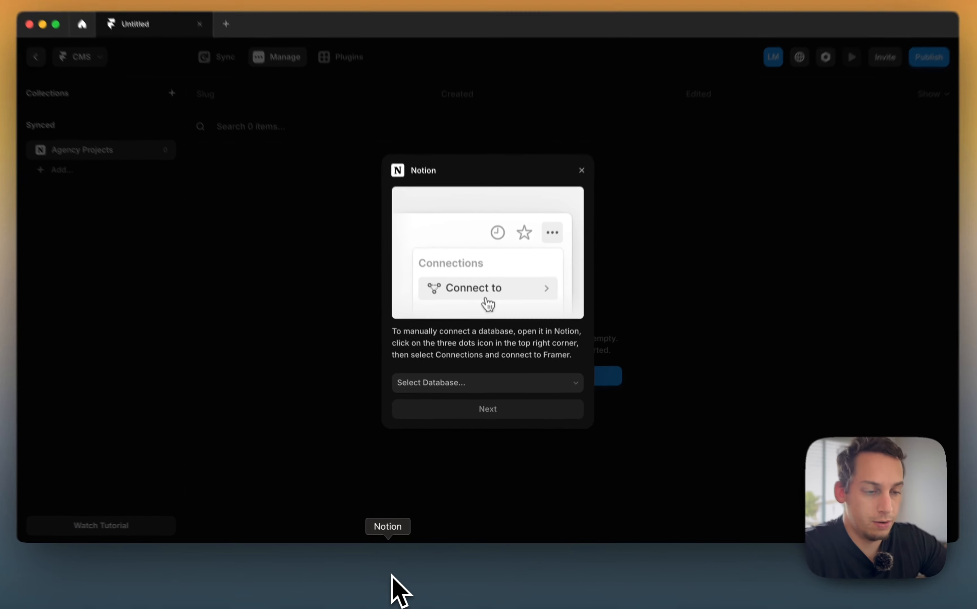
# Switch back to Notion and connect the Agency Projects page to Framer, confirming the access
pyautogui.click(399, 571)
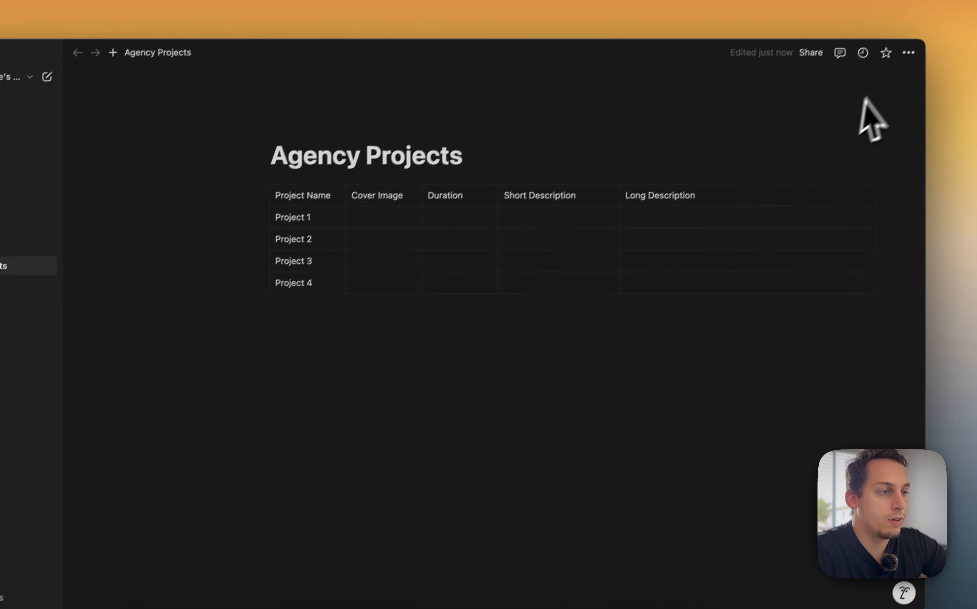
pyautogui.click(895, 65)
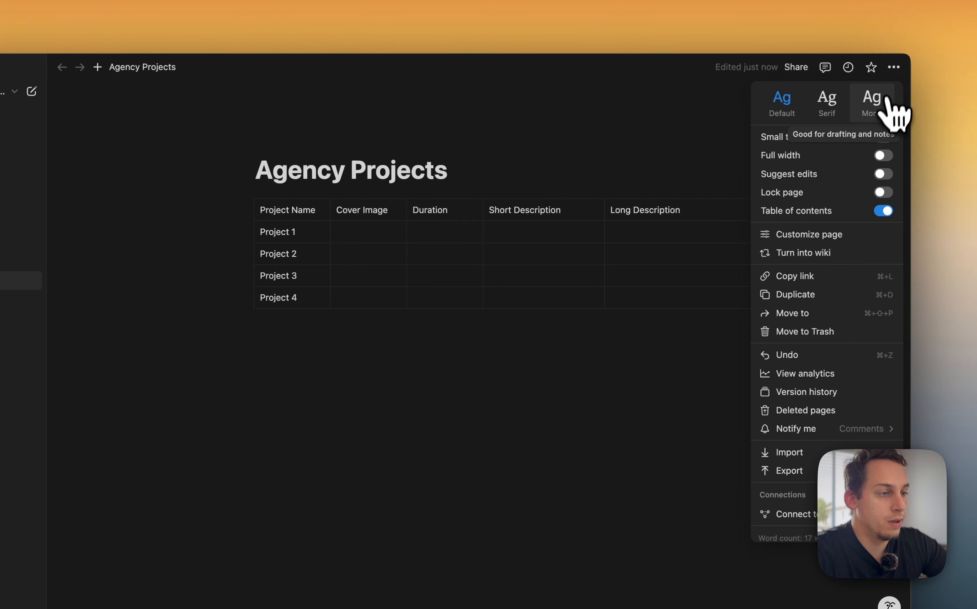
pyautogui.moveTo(801, 514)
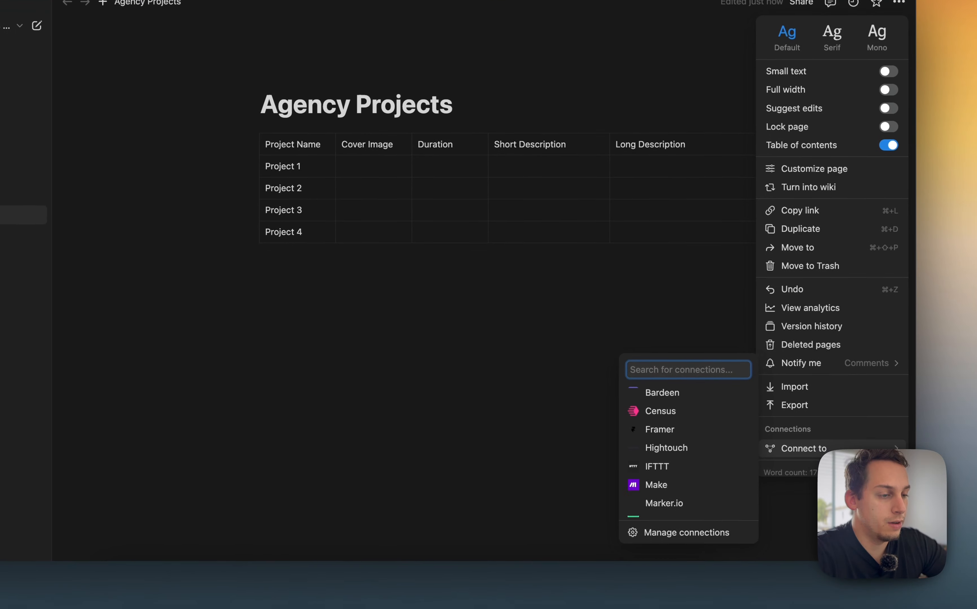
pyautogui.click(711, 427)
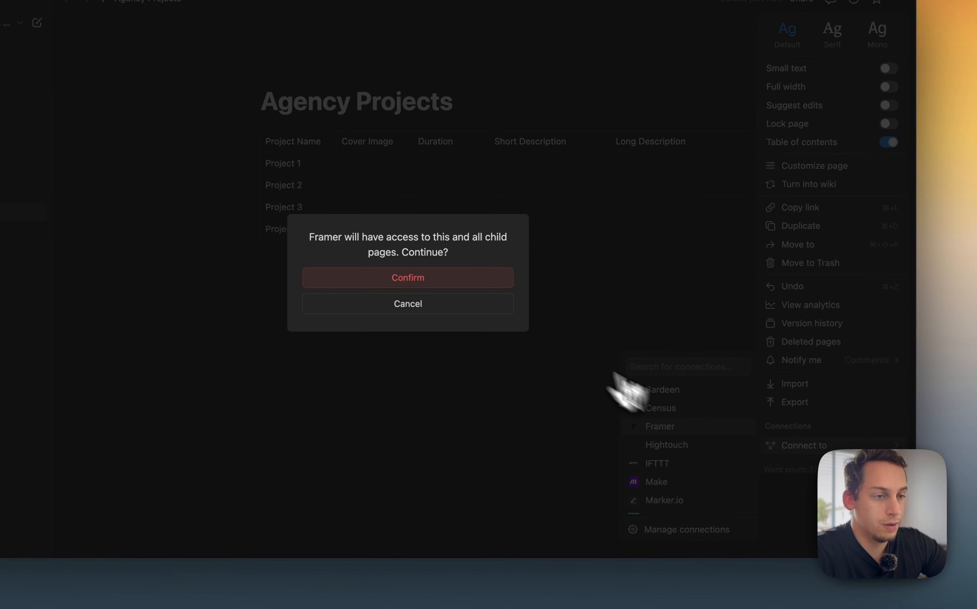
pyautogui.click(467, 283)
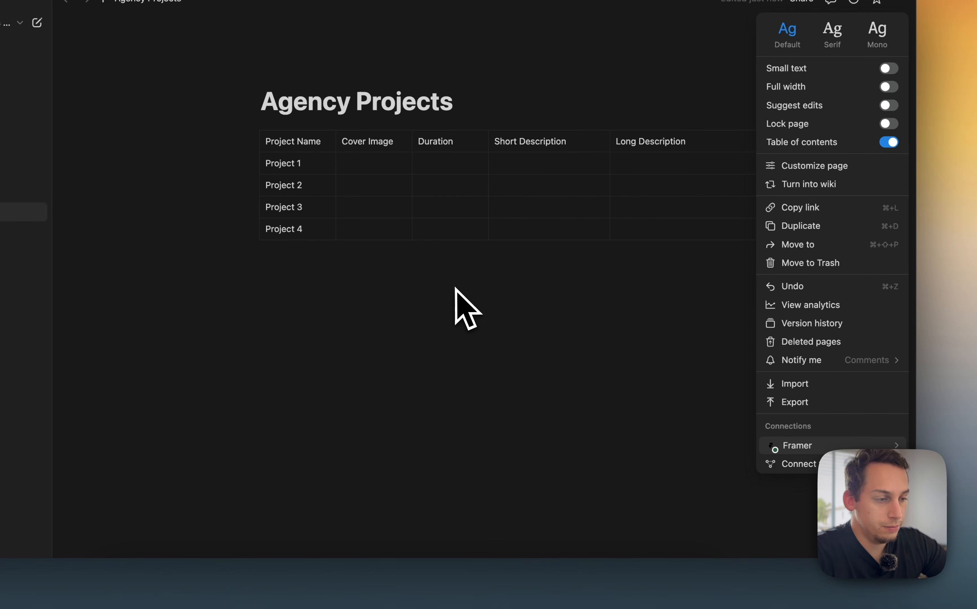
pyautogui.moveTo(799, 446)
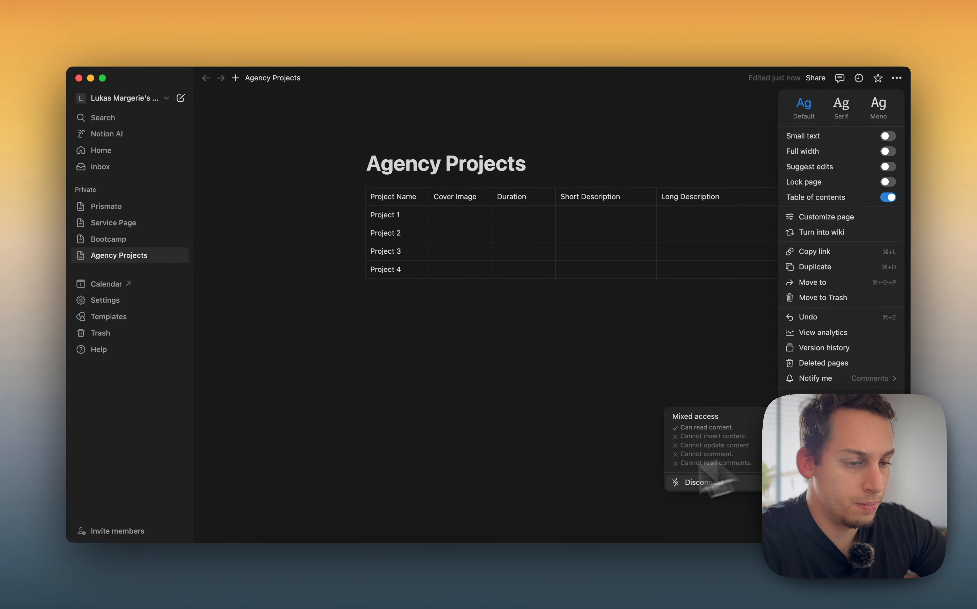
# Try to select the Agency Projects database in Framer's Notion plugin dialog, then close the dialog
pyautogui.click(528, 567)
pyautogui.click(459, 370)
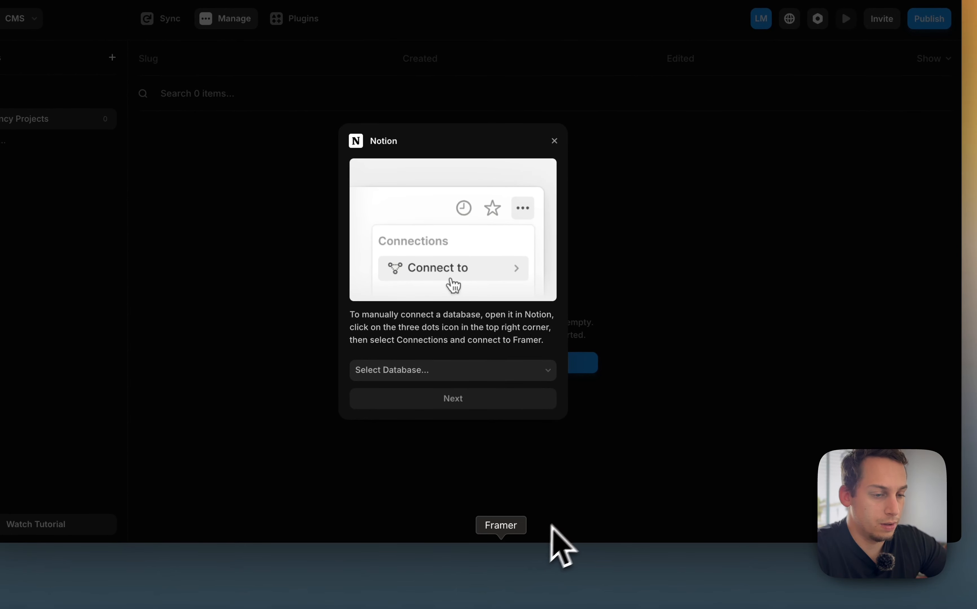
pyautogui.click(371, 589)
pyautogui.moveTo(781, 443)
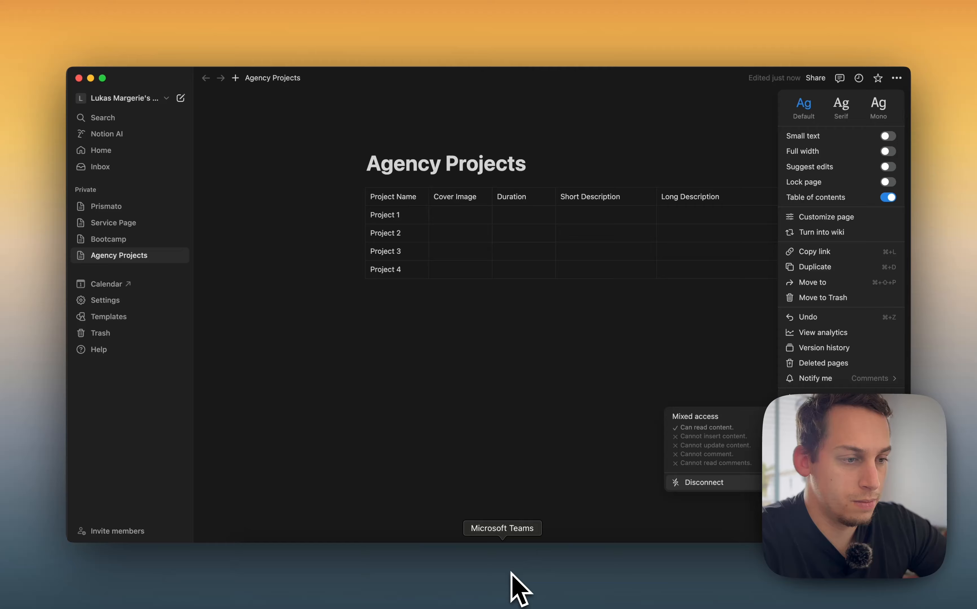
pyautogui.click(499, 269)
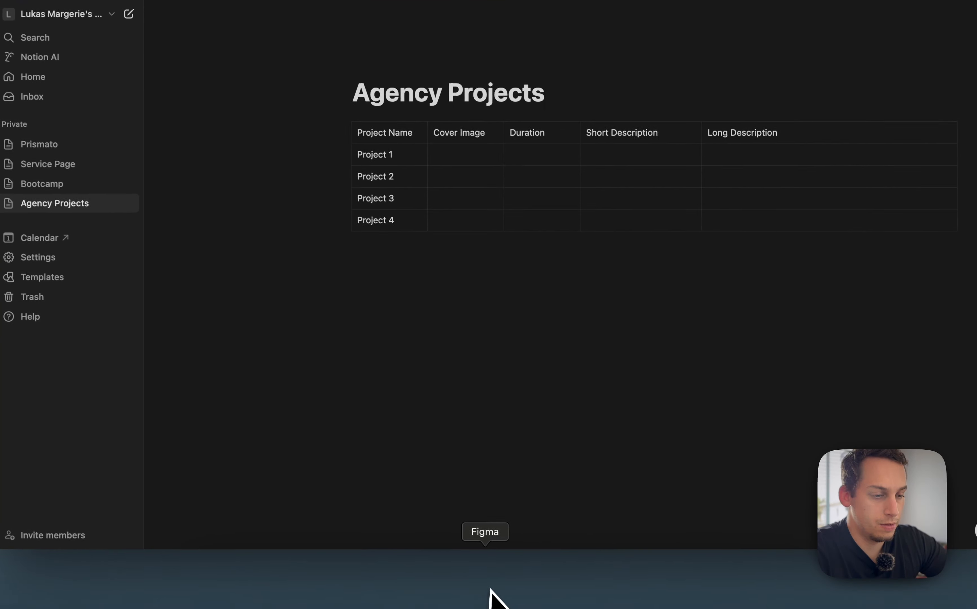
pyautogui.click(541, 583)
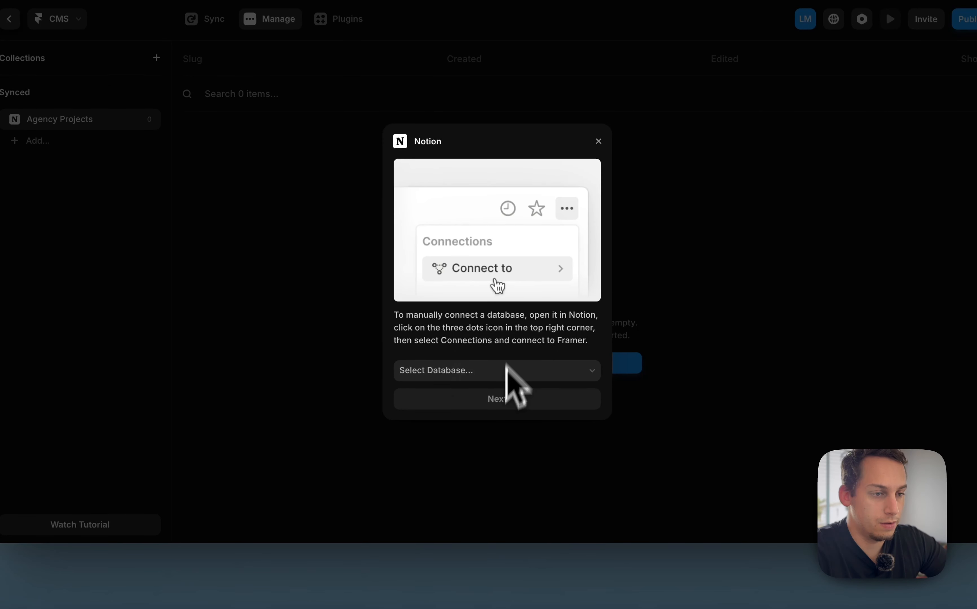
pyautogui.click(598, 140)
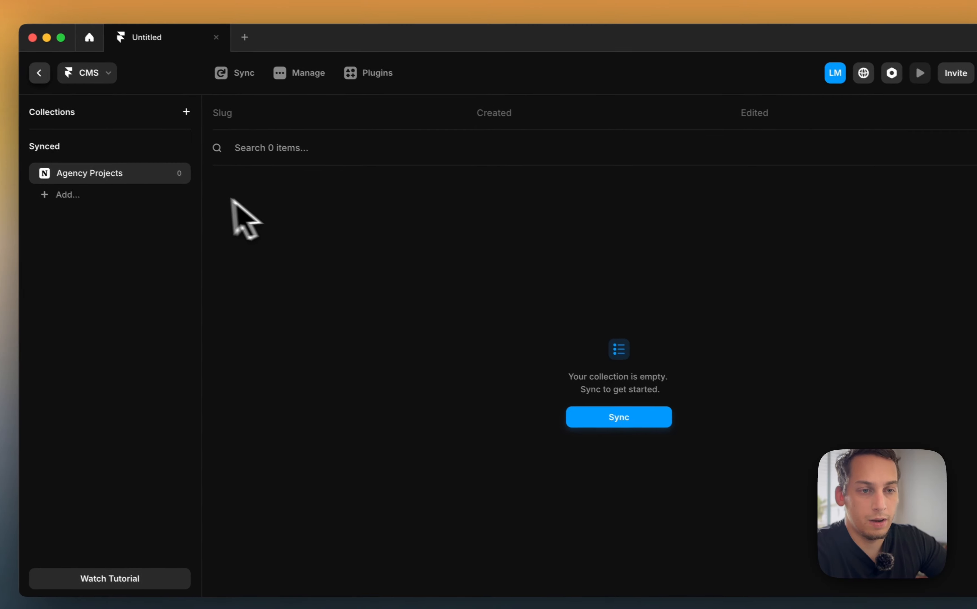
# Reopen the Notion sync dialog in Framer and reload the database list to look for Agency Projects
pyautogui.click(604, 415)
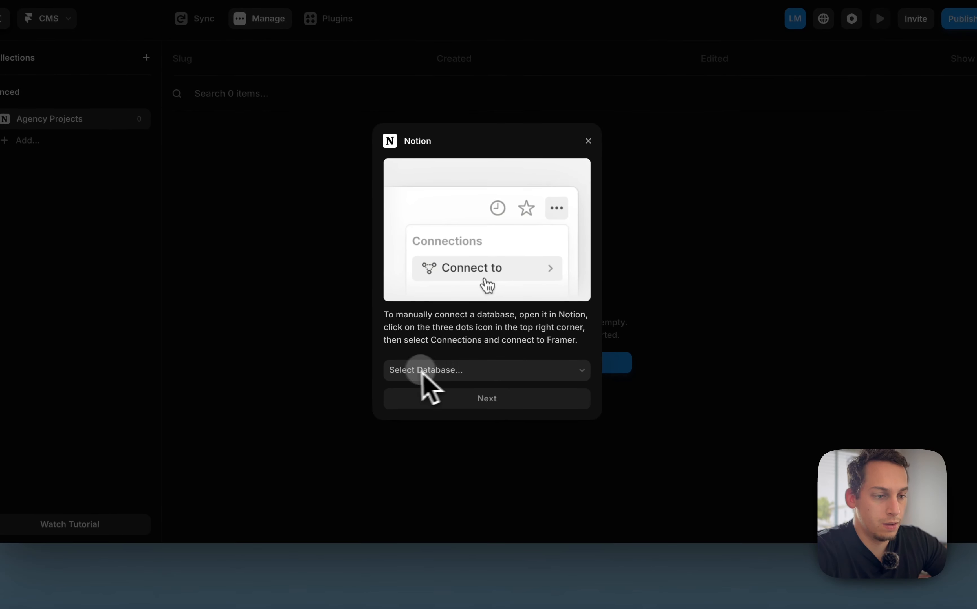
pyautogui.click(374, 564)
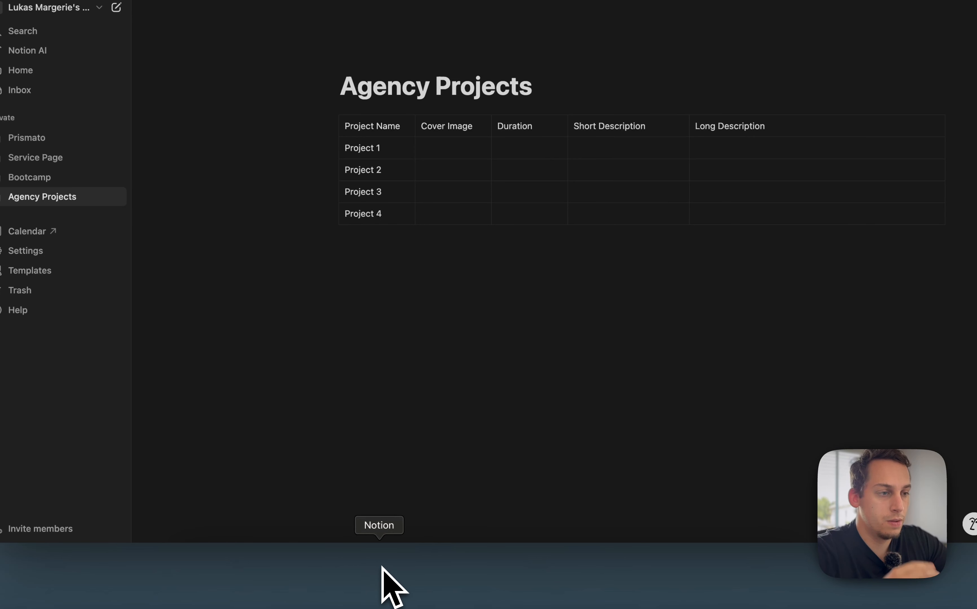
pyautogui.click(427, 150)
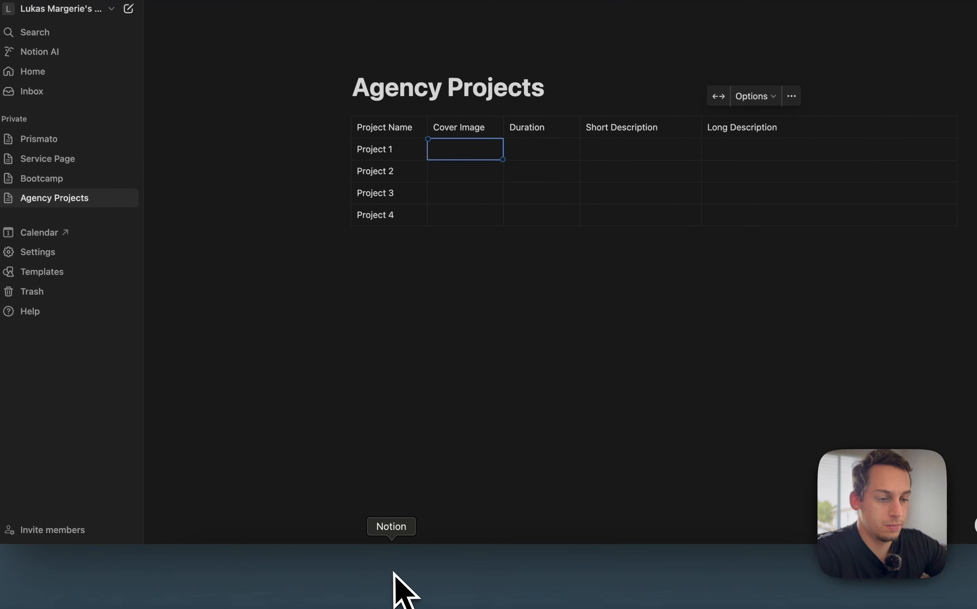
pyautogui.click(545, 584)
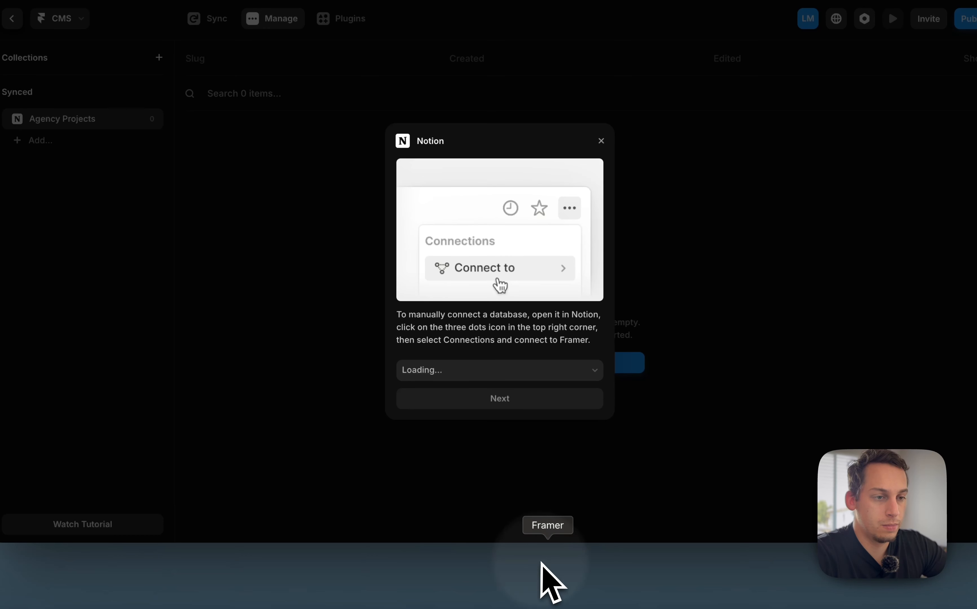
pyautogui.click(593, 156)
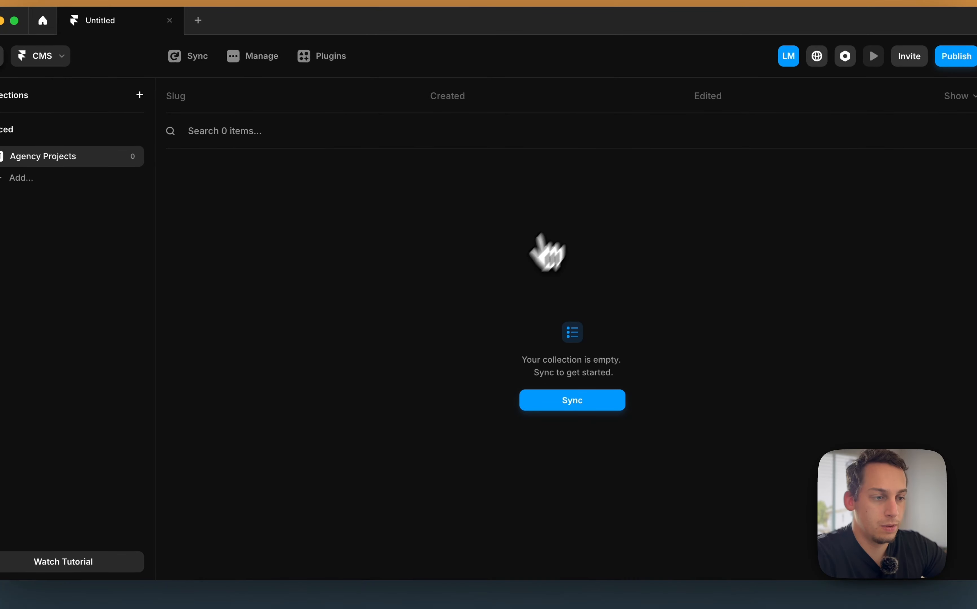
pyautogui.click(399, 589)
# Insert an inline database below the simple table on the Agency Projects page
pyautogui.click(538, 314)
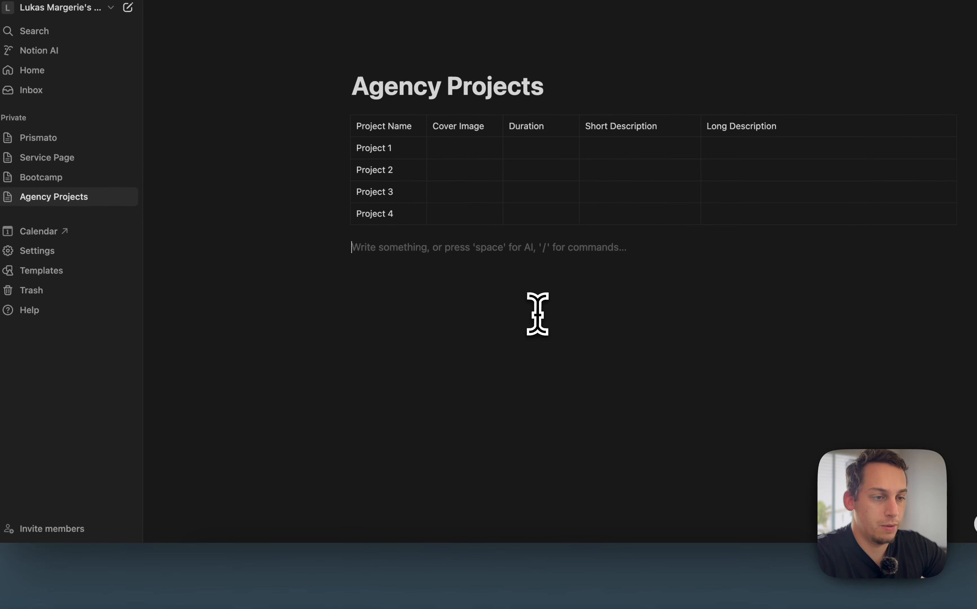
pyautogui.write('/data')
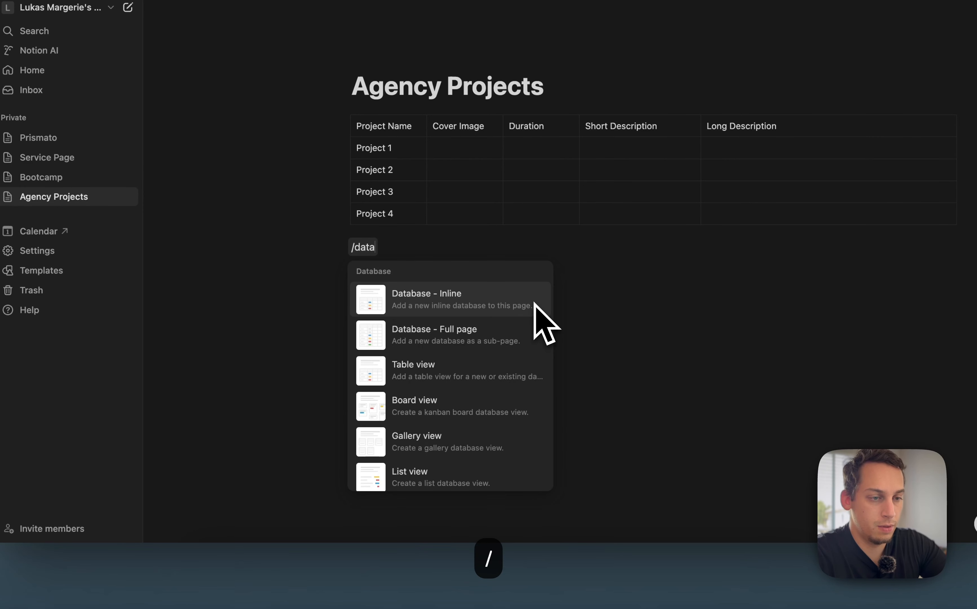
pyautogui.click(505, 302)
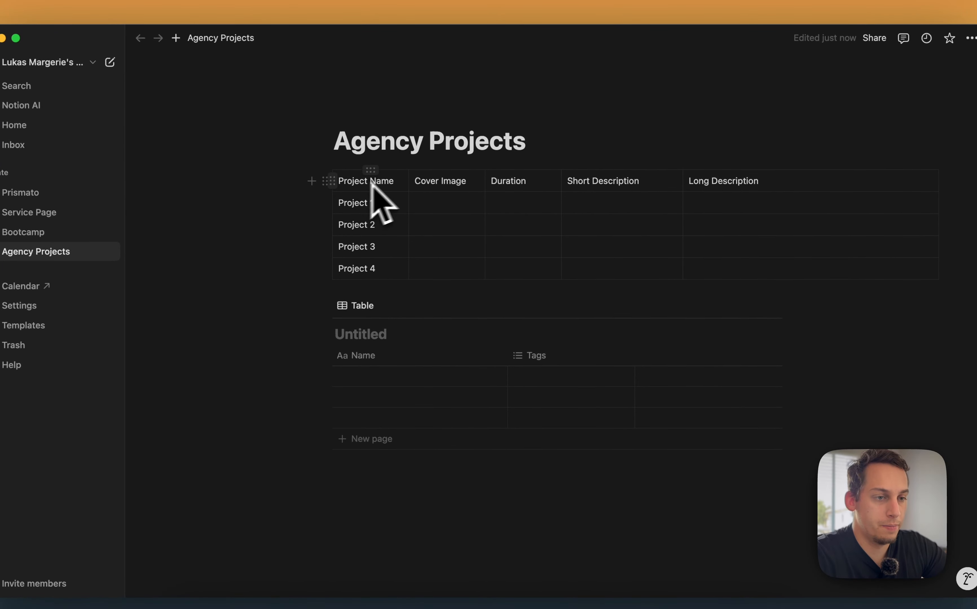
# Rename the new database's Name property to Project Name
pyautogui.click(382, 355)
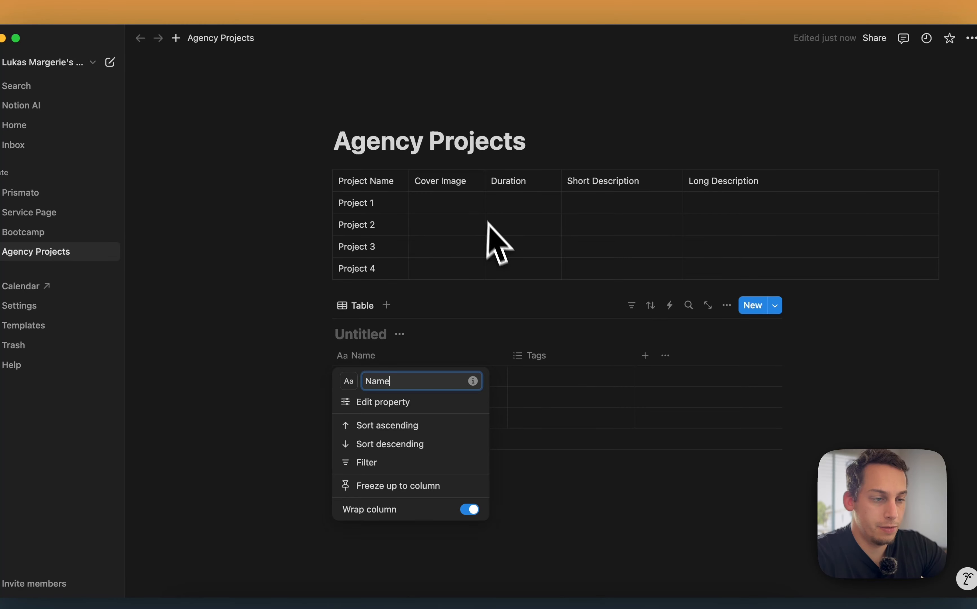
pyautogui.doubleClick(396, 380)
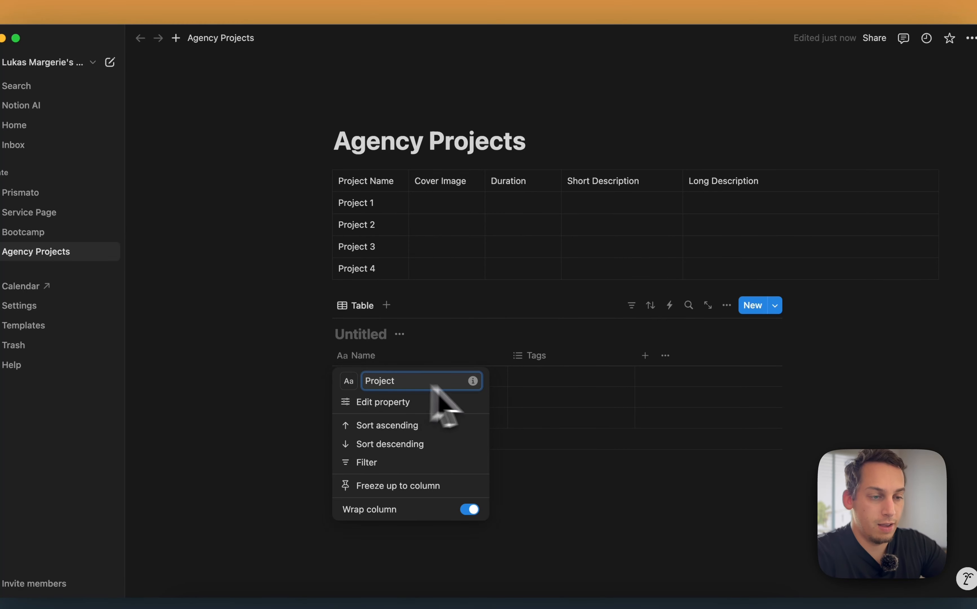
pyautogui.write('Project Name')
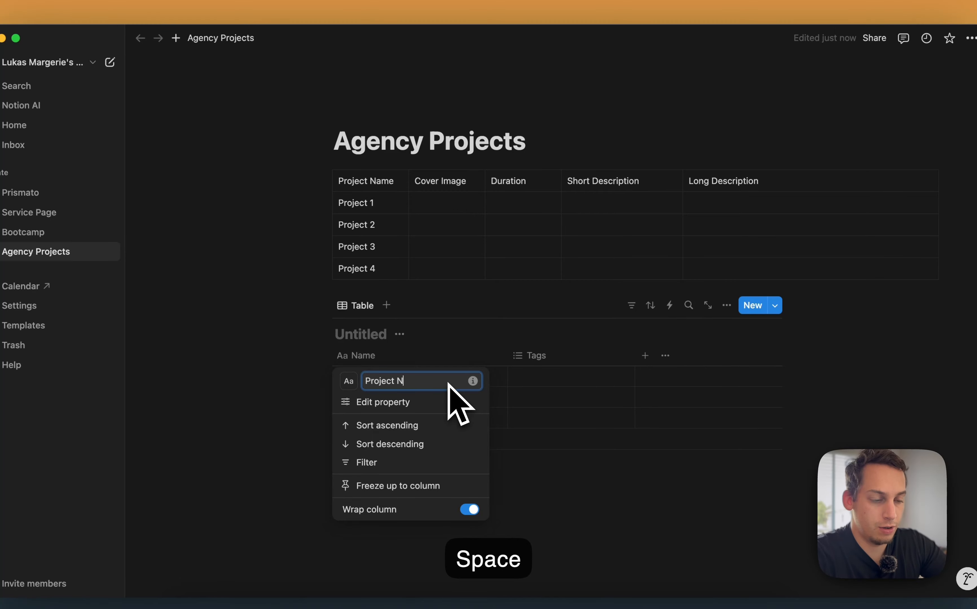
pyautogui.click(311, 369)
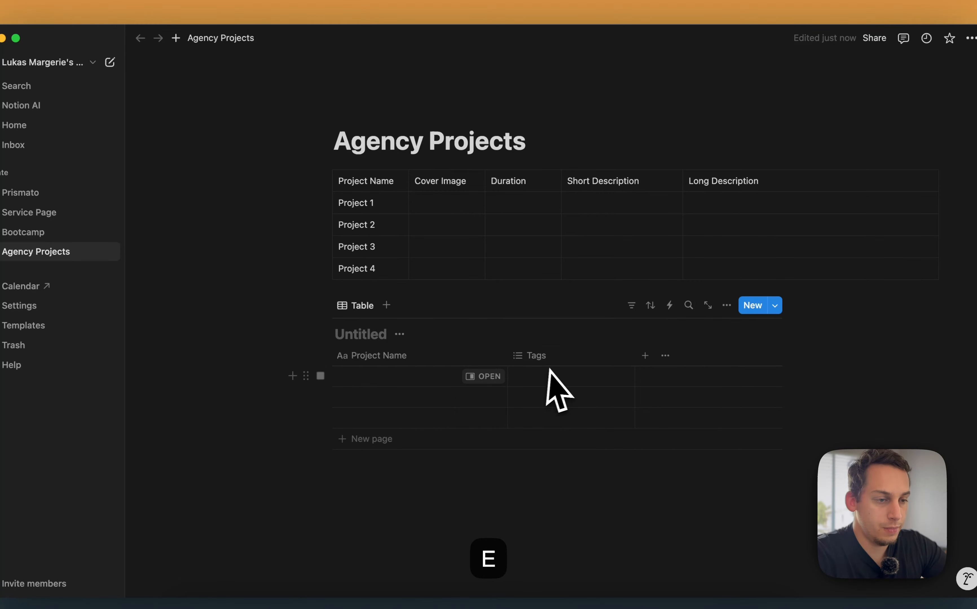
# Add a Files & media property named Cover Image and place it before the Tags column
pyautogui.click(644, 355)
pyautogui.write('ima')
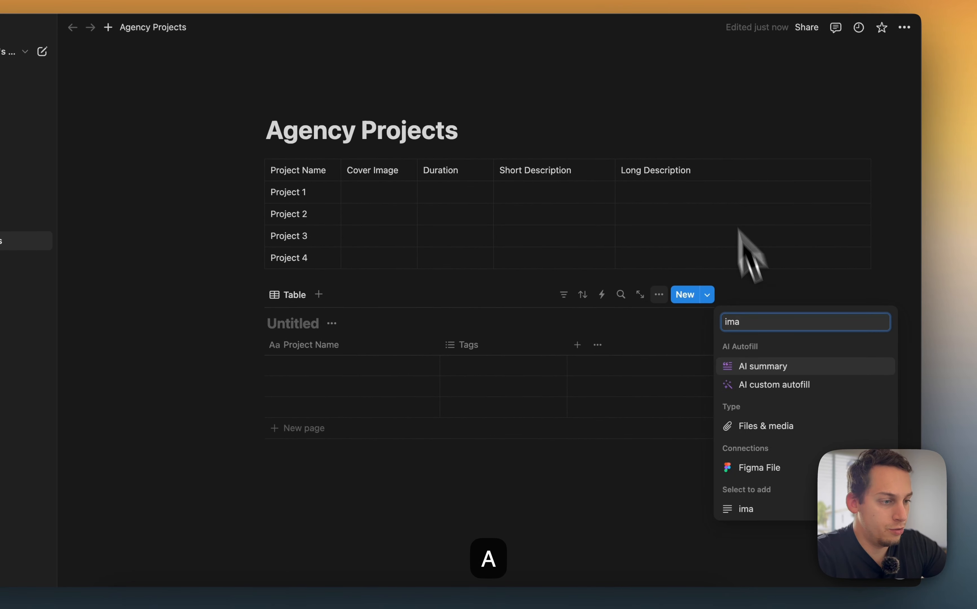
pyautogui.click(776, 426)
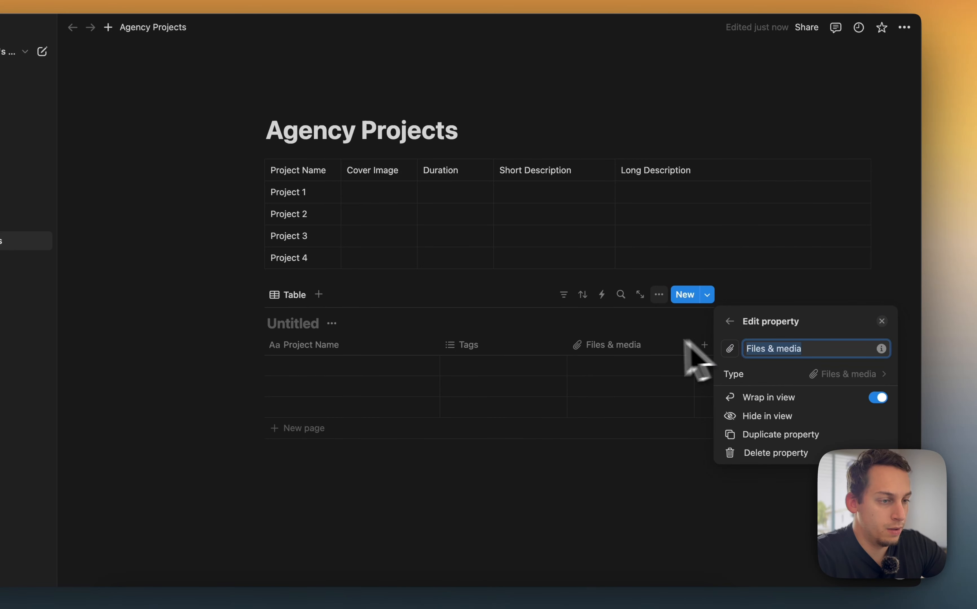
pyautogui.moveTo(633, 347); pyautogui.dragTo(589, 363)
pyautogui.moveTo(503, 362); pyautogui.dragTo(480, 354)
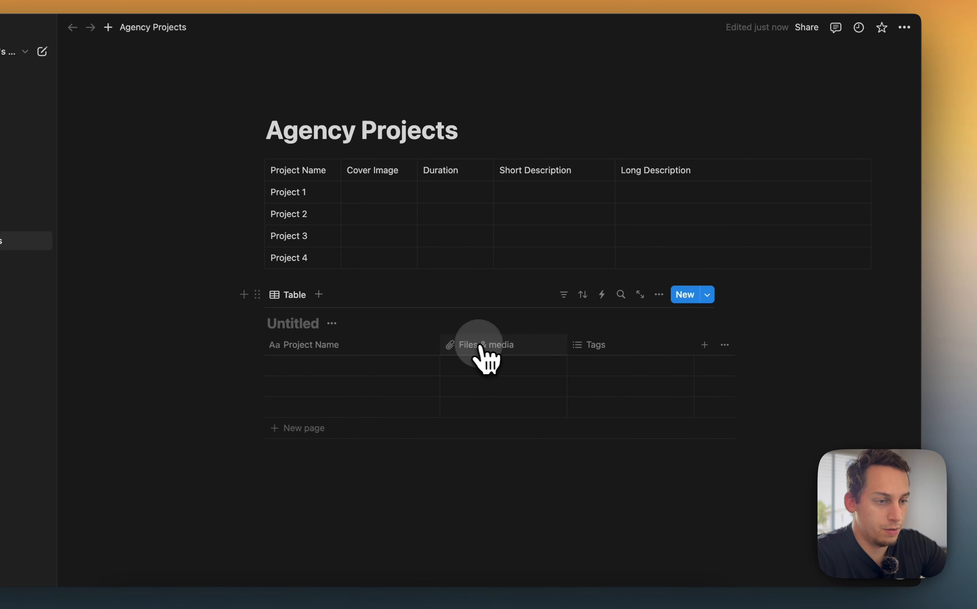
pyautogui.click(478, 347)
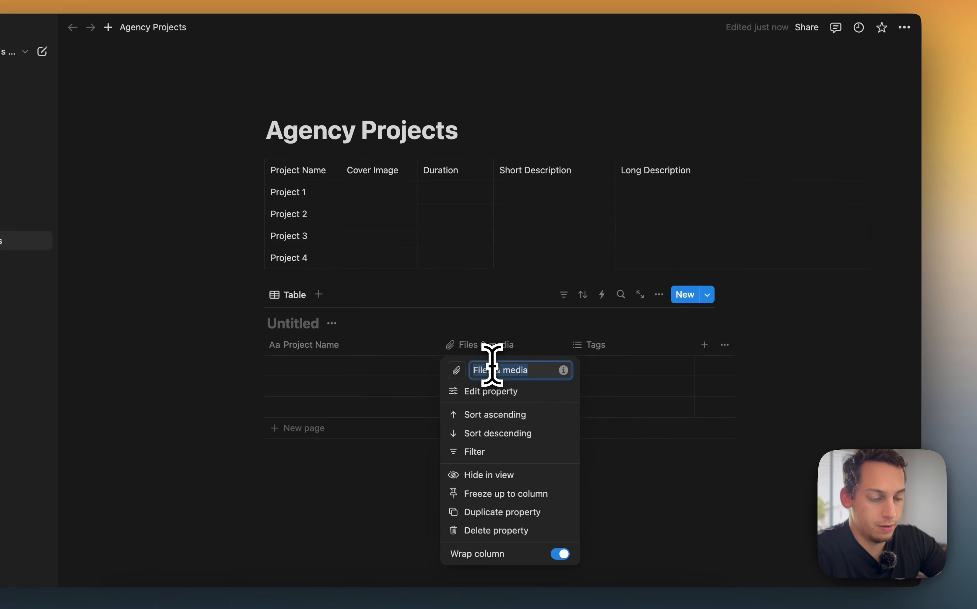
pyautogui.write('Cover Imaghe')
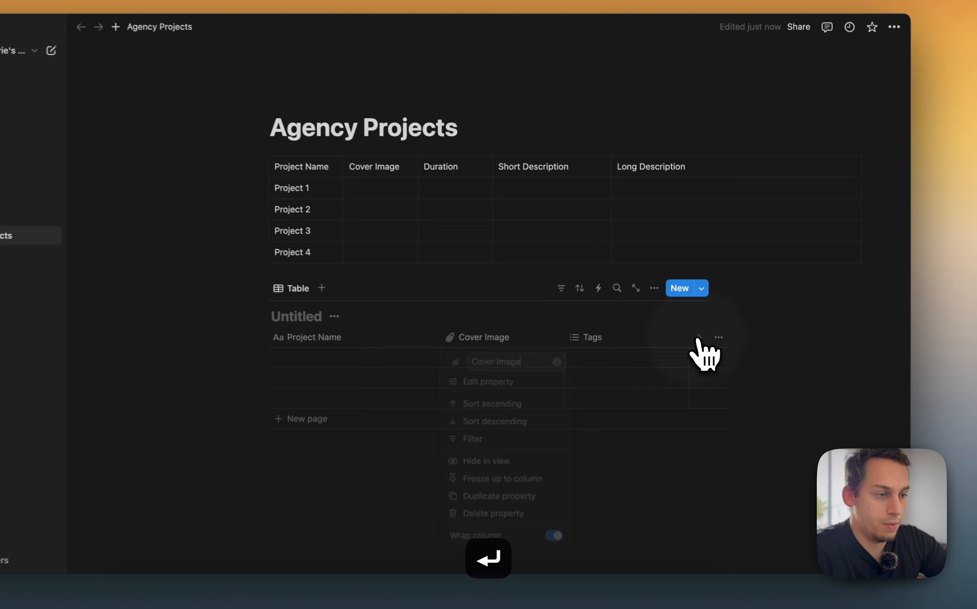
# Add a Text property named Short Description to the database
pyautogui.click(730, 342)
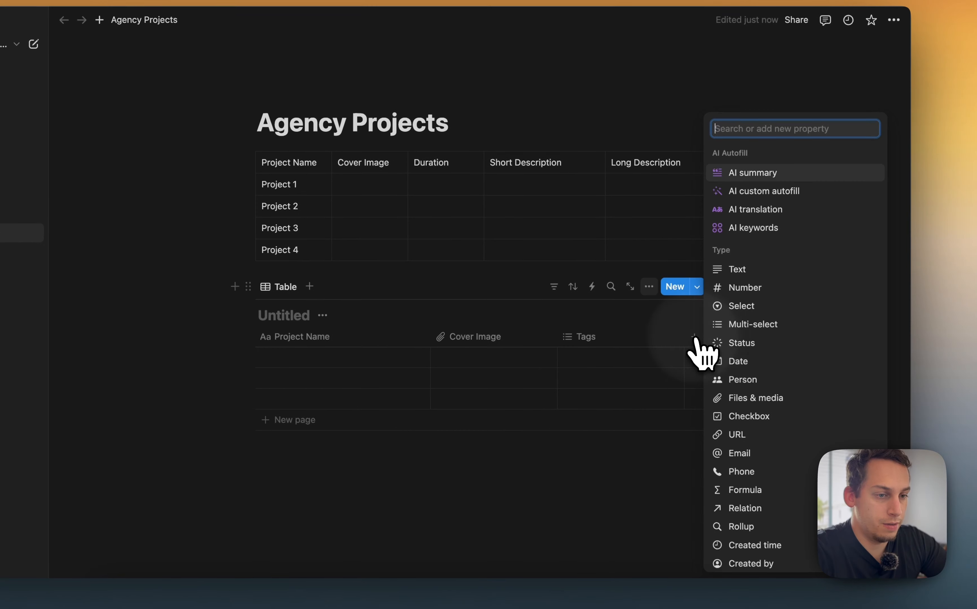
pyautogui.write('text')
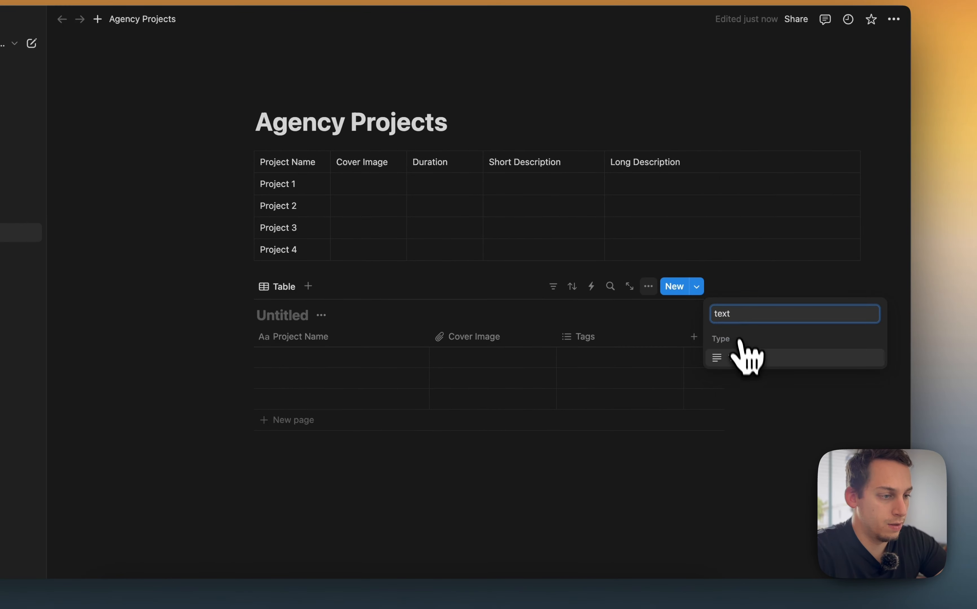
pyautogui.click(742, 355)
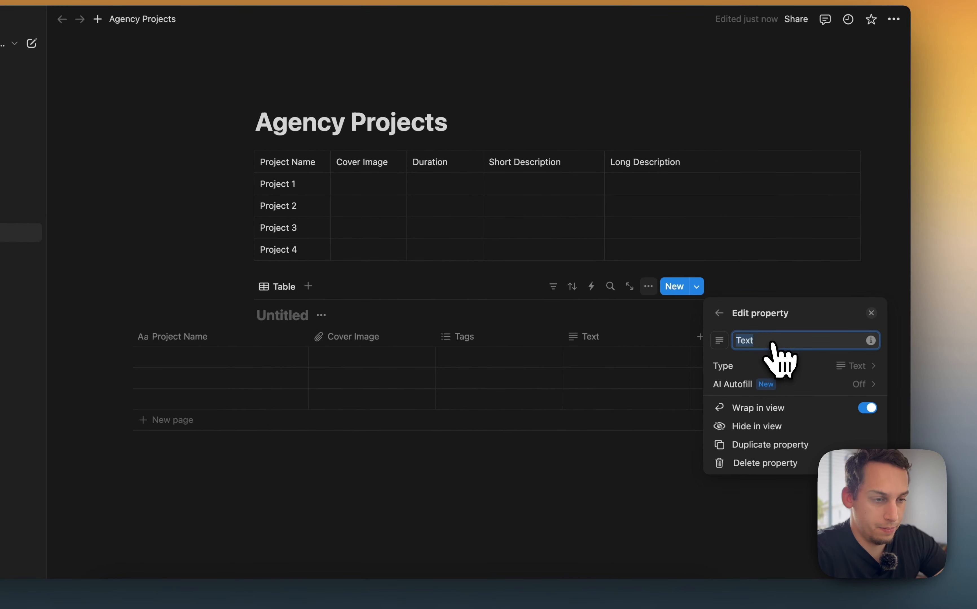
pyautogui.press('BackSpace')
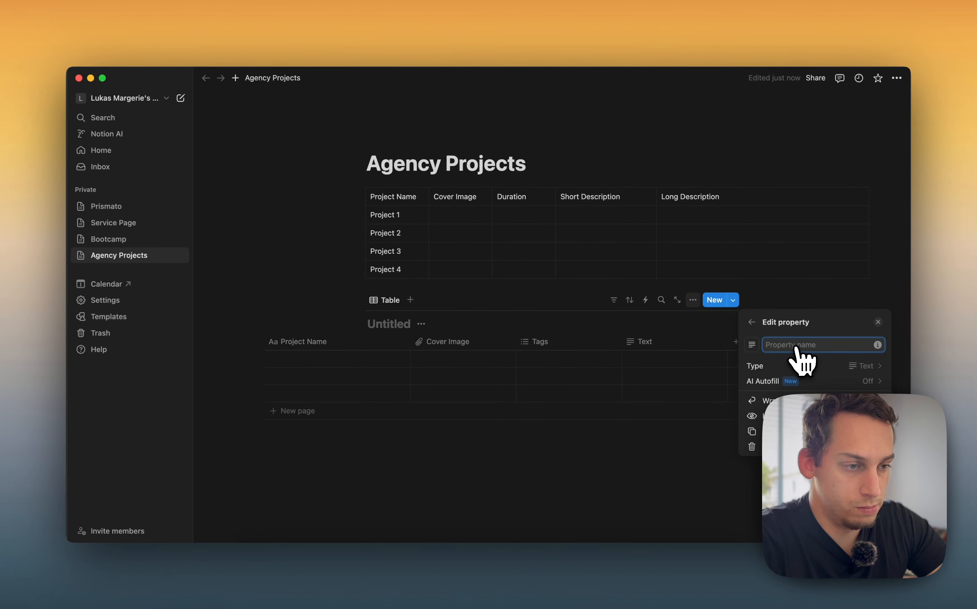
pyautogui.write('Short D')
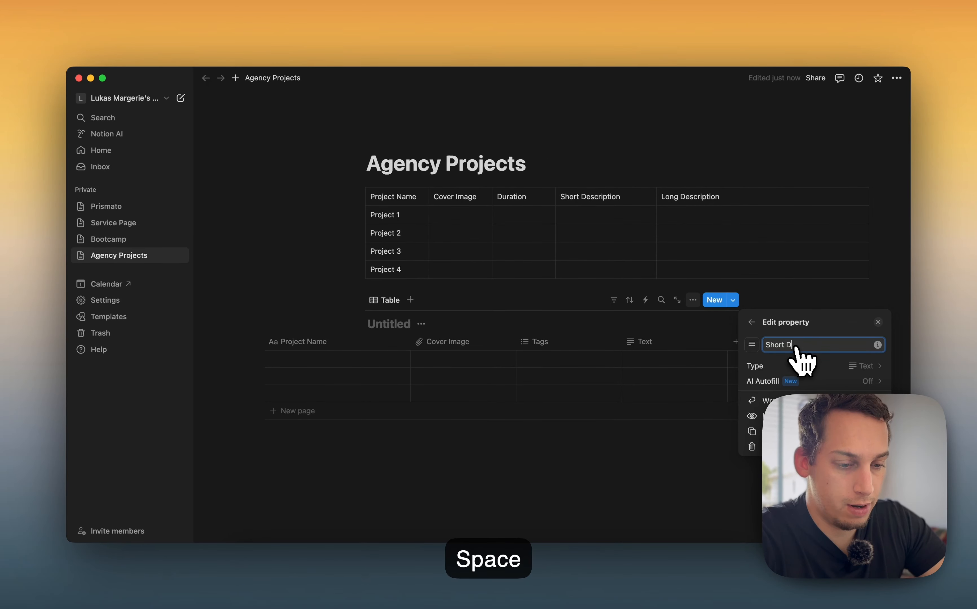
pyautogui.write('escription')
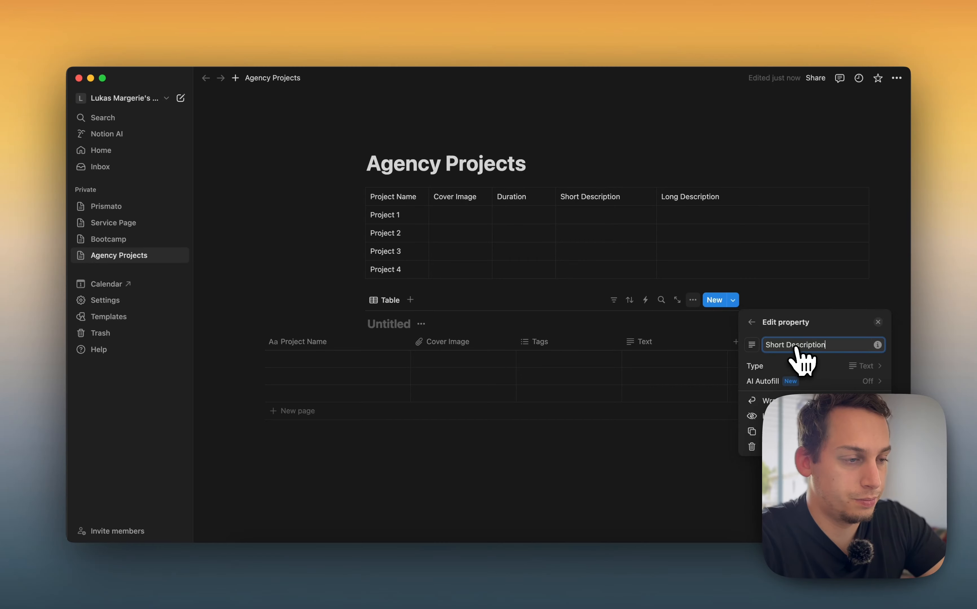
pyautogui.click(495, 447)
# Enter Project 1, Project 2 and Project 3 as the names of the database's three rows
pyautogui.click(337, 362)
pyautogui.write('P')
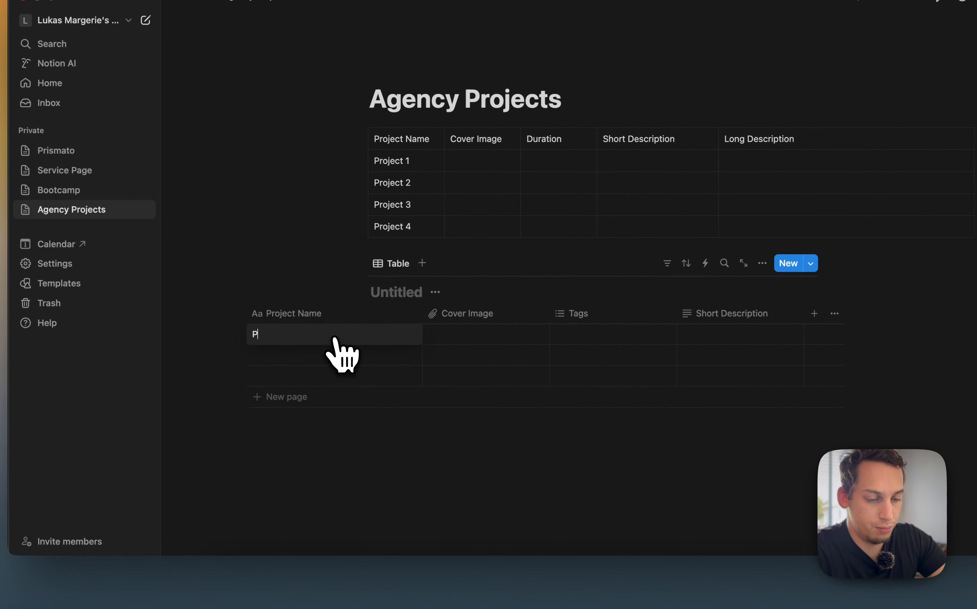
pyautogui.write('roject 1')
pyautogui.click(334, 356)
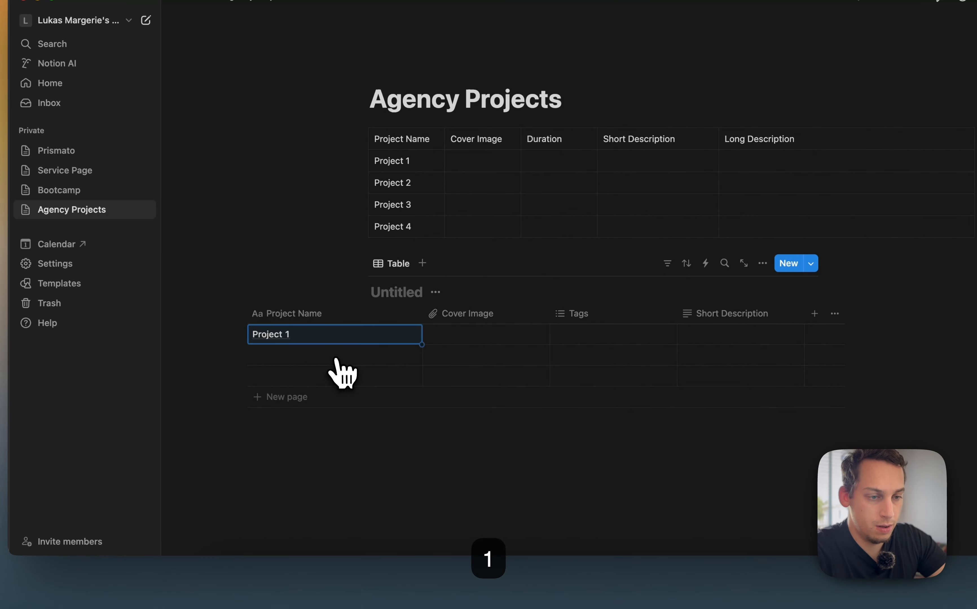
pyautogui.write('Project 3')
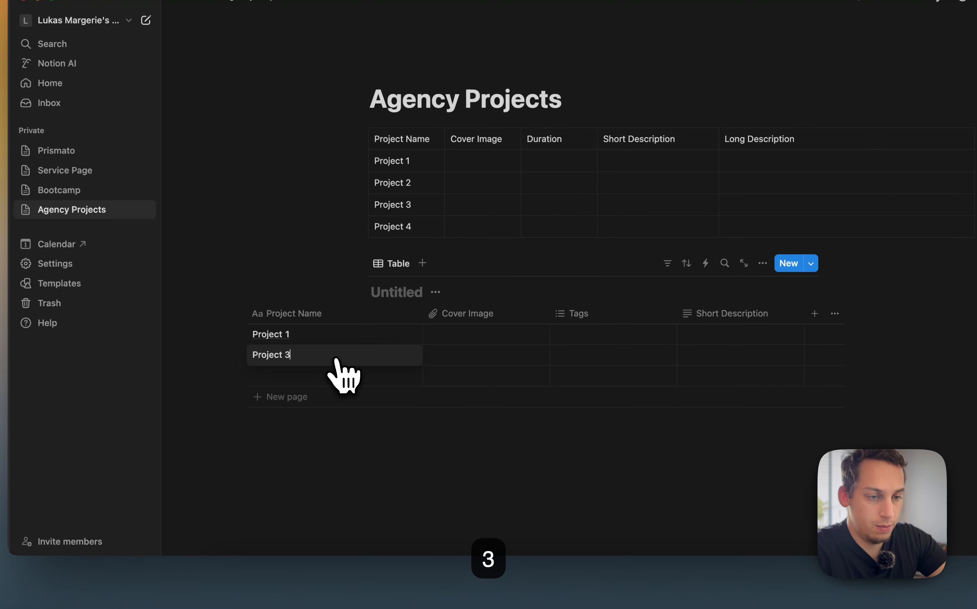
pyautogui.click(349, 397)
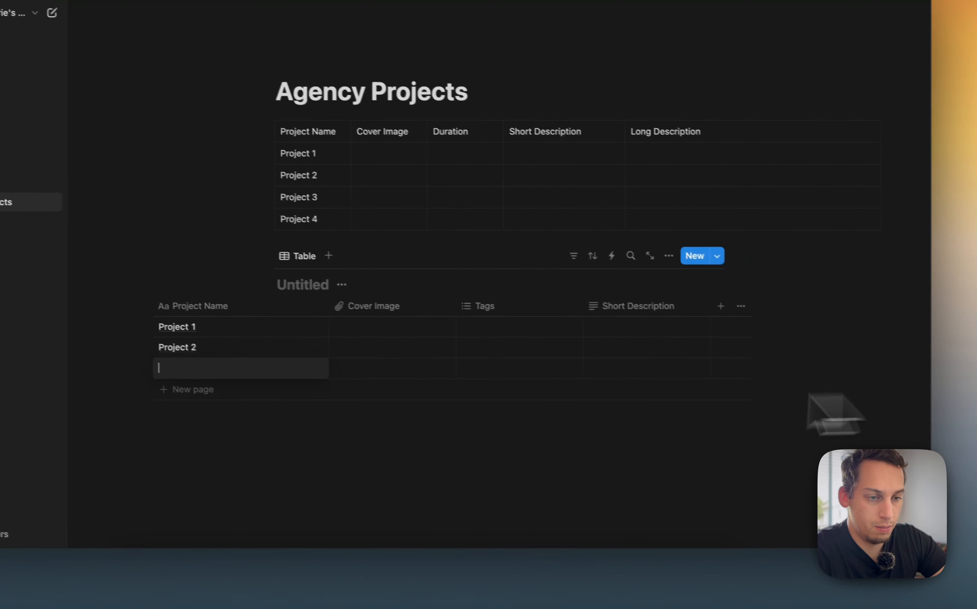
pyautogui.write('Project 3')
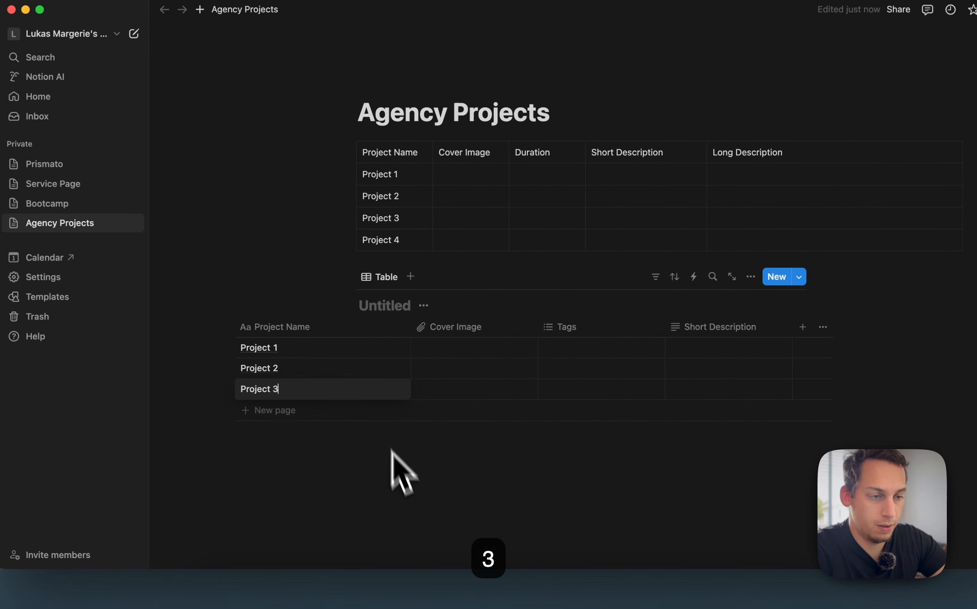
# Delete the original simple table above the new database
pyautogui.click(347, 153)
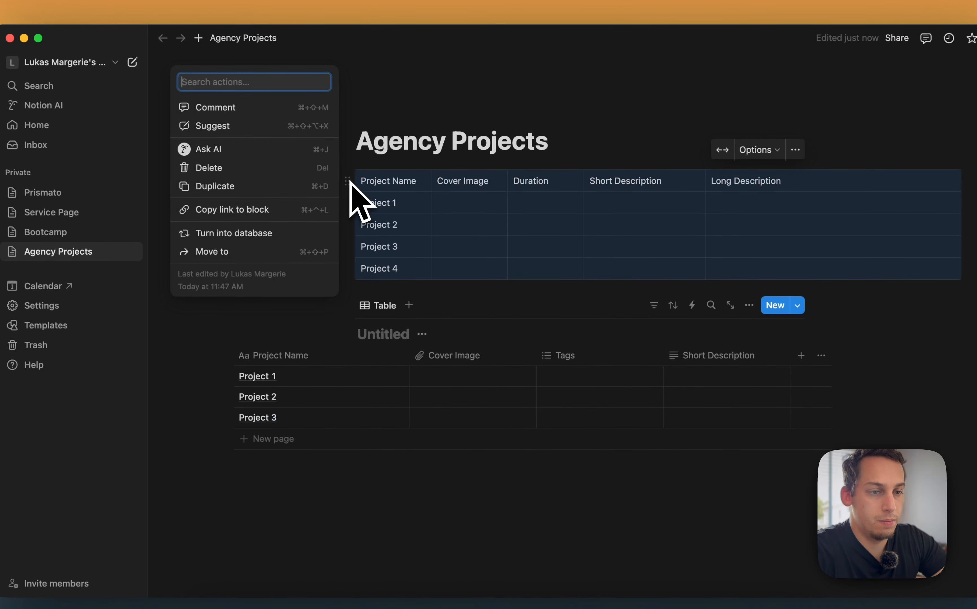
pyautogui.click(258, 168)
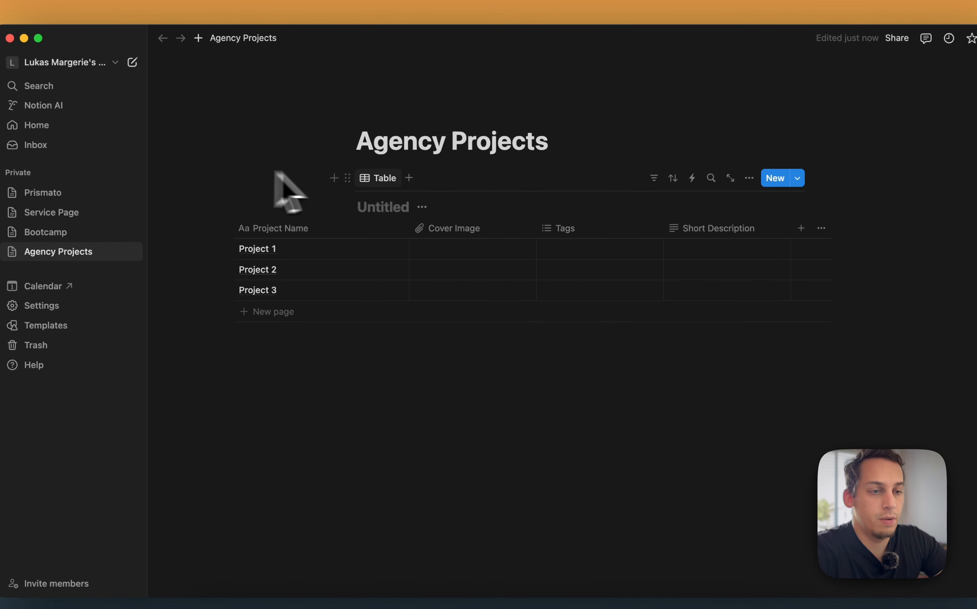
pyautogui.click(347, 178)
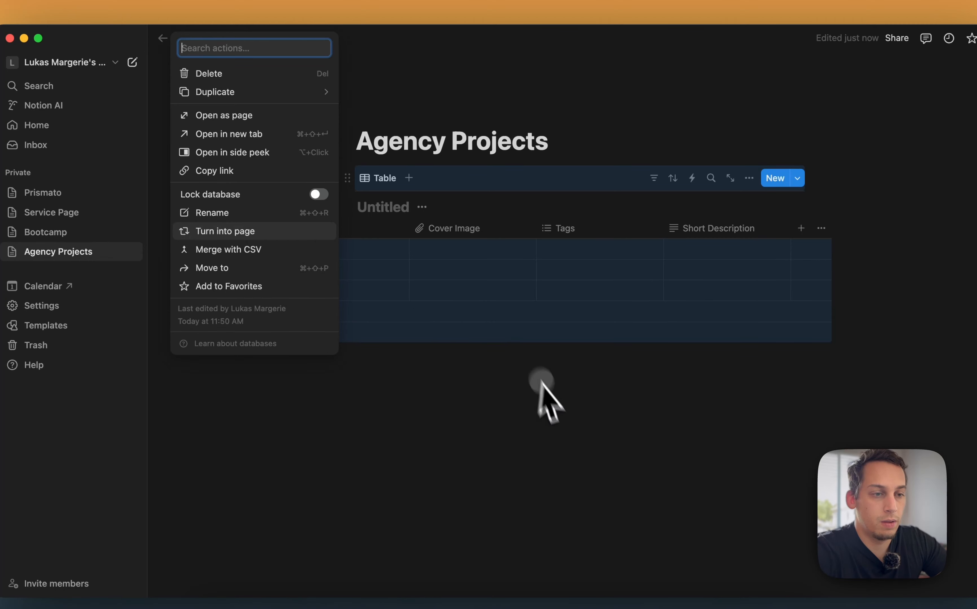
pyautogui.click(545, 403)
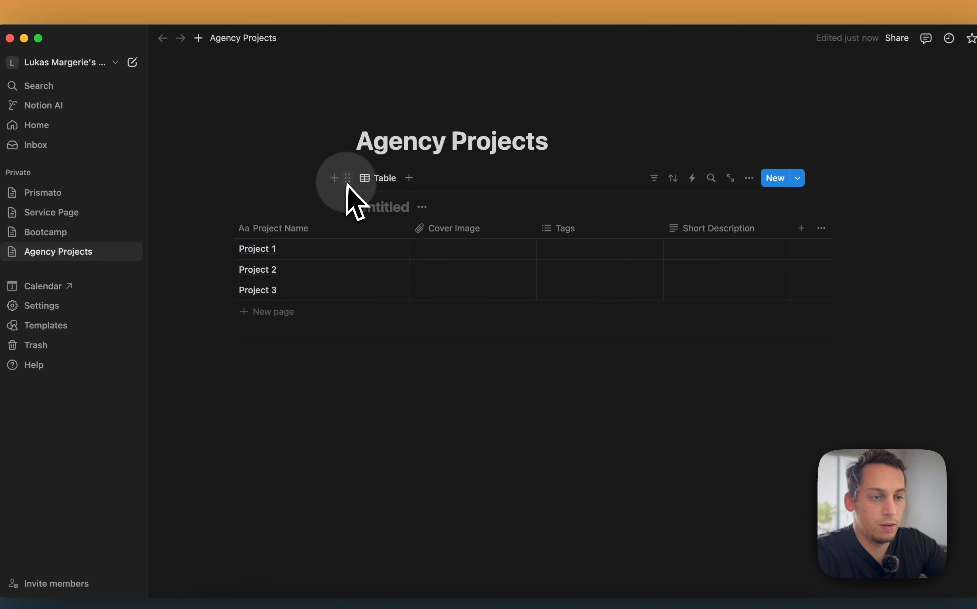
pyautogui.click(347, 177)
pyautogui.click(433, 357)
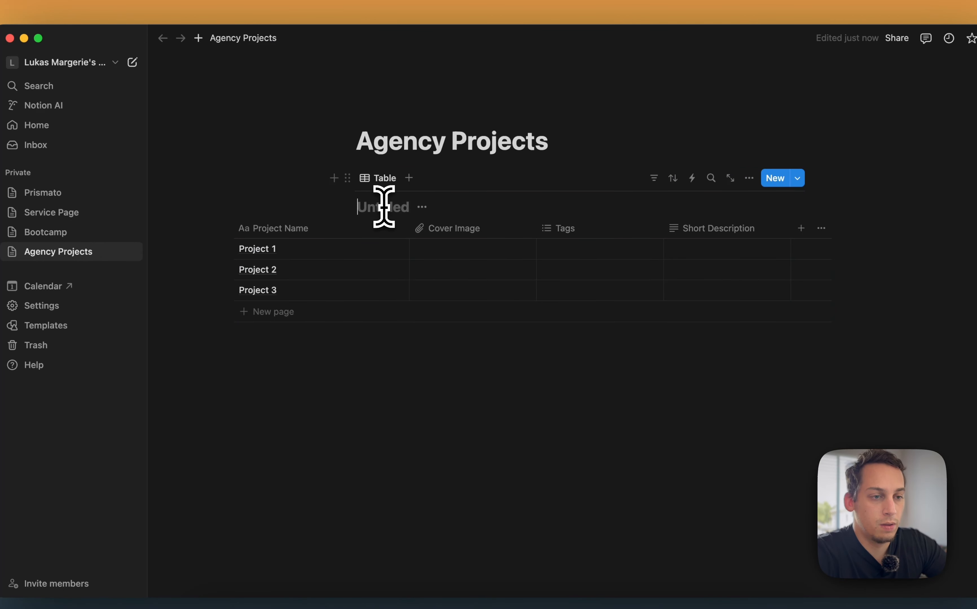
# Rename the database title to Our Agency's Projects
pyautogui.click(397, 211)
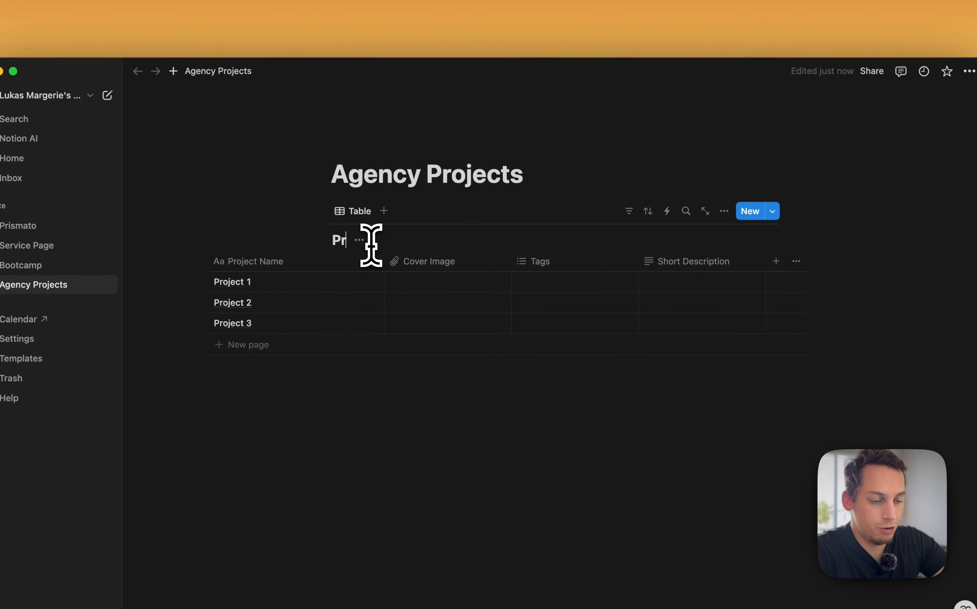
pyautogui.write('Projec')
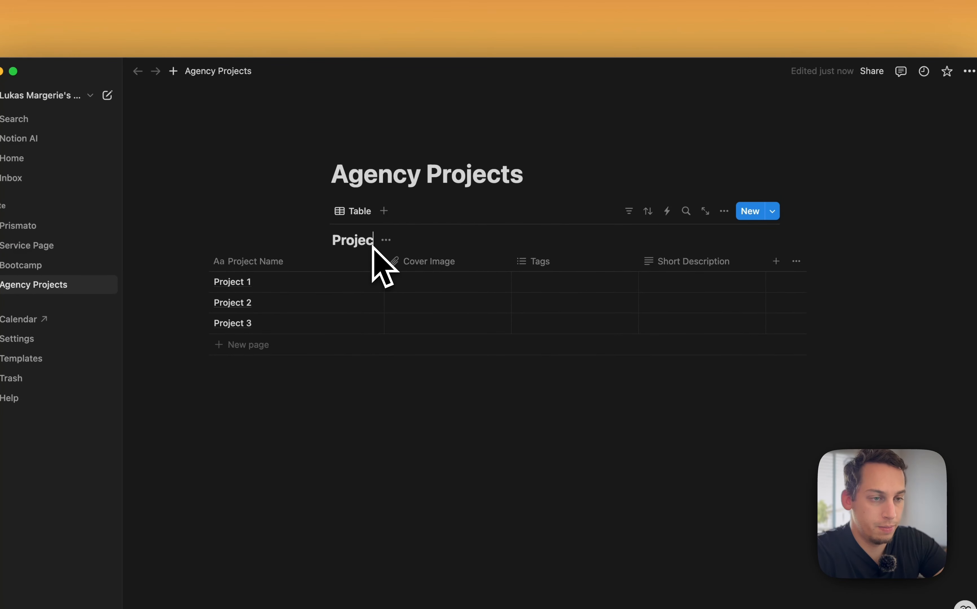
pyautogui.write('t')
pyautogui.press('BackSpace')
pyautogui.press('BackSpace')
pyautogui.press('BackSpace')
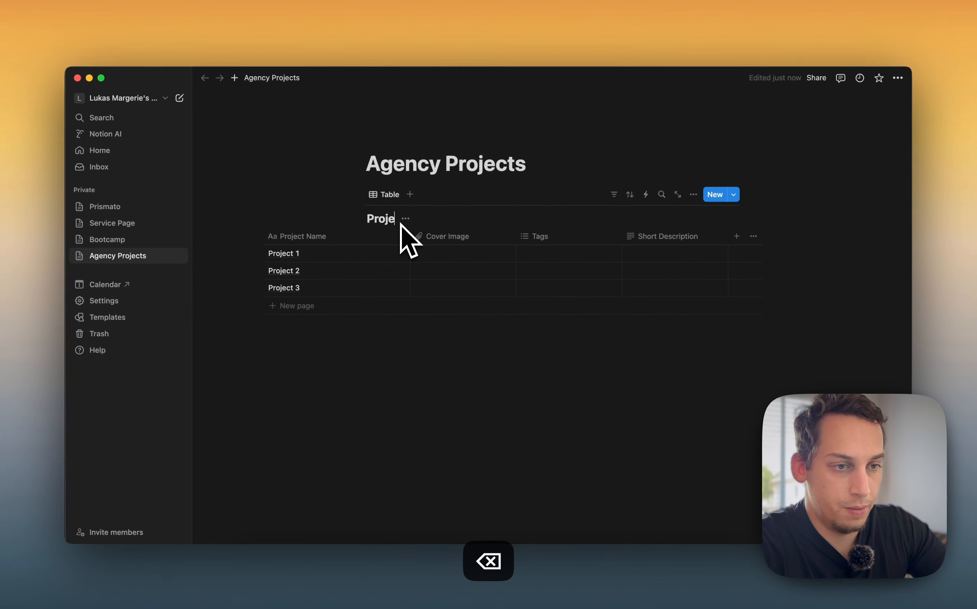
pyautogui.press('BackSpace')
pyautogui.press('BackSpace')
pyautogui.press('BackSpace')
pyautogui.press('BackSpace')
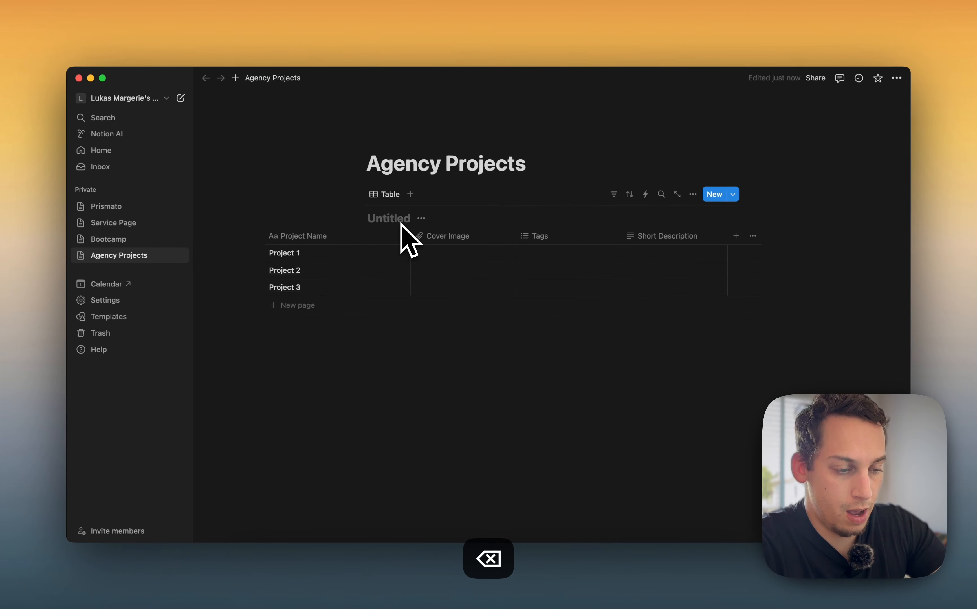
pyautogui.write('Our ')
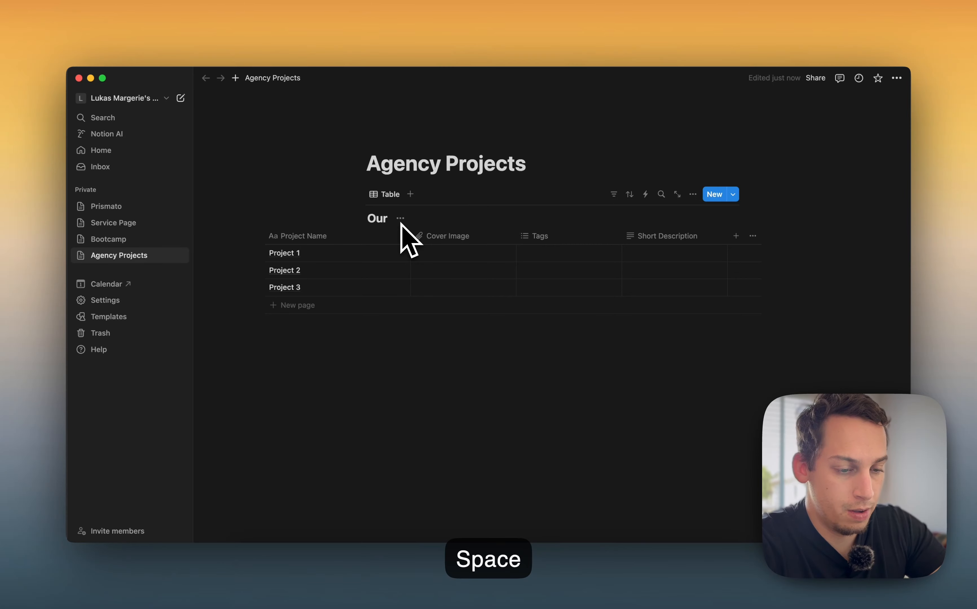
pyautogui.write('Agency')
pyautogui.press('BackSpace')
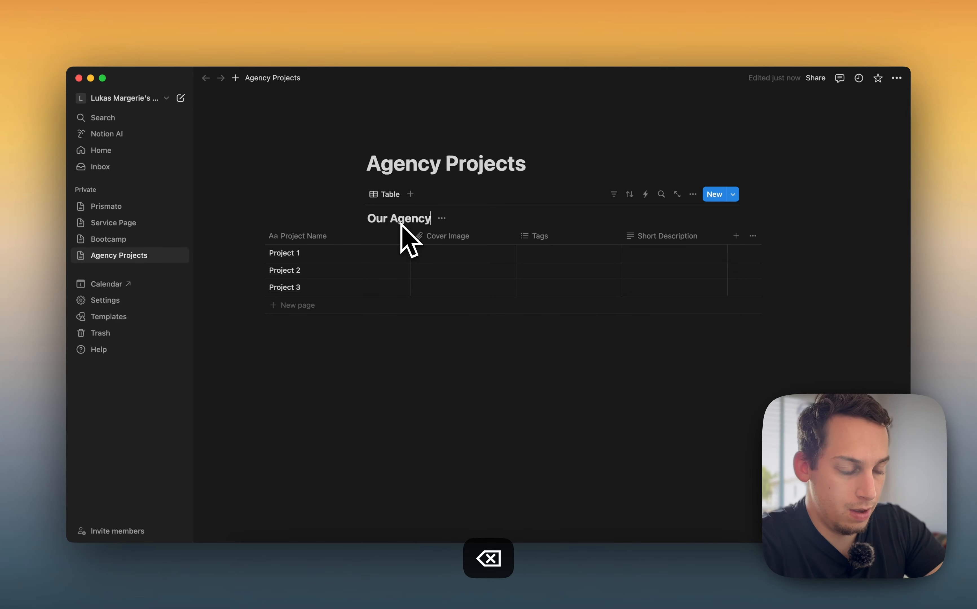
pyautogui.write("'s Projec")
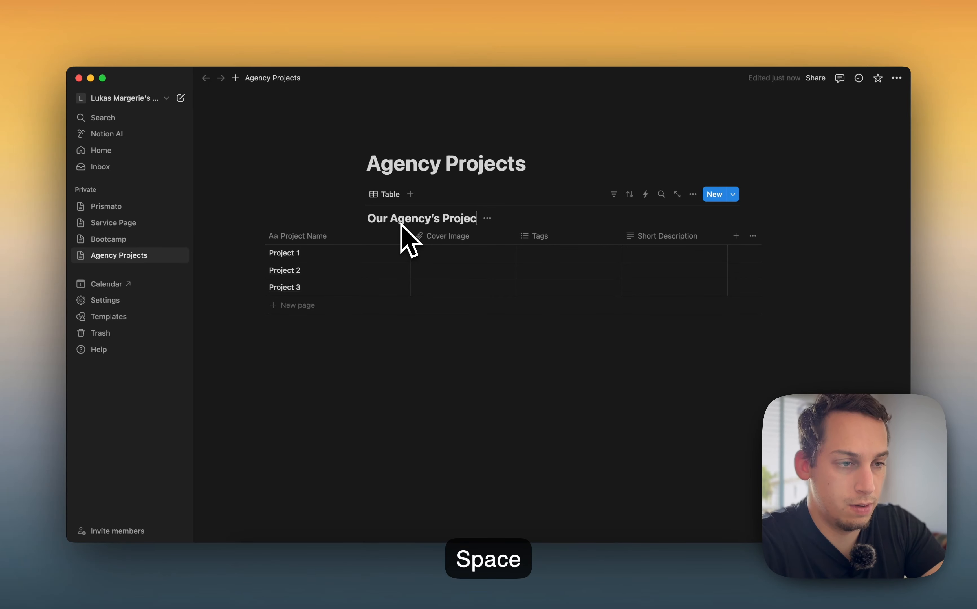
pyautogui.write('ts')
pyautogui.press('Return')
pyautogui.click(442, 372)
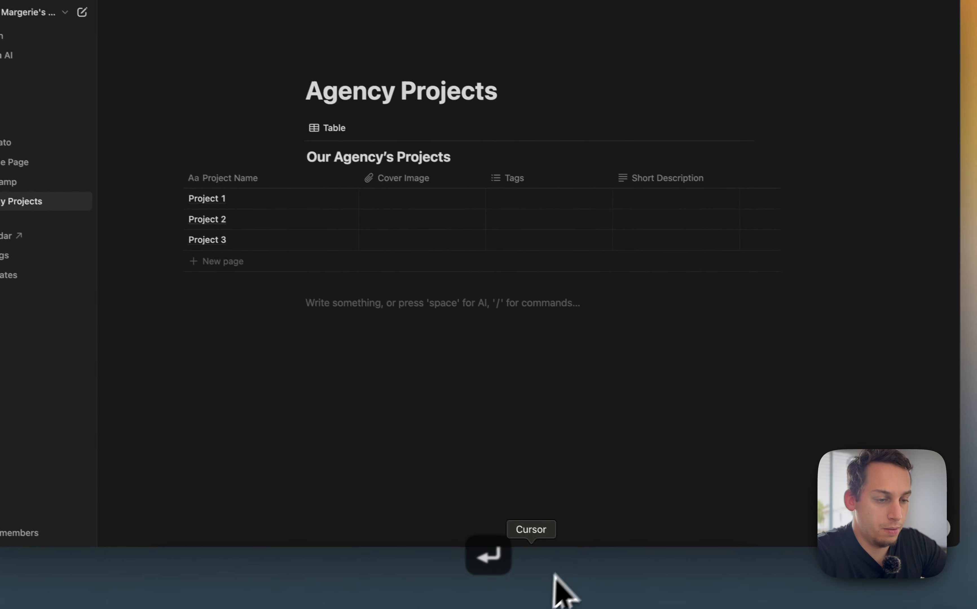
# Switch to Framer and select the Our Agency's Projects database in the Notion plugin, then continue
pyautogui.click(483, 589)
pyautogui.click(531, 365)
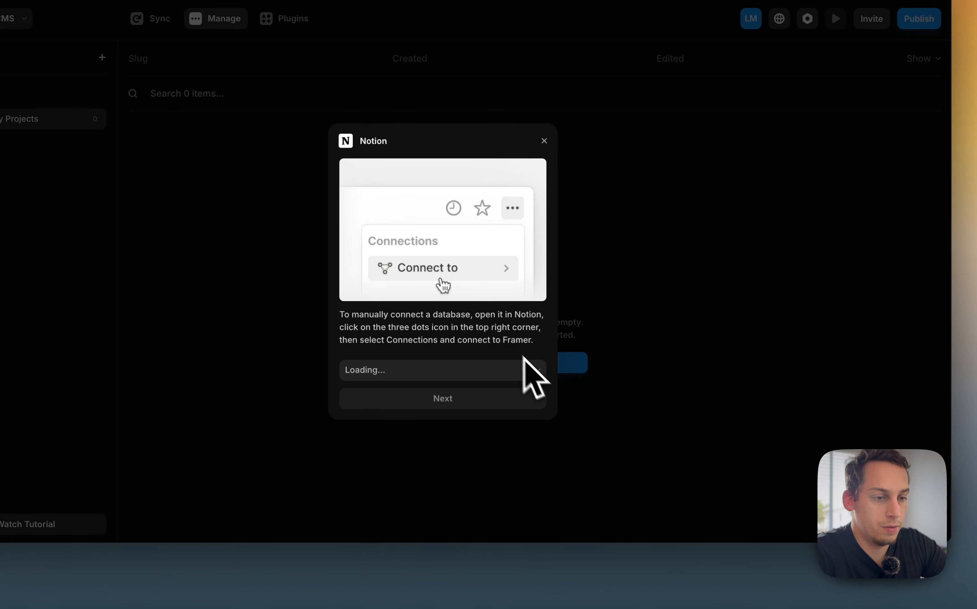
pyautogui.click(434, 381)
pyautogui.click(415, 373)
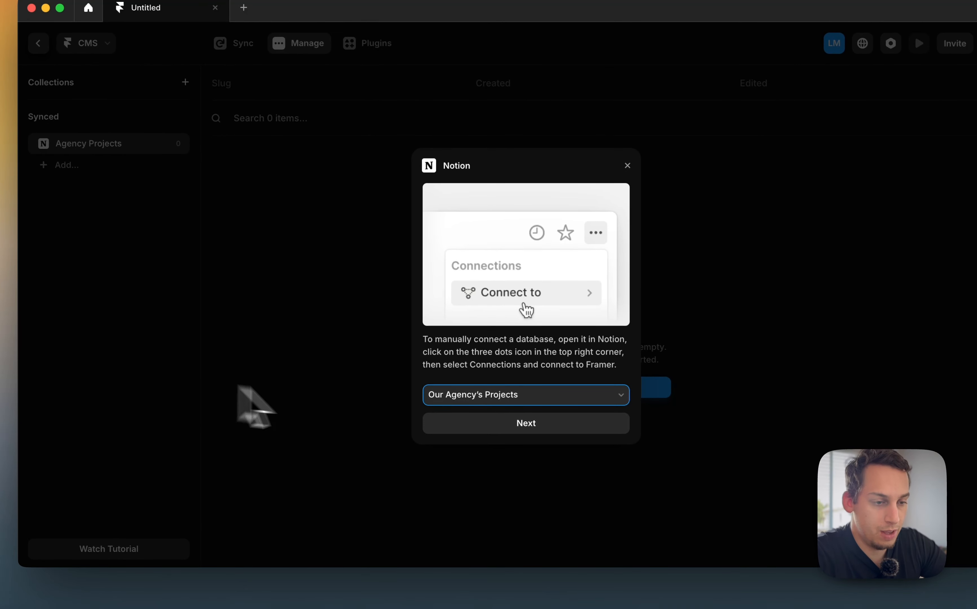
pyautogui.click(476, 426)
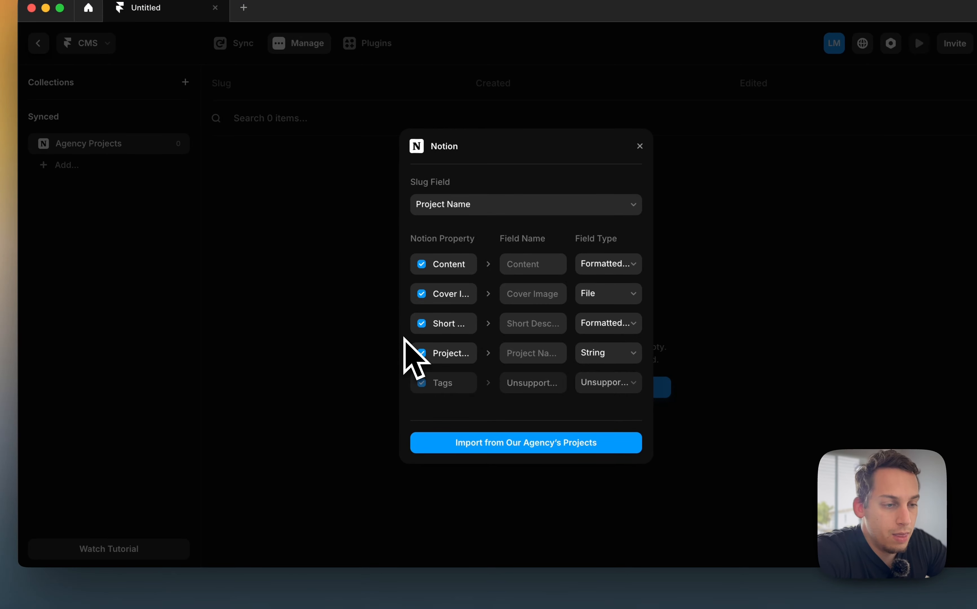
# Map the Cover Image field type to Image and Short Description to Formatted Text
pyautogui.click(462, 358)
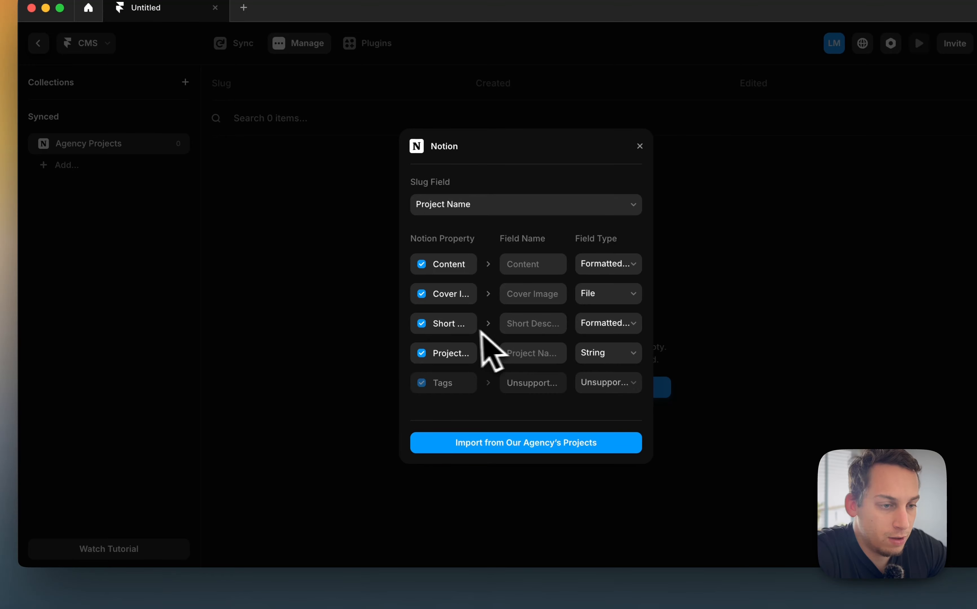
pyautogui.click(624, 324)
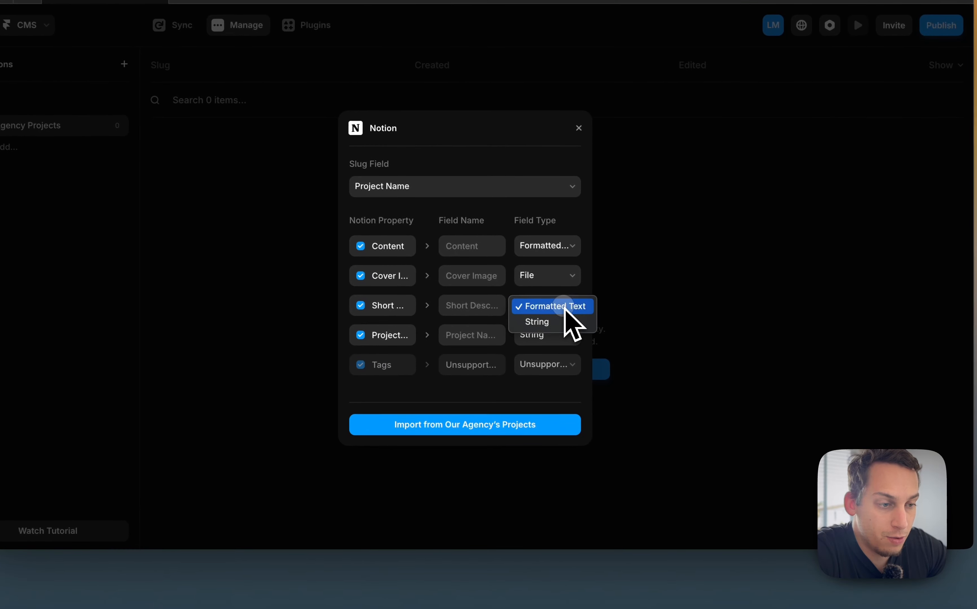
pyautogui.click(559, 306)
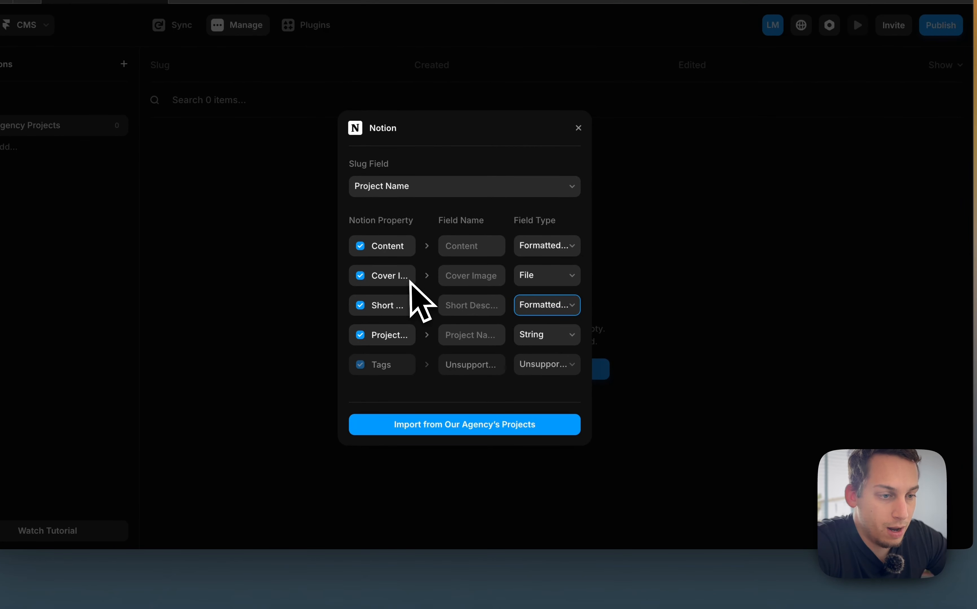
pyautogui.click(539, 278)
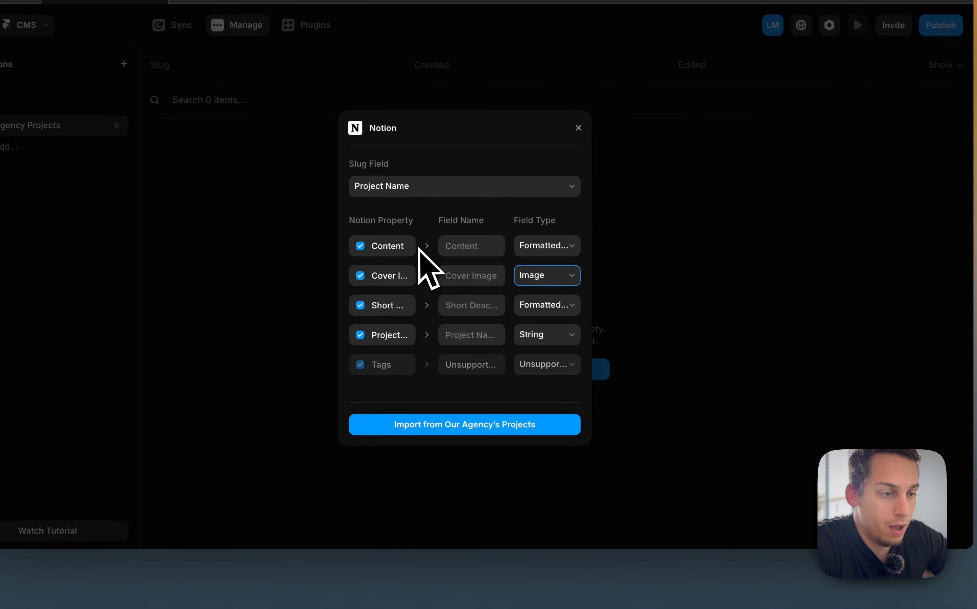
pyautogui.click(535, 246)
pyautogui.click(546, 251)
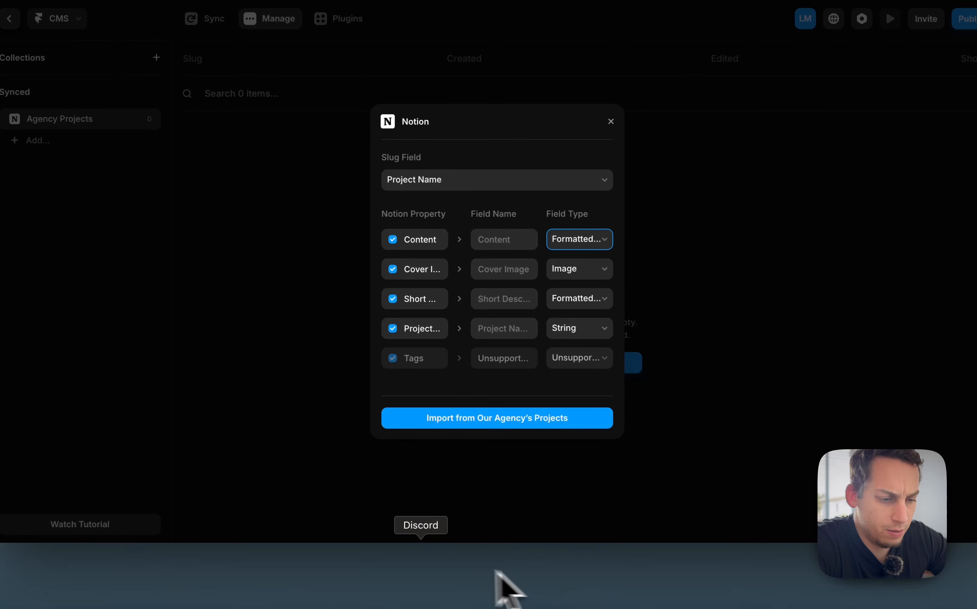
pyautogui.click(396, 574)
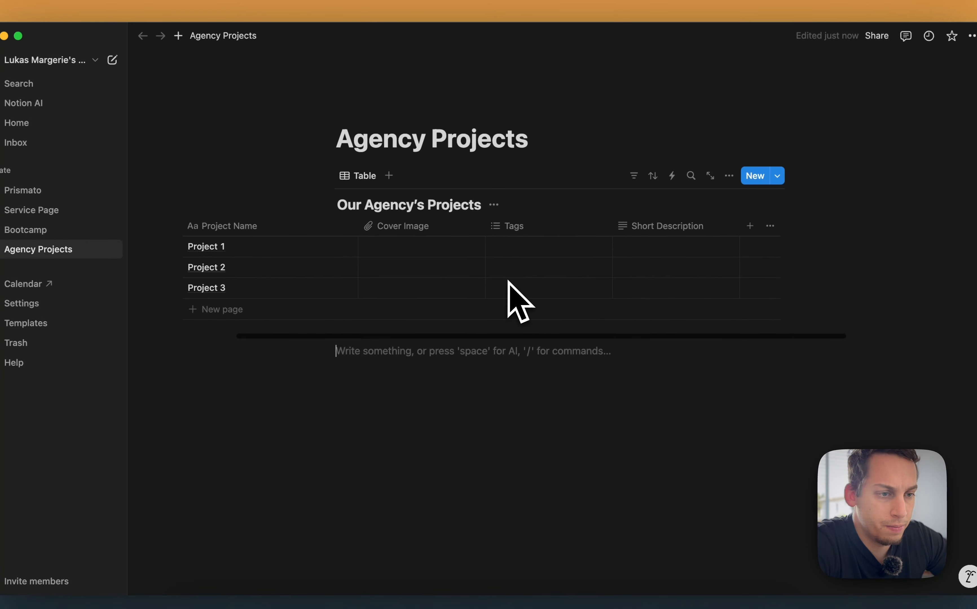
pyautogui.hscroll(5, 513, 298)
pyautogui.hscroll(-5, 508, 283)
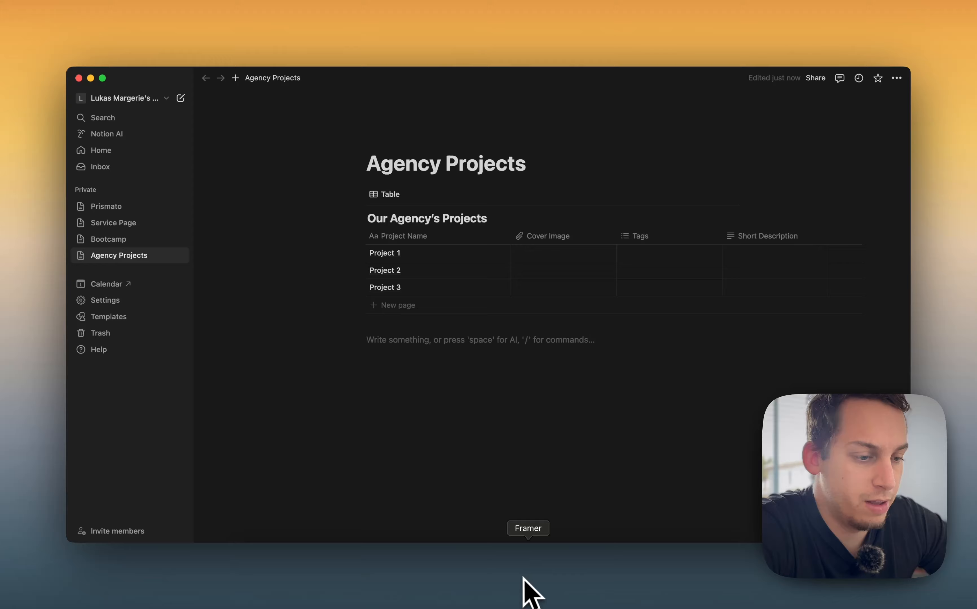
pyautogui.click(525, 580)
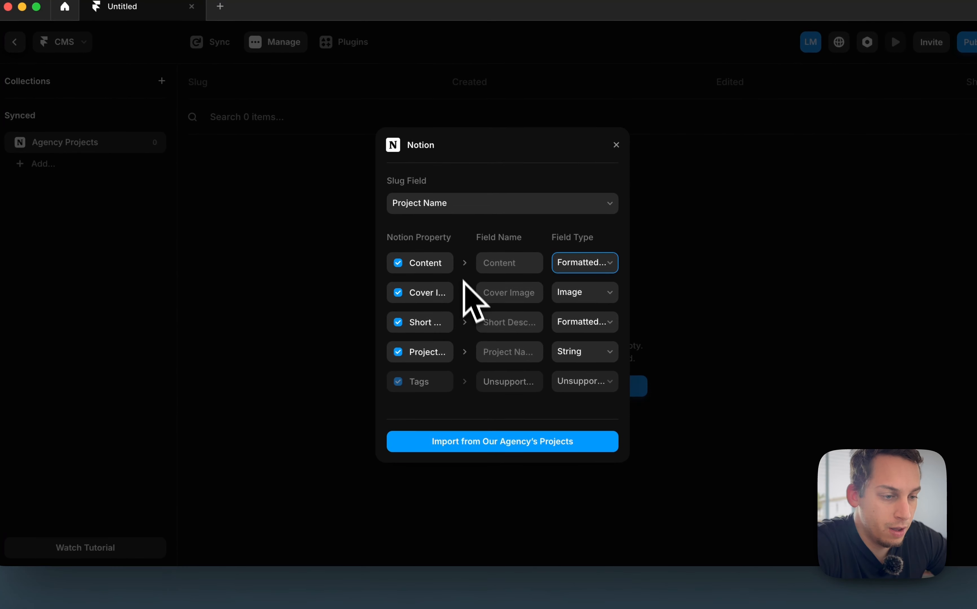
# Import from Our Agency's Projects, then delete the synced Agency Projects collection
pyautogui.click(469, 444)
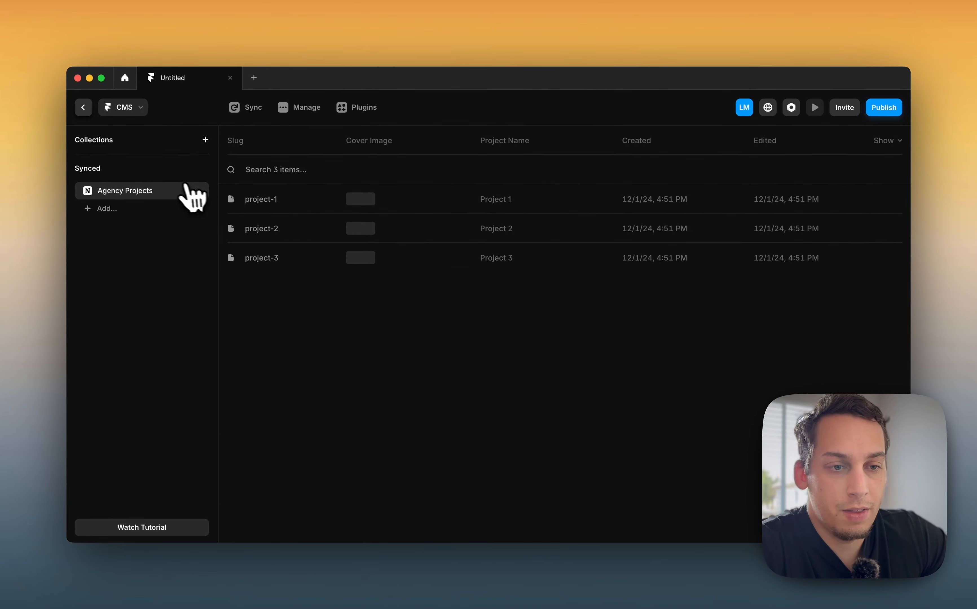
pyautogui.click(188, 189)
pyautogui.click(214, 302)
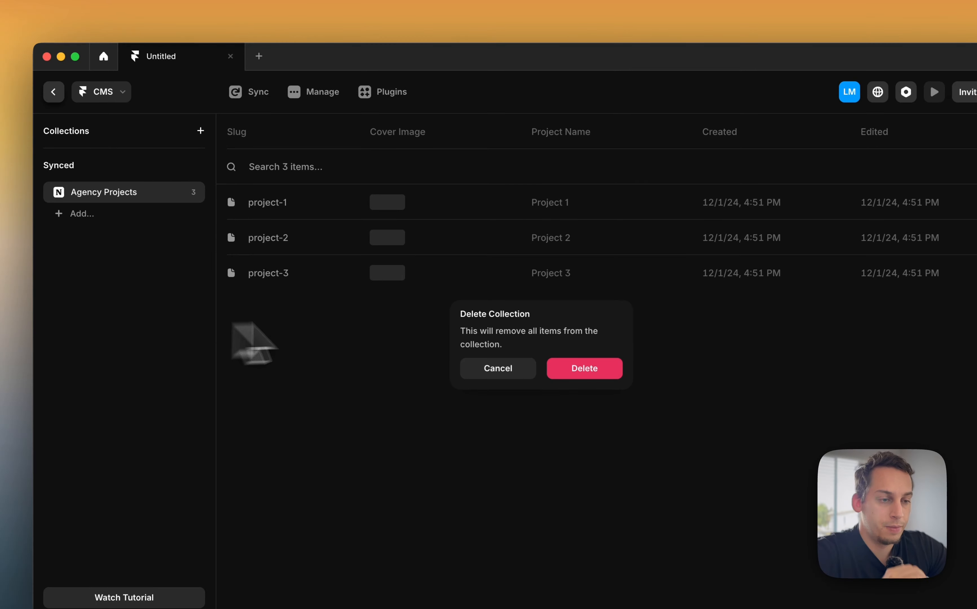
pyautogui.click(587, 367)
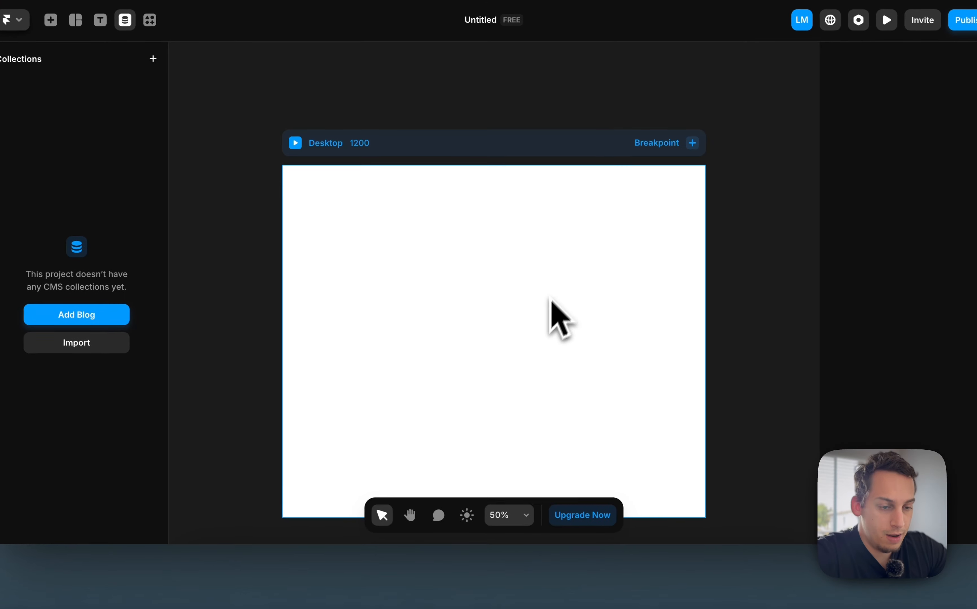
# Switch to Notion and tag Project 1 with new options AI, Development and Design
pyautogui.click(398, 575)
pyautogui.click(653, 260)
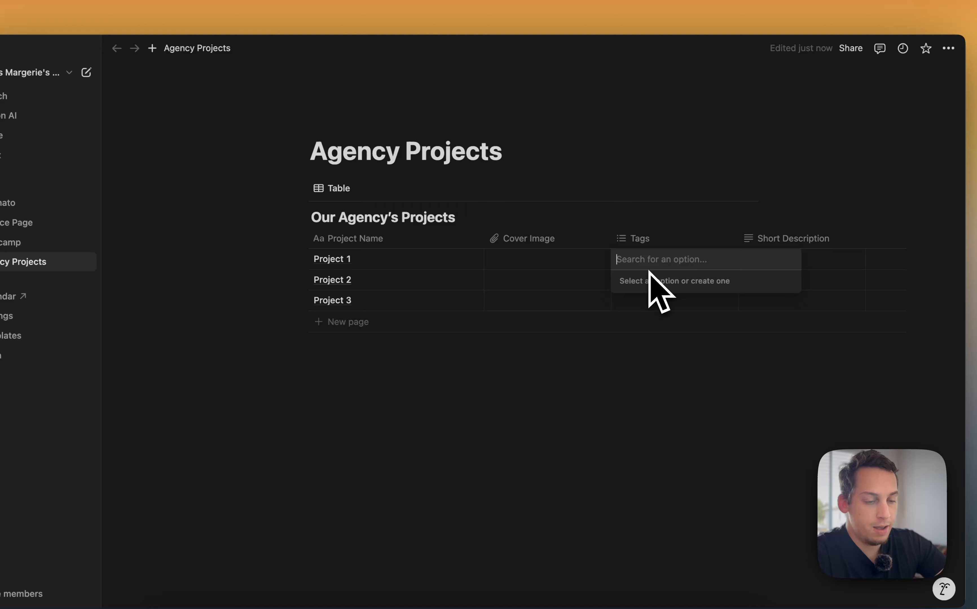
pyautogui.write('AI Development')
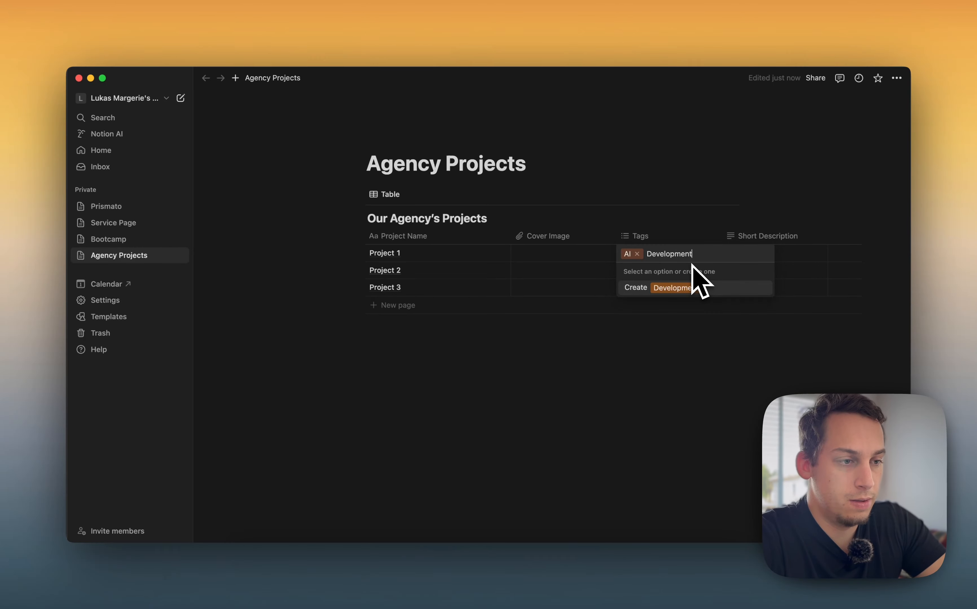
pyautogui.press('Return')
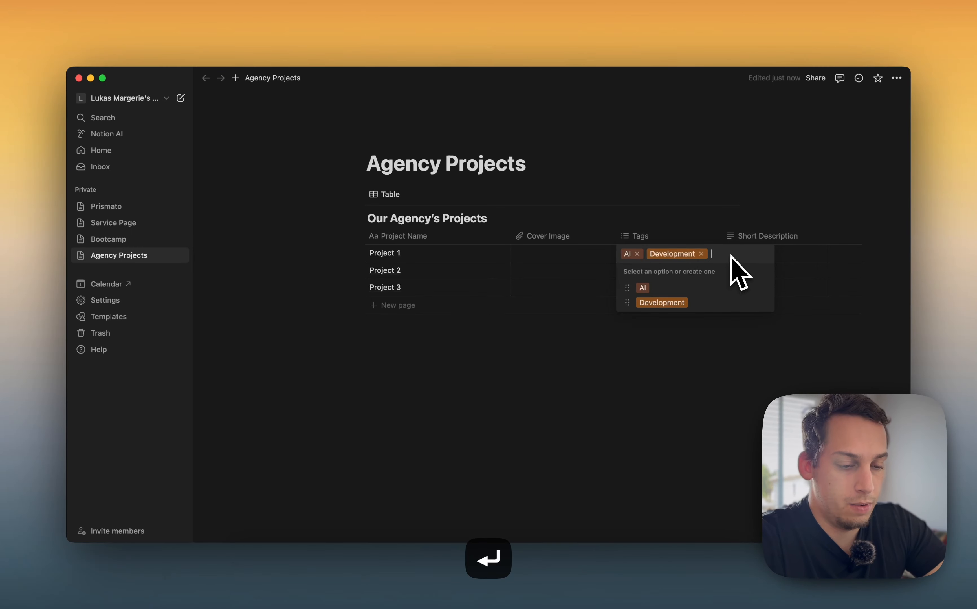
pyautogui.write('Design')
pyautogui.press('Return')
pyautogui.click(611, 384)
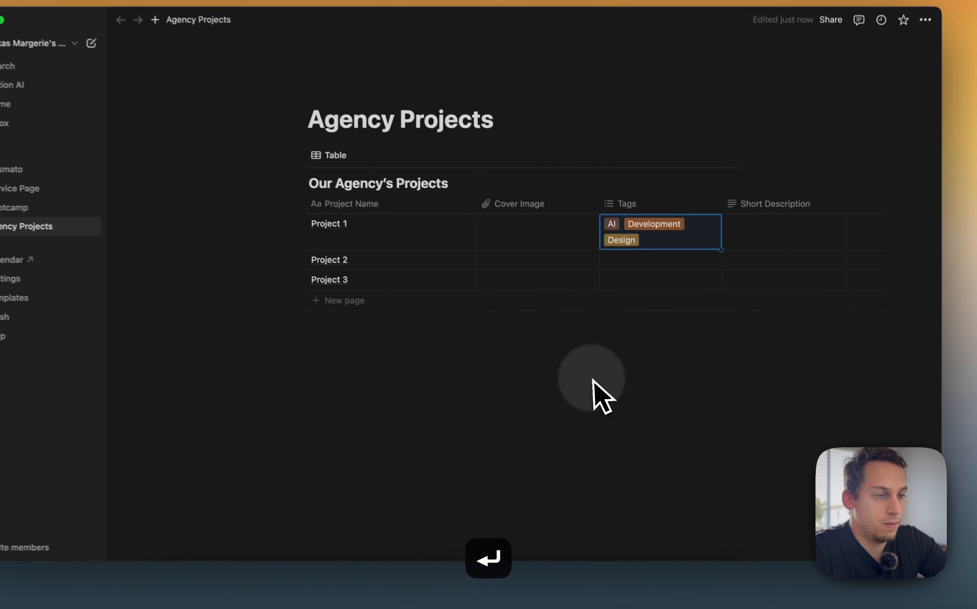
# Edit Project 1's tags so it has only AI and Development
pyautogui.click(634, 240)
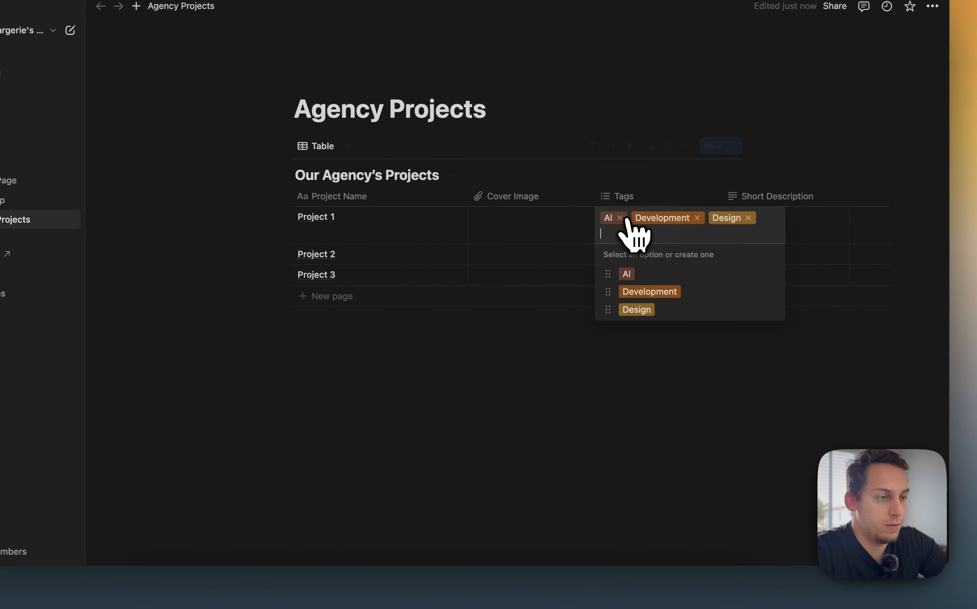
pyautogui.click(694, 218)
pyautogui.click(562, 349)
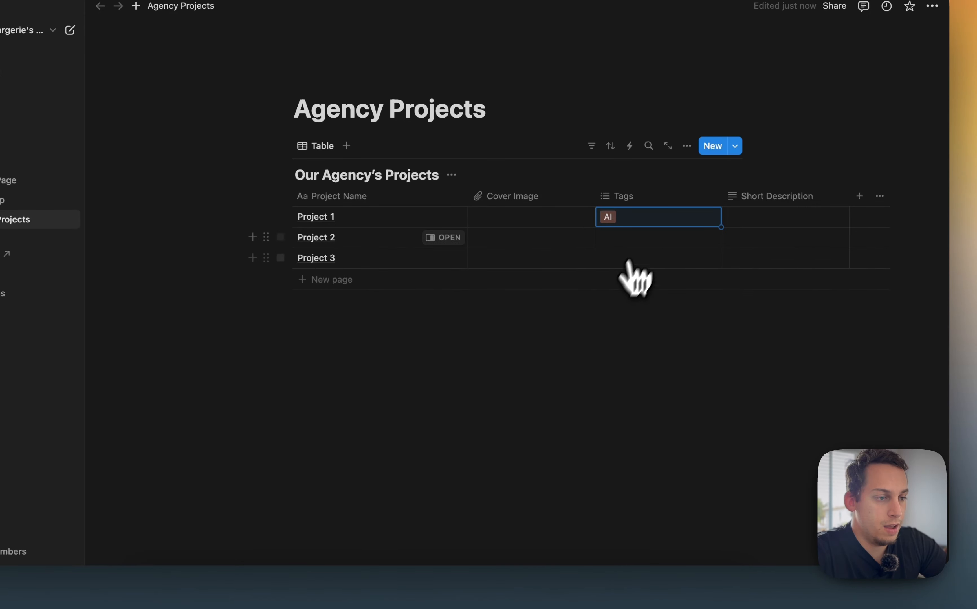
pyautogui.click(645, 220)
pyautogui.click(649, 277)
pyautogui.click(574, 335)
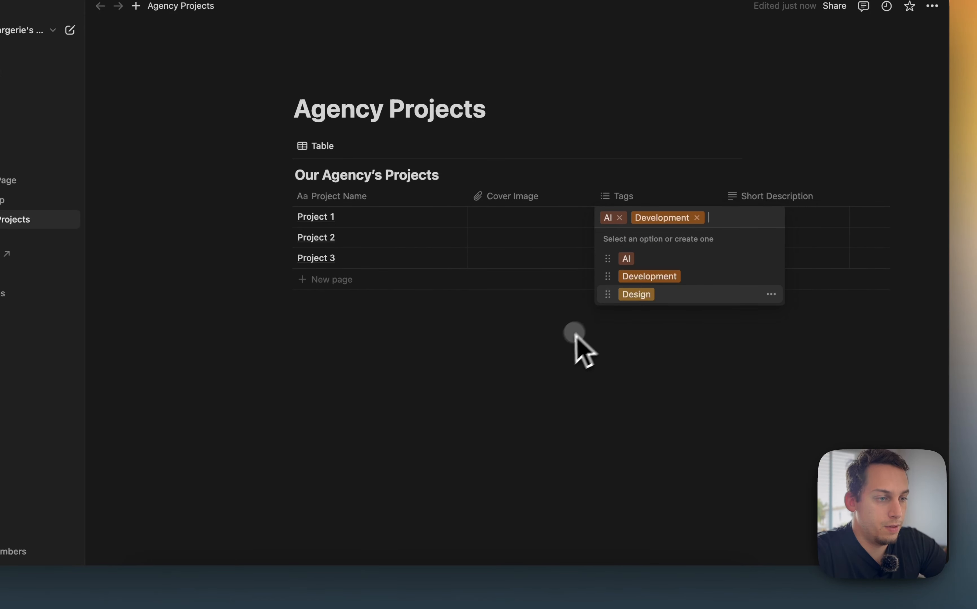
# Tag Project 2 with Development and Design
pyautogui.click(661, 237)
pyautogui.click(649, 297)
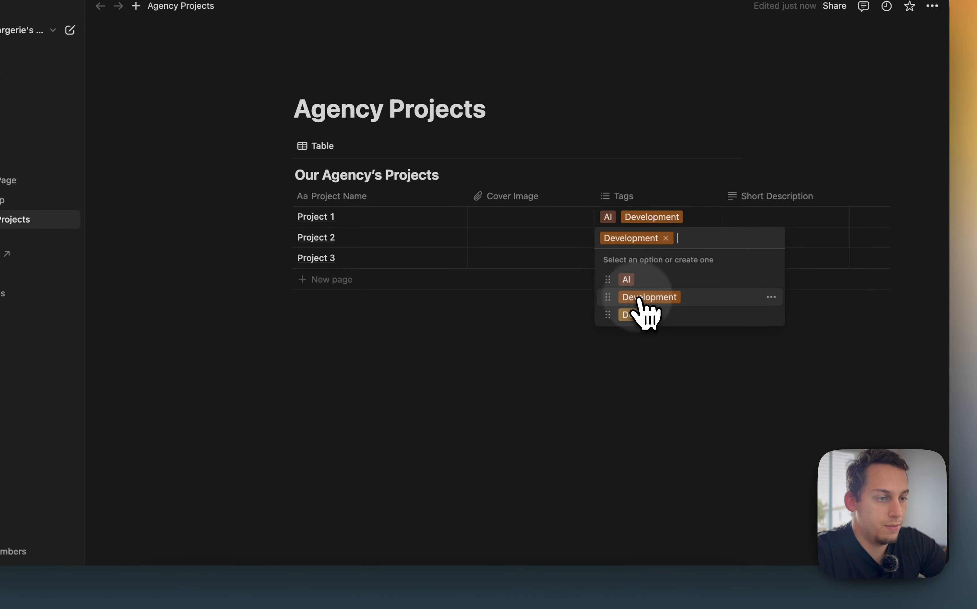
pyautogui.click(645, 314)
pyautogui.click(541, 351)
# Tag Project 3 with Design
pyautogui.click(616, 261)
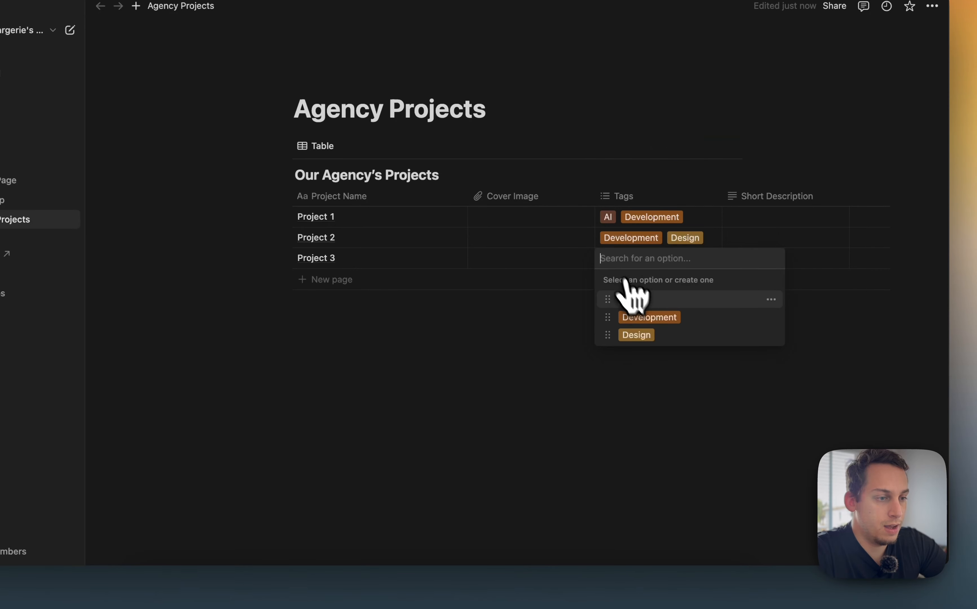
pyautogui.click(635, 336)
pyautogui.click(590, 340)
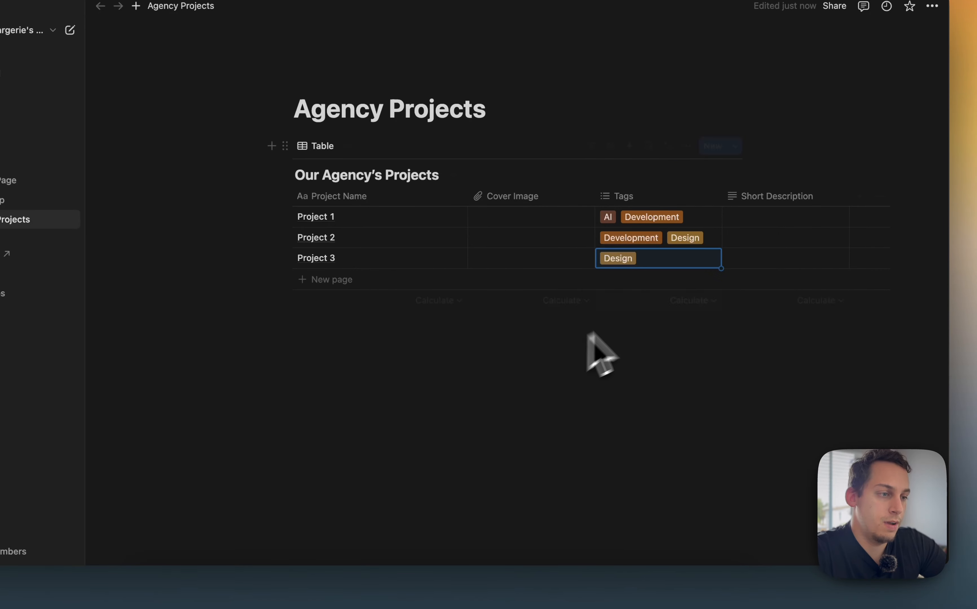
# Switch back to Framer
pyautogui.hscroll(5, 511, 270)
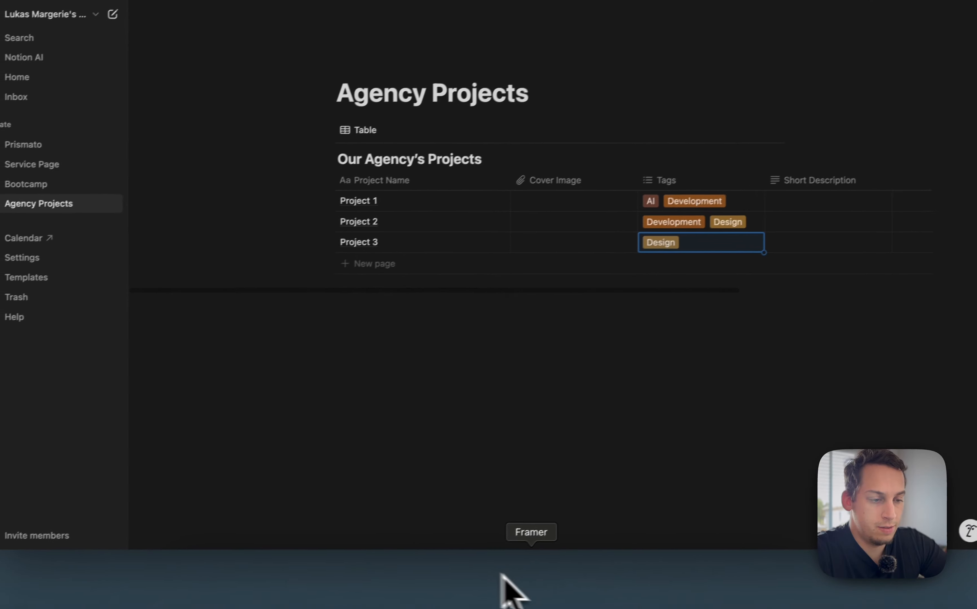
pyautogui.click(528, 576)
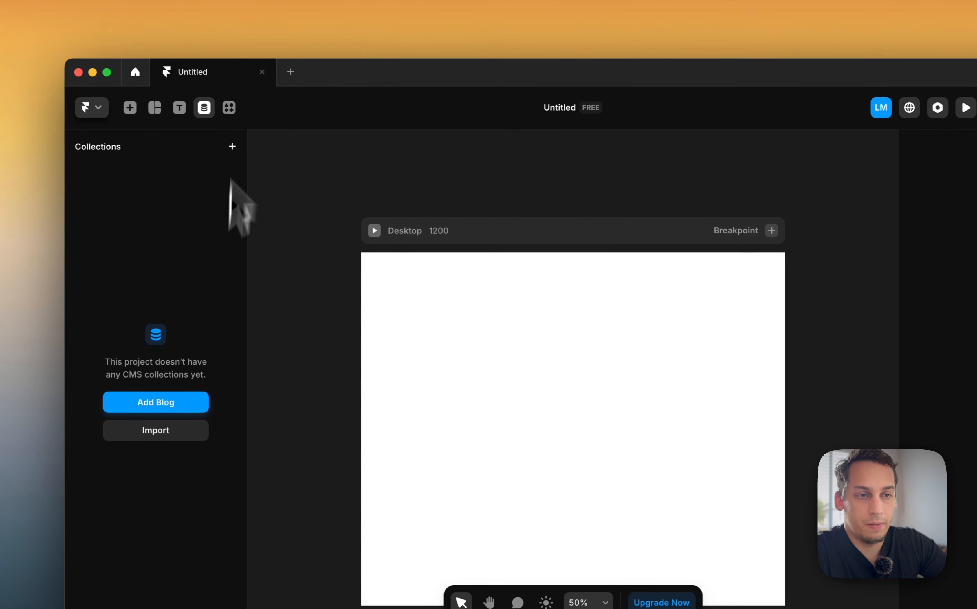
# Launch the Notion plugin and create a new collection named Agency Projects
pyautogui.click(208, 81)
pyautogui.click(473, 407)
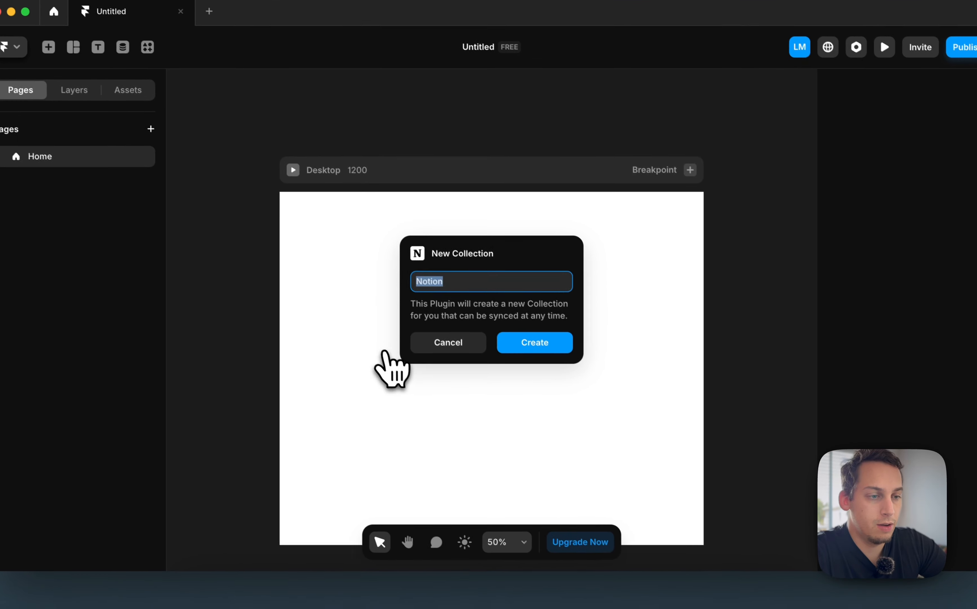
pyautogui.write('Agenc')
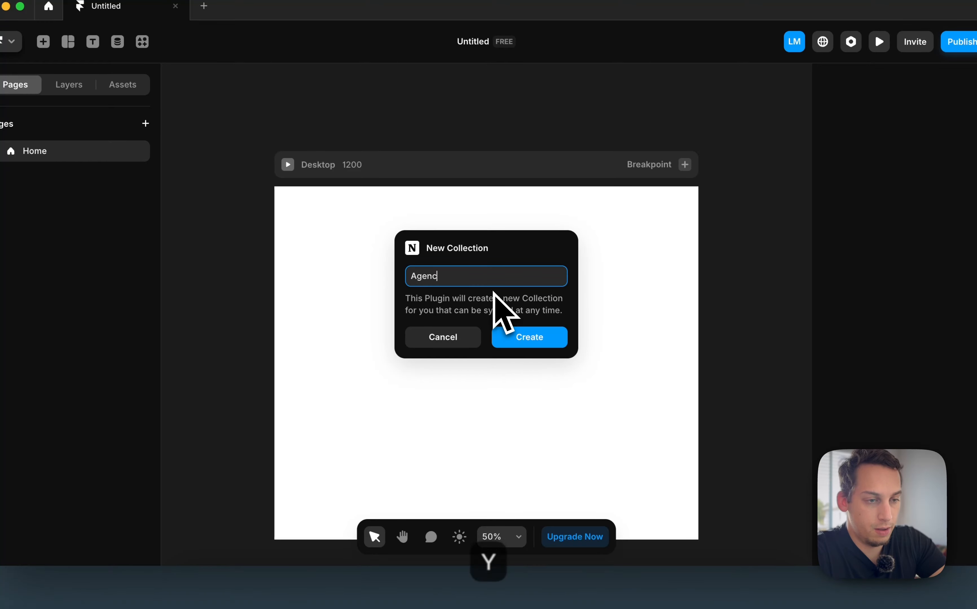
pyautogui.write('y Projects')
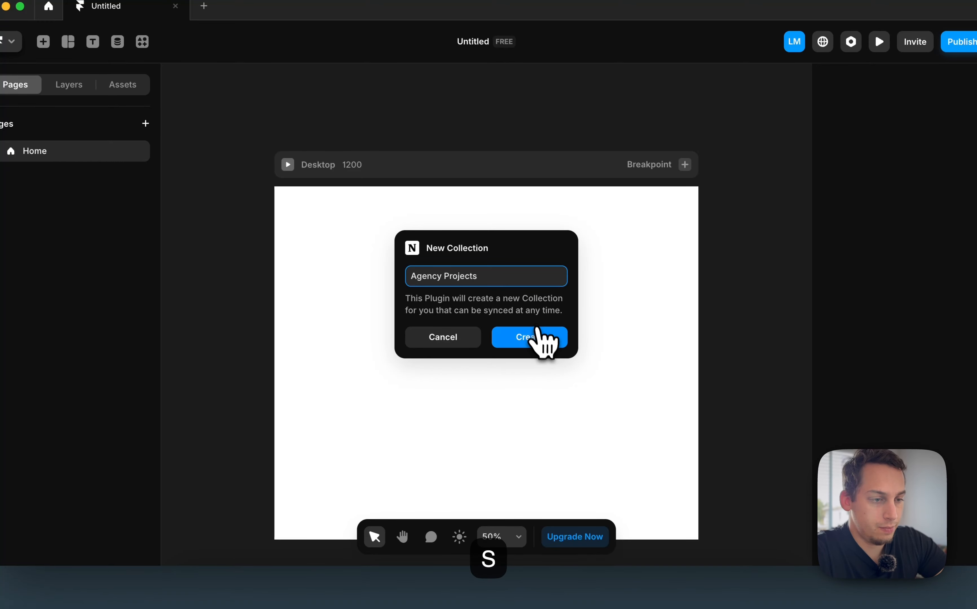
pyautogui.click(539, 335)
# Choose the Our Agency's Projects database and import it with the default field mapping
pyautogui.click(522, 393)
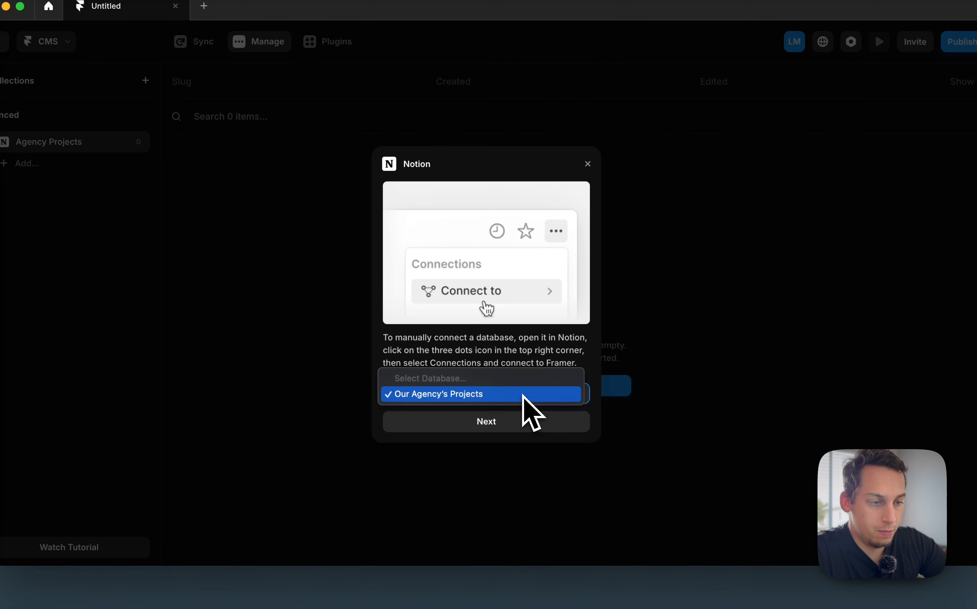
pyautogui.click(522, 395)
pyautogui.click(508, 421)
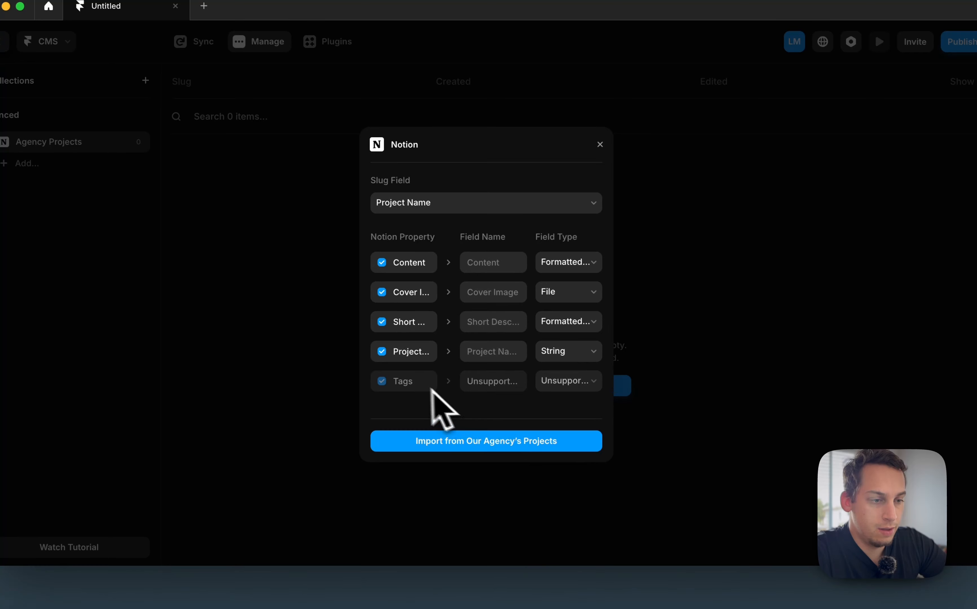
pyautogui.click(410, 378)
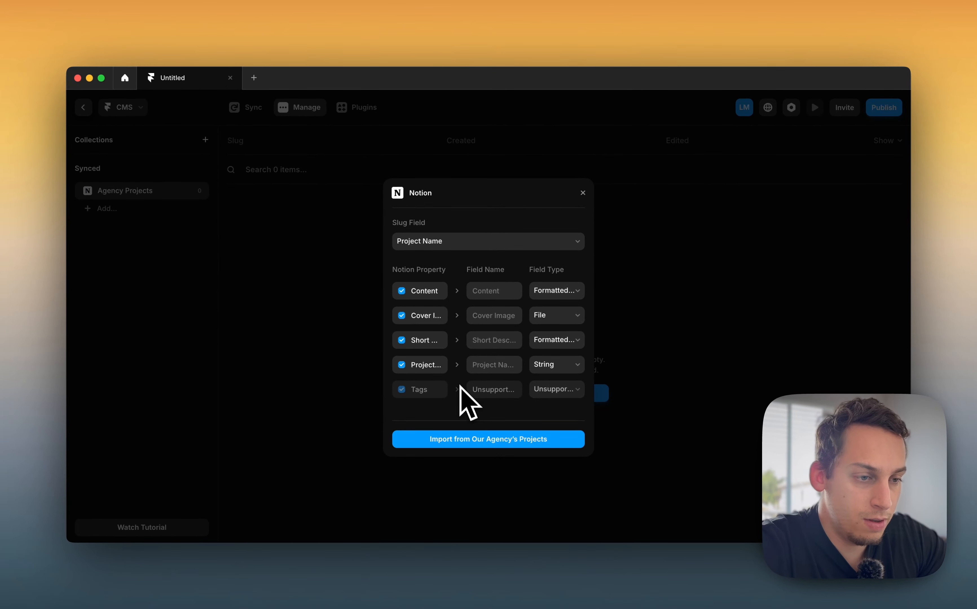
pyautogui.click(470, 442)
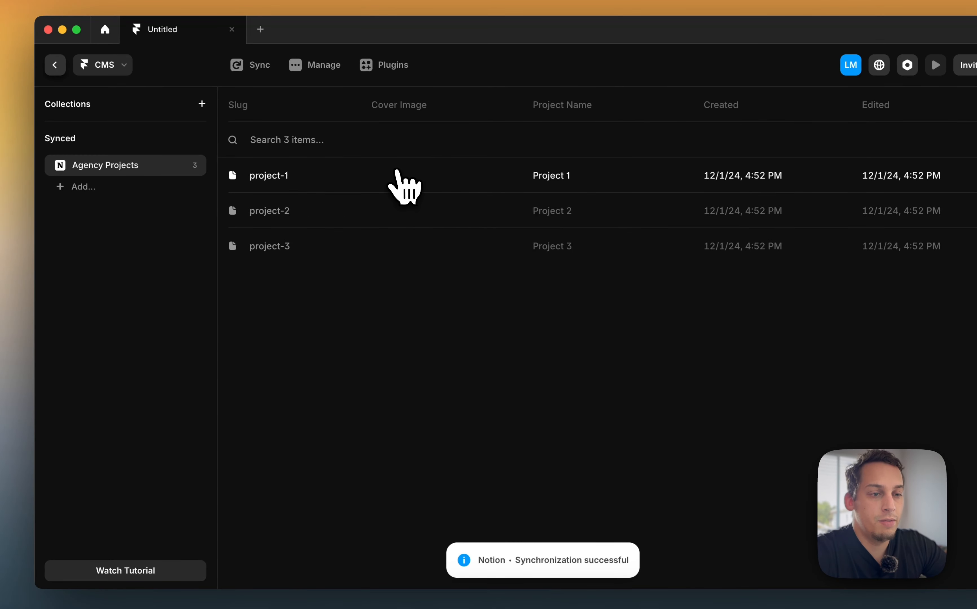
# Delete the synced Agency Projects collection
pyautogui.click(192, 165)
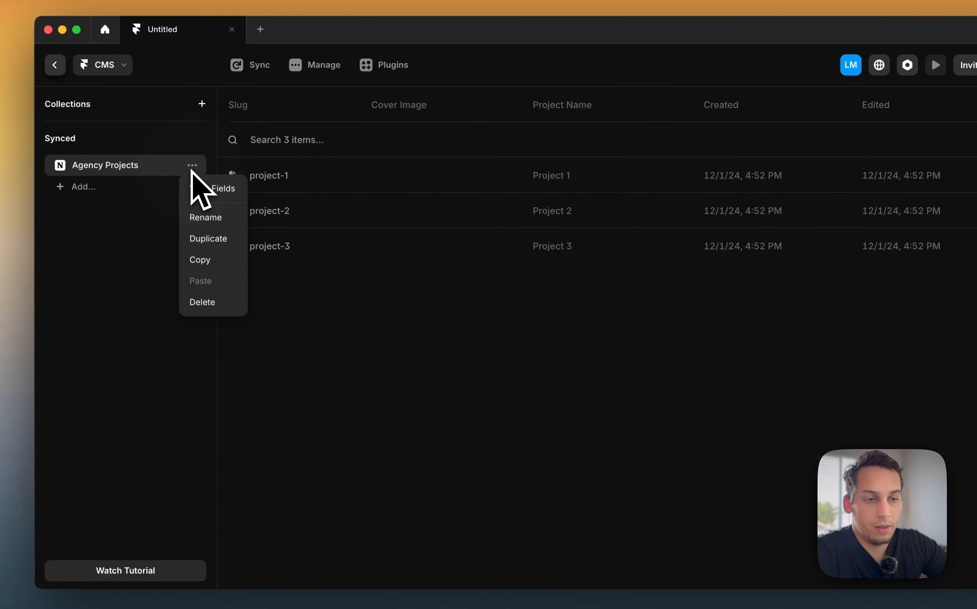
pyautogui.click(214, 298)
pyautogui.click(585, 342)
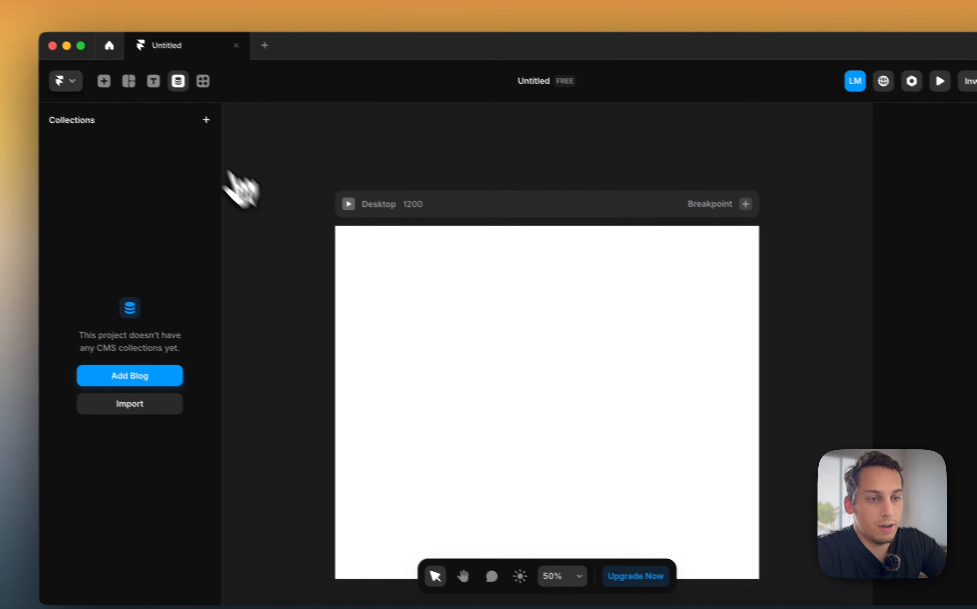
pyautogui.click(206, 120)
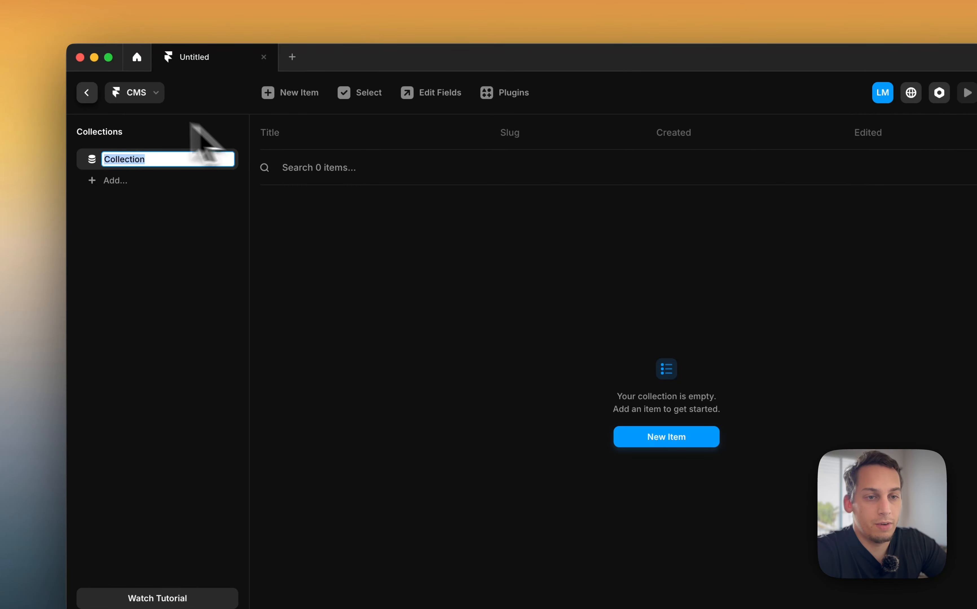
pyautogui.click(89, 97)
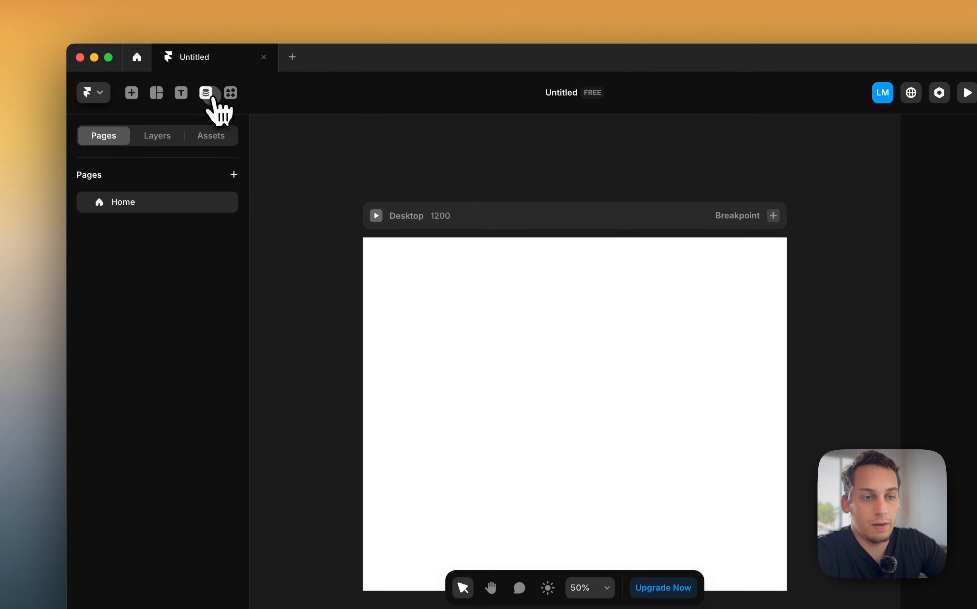
pyautogui.click(206, 93)
pyautogui.rightClick(196, 158)
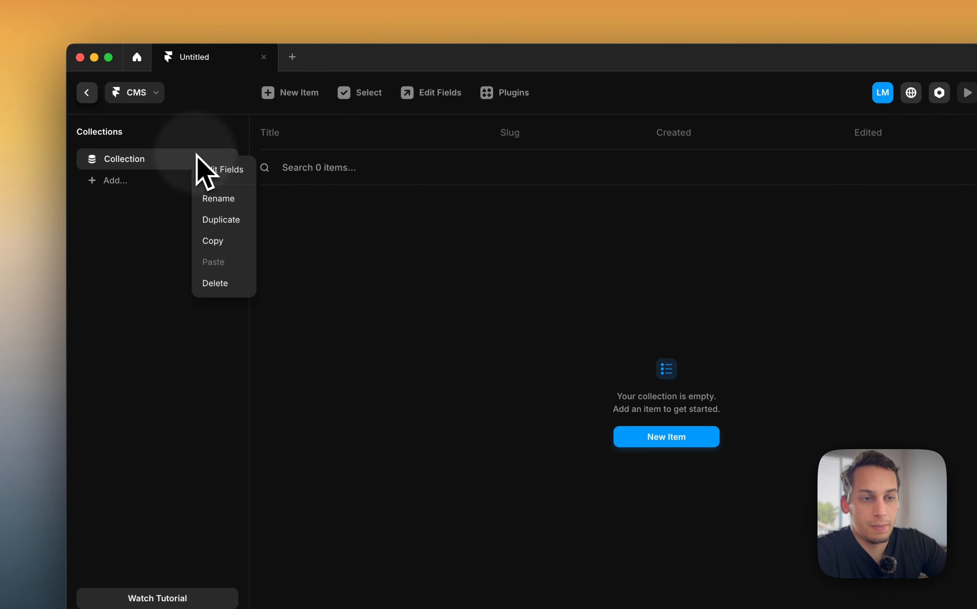
pyautogui.click(218, 282)
# Run the Notion plugin again and create a collection named Agency Projects
pyautogui.click(230, 92)
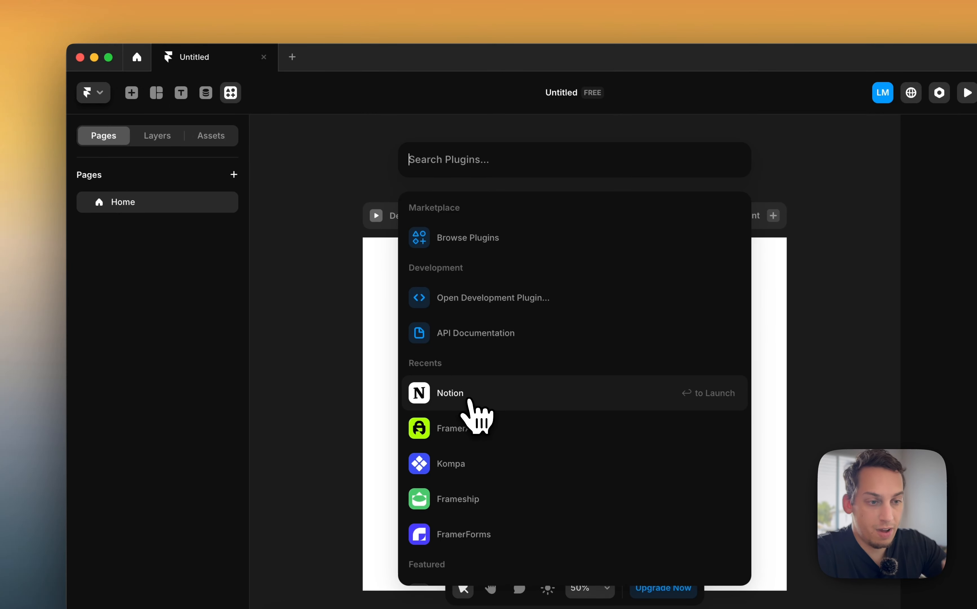
pyautogui.click(468, 396)
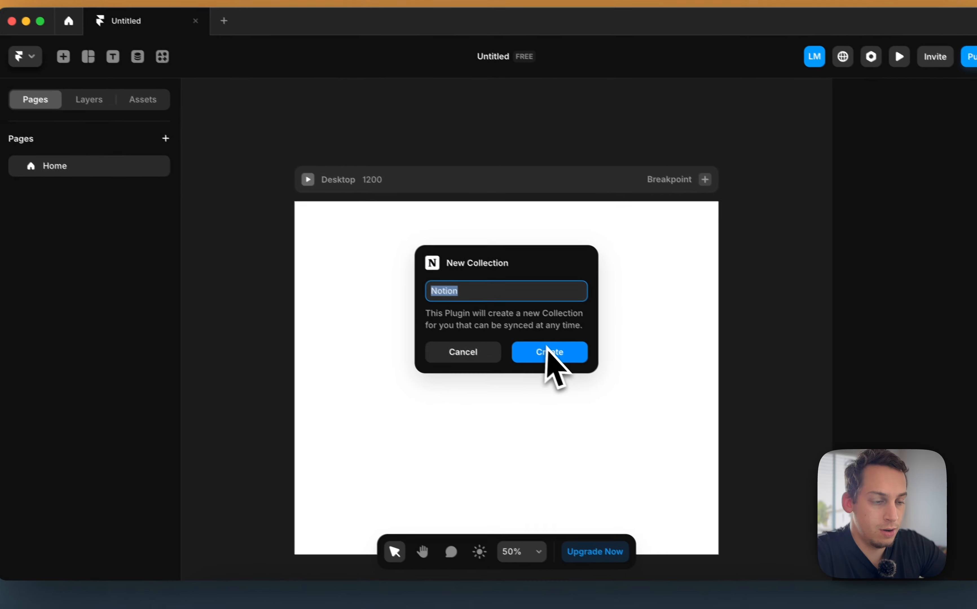
pyautogui.write('A')
pyautogui.write('gency Proje')
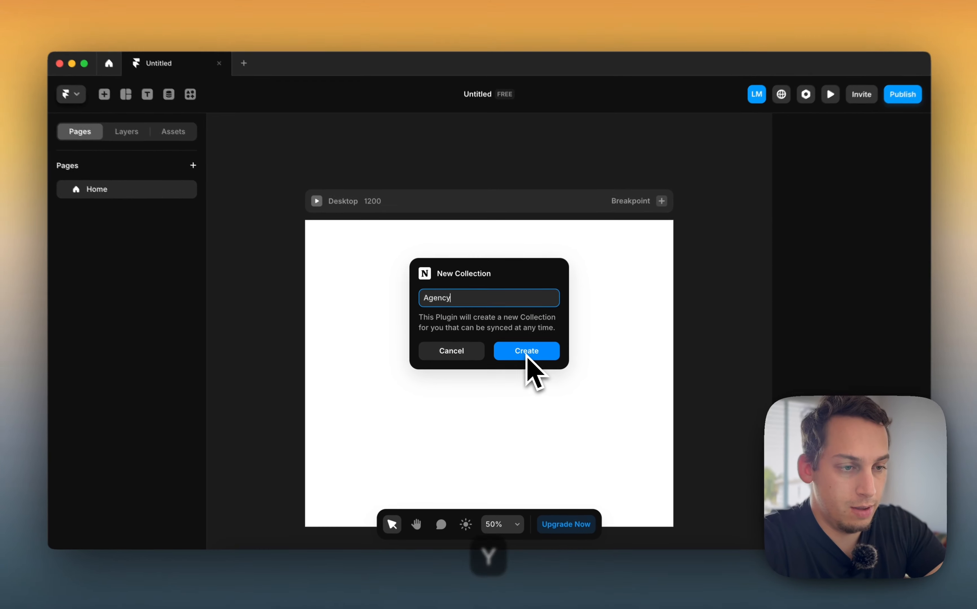
pyautogui.write('cts')
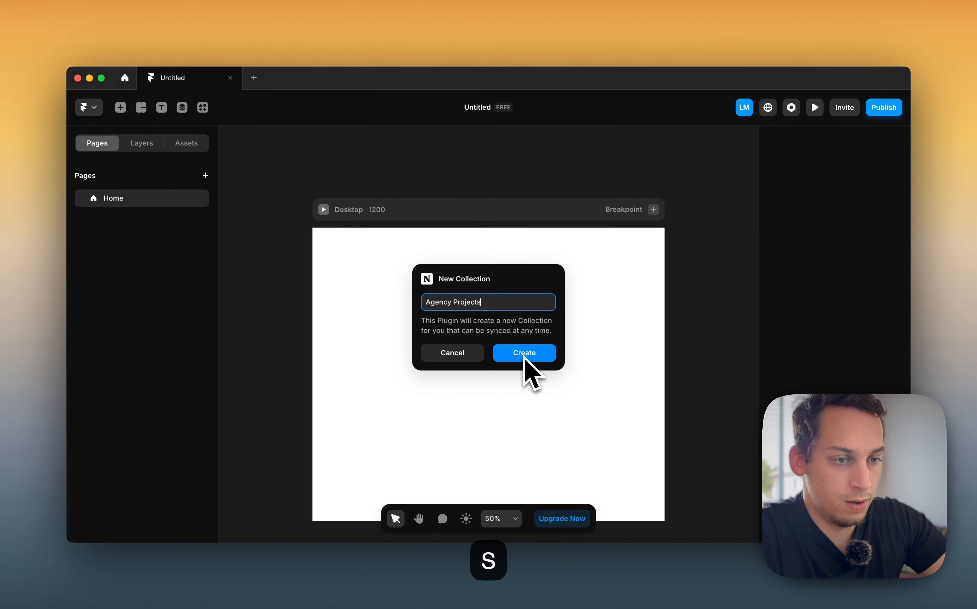
pyautogui.click(525, 356)
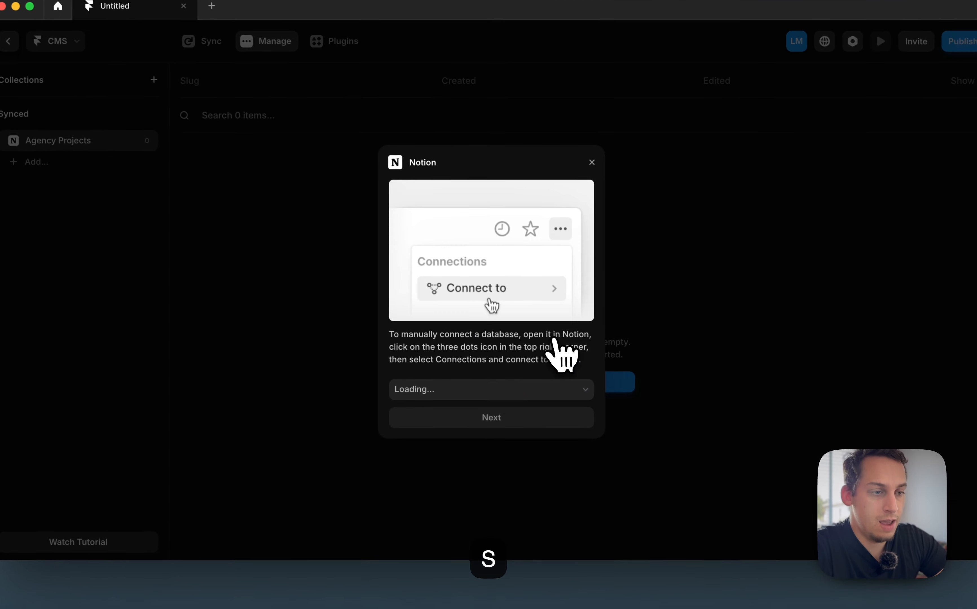
# Connect the Our Agency's Projects database, set the Cover Image field type to Image, and import
pyautogui.click(475, 417)
pyautogui.click(590, 287)
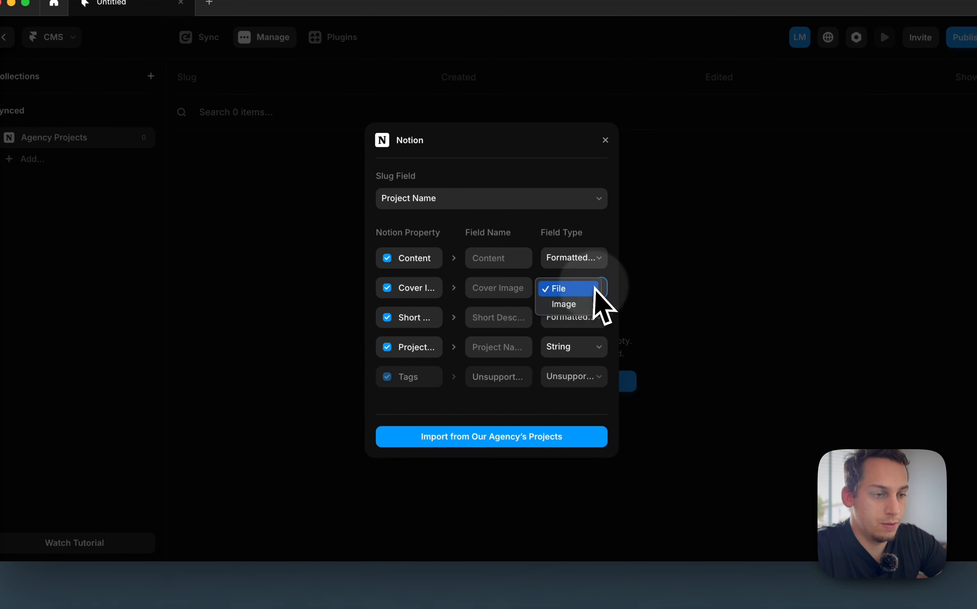
pyautogui.click(579, 305)
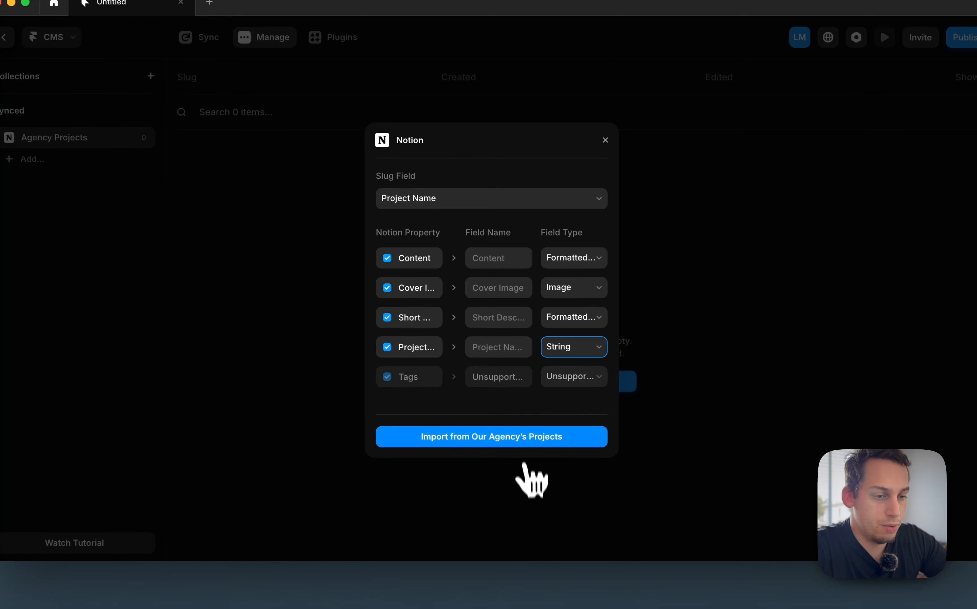
pyautogui.click(522, 443)
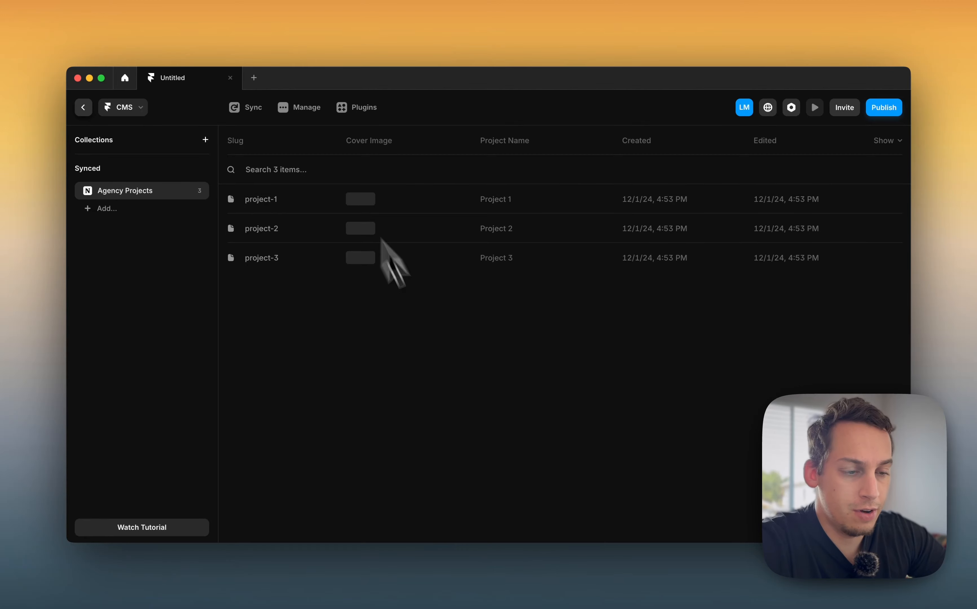
# Switch to Notion and add an Unsplash image block with green code below the database
pyautogui.click(395, 592)
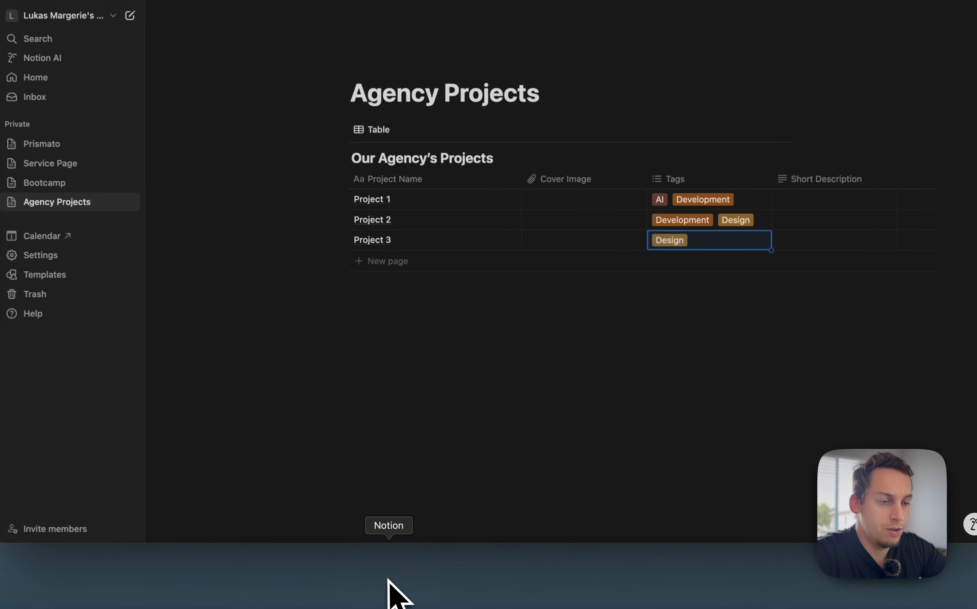
pyautogui.write('/im')
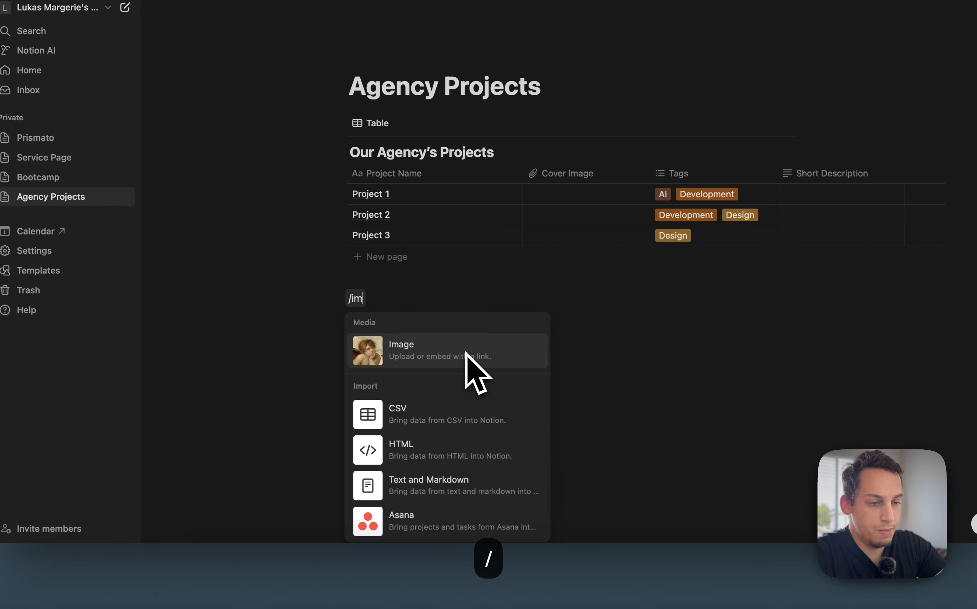
pyautogui.press('Return')
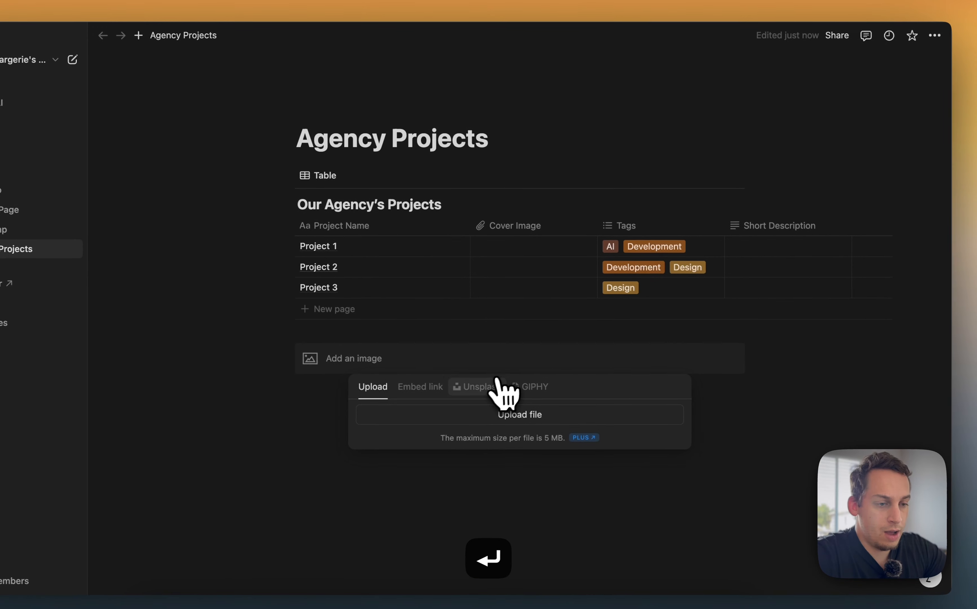
pyautogui.click(533, 333)
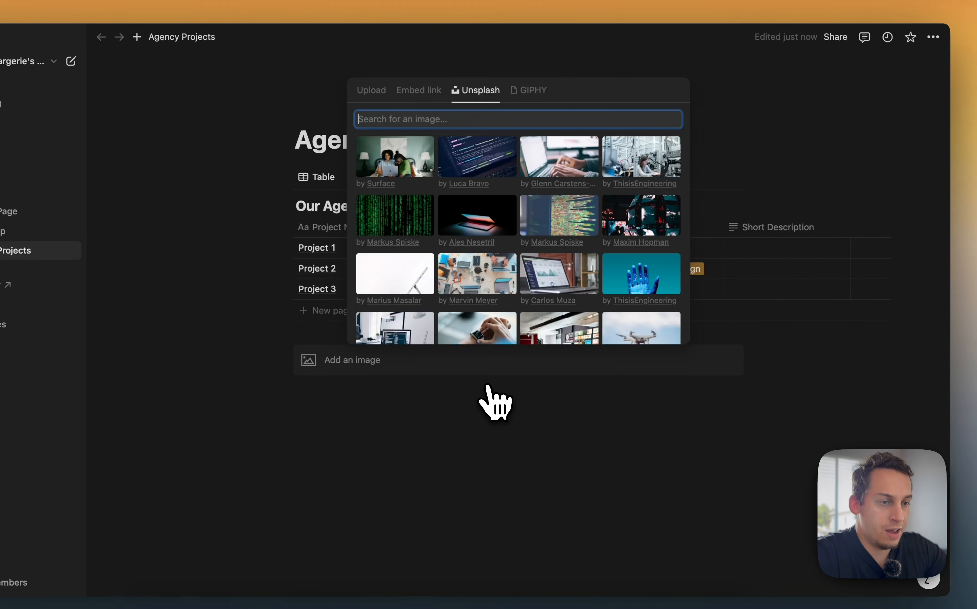
pyautogui.click(411, 221)
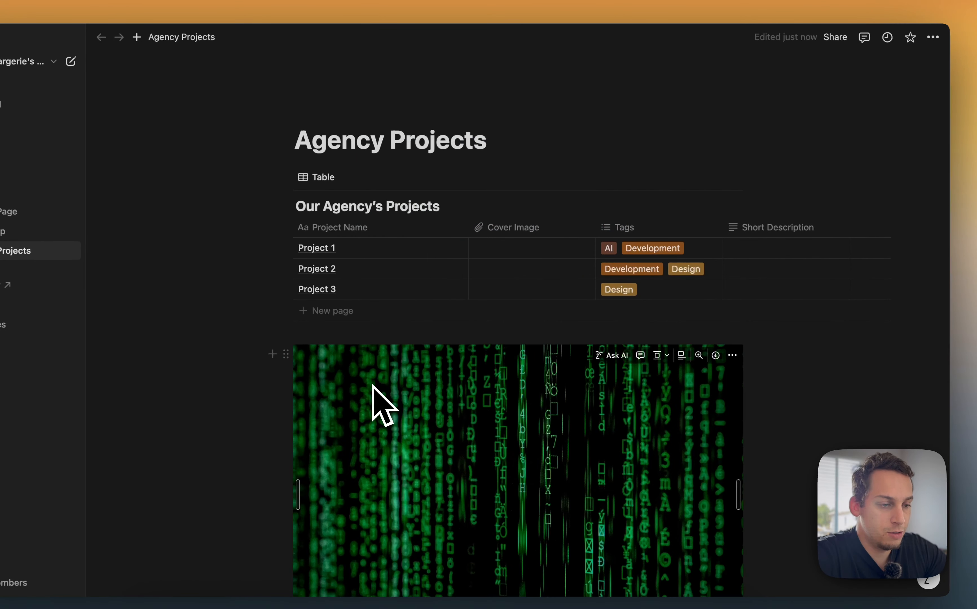
# Copy the link to the image block's original
pyautogui.scroll(-2, 372, 384)
pyautogui.rightClick(428, 387)
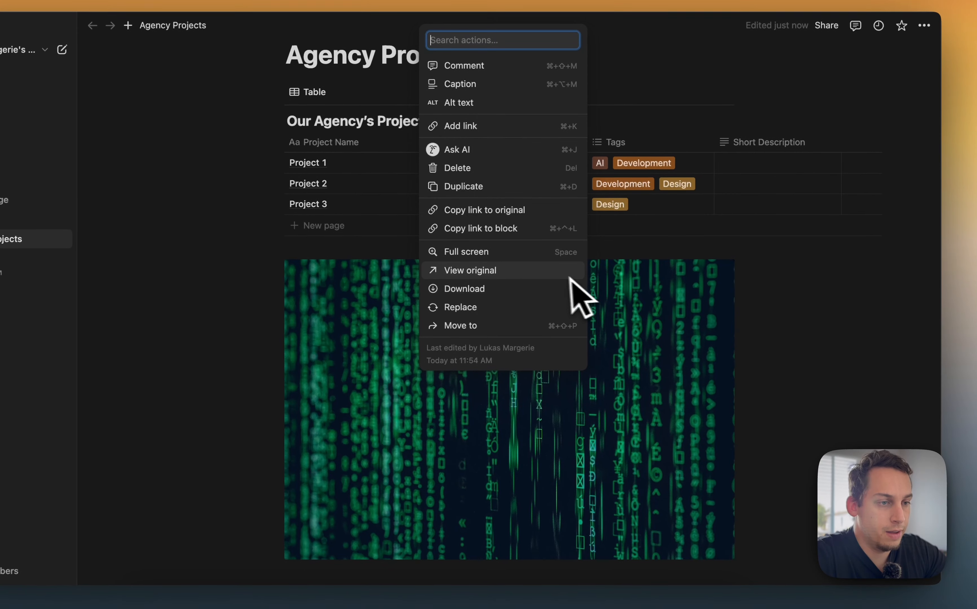
pyautogui.click(534, 228)
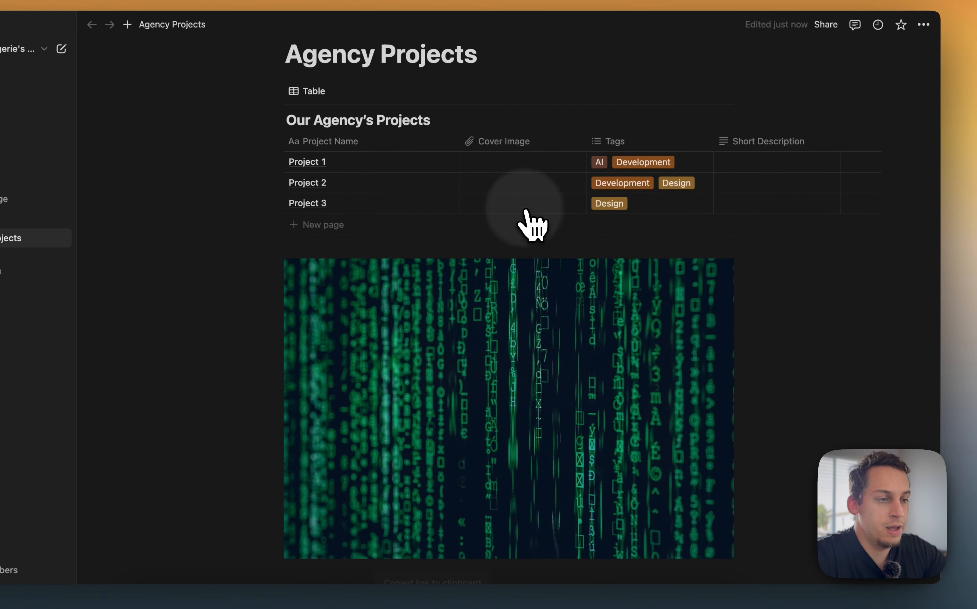
# Embed the copied image link as Project 1's cover image
pyautogui.click(504, 161)
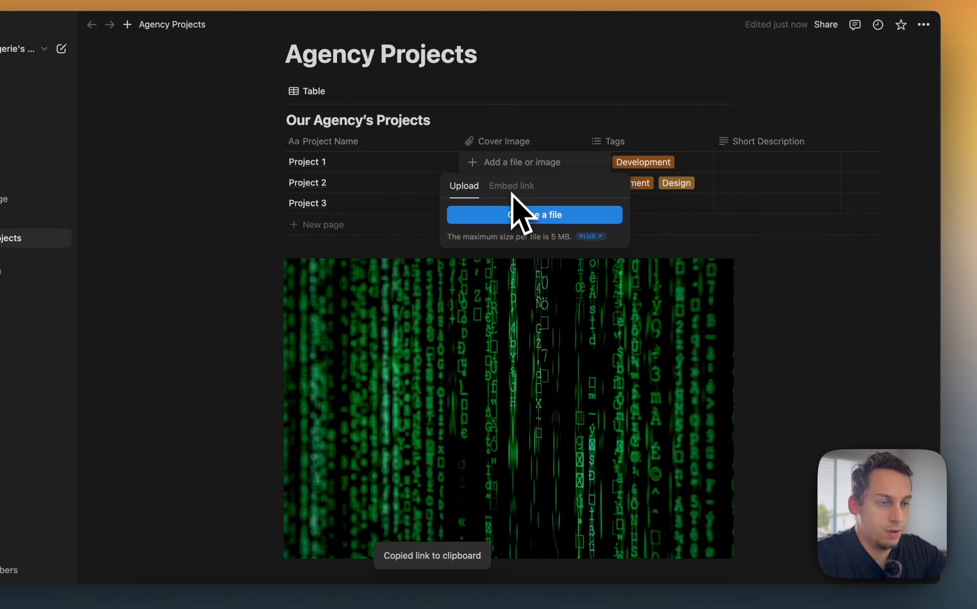
pyautogui.click(509, 187)
pyautogui.press('super+v')
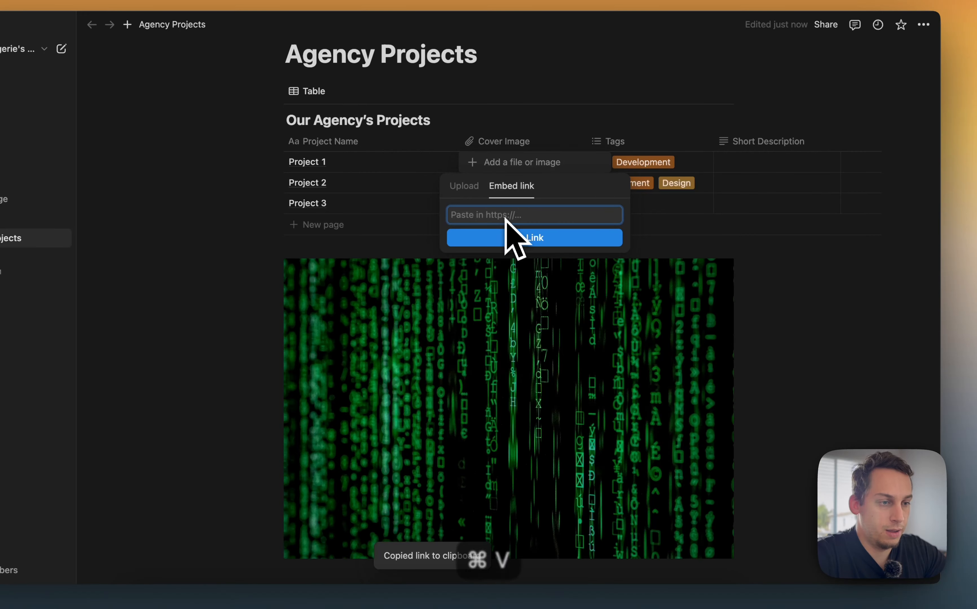
pyautogui.click(511, 238)
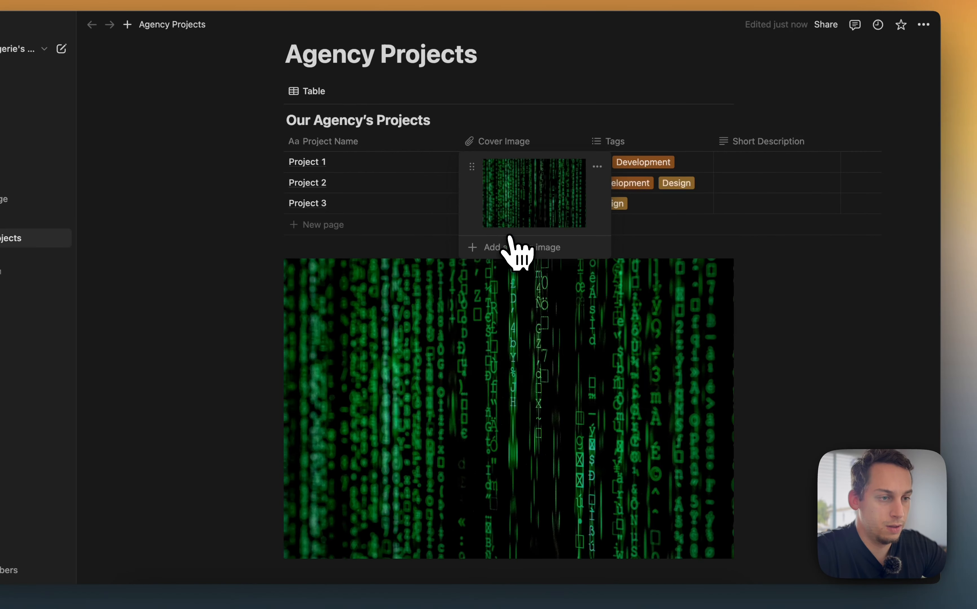
pyautogui.click(764, 266)
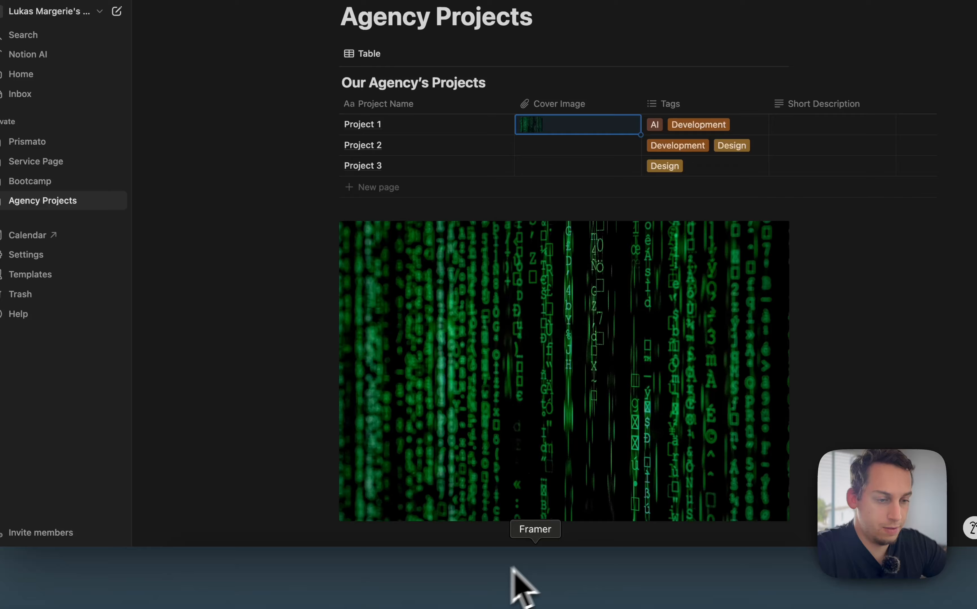
# Switch to Framer and sync the Agency Projects collection
pyautogui.click(515, 571)
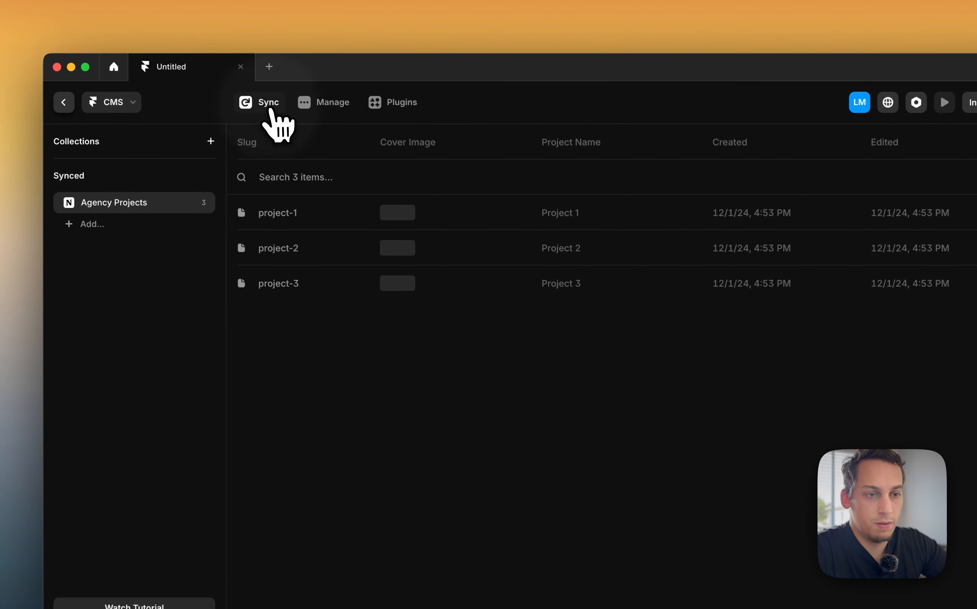
pyautogui.click(269, 108)
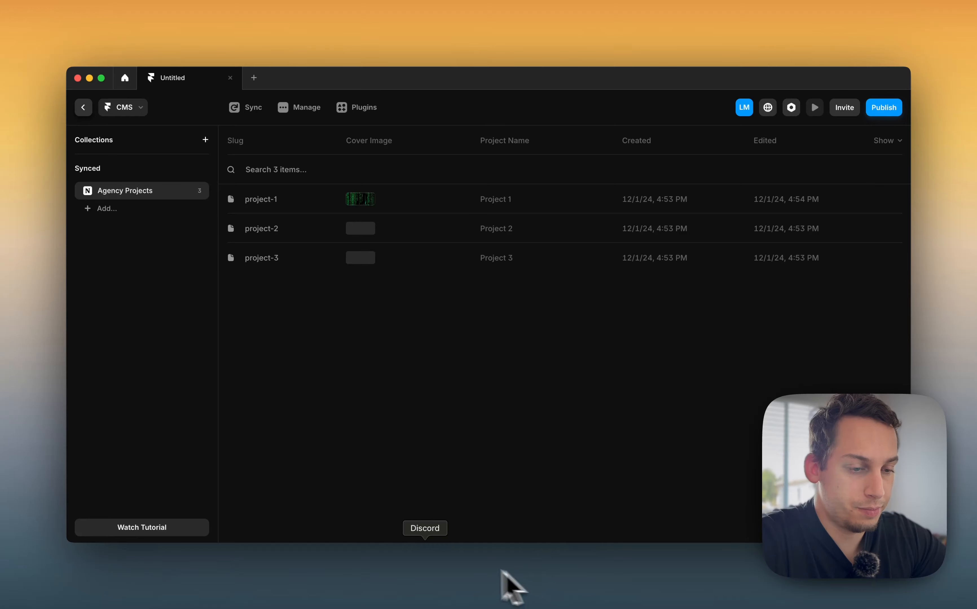
# Switch to Notion and delete the image block below the database
pyautogui.click(386, 565)
pyautogui.click(547, 375)
pyautogui.press('BackSpace')
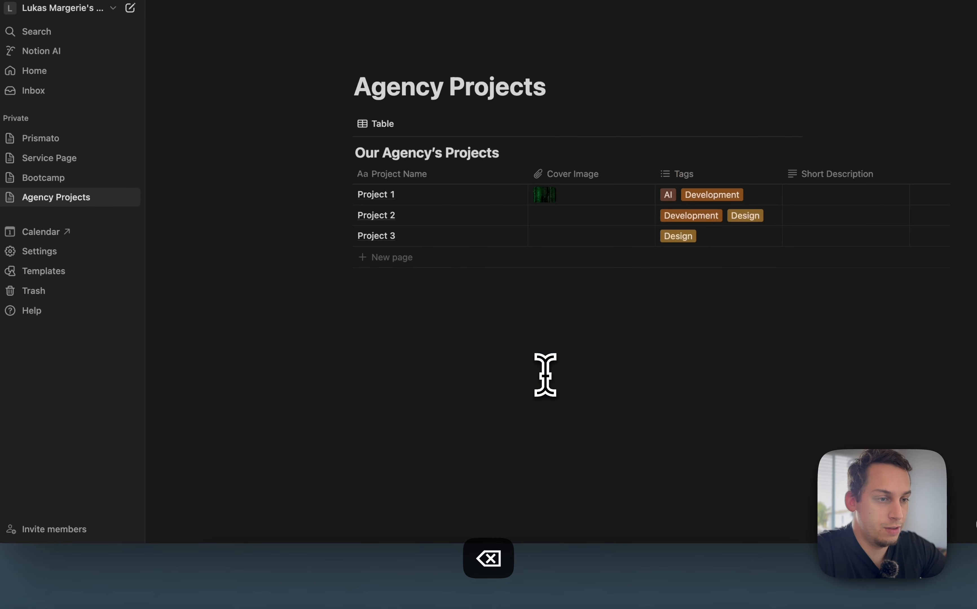
pyautogui.click(501, 327)
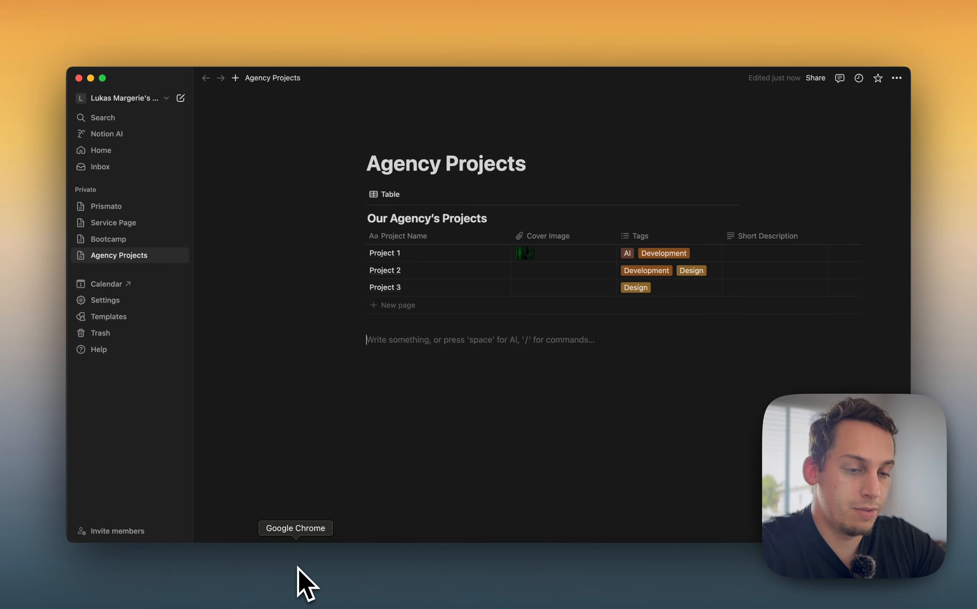
# Open Finder and drag the orange phone mockup image into the page below the database
pyautogui.click(247, 570)
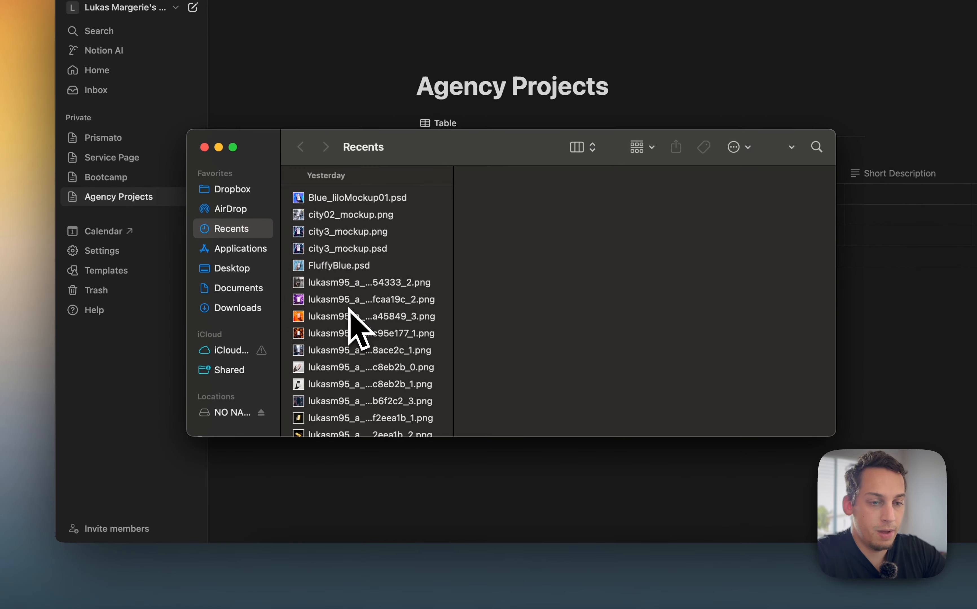
pyautogui.click(350, 316)
pyautogui.moveTo(408, 155); pyautogui.dragTo(840, 152)
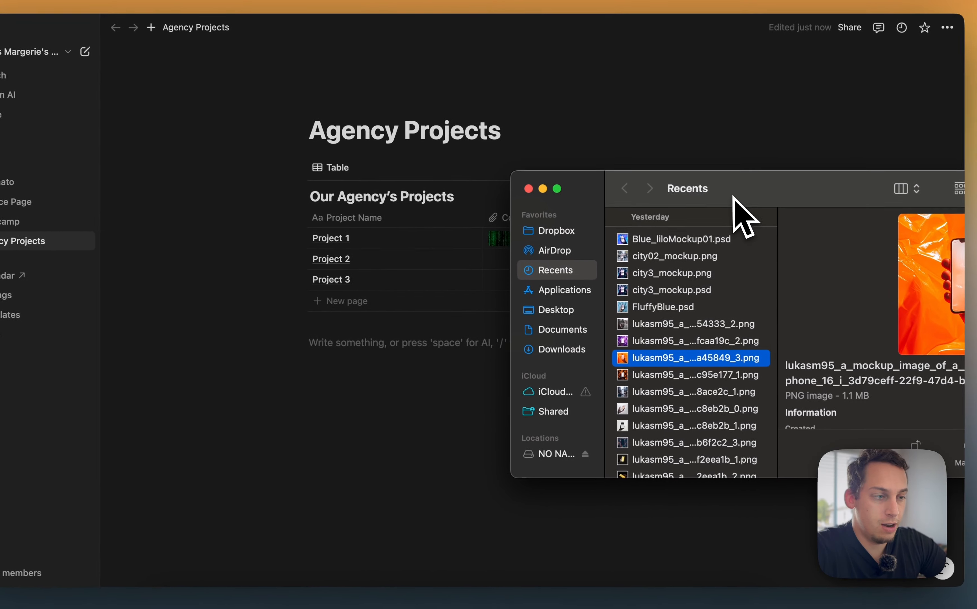
pyautogui.moveTo(717, 357); pyautogui.dragTo(360, 427)
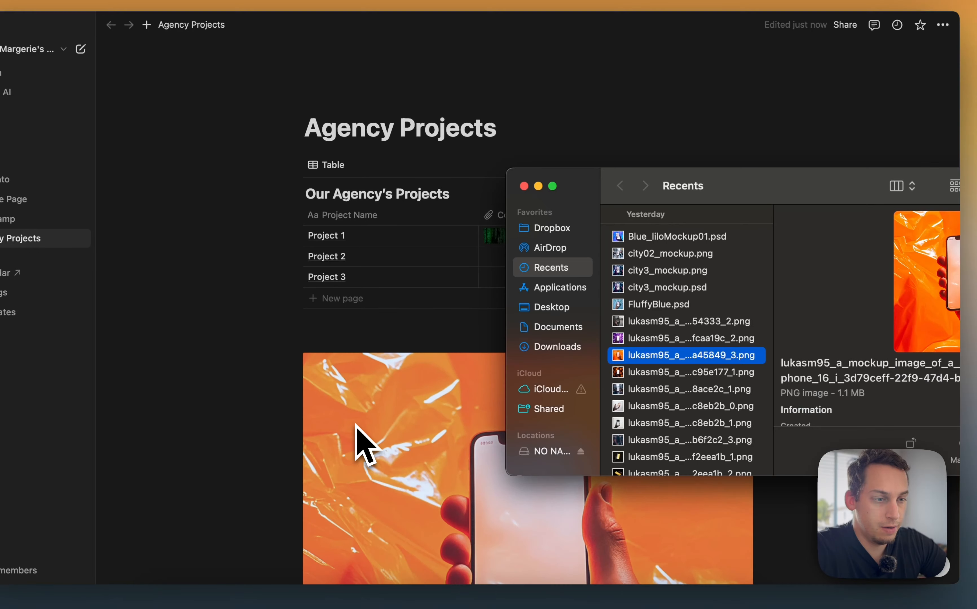
pyautogui.click(356, 433)
# Try to copy the link to the orange image block's original
pyautogui.scroll(-5, 414, 426)
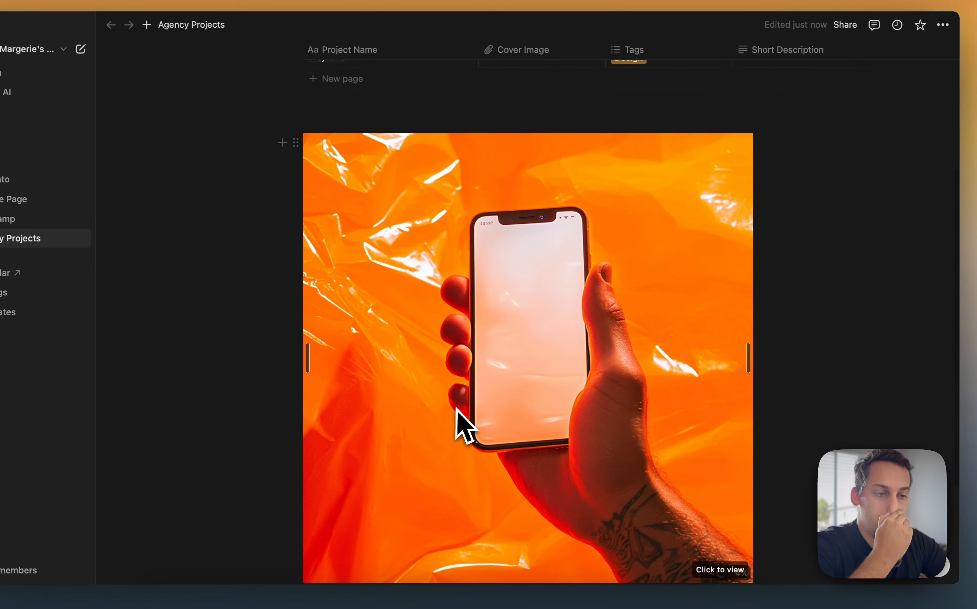
pyautogui.rightClick(456, 409)
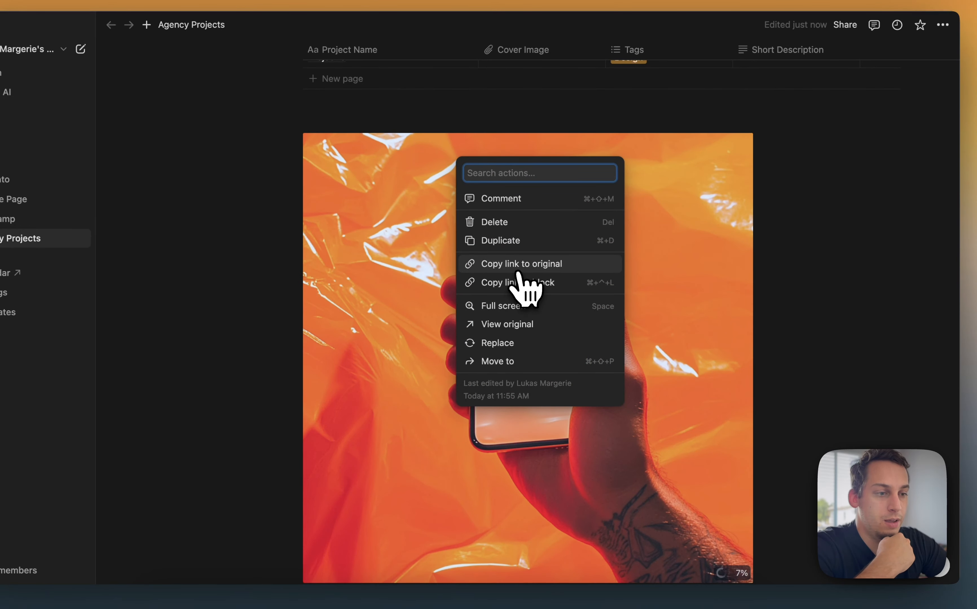
pyautogui.click(519, 272)
# Embed the copied link as Project 2's cover image
pyautogui.scroll(5, 473, 299)
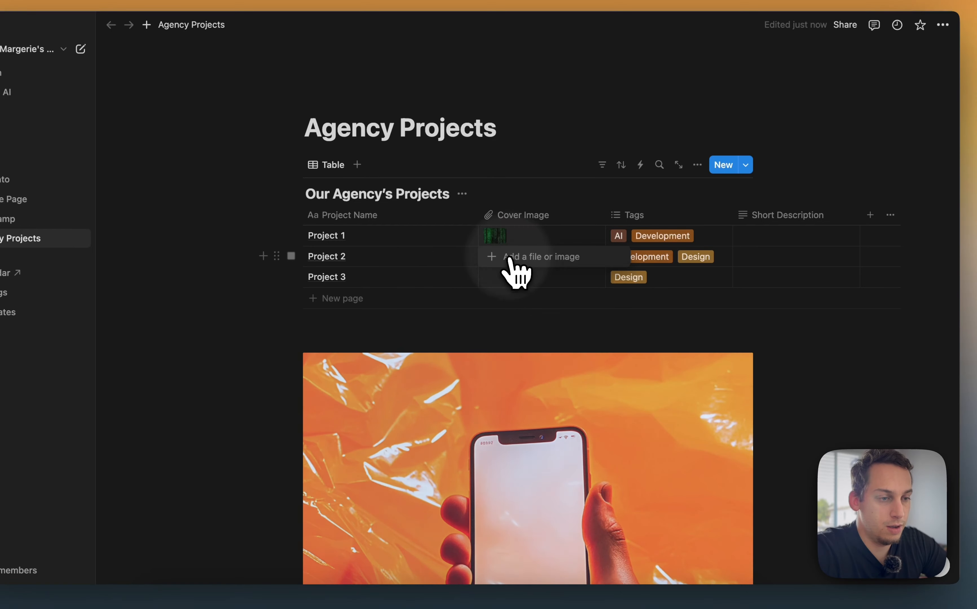
pyautogui.click(511, 257)
pyautogui.click(530, 280)
pyautogui.press('super+v')
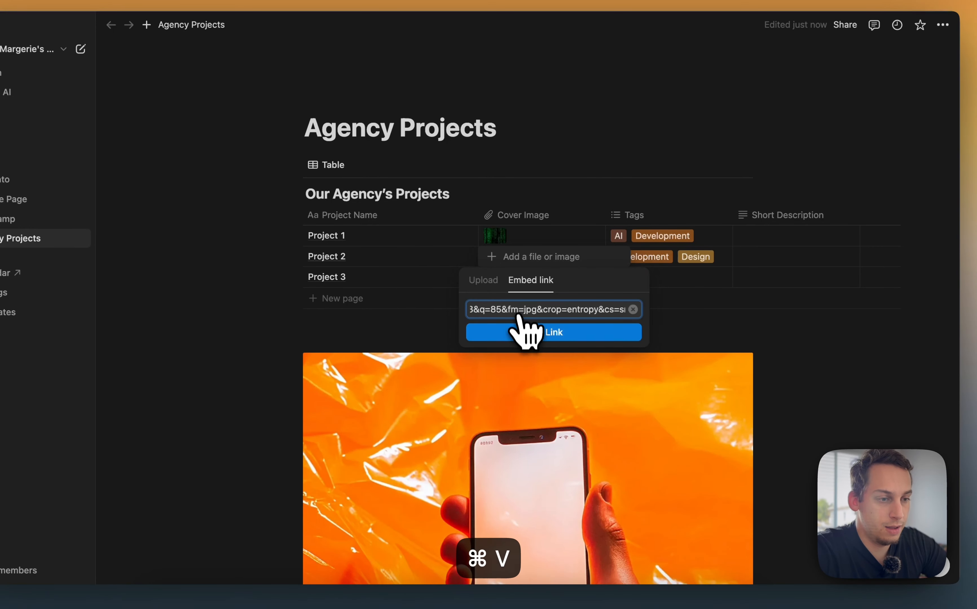
pyautogui.click(521, 330)
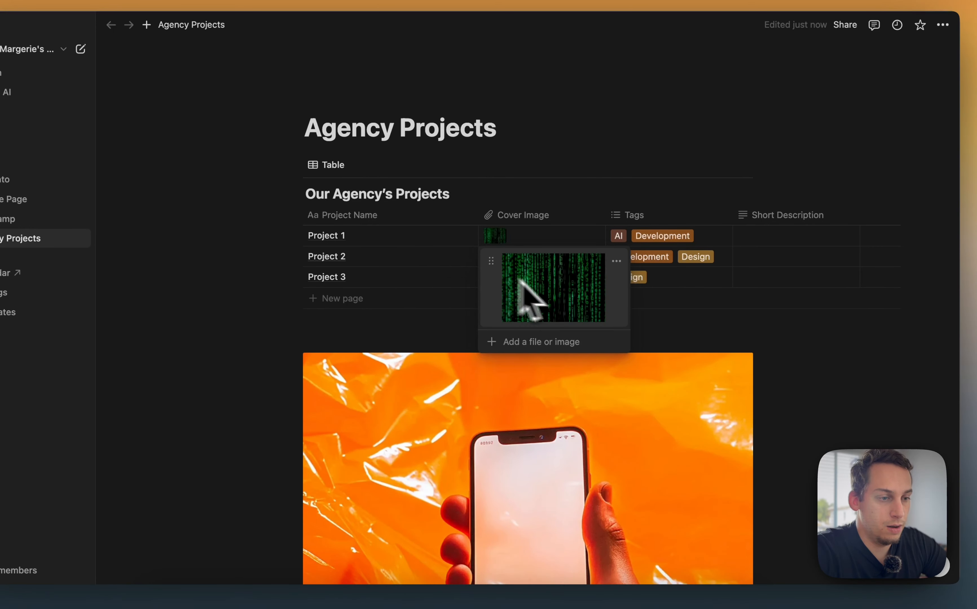
pyautogui.press('Escape')
pyautogui.rightClick(621, 444)
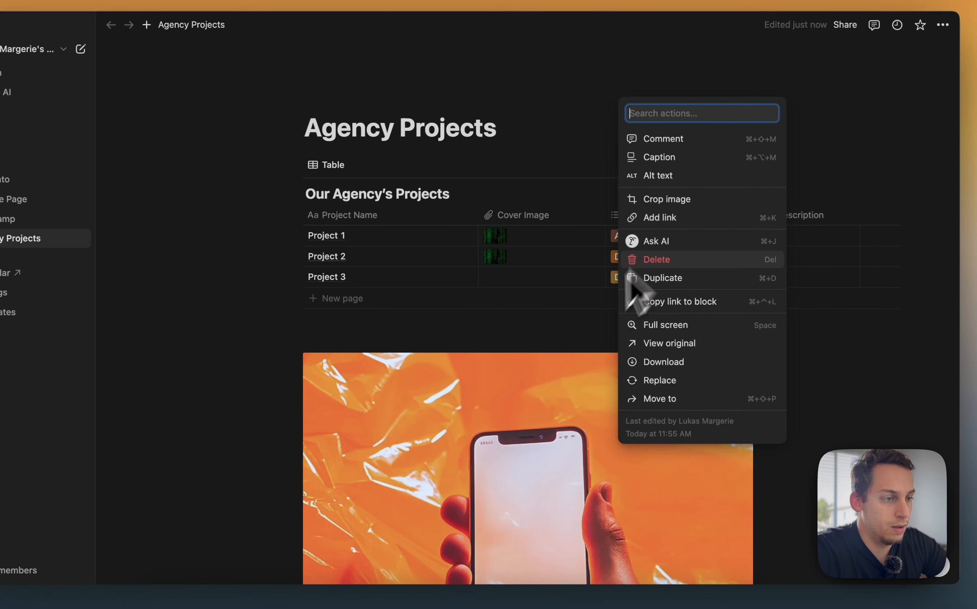
pyautogui.click(675, 218)
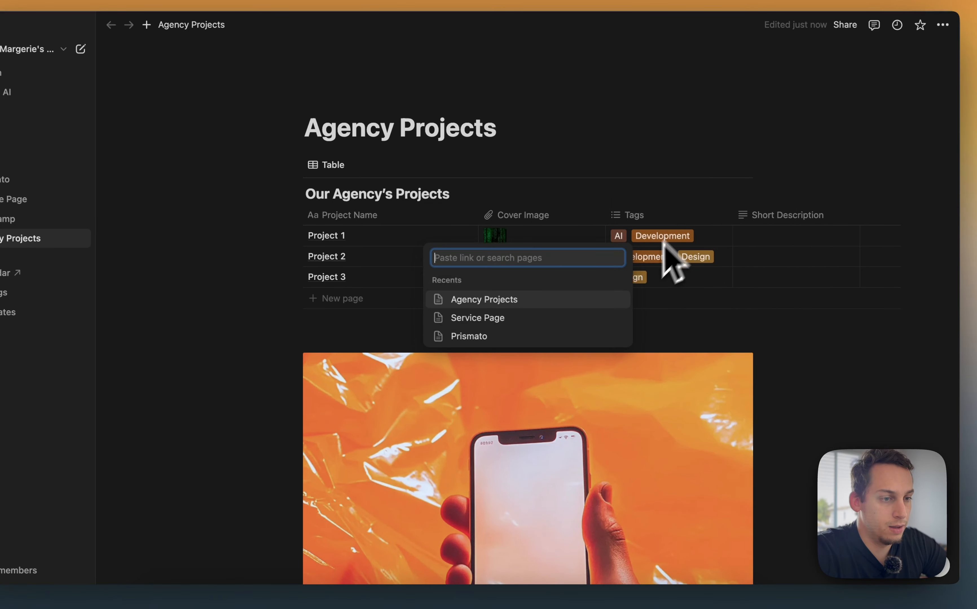
pyautogui.click(658, 302)
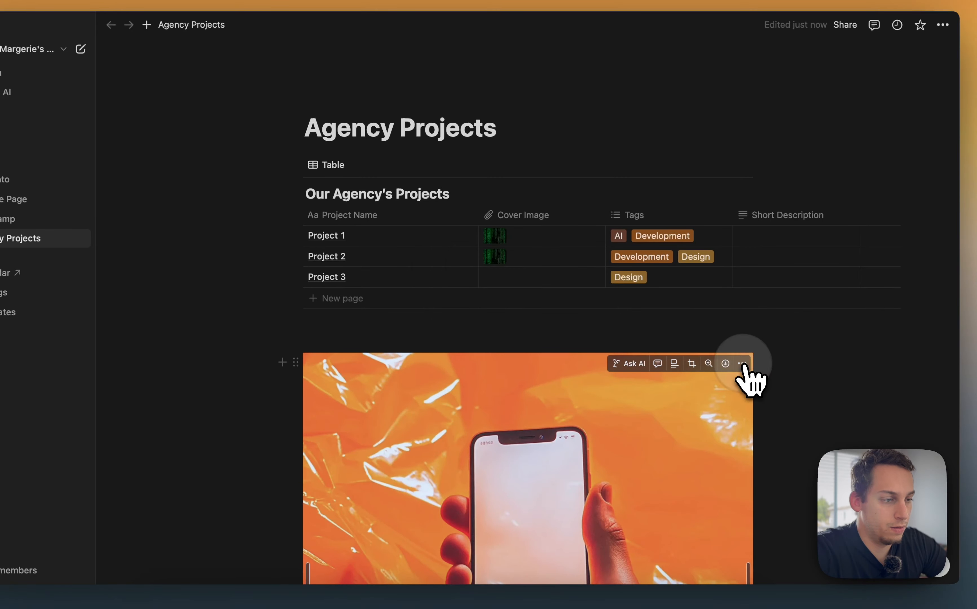
# Open the orange image's original in the browser and copy its image address
pyautogui.click(741, 363)
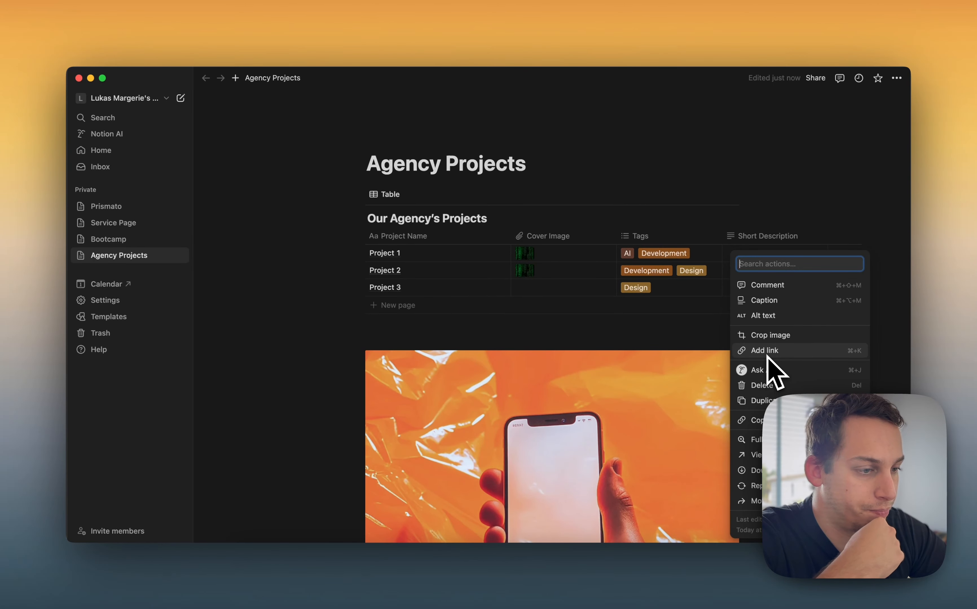
pyautogui.click(764, 460)
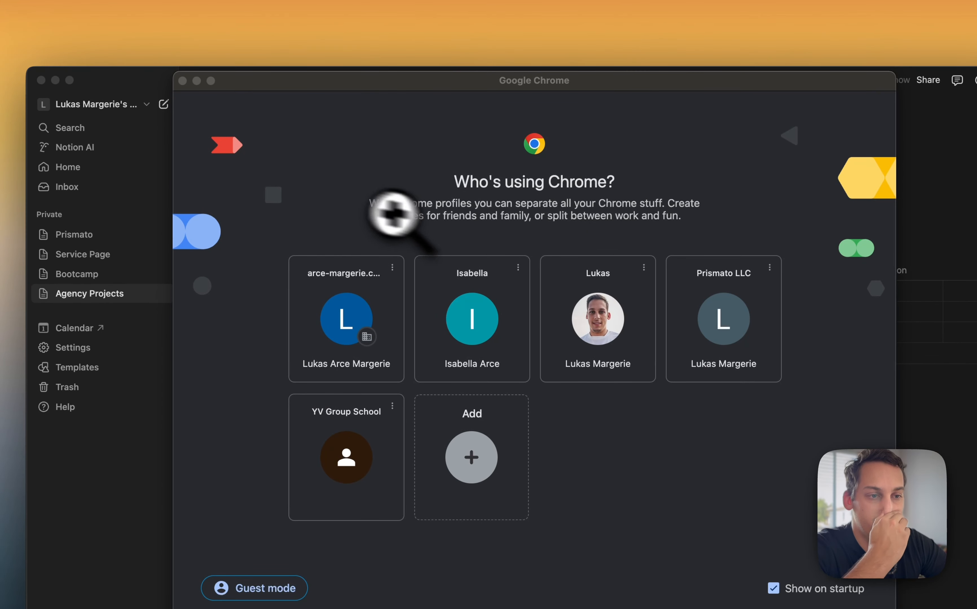
pyautogui.rightClick(398, 292)
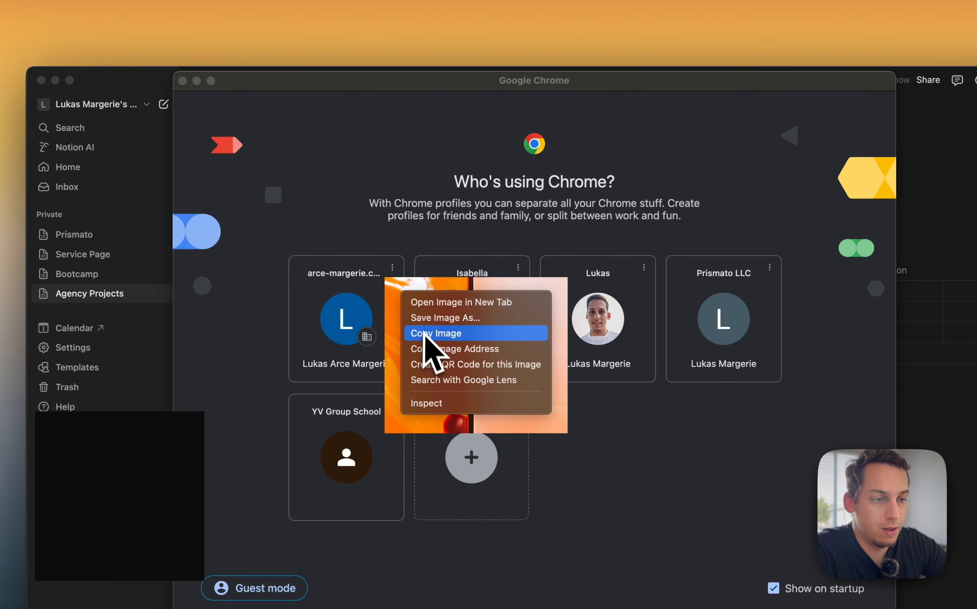
pyautogui.click(425, 349)
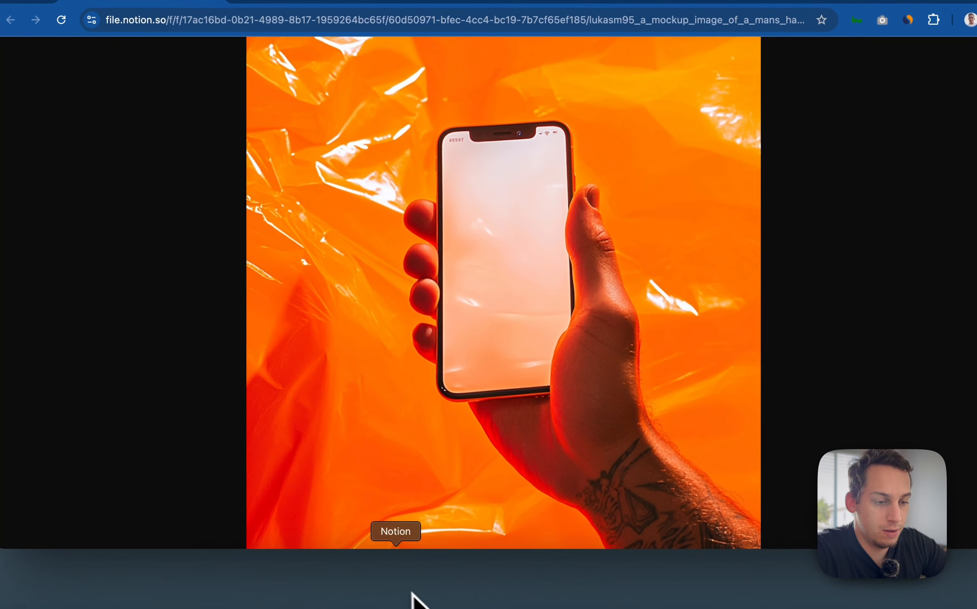
# Switch to Notion and delete the wrong cover image from Project 2
pyautogui.click(398, 592)
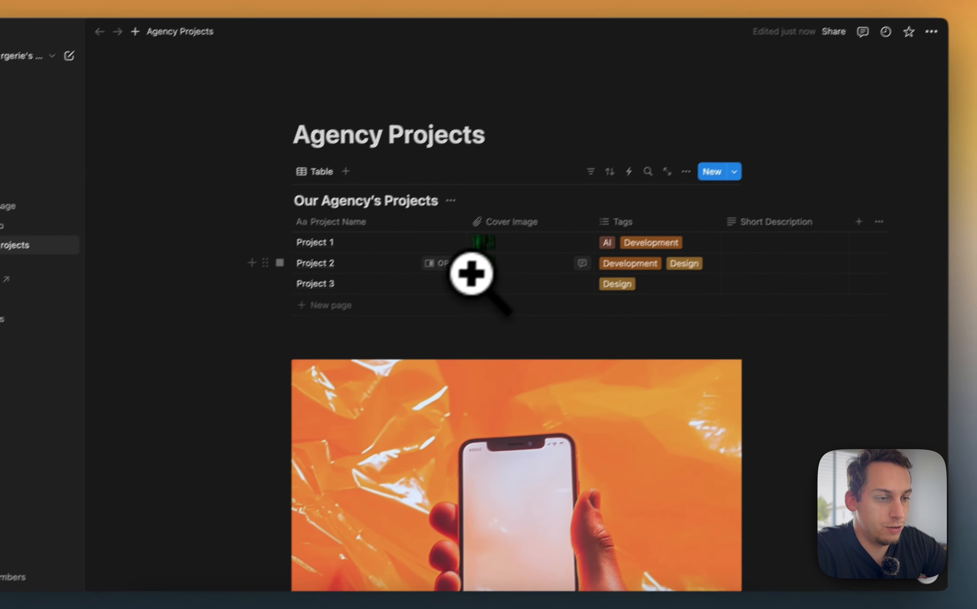
pyautogui.click(545, 214)
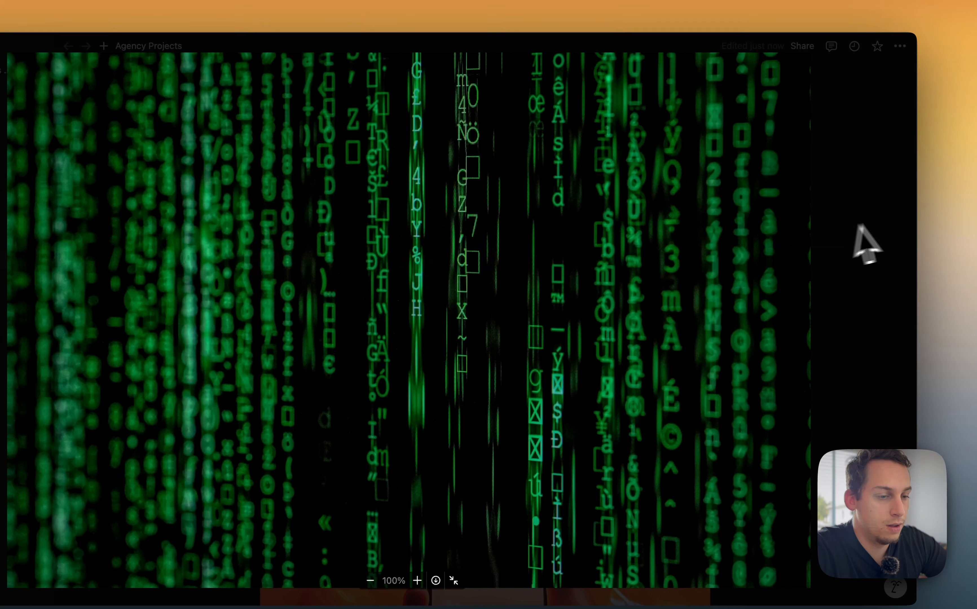
pyautogui.click(861, 230)
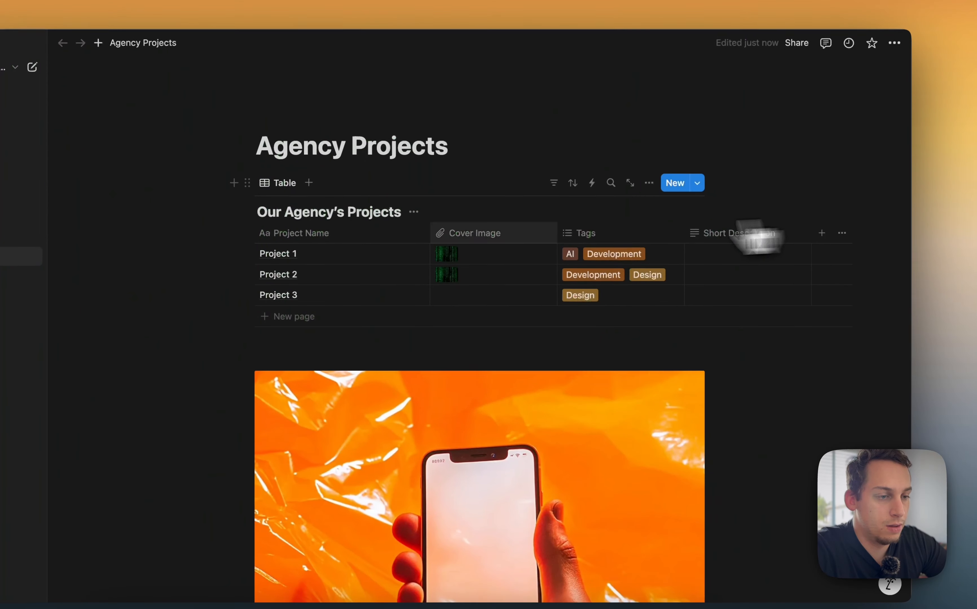
pyautogui.click(512, 280)
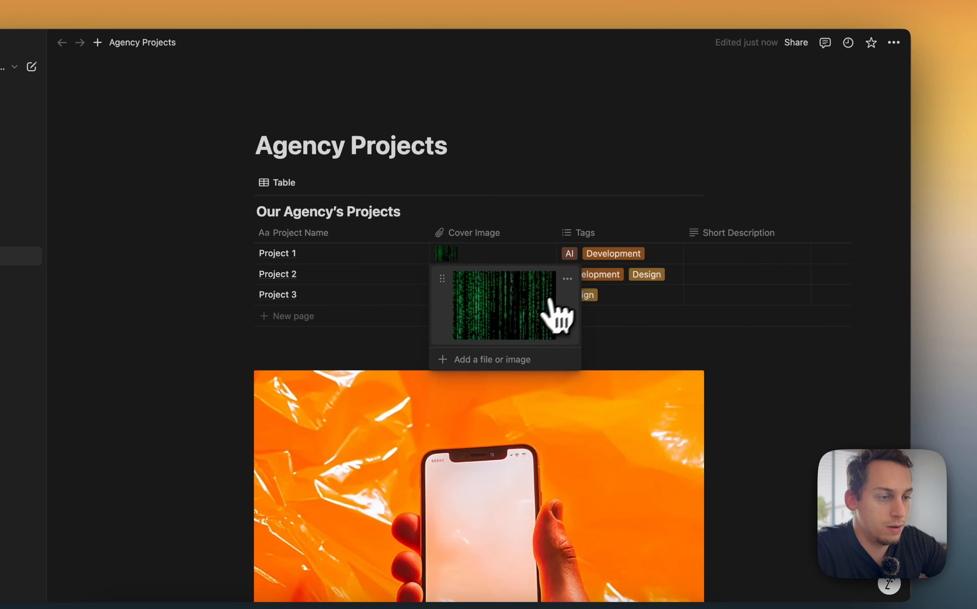
pyautogui.click(567, 278)
pyautogui.click(538, 351)
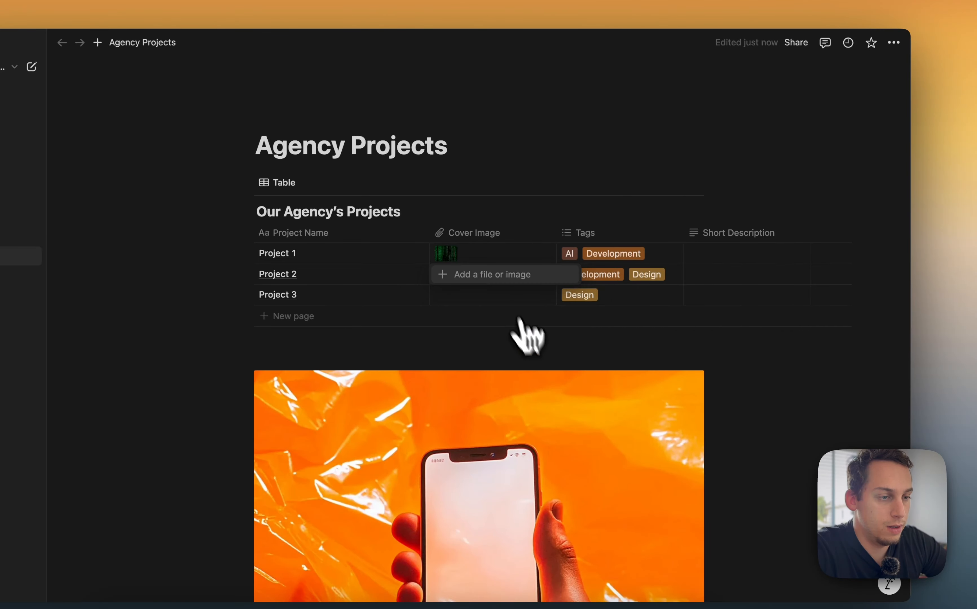
# Embed the copied image address as Project 2's cover image
pyautogui.click(496, 277)
pyautogui.click(483, 298)
pyautogui.press('super+v')
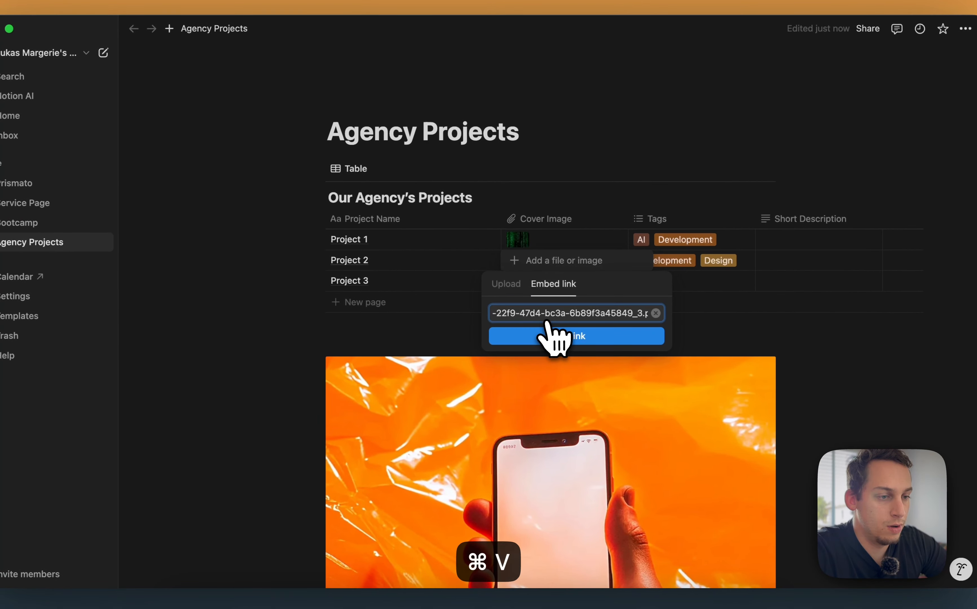
pyautogui.click(557, 337)
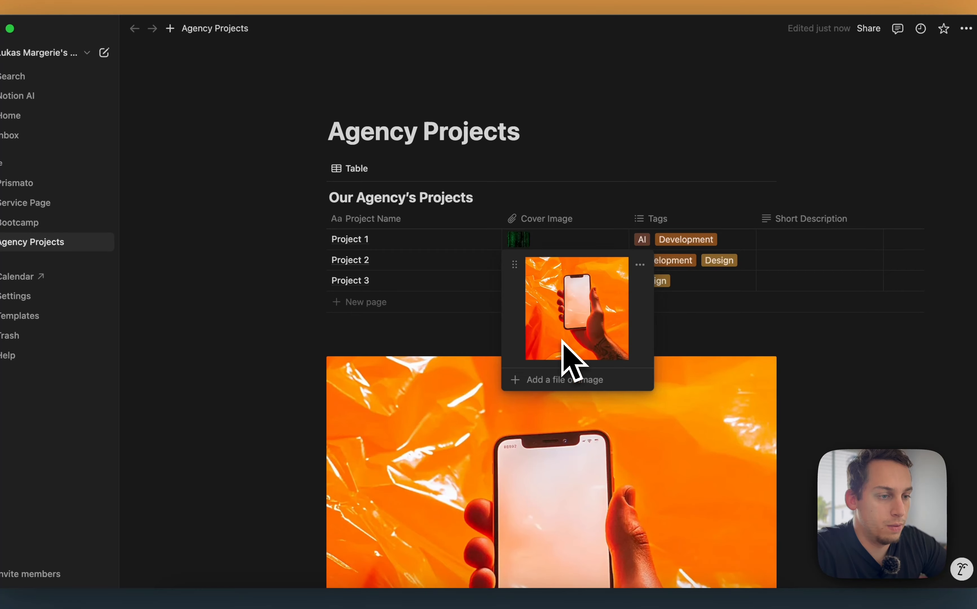
pyautogui.click(677, 320)
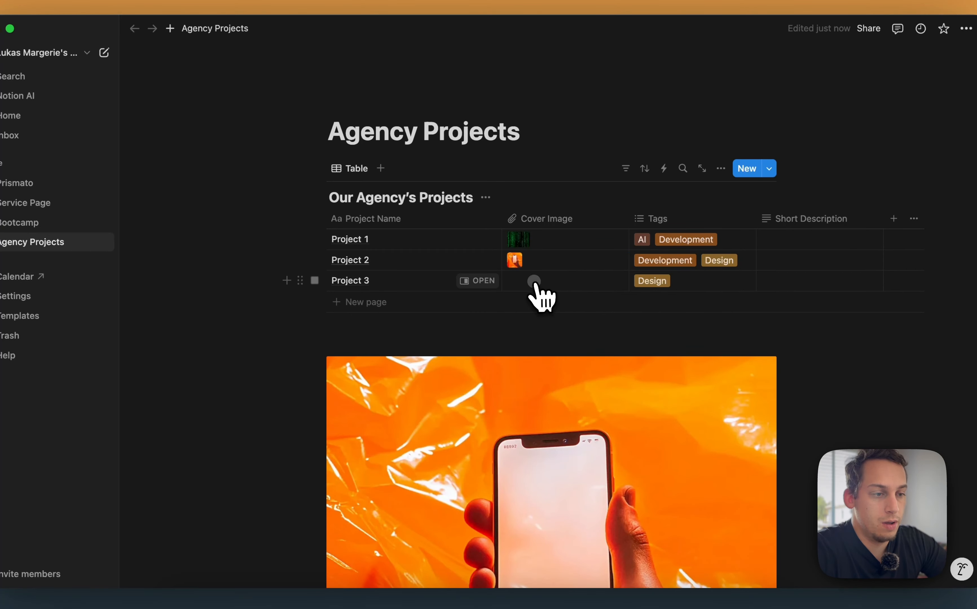
# Upload the purple phone mockup PNG from Downloads as Project 3's cover image
pyautogui.click(535, 281)
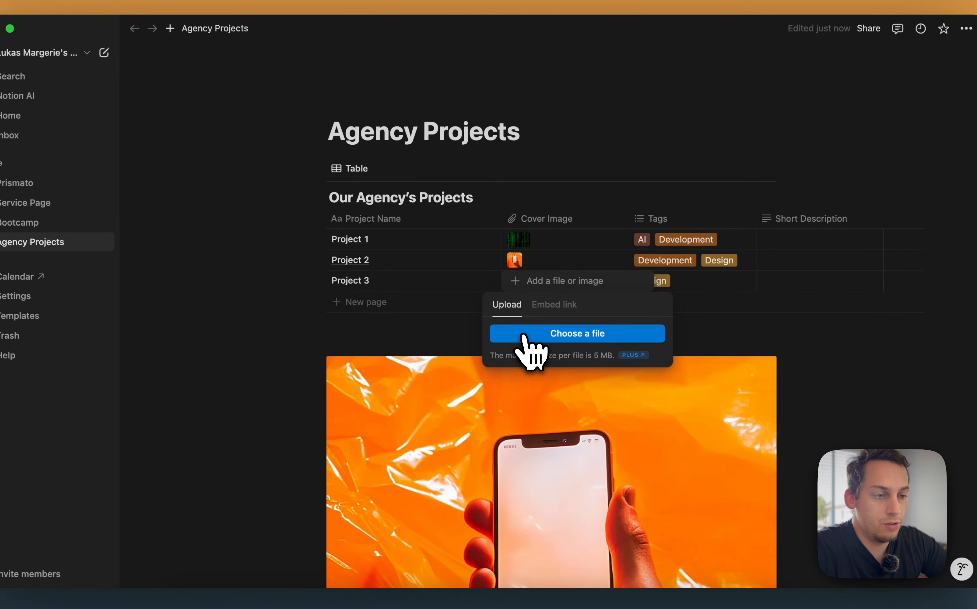
pyautogui.click(522, 335)
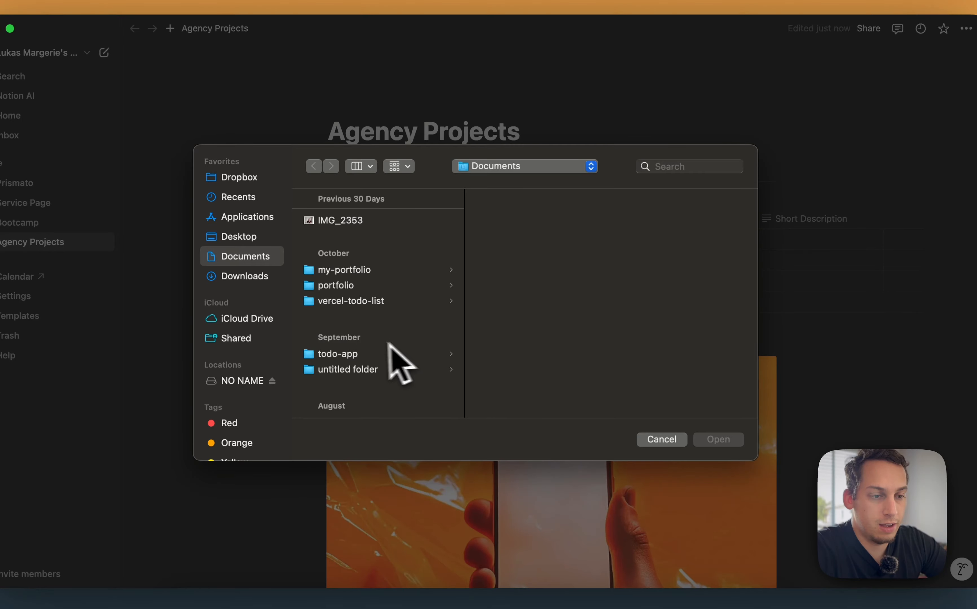
pyautogui.click(244, 276)
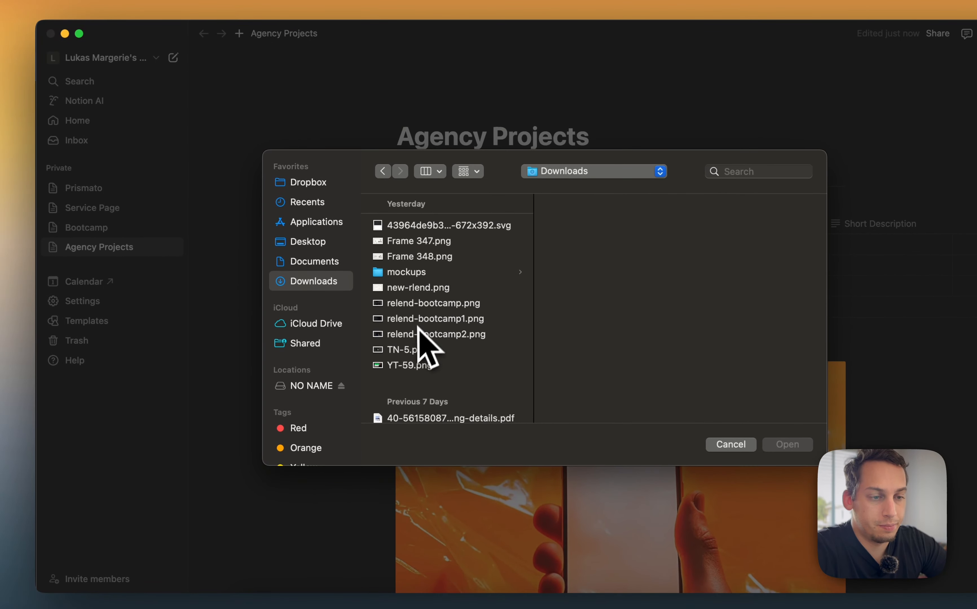
pyautogui.scroll(-10, 418, 331)
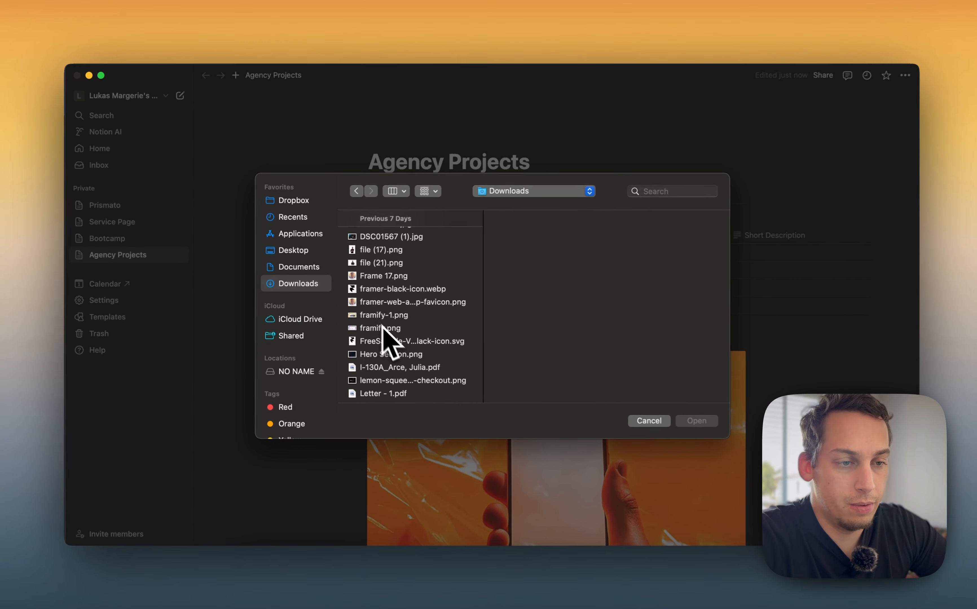
pyautogui.scroll(-8, 382, 326)
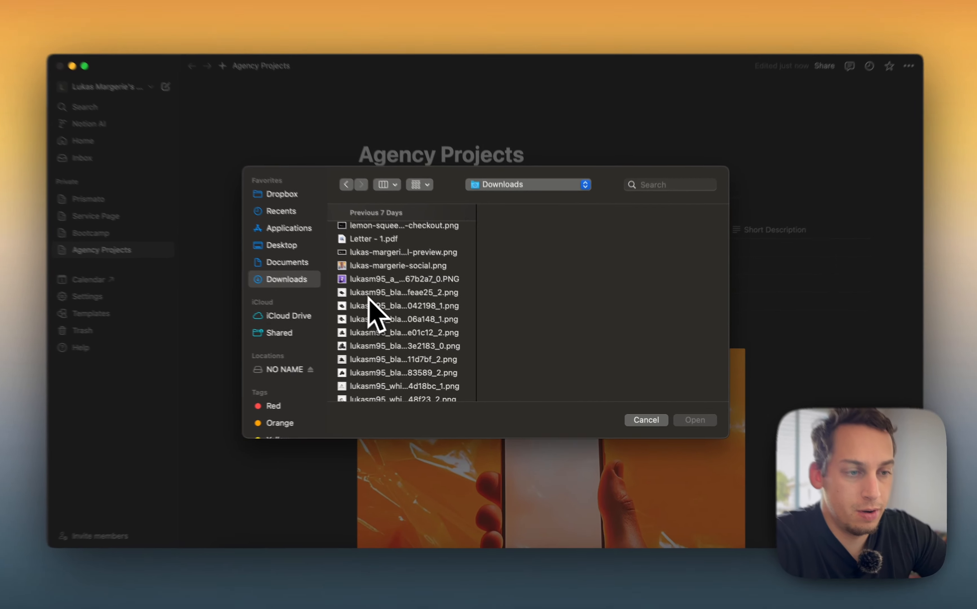
pyautogui.click(368, 279)
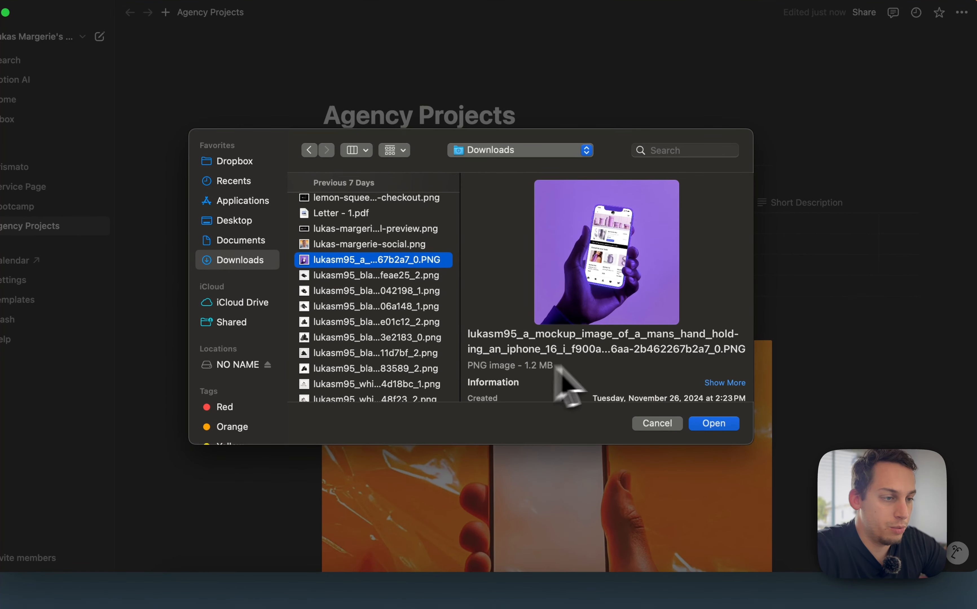
pyautogui.click(709, 422)
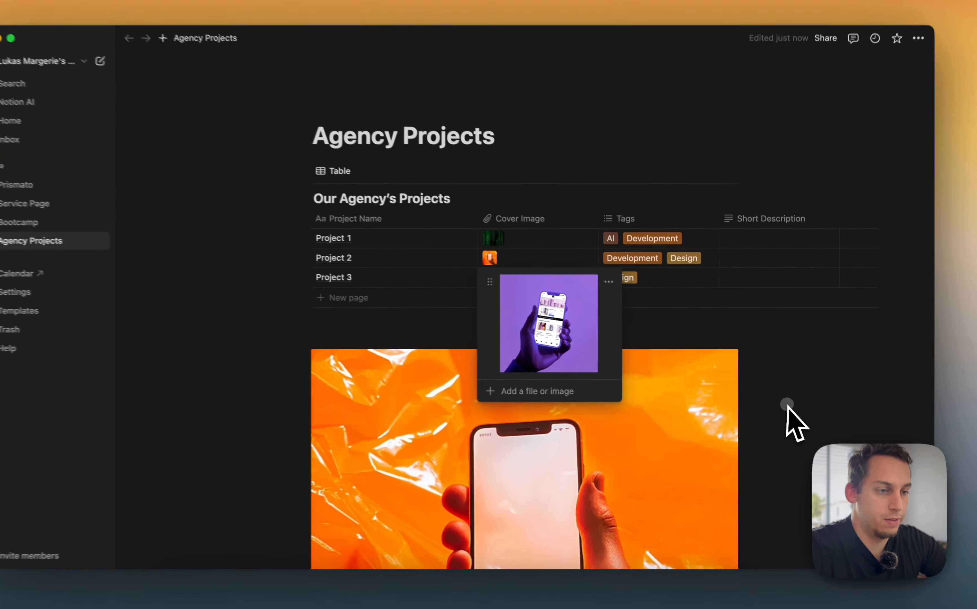
pyautogui.press('Escape')
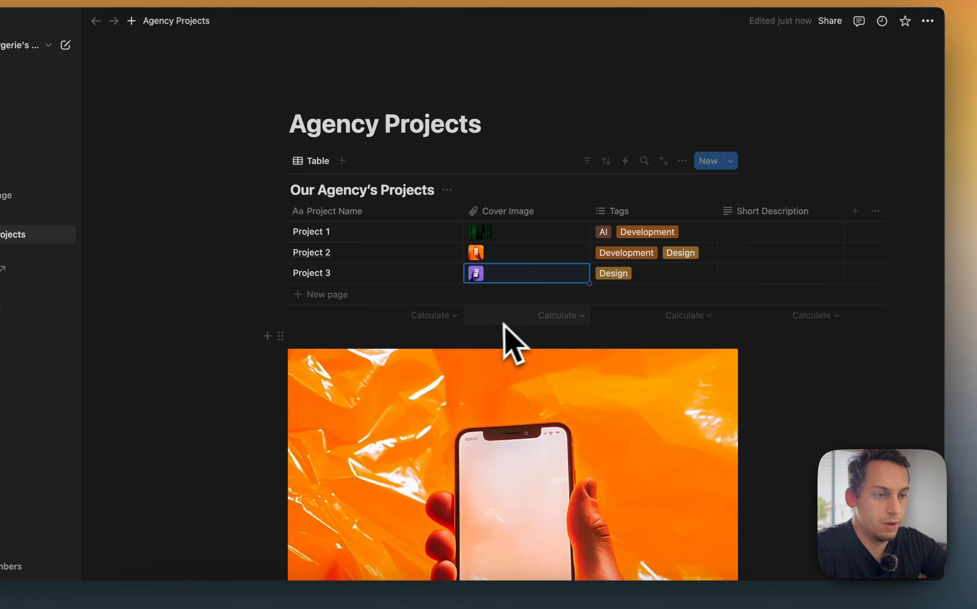
# Delete the matrix cover image from Project 1
pyautogui.click(488, 237)
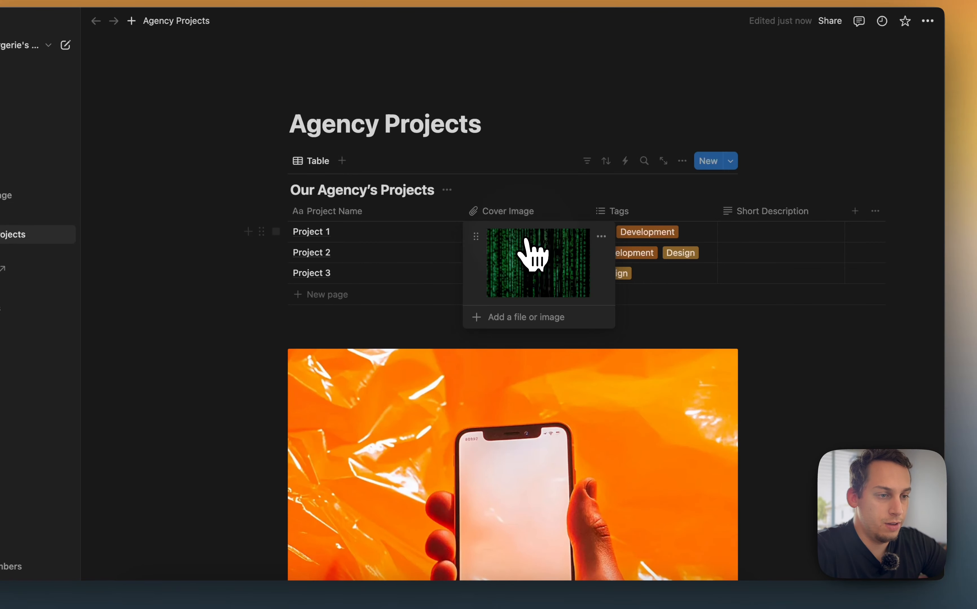
pyautogui.click(601, 236)
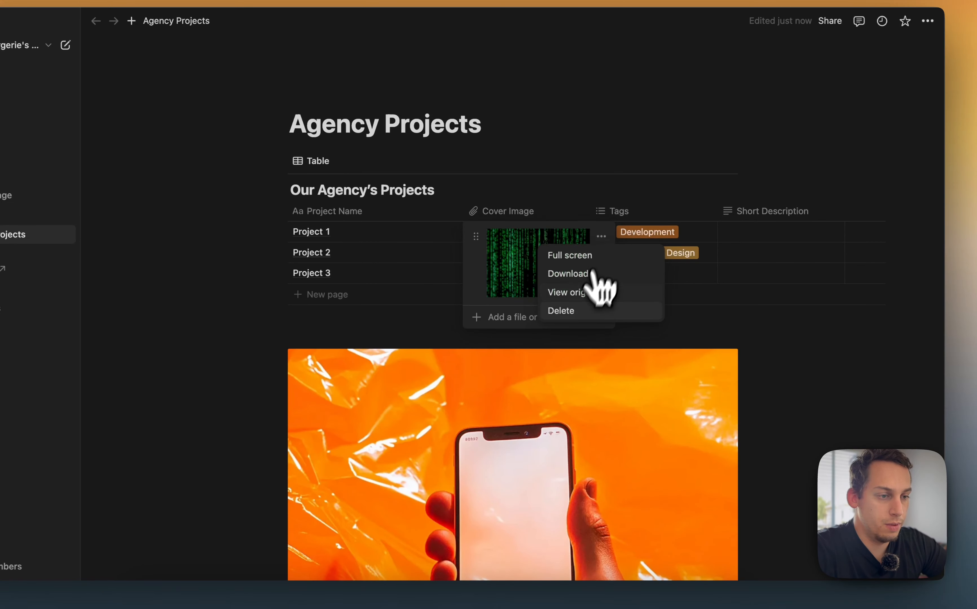
pyautogui.click(573, 309)
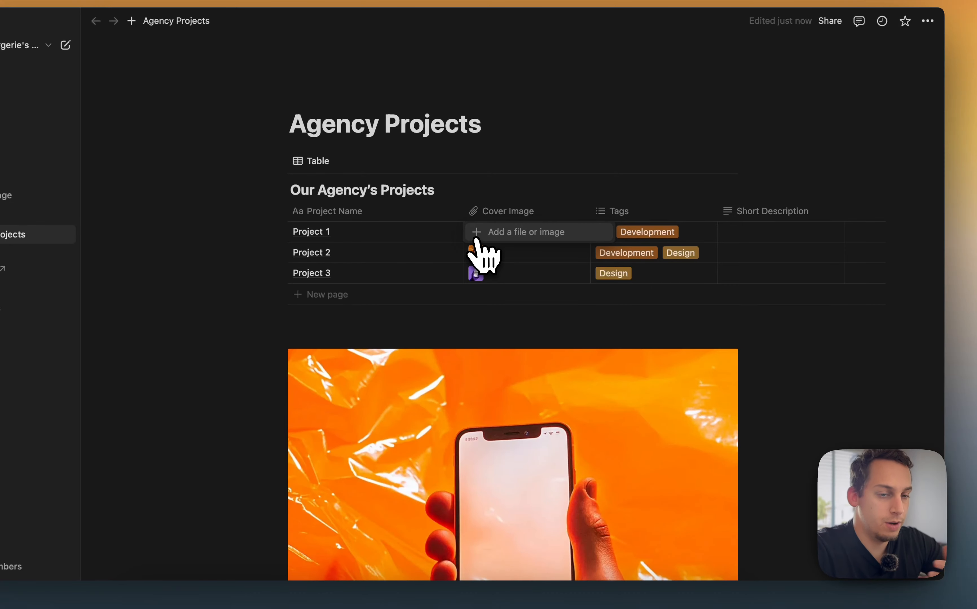
pyautogui.click(476, 238)
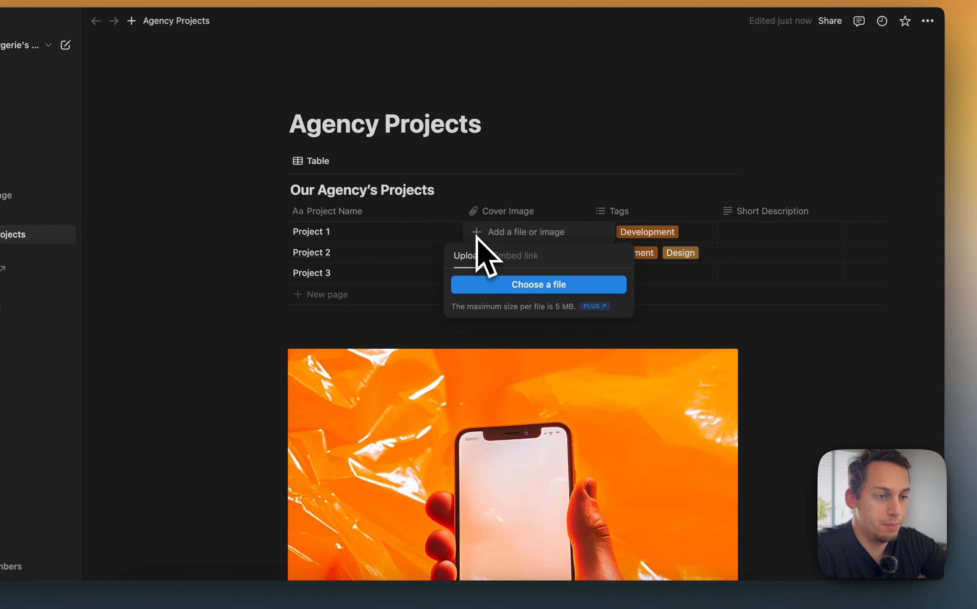
pyautogui.click(548, 364)
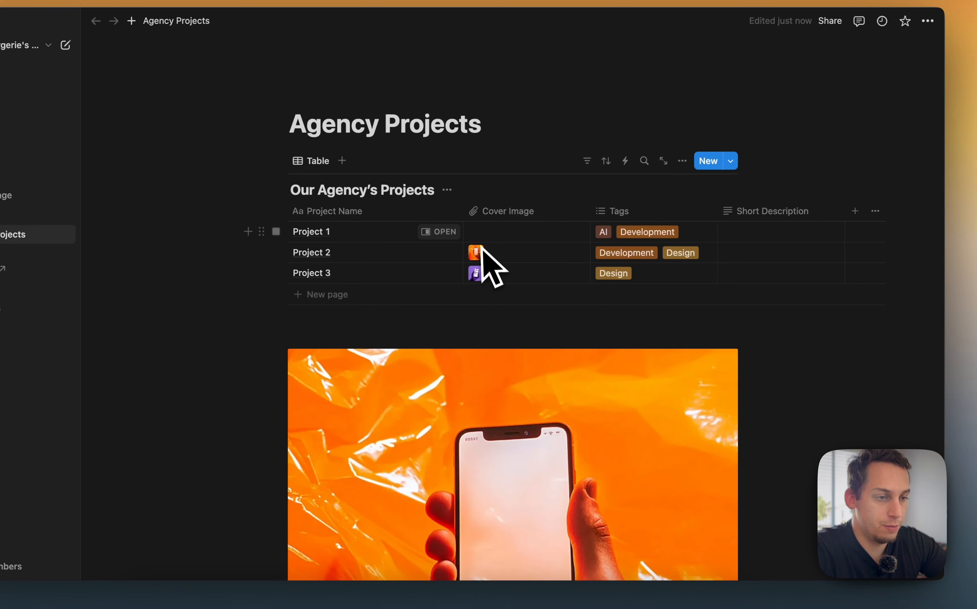
# Delete the orange phone image block below the projects table
pyautogui.scroll(-2, 728, 436)
pyautogui.press('BackSpace')
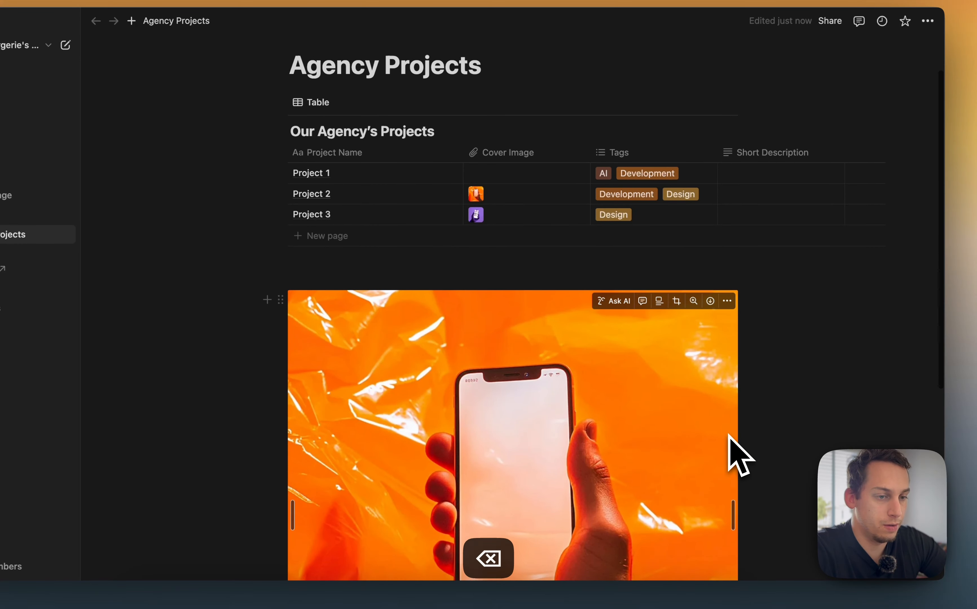
pyautogui.click(723, 435)
pyautogui.press('BackSpace')
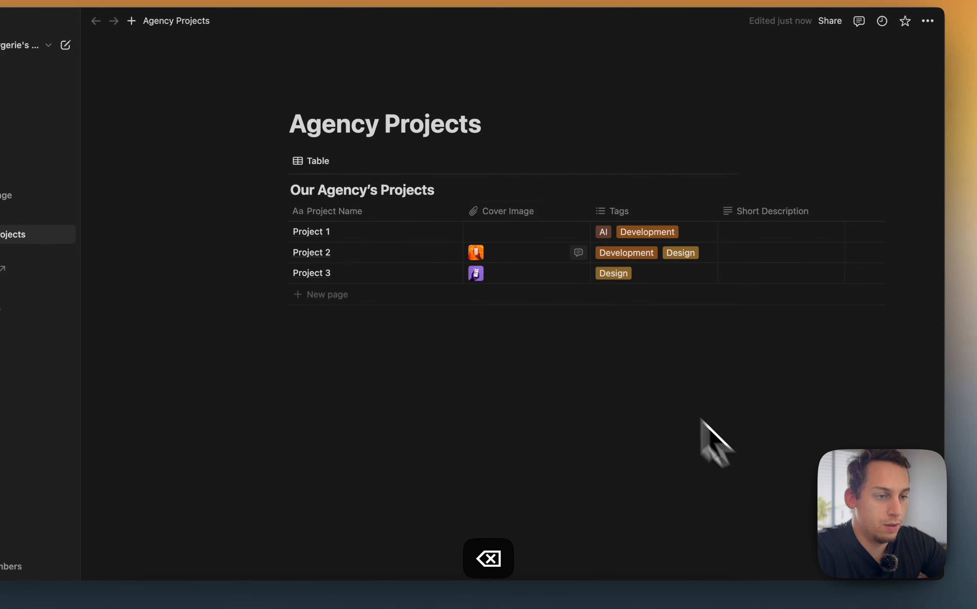
# Upload Preview_blue_sky from Downloads as Project 1's cover image
pyautogui.click(479, 233)
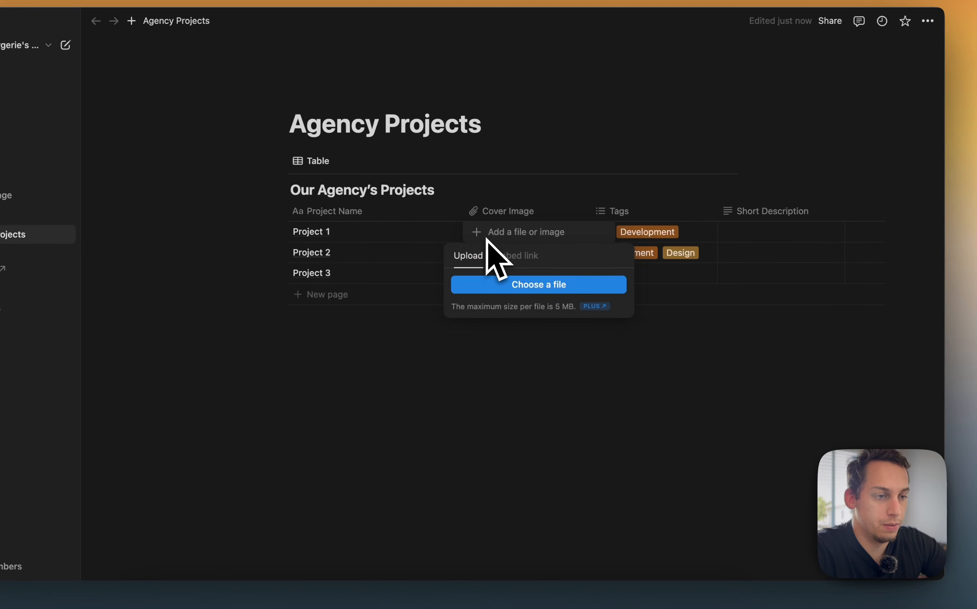
pyautogui.click(508, 288)
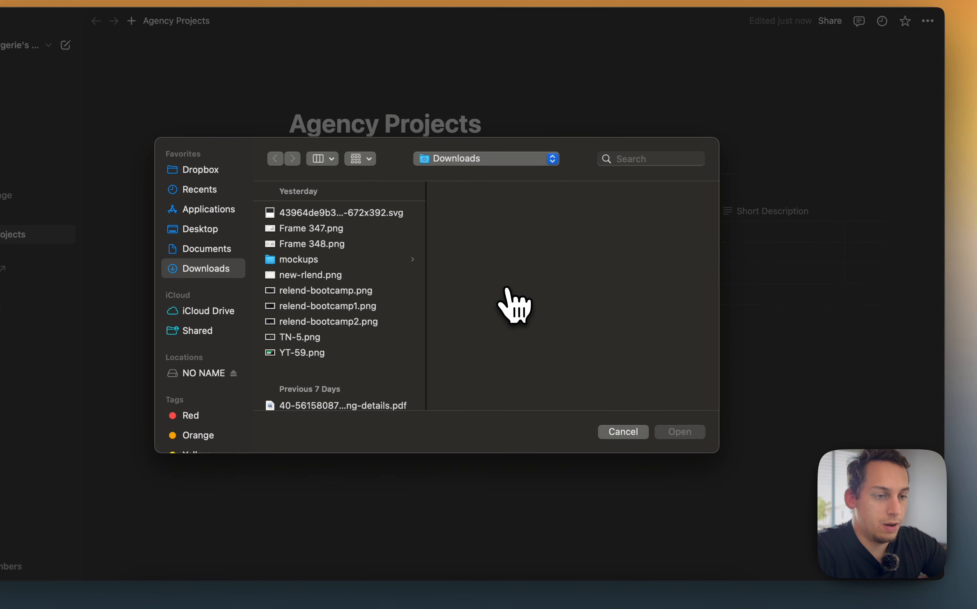
pyautogui.scroll(-5, 399, 328)
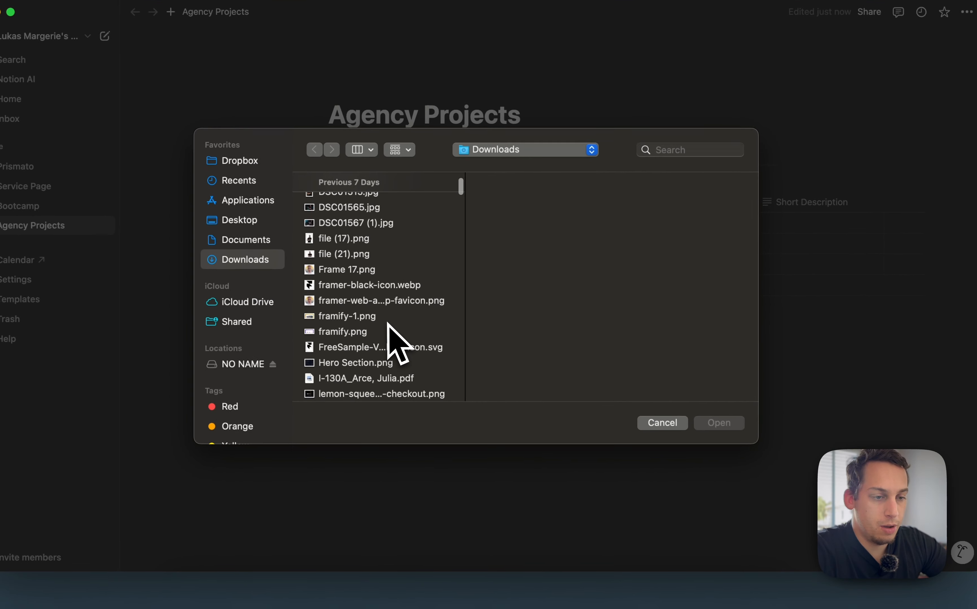
pyautogui.scroll(5, 389, 327)
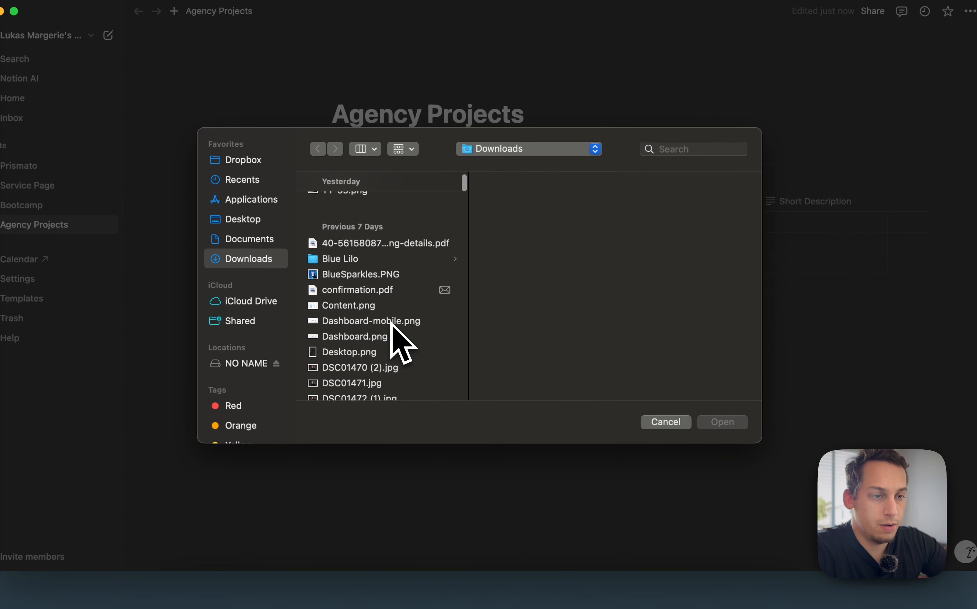
pyautogui.scroll(-10, 391, 326)
pyautogui.scroll(-3, 391, 322)
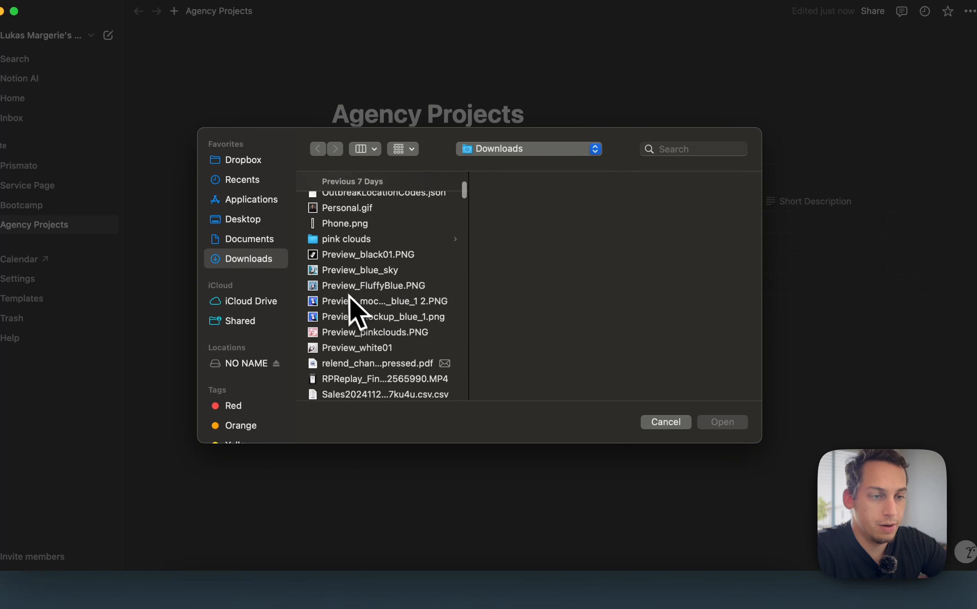
pyautogui.click(378, 286)
pyautogui.click(338, 270)
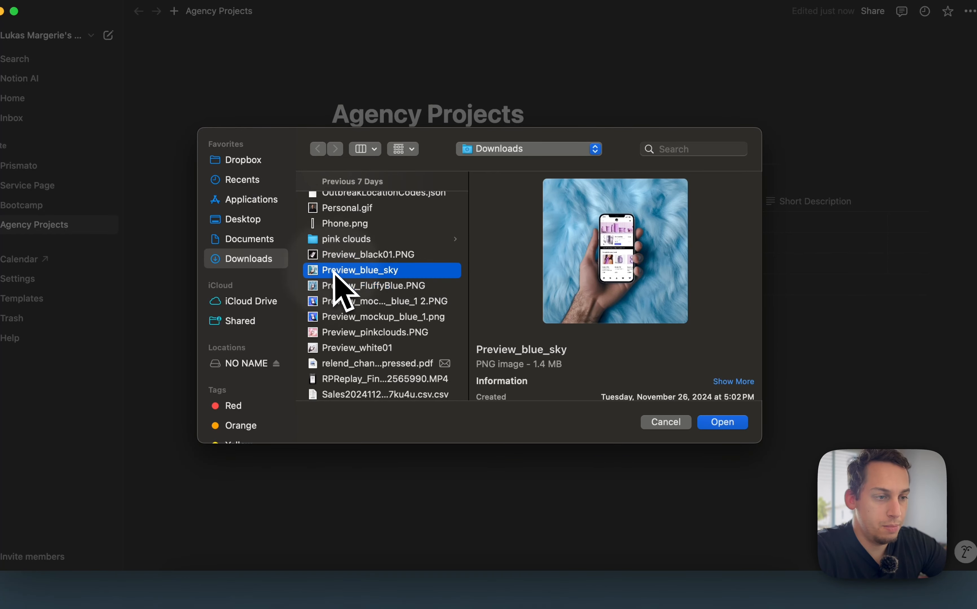
pyautogui.click(723, 421)
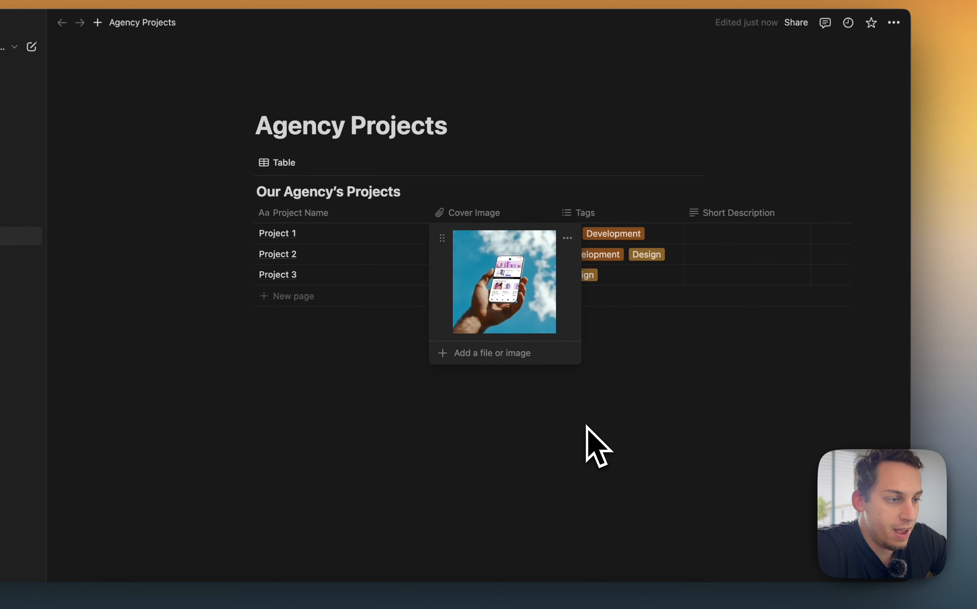
pyautogui.click(677, 396)
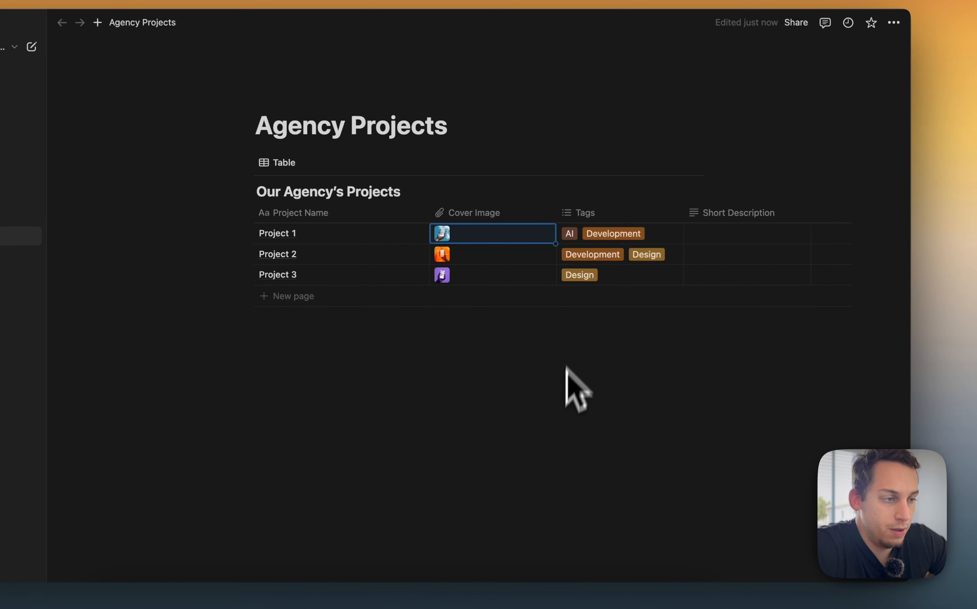
# Add a new Date property to the table and set its time format to 24 hour
pyautogui.hscroll(5, 685, 241)
pyautogui.hscroll(-5, 644, 258)
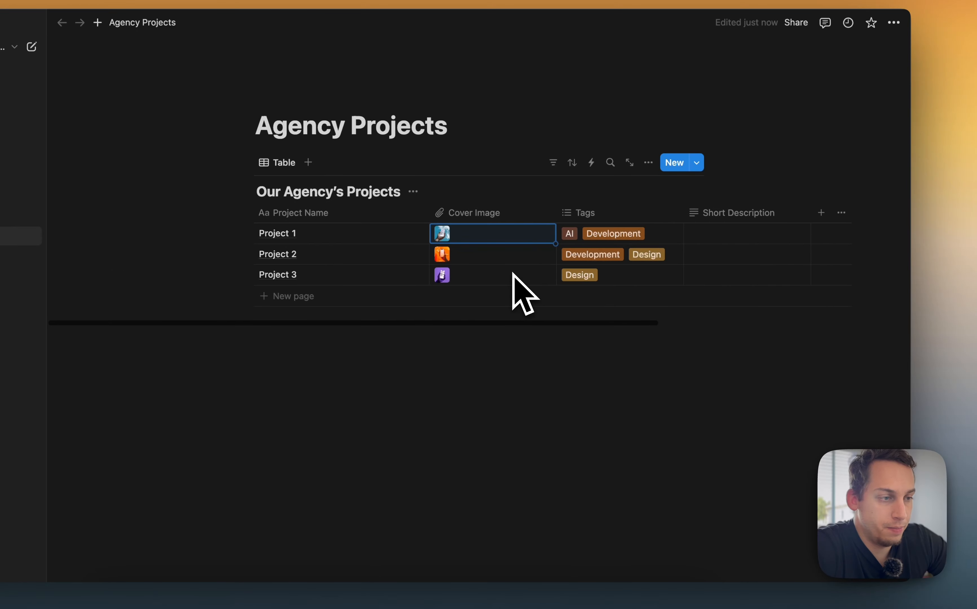
pyautogui.hscroll(5, 512, 274)
pyautogui.click(560, 213)
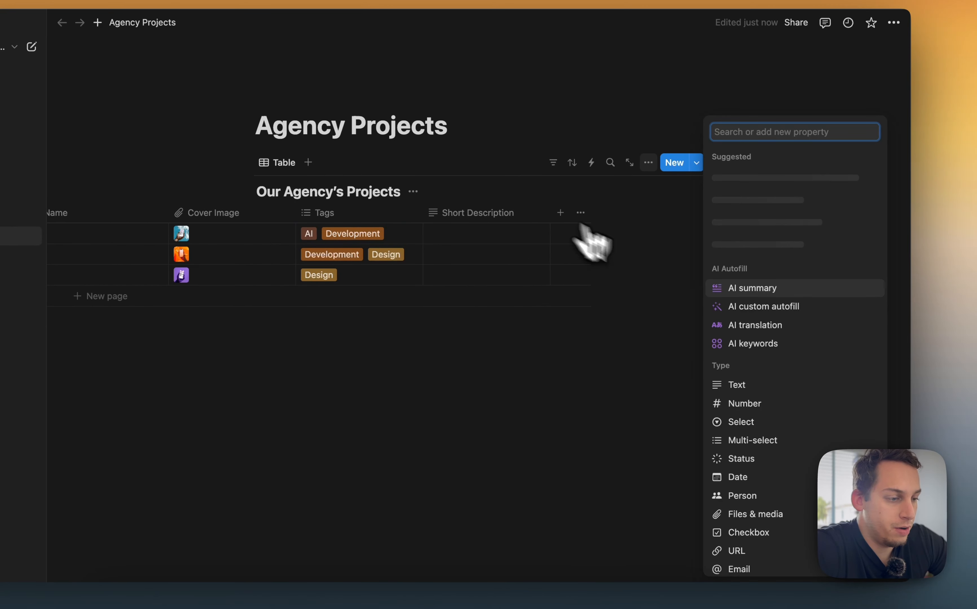
pyautogui.scroll(-3, 747, 369)
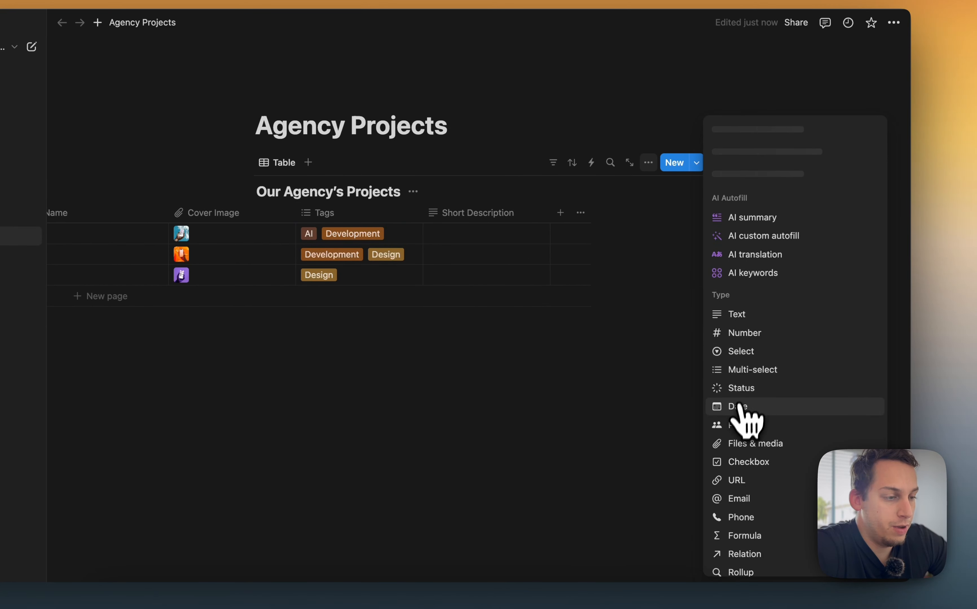
pyautogui.click(735, 411)
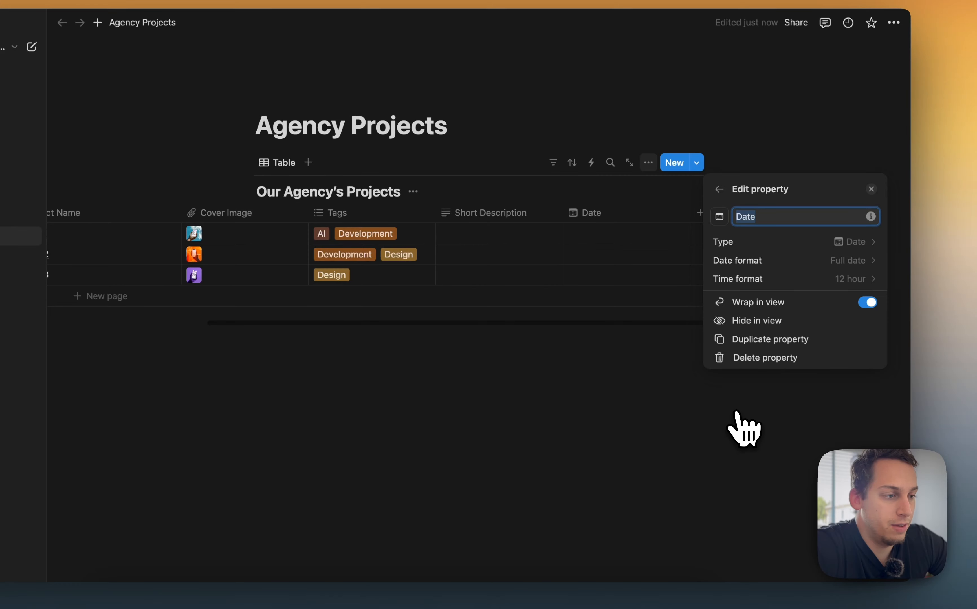
pyautogui.click(854, 278)
pyautogui.click(831, 336)
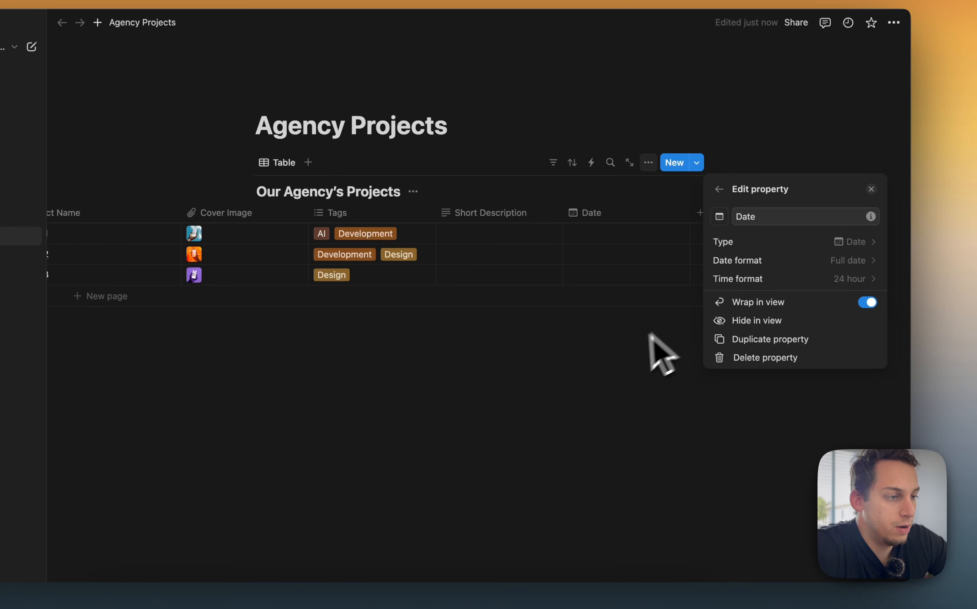
# Rename the date property to Project Duration
pyautogui.doubleClick(755, 220)
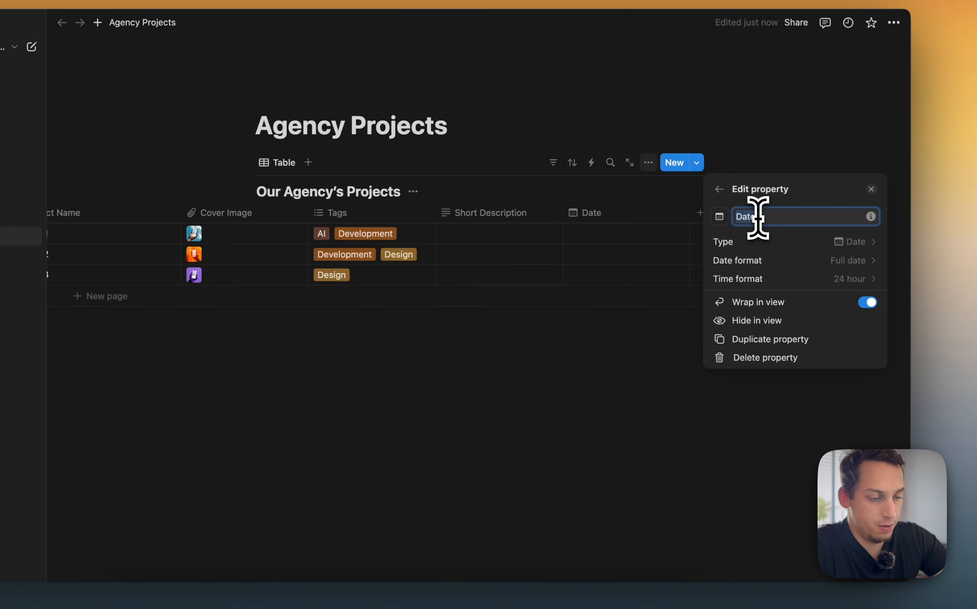
pyautogui.write('Project Du')
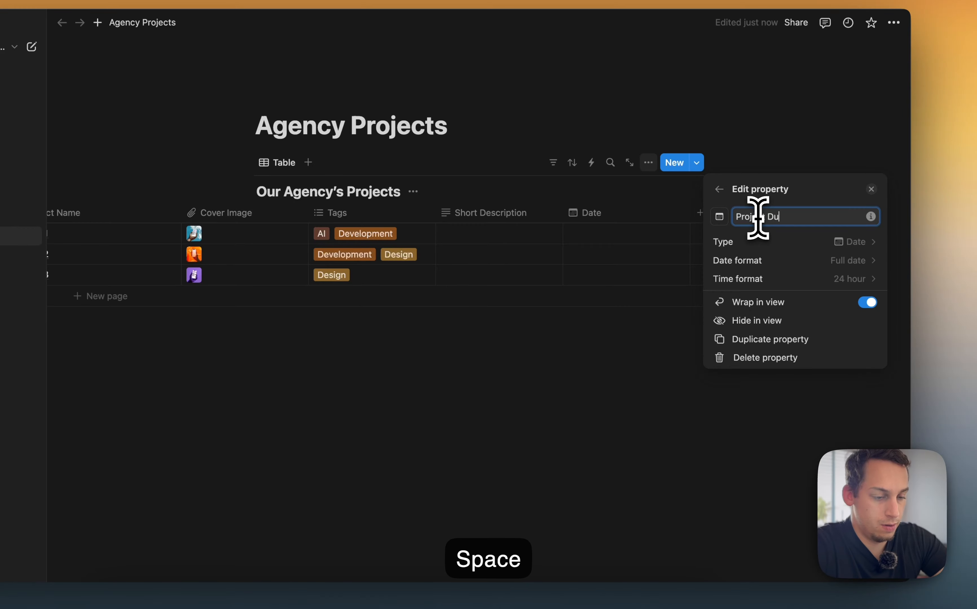
pyautogui.write('ration')
pyautogui.click(593, 353)
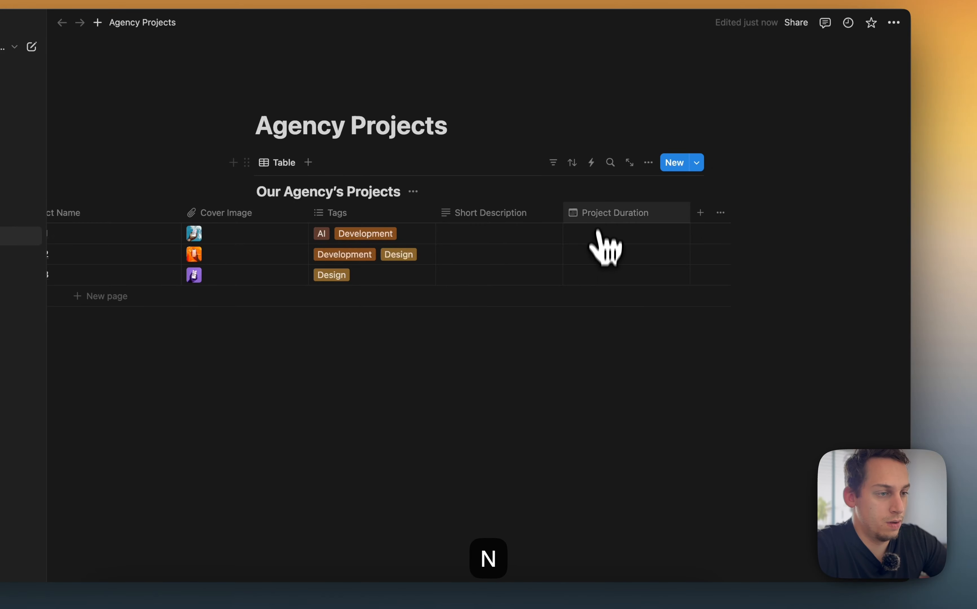
# Move the Project Duration column so it sits between Tags and Short Description
pyautogui.moveTo(599, 225); pyautogui.dragTo(342, 222)
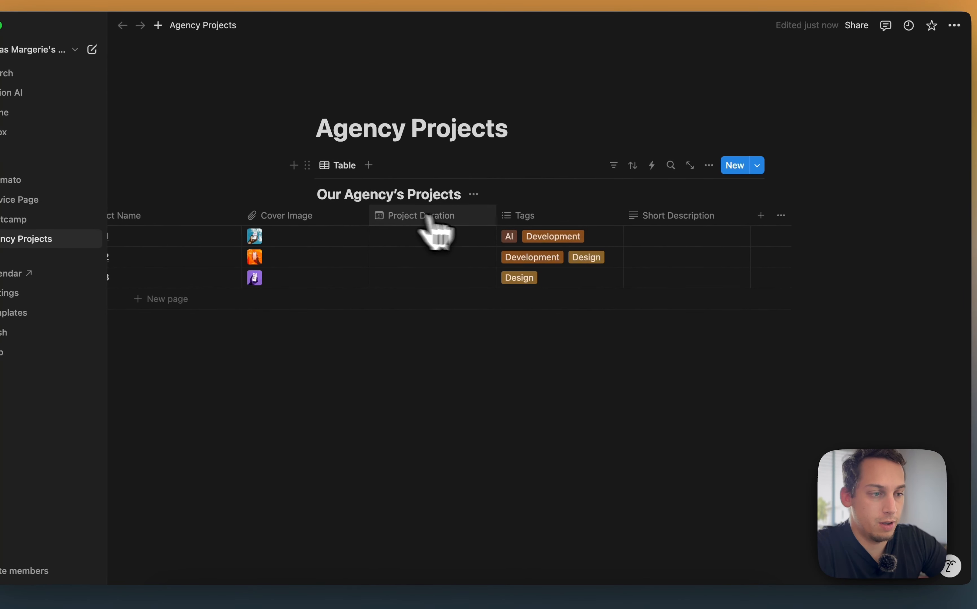
pyautogui.hscroll(-3, 497, 230)
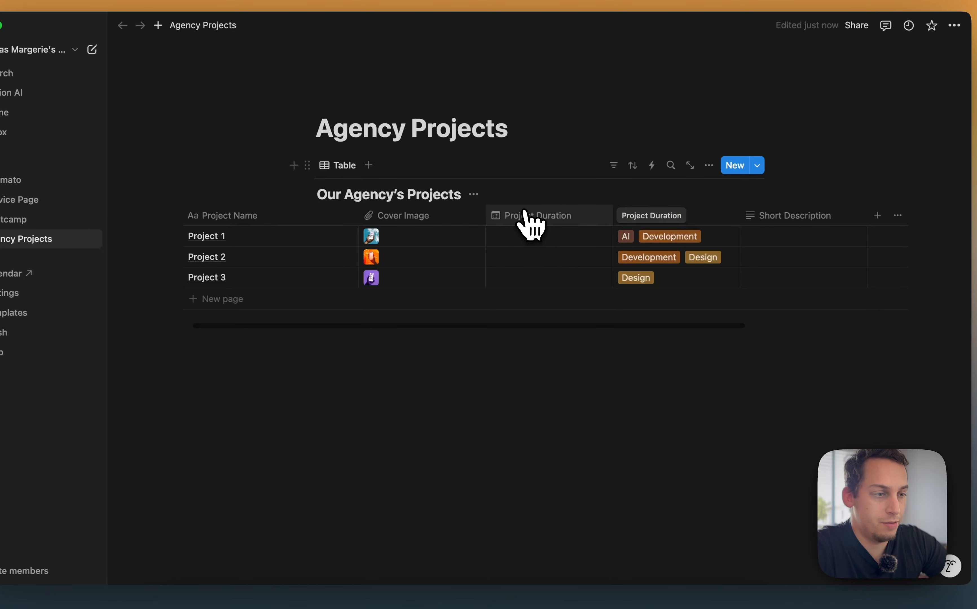
pyautogui.moveTo(522, 214); pyautogui.dragTo(680, 203)
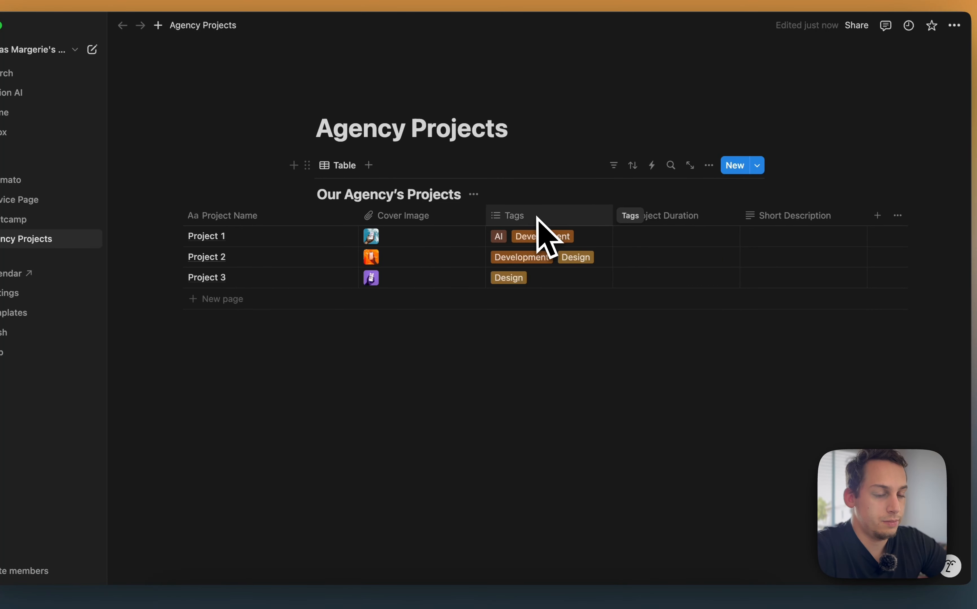
# Set Project 1's duration as a range from August 1, 2024 to September 30, 2024
pyautogui.click(658, 239)
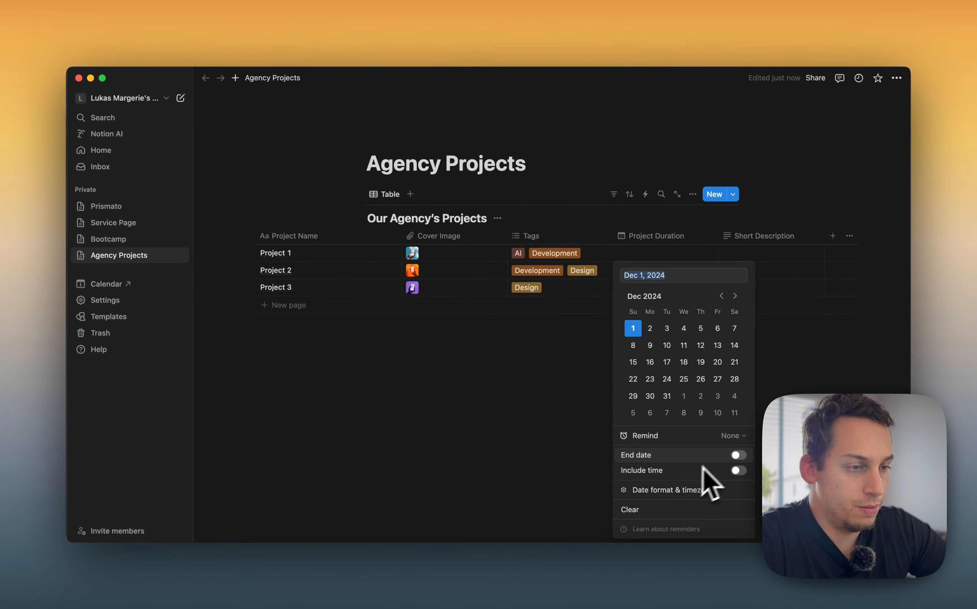
pyautogui.click(719, 293)
pyautogui.click(719, 293)
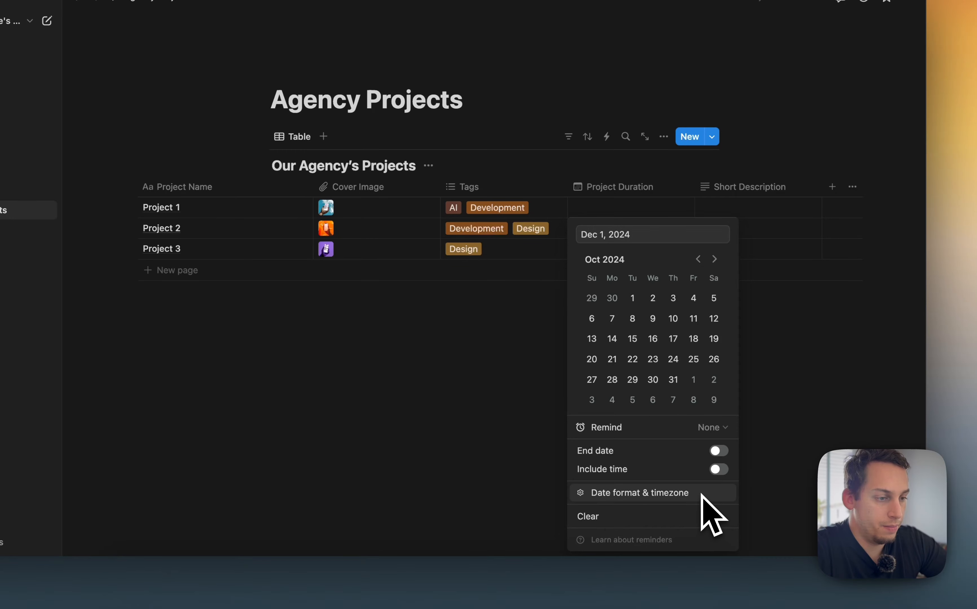
pyautogui.click(719, 450)
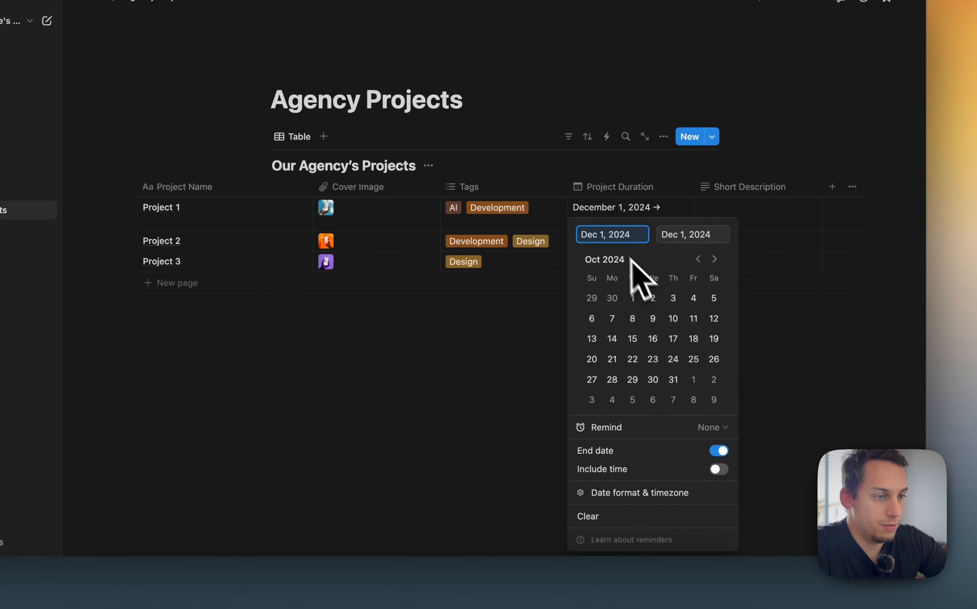
pyautogui.click(698, 259)
pyautogui.click(698, 259)
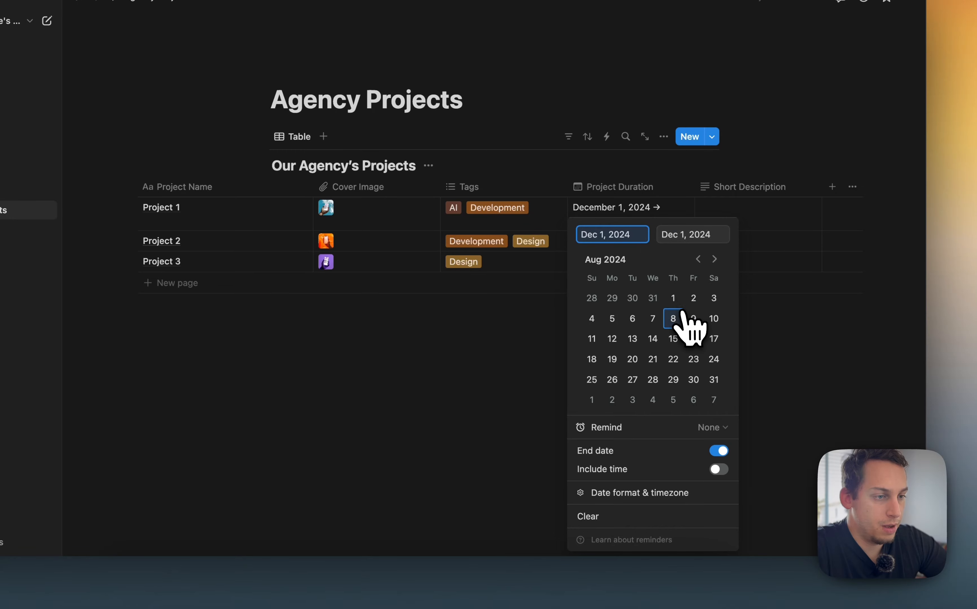
pyautogui.click(675, 300)
pyautogui.click(703, 259)
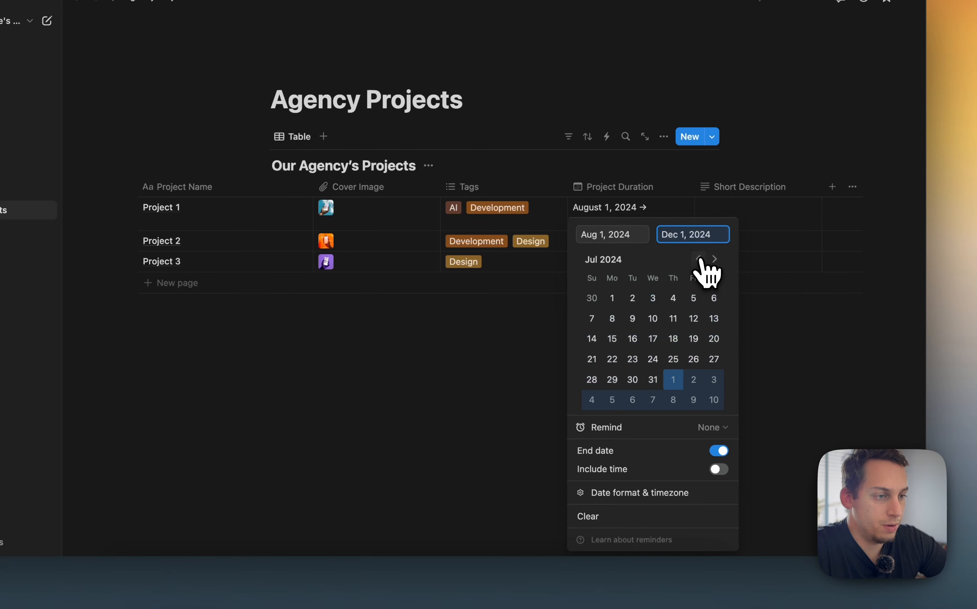
pyautogui.click(704, 259)
pyautogui.click(714, 259)
pyautogui.click(715, 260)
pyautogui.click(715, 260)
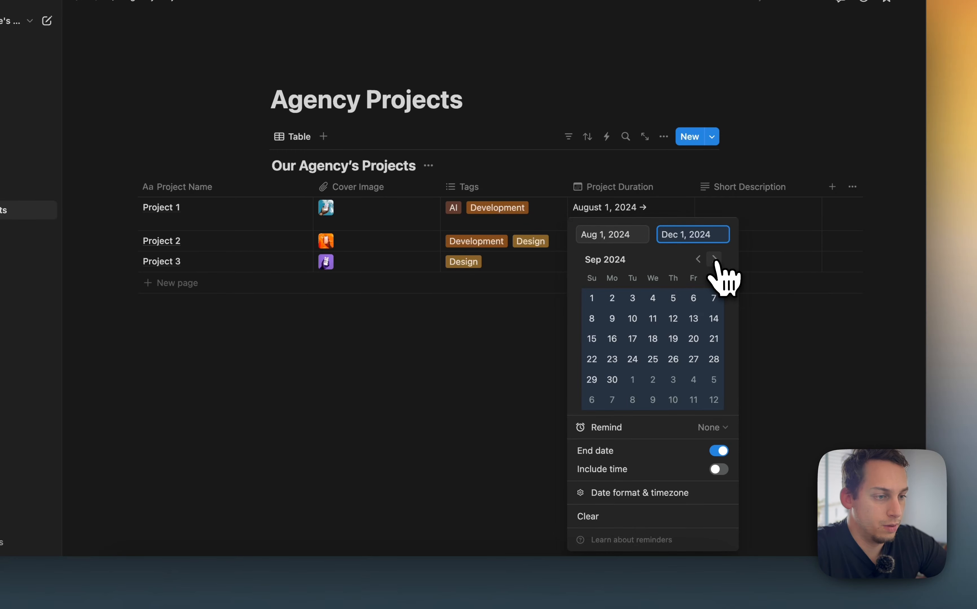
pyautogui.click(611, 381)
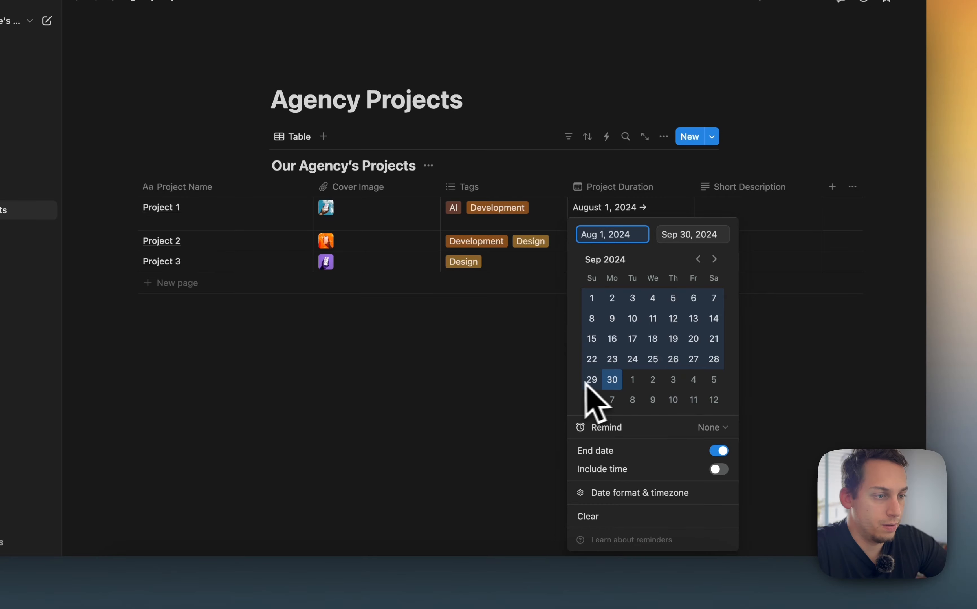
pyautogui.click(563, 467)
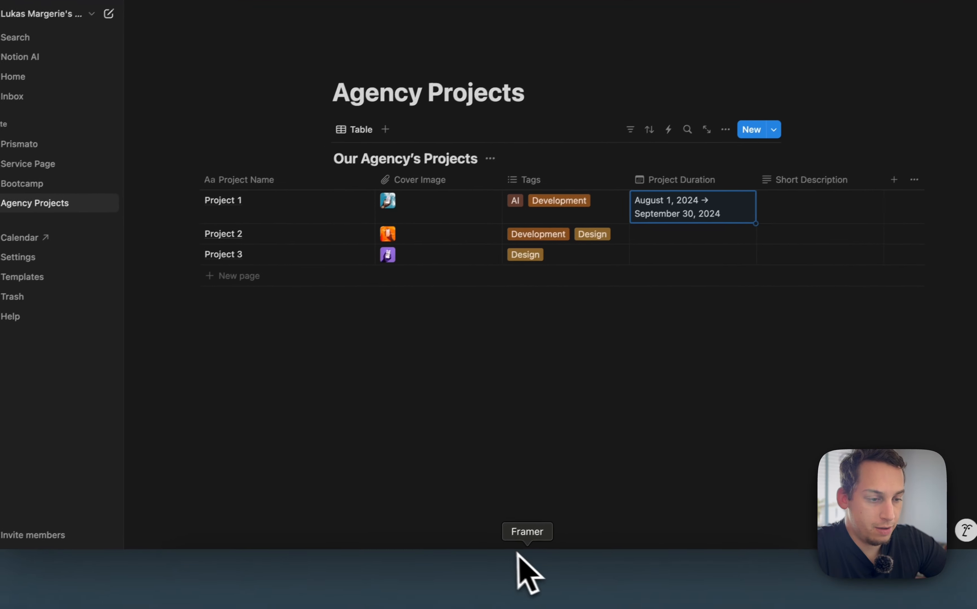
# Switch to Framer, reopen the Notion sync settings and name the Project Duration field Duration
pyautogui.click(530, 586)
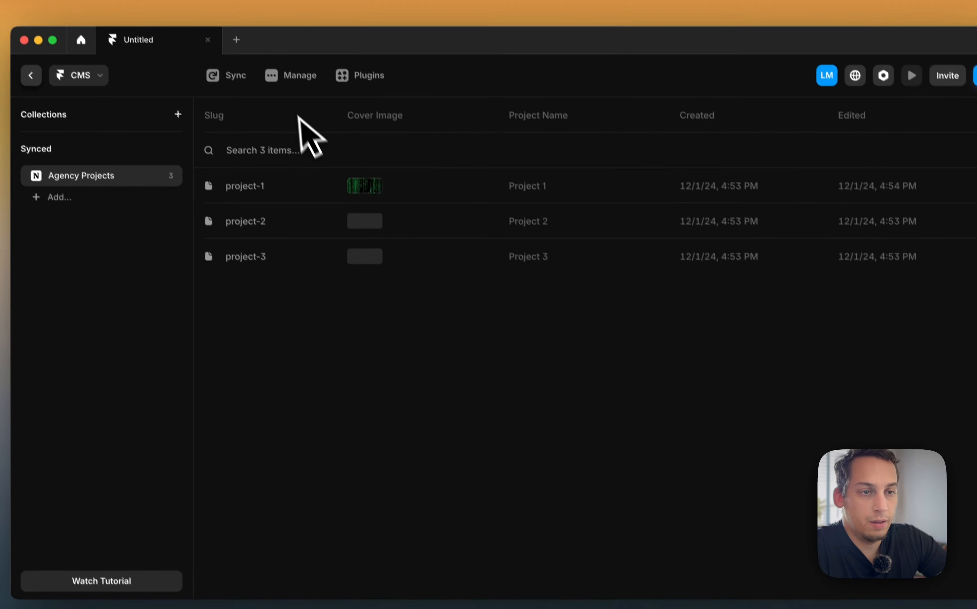
pyautogui.click(203, 22)
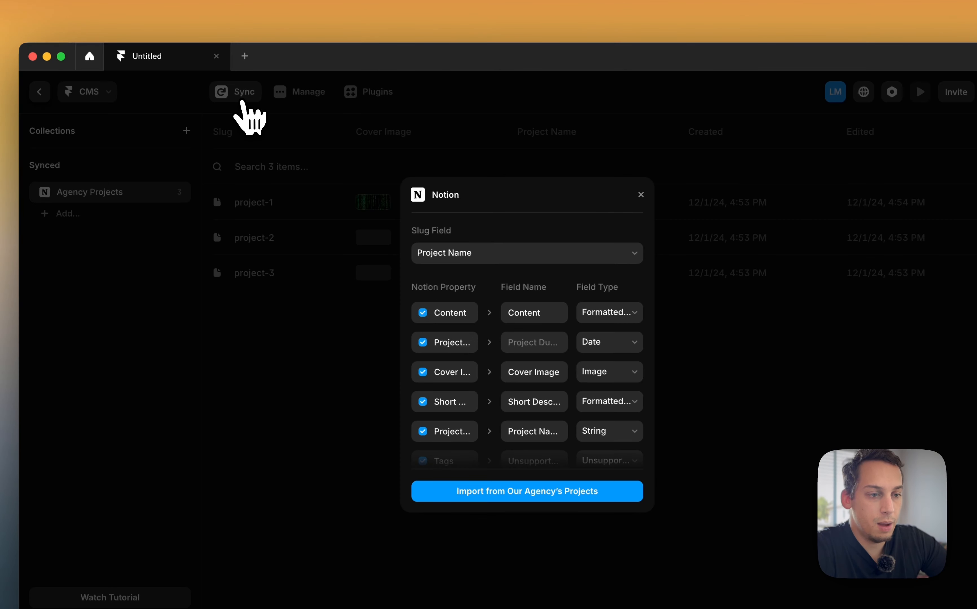
pyautogui.scroll(-1, 547, 370)
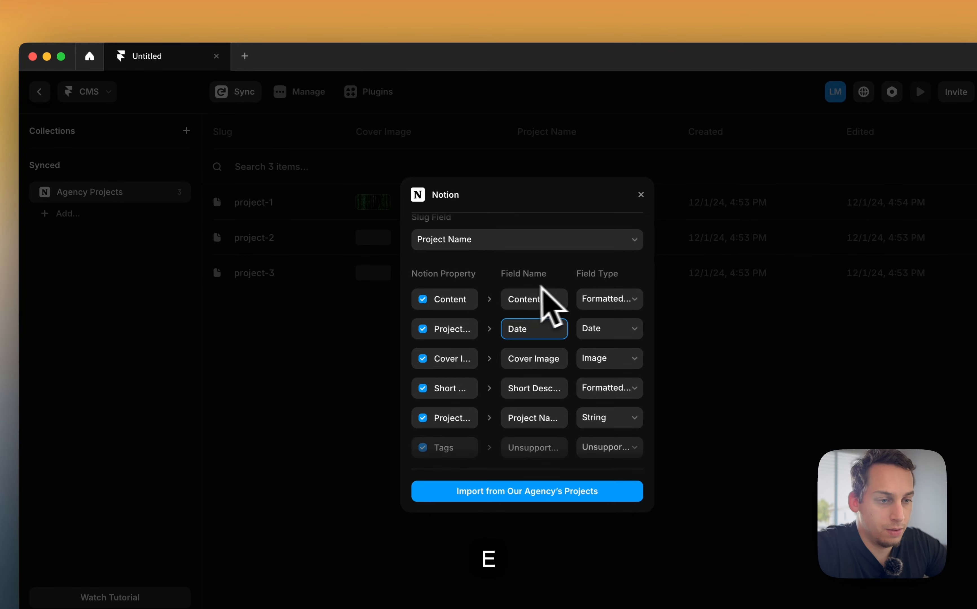
pyautogui.doubleClick(519, 328)
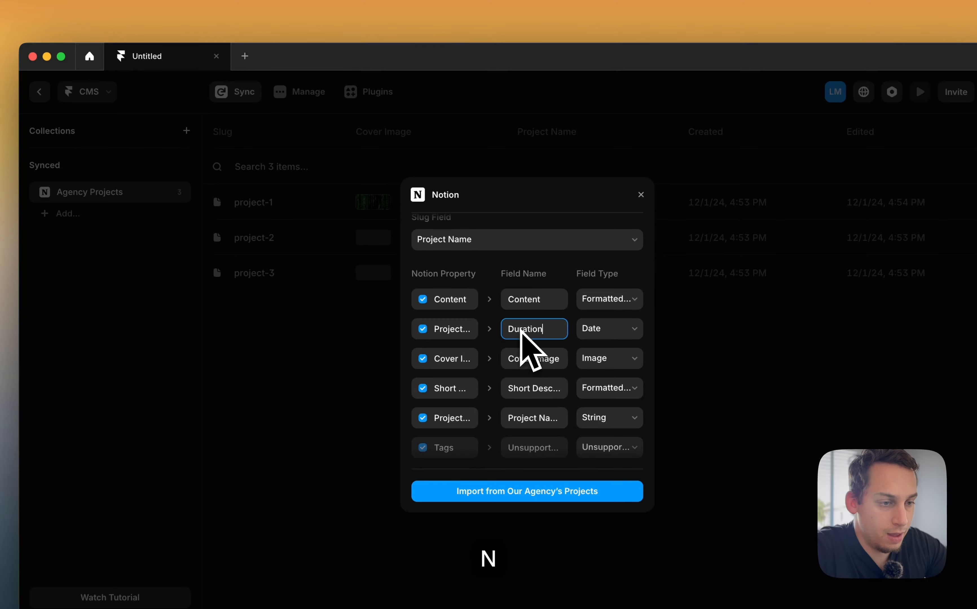
# Import from Our Agency's Projects and open the project-1 item in the CMS
pyautogui.scroll(1, 511, 393)
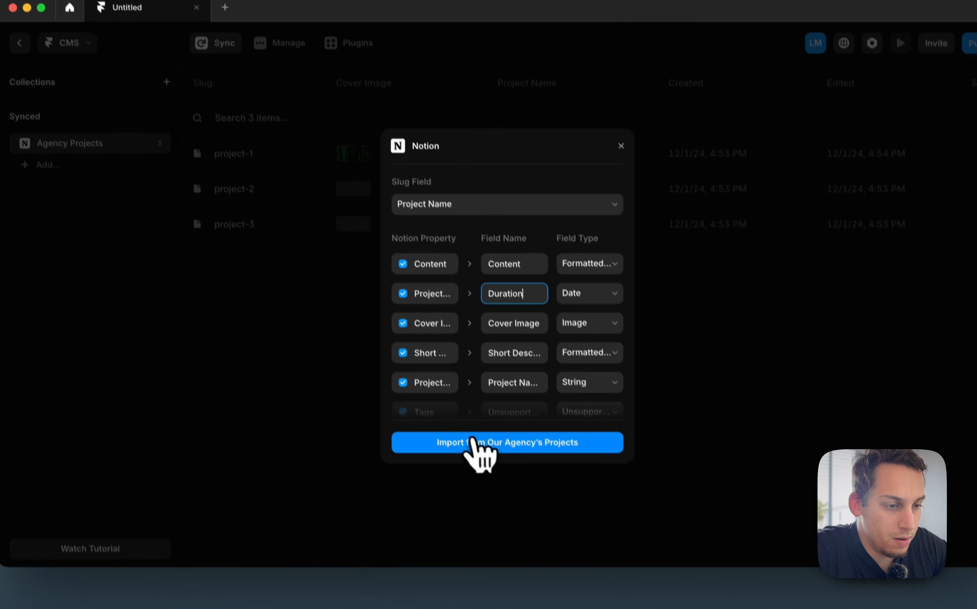
pyautogui.click(489, 495)
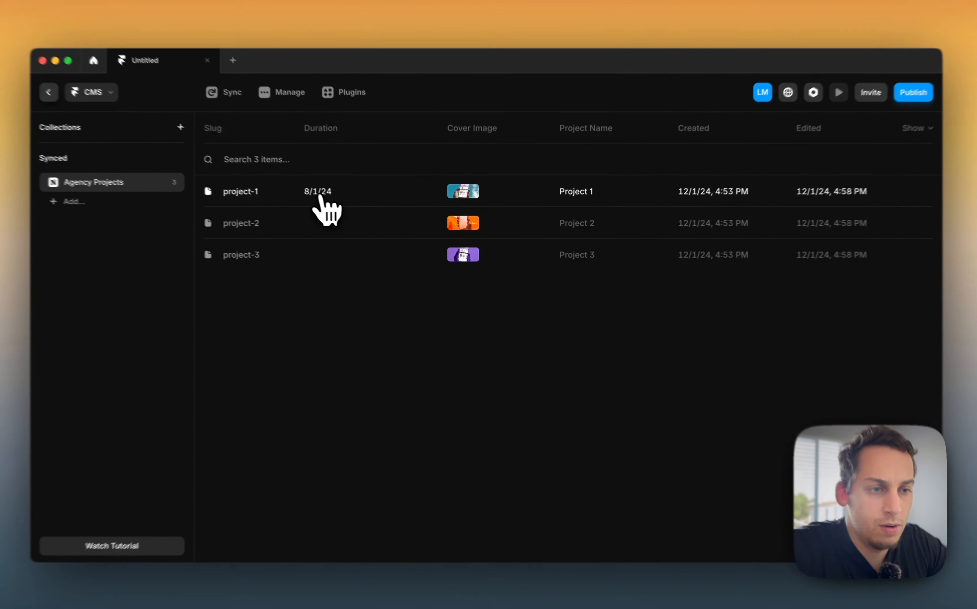
pyautogui.click(321, 197)
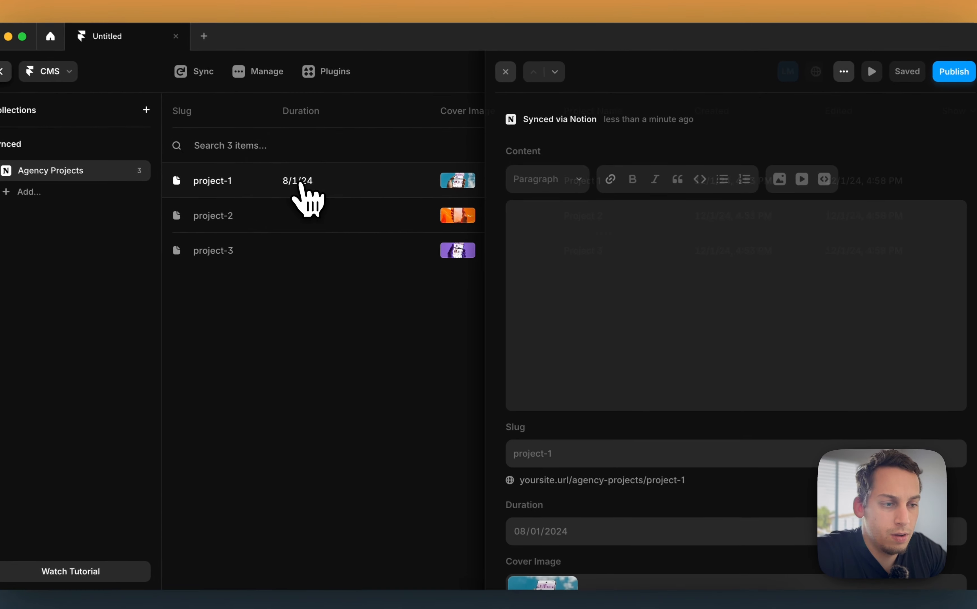
# Inspect project-1's Duration field in the CMS item editor and collection list
pyautogui.scroll(-4, 583, 302)
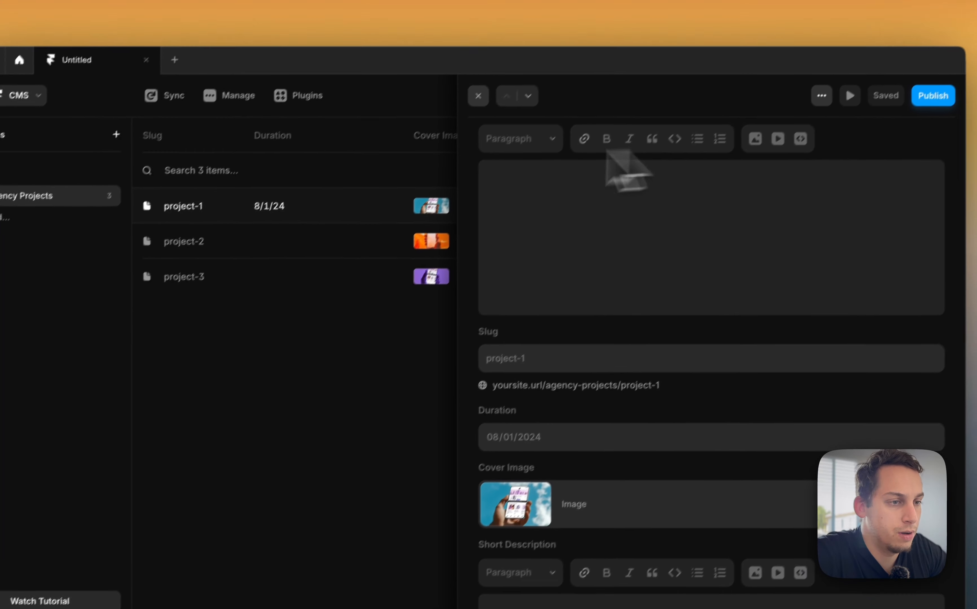
pyautogui.click(503, 69)
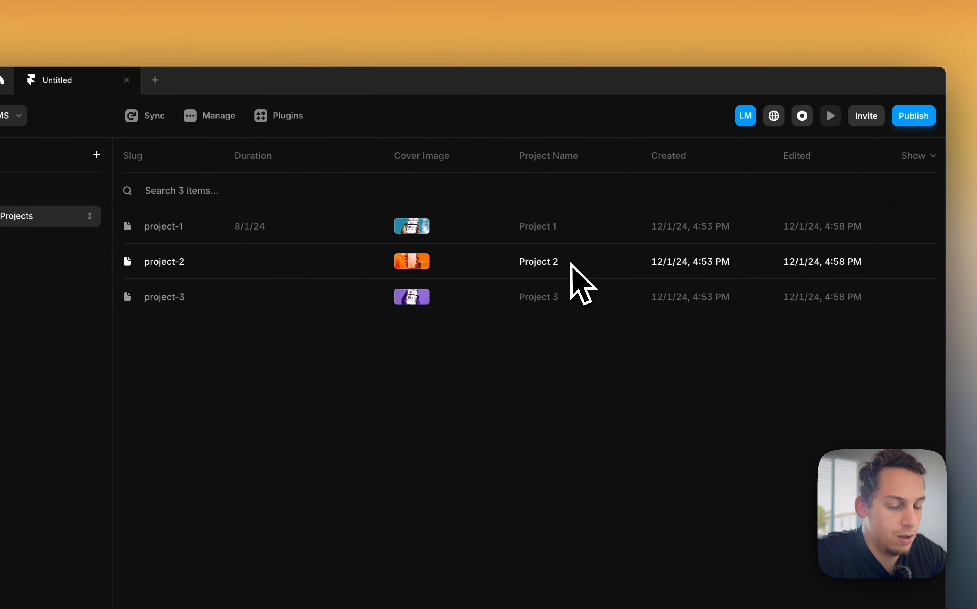
pyautogui.press('super+z')
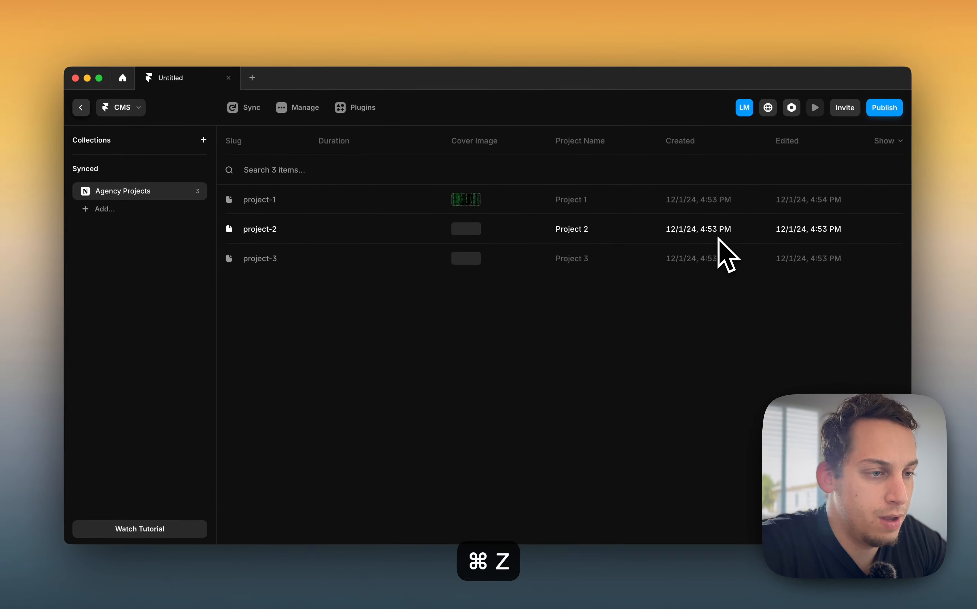
pyautogui.press('super+shift+z')
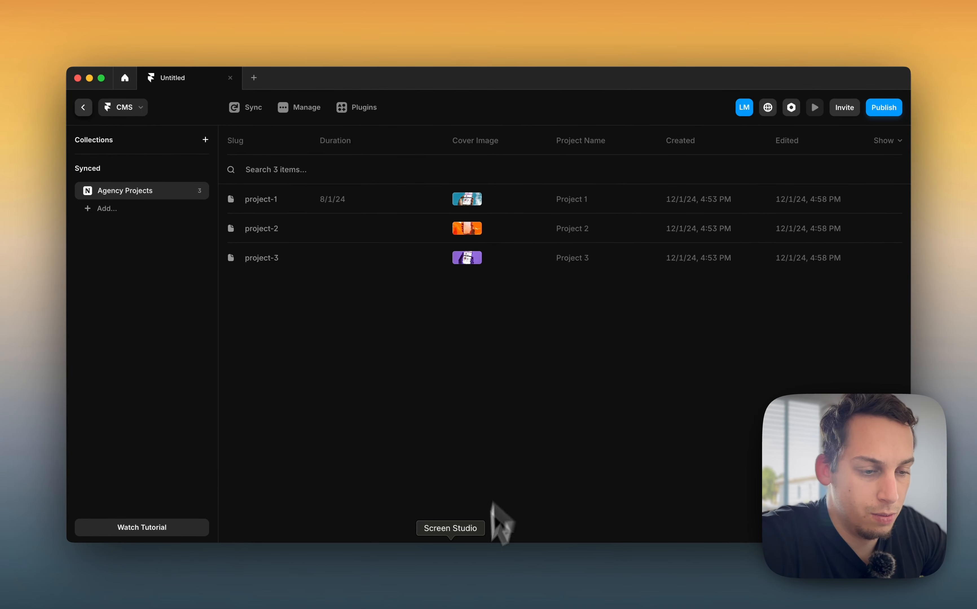
pyautogui.click(334, 199)
pyautogui.scroll(-3, 584, 441)
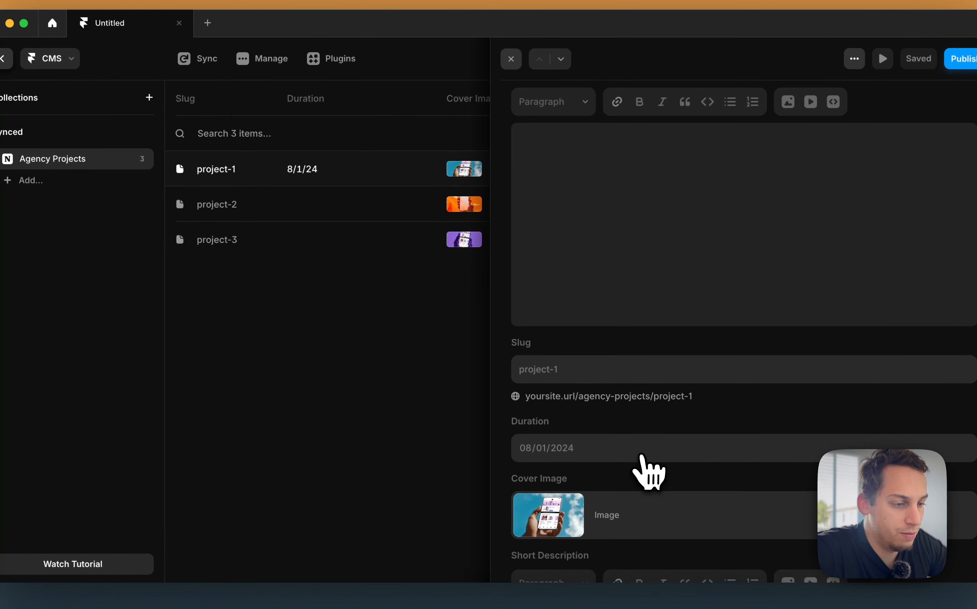
pyautogui.scroll(-3, 602, 463)
pyautogui.scroll(8, 602, 463)
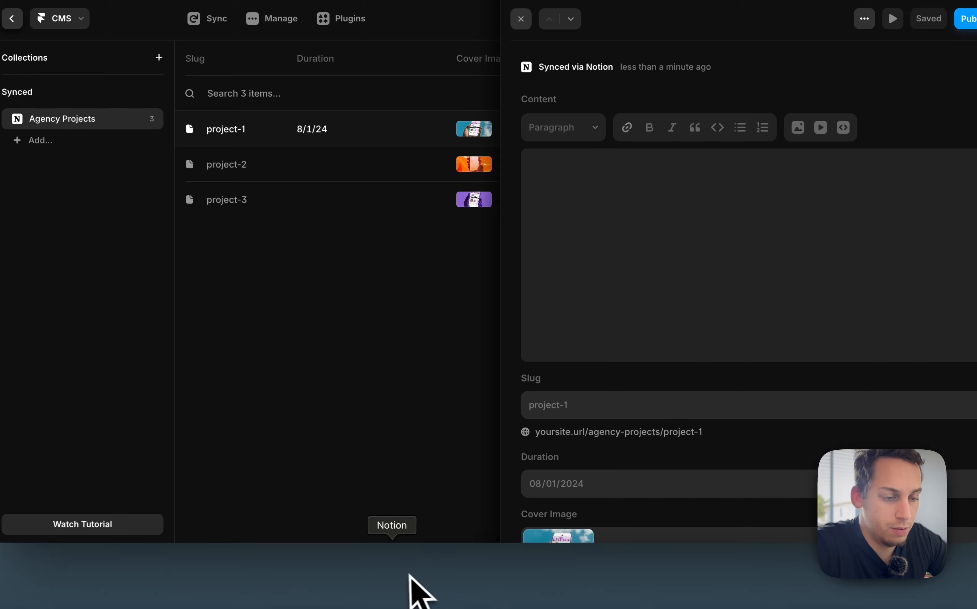
# Switch to Notion and set Project 2's duration to a single date, November 20, 2024, with time included
pyautogui.click(400, 576)
pyautogui.click(707, 226)
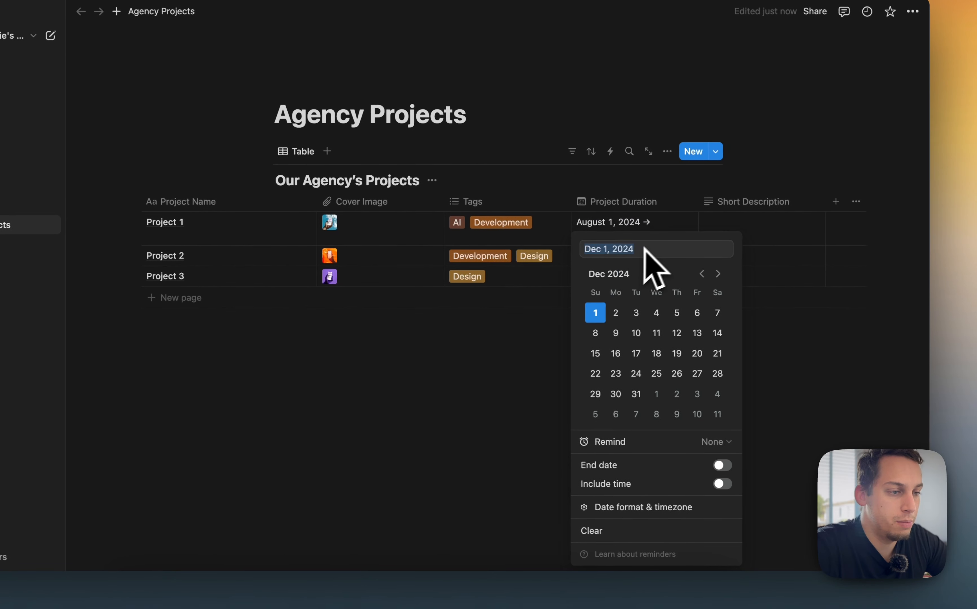
pyautogui.click(461, 395)
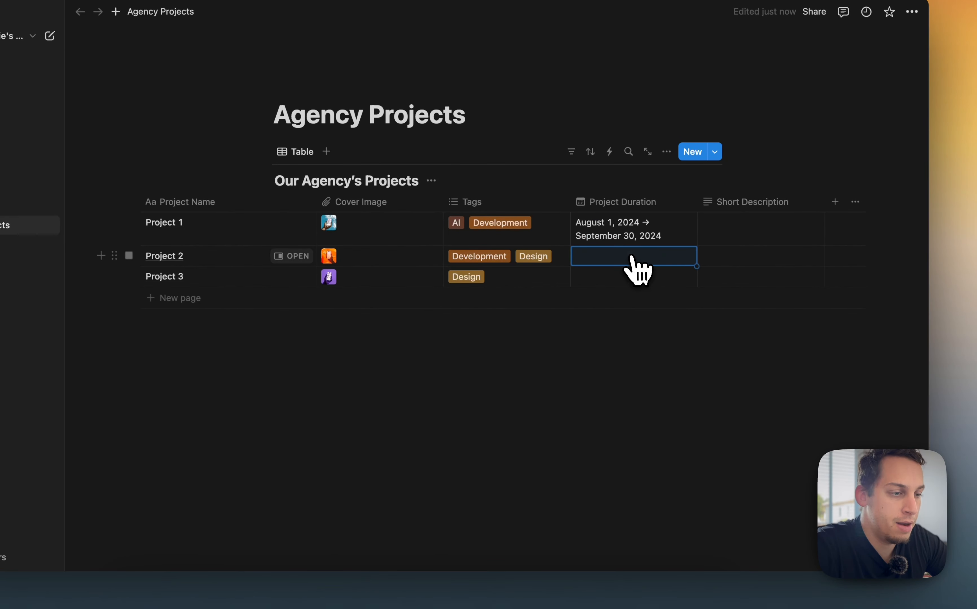
pyautogui.click(632, 258)
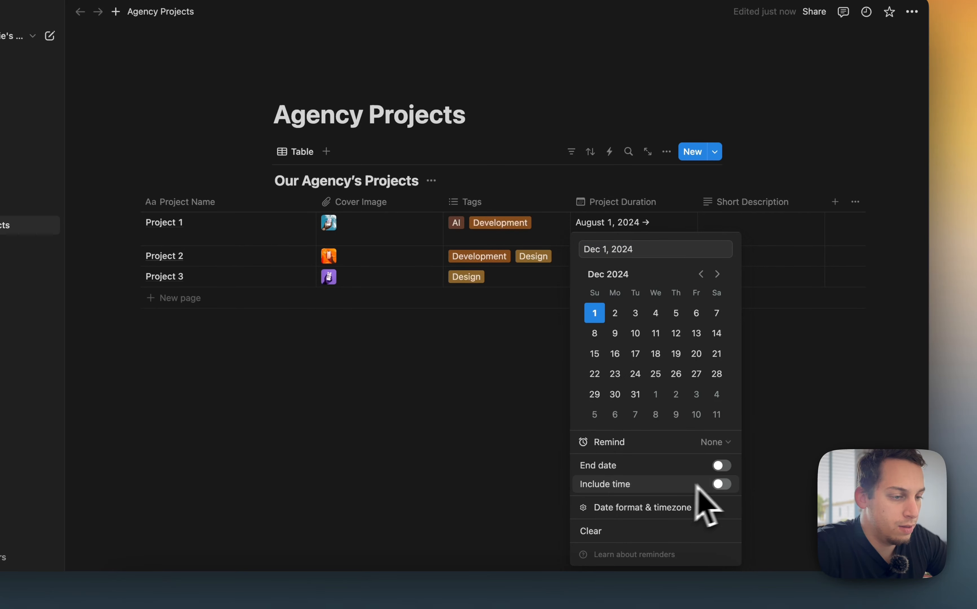
pyautogui.click(722, 466)
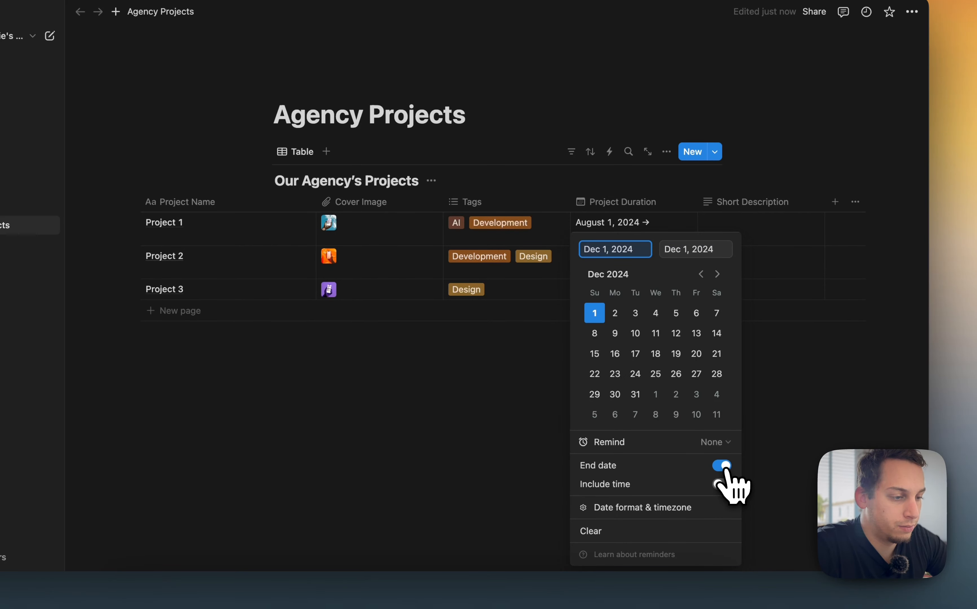
pyautogui.click(723, 466)
pyautogui.click(721, 484)
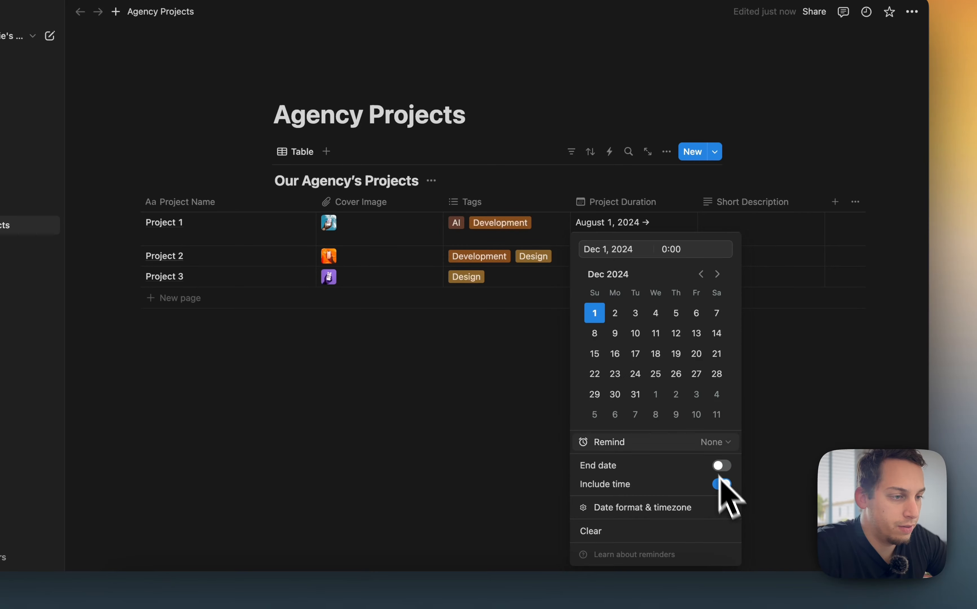
pyautogui.click(701, 273)
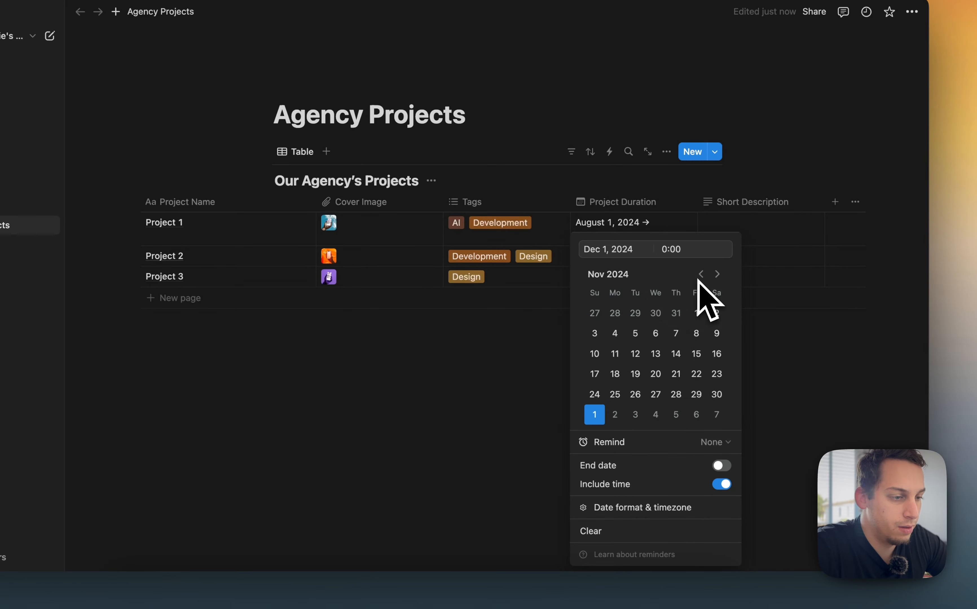
pyautogui.click(656, 373)
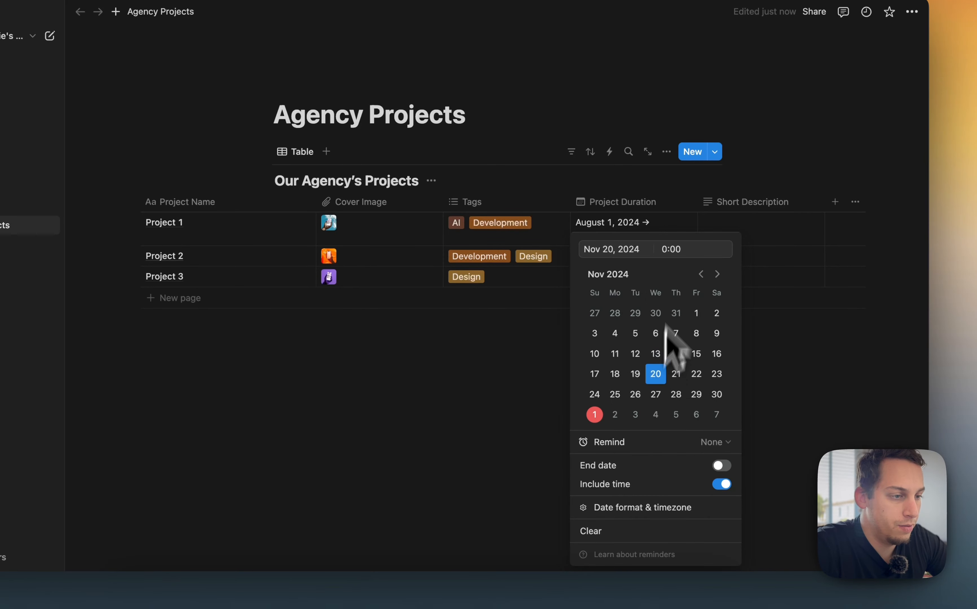
pyautogui.click(665, 250)
pyautogui.press('BackSpace')
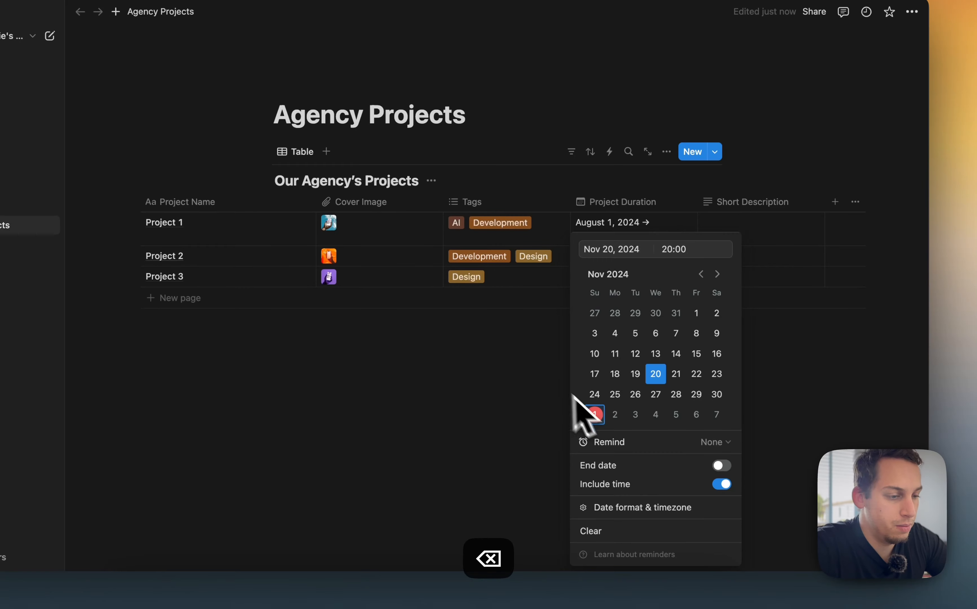
pyautogui.click(535, 443)
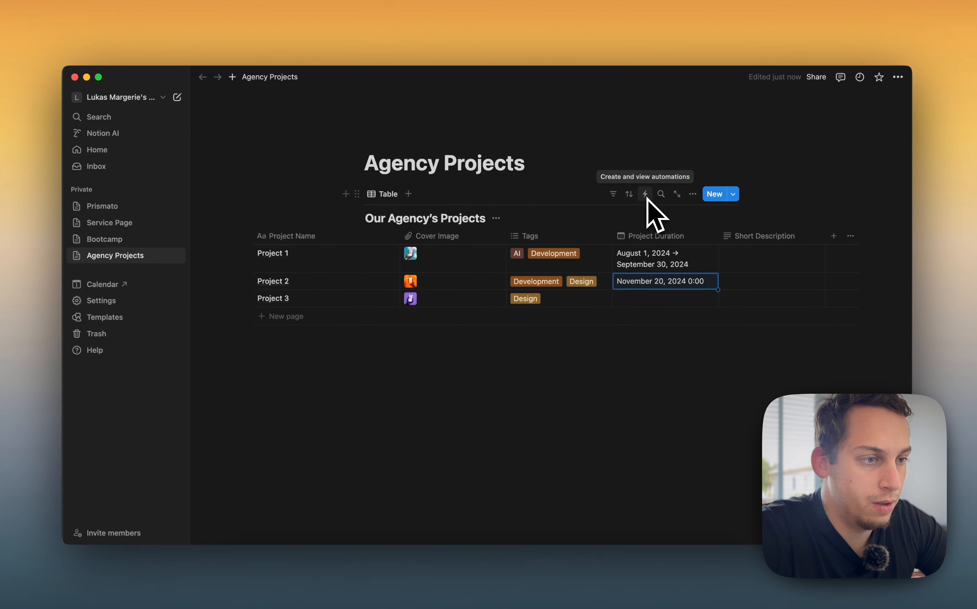
# Switch to Framer, close the project-1 item and sync the Agency Projects collection from Notion
pyautogui.click(538, 582)
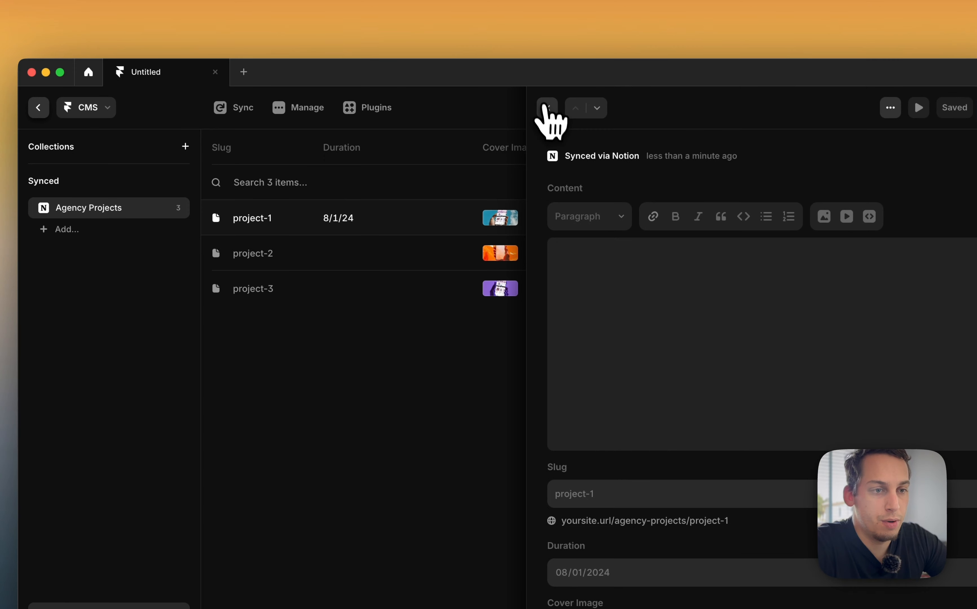
pyautogui.click(548, 113)
pyautogui.click(244, 113)
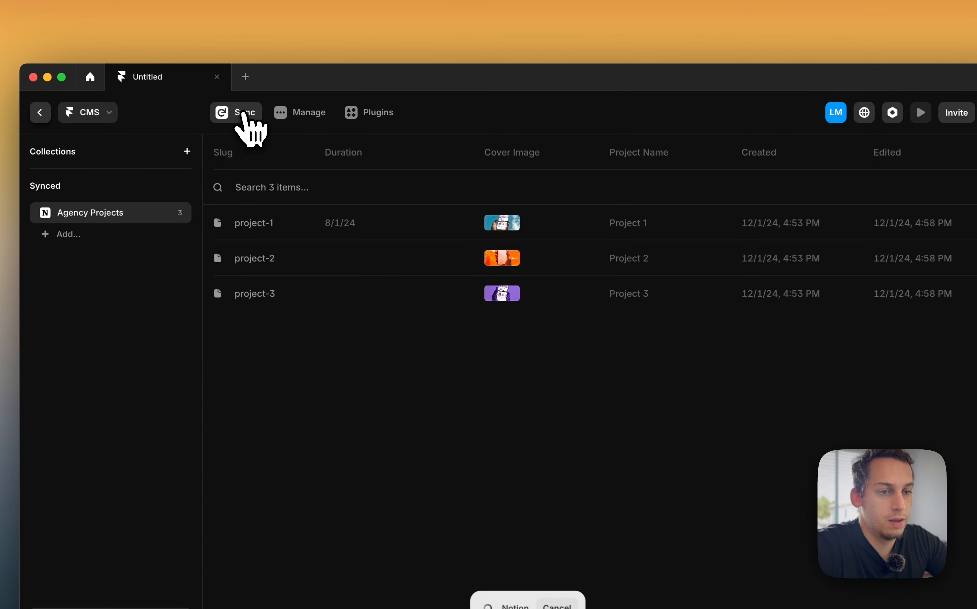
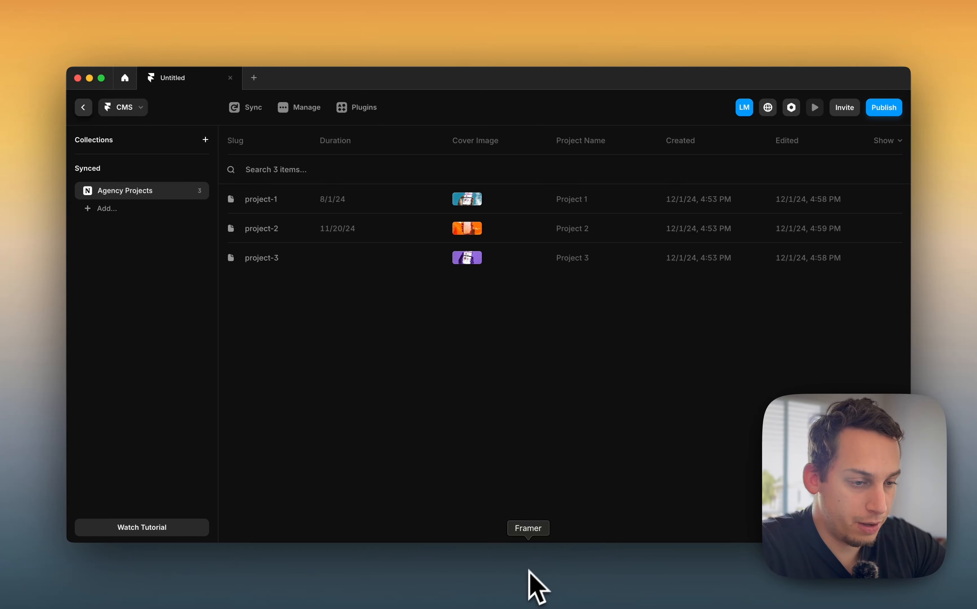
# Switch to Notion, duplicate the Project Duration property and rename the copy End Date
pyautogui.click(396, 588)
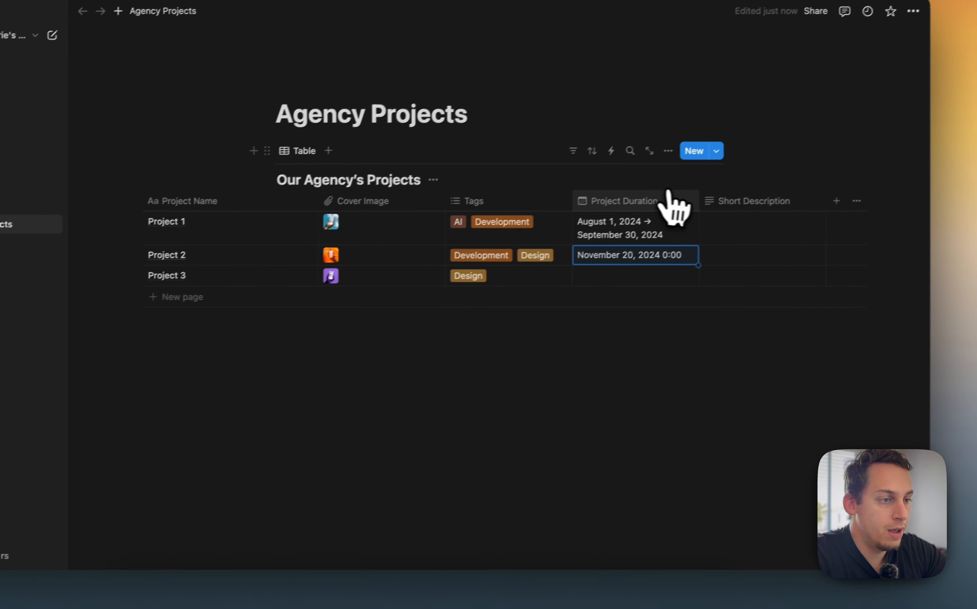
pyautogui.click(647, 211)
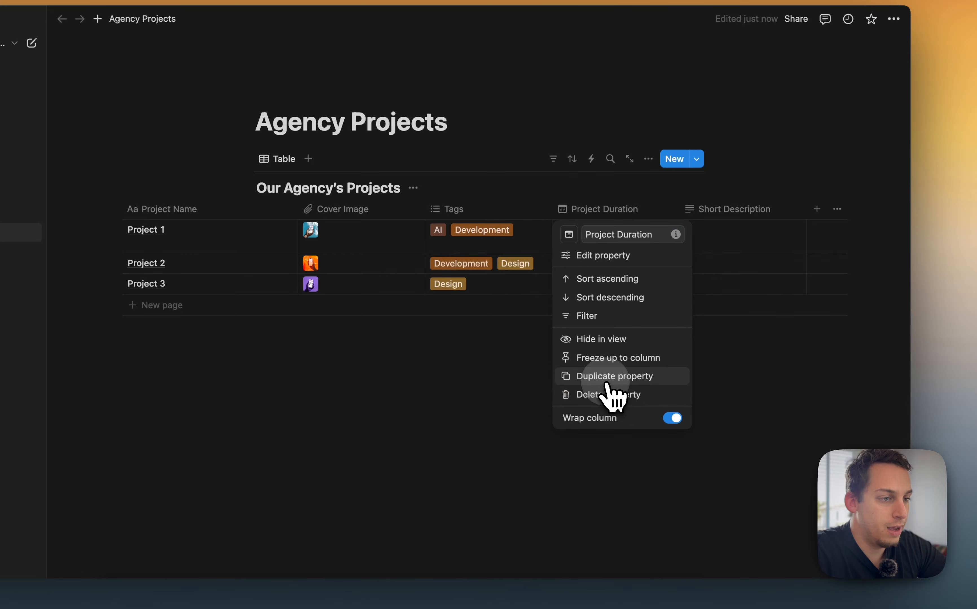
pyautogui.click(612, 376)
pyautogui.click(715, 210)
pyautogui.click(734, 238)
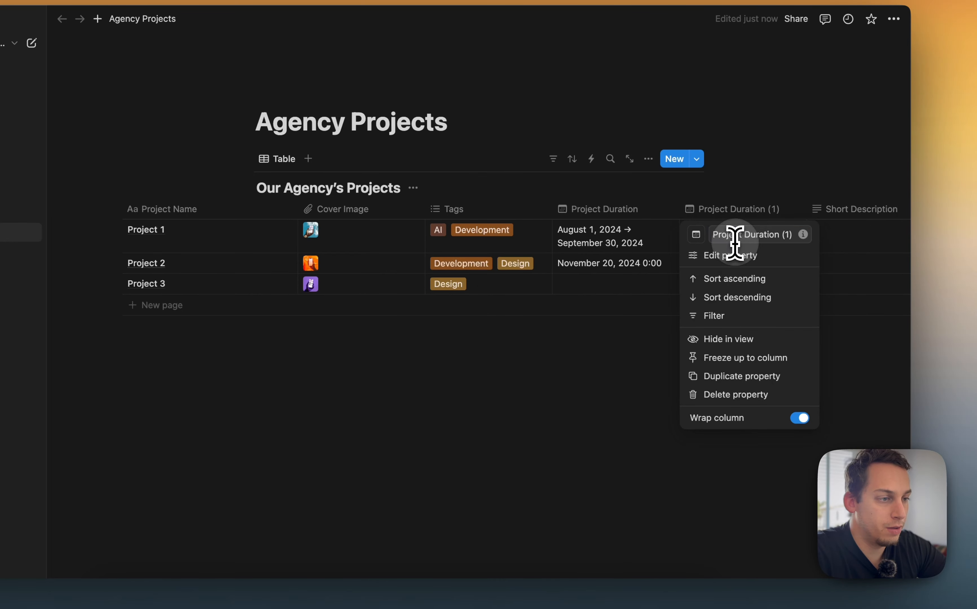
pyautogui.write('En')
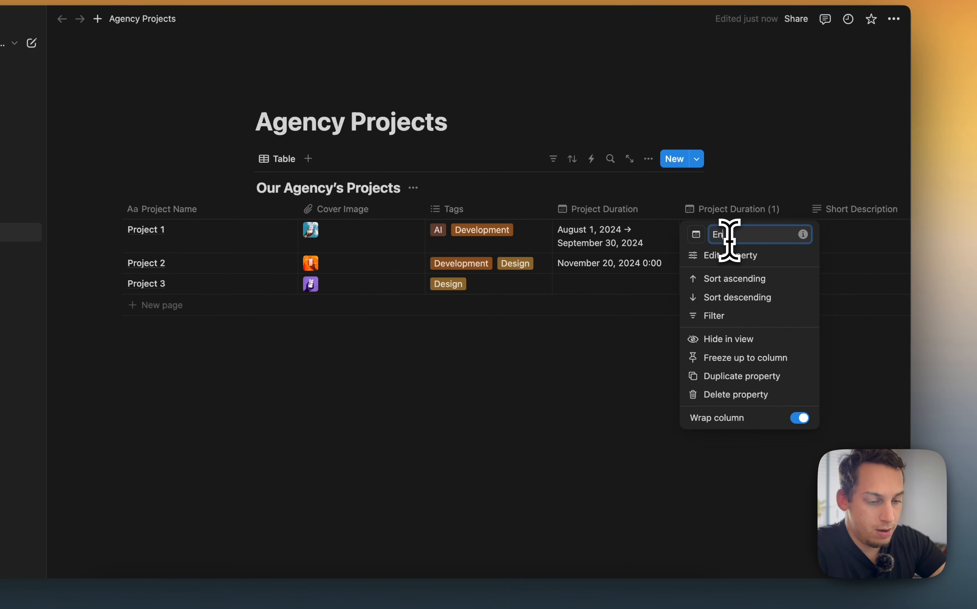
pyautogui.write('d Date')
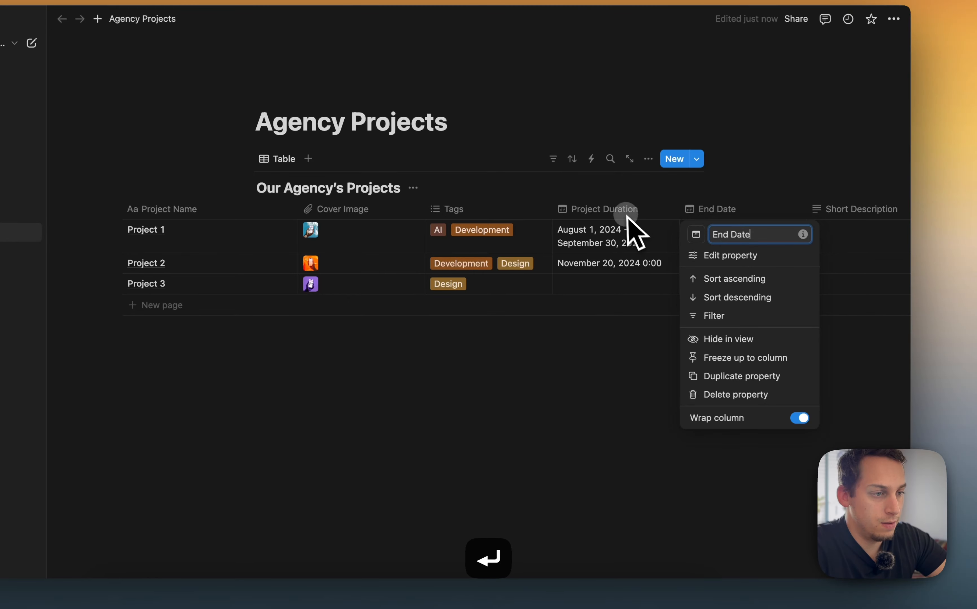
pyautogui.press('Return')
# Rename the original Project Duration property to Start Date
pyautogui.click(607, 210)
pyautogui.tripleClick(630, 234)
pyautogui.write('start')
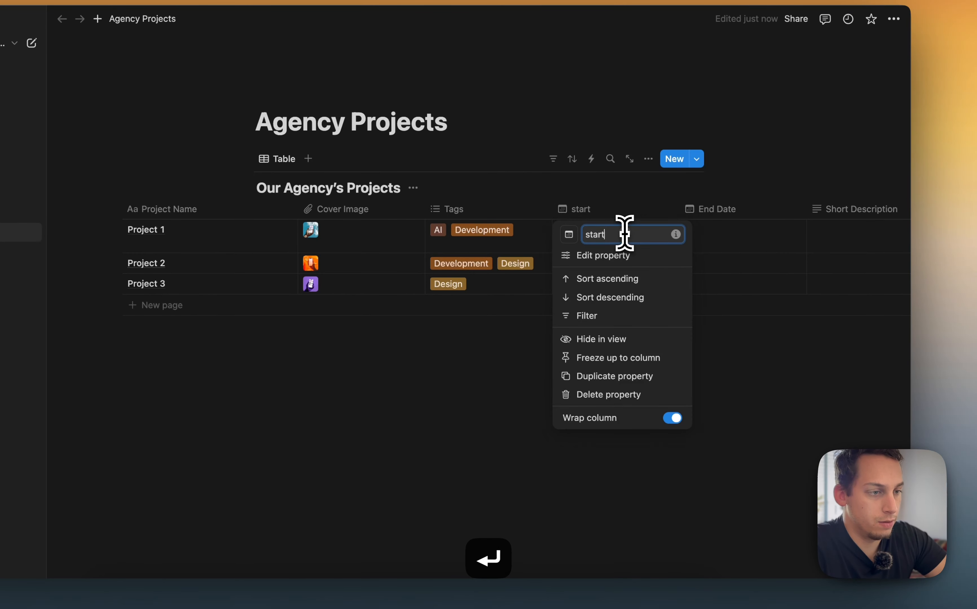
pyautogui.tripleClick(623, 234)
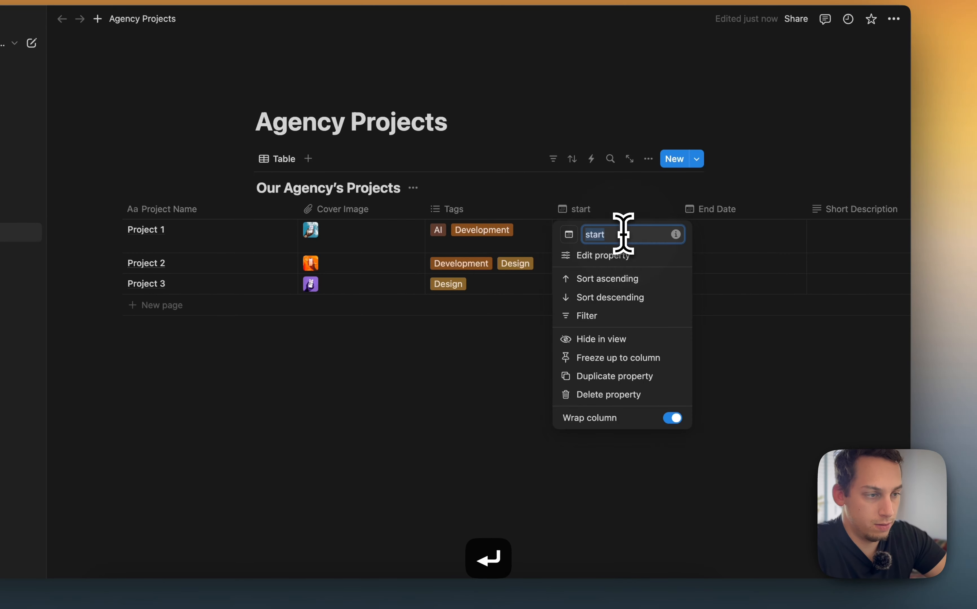
pyautogui.write('Start Date')
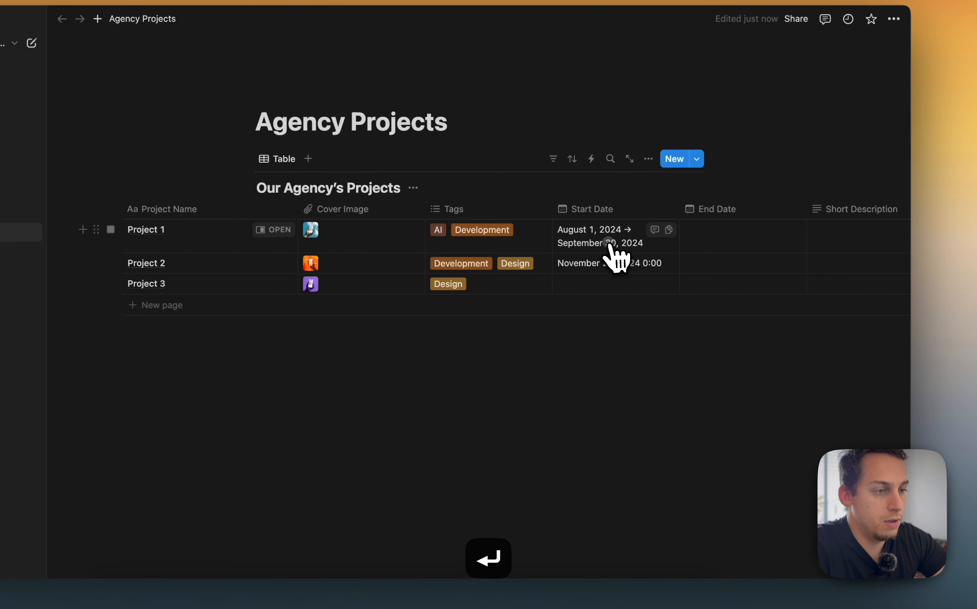
# Turn off the end date in Project 1's Start Date so it holds only August 1, 2024
pyautogui.click(611, 244)
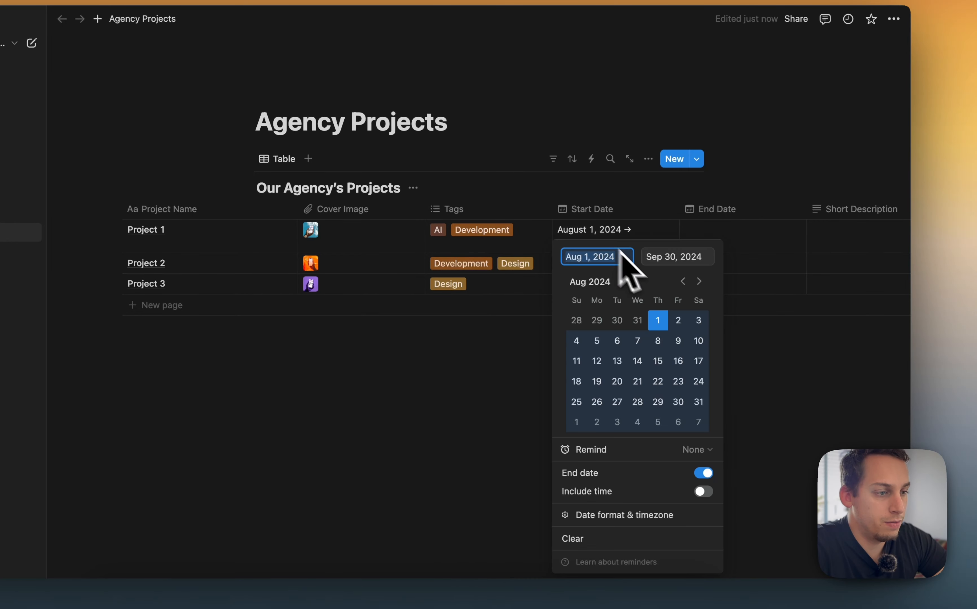
pyautogui.click(704, 473)
pyautogui.click(758, 365)
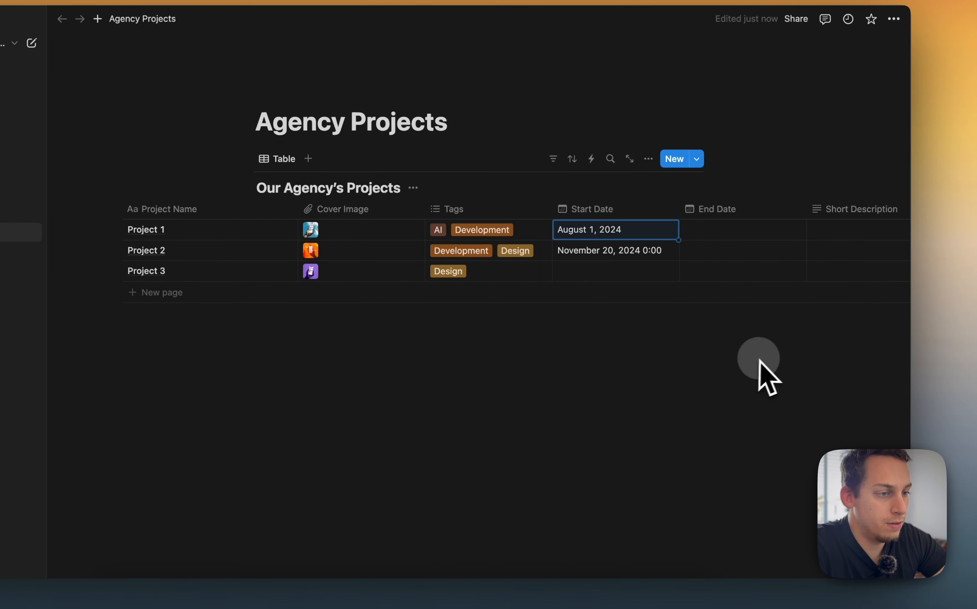
# Set Project 1's End Date to September 30, 2024
pyautogui.click(710, 235)
pyautogui.click(809, 281)
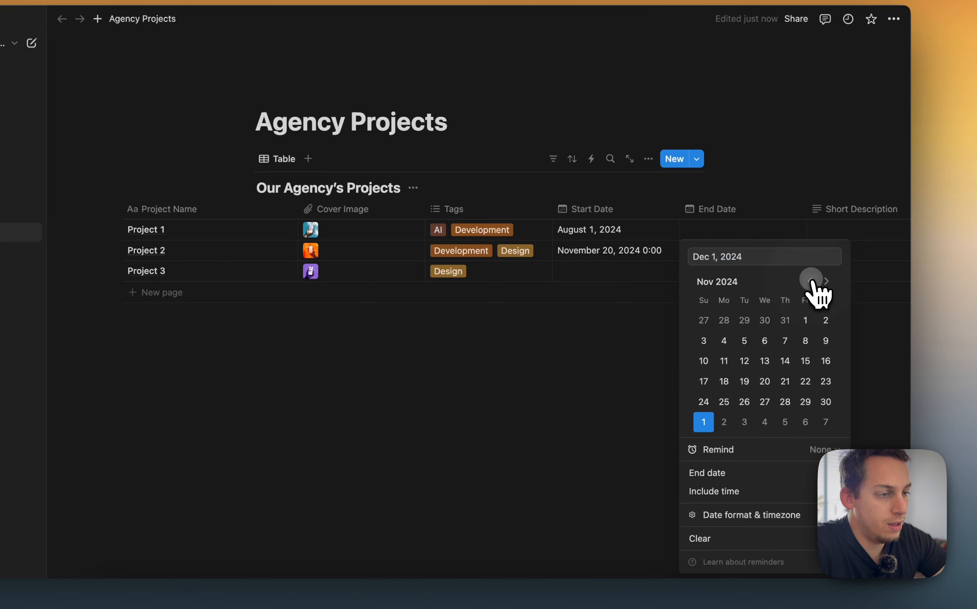
pyautogui.click(810, 281)
pyautogui.click(809, 281)
pyautogui.click(723, 401)
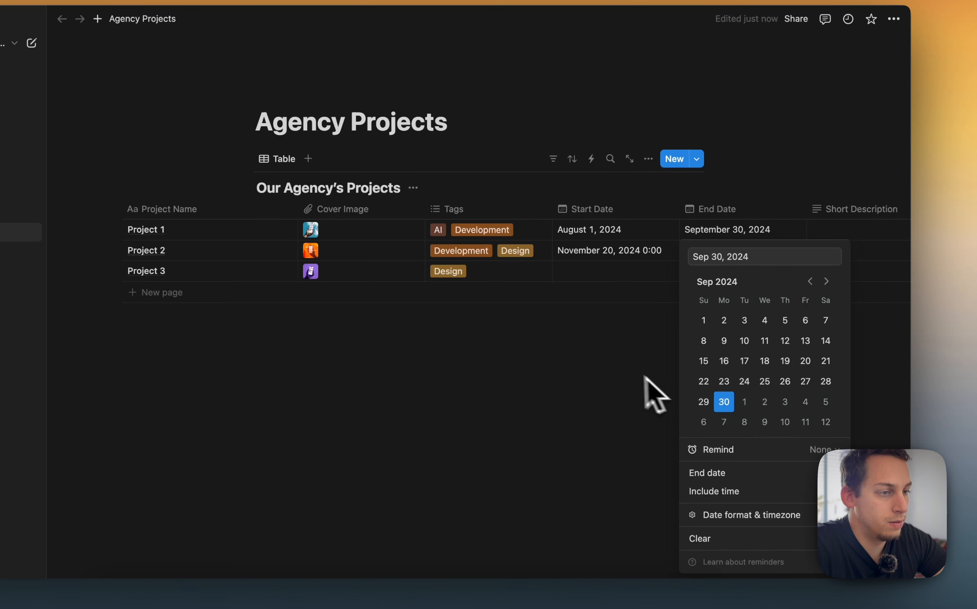
pyautogui.press('Escape')
pyautogui.hscroll(5, 584, 306)
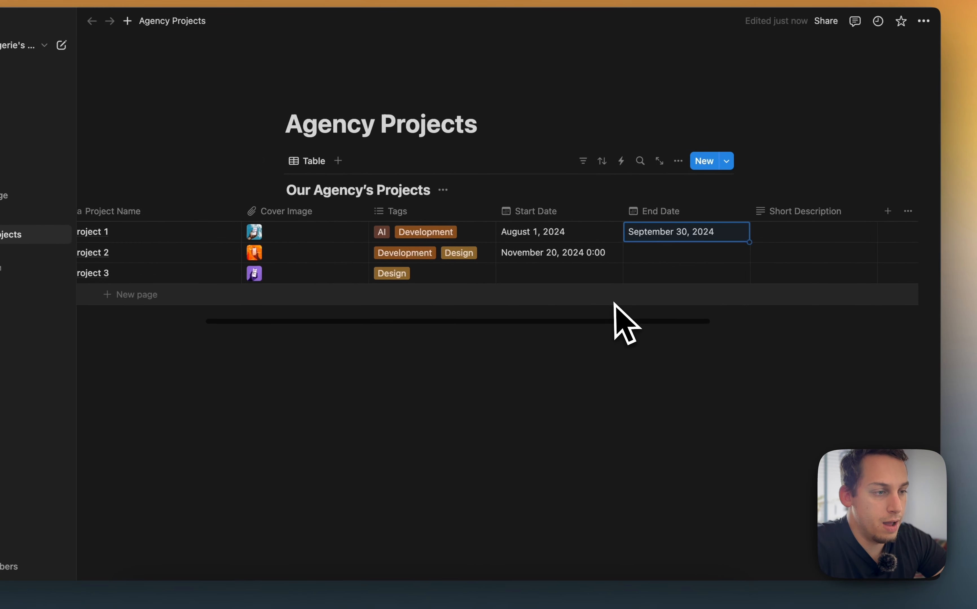
# Switch to Framer, sync from Notion with field names Start Date and End Date, import, and close the plugin
pyautogui.click(538, 576)
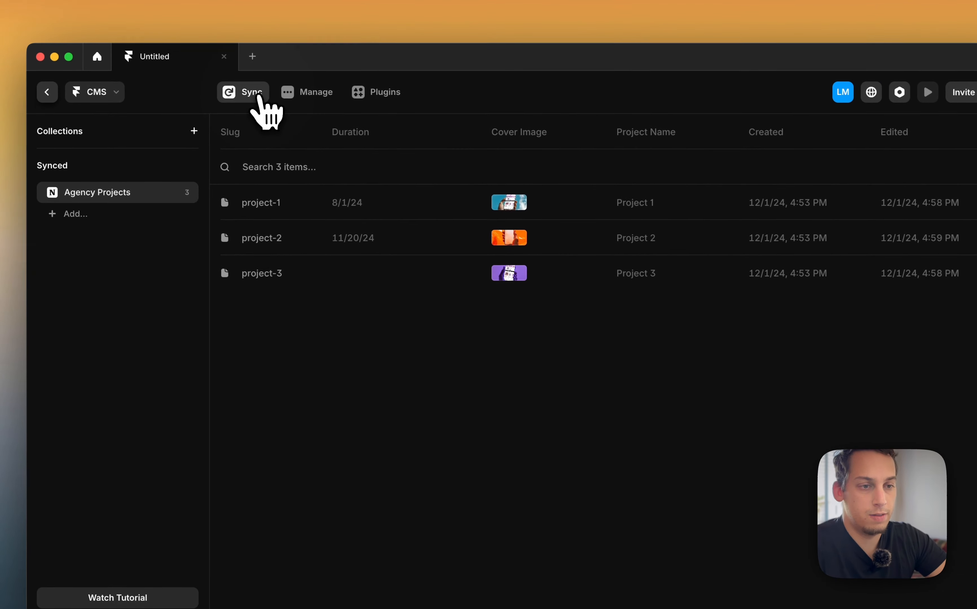
pyautogui.click(258, 96)
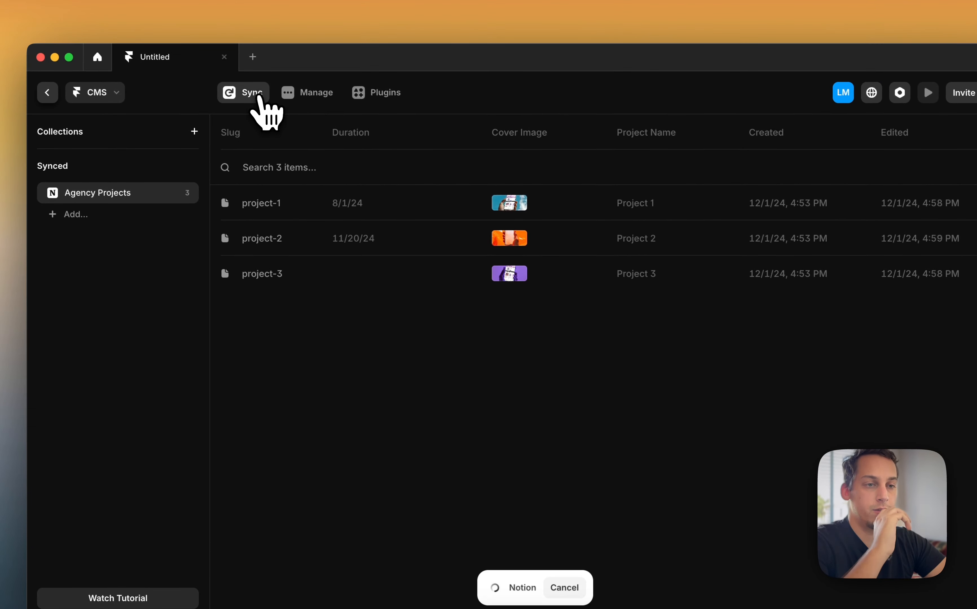
pyautogui.scroll(-2, 544, 376)
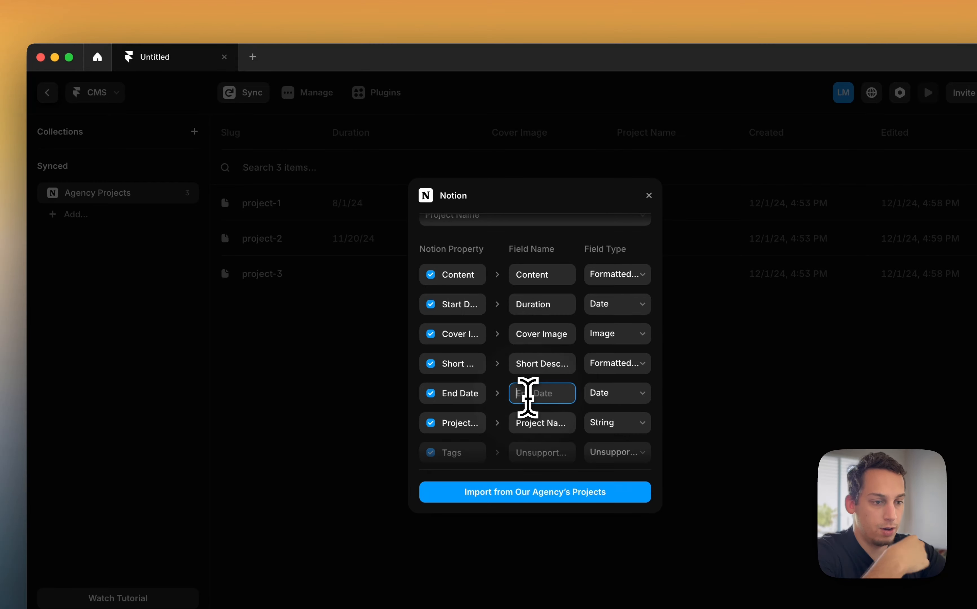
pyautogui.write('End Date')
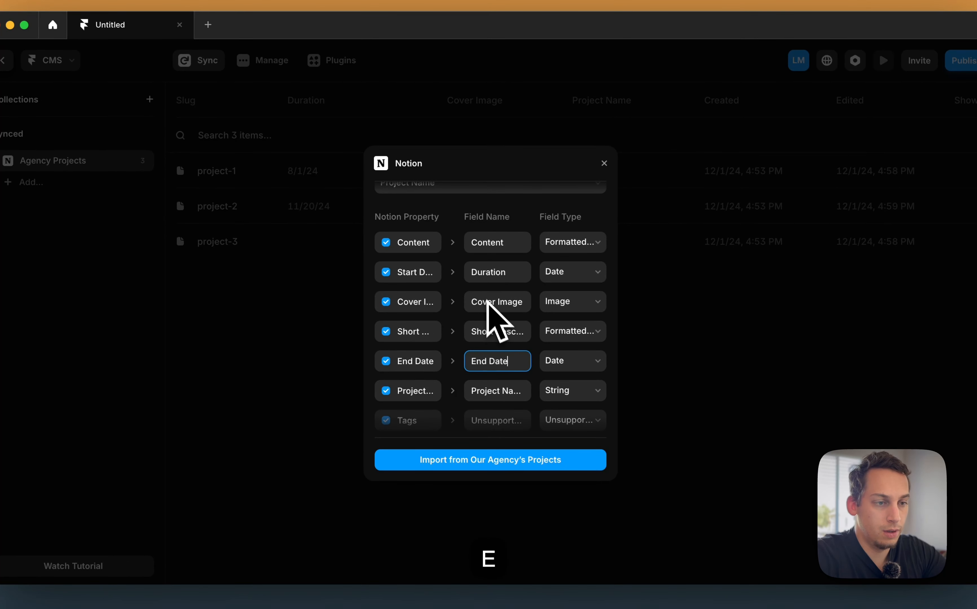
pyautogui.click(478, 278)
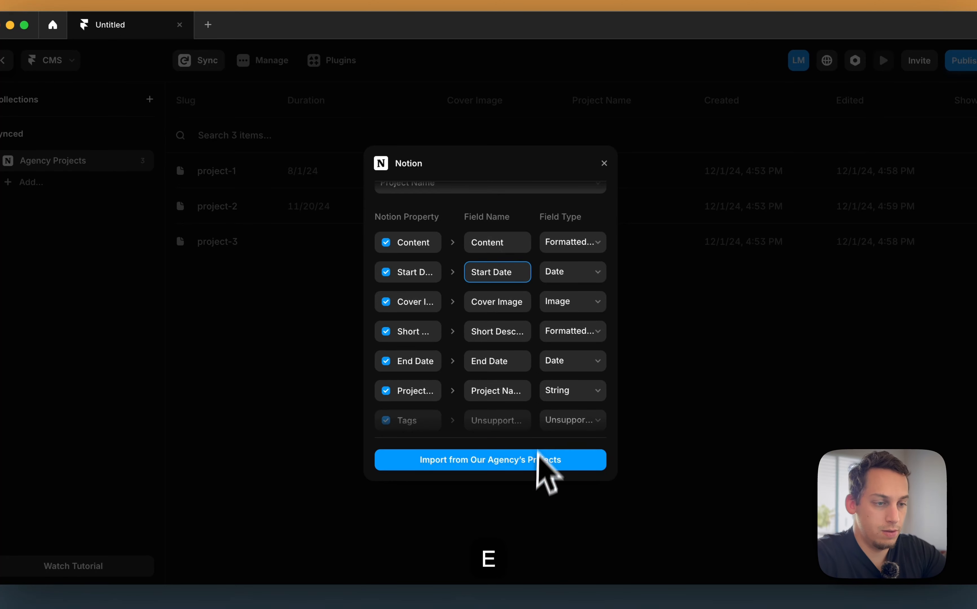
pyautogui.click(525, 466)
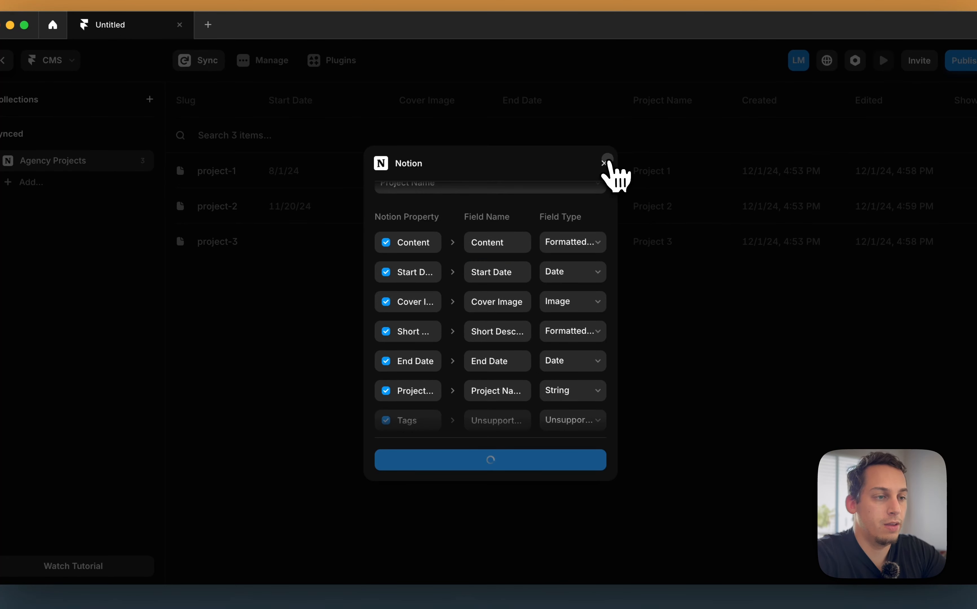
pyautogui.click(604, 163)
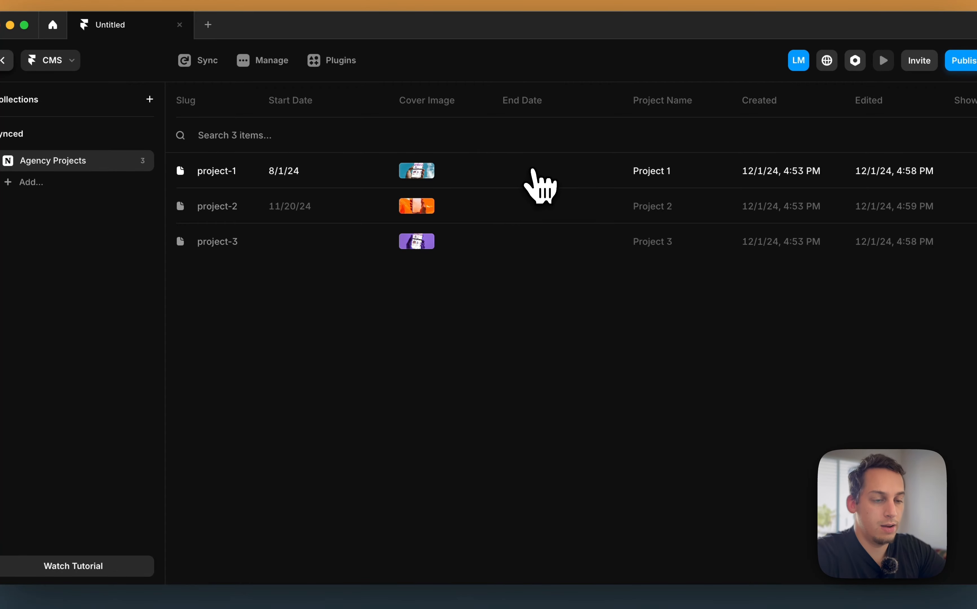
# Examine the synced Start Date and End Date columns in the CMS collection
pyautogui.click(244, 115)
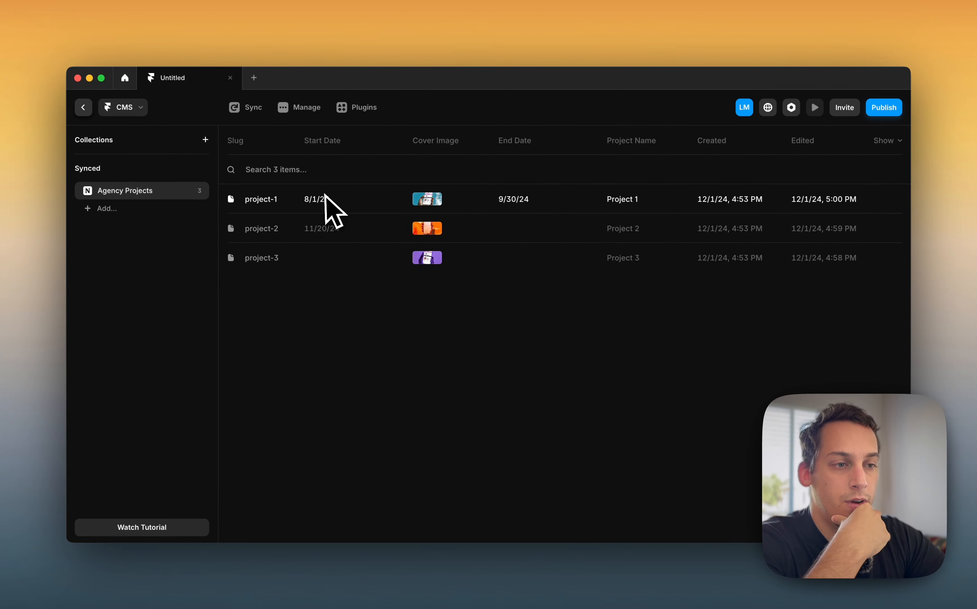
pyautogui.click(515, 140)
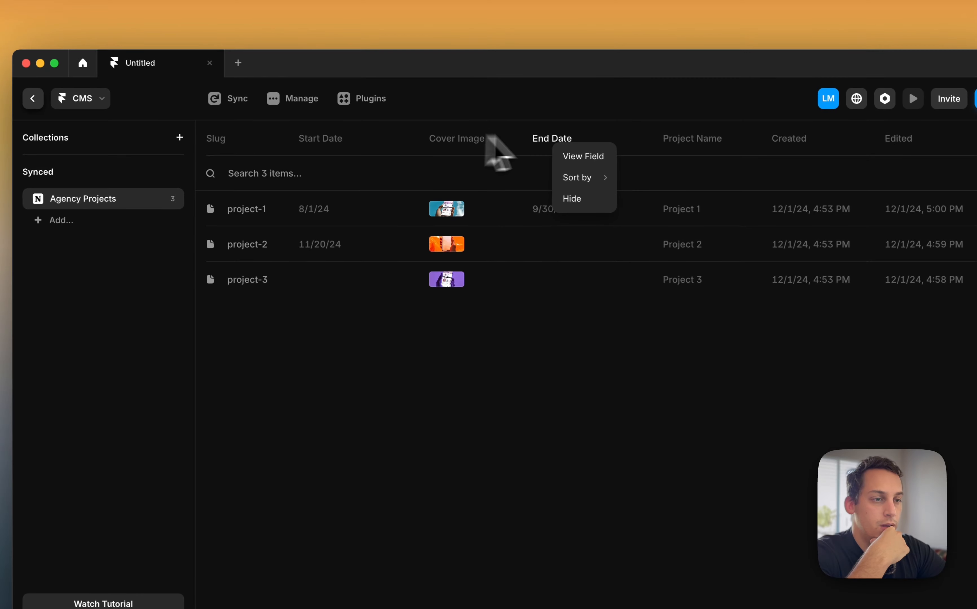
pyautogui.click(488, 135)
# Review the Notion plugin's field mapping and slug field, keeping Project Name, and close it without importing
pyautogui.click(297, 100)
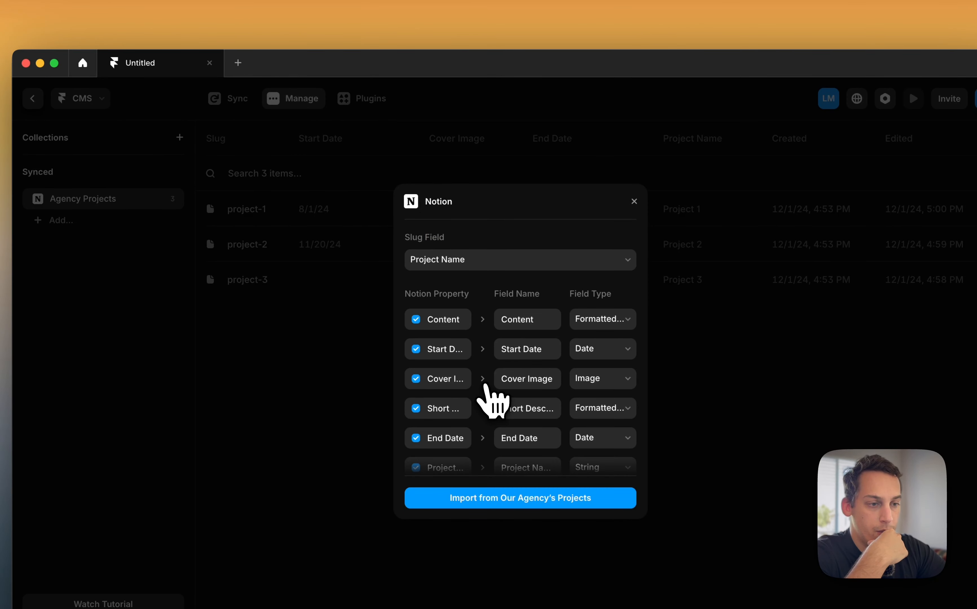
pyautogui.click(413, 607)
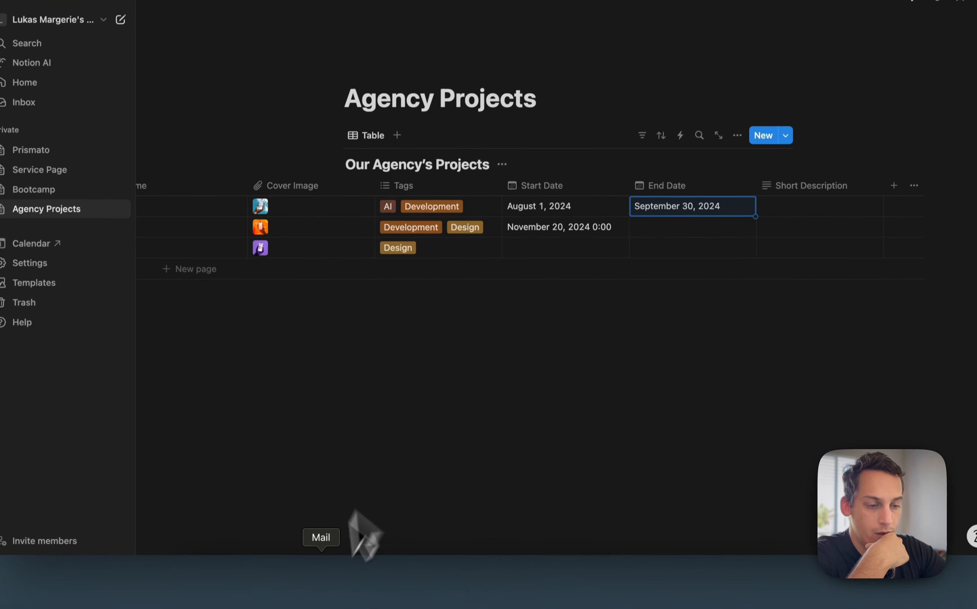
pyautogui.click(546, 571)
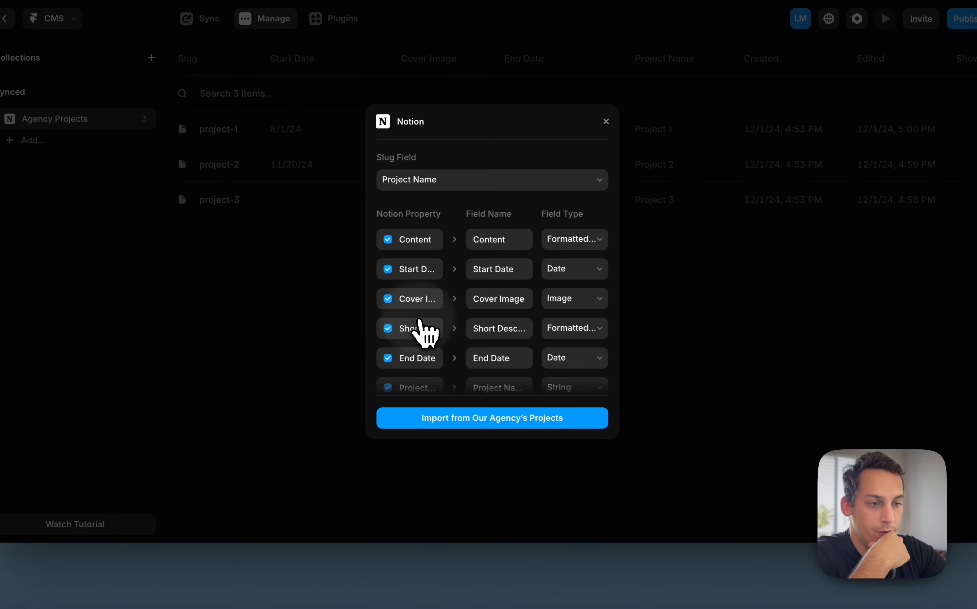
pyautogui.scroll(-1, 420, 308)
pyautogui.scroll(-2, 423, 314)
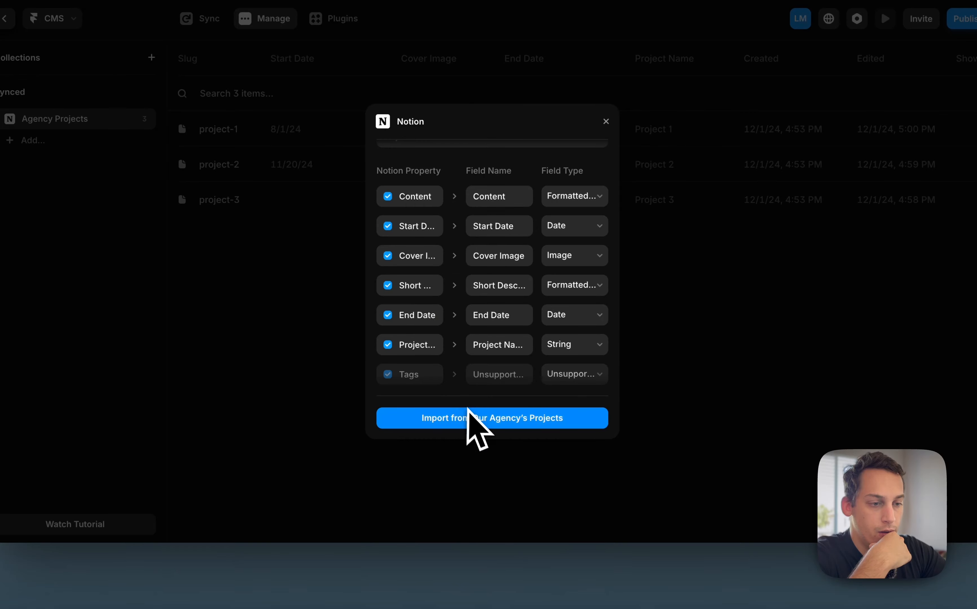
pyautogui.scroll(2, 612, 210)
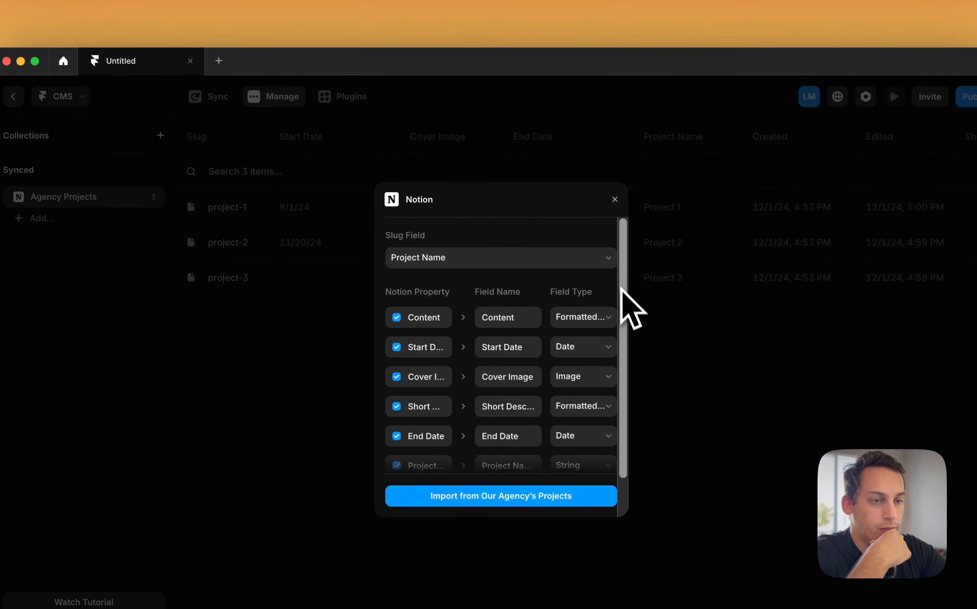
pyautogui.click(602, 258)
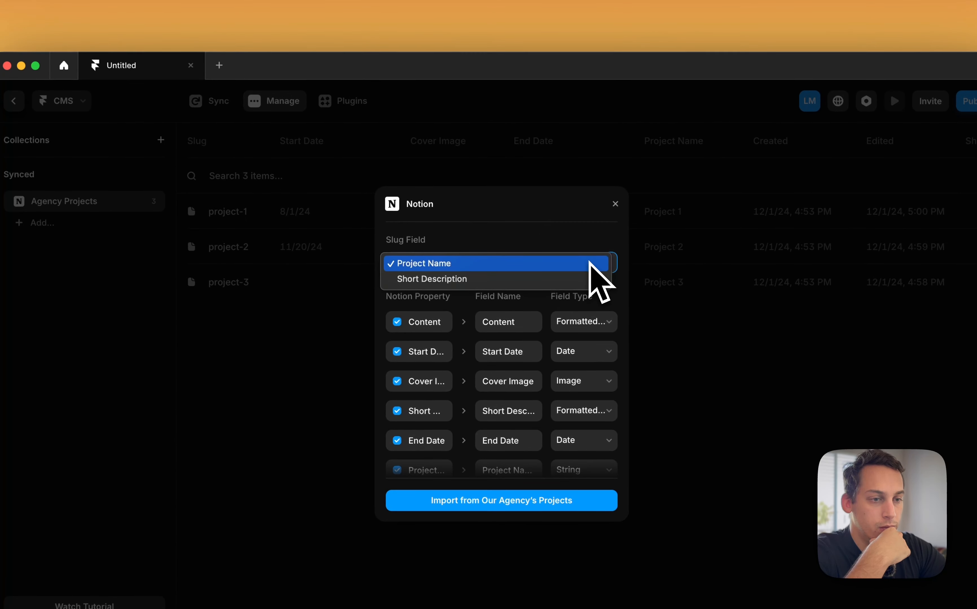
pyautogui.click(589, 257)
pyautogui.click(613, 204)
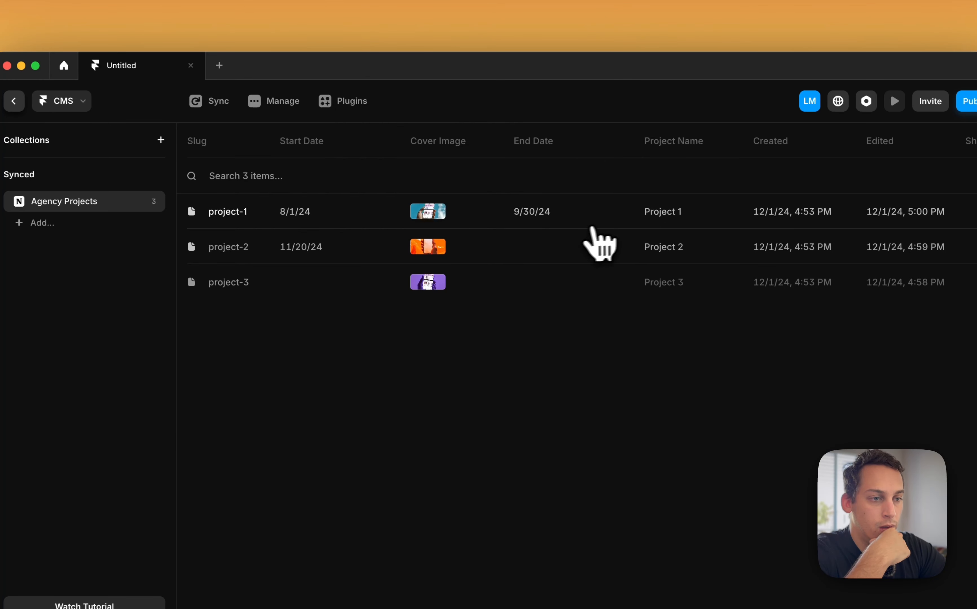
# Open the project-1 item, then reopen and close the Notion plugin's field mapping
pyautogui.click(508, 223)
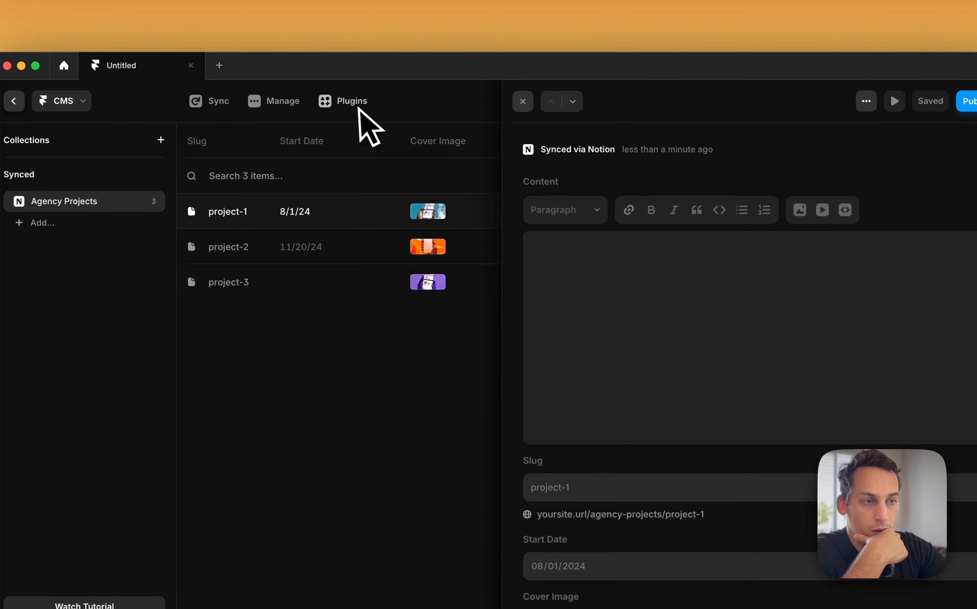
pyautogui.click(287, 105)
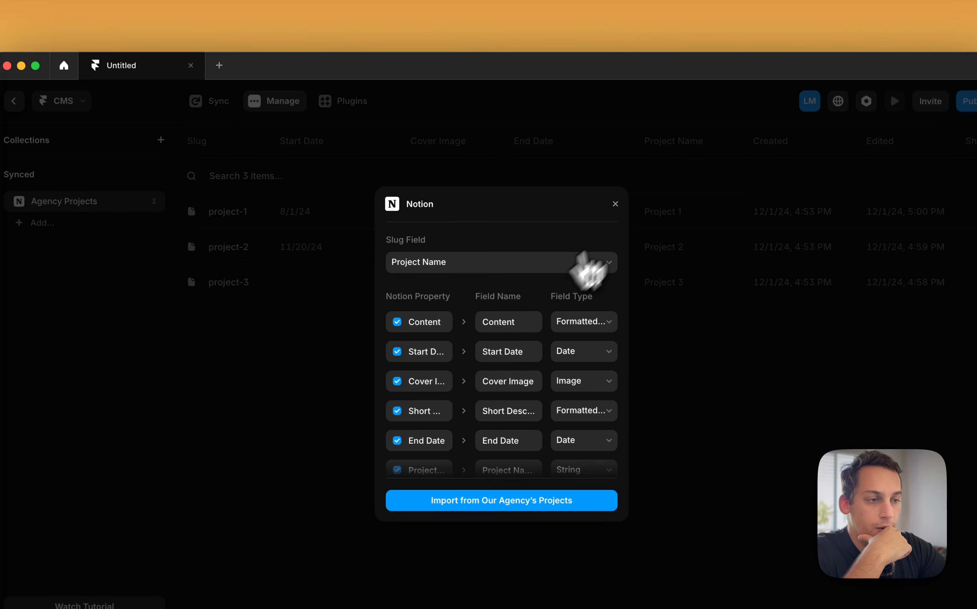
pyautogui.click(614, 204)
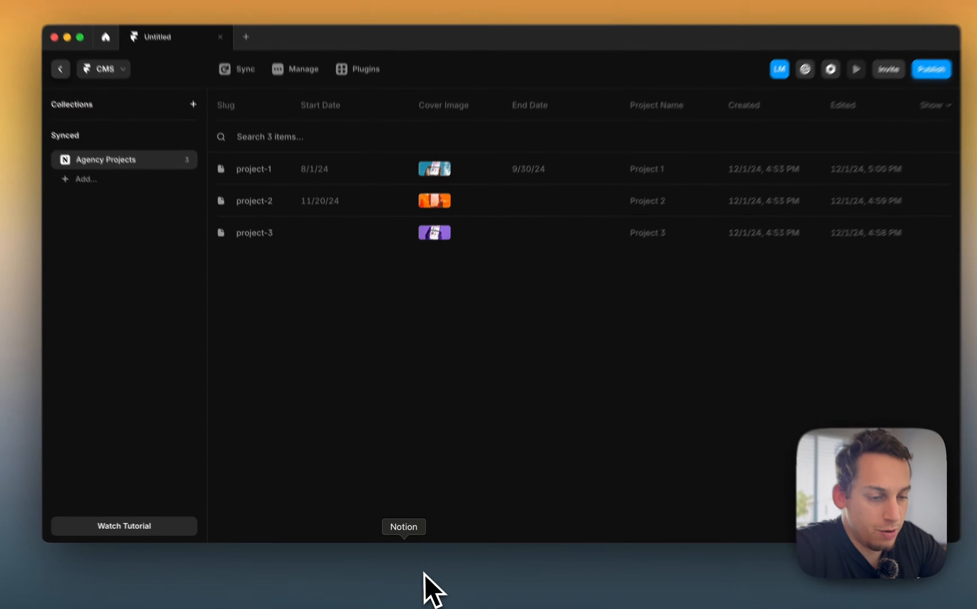
# Switch to Notion and bring the far end of the Agency Projects table into view
pyautogui.click(423, 572)
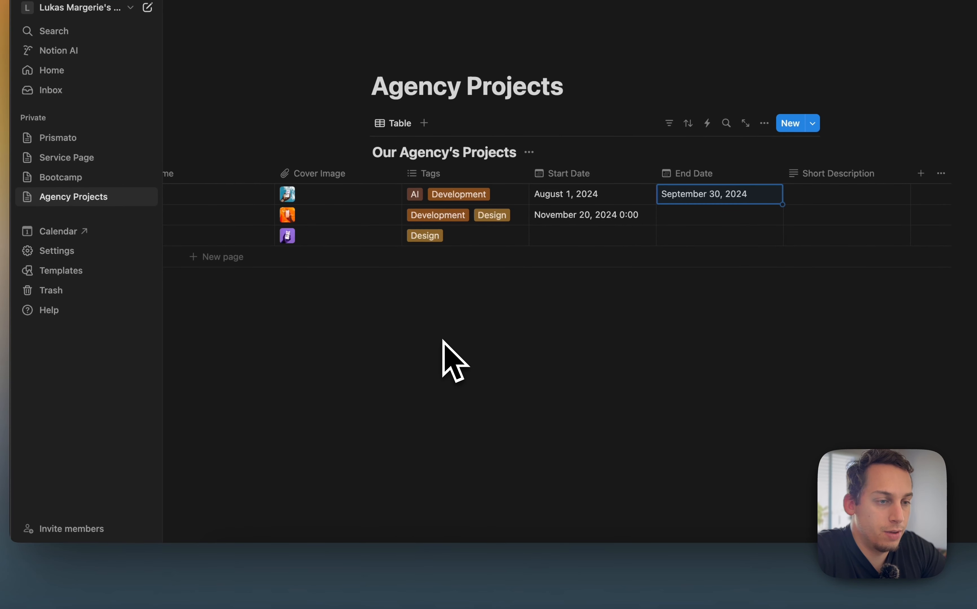
pyautogui.hscroll(-4, 441, 278)
pyautogui.hscroll(10, 436, 290)
pyautogui.hscroll(-10, 431, 290)
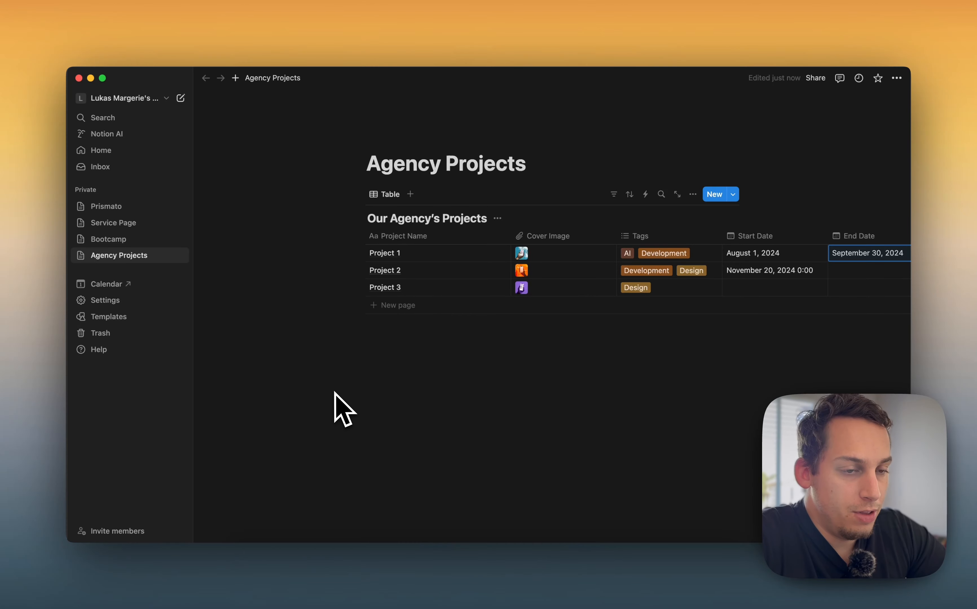
pyautogui.hscroll(10, 514, 288)
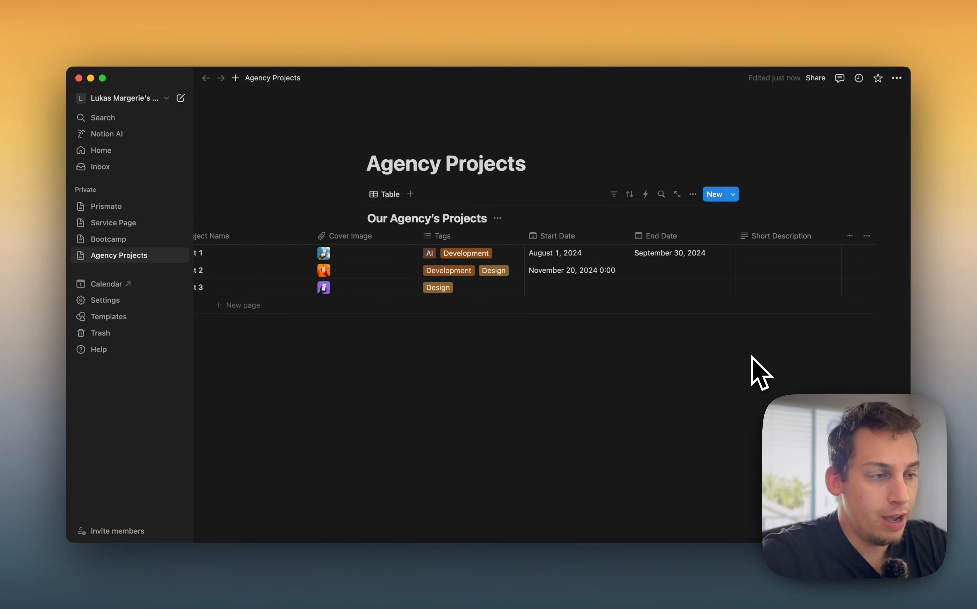
# Add the suggested Budget number property to the table and show it as a ring
pyautogui.click(849, 235)
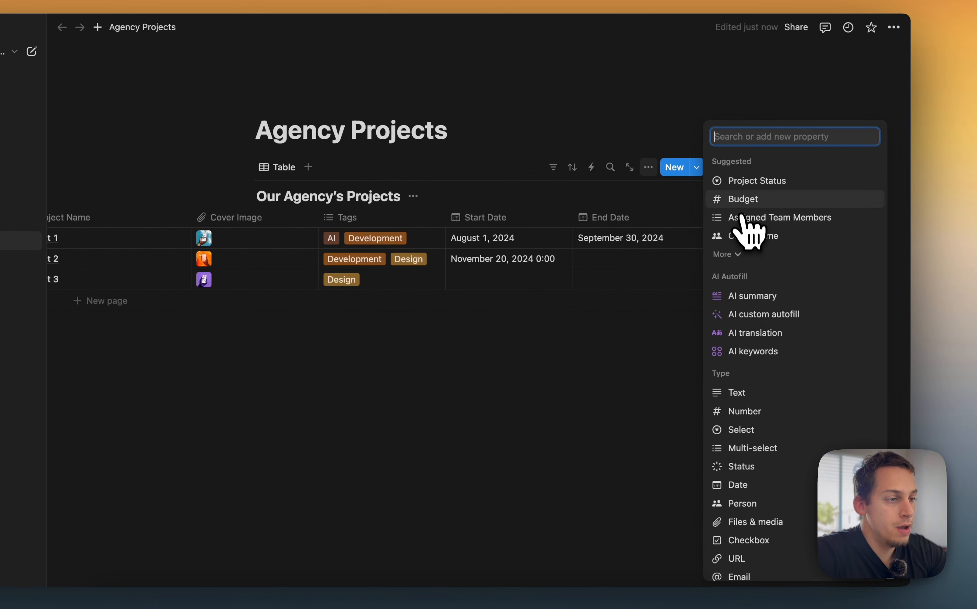
pyautogui.click(740, 206)
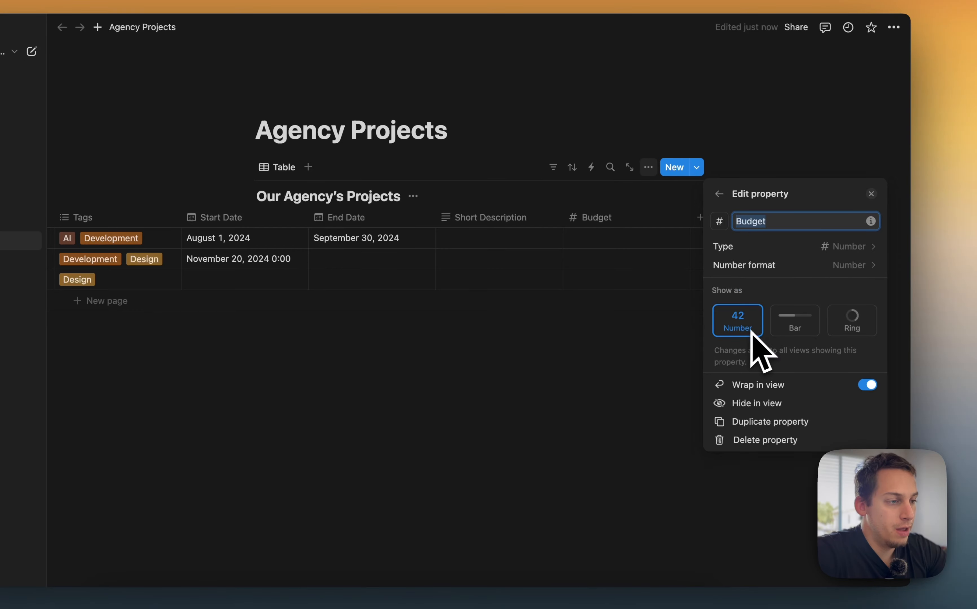
pyautogui.click(799, 331)
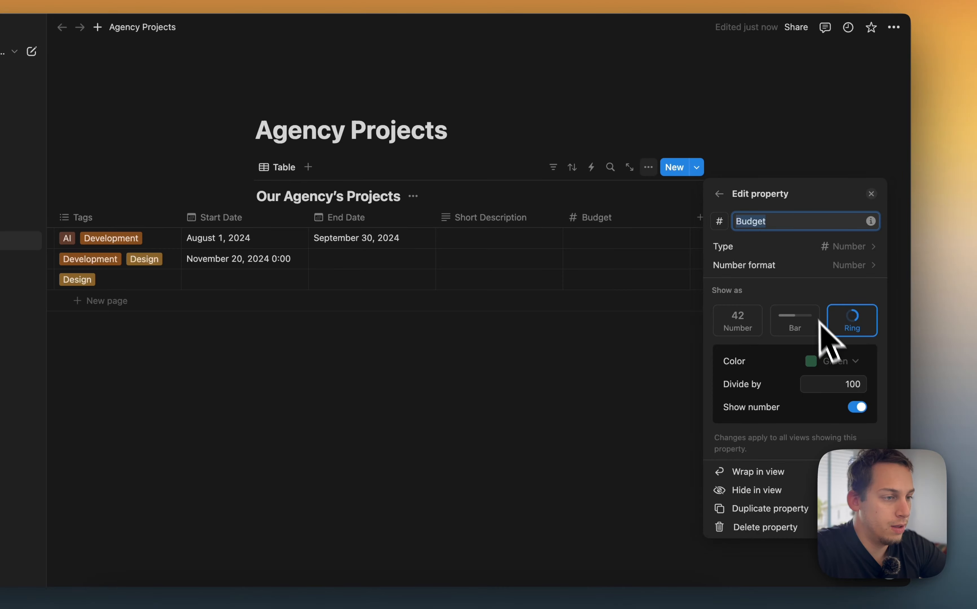
pyautogui.click(854, 254)
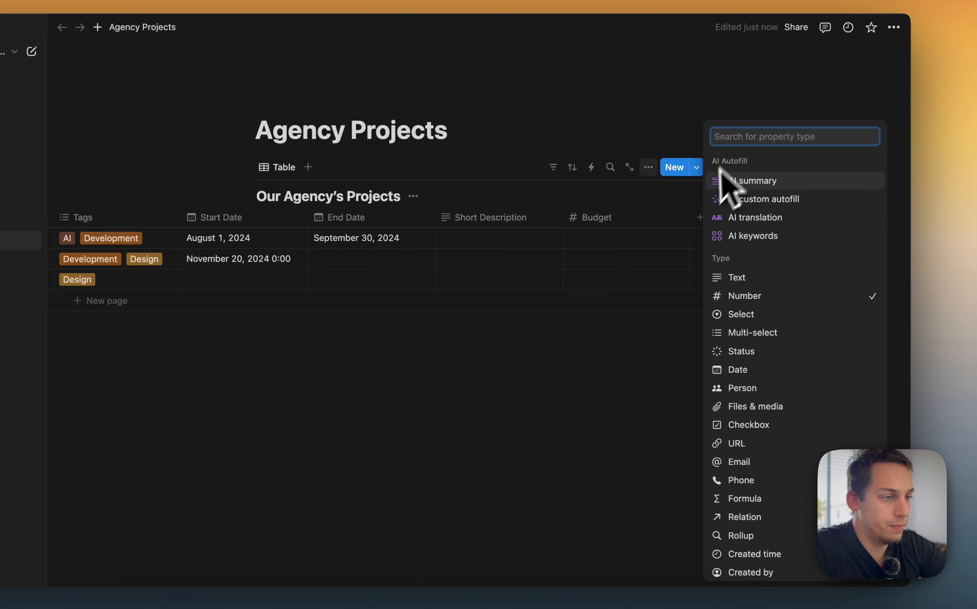
pyautogui.click(675, 303)
# Reconfigure Budget to display as a ring and enter 59 as Project 1's budget
pyautogui.click(635, 218)
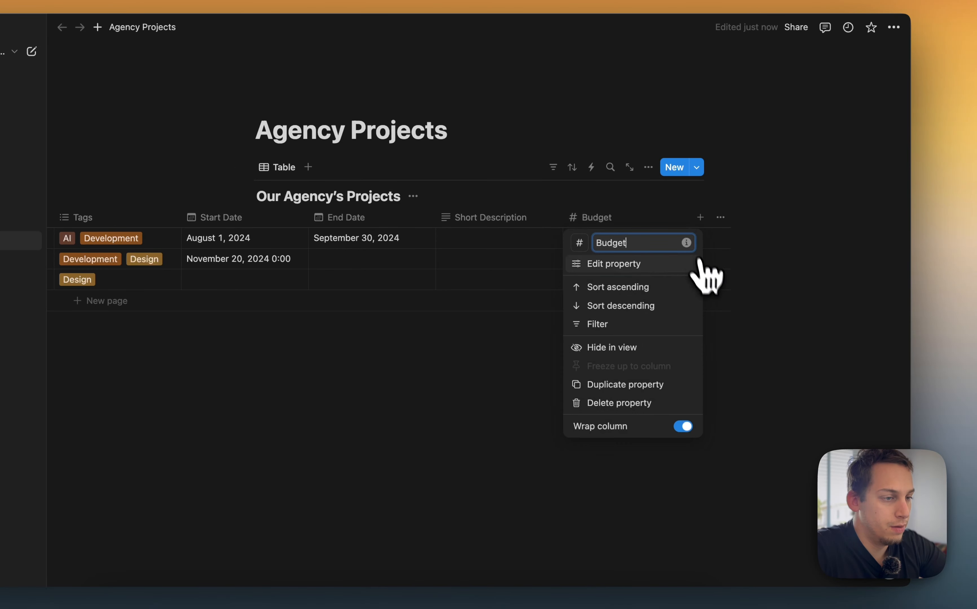
pyautogui.click(654, 262)
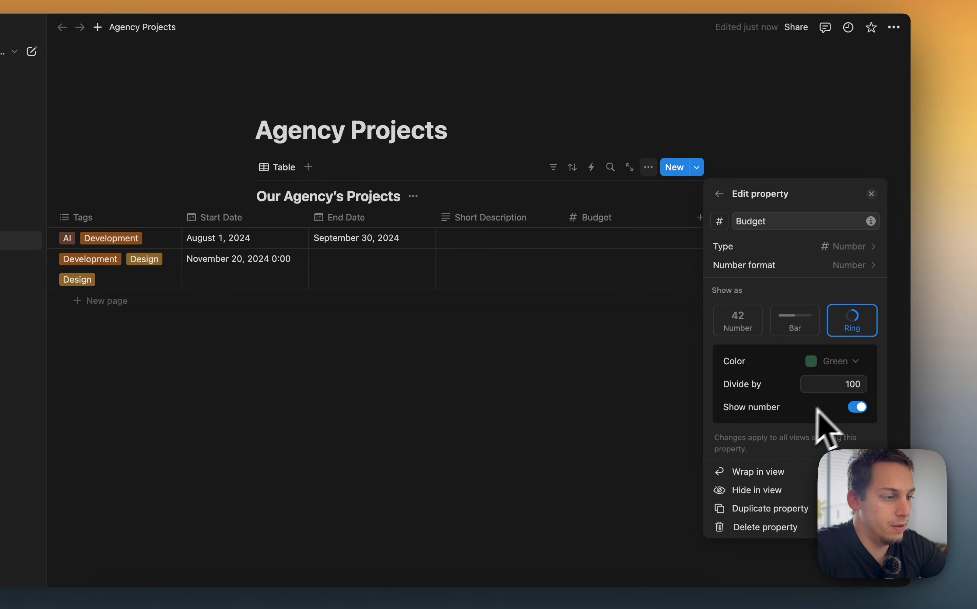
pyautogui.click(741, 325)
pyautogui.click(841, 318)
pyautogui.click(609, 248)
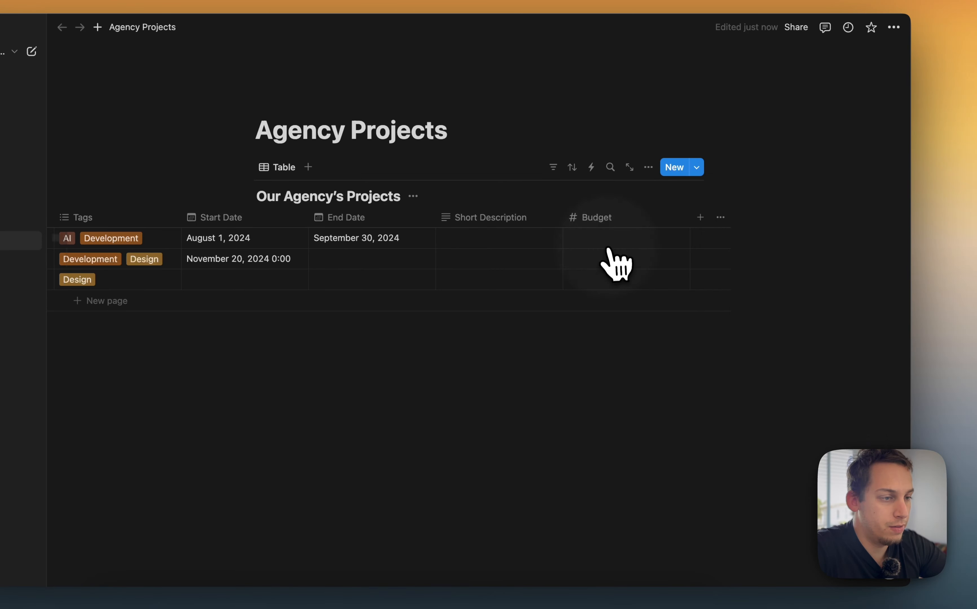
pyautogui.click(612, 240)
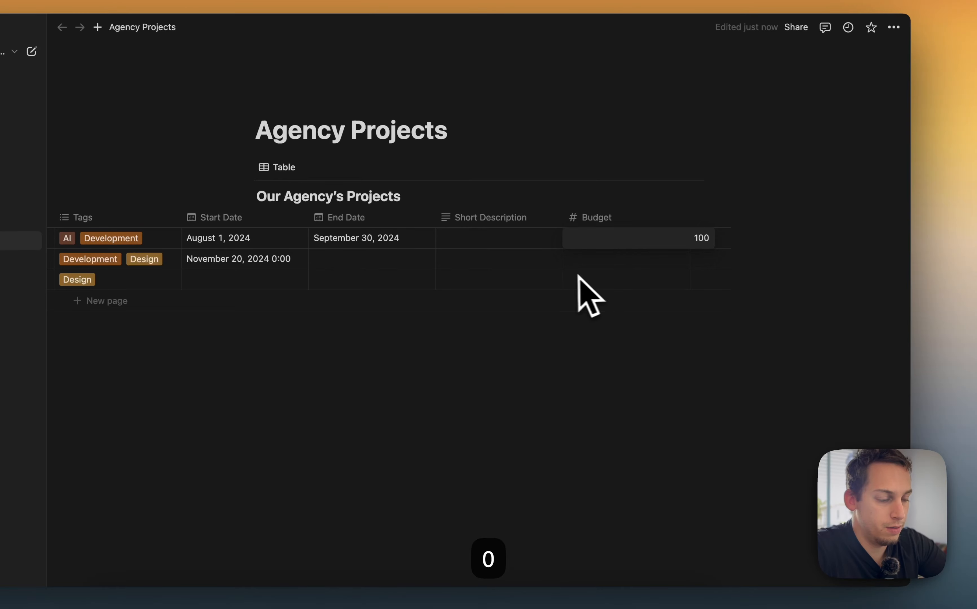
pyautogui.write('59')
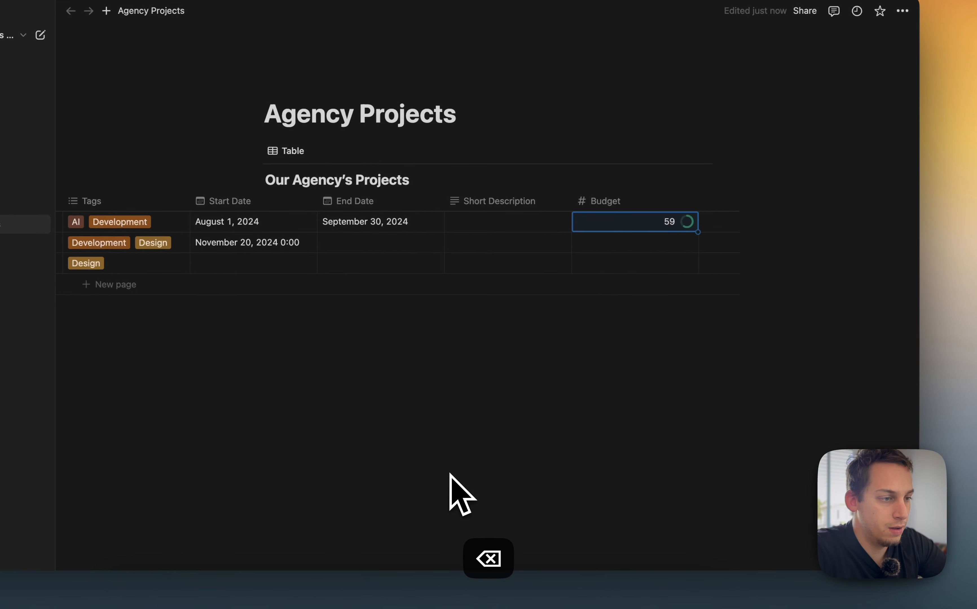
# Switch the Budget property's display back to a plain number
pyautogui.click(631, 239)
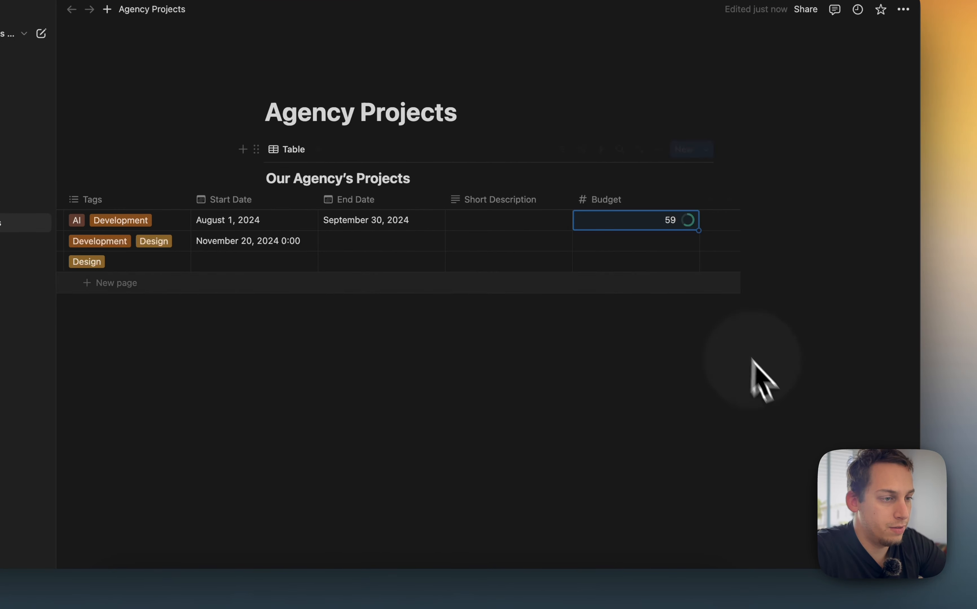
pyautogui.click(636, 203)
pyautogui.click(757, 316)
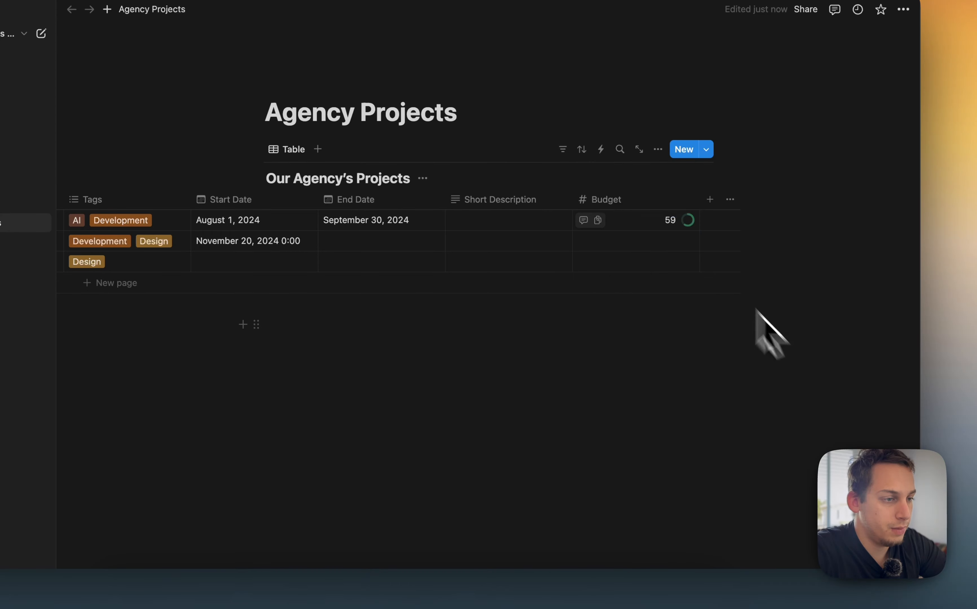
pyautogui.click(667, 222)
pyautogui.click(630, 201)
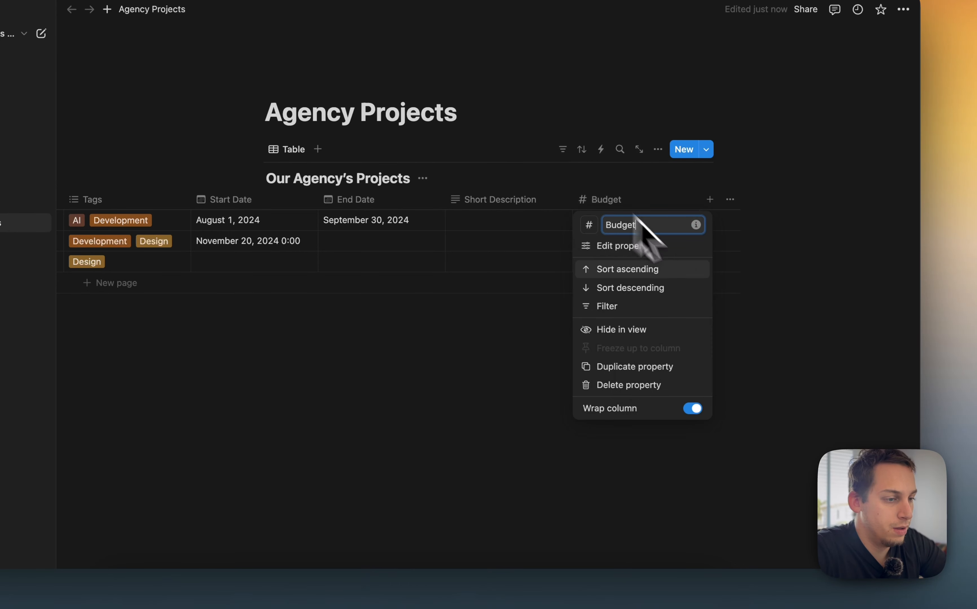
pyautogui.click(658, 247)
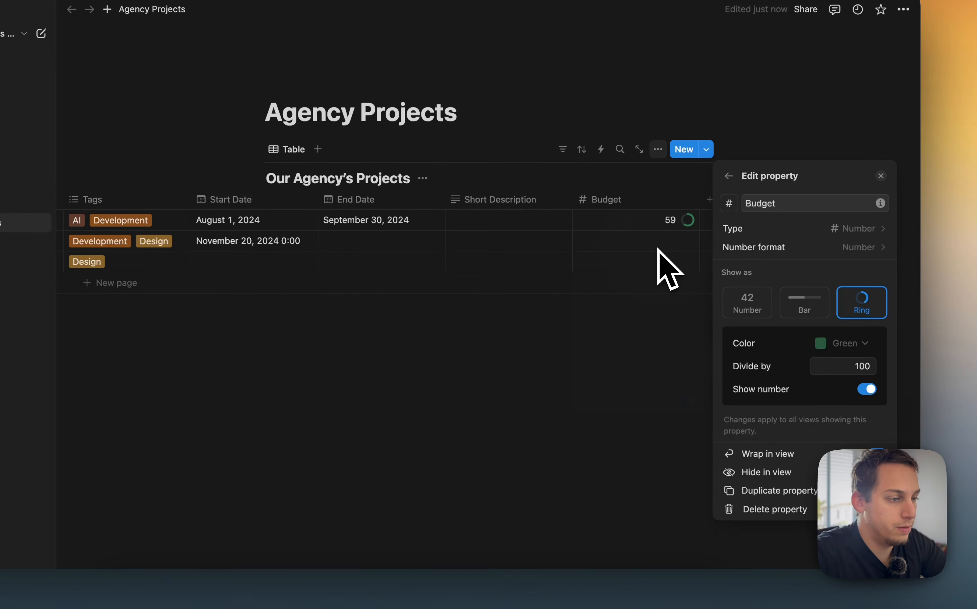
pyautogui.click(748, 303)
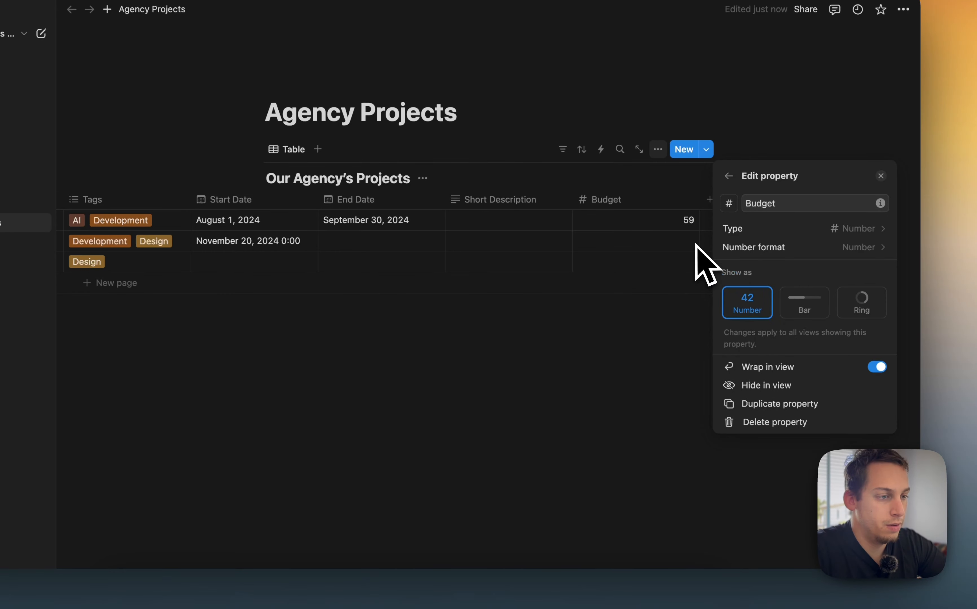
pyautogui.click(684, 233)
pyautogui.click(692, 222)
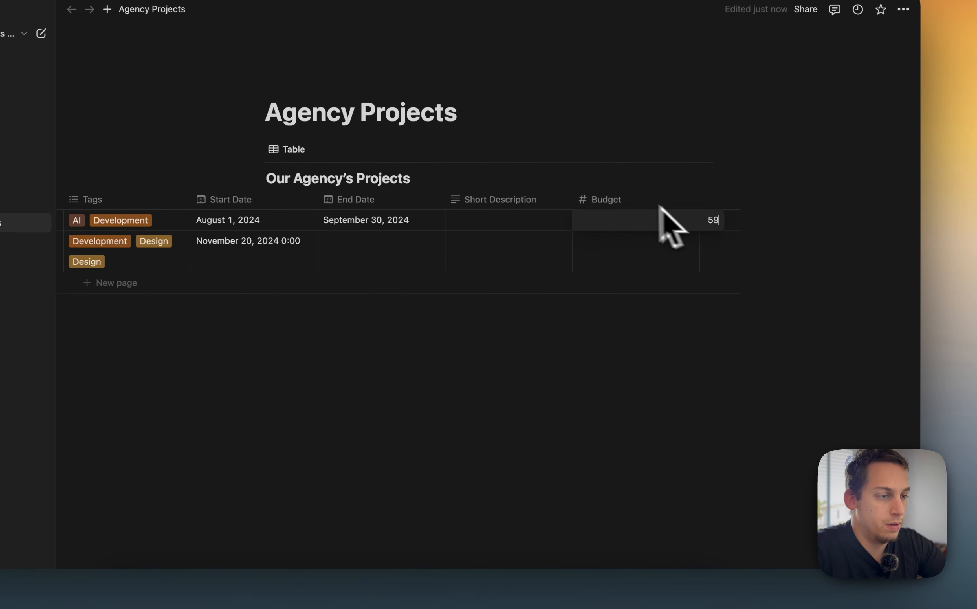
# Open the Budget property's settings and browse its icon options without changing anything
pyautogui.click(630, 198)
pyautogui.click(633, 247)
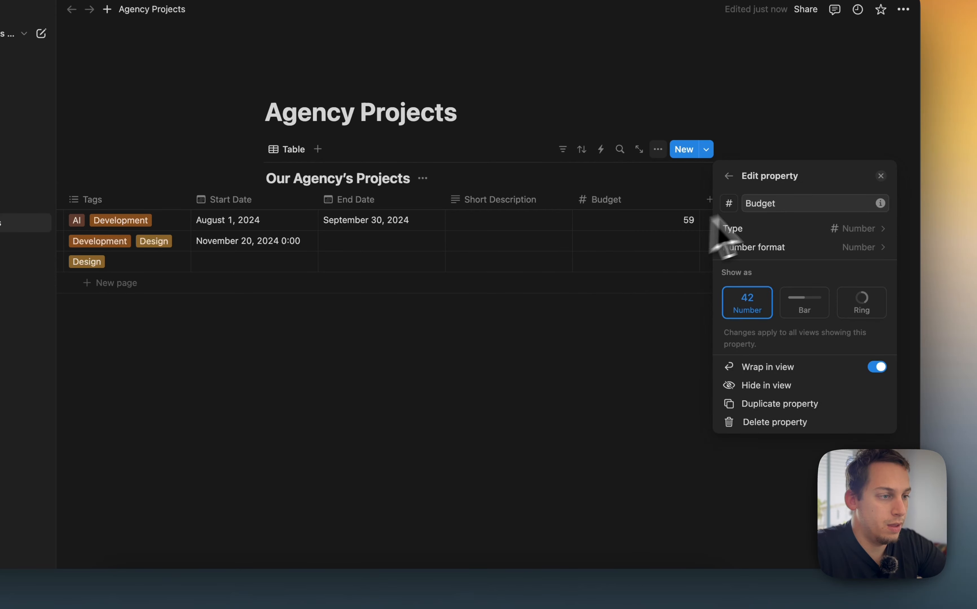
pyautogui.click(728, 203)
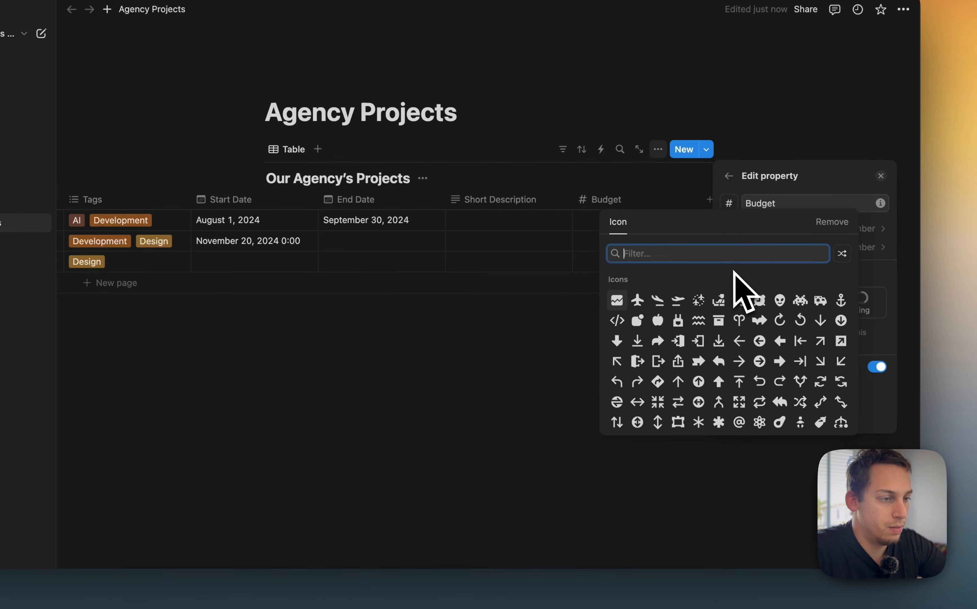
pyautogui.click(858, 96)
pyautogui.click(677, 195)
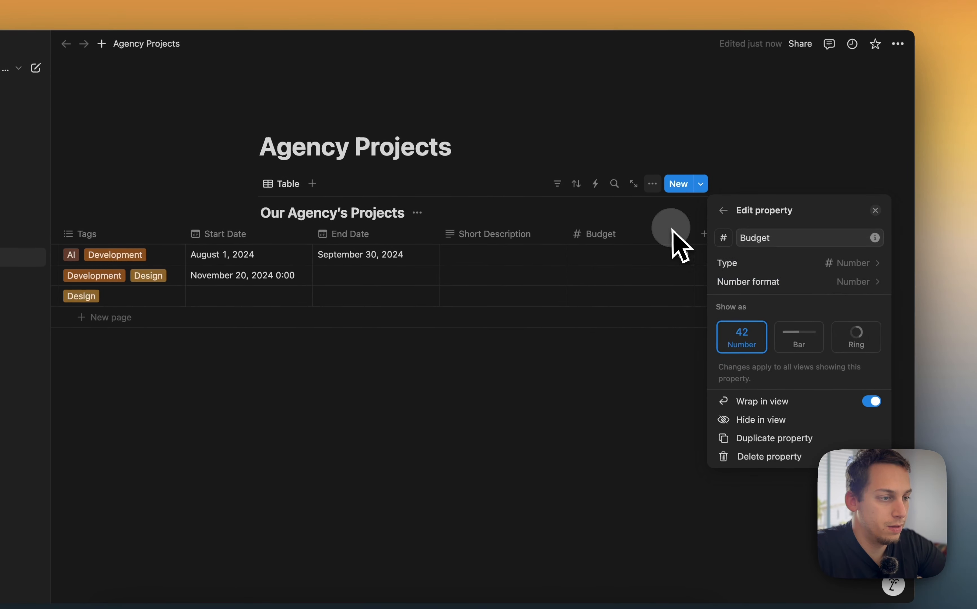
# Delete the Budget property from the table
pyautogui.click(676, 239)
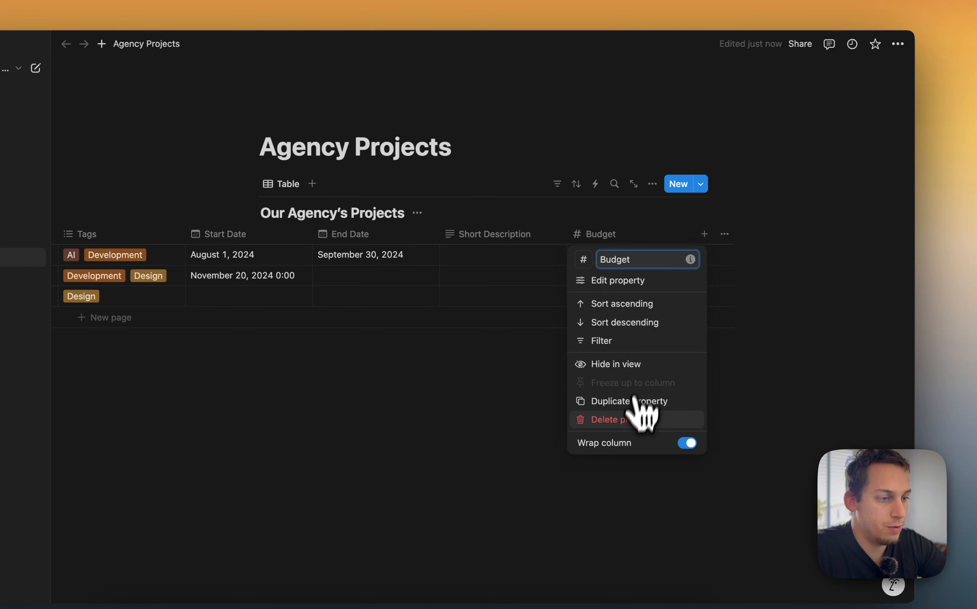
pyautogui.click(629, 415)
pyautogui.click(482, 322)
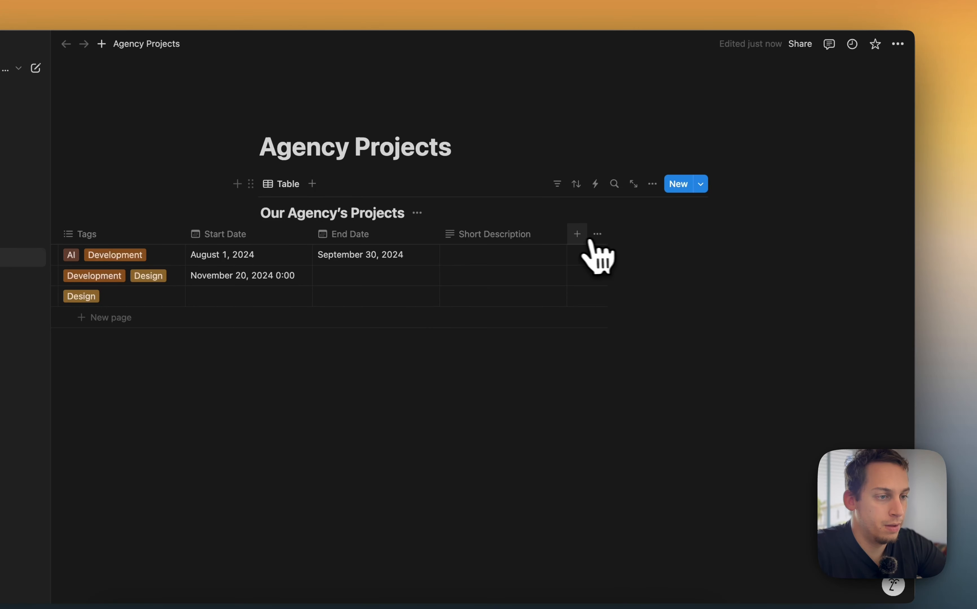
# Open the new-property menu and search it for currency and mode related property options
pyautogui.click(577, 234)
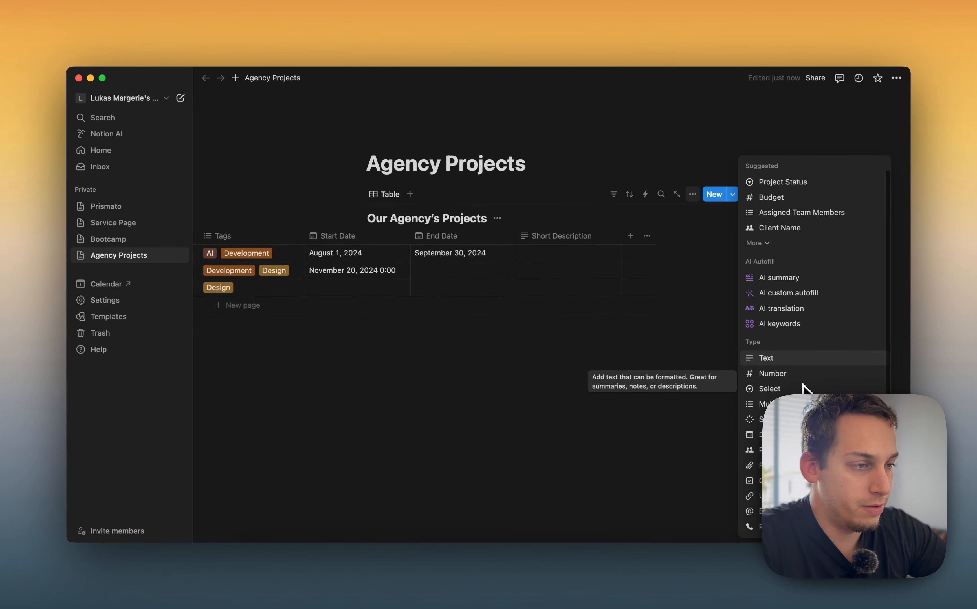
pyautogui.write('curre')
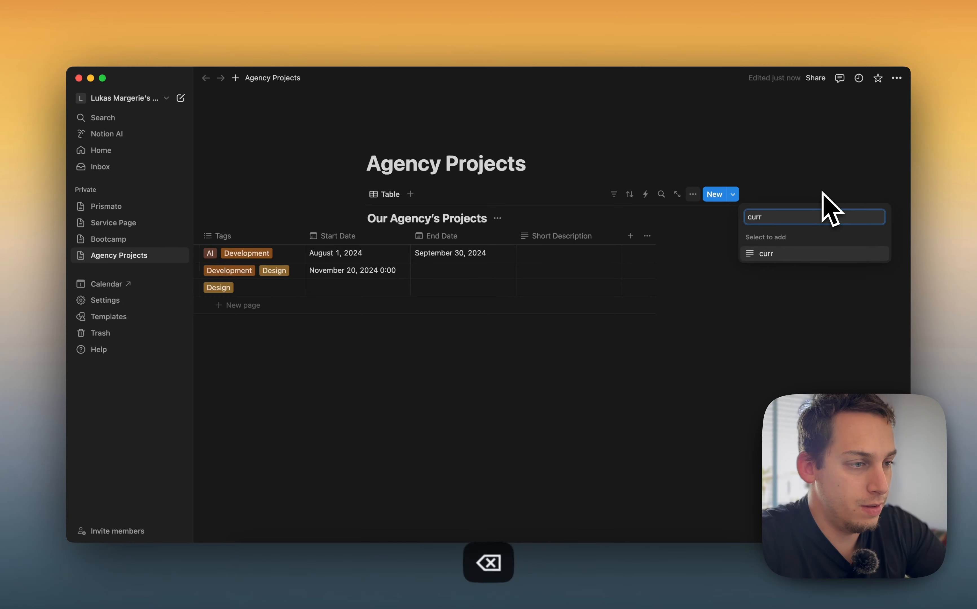
pyautogui.press('BackSpace')
pyautogui.press('BackSpace')
pyautogui.press('BackSpace')
pyautogui.press('BackSpace')
pyautogui.write('mod')
pyautogui.press('BackSpace')
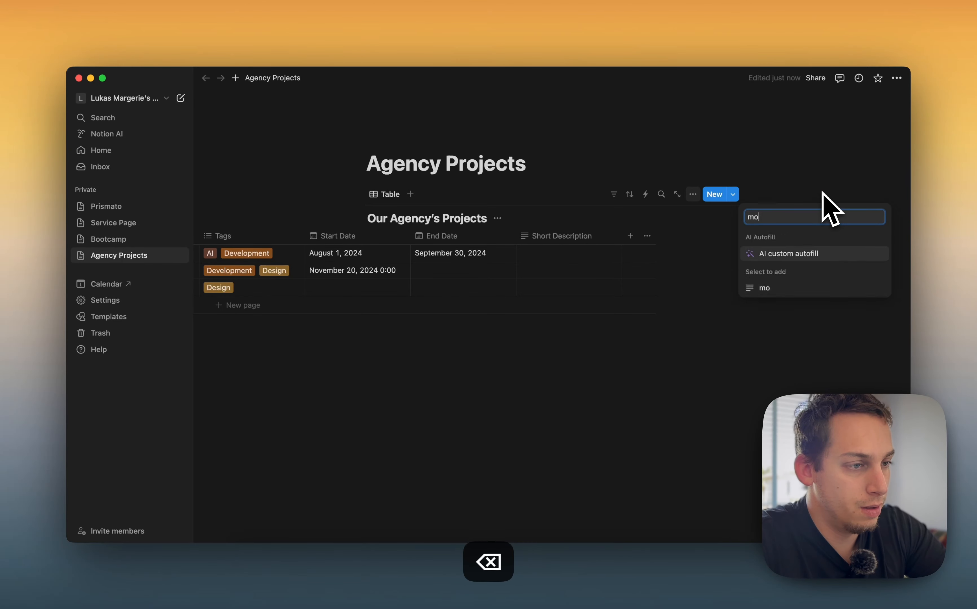
pyautogui.press('BackSpace')
pyautogui.press('BackSpace')
pyautogui.scroll(-2, 806, 359)
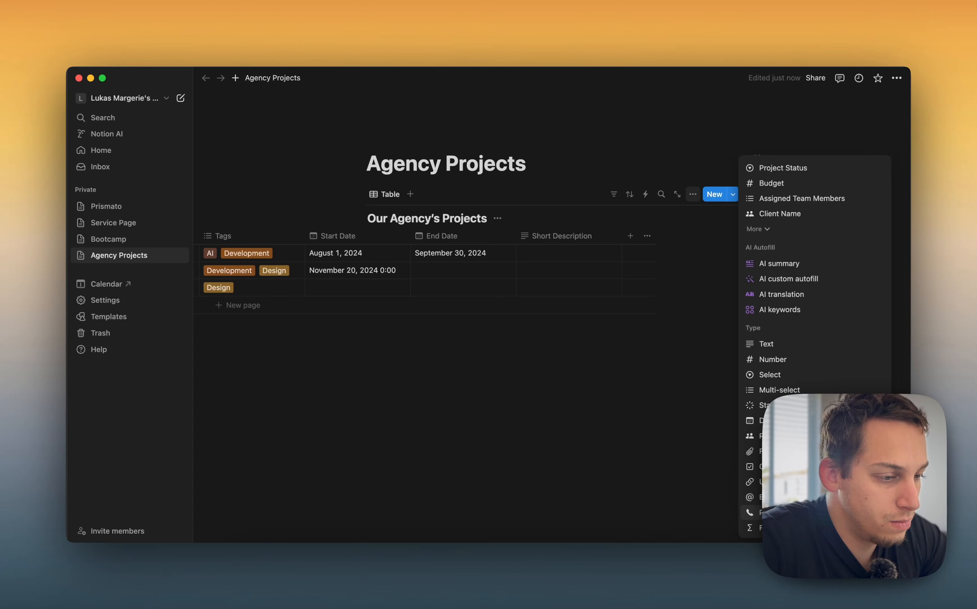
pyautogui.scroll(2, 789, 451)
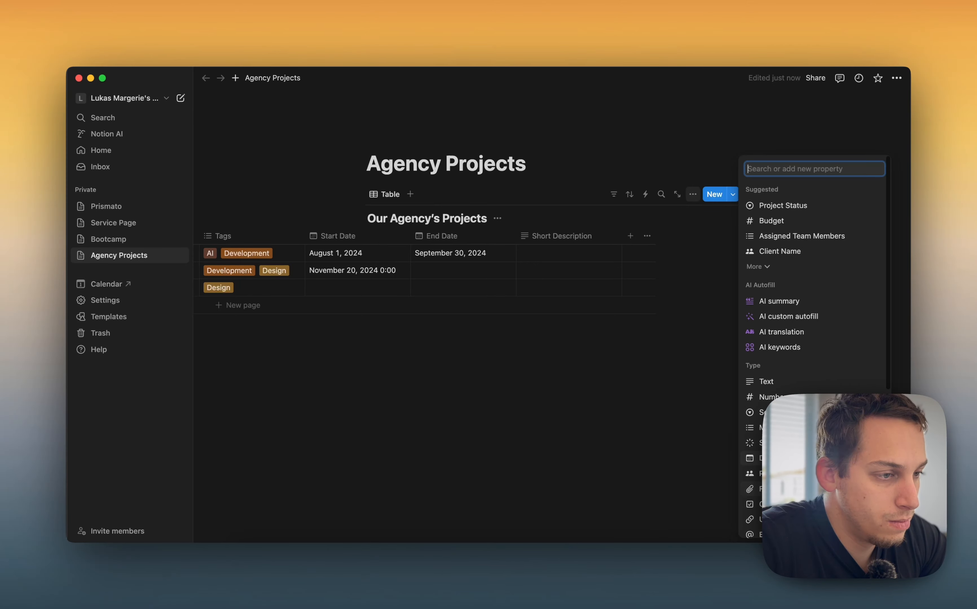
# Add the suggested Budget property again and enter budgets of 2000, 10000 and 1200 for the three projects
pyautogui.click(790, 226)
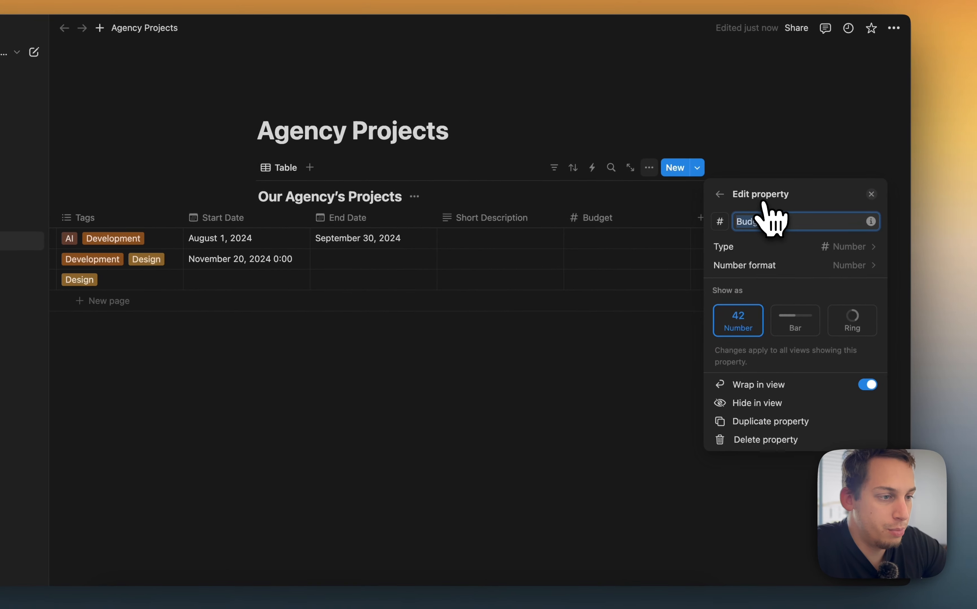
pyautogui.click(677, 256)
pyautogui.click(594, 242)
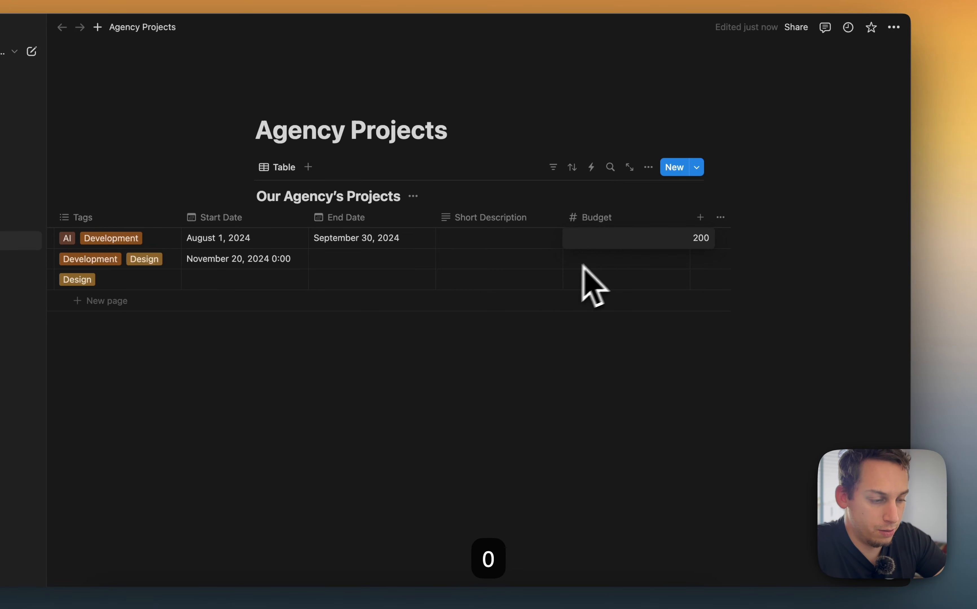
pyautogui.click(623, 266)
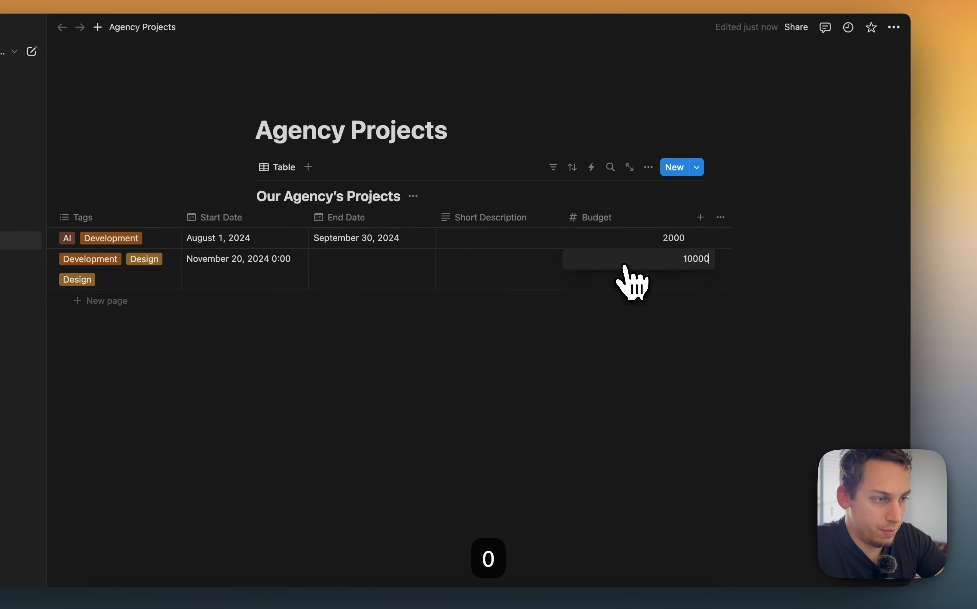
pyautogui.click(611, 281)
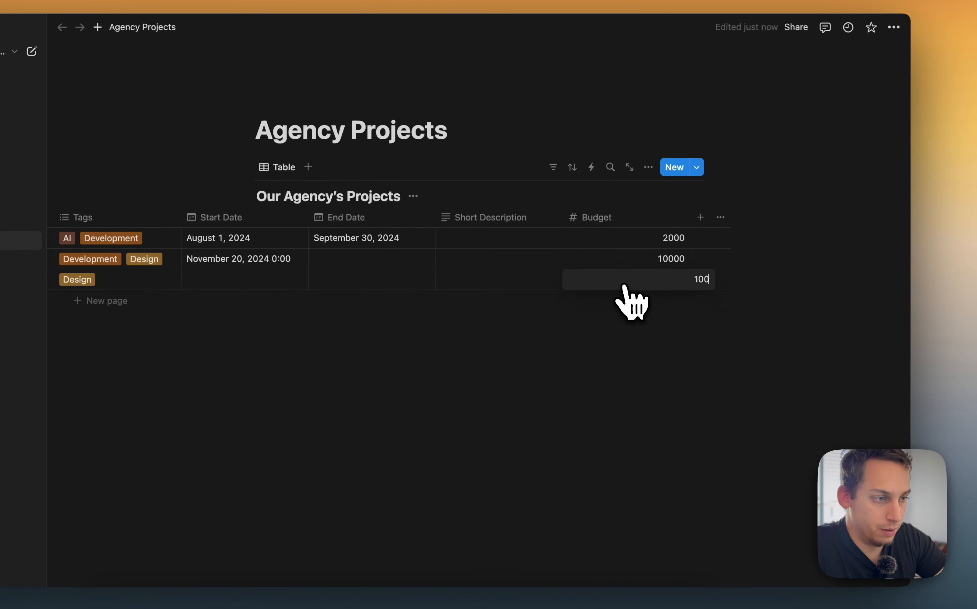
pyautogui.press('BackSpace')
pyautogui.press('BackSpace')
pyautogui.press('BackSpace')
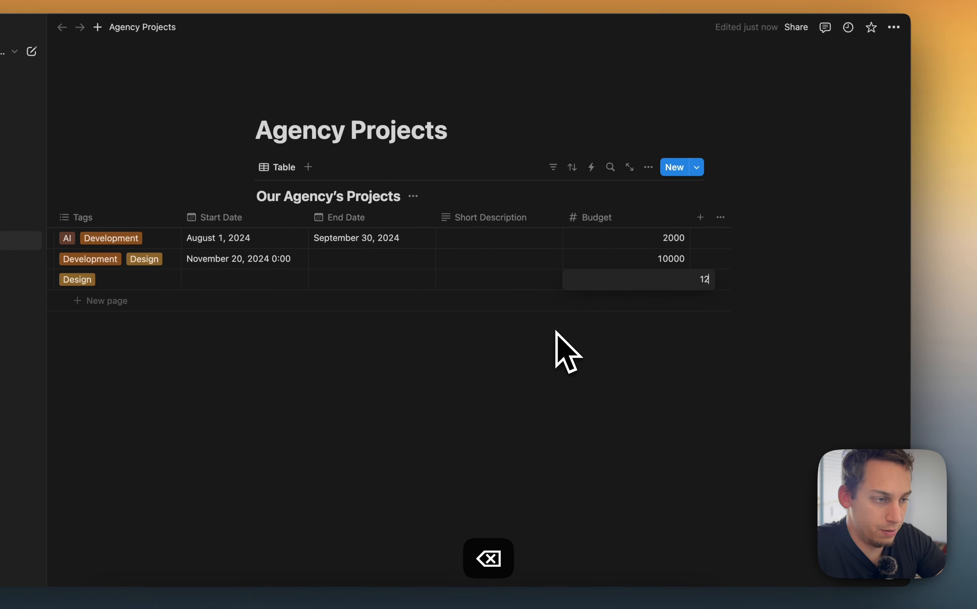
pyautogui.press('Escape')
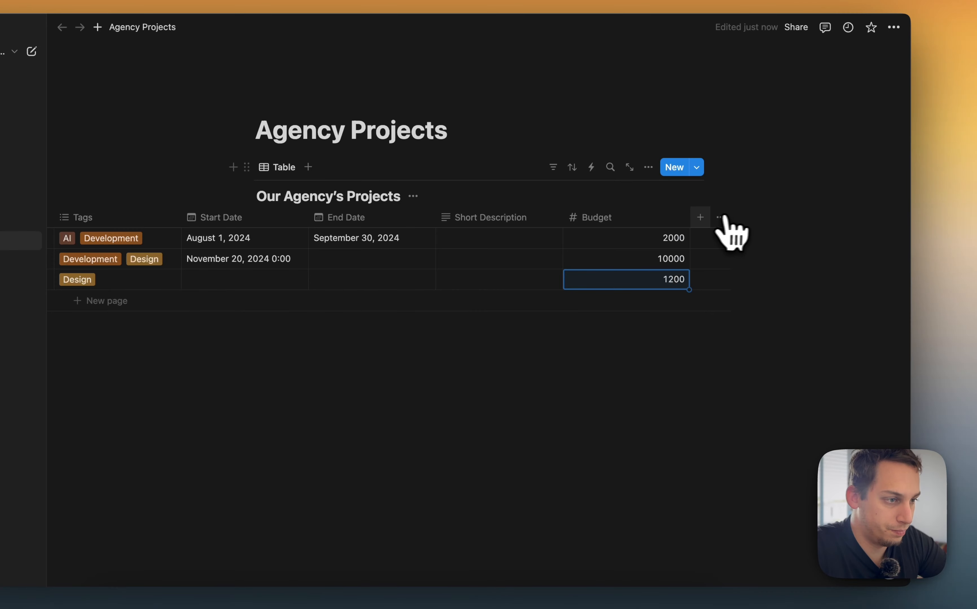
# Add a Status property to the projects table
pyautogui.click(700, 217)
pyautogui.scroll(-4, 743, 350)
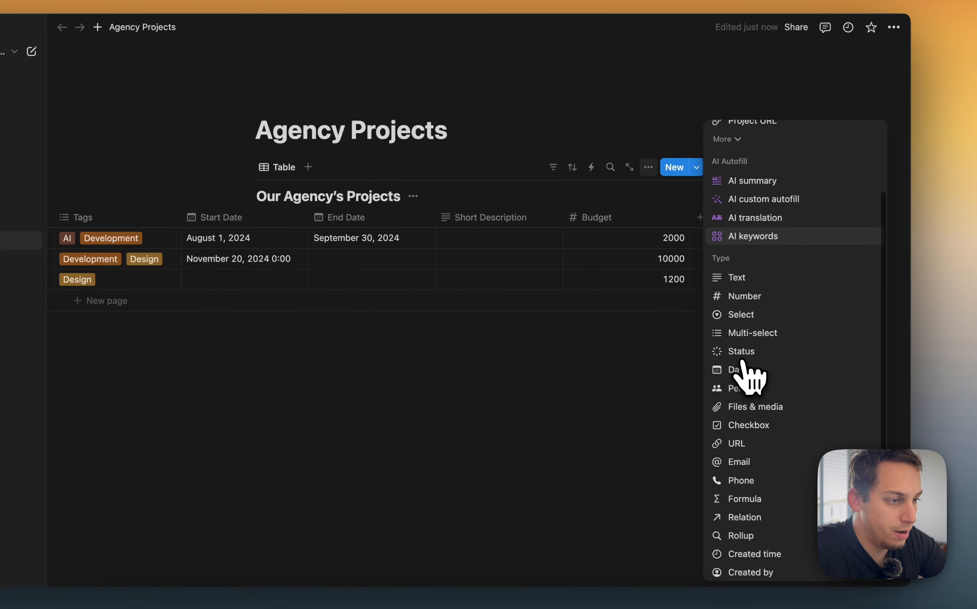
pyautogui.click(743, 352)
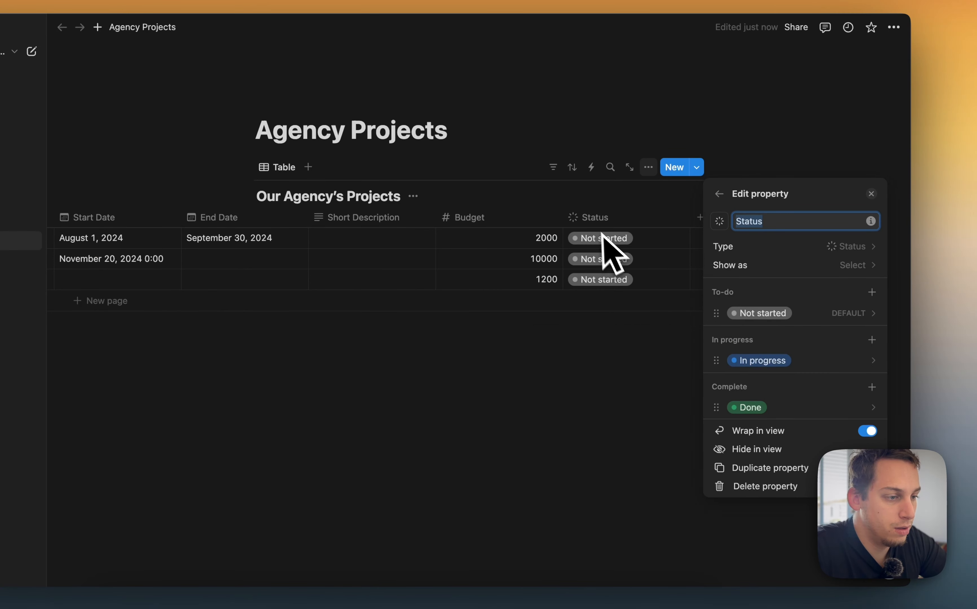
pyautogui.click(619, 245)
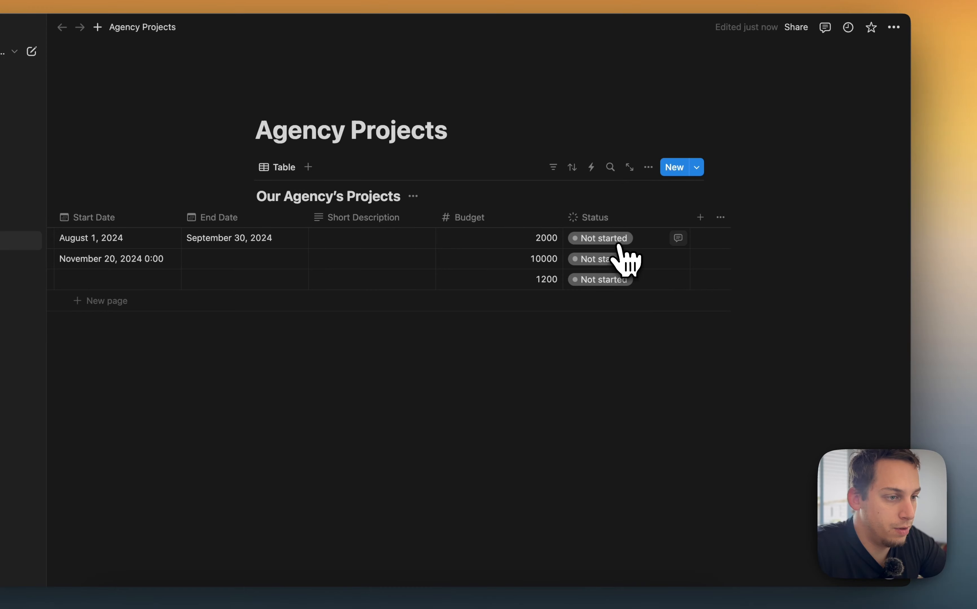
# Set the first two projects' status to Done and the third project's status to In progress
pyautogui.click(618, 241)
pyautogui.click(600, 372)
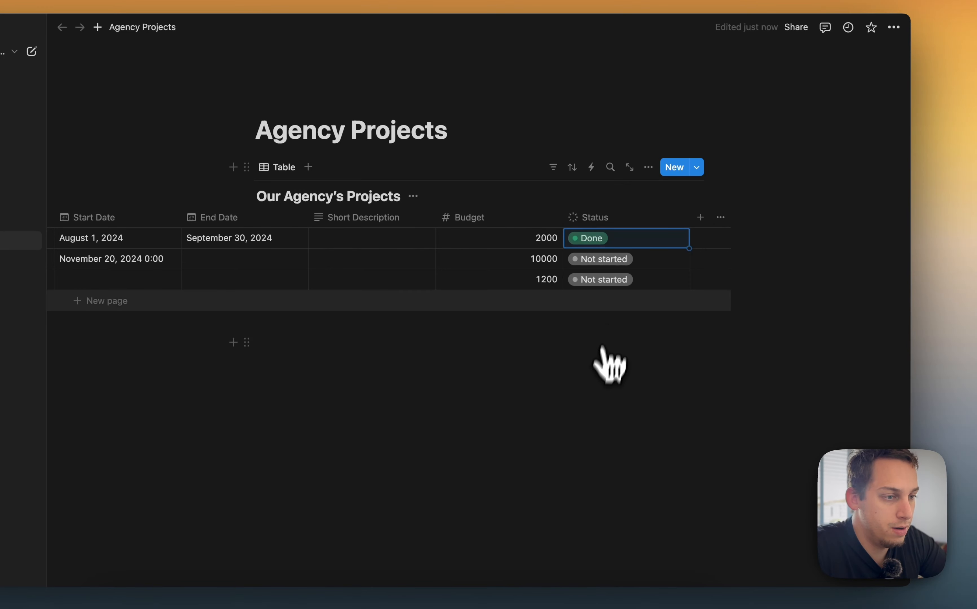
pyautogui.click(616, 261)
pyautogui.click(590, 393)
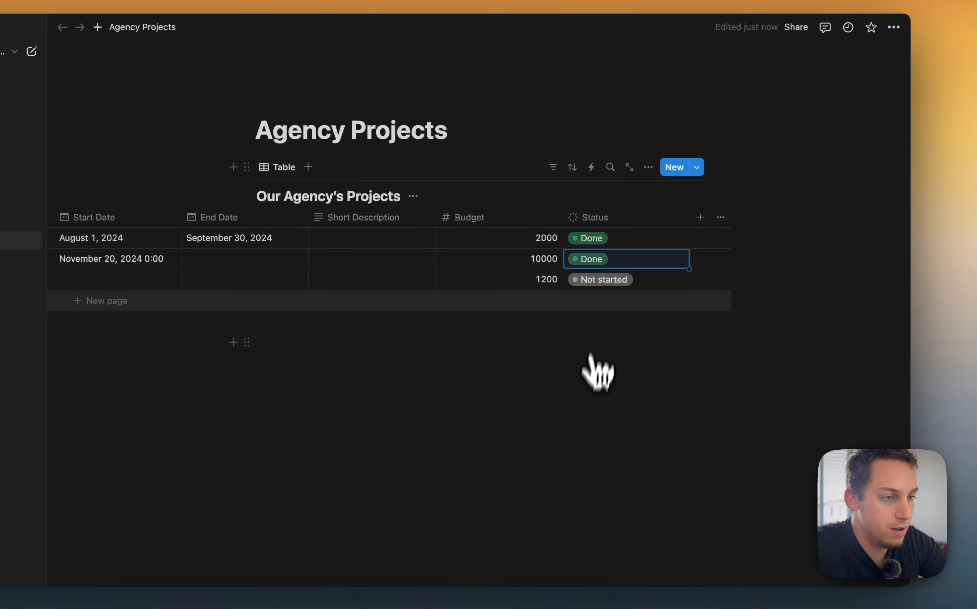
pyautogui.click(604, 279)
pyautogui.click(618, 366)
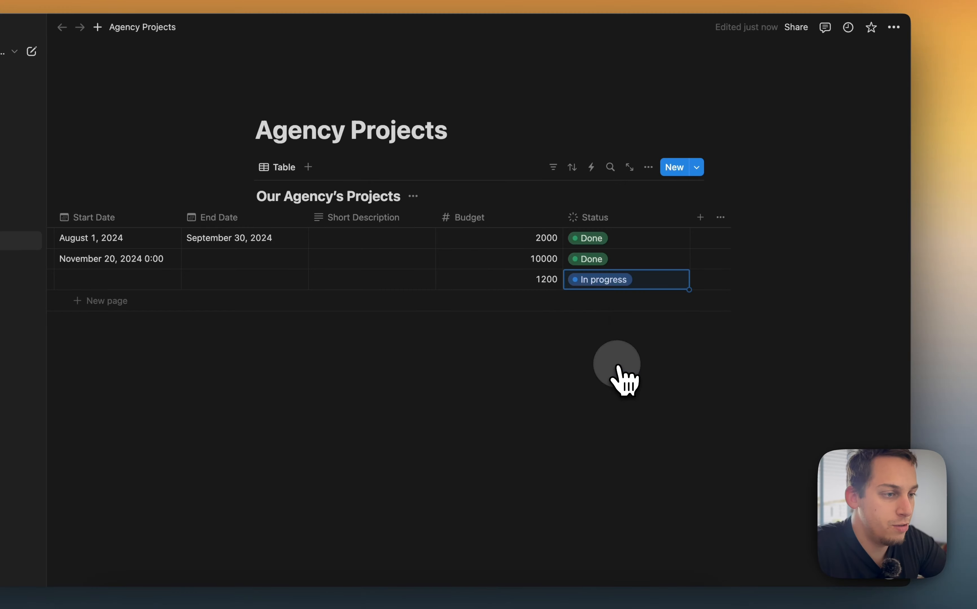
# Add a Created time property and undo the addition
pyautogui.click(700, 217)
pyautogui.scroll(-5, 745, 429)
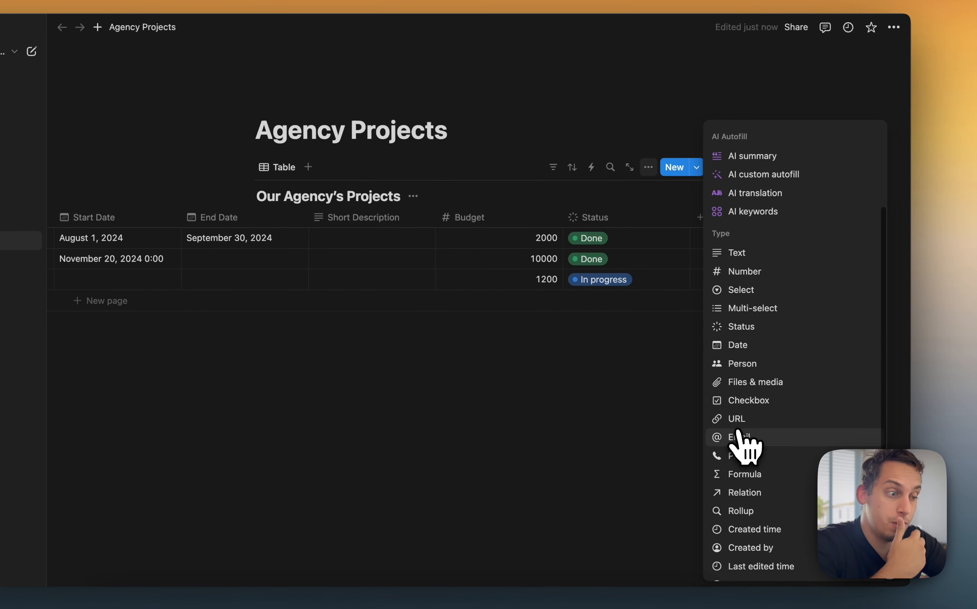
pyautogui.scroll(-3, 733, 435)
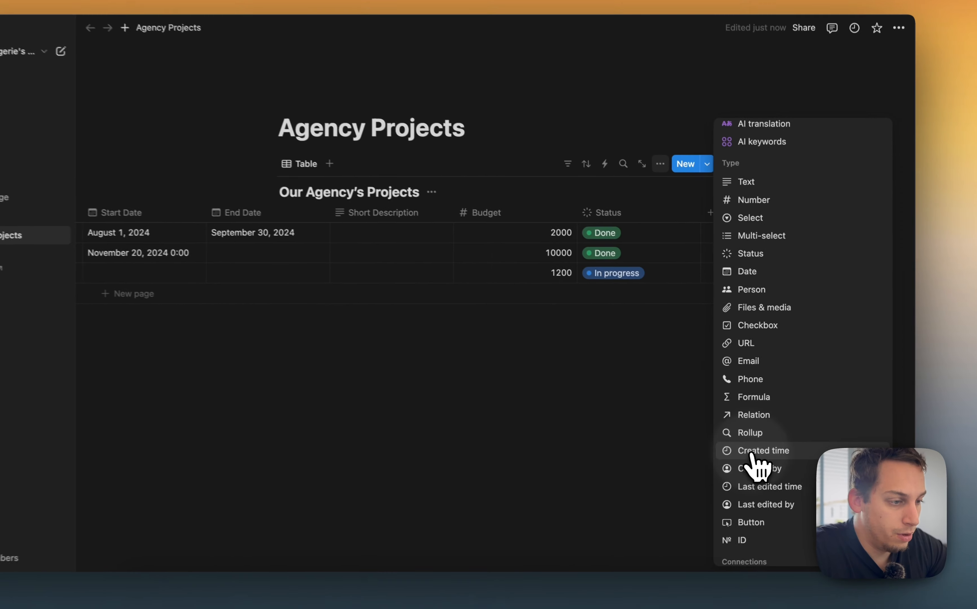
pyautogui.click(764, 439)
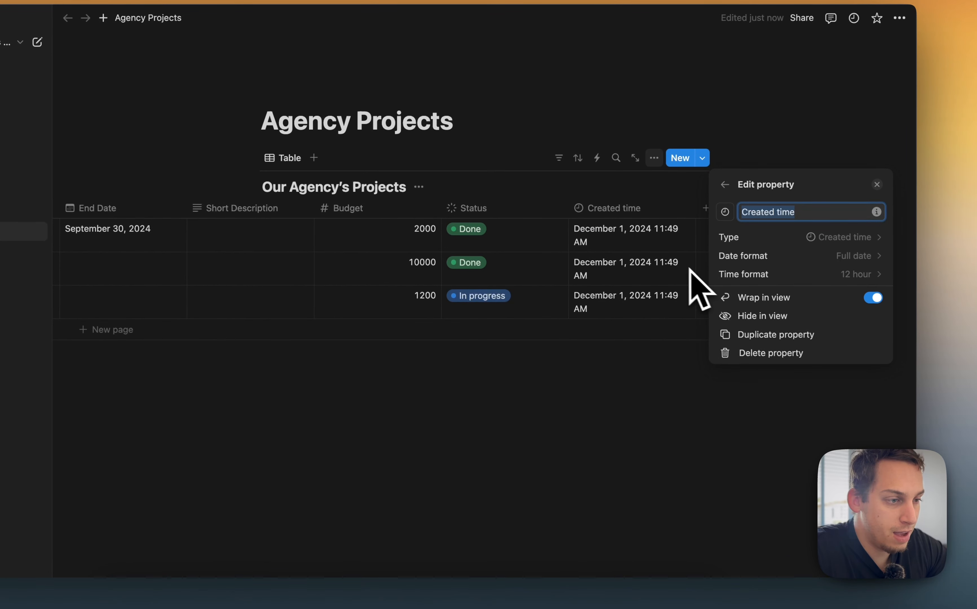
pyautogui.press('super+z')
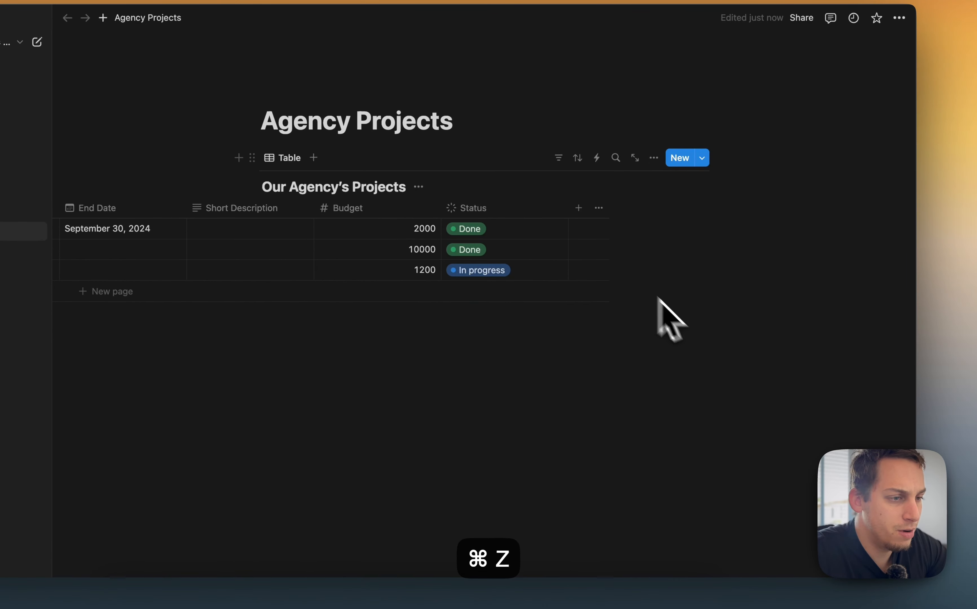
# Add a Figma File connection property and connect it to a Figma account, allowing the browser to open Notion
pyautogui.click(578, 215)
pyautogui.scroll(-5, 745, 463)
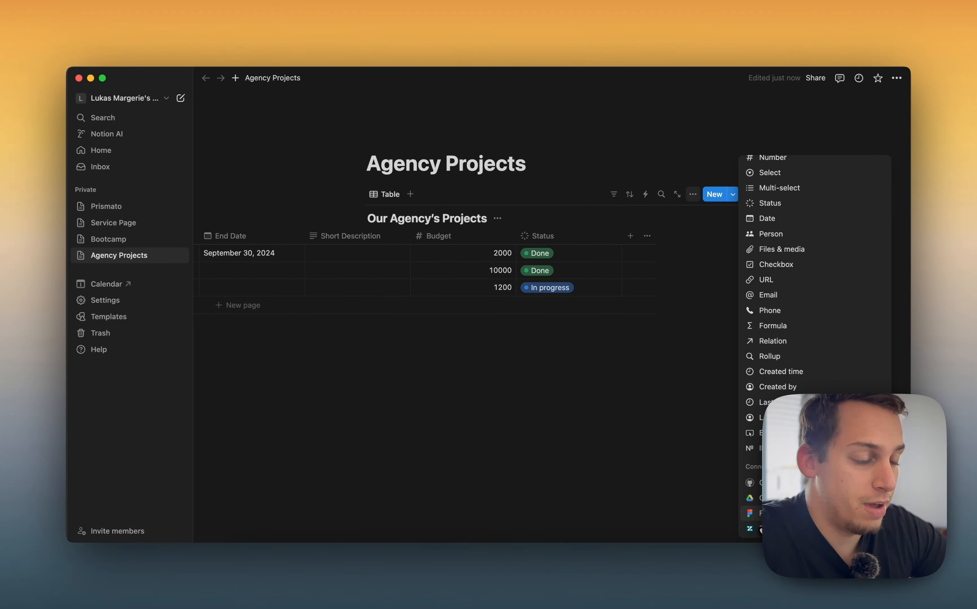
pyautogui.click(753, 513)
pyautogui.click(675, 256)
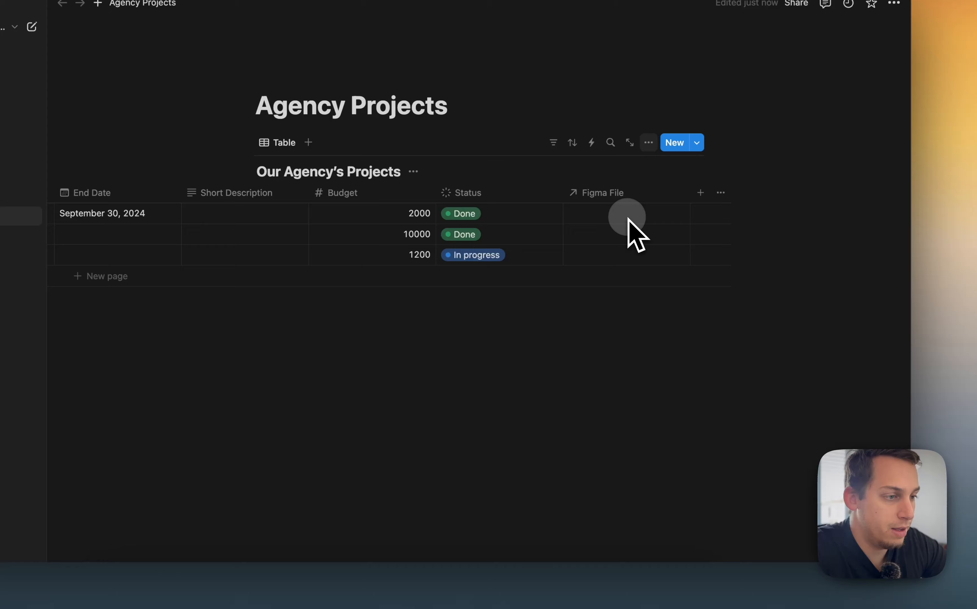
pyautogui.click(628, 218)
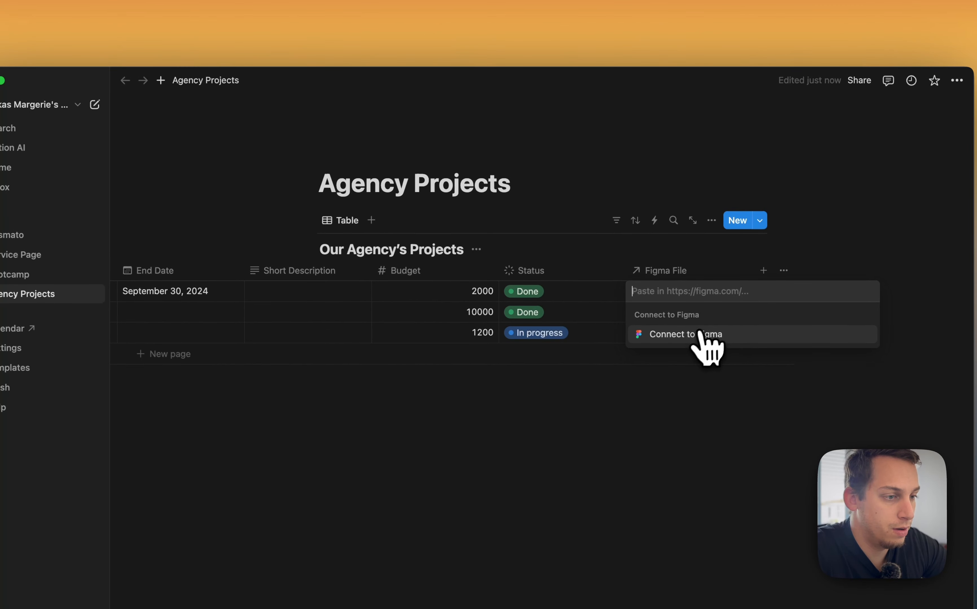
pyautogui.click(695, 337)
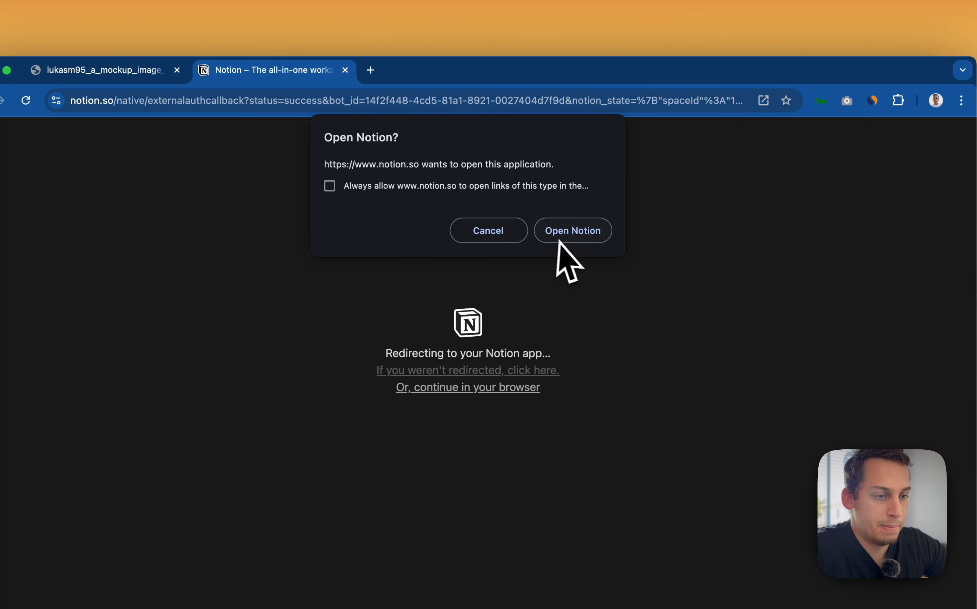
pyautogui.click(560, 240)
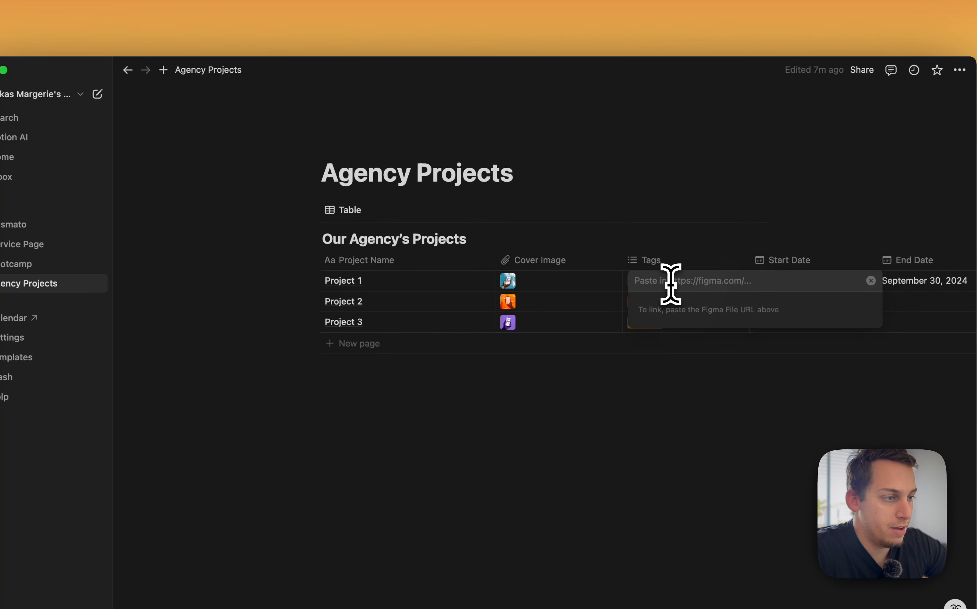
# Open the first project's Figma File cell, close it and delete the Figma File property
pyautogui.click(657, 393)
pyautogui.hscroll(13, 718, 323)
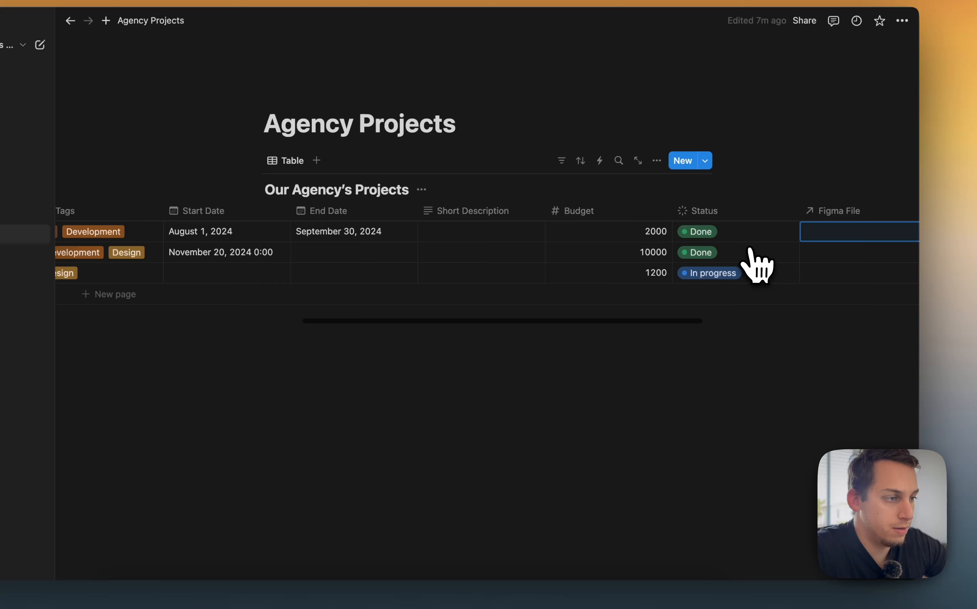
pyautogui.hscroll(5, 749, 247)
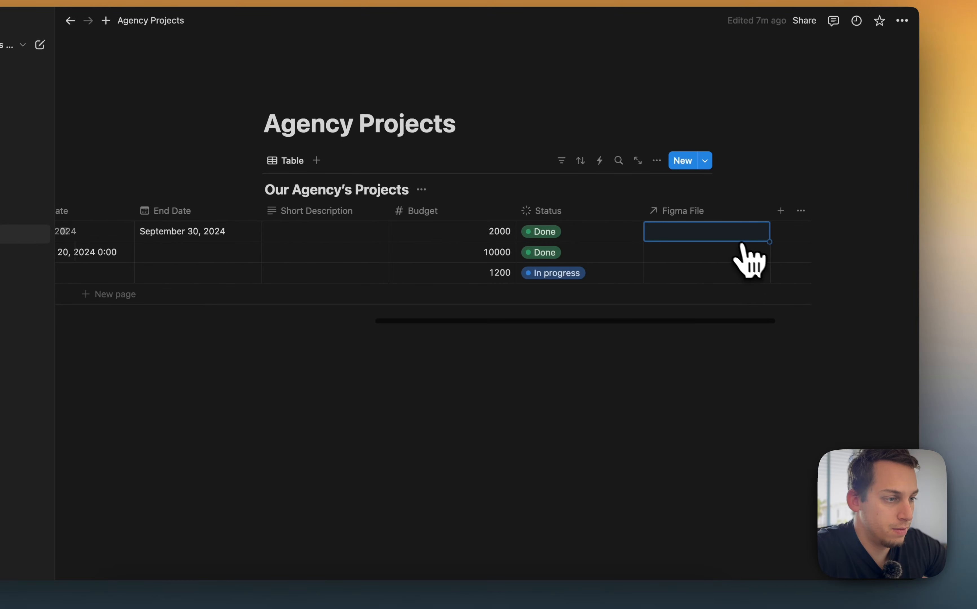
pyautogui.click(729, 233)
pyautogui.write('s')
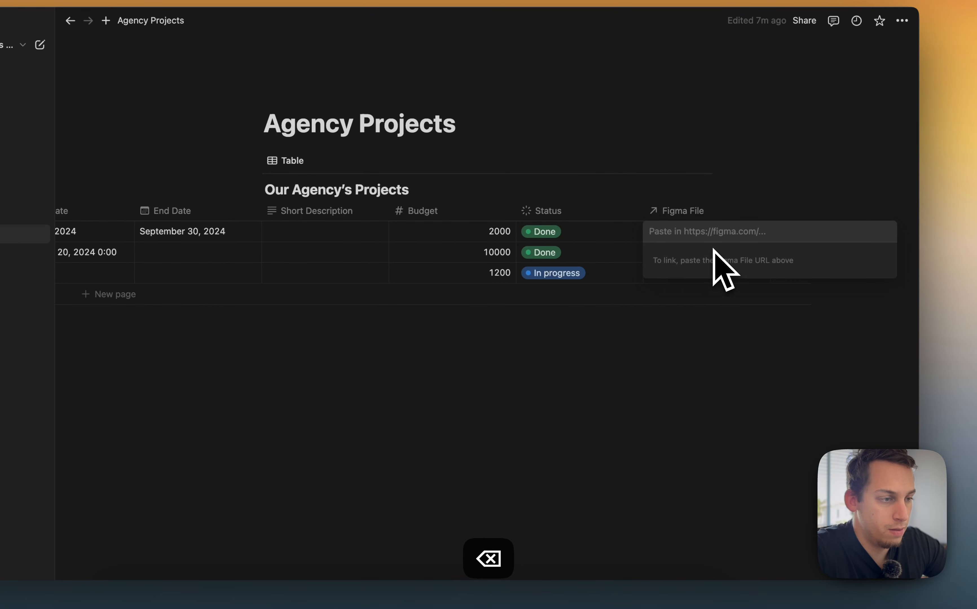
pyautogui.click(688, 313)
pyautogui.click(746, 210)
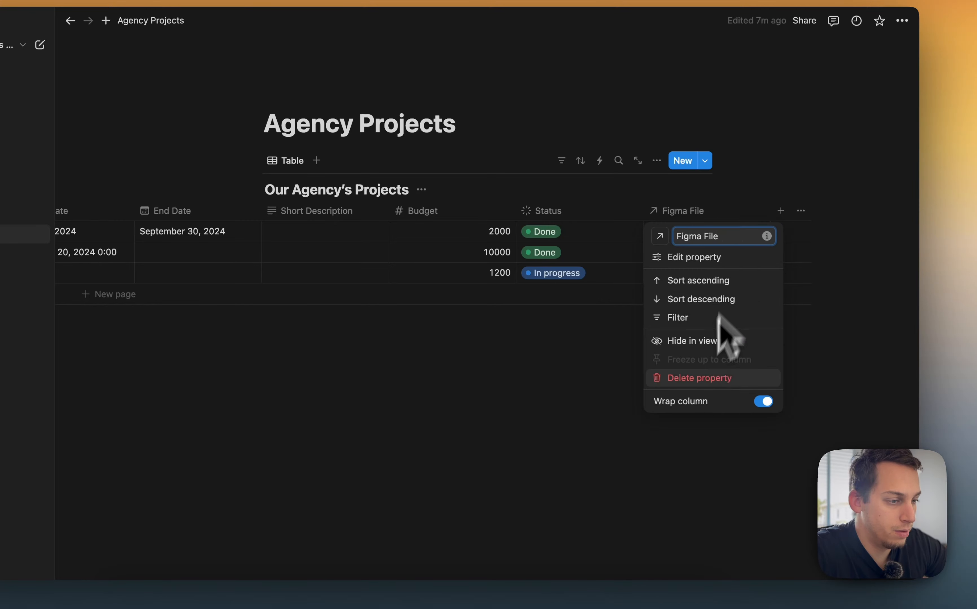
pyautogui.click(689, 381)
pyautogui.click(508, 300)
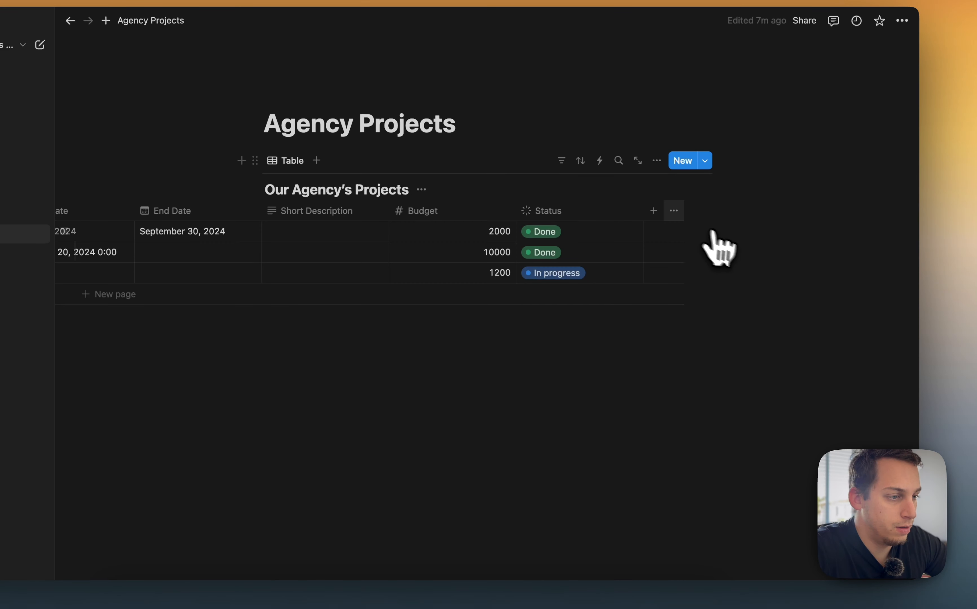
# Add a Multi-select property to the table
pyautogui.click(653, 211)
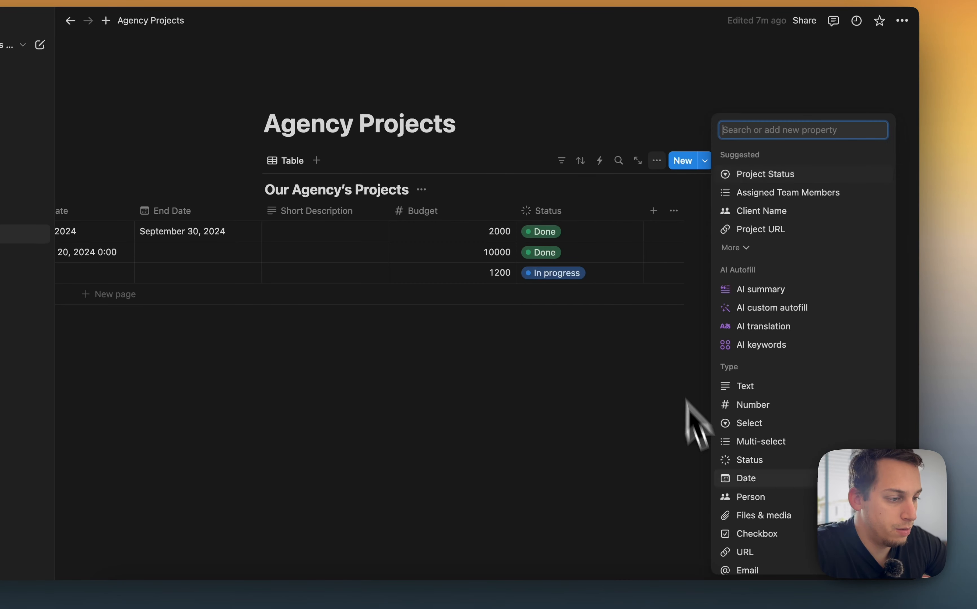
pyautogui.click(768, 451)
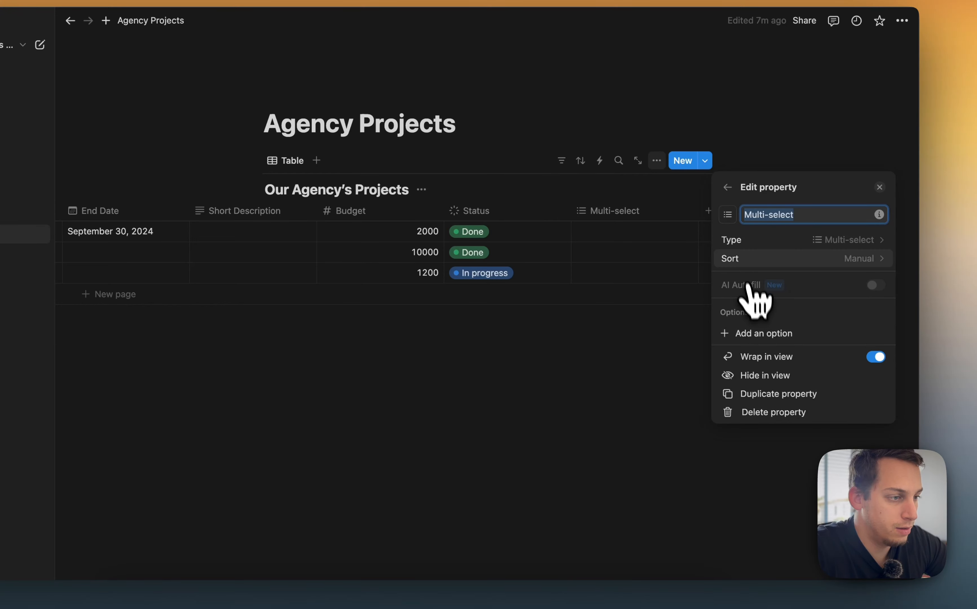
pyautogui.click(780, 240)
pyautogui.click(682, 118)
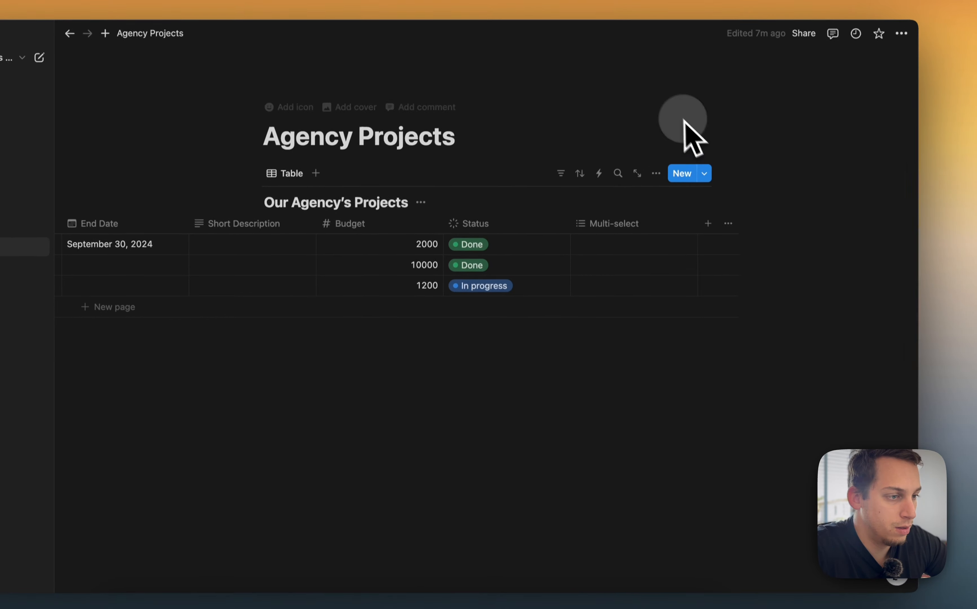
# Create the options yes, no and maybe in the first project's Multi-select cell
pyautogui.click(652, 213)
pyautogui.click(749, 367)
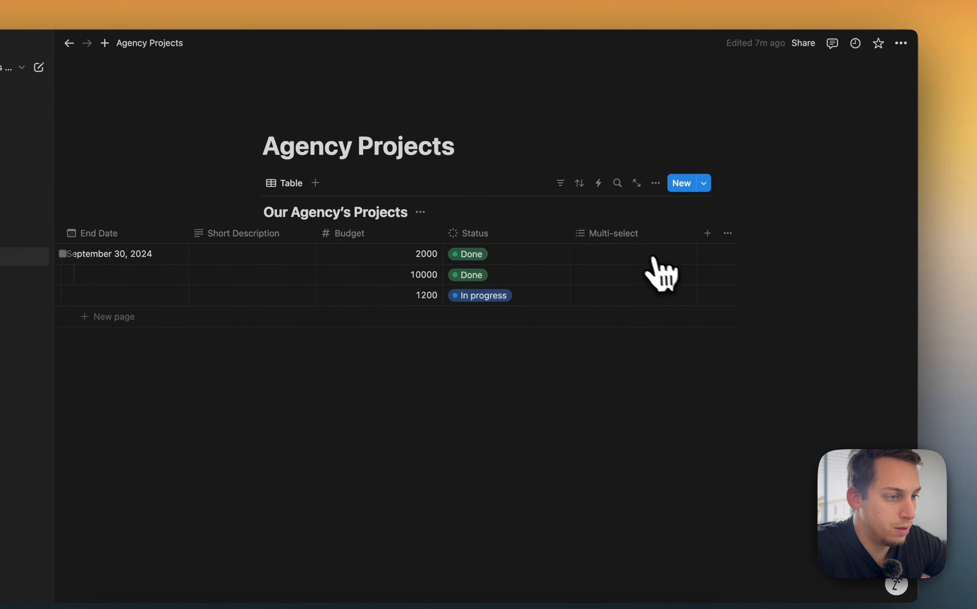
pyautogui.click(635, 246)
pyautogui.write('x')
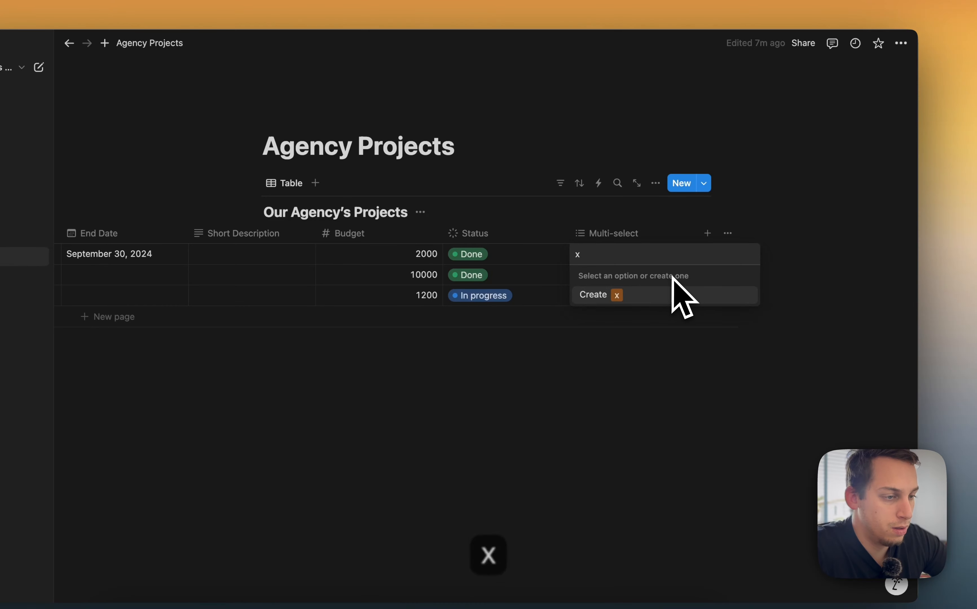
pyautogui.press('BackSpace')
pyautogui.write('yes')
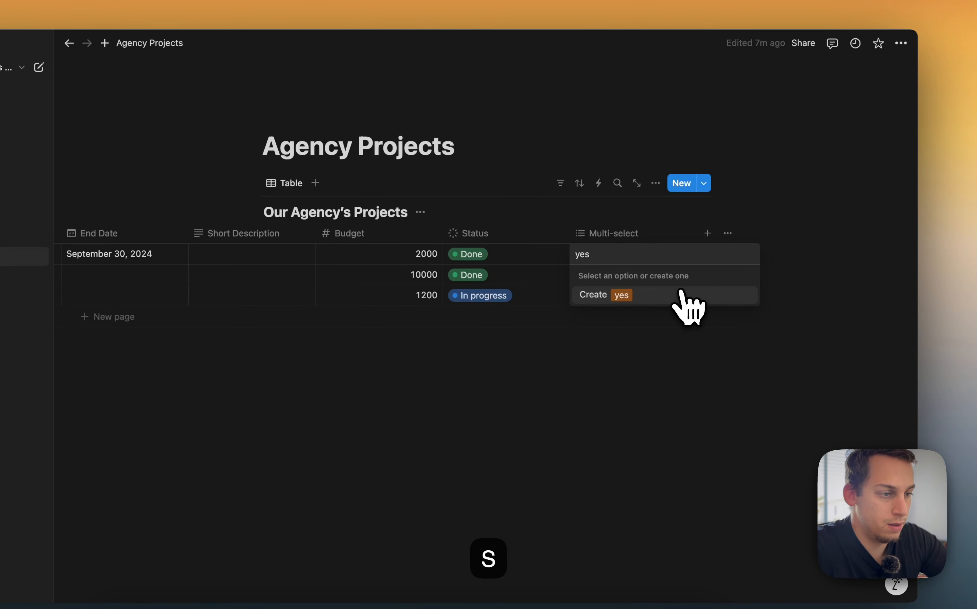
pyautogui.click(670, 295)
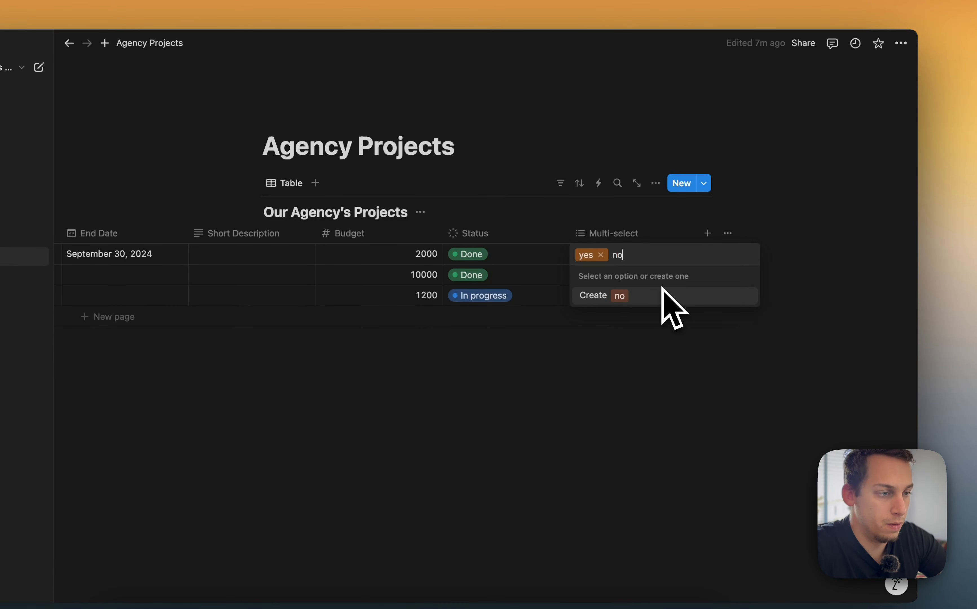
pyautogui.click(641, 297)
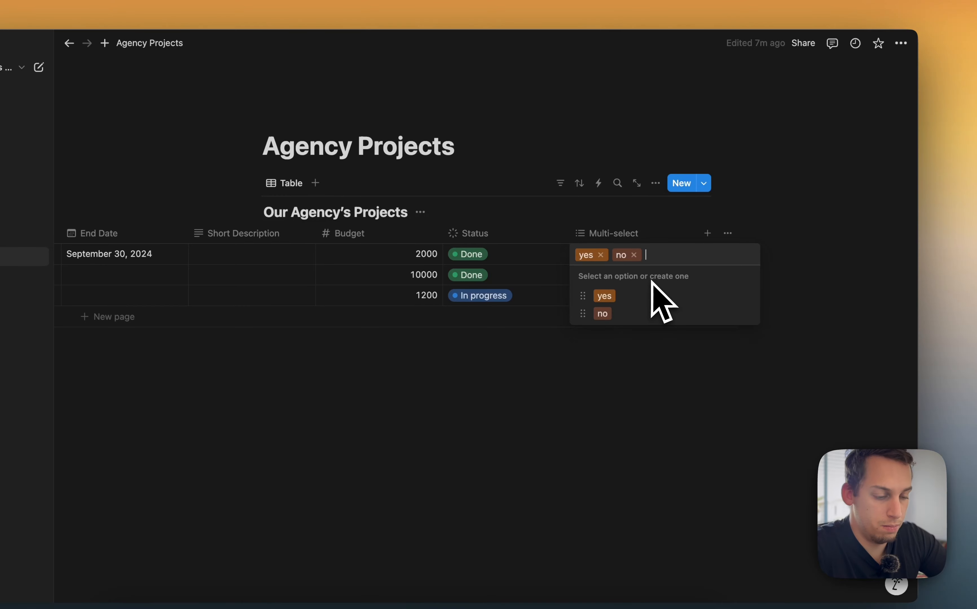
pyautogui.write('maybe')
pyautogui.press('Return')
pyautogui.click(551, 370)
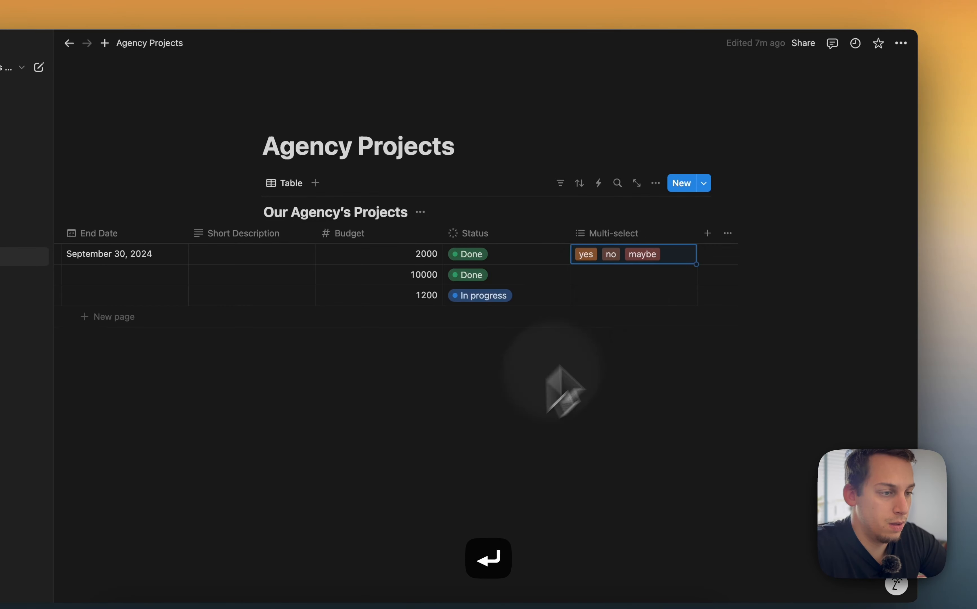
# Remove no and maybe from the first project's Multi-select cell, leaving yes
pyautogui.click(646, 258)
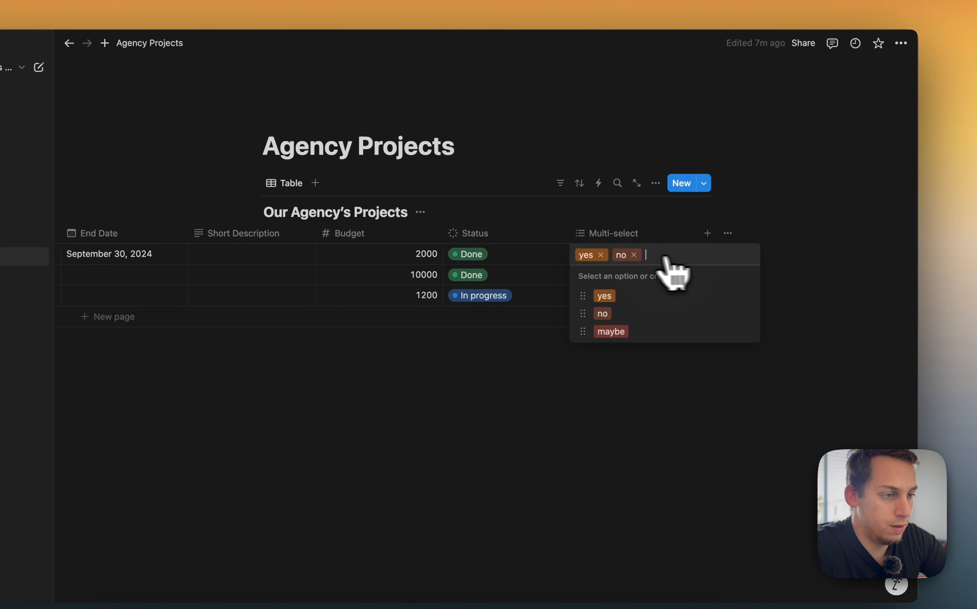
pyautogui.click(633, 254)
pyautogui.click(516, 404)
# Set the second project's Multi-select to yes and the third project's to maybe
pyautogui.click(628, 290)
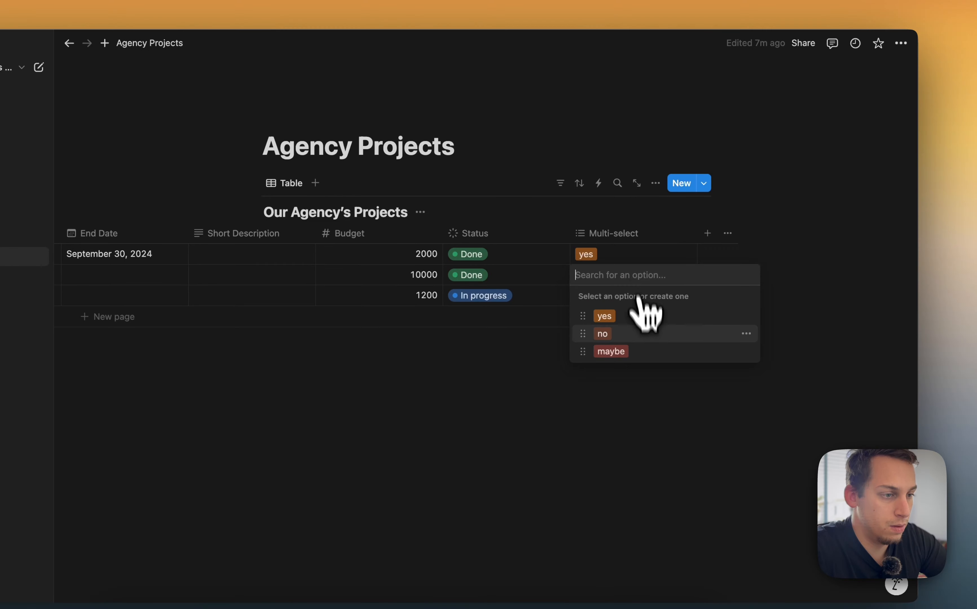
pyautogui.click(644, 315)
pyautogui.click(556, 366)
pyautogui.click(622, 298)
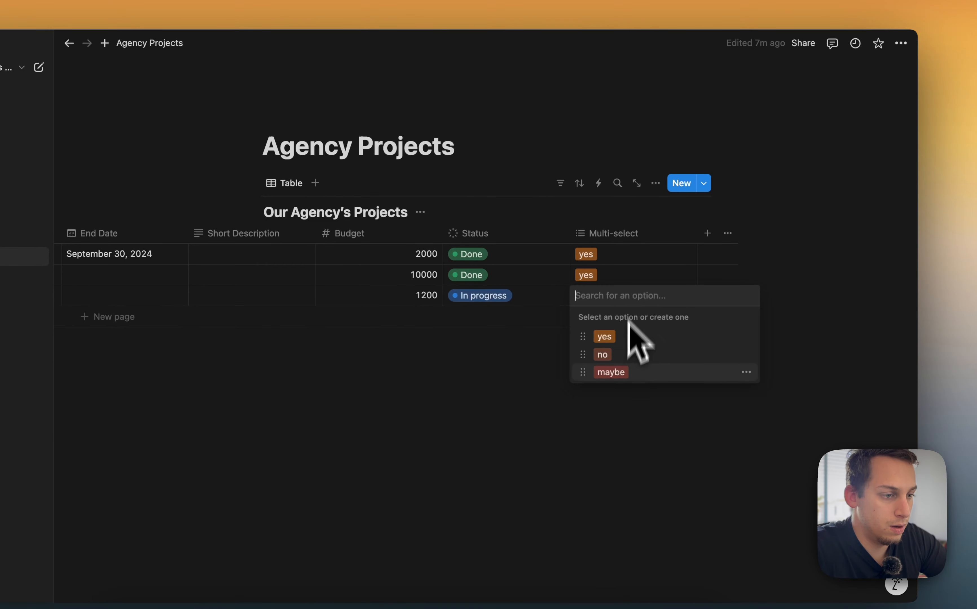
pyautogui.click(616, 374)
pyautogui.click(487, 380)
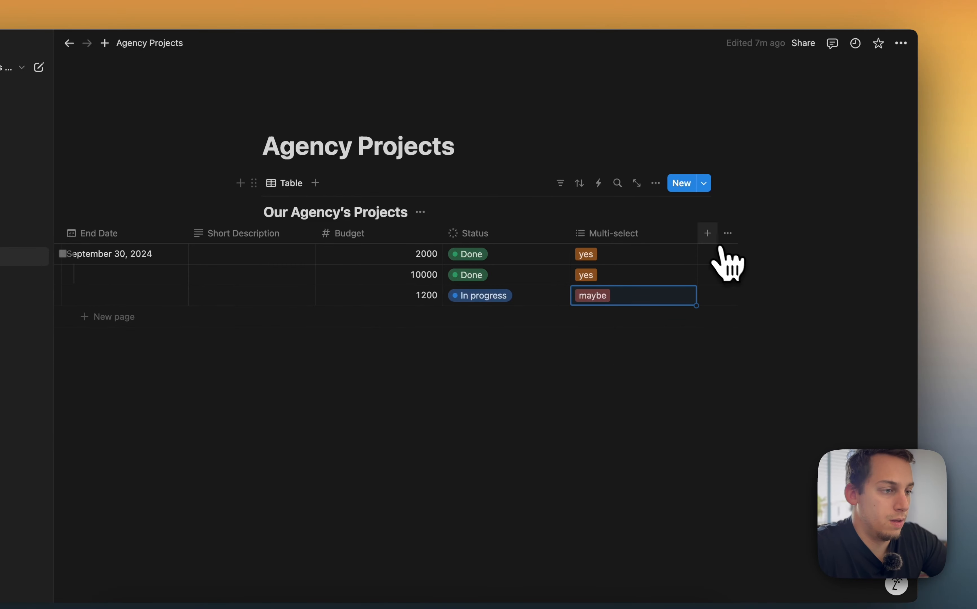
# Add a Formula property and open its formula editor
pyautogui.click(709, 235)
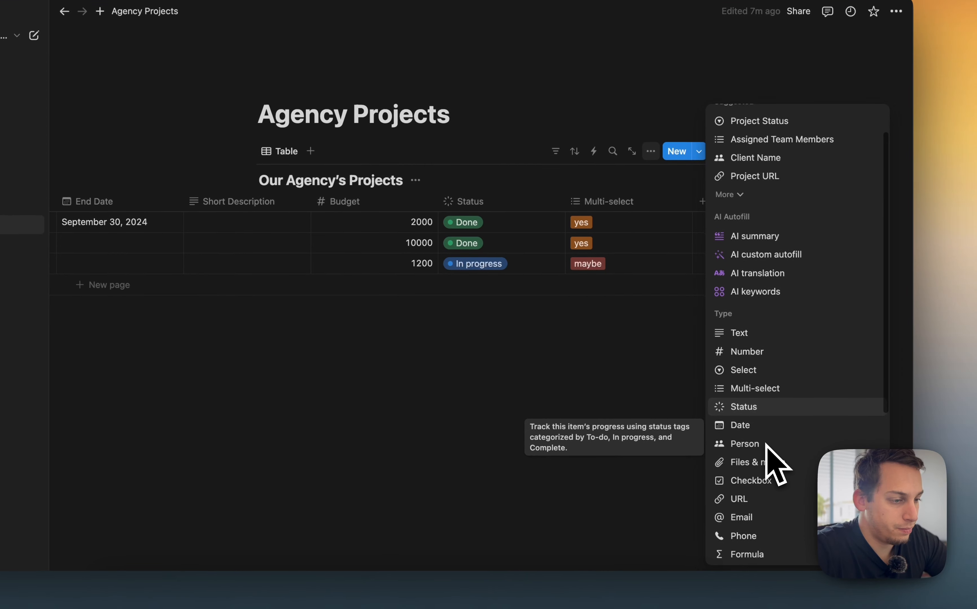
pyautogui.scroll(-5, 765, 443)
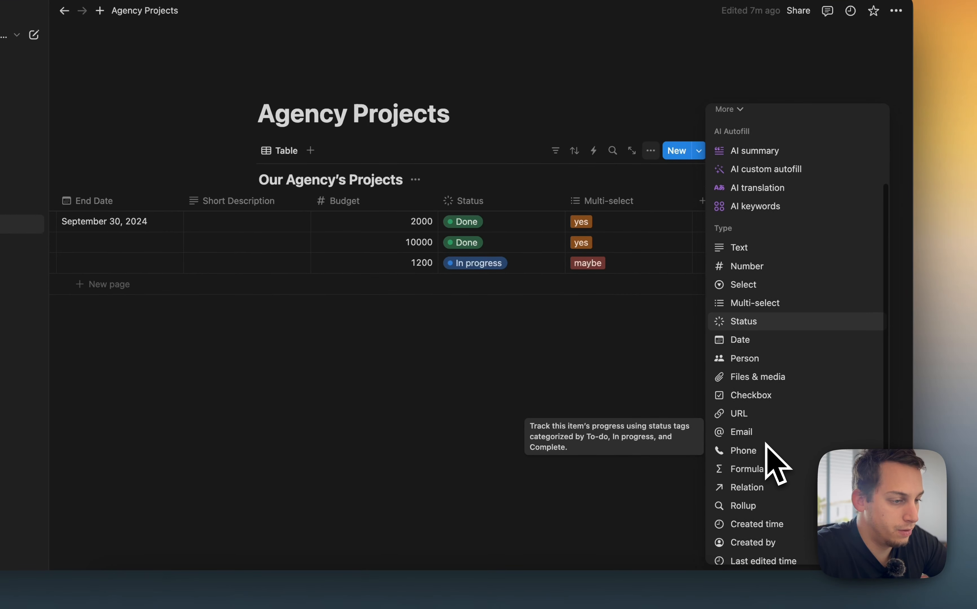
pyautogui.click(763, 468)
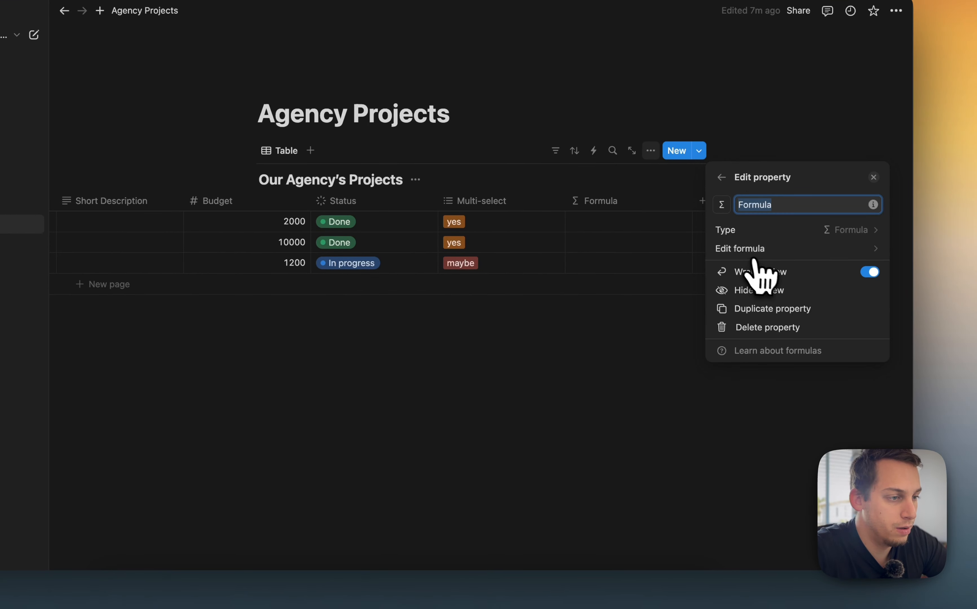
pyautogui.click(628, 234)
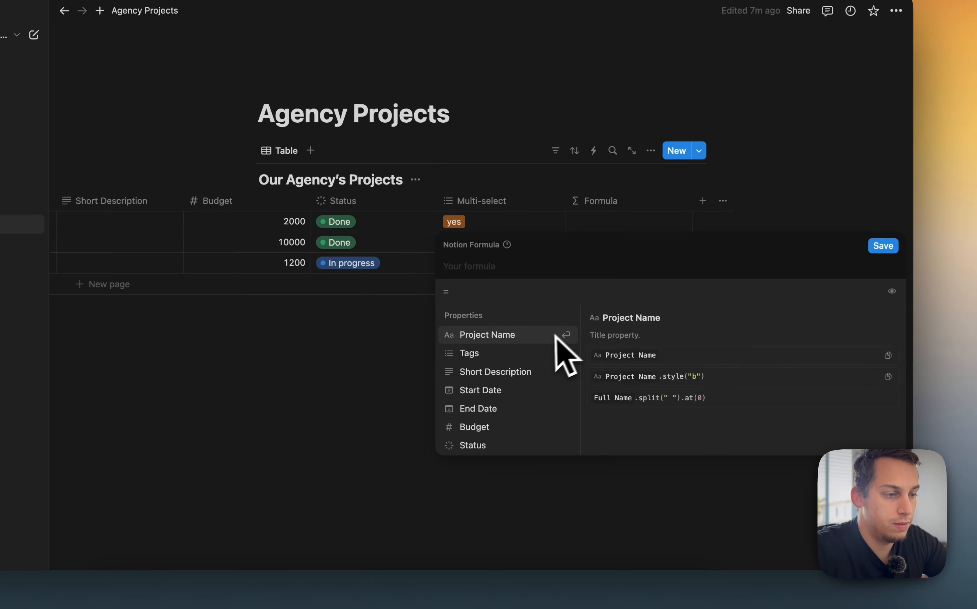
pyautogui.scroll(-5, 535, 407)
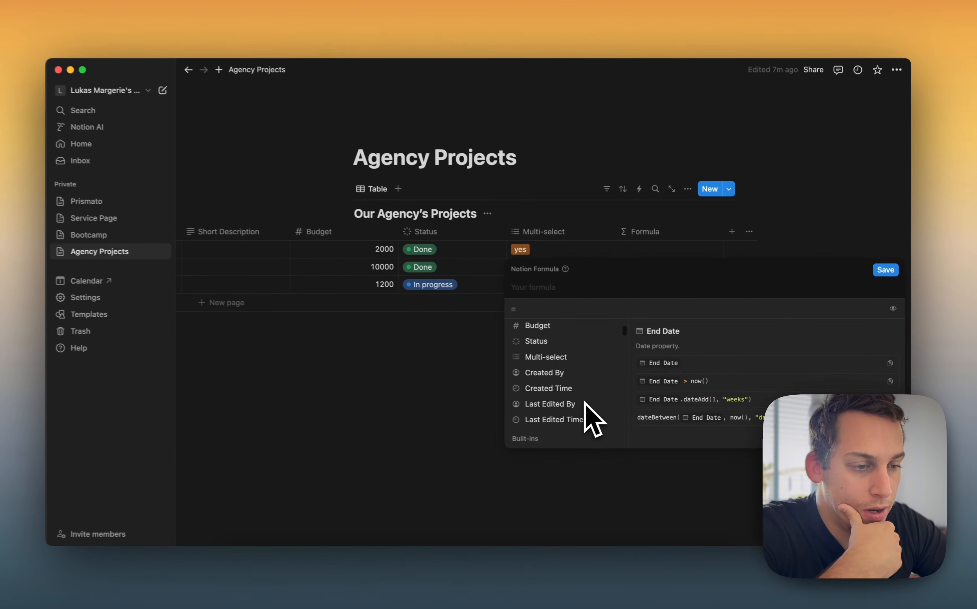
pyautogui.scroll(-5, 590, 402)
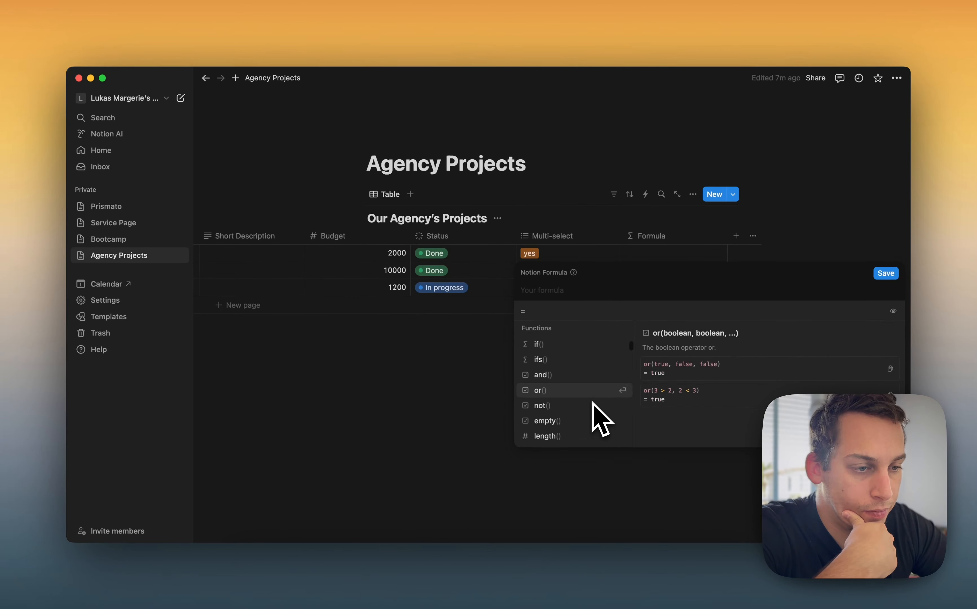
pyautogui.click(555, 379)
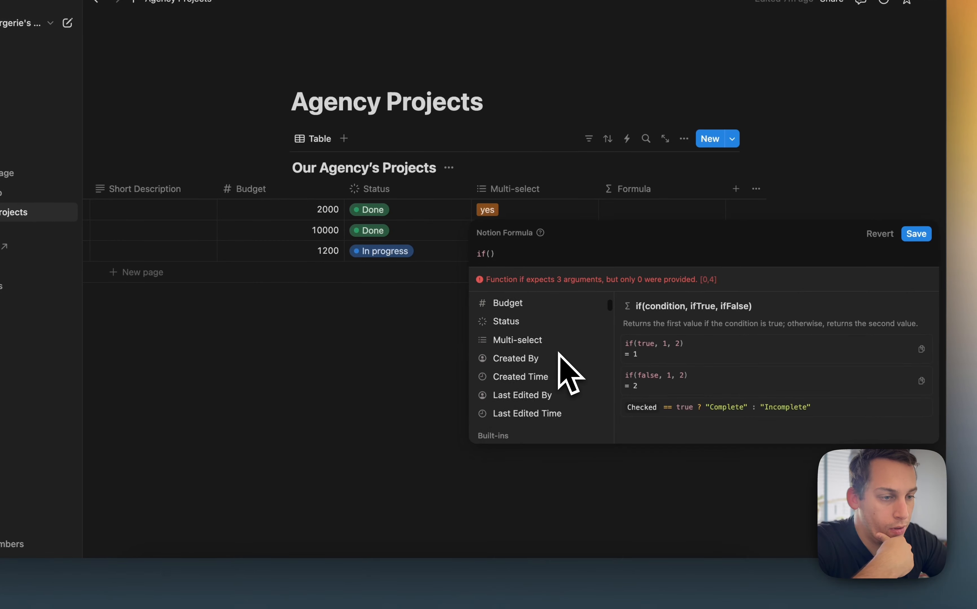
pyautogui.scroll(5, 587, 377)
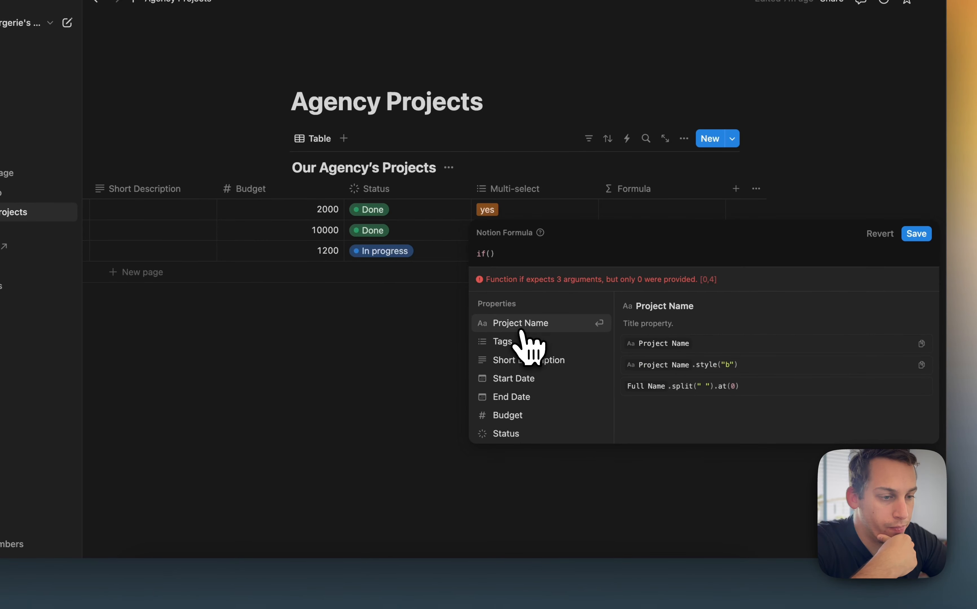
pyautogui.scroll(-1, 524, 415)
pyautogui.click(519, 398)
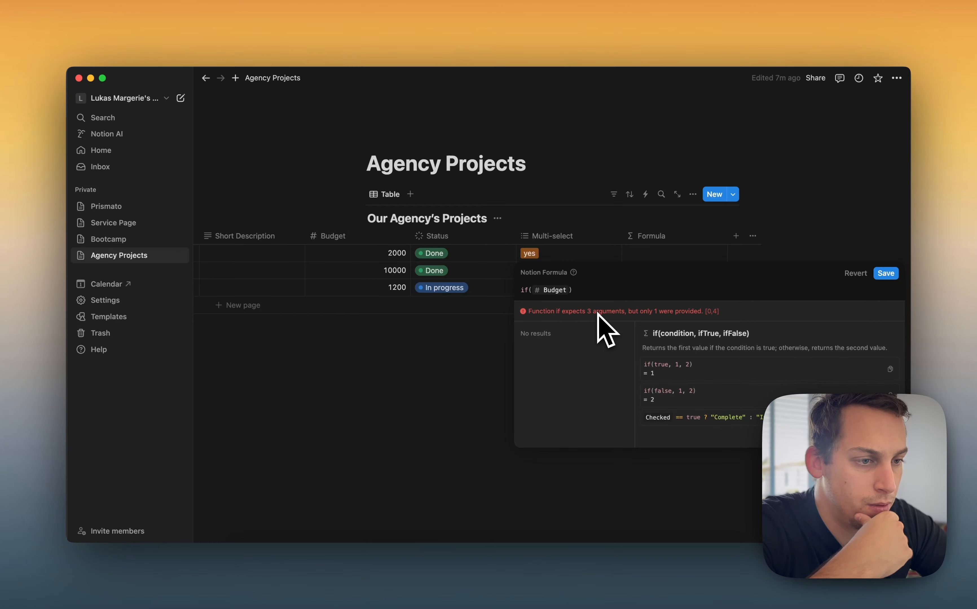
pyautogui.write('1')
pyautogui.press('BackSpace')
pyautogui.press('BackSpace')
pyautogui.press('BackSpace')
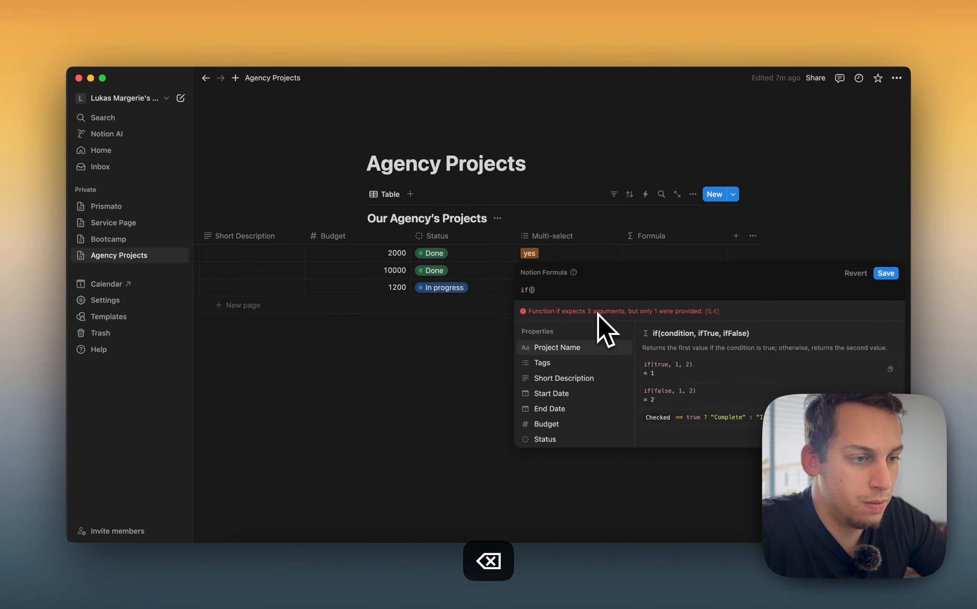
pyautogui.press('BackSpace')
pyautogui.press('BackSpace')
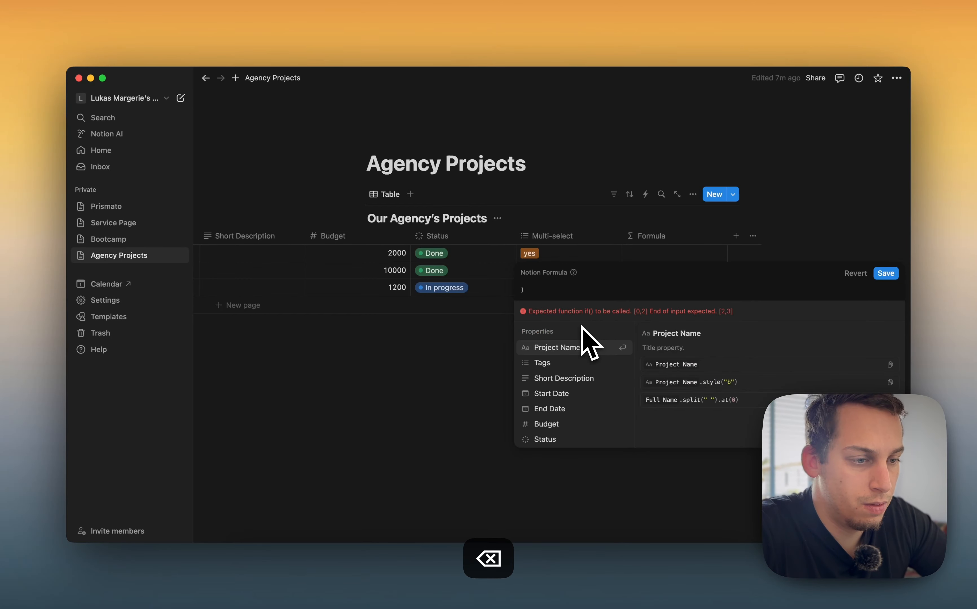
pyautogui.press('Right')
pyautogui.press('BackSpace')
pyautogui.scroll(-2, 576, 423)
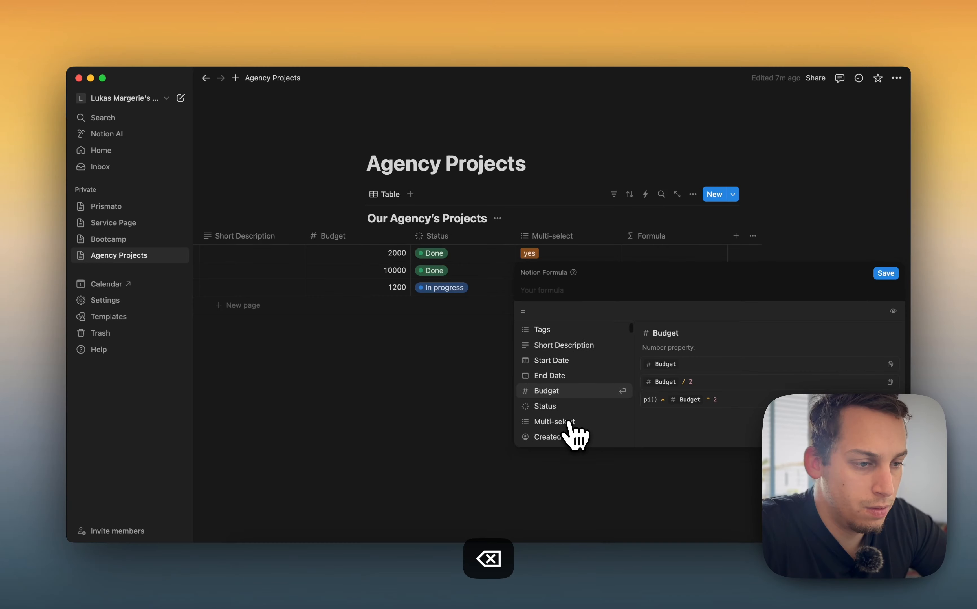
pyautogui.click(574, 393)
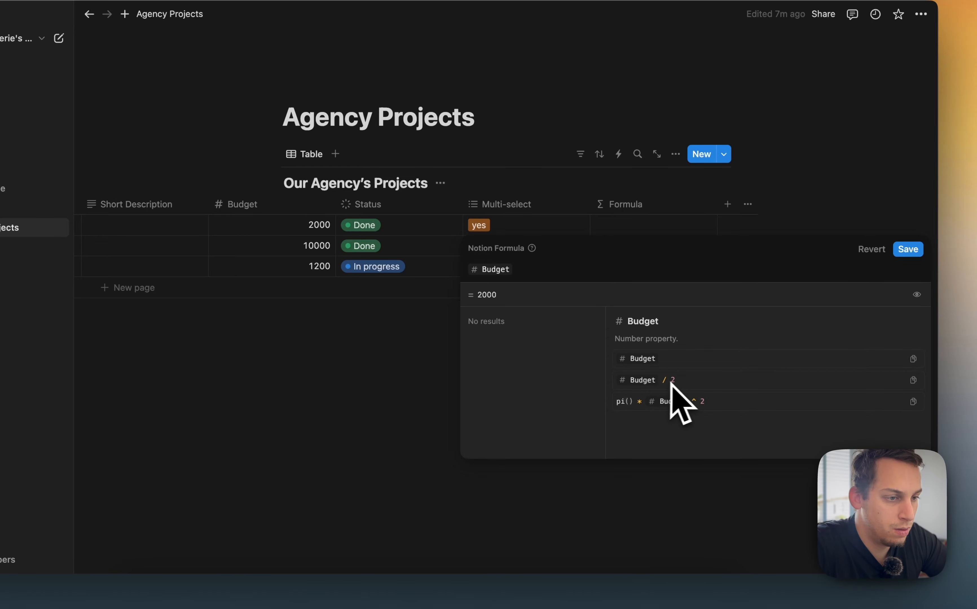
pyautogui.write('/ 2')
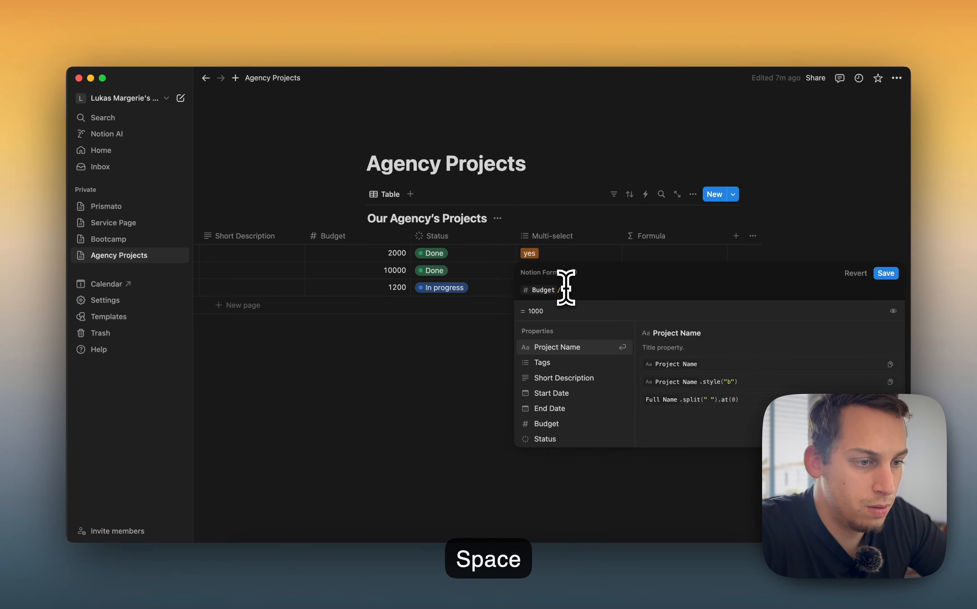
pyautogui.press('Return')
pyautogui.press('BackSpace')
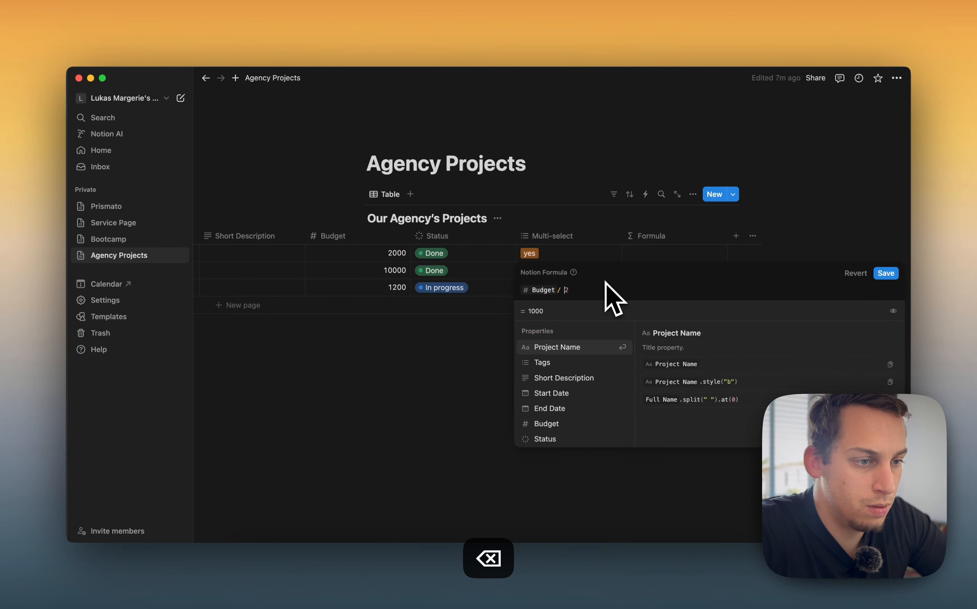
pyautogui.press('BackSpace')
pyautogui.press('BackSpace')
pyautogui.press('Return')
pyautogui.write('/')
pyautogui.press('Return')
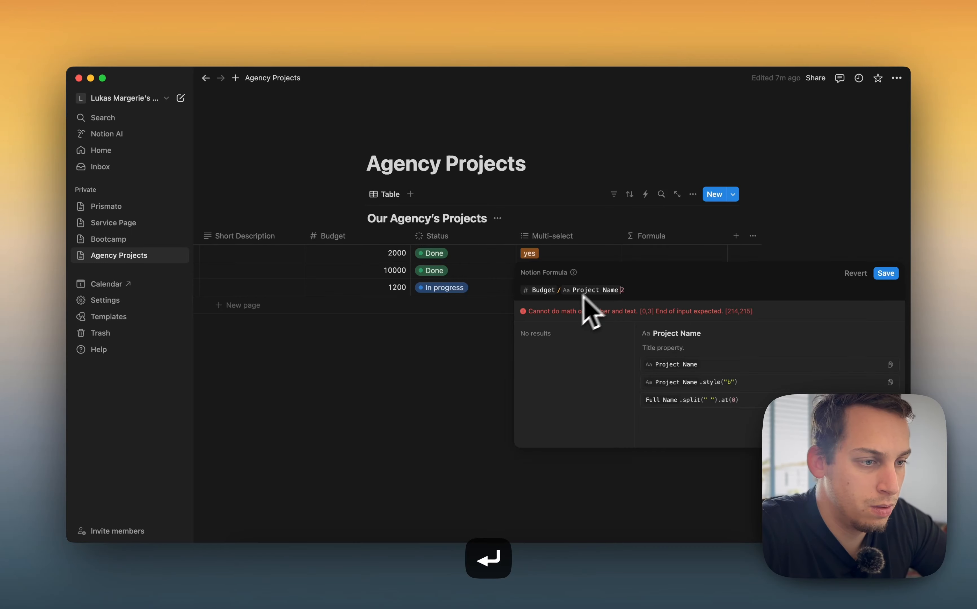
pyautogui.press('BackSpace')
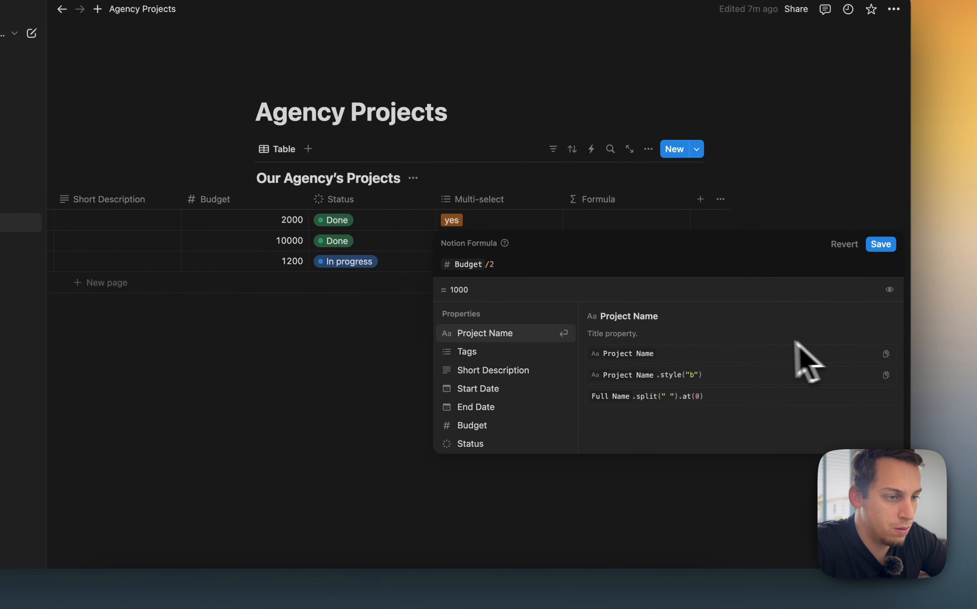
pyautogui.press('BackSpace')
pyautogui.press('BackSpace')
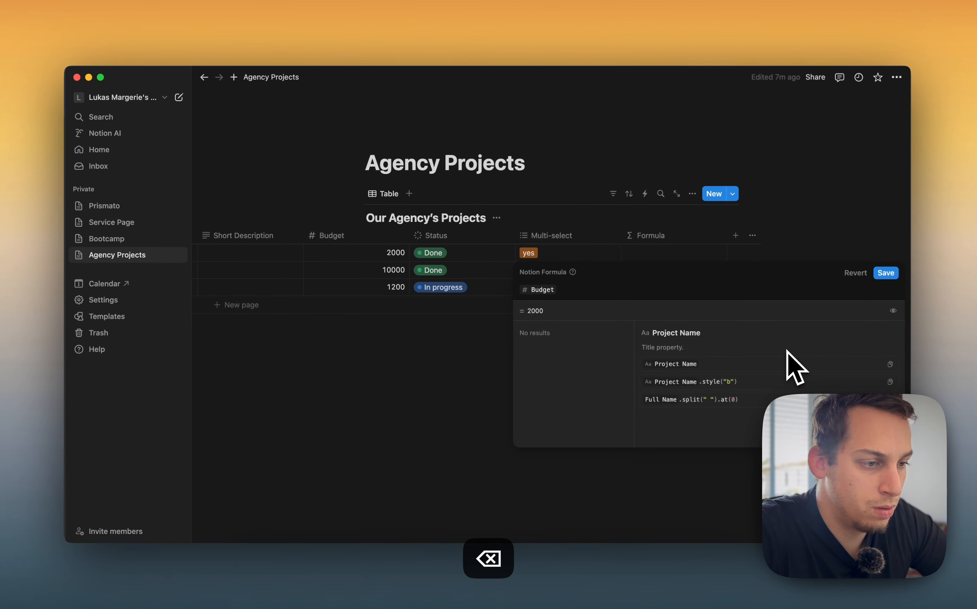
pyautogui.press('BackSpace')
# Set the Formula property to Budget / 2 using the copied Budget example
pyautogui.write('bu')
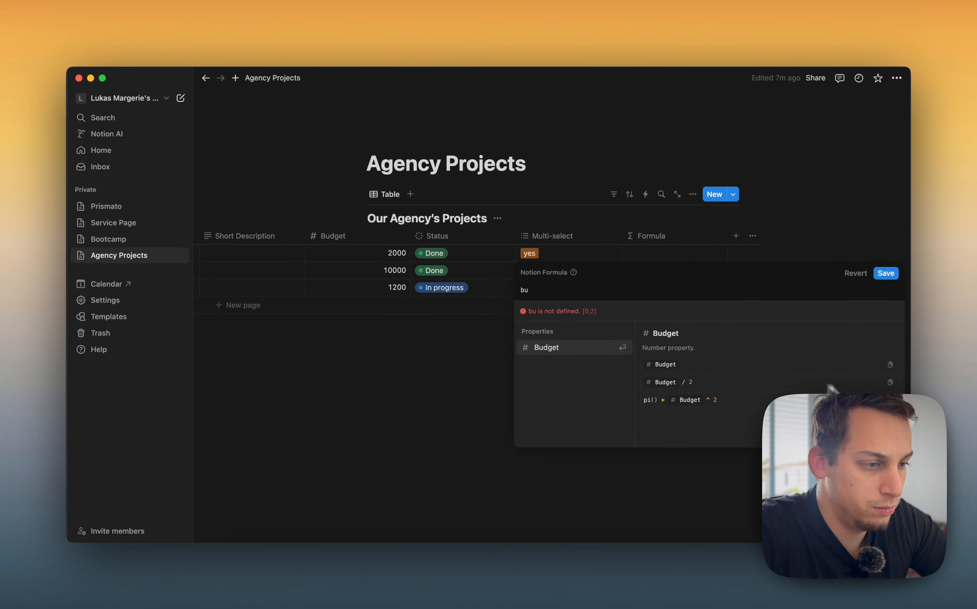
pyautogui.click(890, 391)
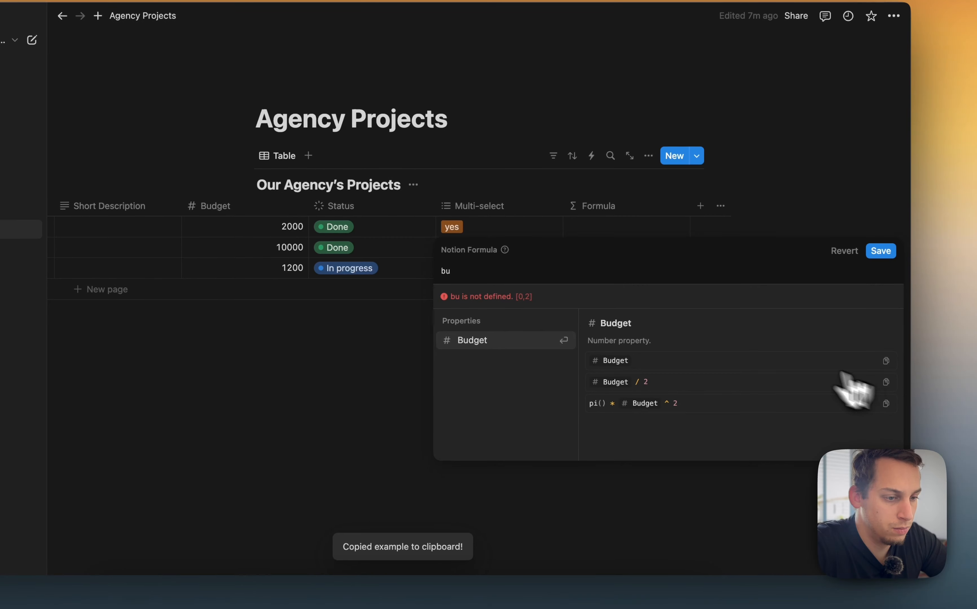
pyautogui.click(427, 355)
pyautogui.press('super+v')
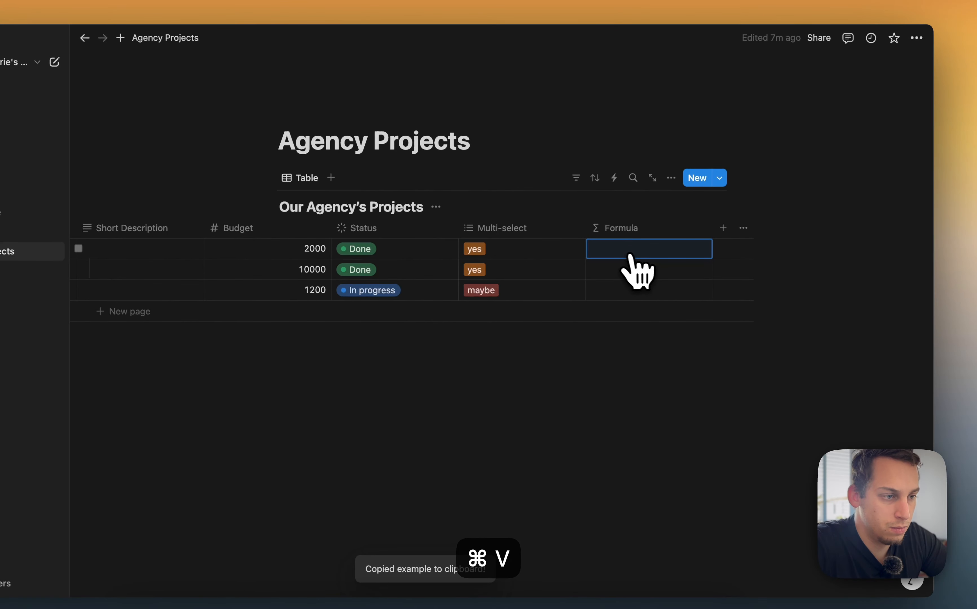
pyautogui.click(634, 263)
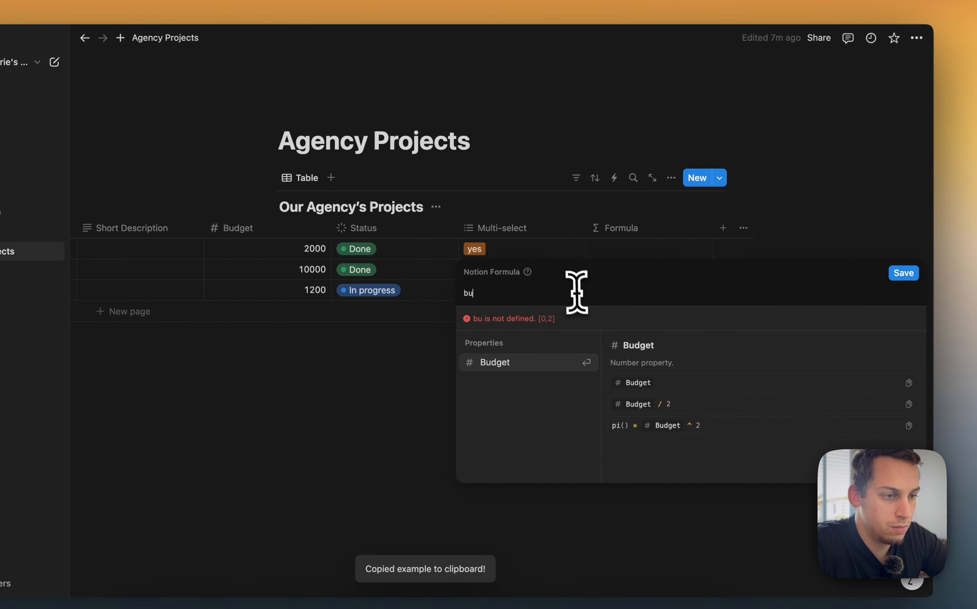
pyautogui.press('super+v')
pyautogui.click(428, 382)
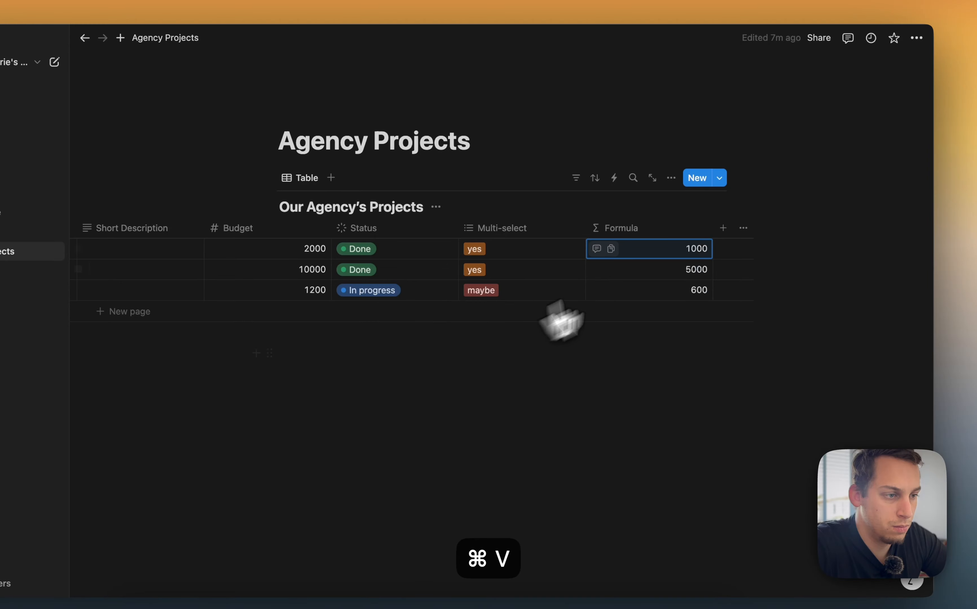
pyautogui.click(664, 292)
pyautogui.press('Escape')
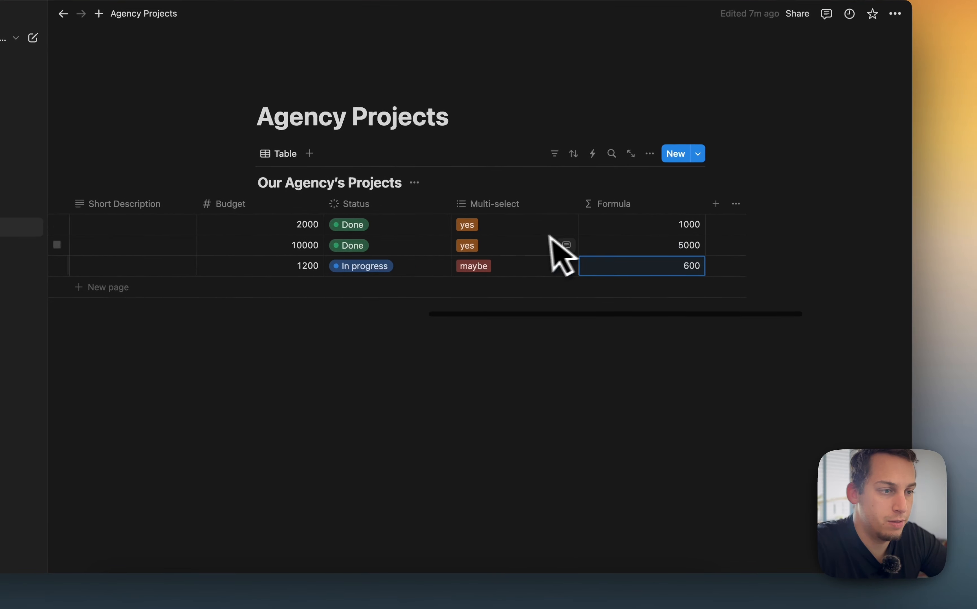
# Add the suggested Project URL property to the table
pyautogui.hscroll(2, 537, 238)
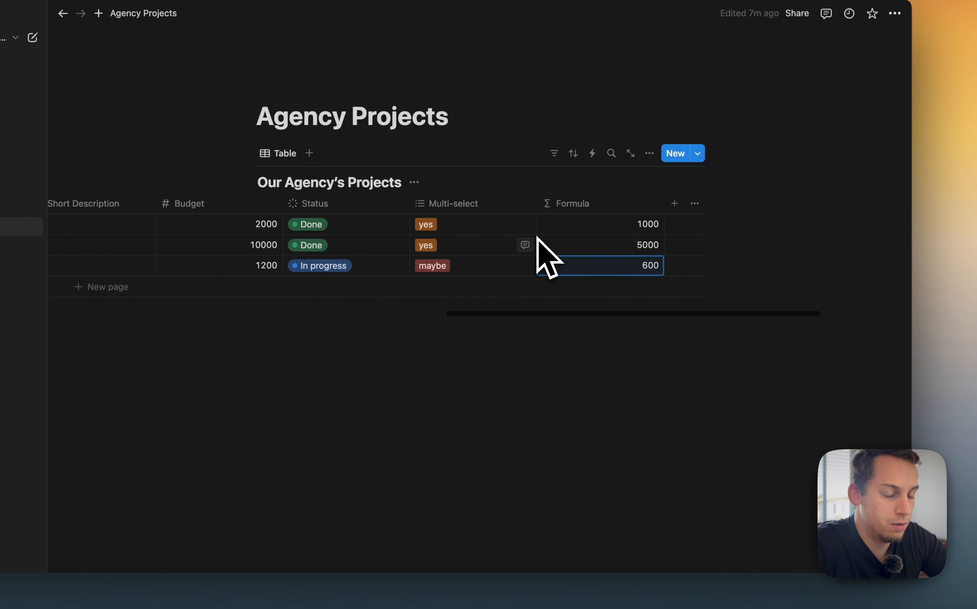
pyautogui.click(672, 206)
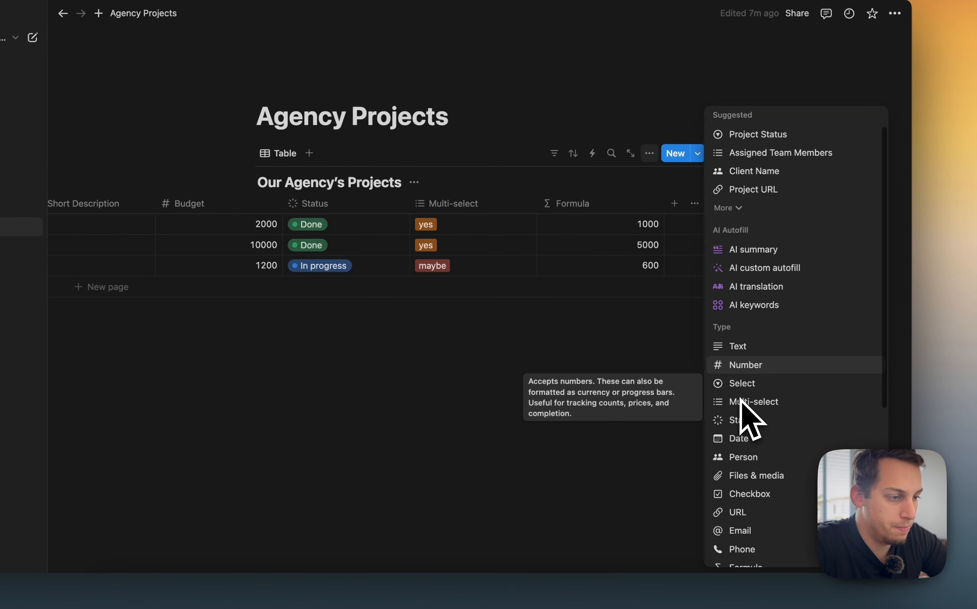
pyautogui.scroll(2, 740, 403)
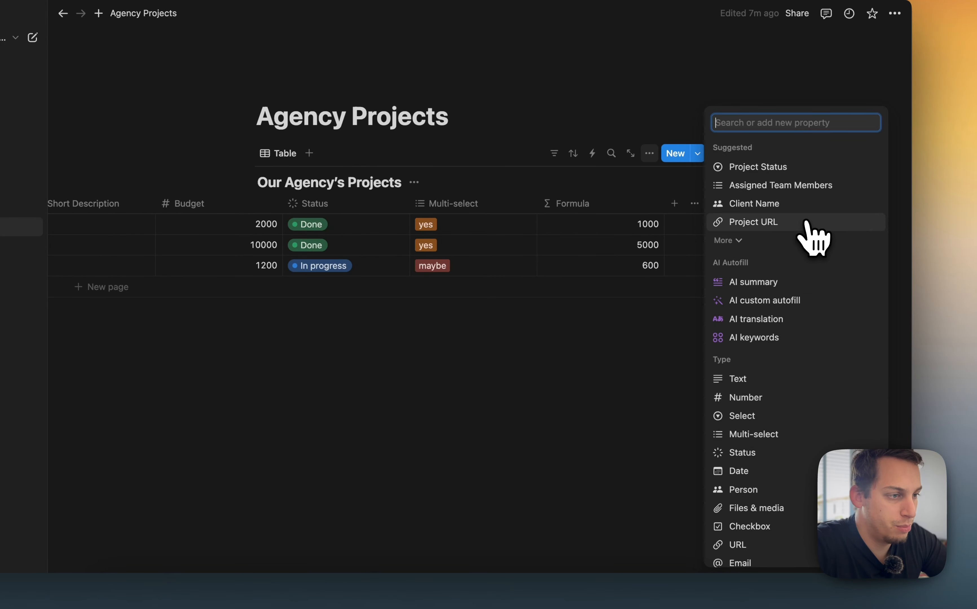
pyautogui.click(795, 227)
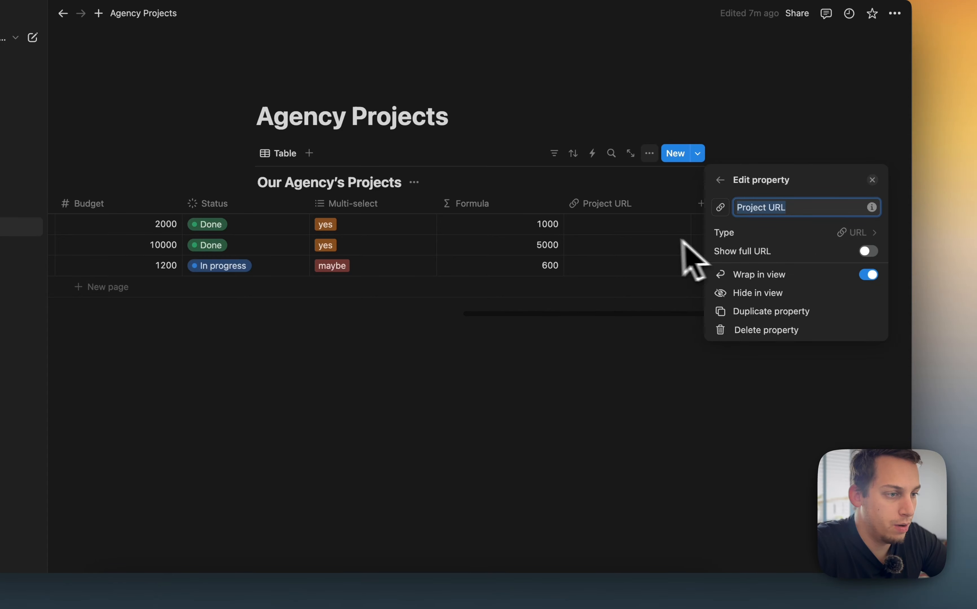
pyautogui.click(661, 240)
# Enter google.com as the Project URL for the first and second projects
pyautogui.click(652, 231)
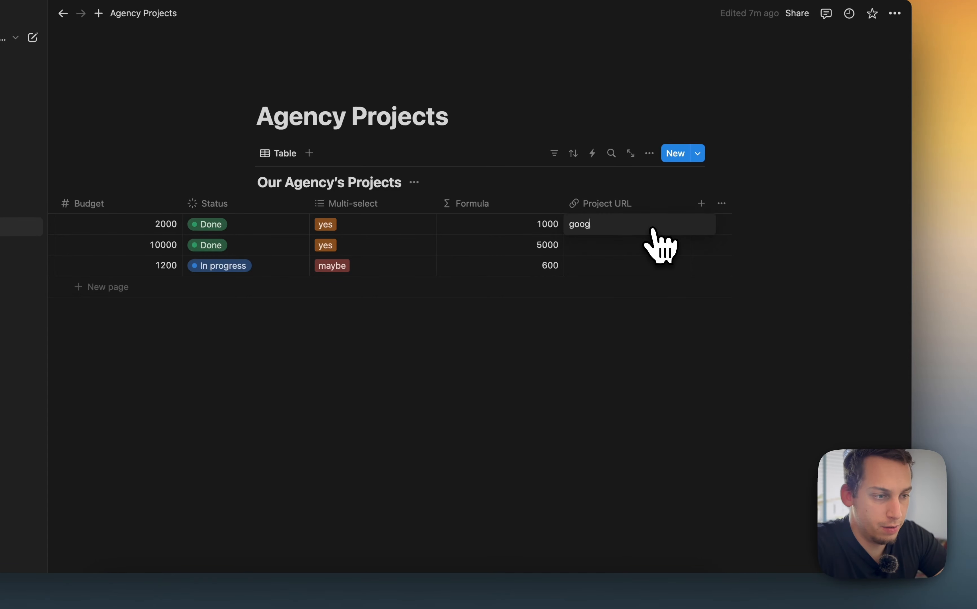
pyautogui.click(601, 318)
pyautogui.click(623, 223)
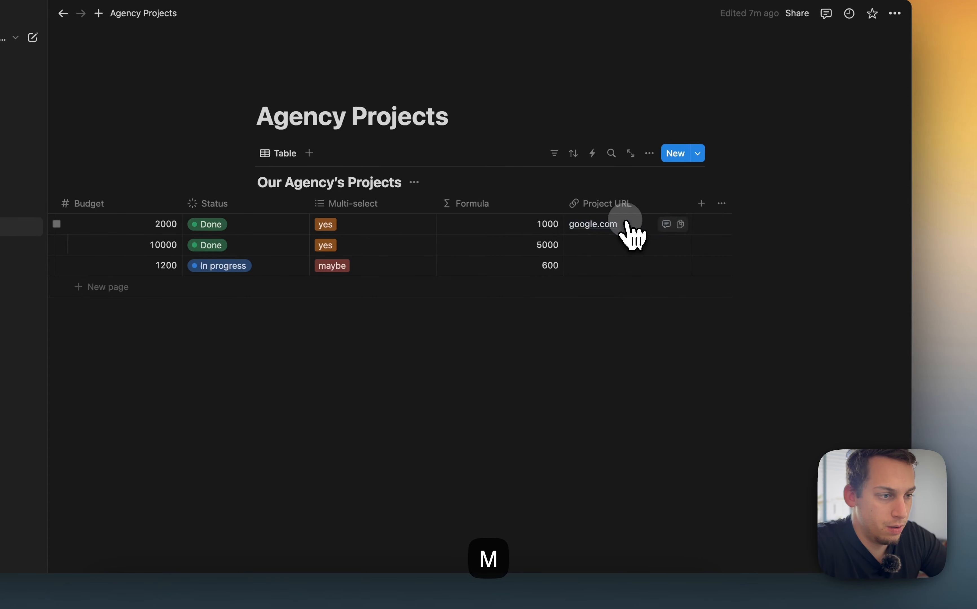
pyautogui.press('super+c')
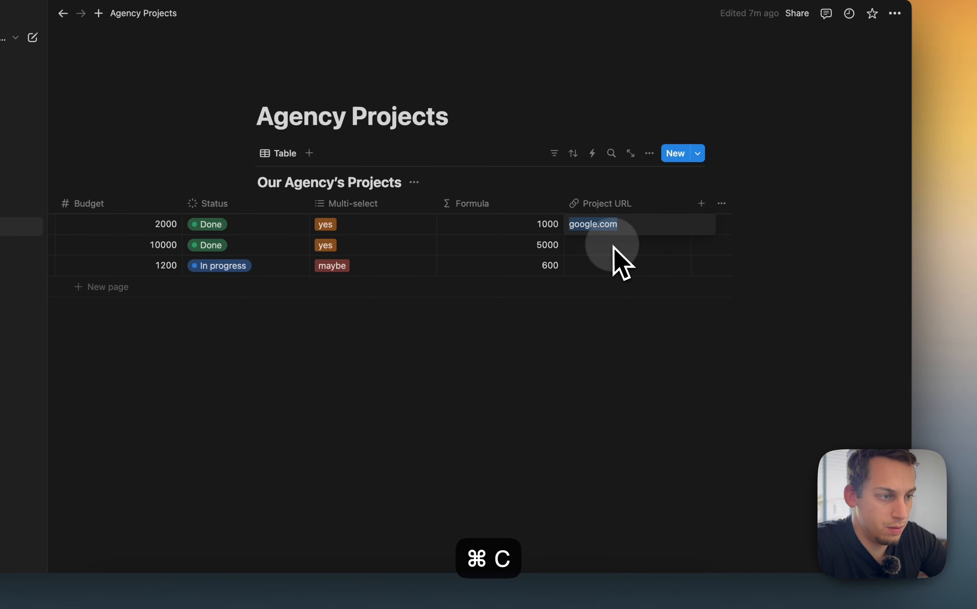
pyautogui.click(612, 251)
pyautogui.press('super+v')
pyautogui.click(611, 266)
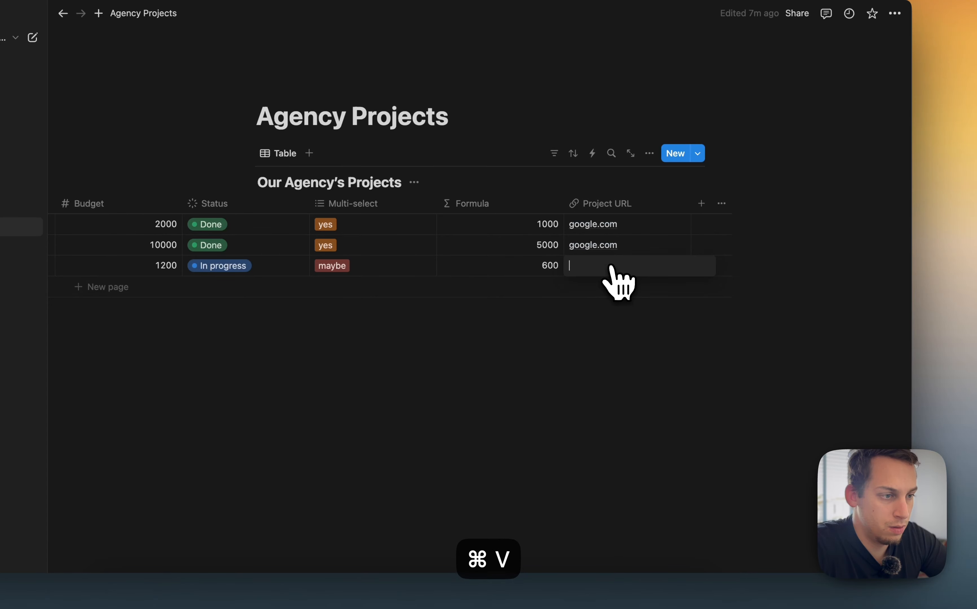
pyautogui.hscroll(-10, 596, 300)
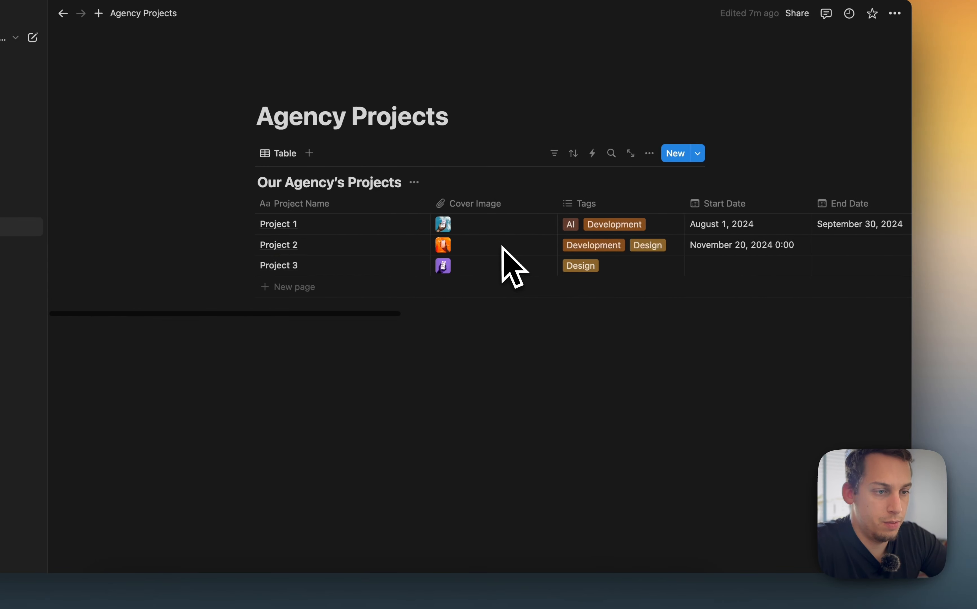
# Switch to Framer and open the Notion sync field mapping for Agency Projects
pyautogui.click(539, 596)
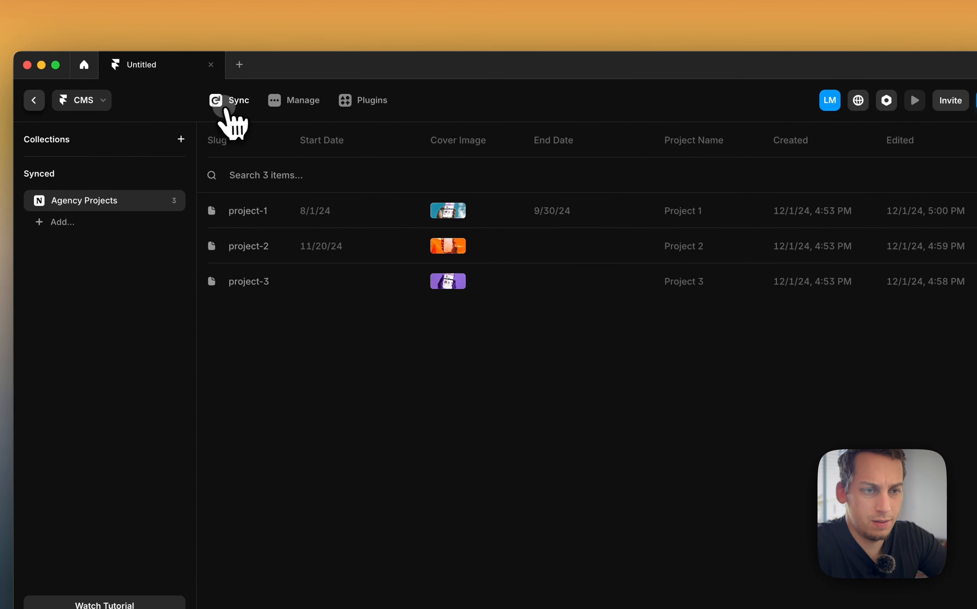
pyautogui.click(231, 107)
pyautogui.scroll(-1, 493, 405)
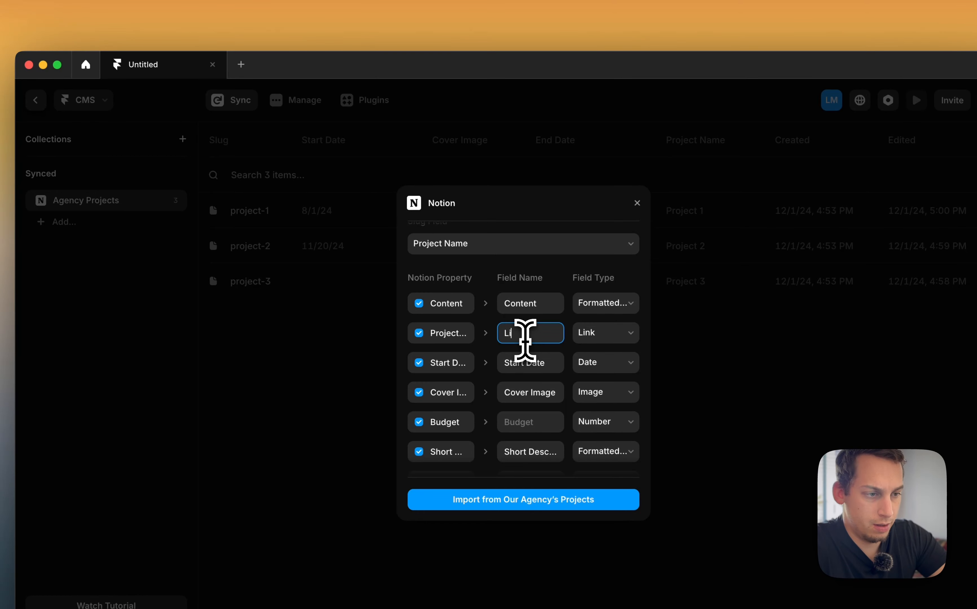
# Name the Project URL field Link and set its field type to Link
pyautogui.write('nk')
pyautogui.click(604, 334)
pyautogui.click(553, 321)
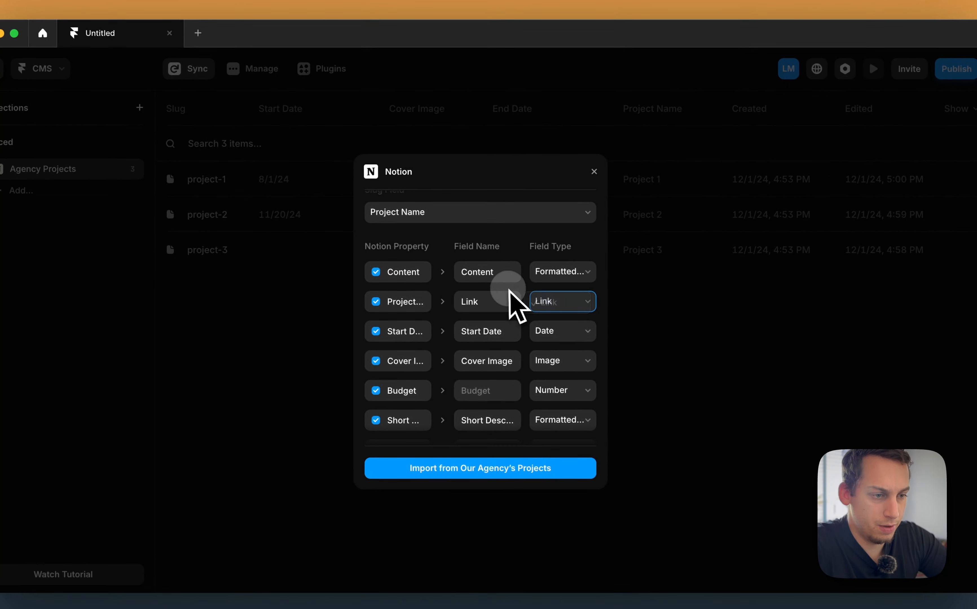
# Name the Budget field Budget and the Status field Status in the sync mapping
pyautogui.click(550, 393)
pyautogui.click(506, 388)
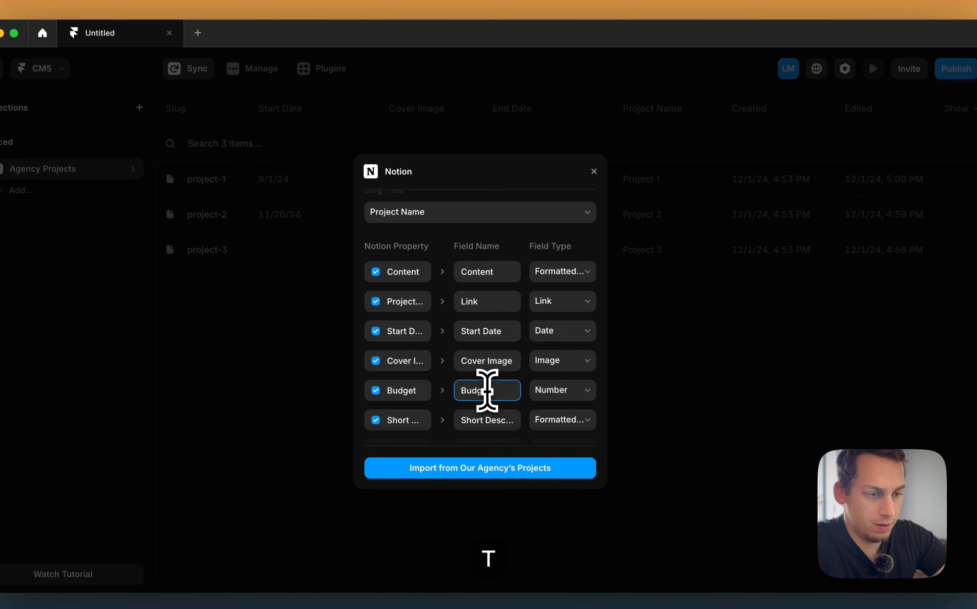
pyautogui.scroll(-5, 487, 389)
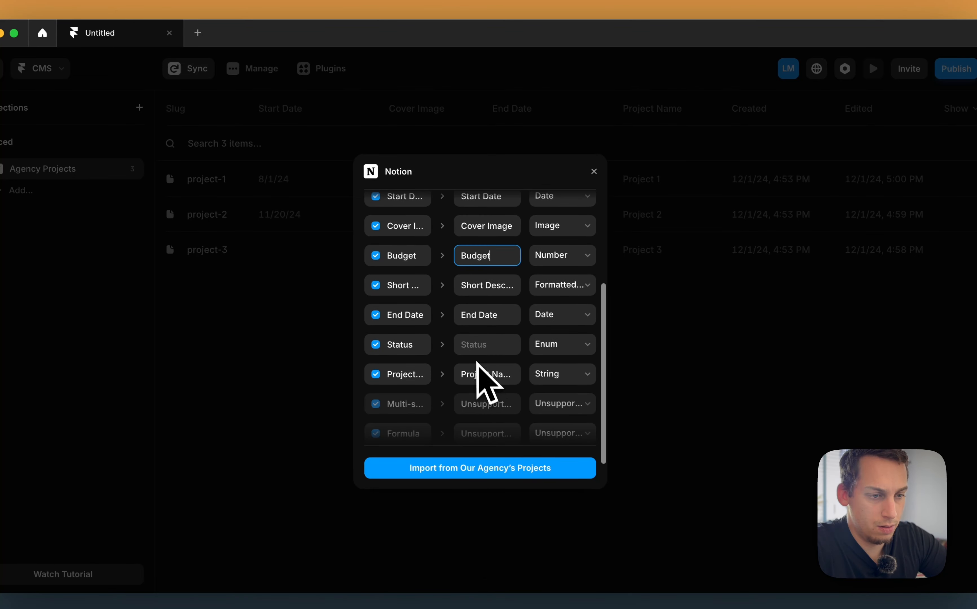
pyautogui.click(473, 347)
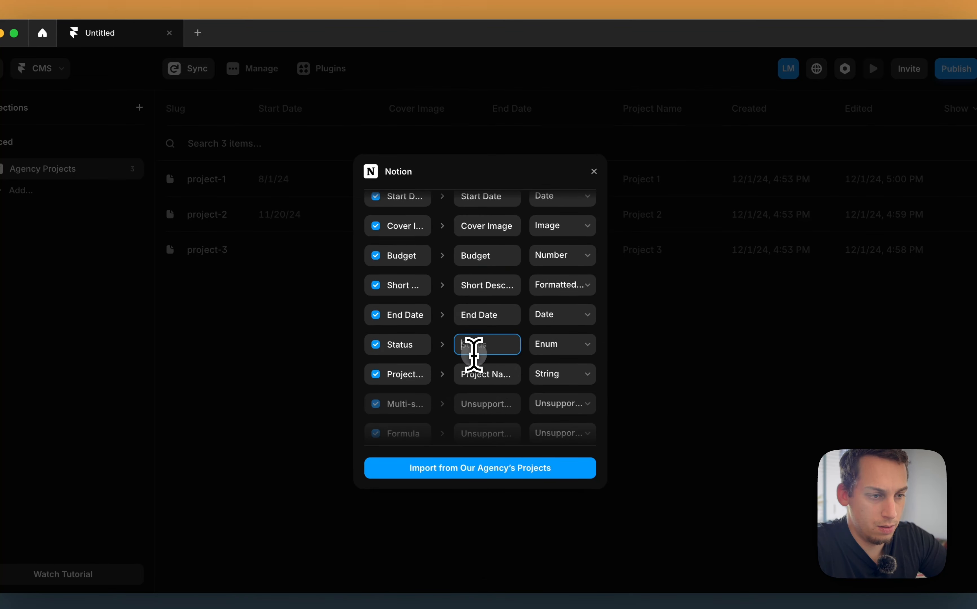
pyautogui.click(550, 351)
pyautogui.click(476, 347)
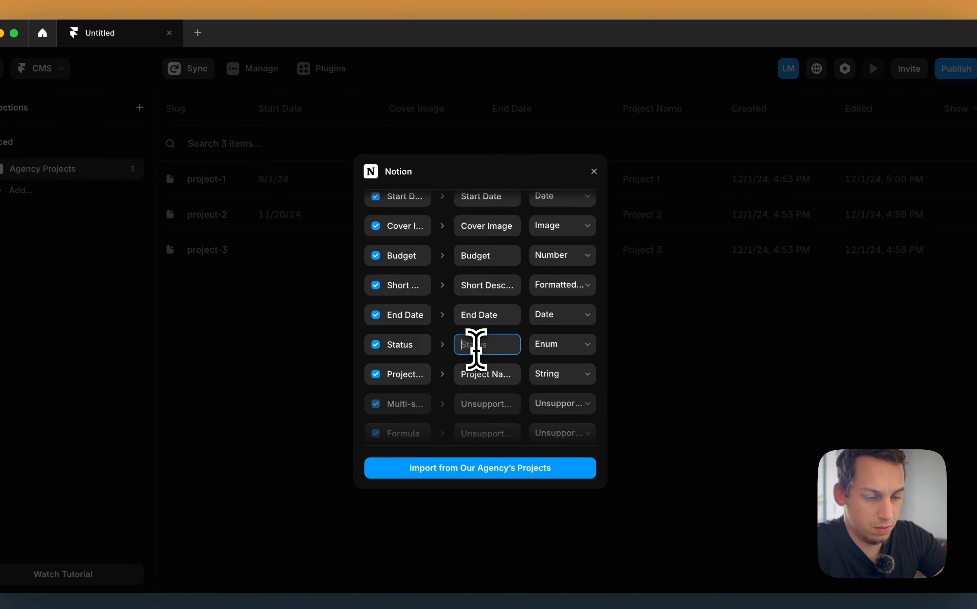
# Import the mapped fields from Our Agency's Projects into the CMS collection
pyautogui.scroll(-2, 478, 363)
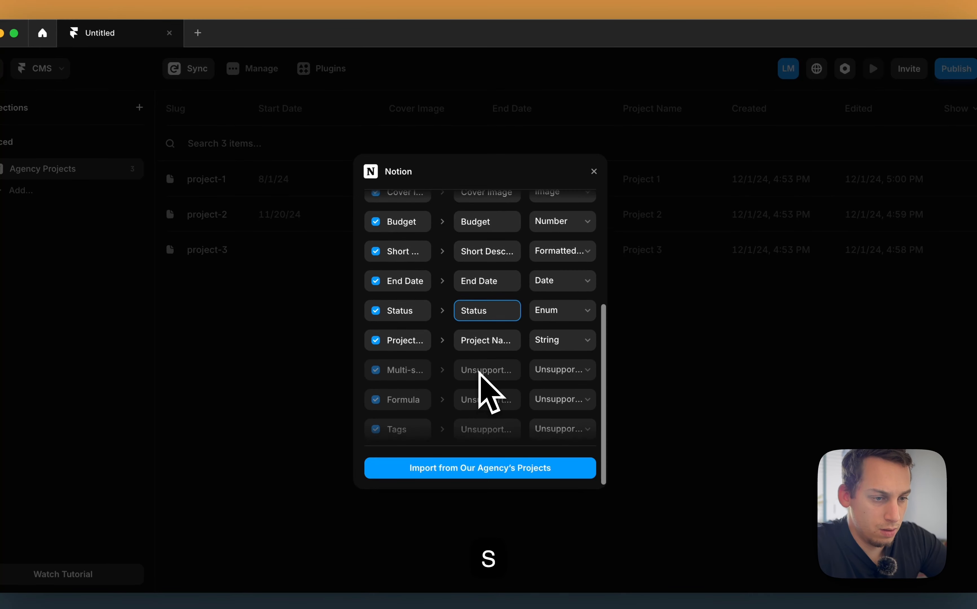
pyautogui.scroll(-1, 439, 377)
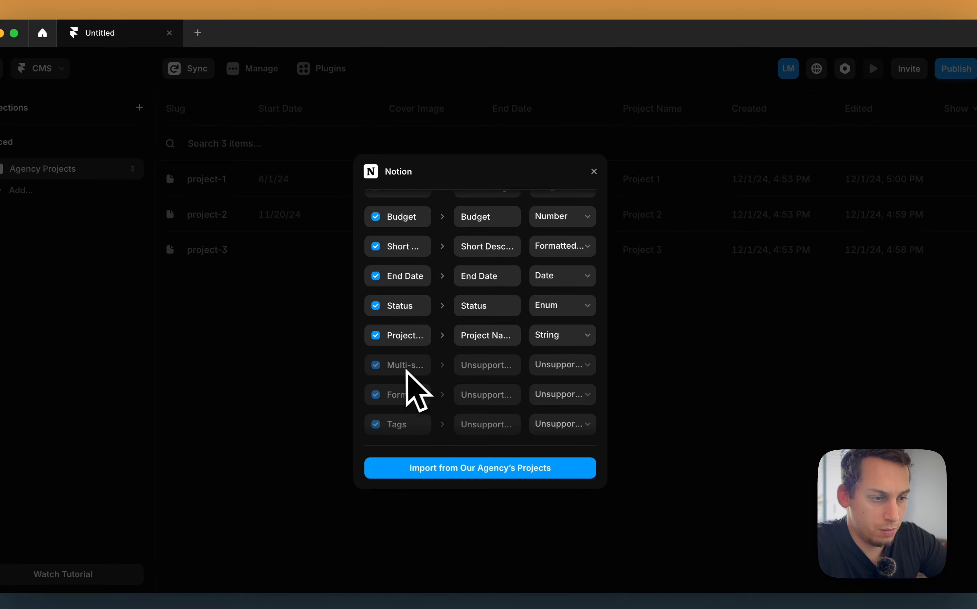
pyautogui.click(430, 469)
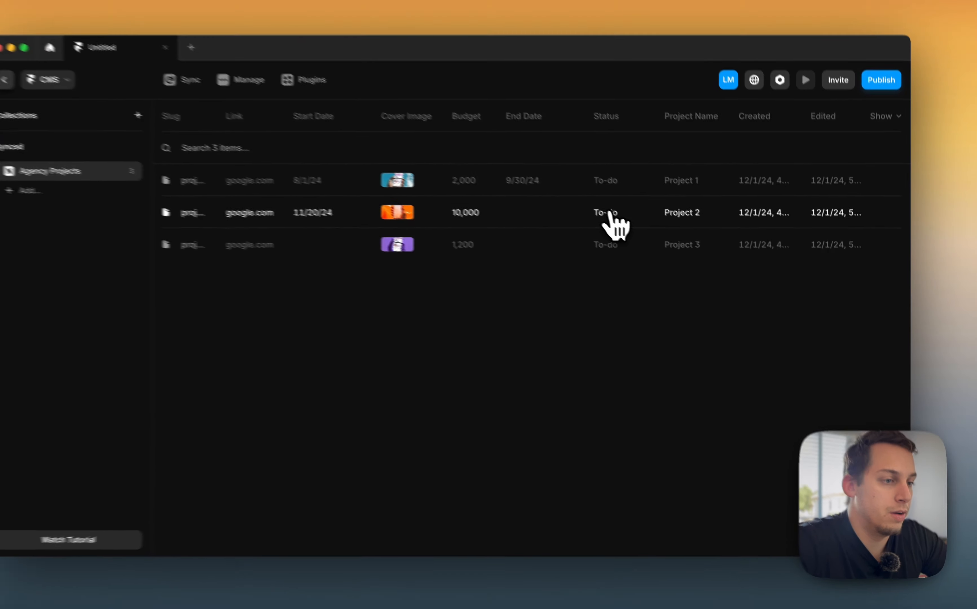
# Open Project 2's CMS item and inspect its fields to find which one is invalid
pyautogui.click(630, 227)
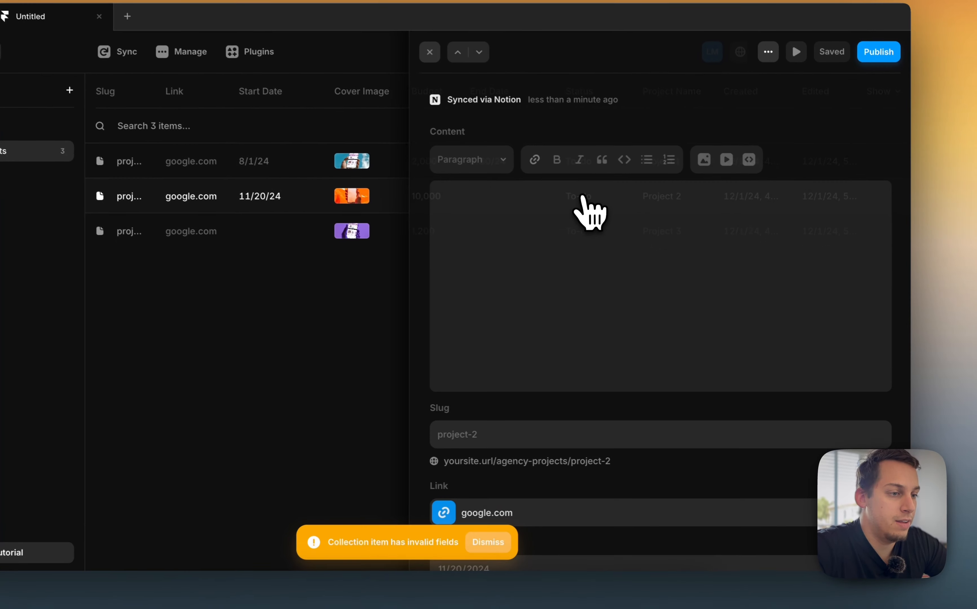
pyautogui.scroll(-8, 548, 312)
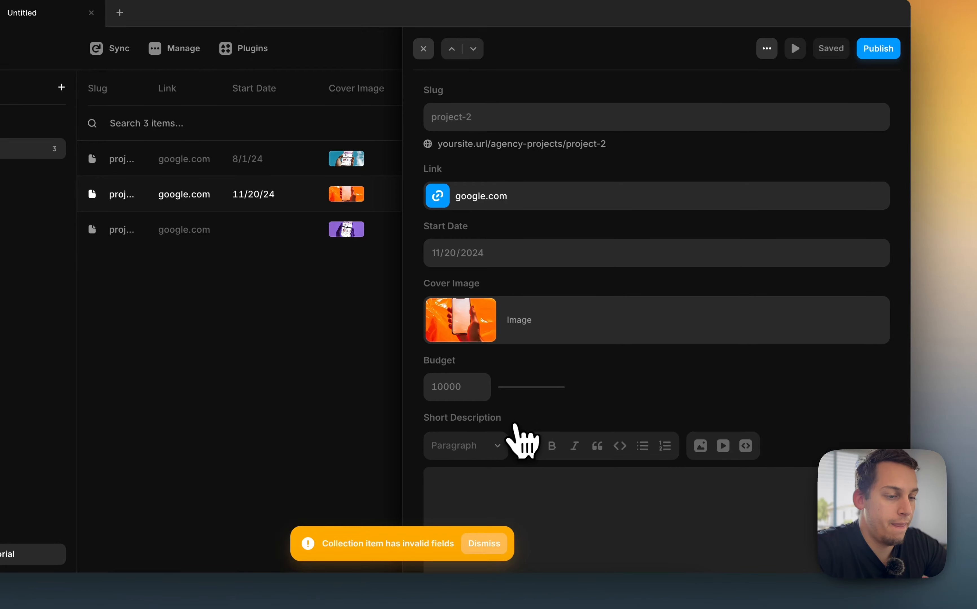
pyautogui.scroll(-8, 516, 426)
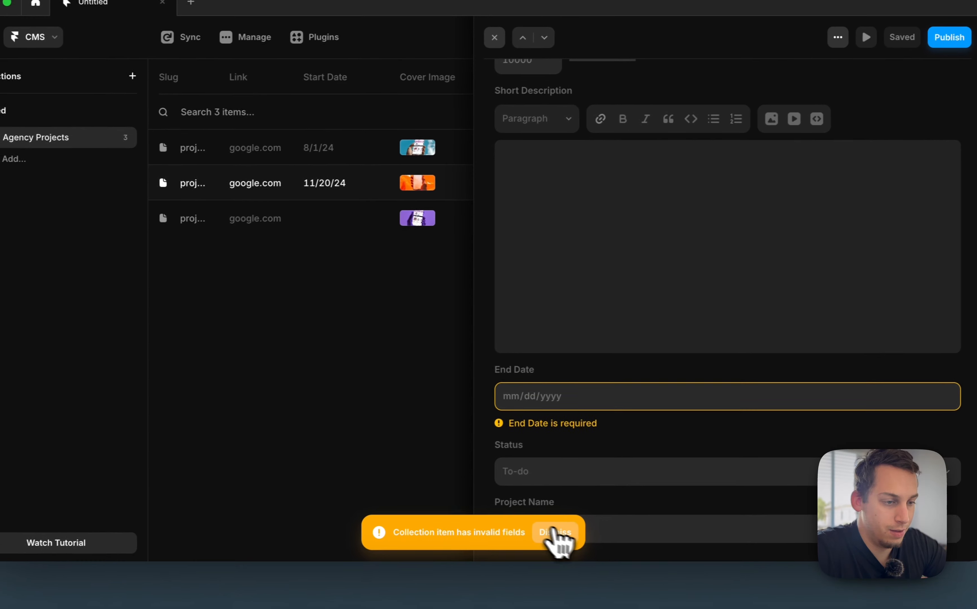
pyautogui.click(555, 532)
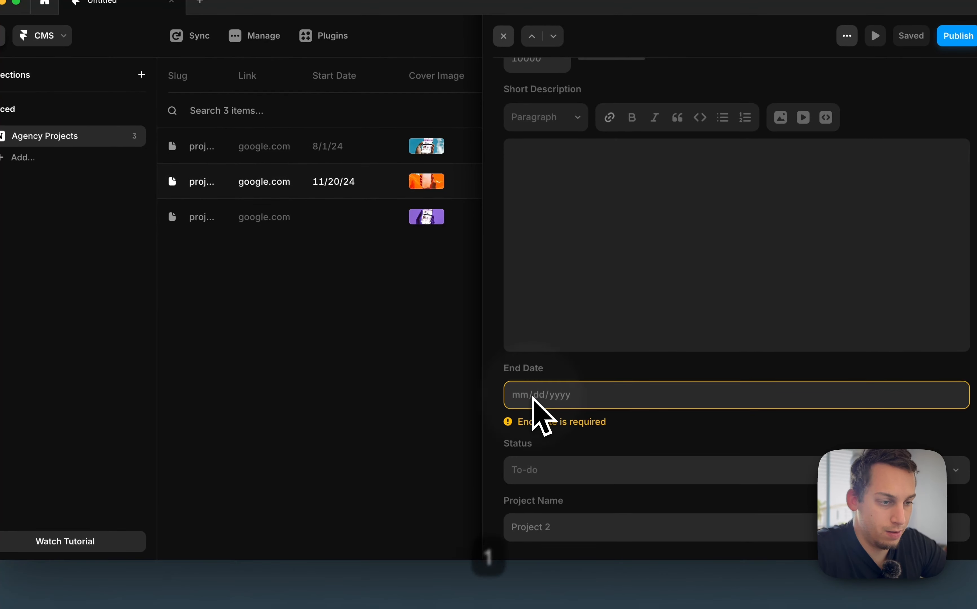
pyautogui.scroll(6, 592, 358)
pyautogui.click(452, 325)
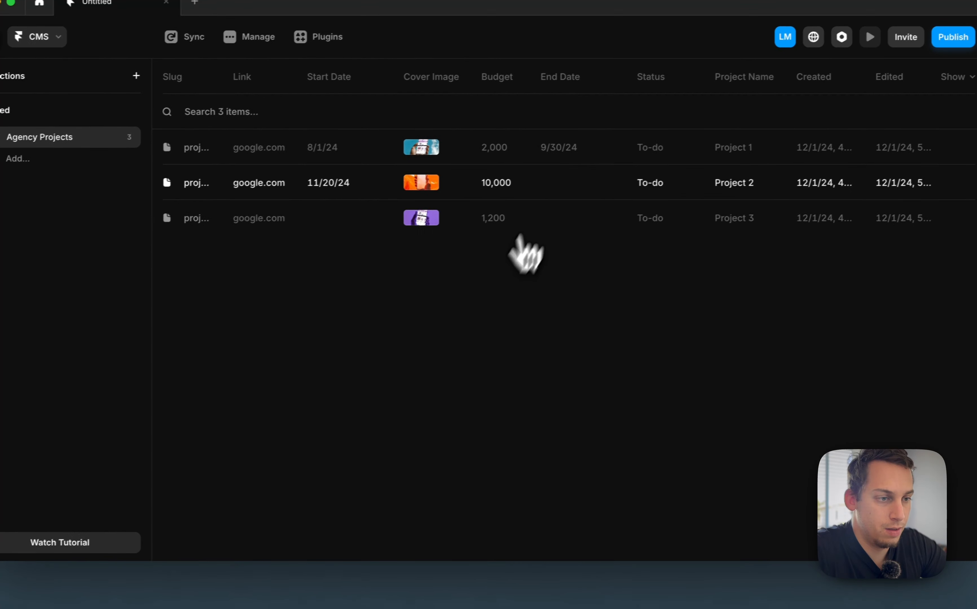
pyautogui.click(565, 188)
pyautogui.scroll(-10, 547, 209)
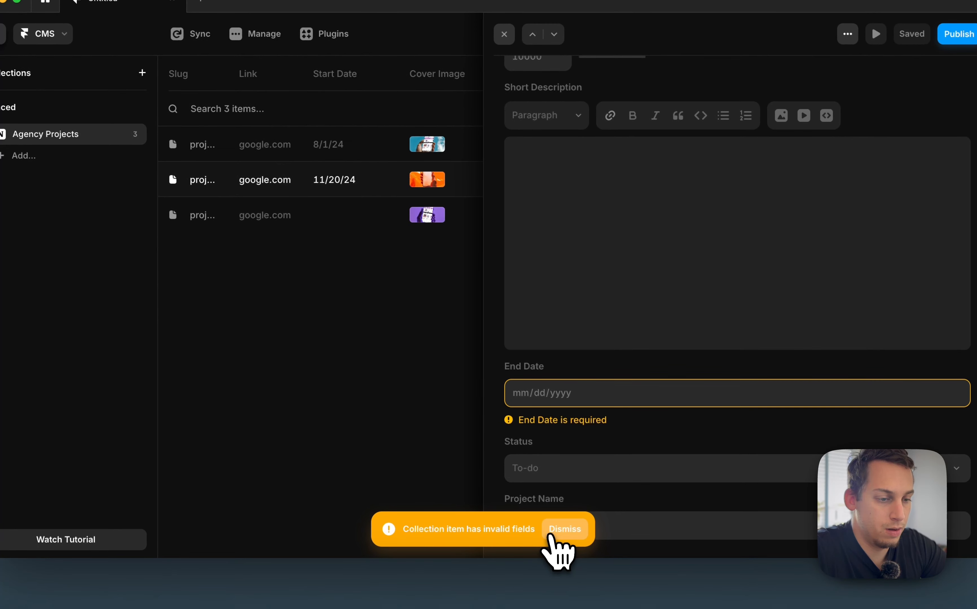
pyautogui.click(563, 530)
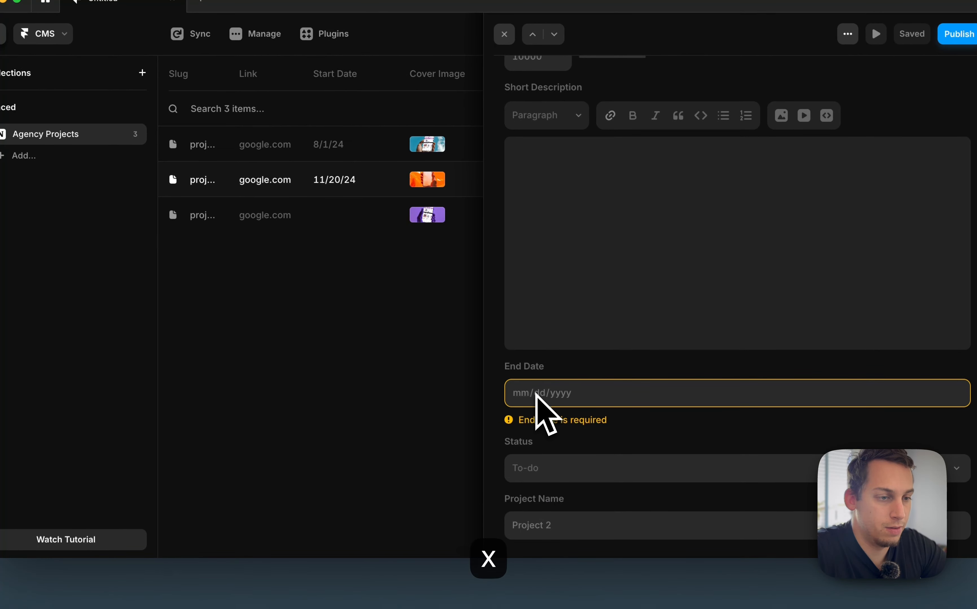
pyautogui.click(406, 404)
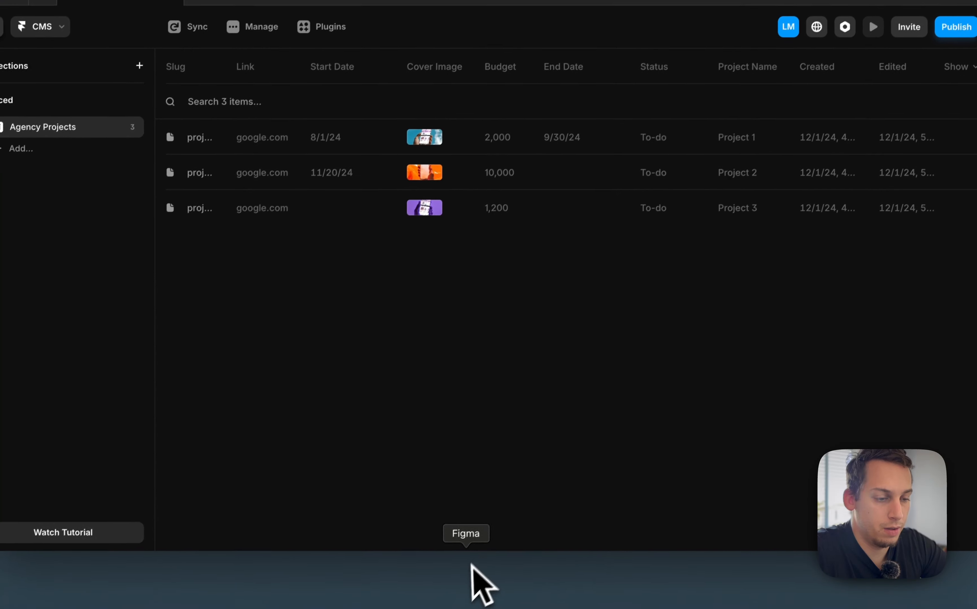
# Switch to Notion and set Project 2's End Date to December 2, 2024
pyautogui.click(382, 568)
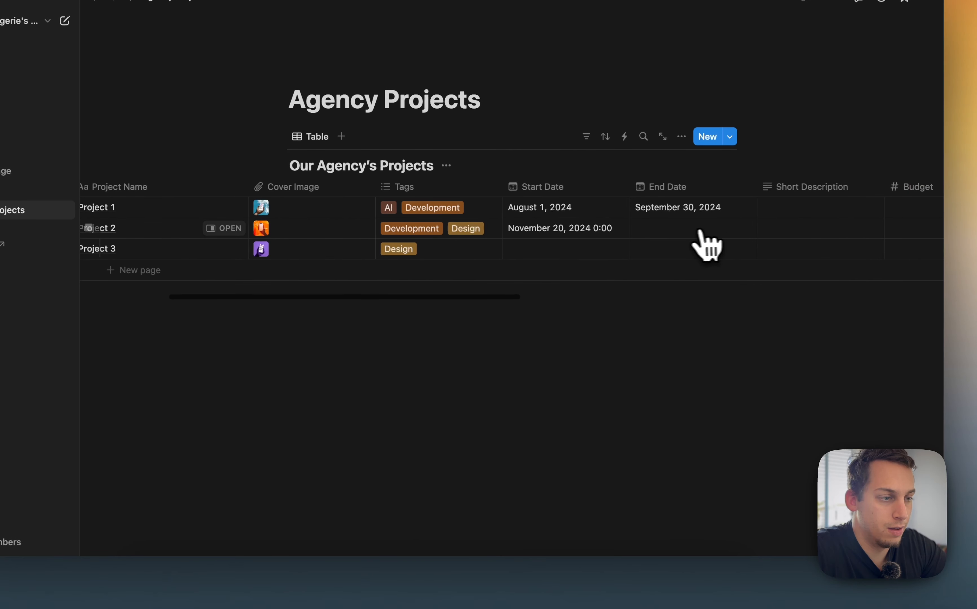
pyautogui.click(701, 233)
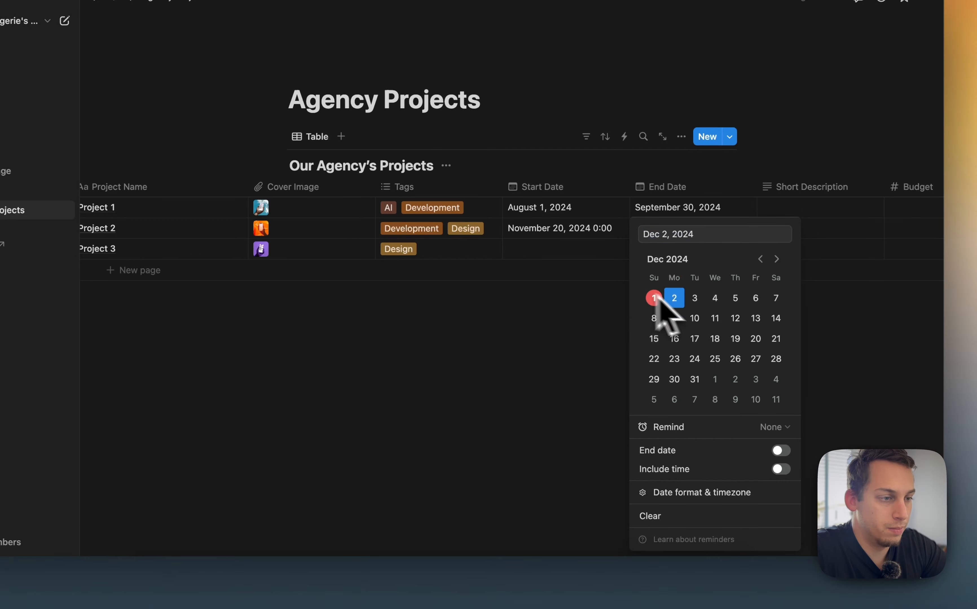
pyautogui.click(609, 297)
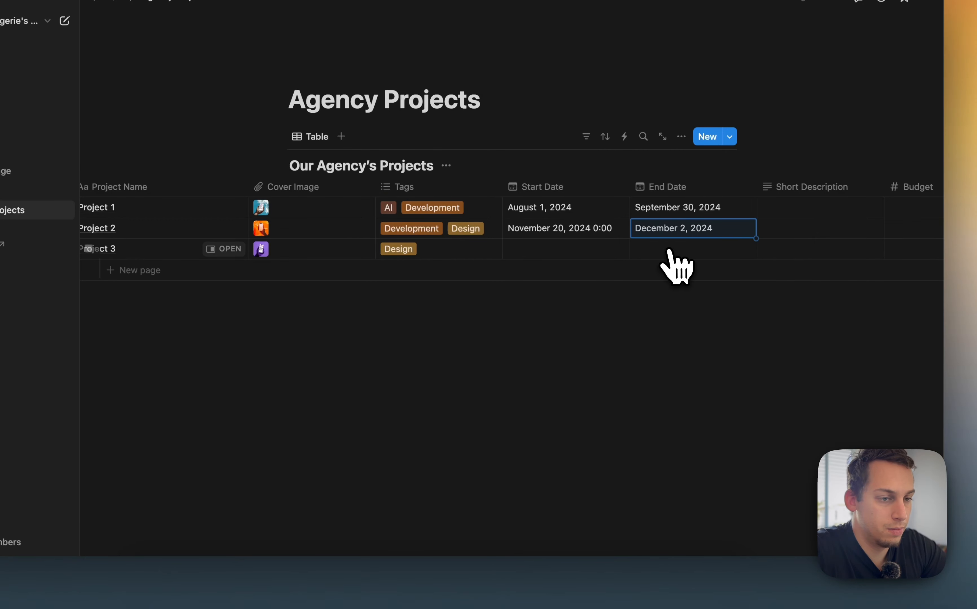
pyautogui.press('Return')
# Set Project 3's End Date to December 8, 2024 and its Start Date to October 9, 2024
pyautogui.click(654, 319)
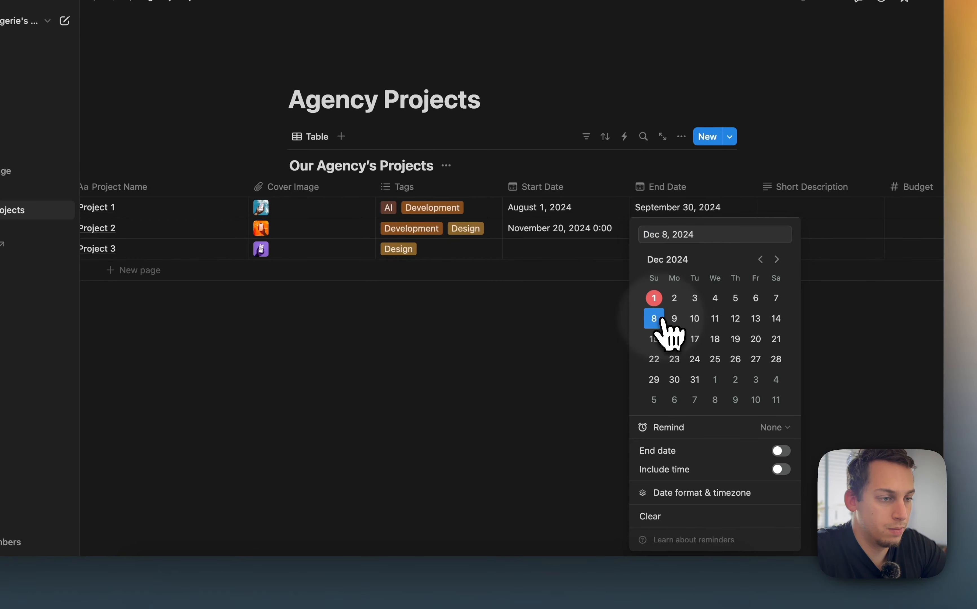
pyautogui.click(581, 256)
pyautogui.click(550, 261)
pyautogui.click(633, 259)
pyautogui.click(633, 259)
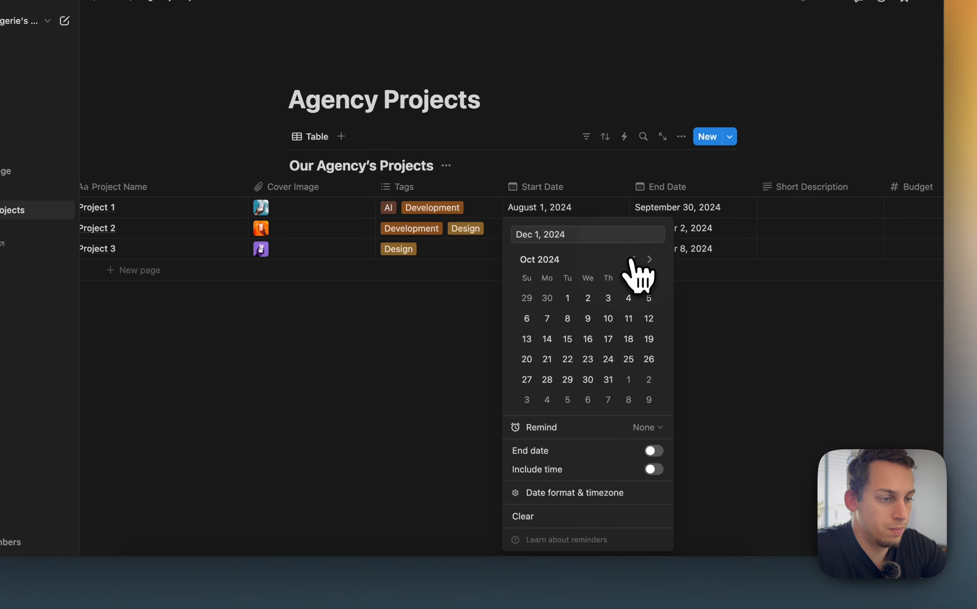
pyautogui.click(583, 325)
pyautogui.click(484, 325)
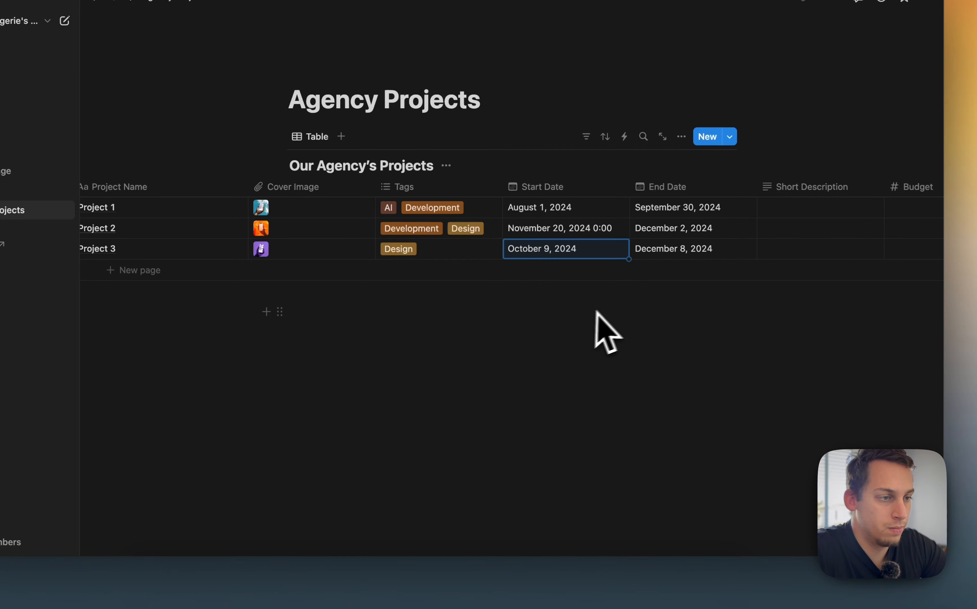
# Switch to Framer and sync the Agency Projects collection from Notion
pyautogui.click(535, 592)
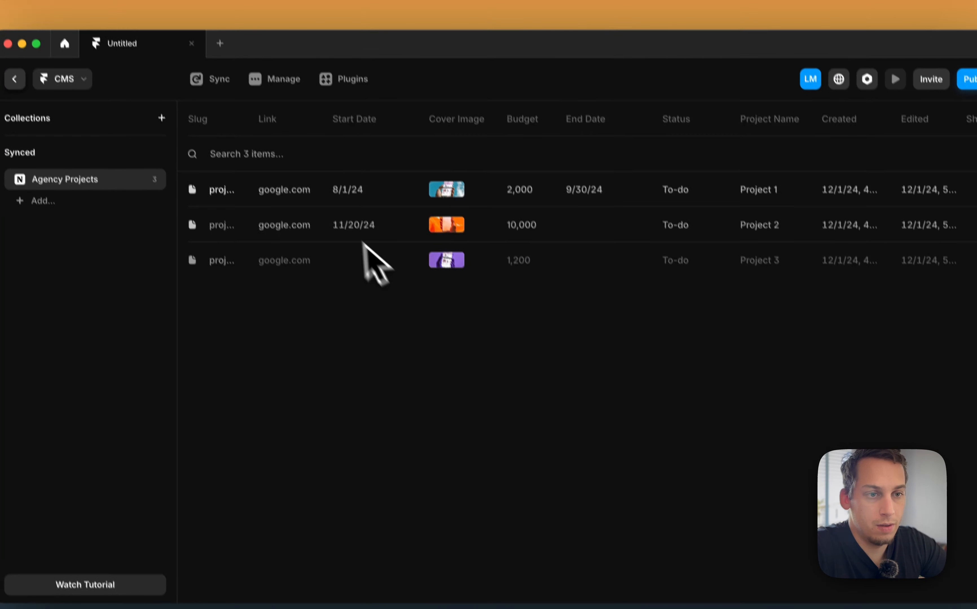
pyautogui.click(226, 86)
pyautogui.click(236, 114)
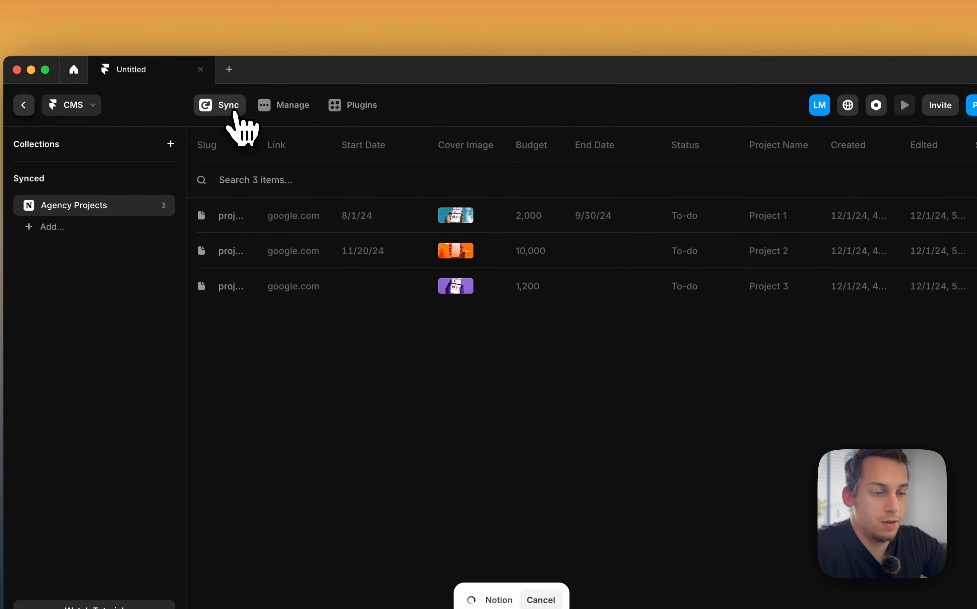
# Open Project 2's CMS item and review its synced fields, including End Date
pyautogui.click(599, 254)
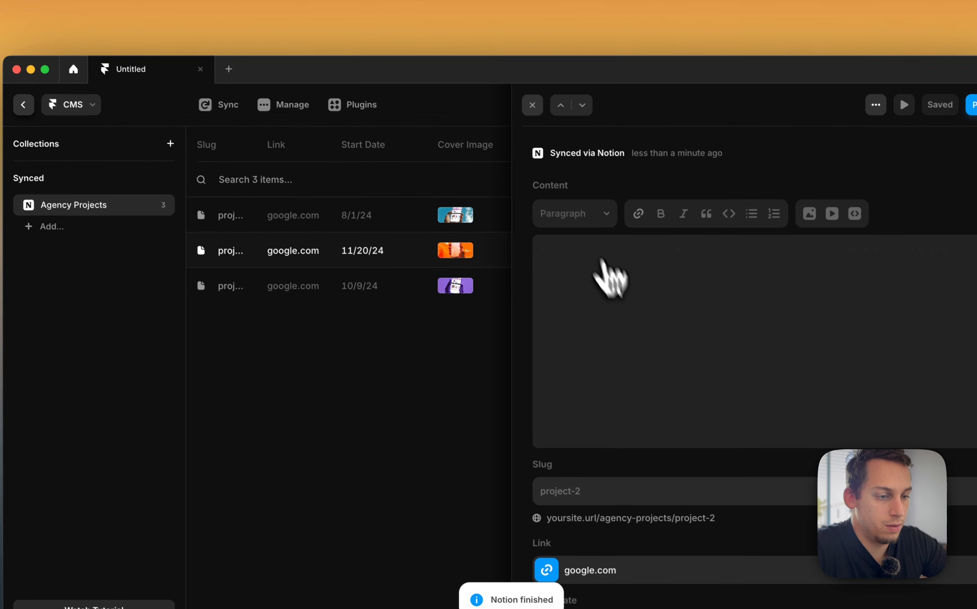
pyautogui.scroll(-10, 600, 273)
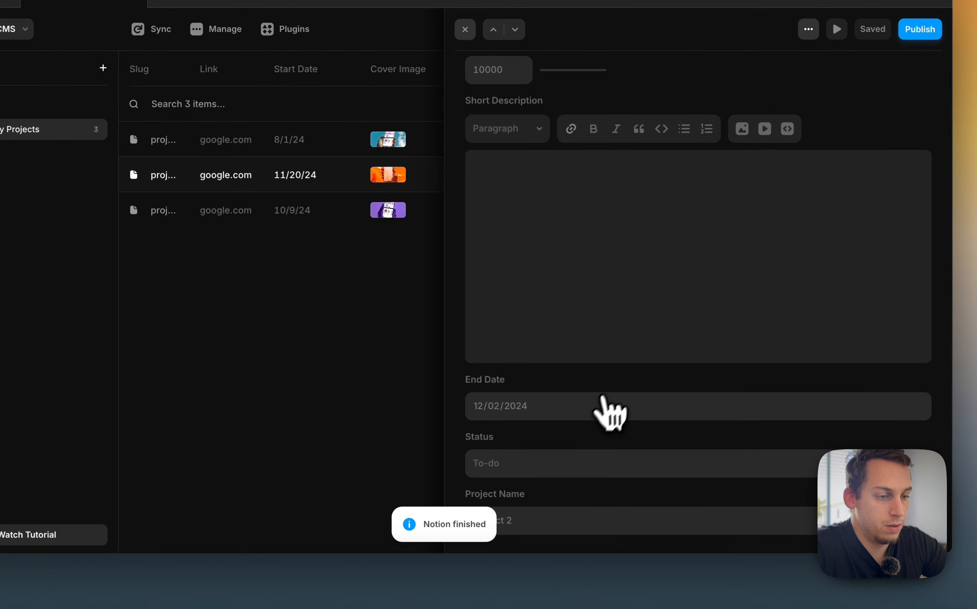
pyautogui.scroll(10, 559, 463)
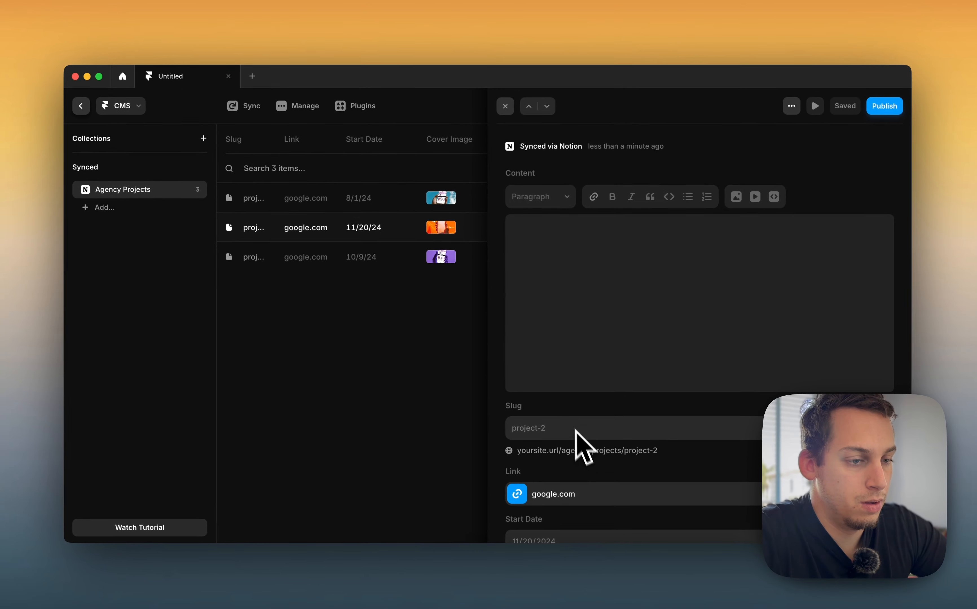
pyautogui.scroll(-6, 573, 429)
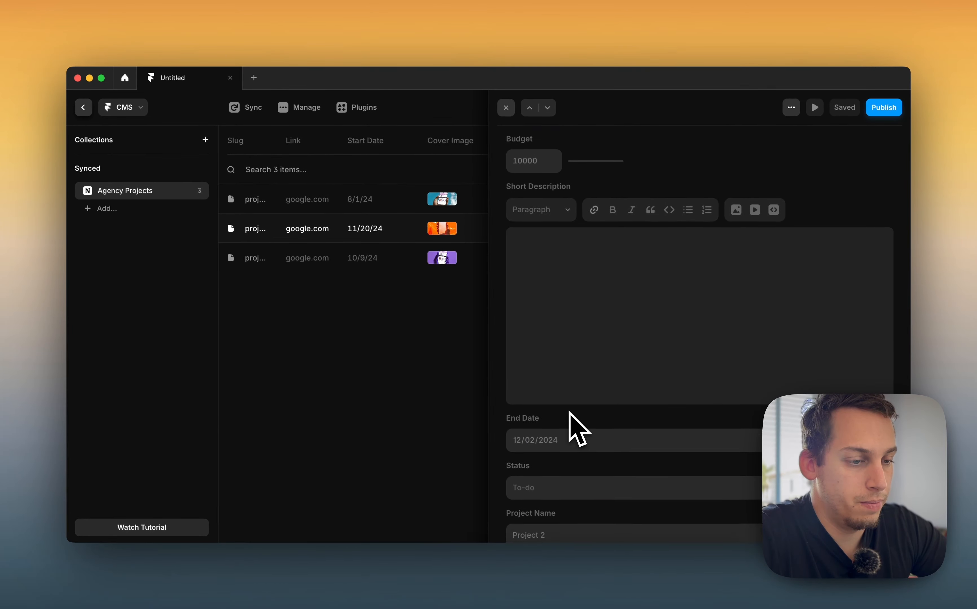
pyautogui.click(428, 413)
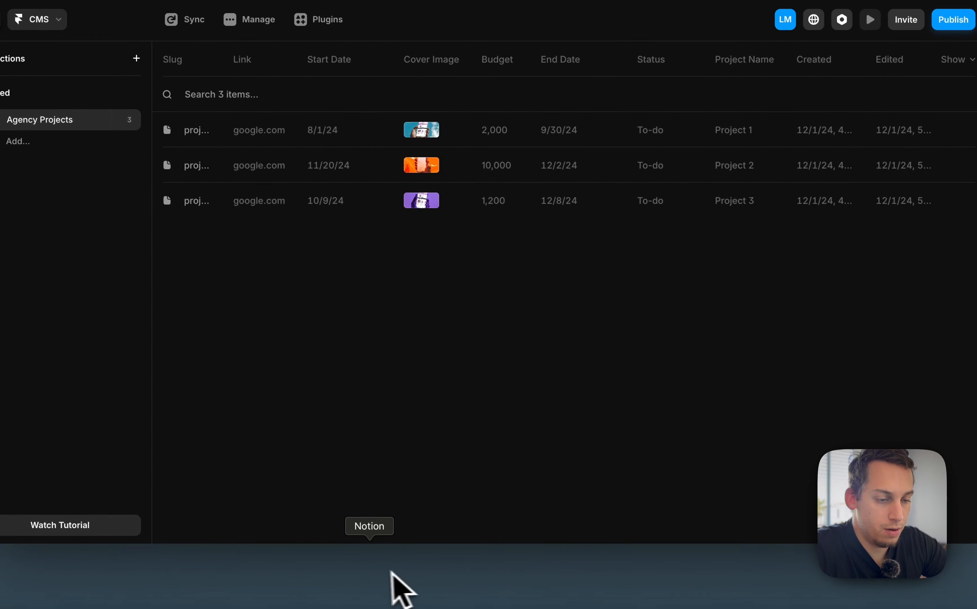
# Return to Notion and review the Status options and other property values across the Agency Projects table
pyautogui.click(388, 584)
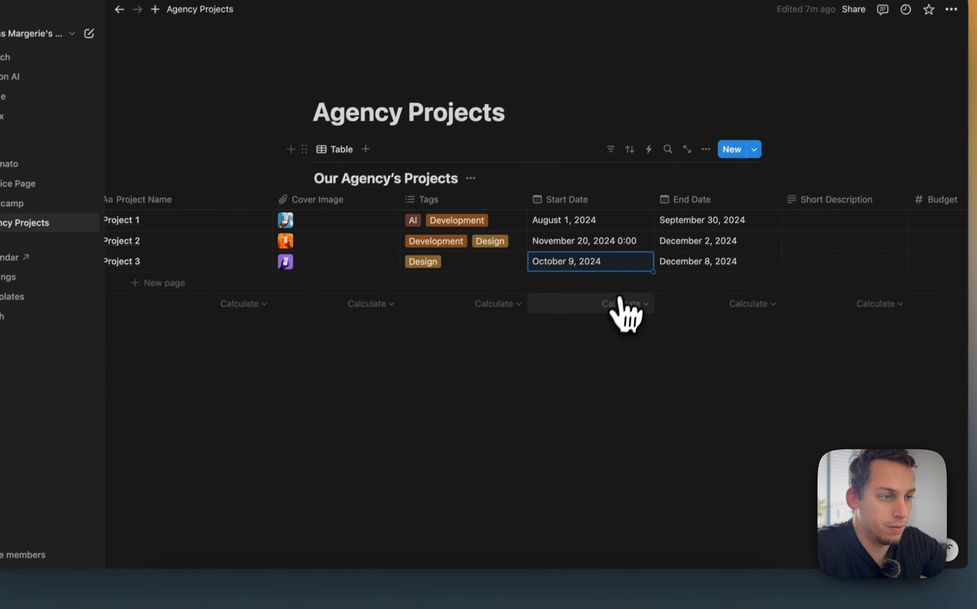
pyautogui.hscroll(10, 519, 292)
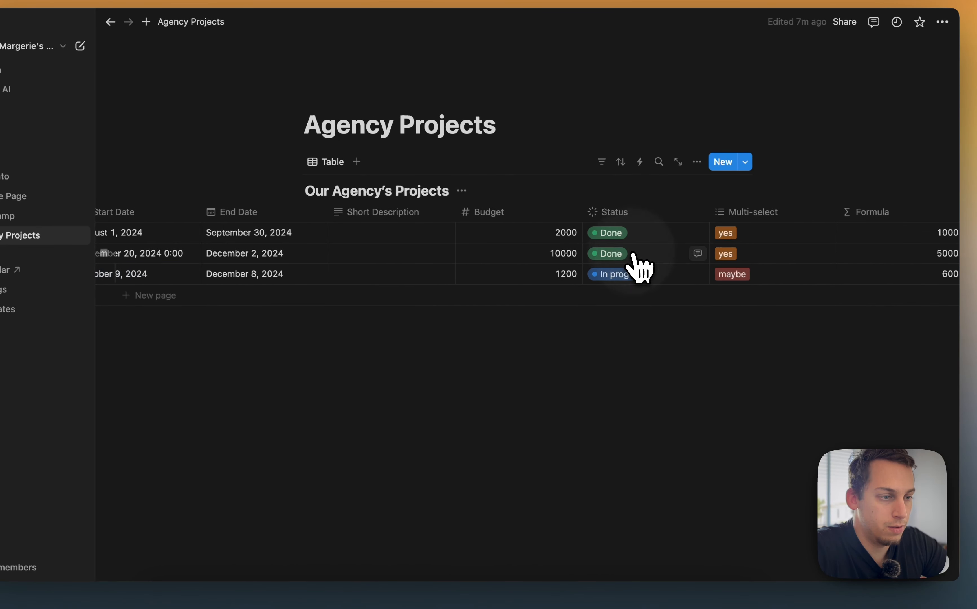
pyautogui.click(635, 258)
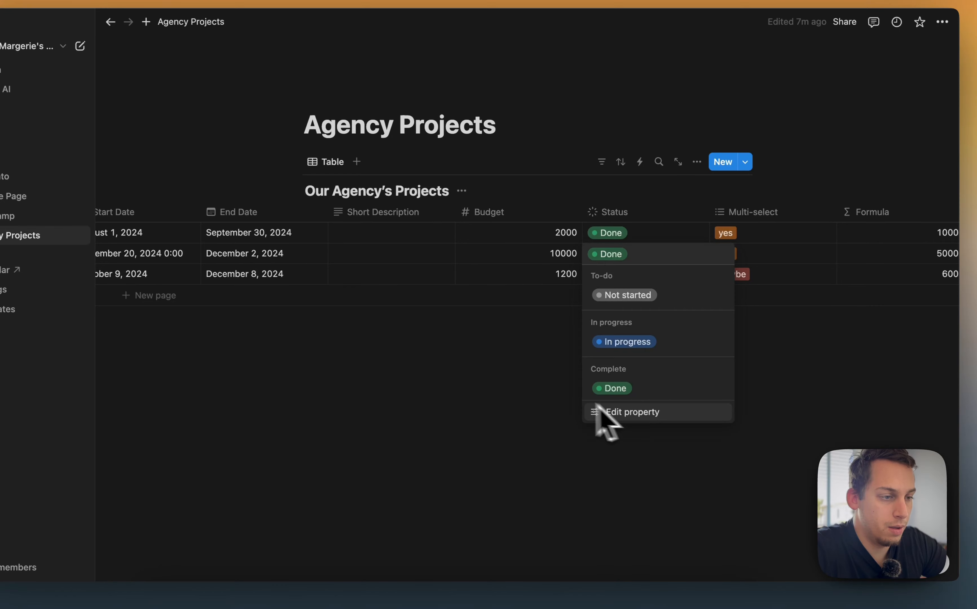
pyautogui.click(542, 386)
pyautogui.click(627, 261)
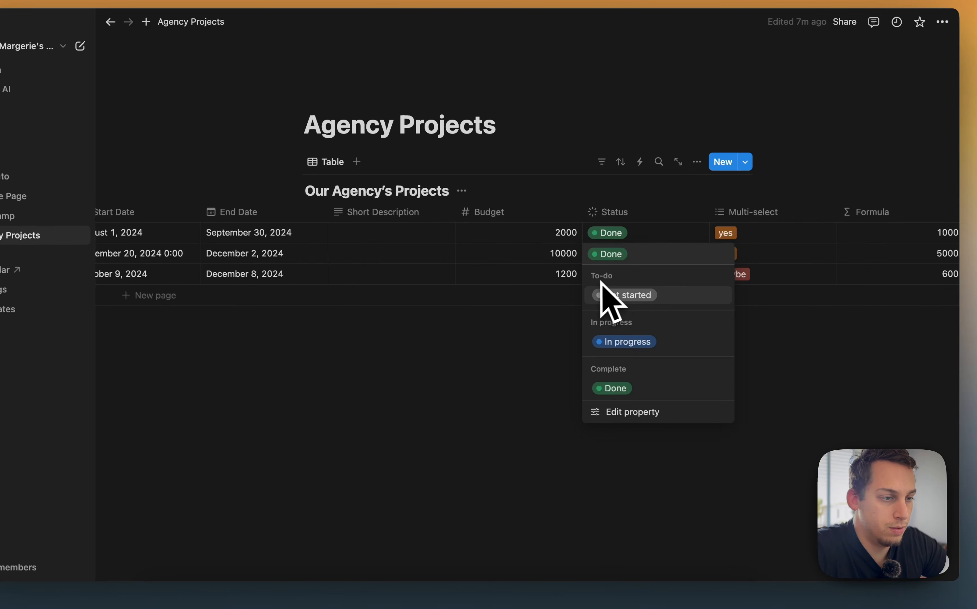
pyautogui.press('Escape')
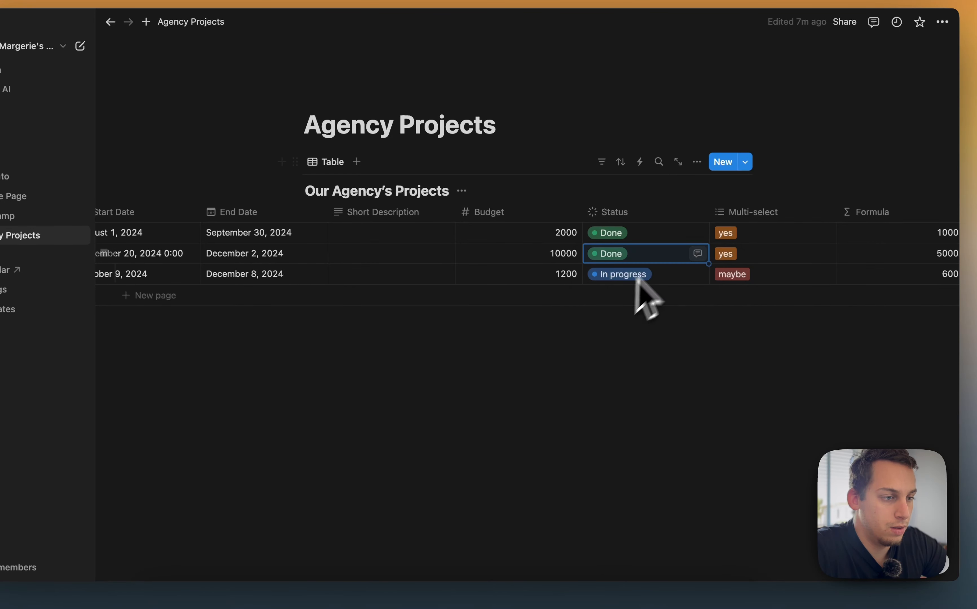
pyautogui.hscroll(-10, 403, 266)
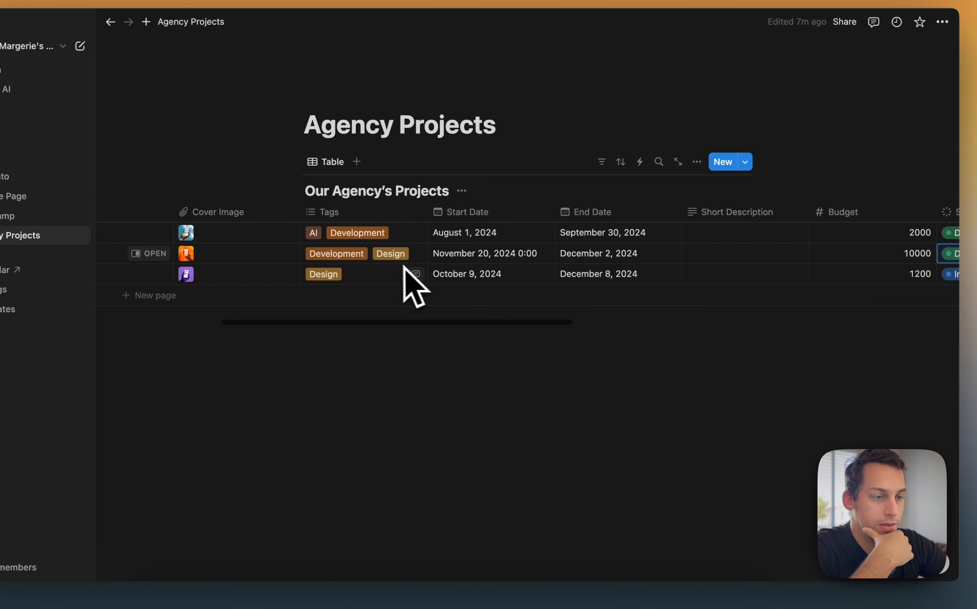
pyautogui.hscroll(10, 752, 226)
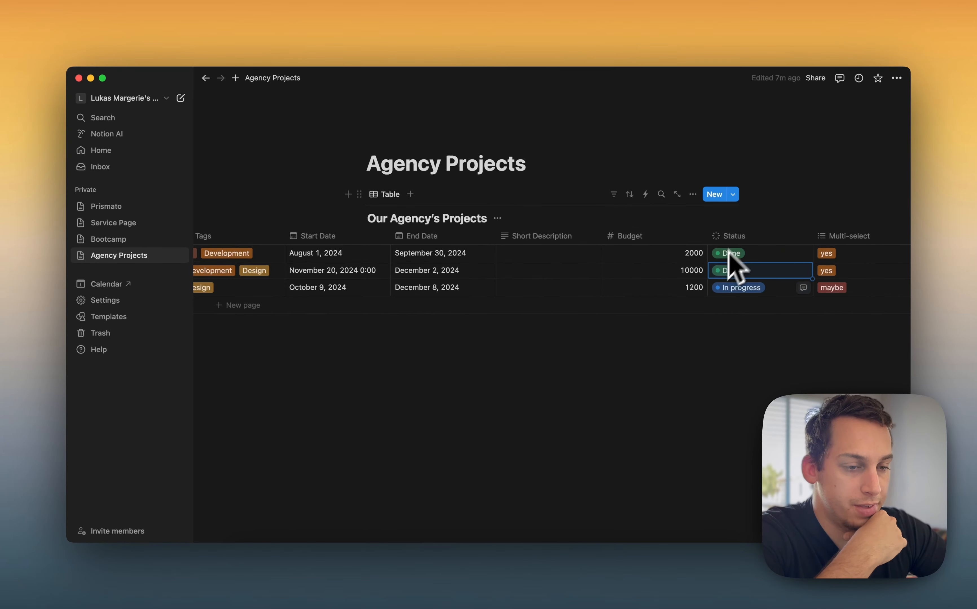
pyautogui.hscroll(-10, 519, 288)
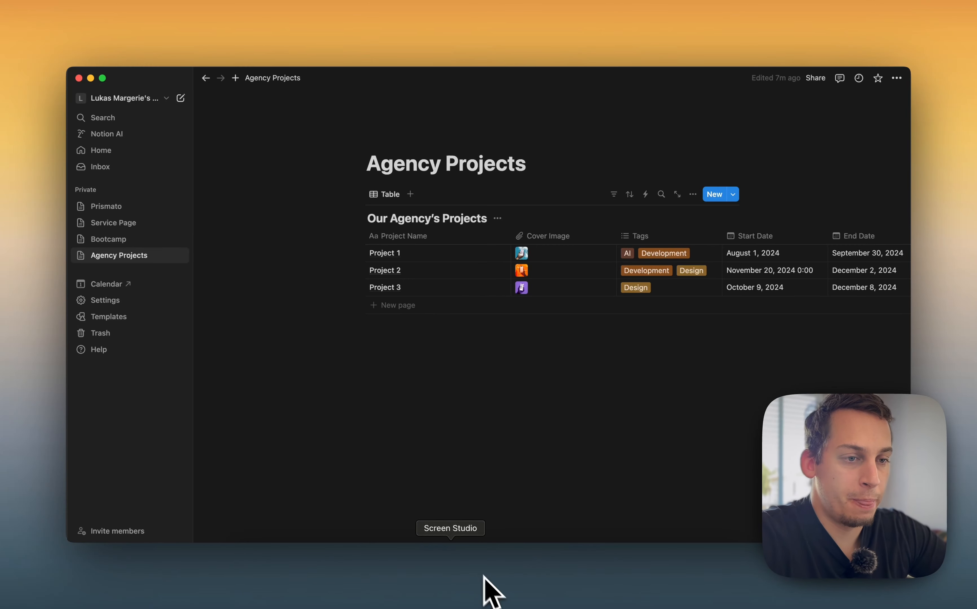
pyautogui.hscroll(10, 430, 309)
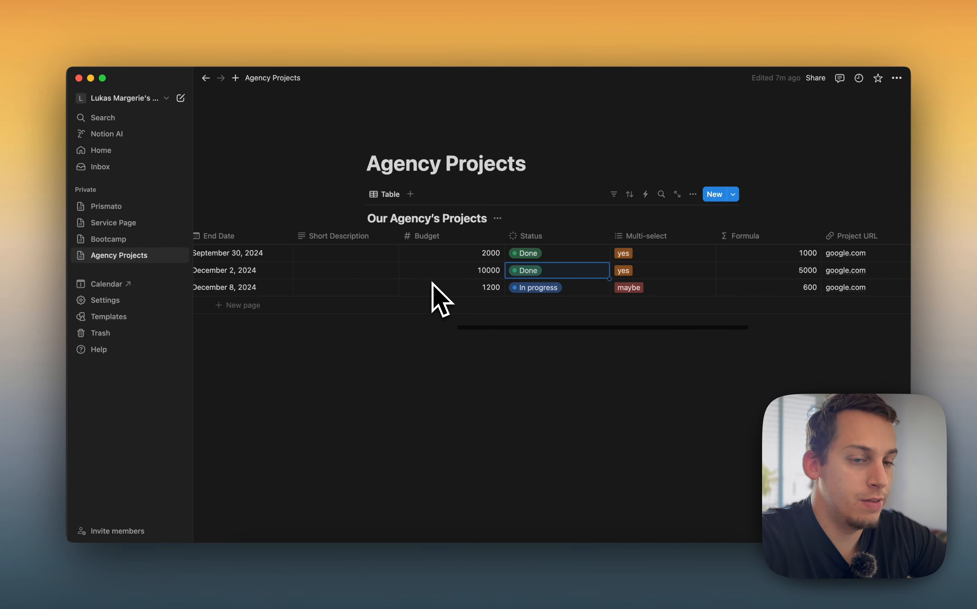
# Insert an inline database titled Tags on a new line below the Our Agency's Projects table
pyautogui.hscroll(2, 440, 300)
pyautogui.hscroll(-12, 432, 282)
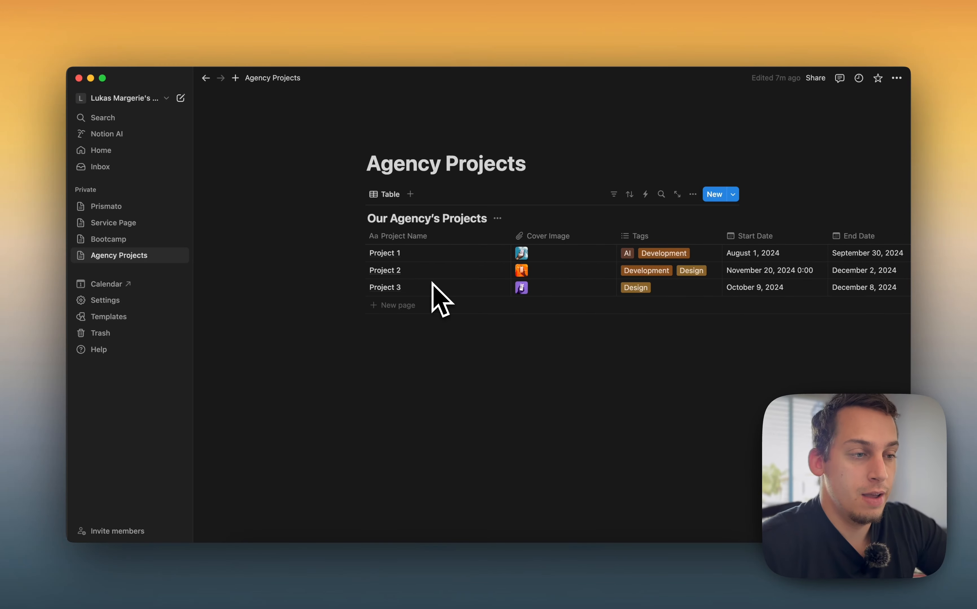
pyautogui.click(396, 363)
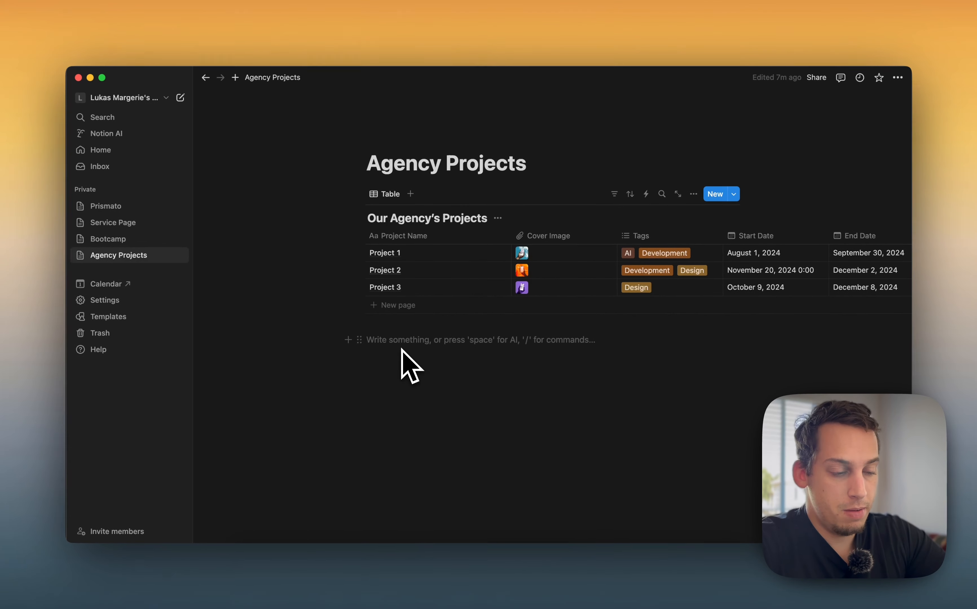
pyautogui.write('/')
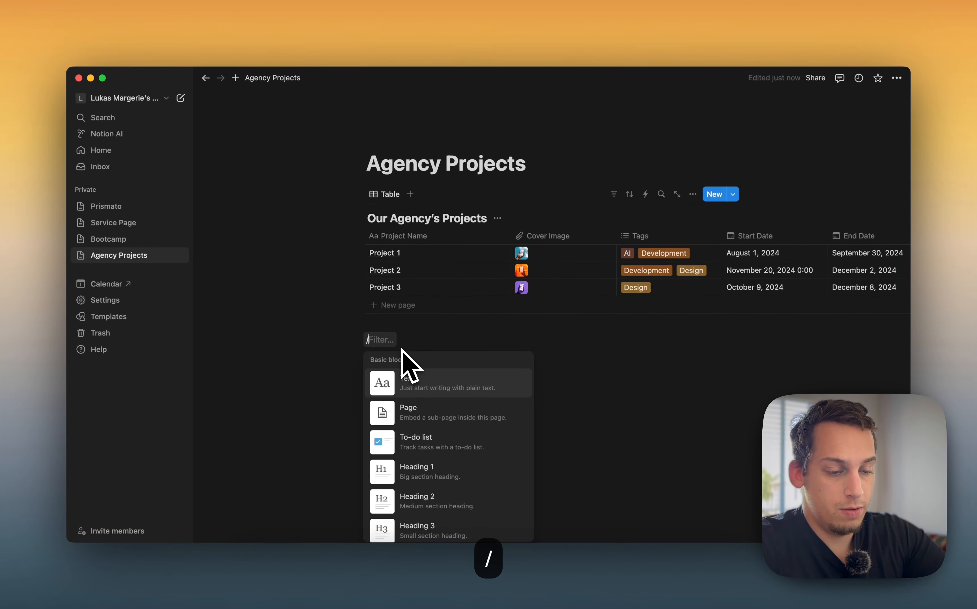
pyautogui.write('data')
pyautogui.press('Return')
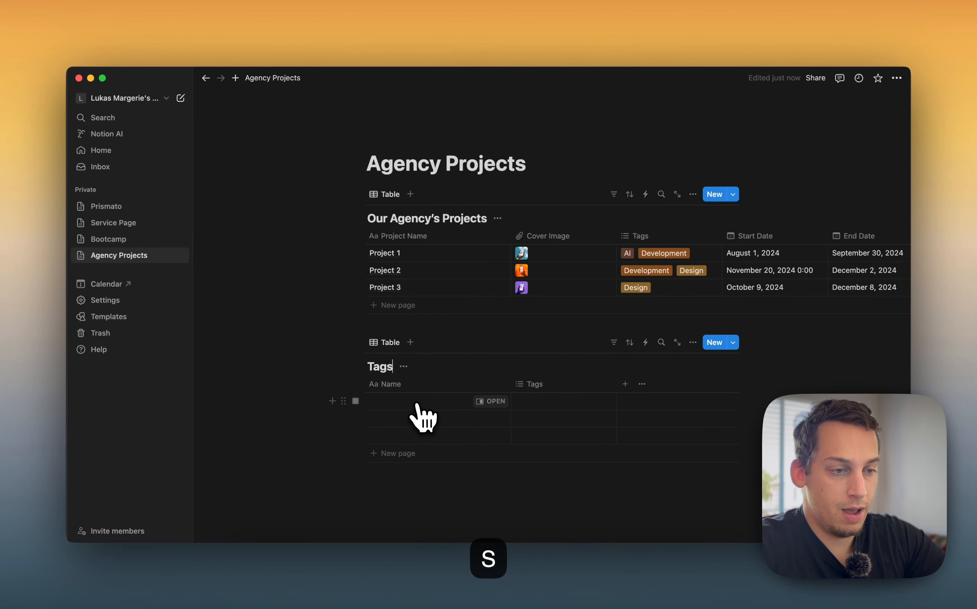
# Delete the default Tags property from the new Tags database
pyautogui.click(602, 387)
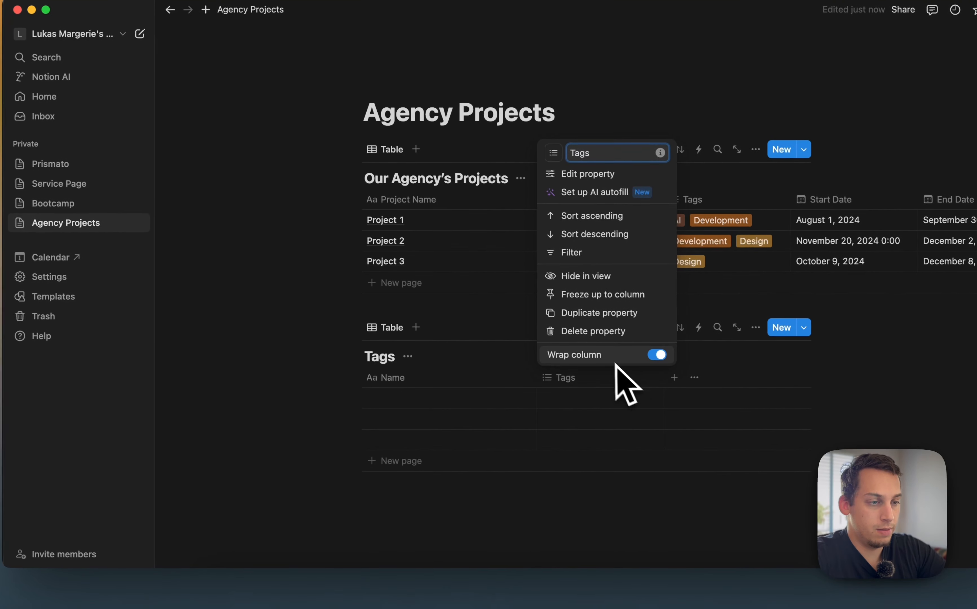
pyautogui.click(594, 332)
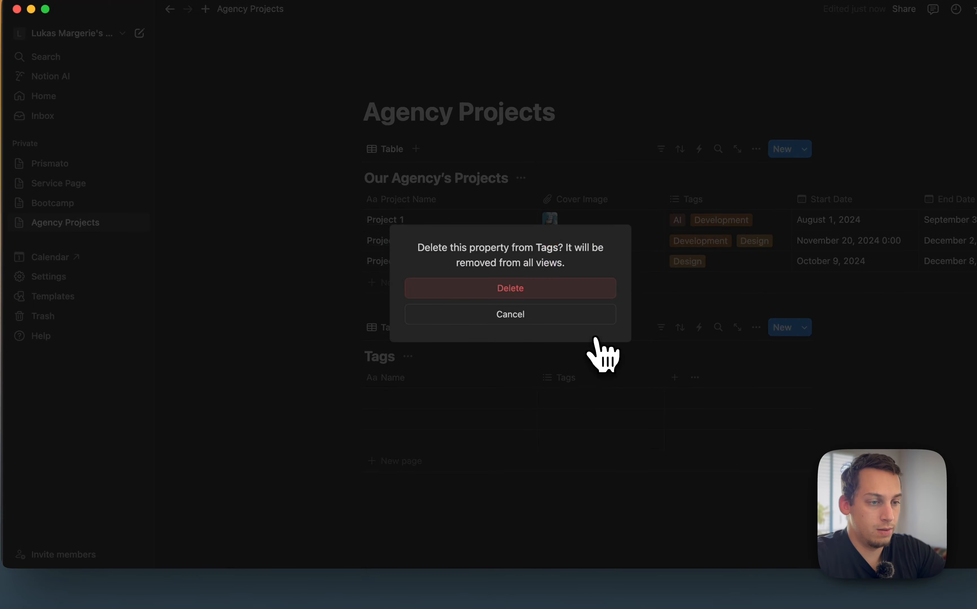
pyautogui.click(560, 290)
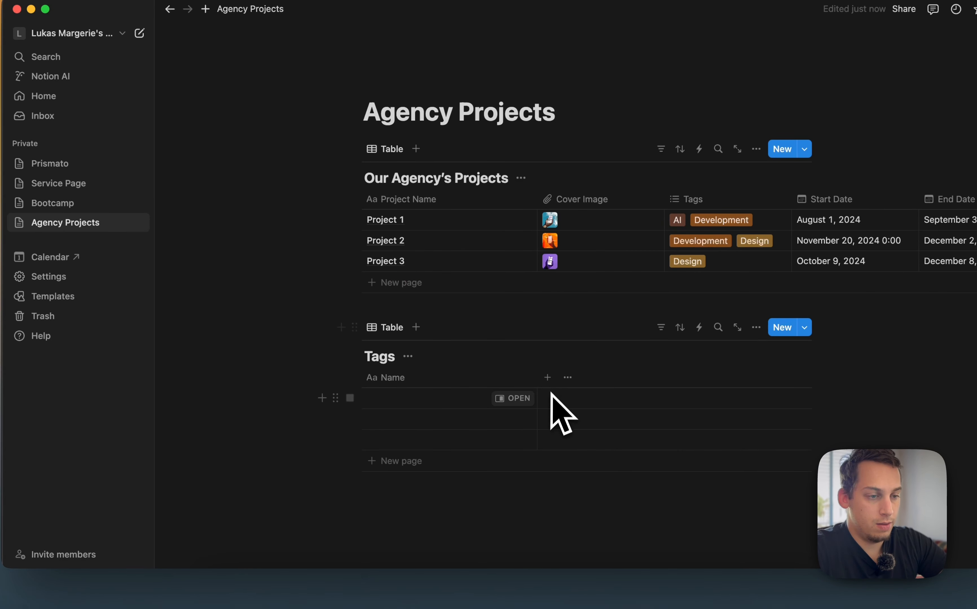
# Add three rows named AI, Development and Design to the Tags database
pyautogui.click(468, 400)
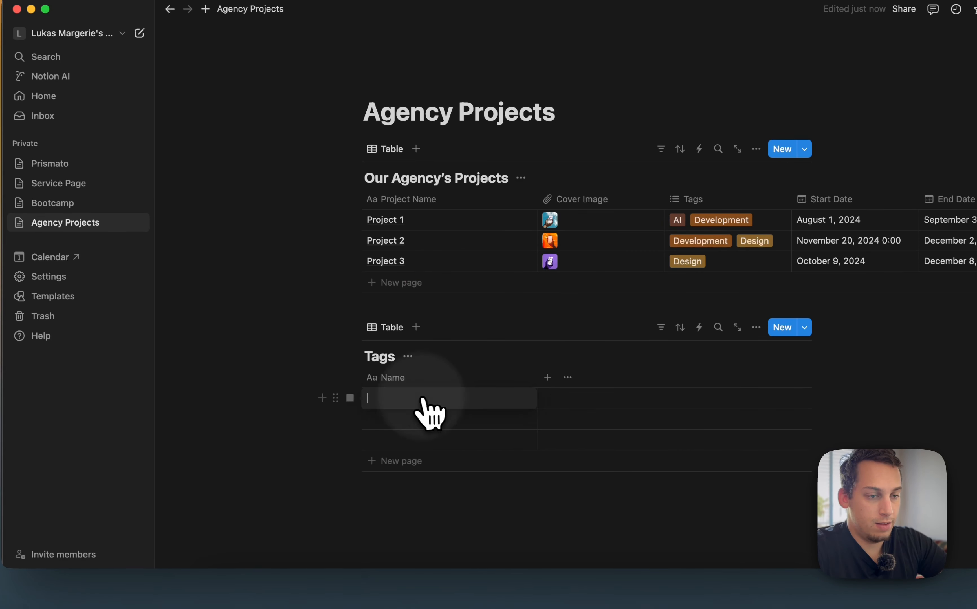
pyautogui.write('AI')
pyautogui.click(413, 421)
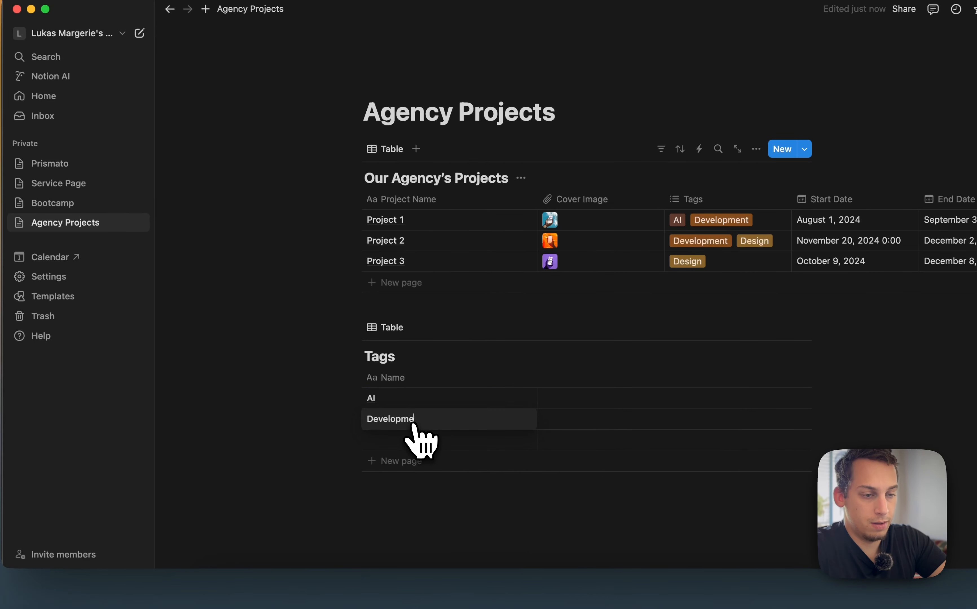
pyautogui.click(414, 443)
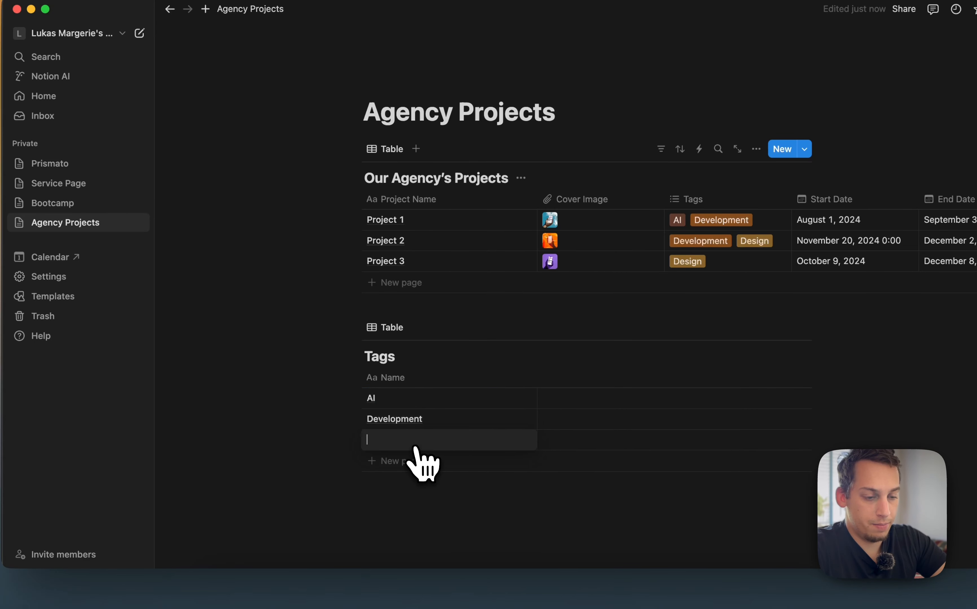
pyautogui.press('Escape')
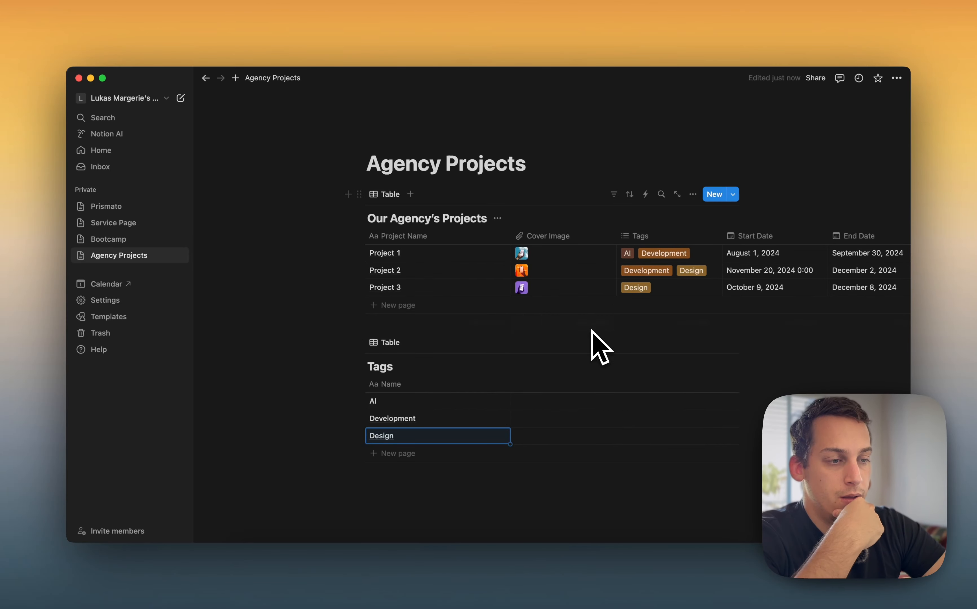
# Switch to Framer and create a new Notion-synced CMS collection named Tags
pyautogui.hscroll(5, 517, 320)
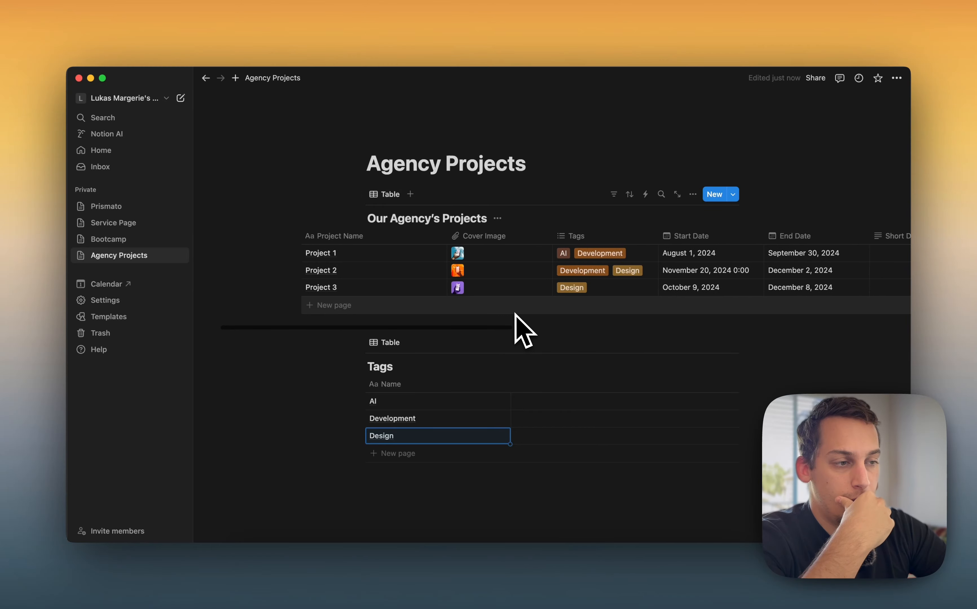
pyautogui.hscroll(-5, 515, 314)
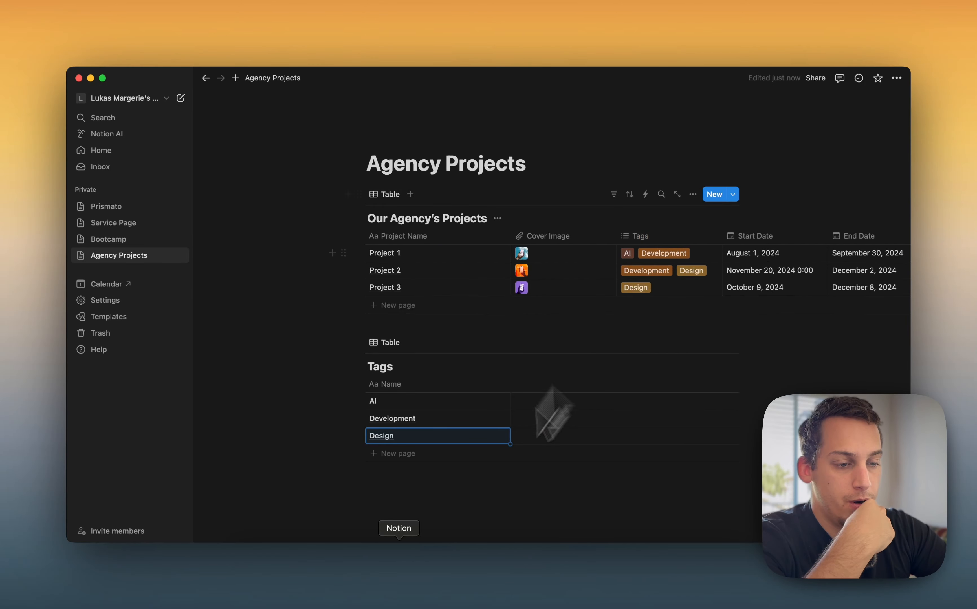
pyautogui.click(520, 558)
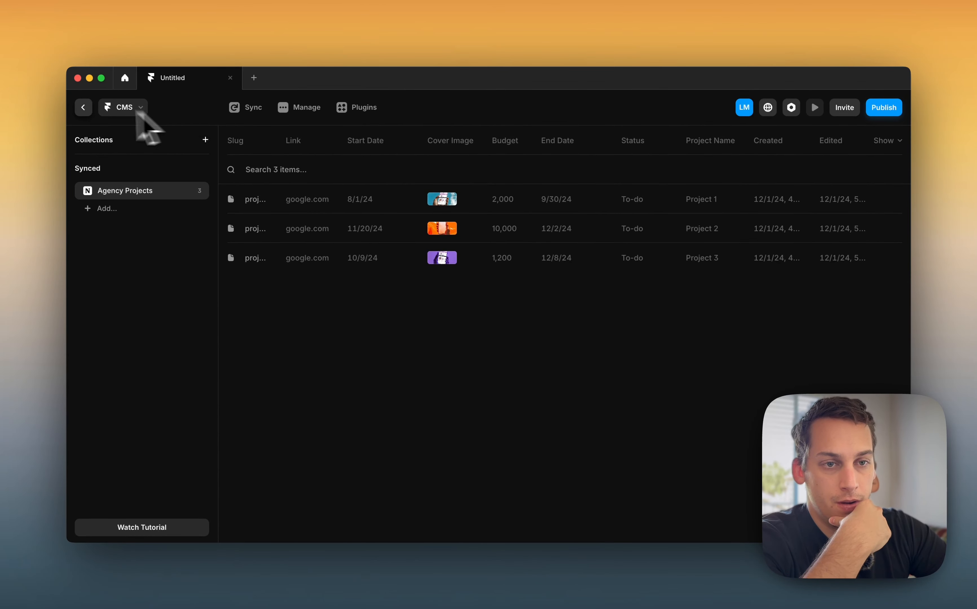
pyautogui.click(105, 208)
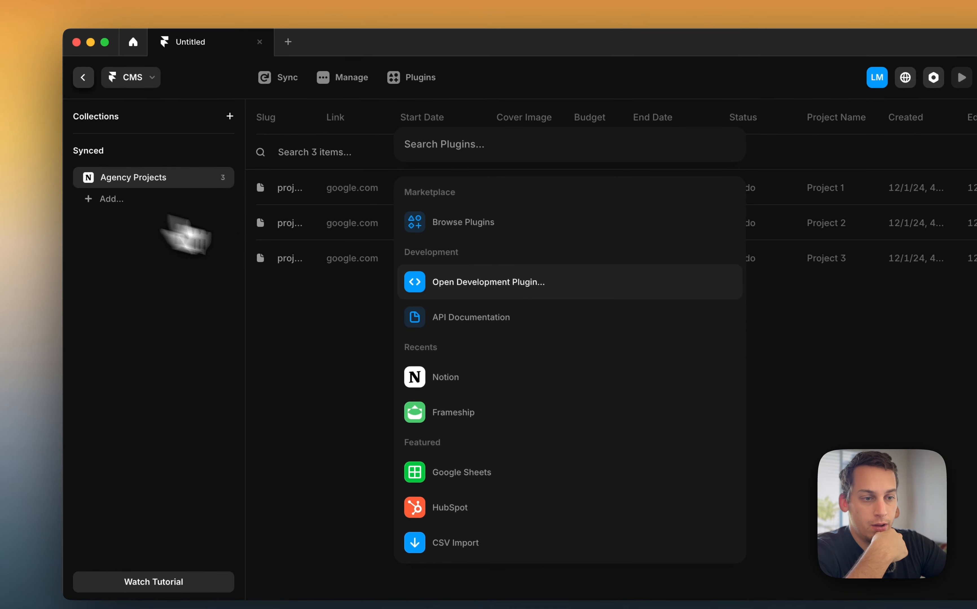
pyautogui.click(465, 367)
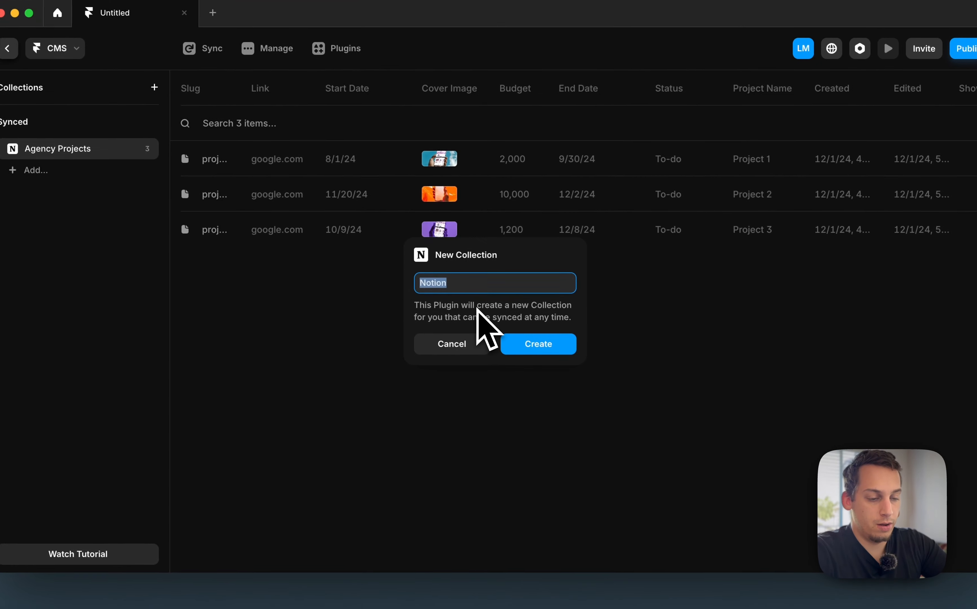
pyautogui.write('Tags')
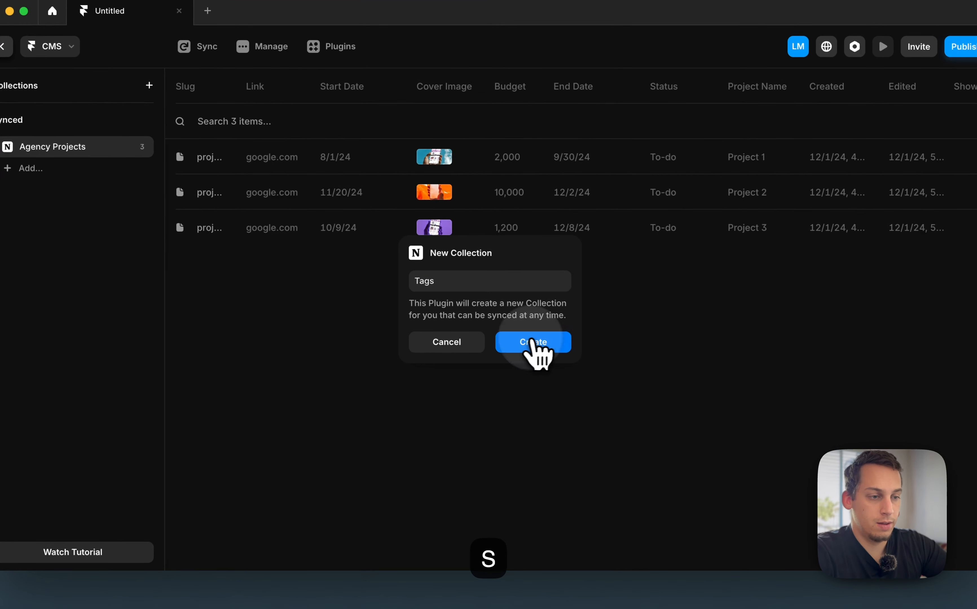
pyautogui.click(533, 344)
# Connect the collection to the Tags Notion database and import its Content and Name fields
pyautogui.click(517, 396)
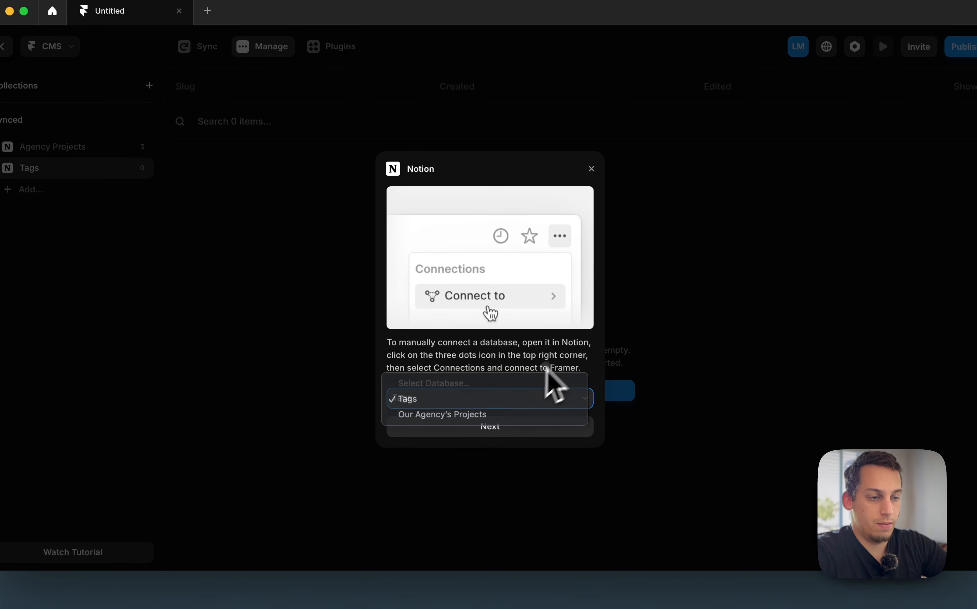
pyautogui.click(537, 399)
pyautogui.click(523, 425)
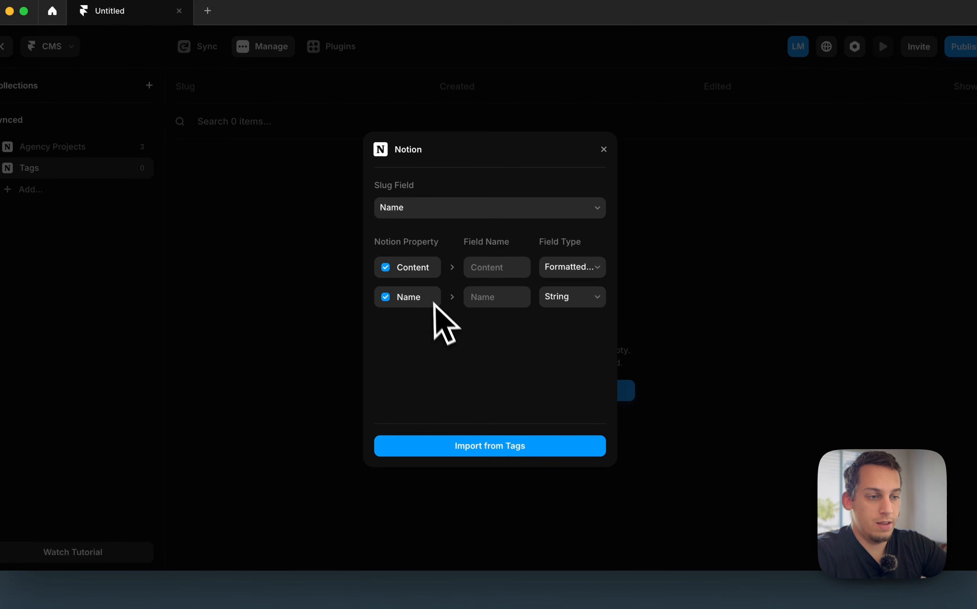
pyautogui.click(477, 454)
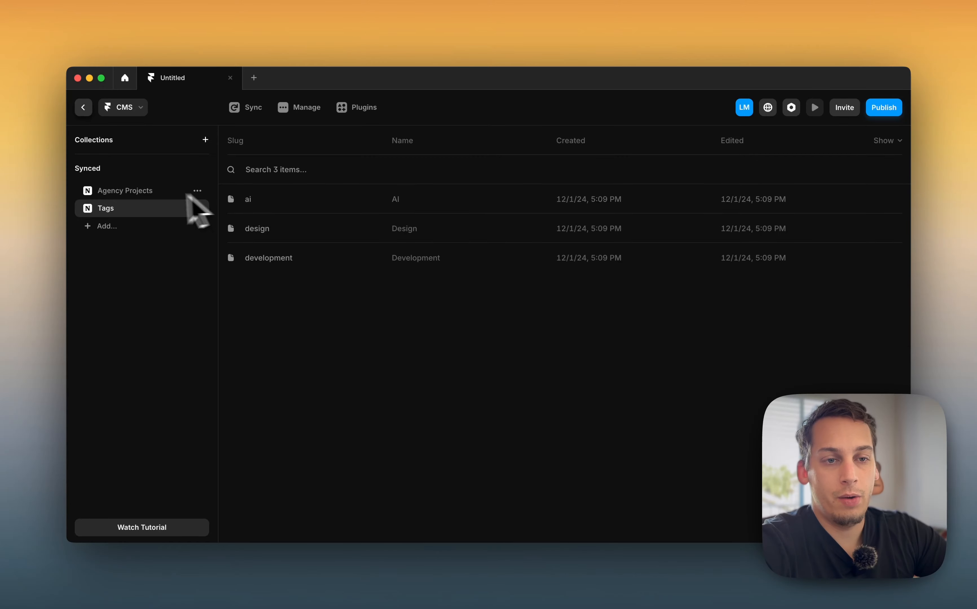
# Compare the Agency Projects and Tags collections and inspect the Tags collection's Notion plugin field mapping
pyautogui.click(153, 192)
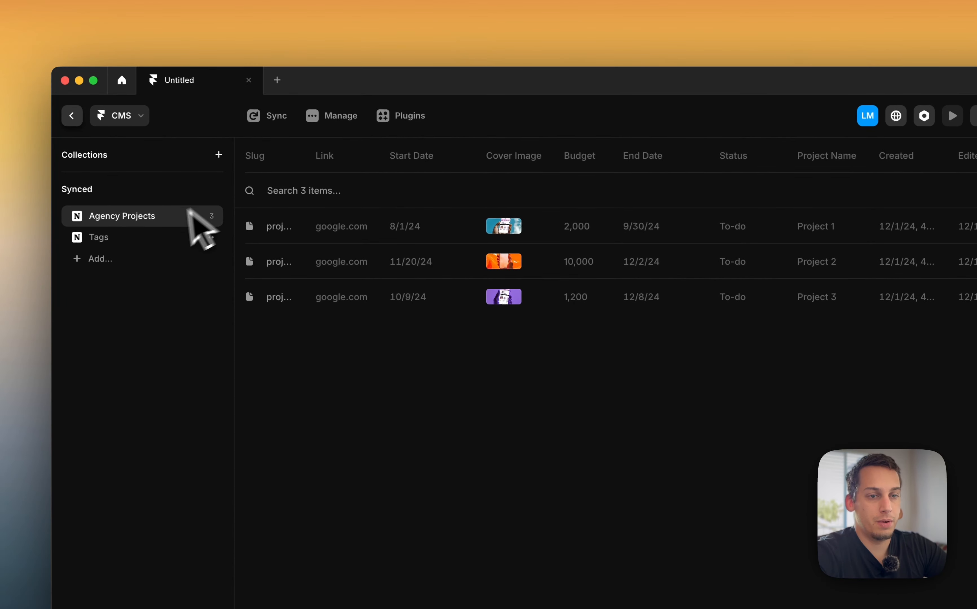
pyautogui.click(150, 237)
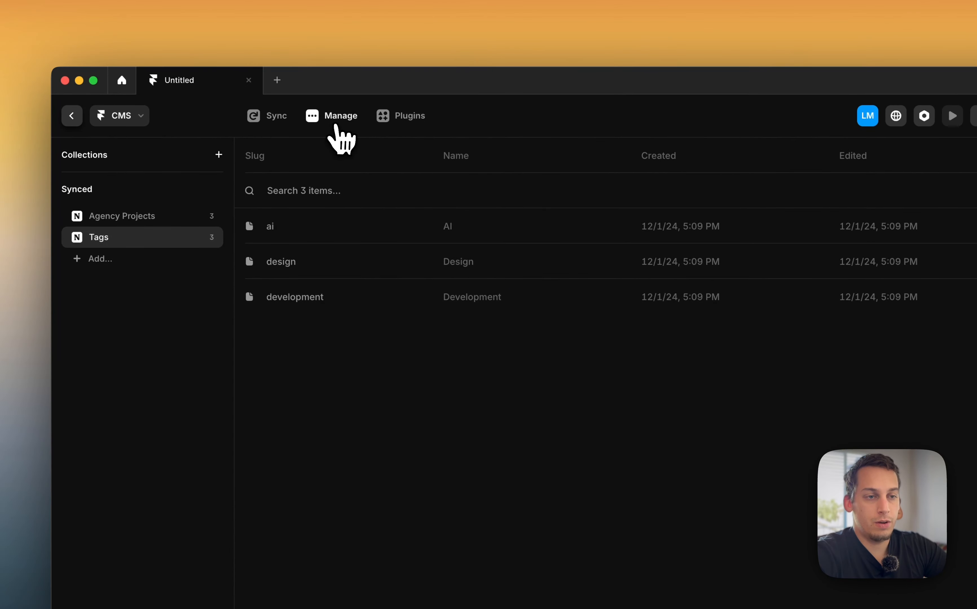
pyautogui.click(336, 126)
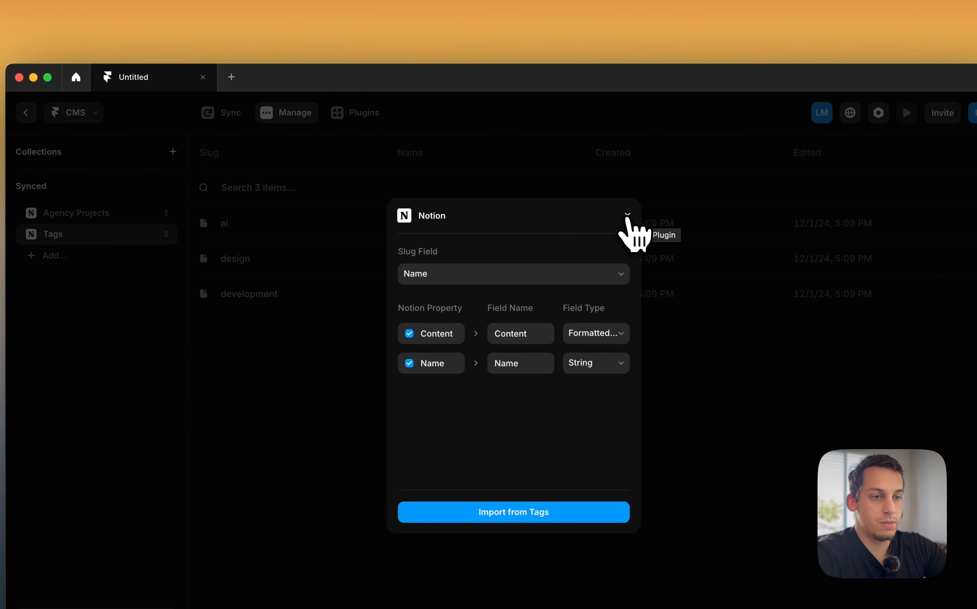
pyautogui.click(627, 216)
pyautogui.click(161, 213)
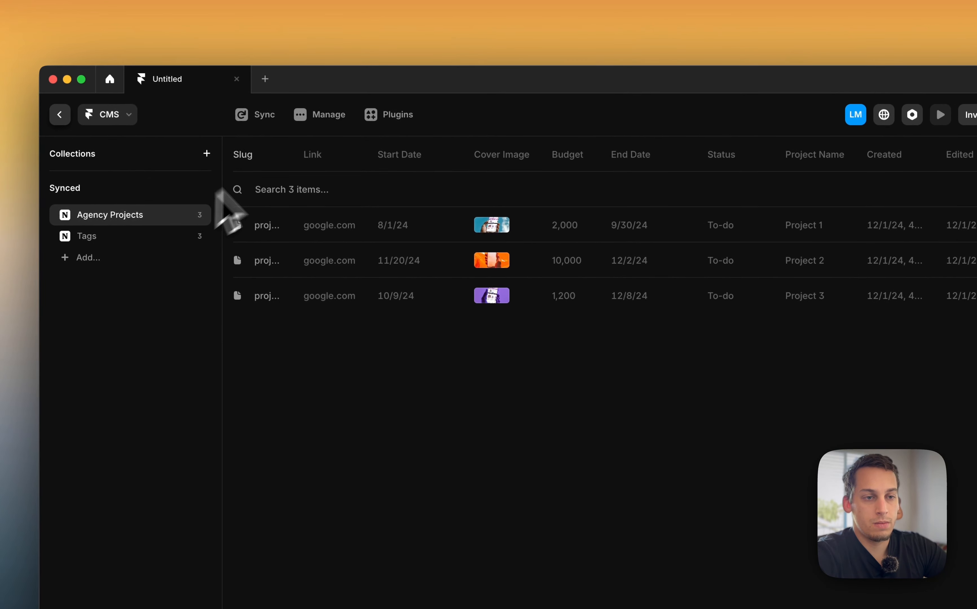
pyautogui.click(322, 117)
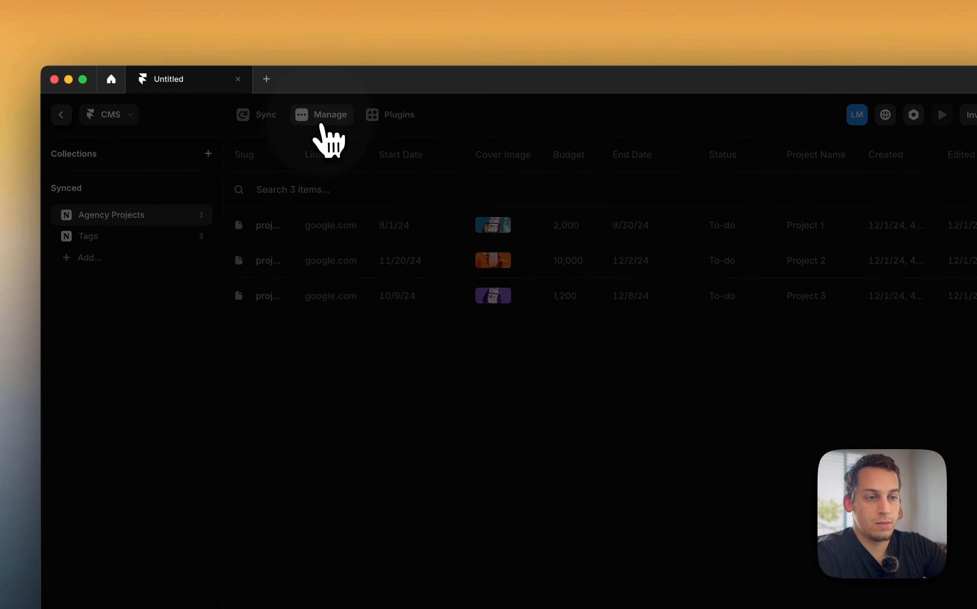
pyautogui.click(661, 216)
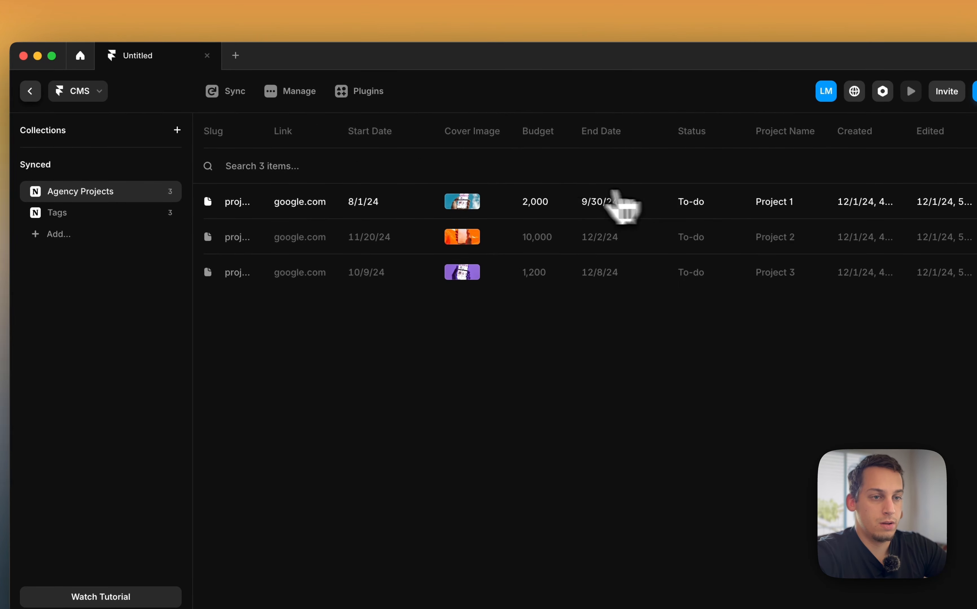
# Switch back to Notion and browse the block command menu below the Tags table for database options
pyautogui.click(401, 574)
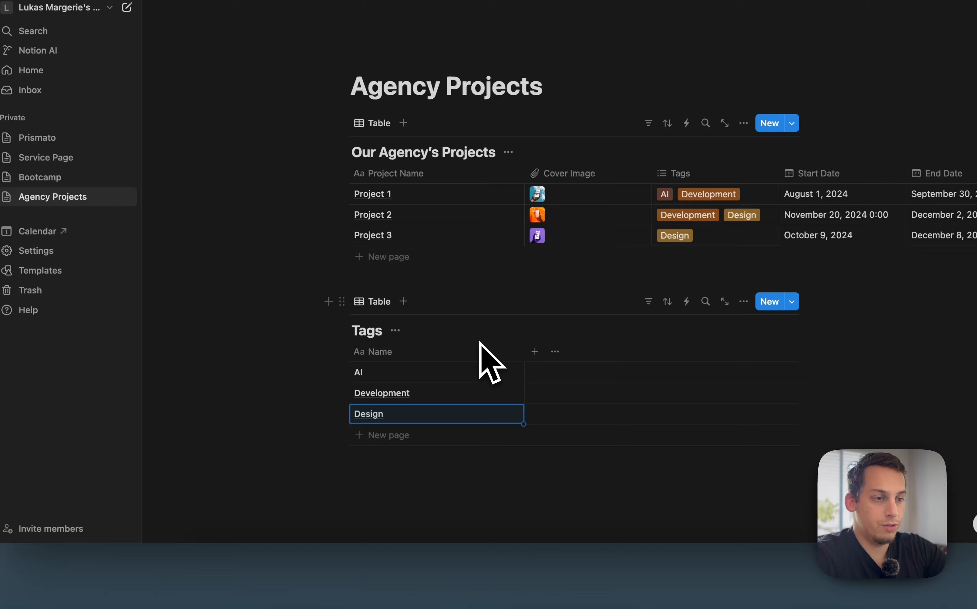
pyautogui.click(324, 570)
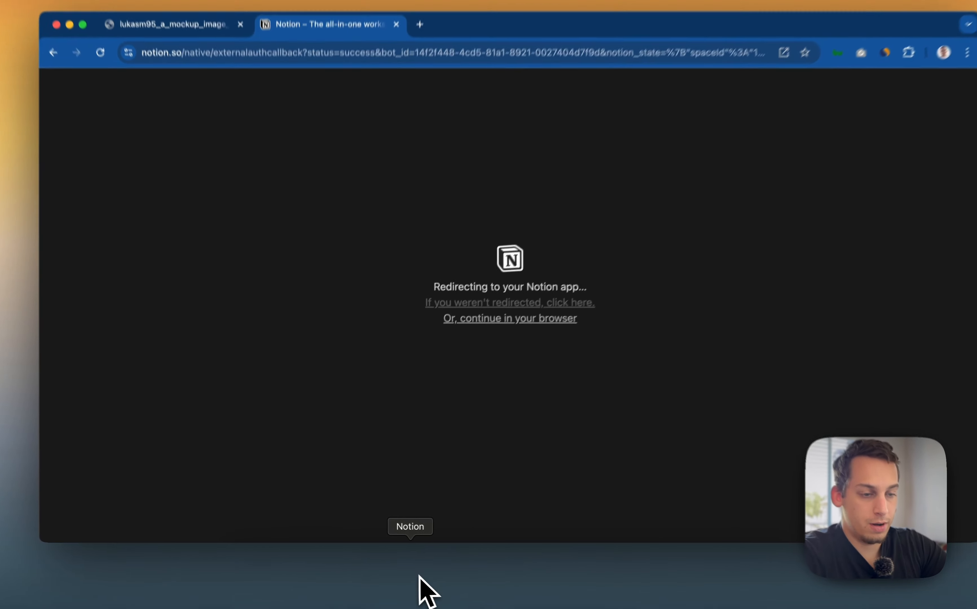
pyautogui.click(418, 580)
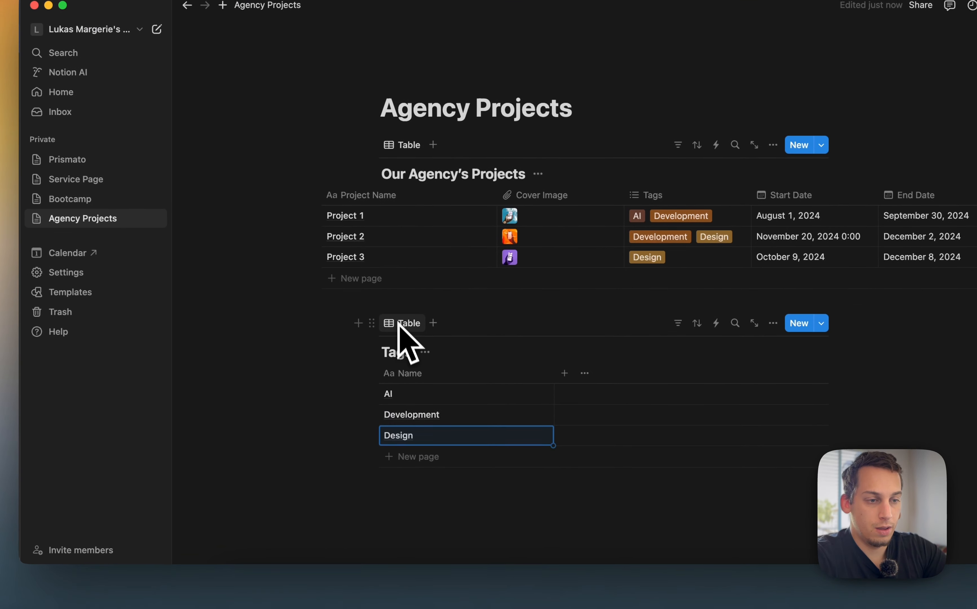
pyautogui.click(412, 530)
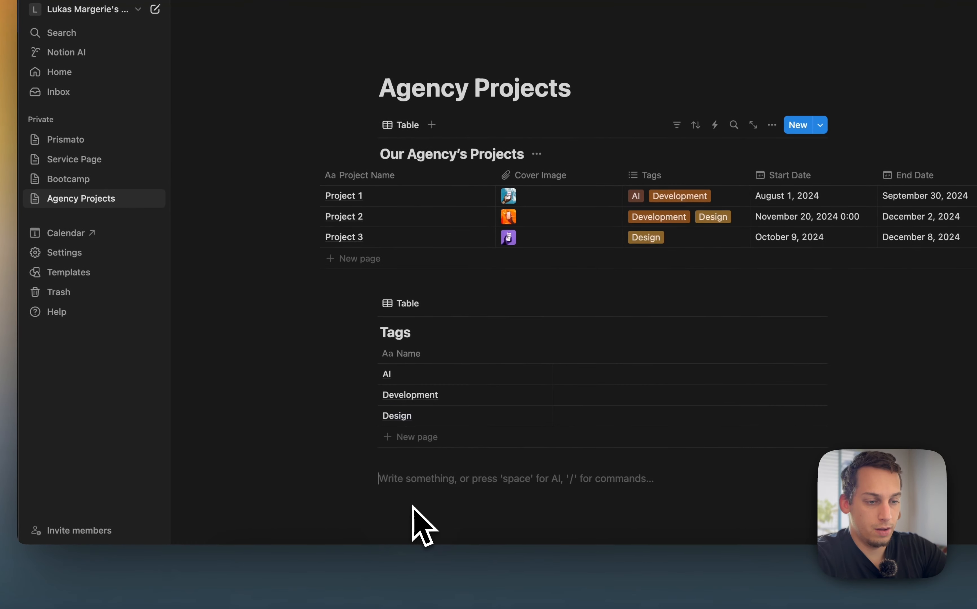
pyautogui.write('/d')
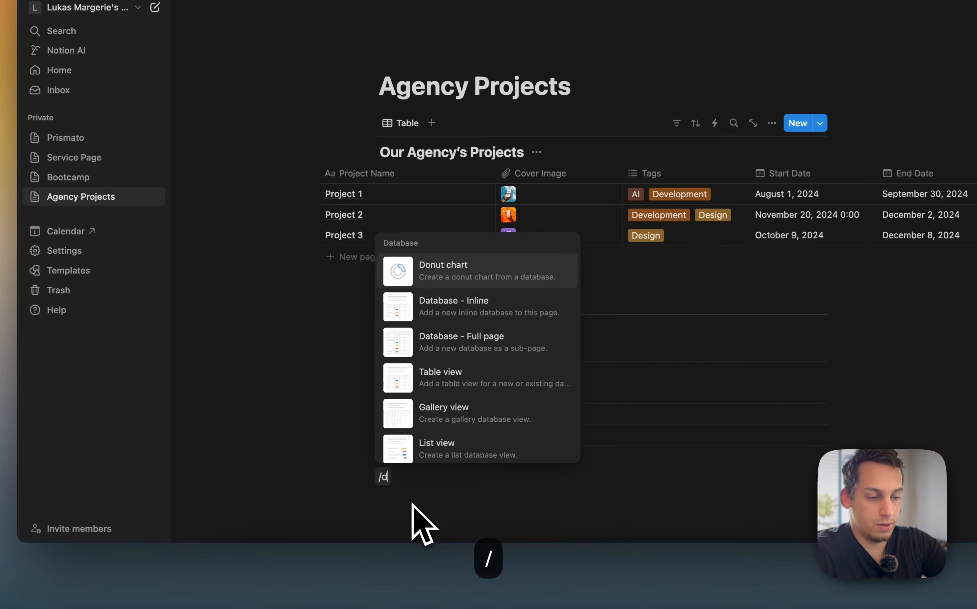
pyautogui.write('as')
pyautogui.press('BackSpace')
pyautogui.press('BackSpace')
pyautogui.press('BackSpace')
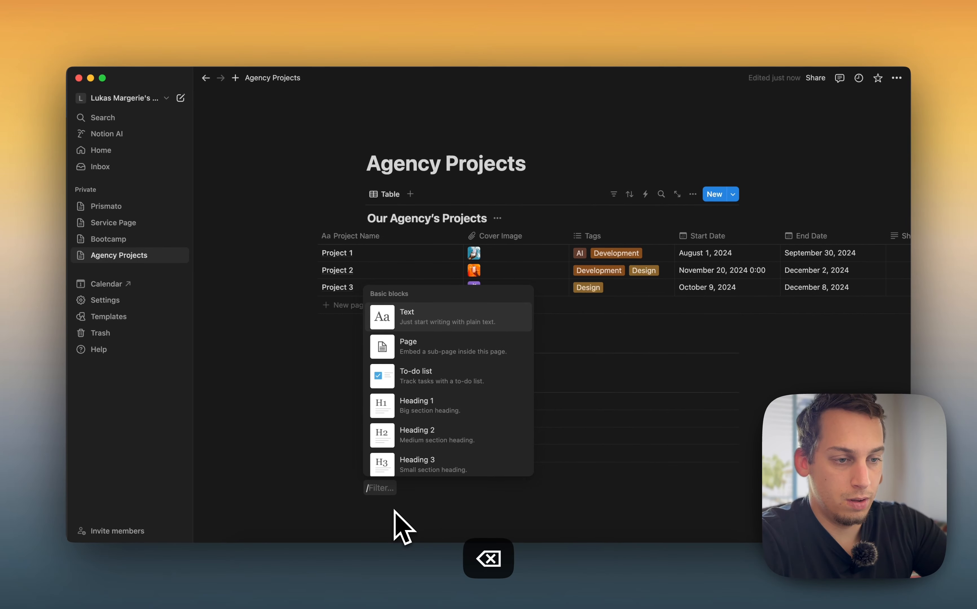
pyautogui.scroll(-3, 452, 431)
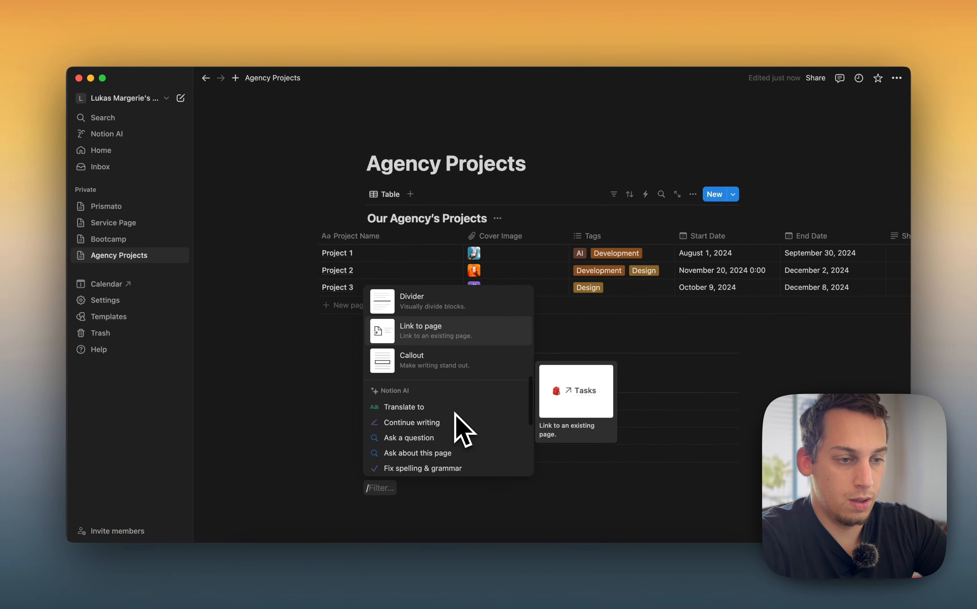
pyautogui.scroll(-5, 463, 429)
pyautogui.scroll(-4, 454, 411)
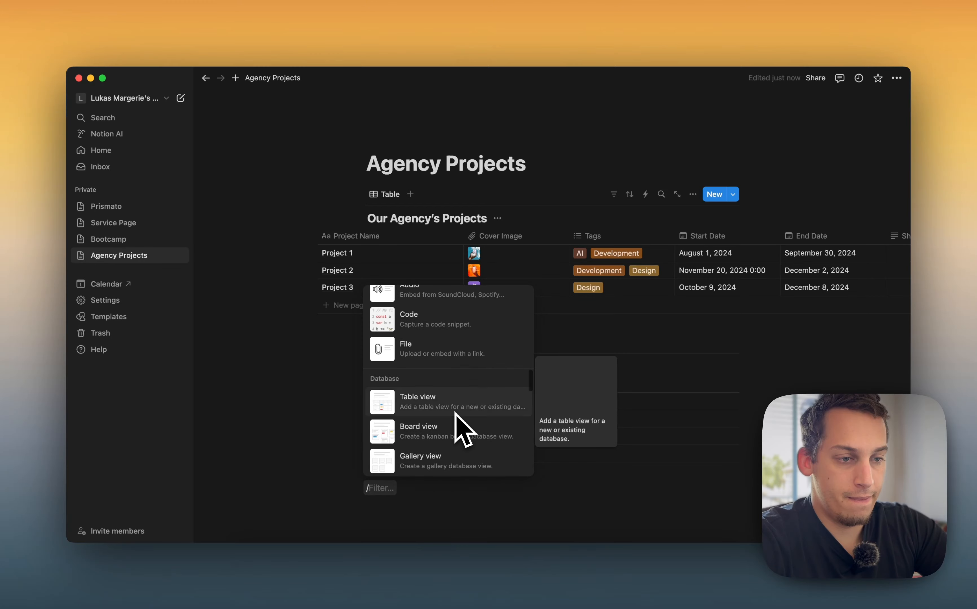
pyautogui.scroll(-2, 452, 421)
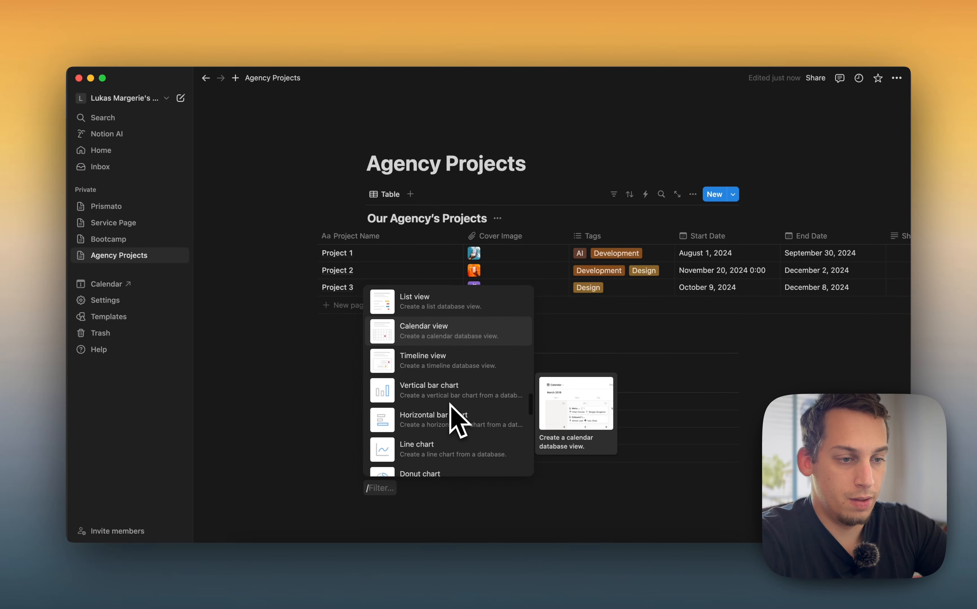
pyautogui.scroll(-7, 450, 406)
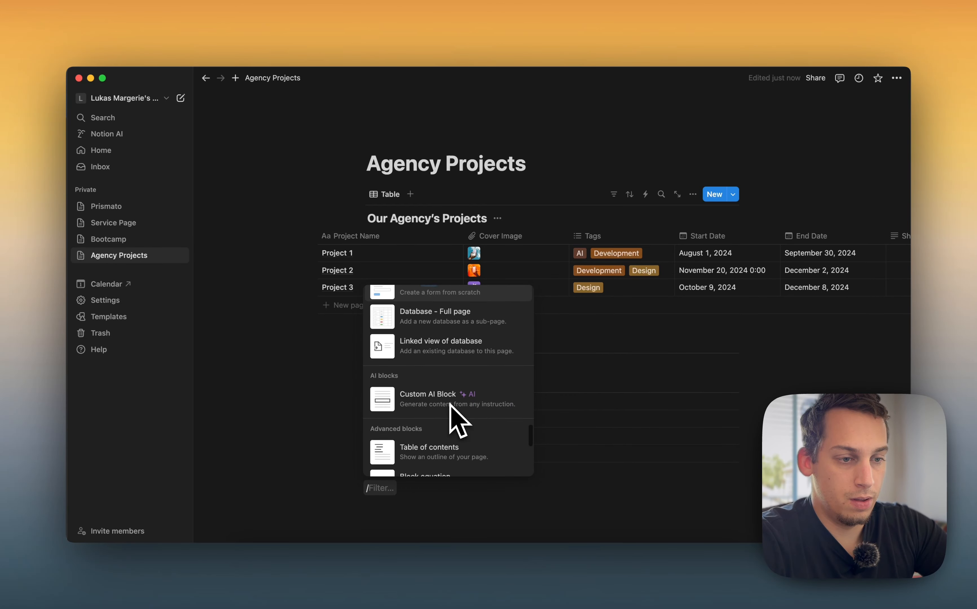
pyautogui.press('BackSpace')
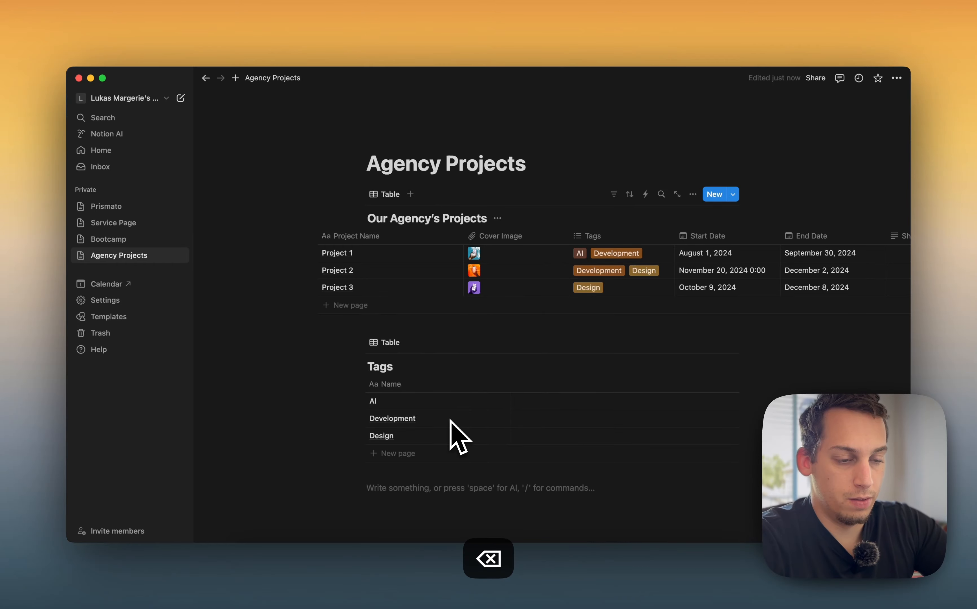
# Search the web for connecting databases in Notion and open the Using linked databases help article
pyautogui.click(309, 585)
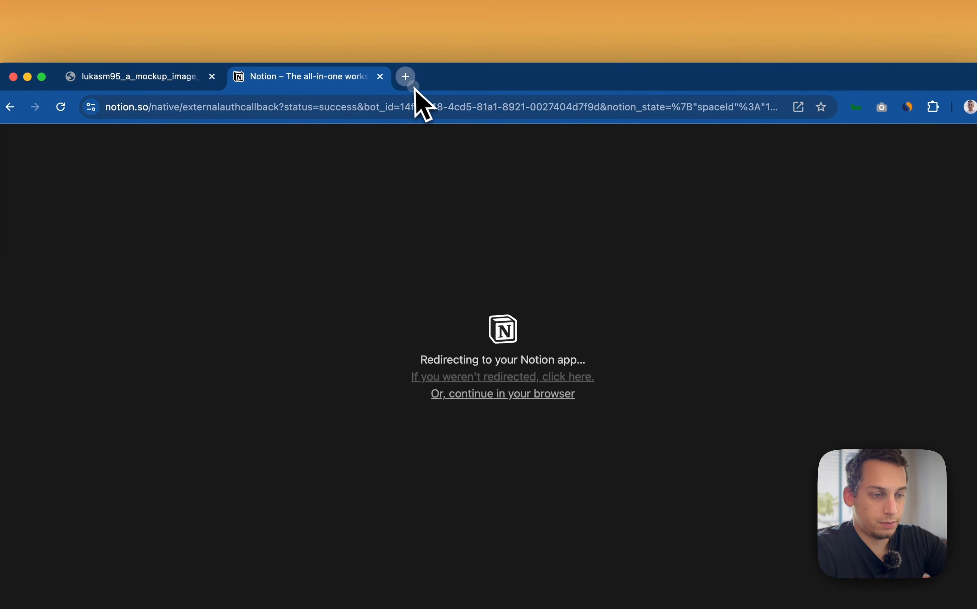
pyautogui.click(414, 53)
pyautogui.write('connecting databases')
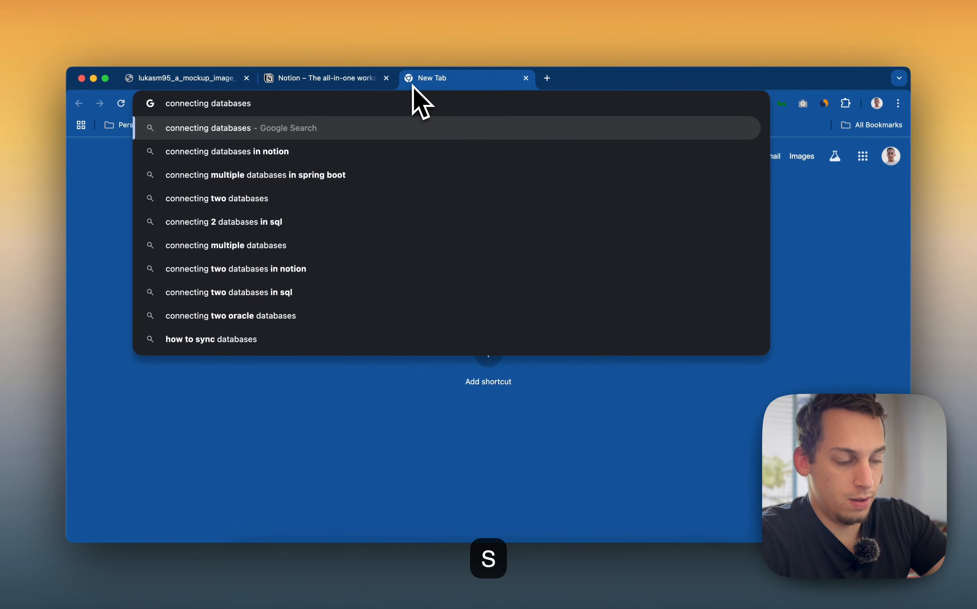
pyautogui.press('Down')
pyautogui.press('Return')
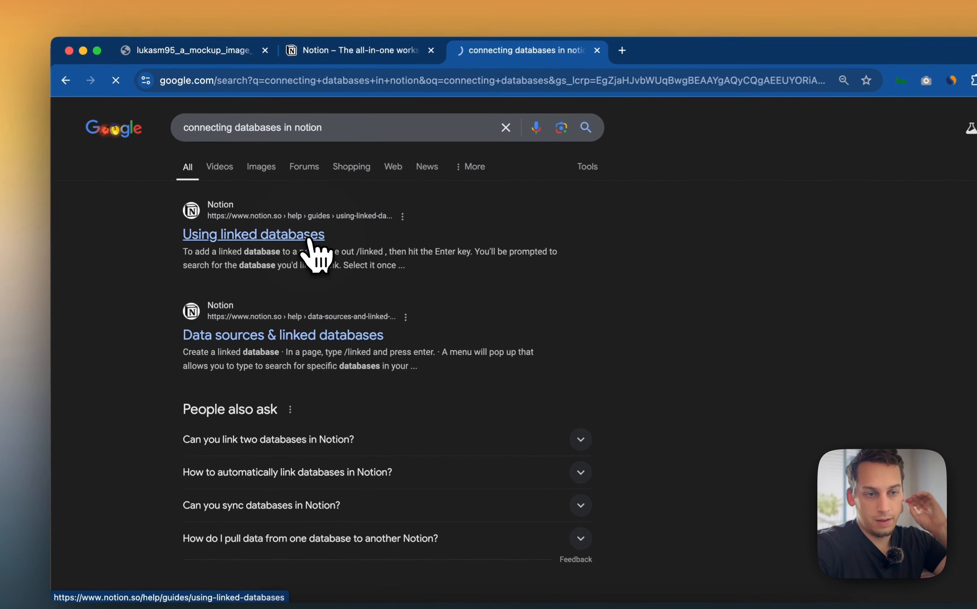
pyautogui.click(290, 237)
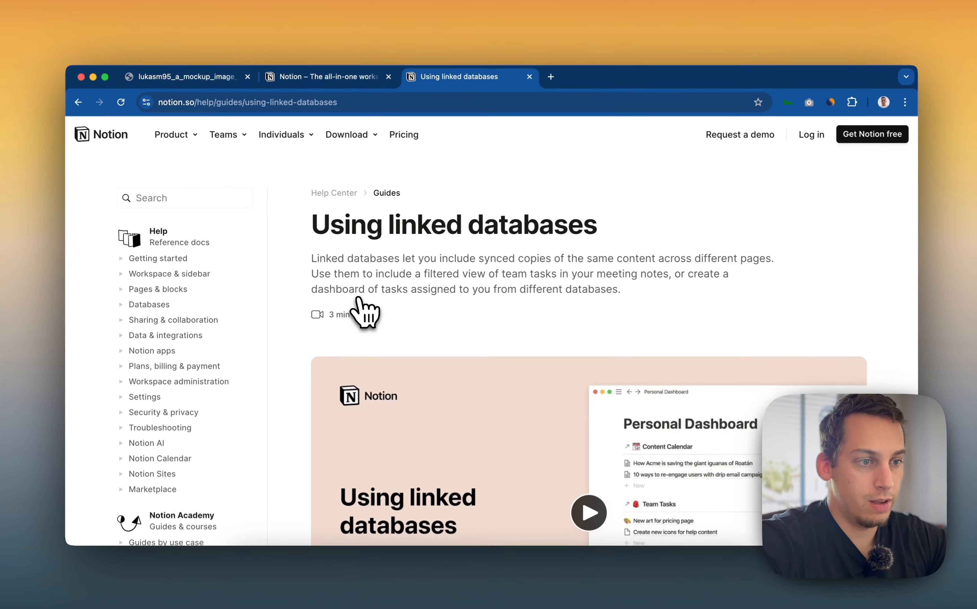
# Watch the help article's linked databases video, skipping through its chapters
pyautogui.scroll(-3, 399, 319)
pyautogui.scroll(-15, 356, 298)
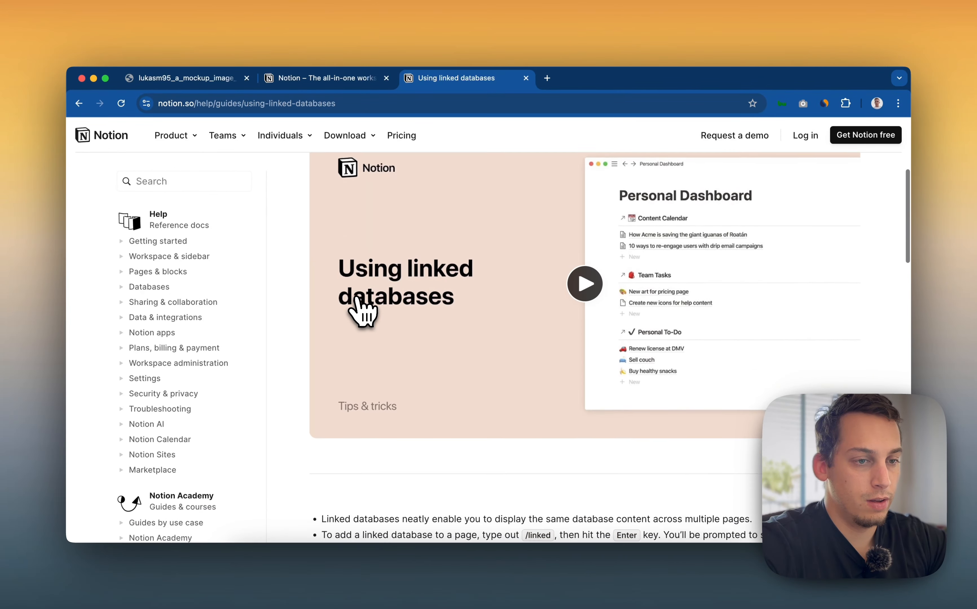
pyautogui.scroll(10, 459, 341)
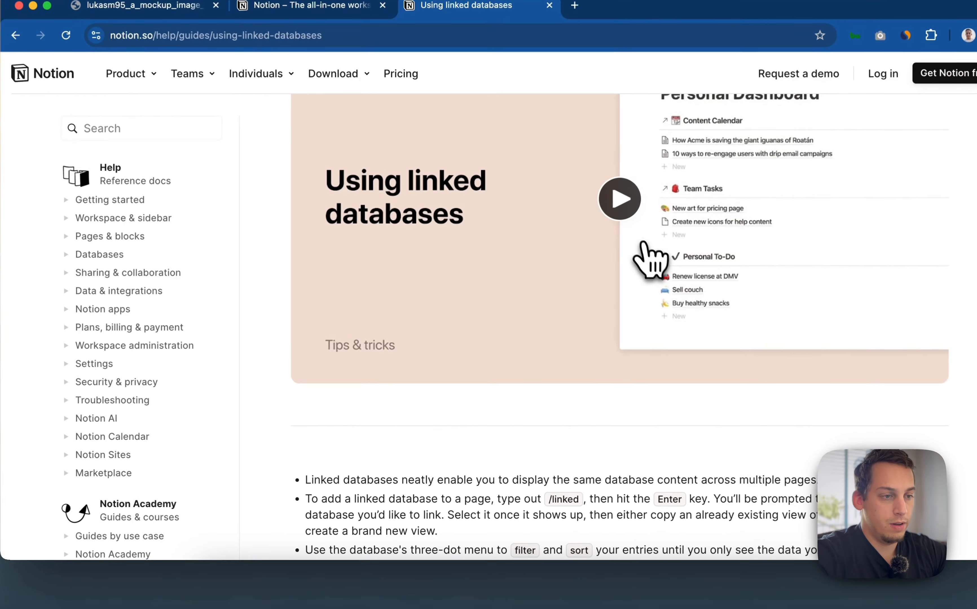
pyautogui.click(592, 271)
pyautogui.scroll(2, 539, 310)
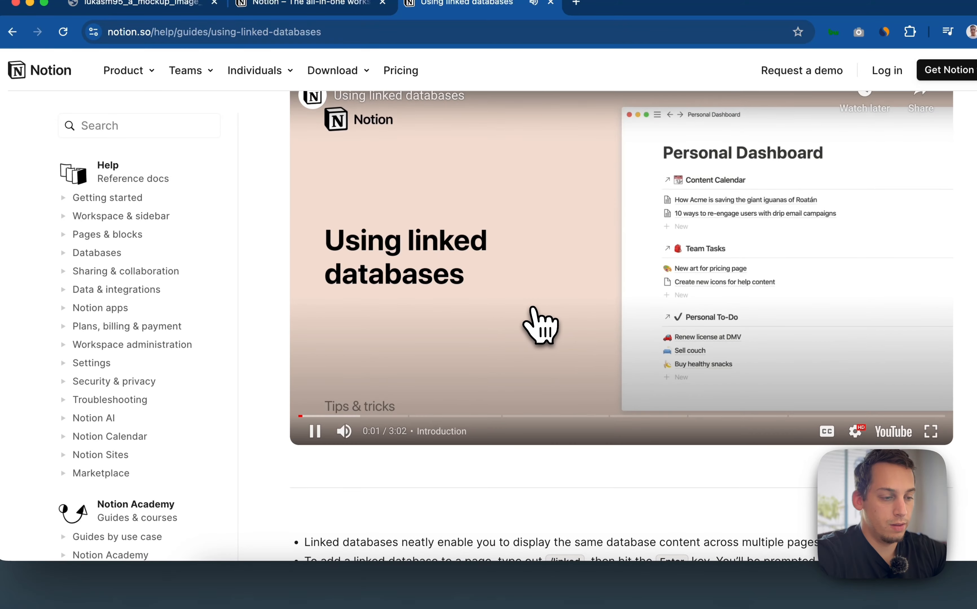
pyautogui.moveTo(322, 417); pyautogui.dragTo(379, 403)
pyautogui.press('Right')
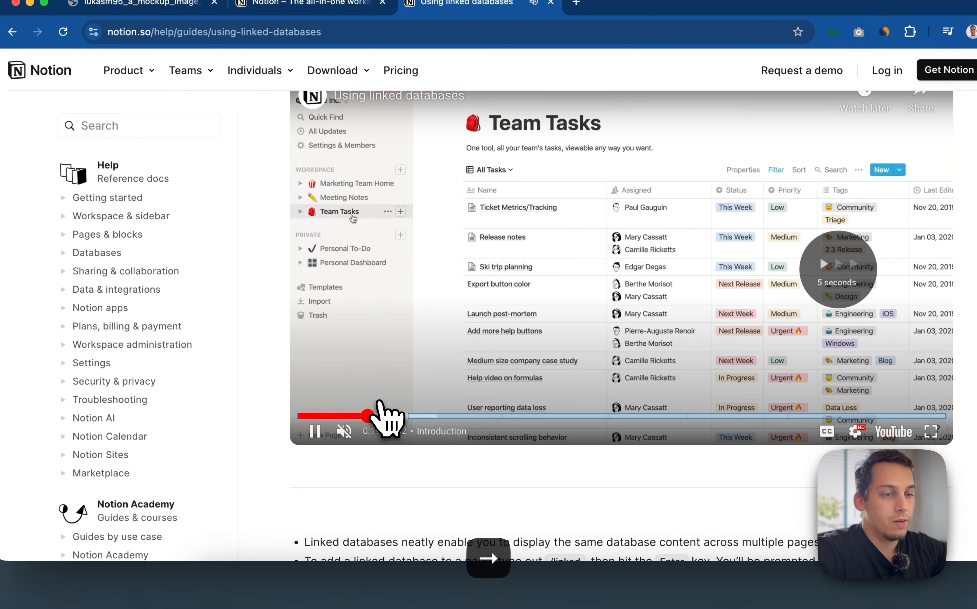
pyautogui.press('Right')
pyautogui.press('Right')
pyautogui.press('Right')
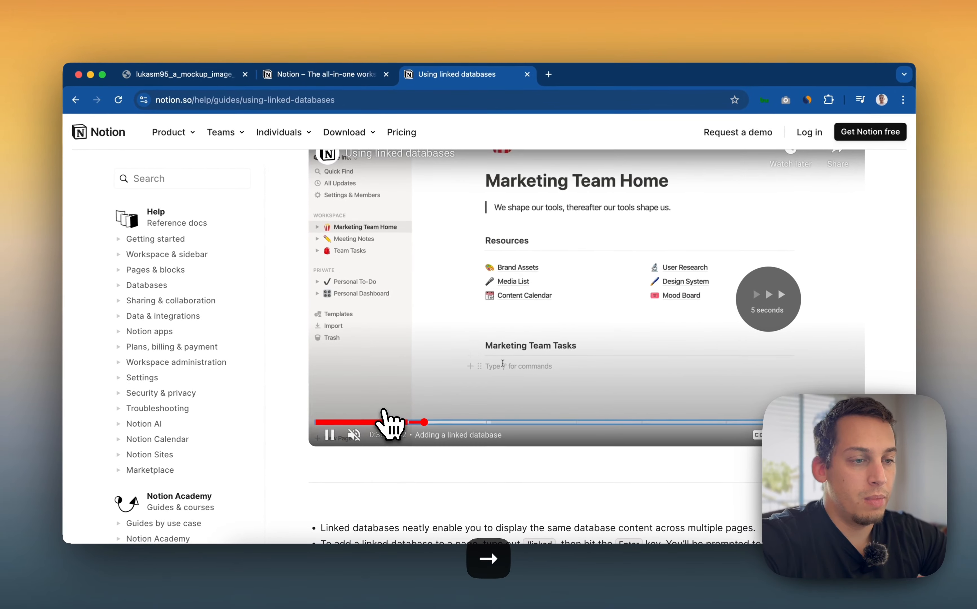
pyautogui.press('Right')
pyautogui.press('Right')
pyautogui.press('Right')
pyautogui.press('Right')
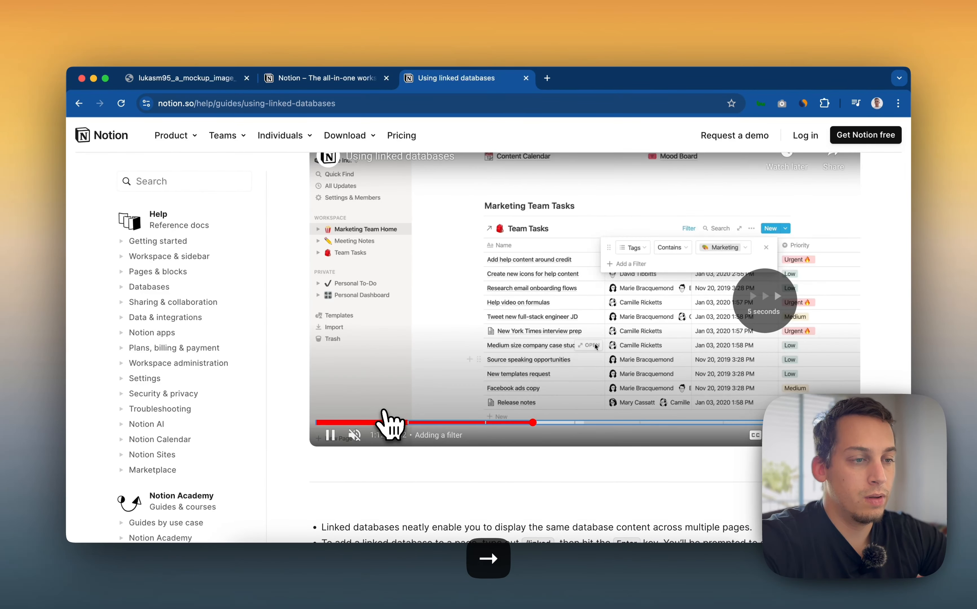
pyautogui.press('Right')
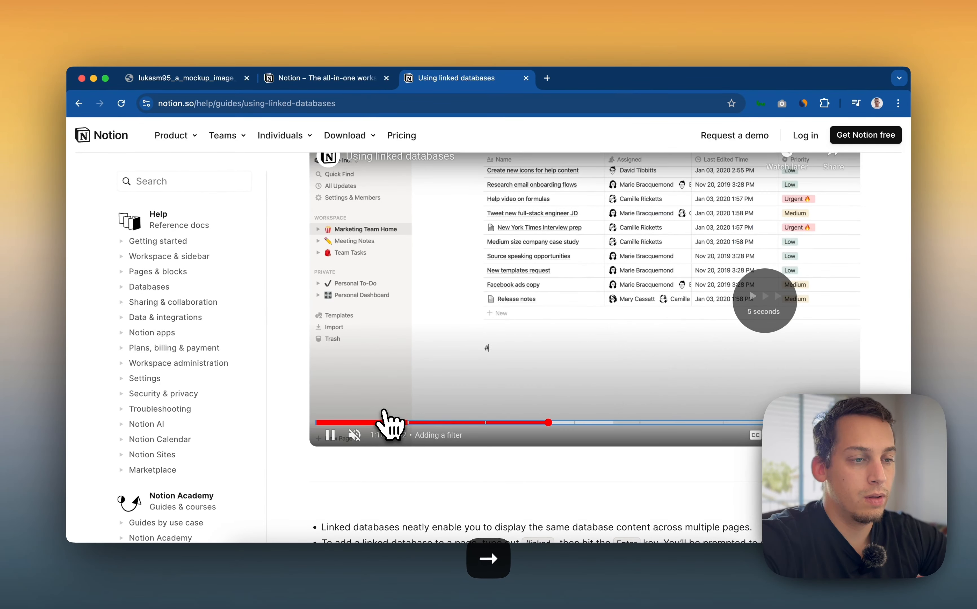
pyautogui.press('Right')
pyautogui.press('Right')
pyautogui.press('Right')
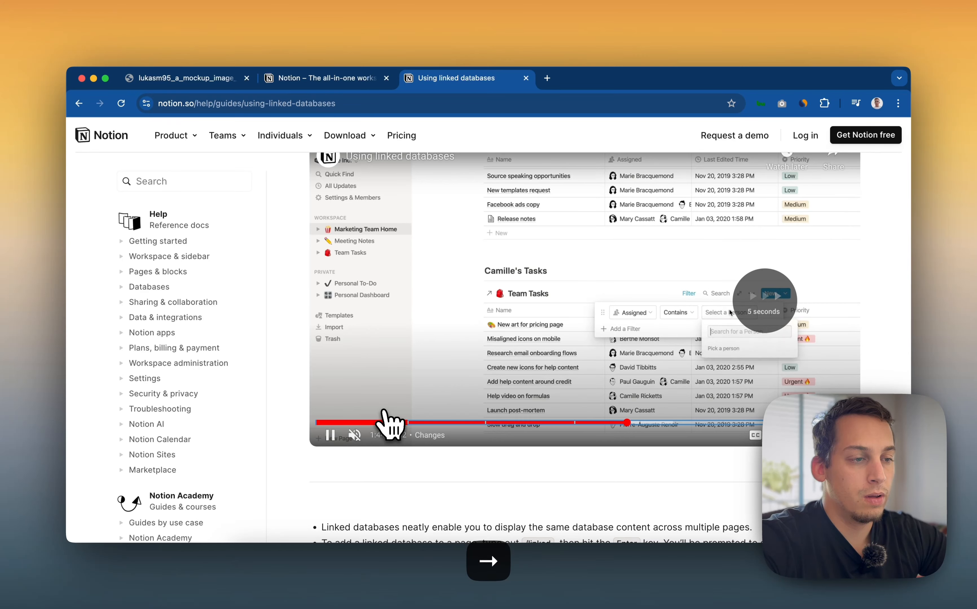
pyautogui.press('Left')
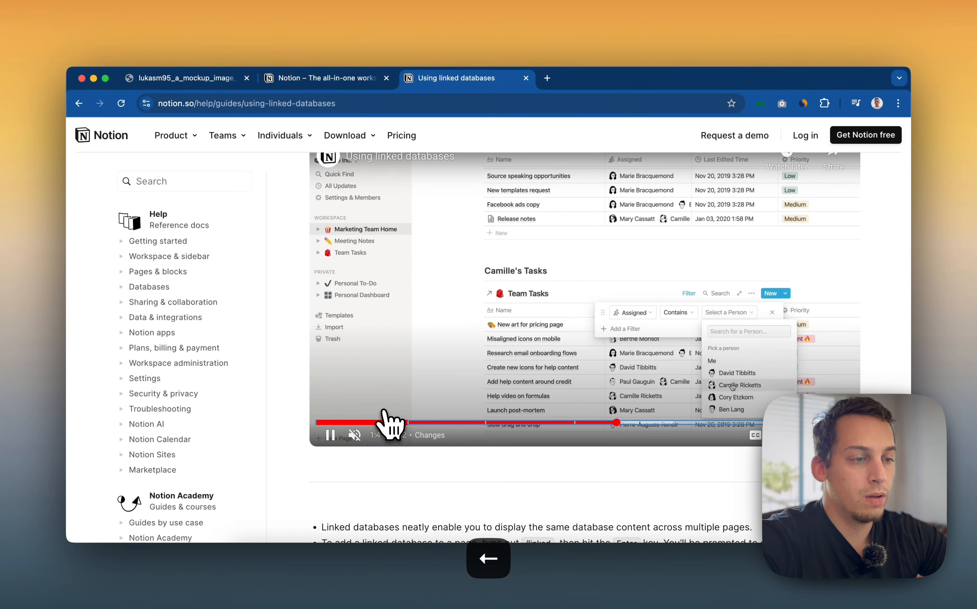
pyautogui.press('Left')
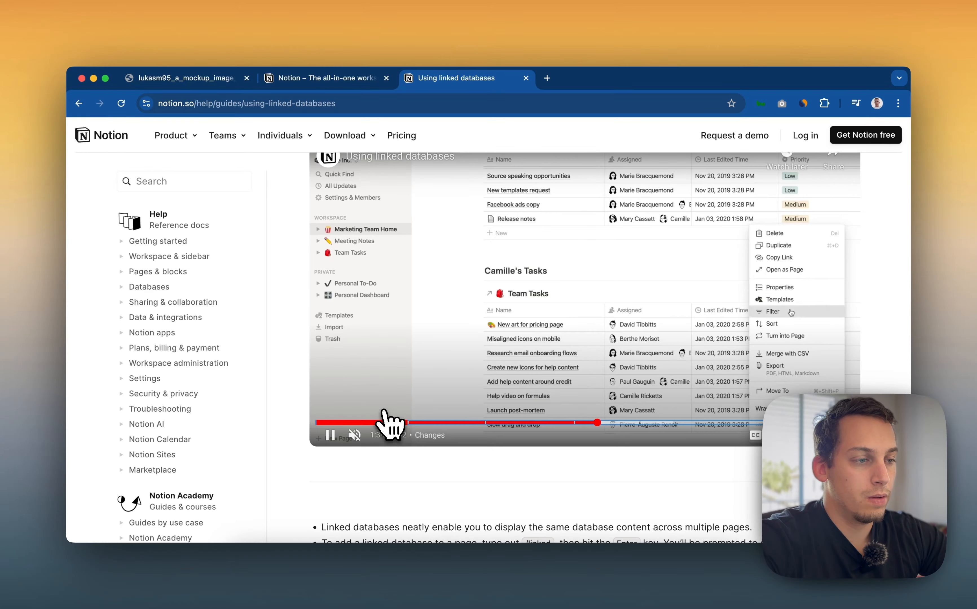
pyautogui.press('Right')
pyautogui.press('Right')
pyautogui.press('Right')
pyautogui.press('Right')
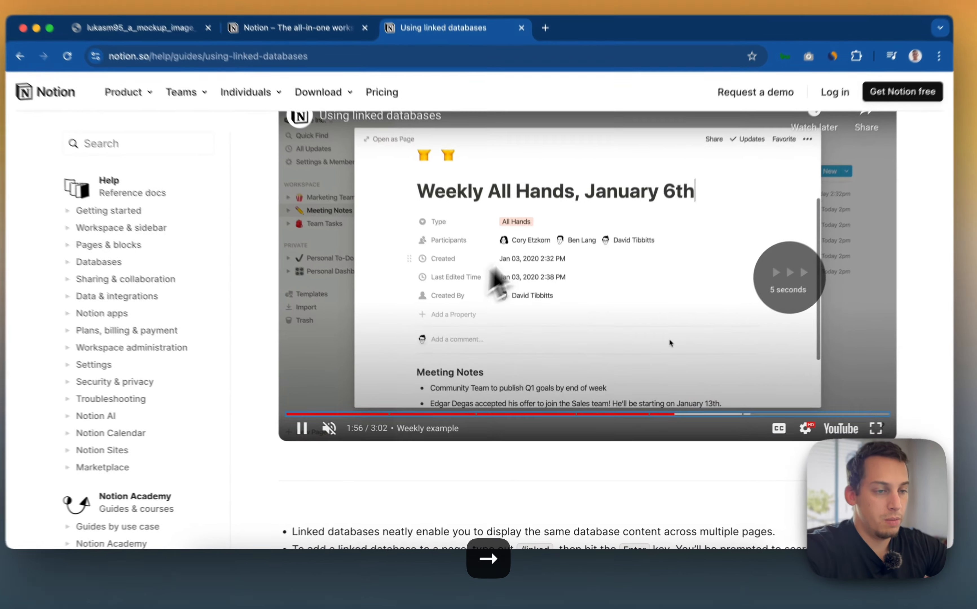
pyautogui.click(522, 272)
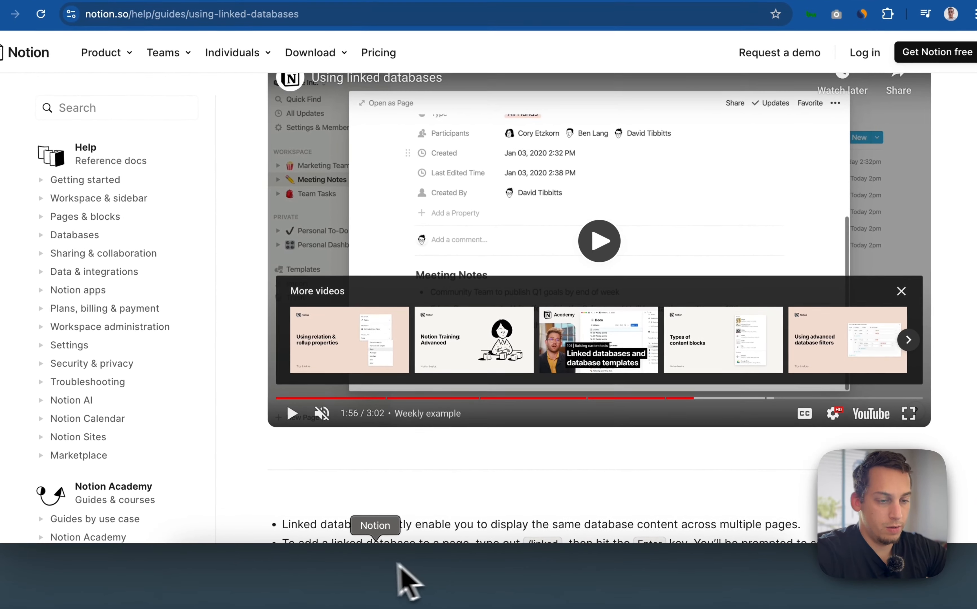
# Switch back to Notion and browse the Agency Projects table's add-property menu, searching it for tag and data property types
pyautogui.click(397, 565)
pyautogui.hscroll(10, 610, 273)
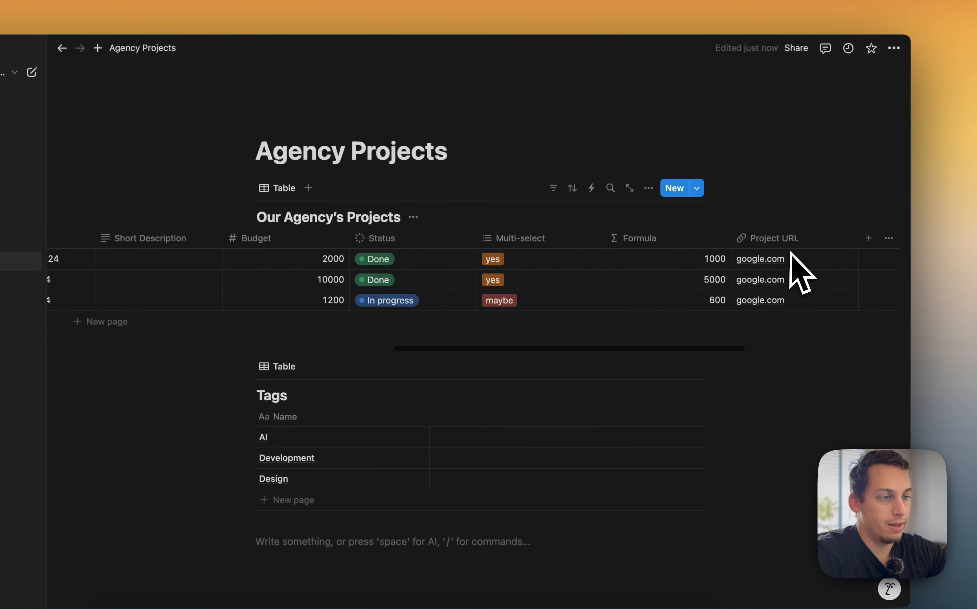
pyautogui.click(812, 239)
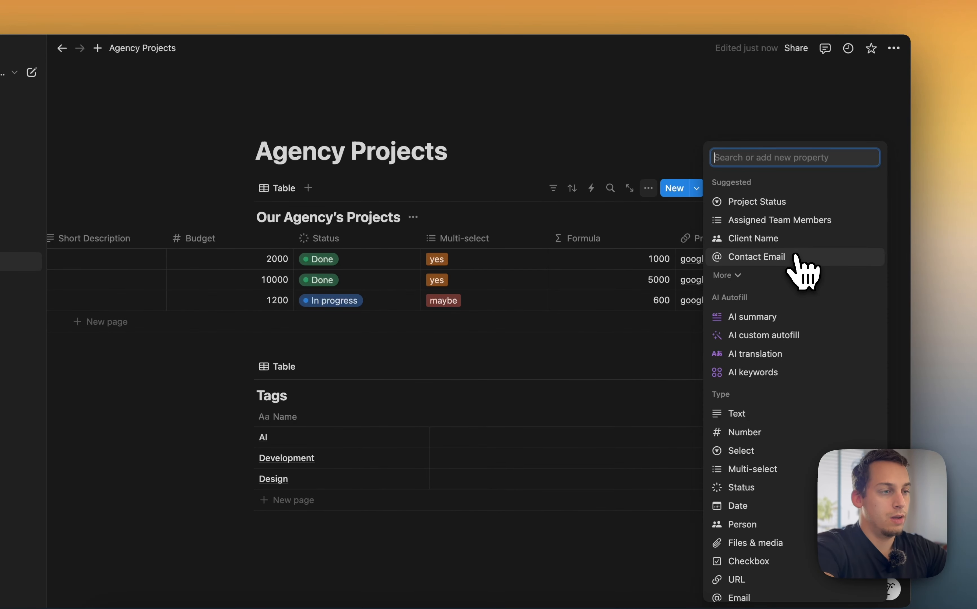
pyautogui.scroll(-2, 777, 278)
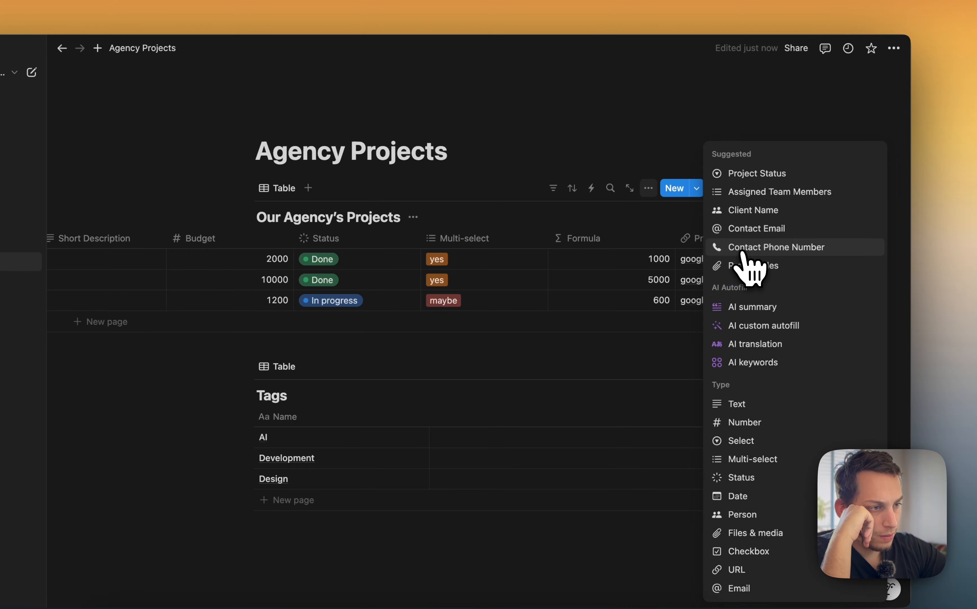
pyautogui.scroll(2, 754, 275)
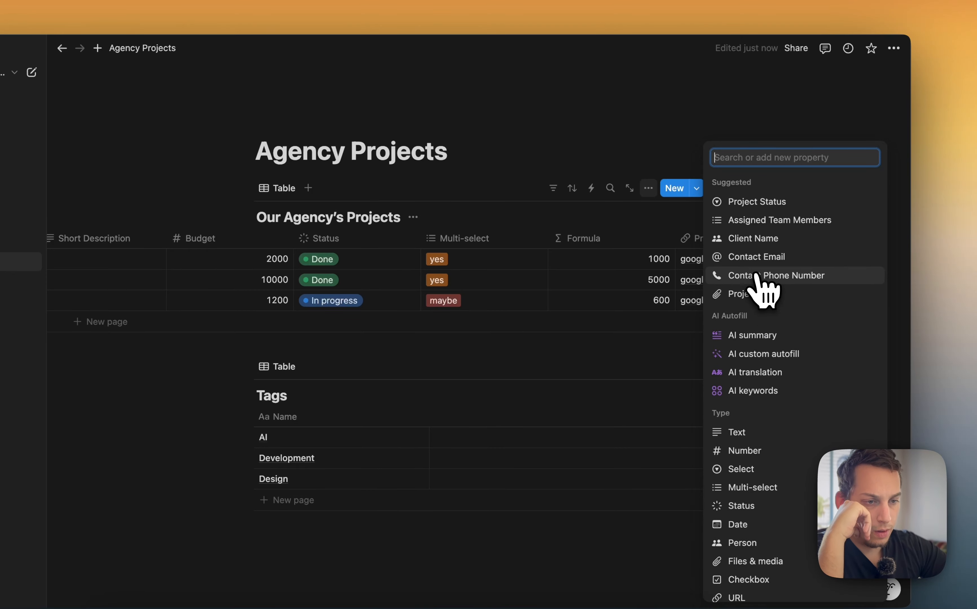
pyautogui.write('tag')
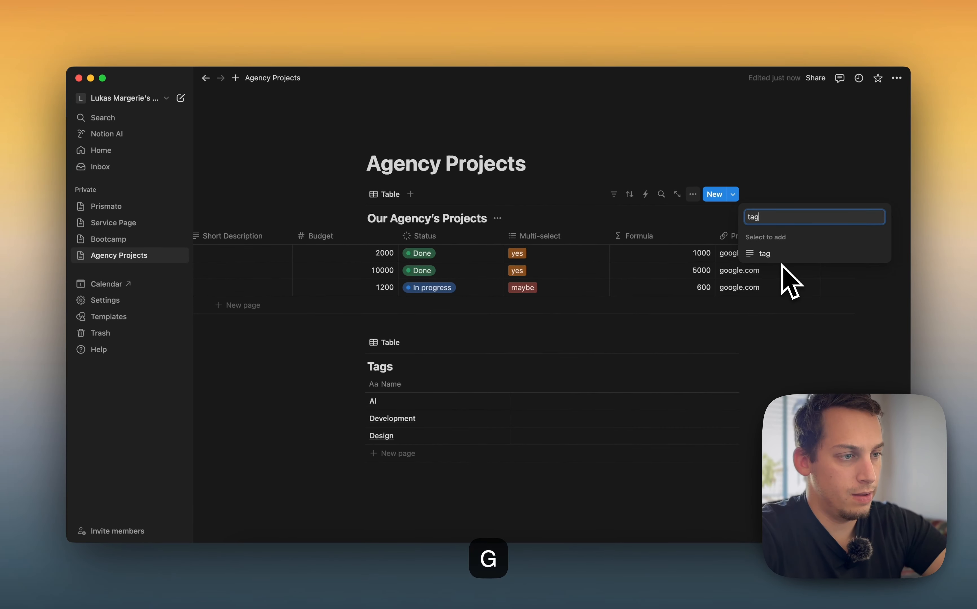
pyautogui.press('BackSpace')
pyautogui.press('BackSpace')
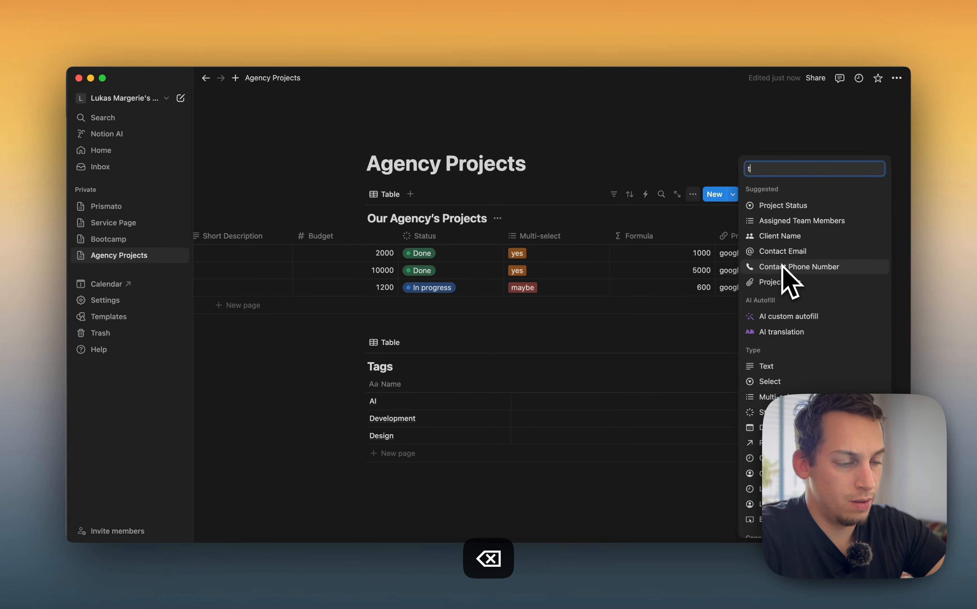
pyautogui.write('data')
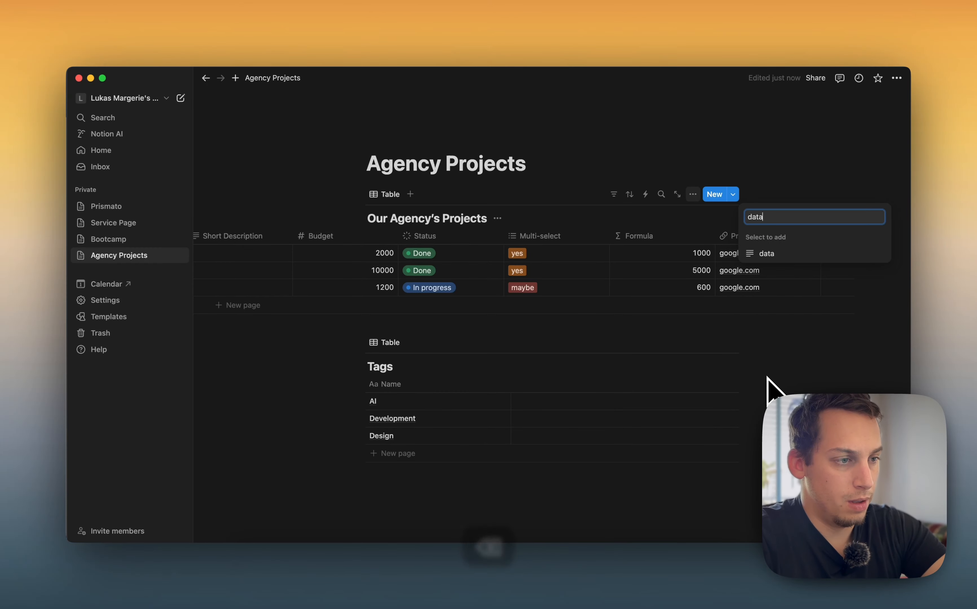
pyautogui.press('BackSpace')
pyautogui.press('BackSpace')
pyautogui.press('BackSpace')
pyautogui.press('BackSpace')
pyautogui.press('BackSpace')
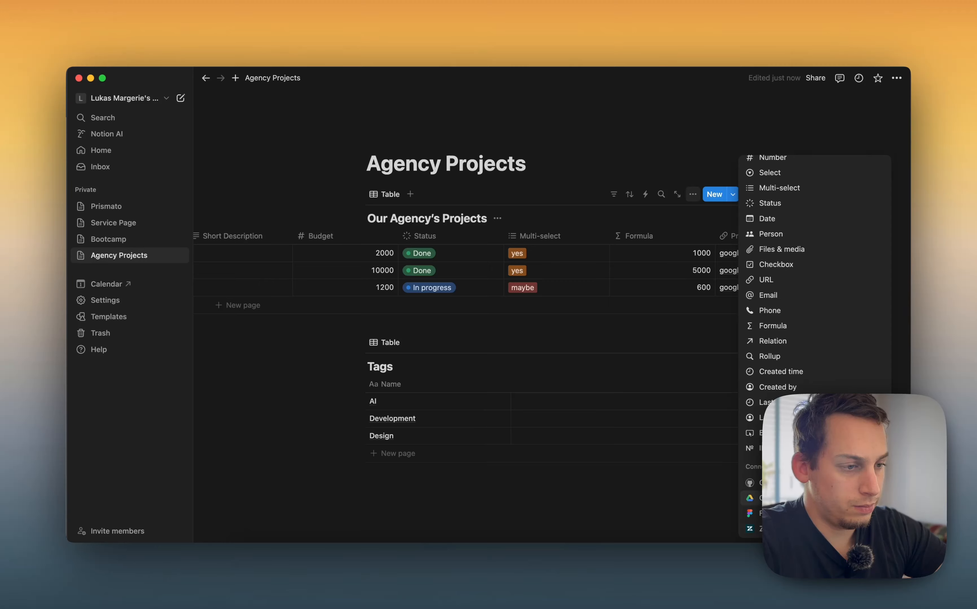
pyautogui.scroll(4, 805, 503)
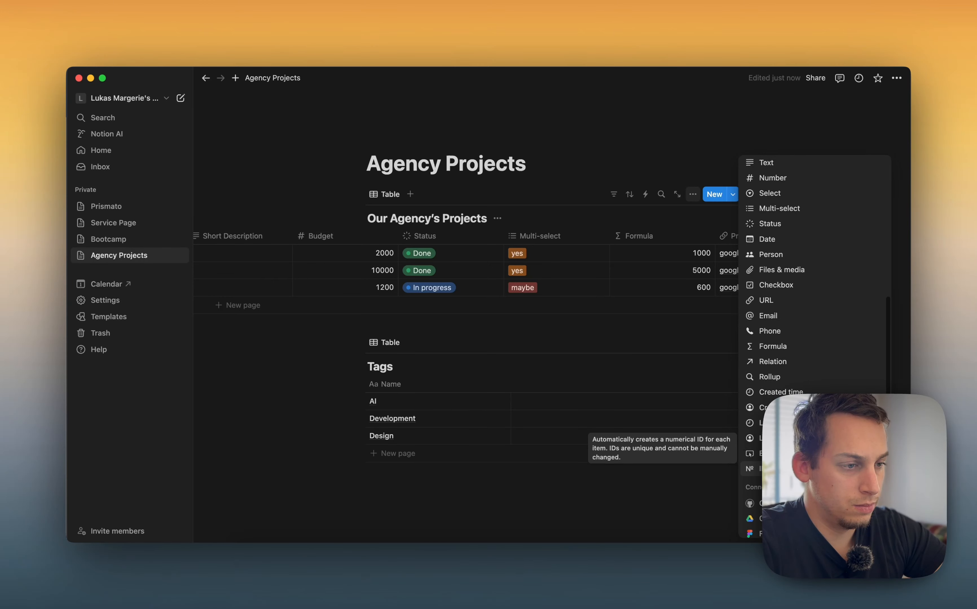
pyautogui.scroll(2, 805, 504)
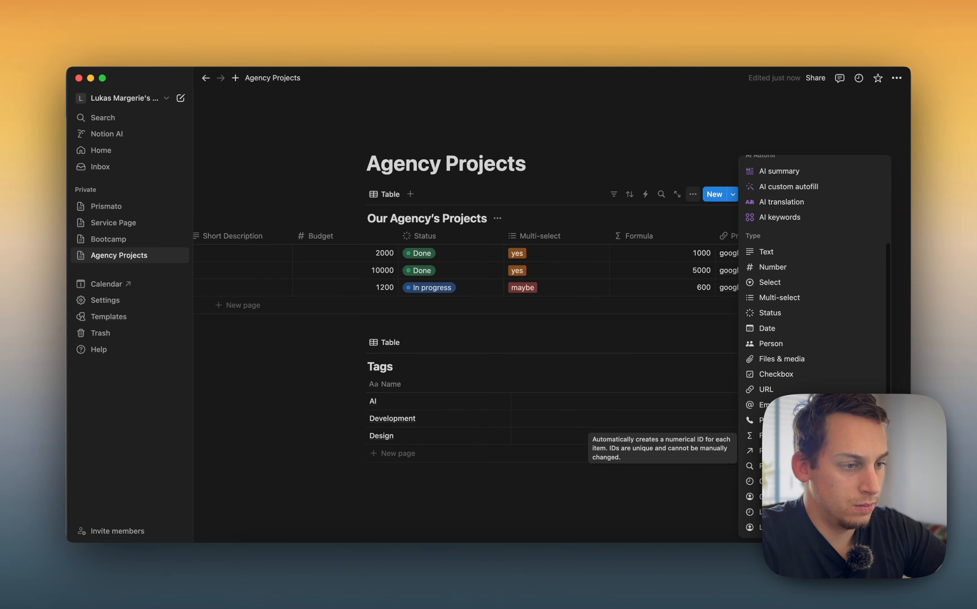
pyautogui.scroll(3, 806, 480)
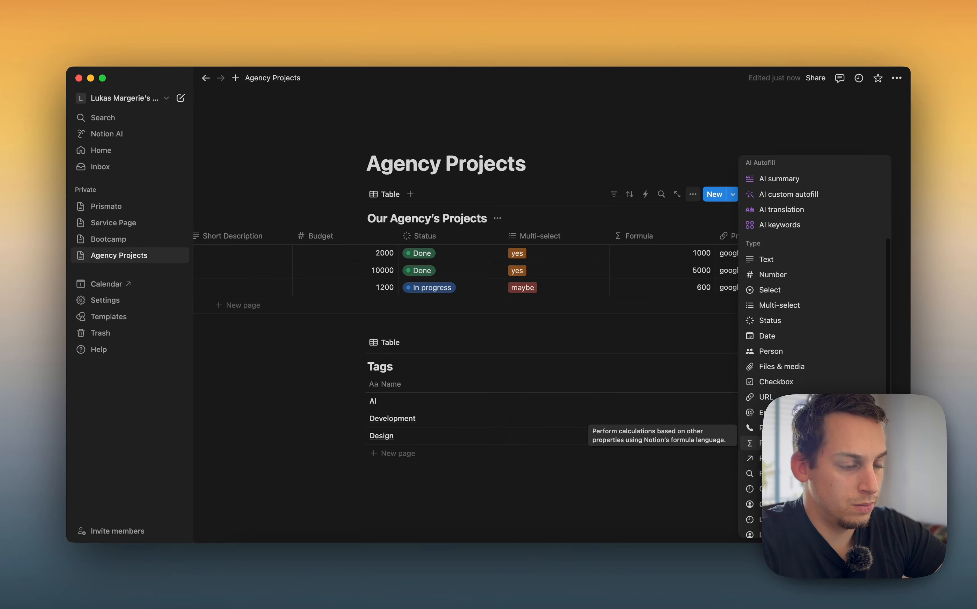
pyautogui.scroll(4, 805, 482)
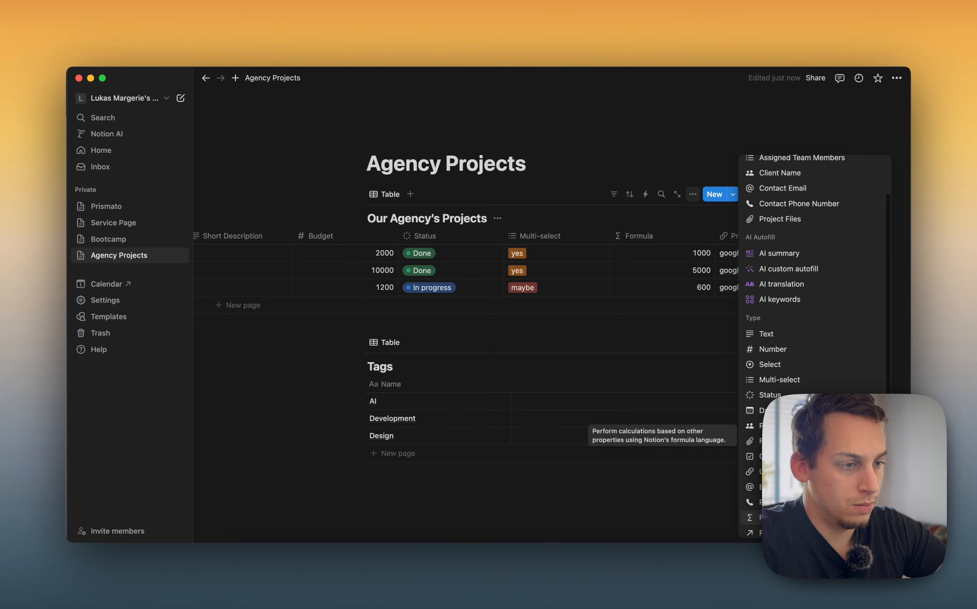
pyautogui.scroll(2, 806, 479)
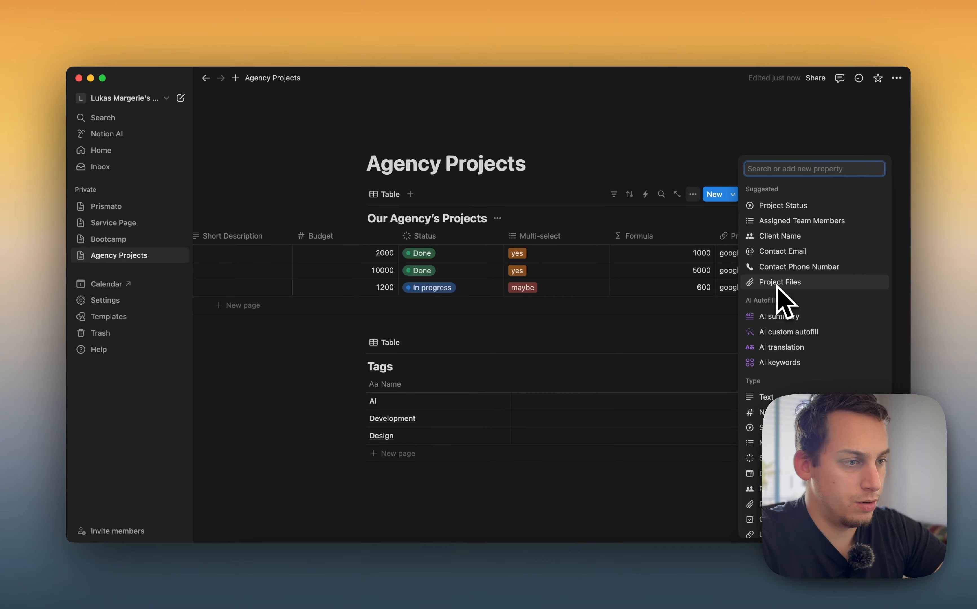
pyautogui.click(720, 223)
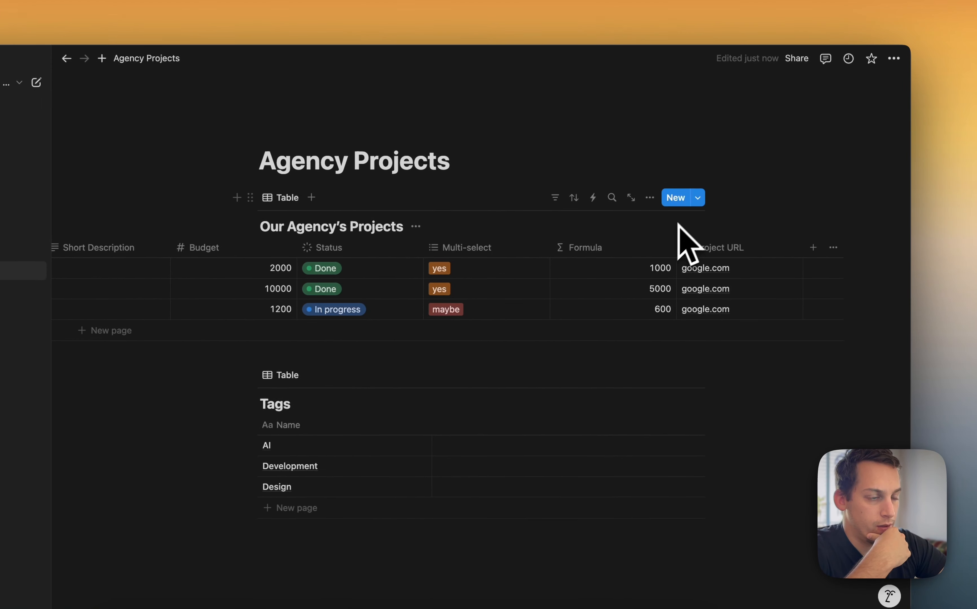
# Look through the Agency Projects table's template options and open its view options menu
pyautogui.click(732, 195)
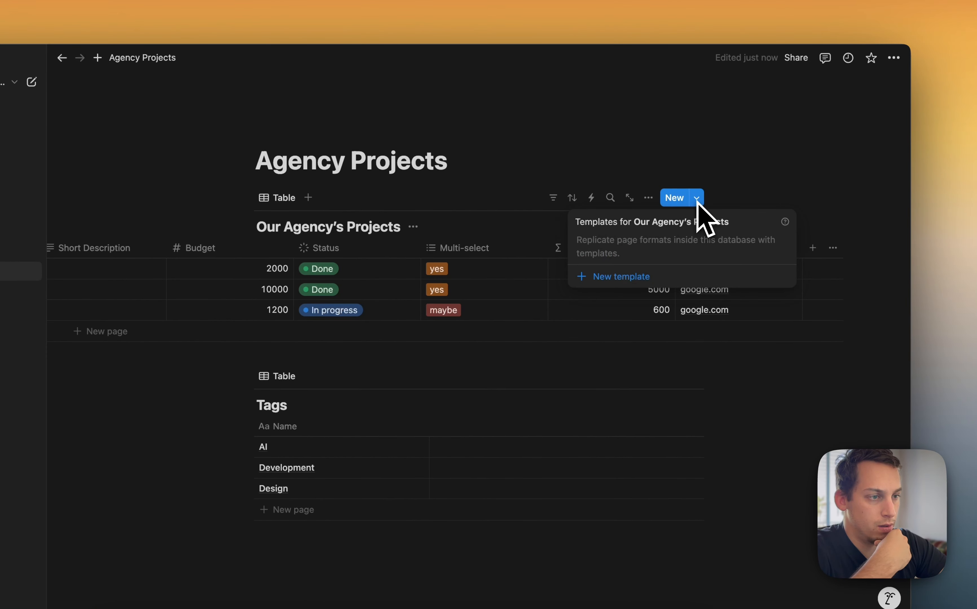
pyautogui.click(697, 201)
pyautogui.click(648, 198)
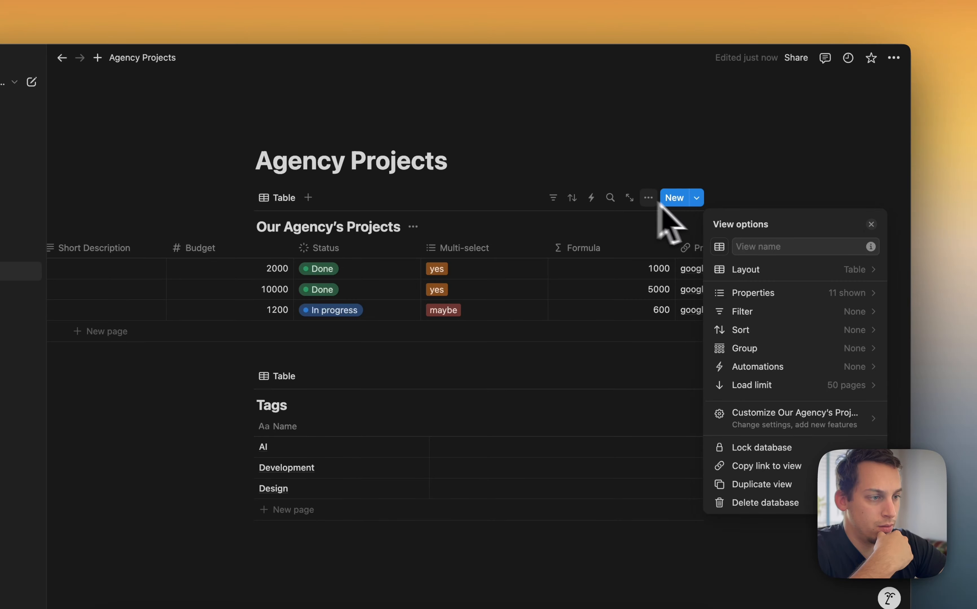
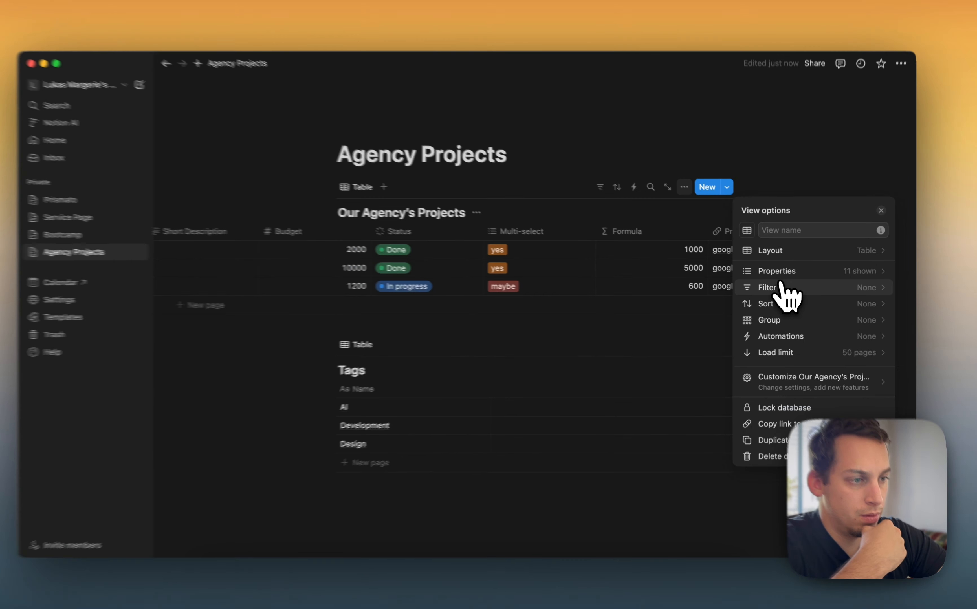
# Try the Board layout for the Agency Projects view and switch it back to Table
pyautogui.click(781, 287)
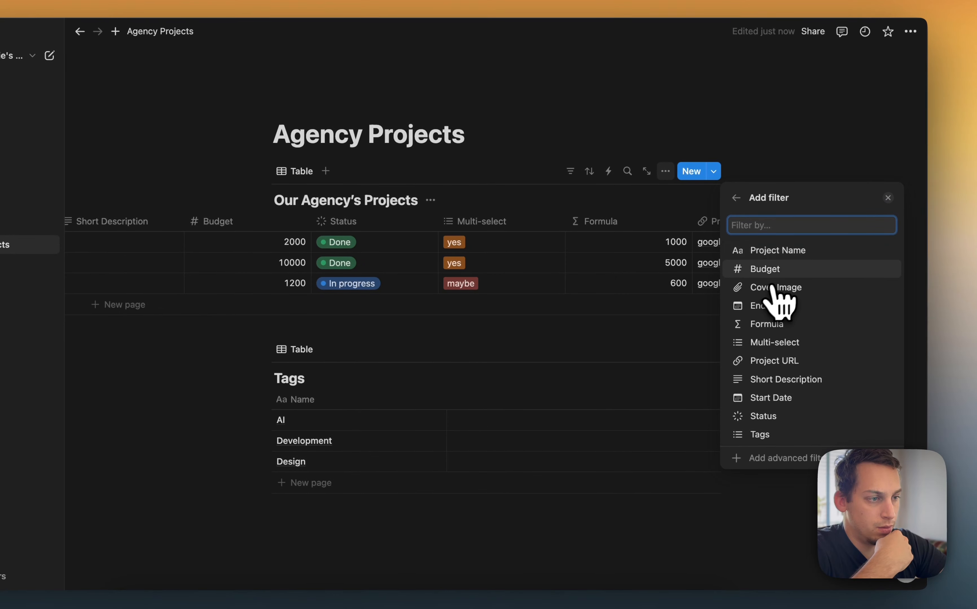
pyautogui.click(736, 197)
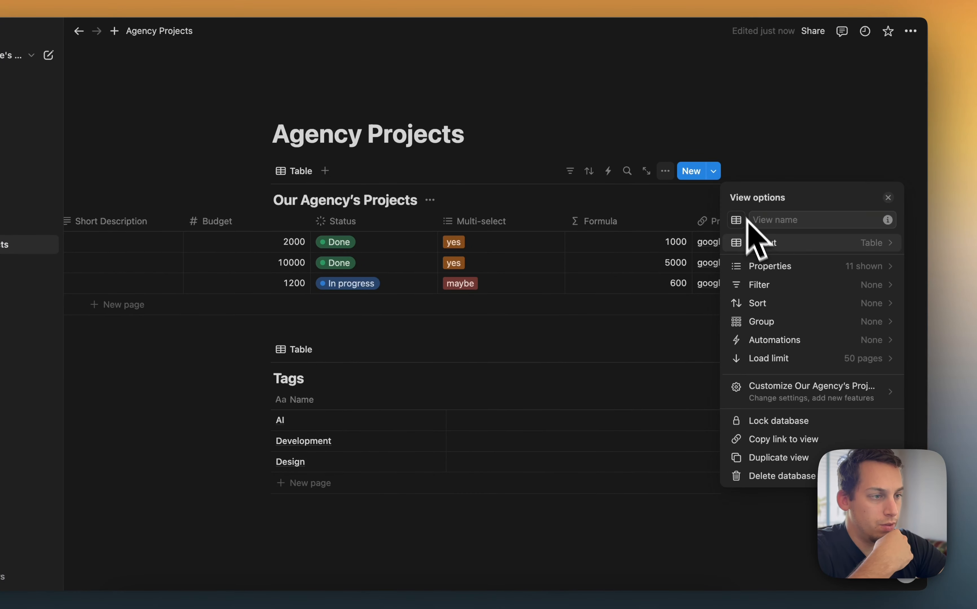
pyautogui.click(831, 244)
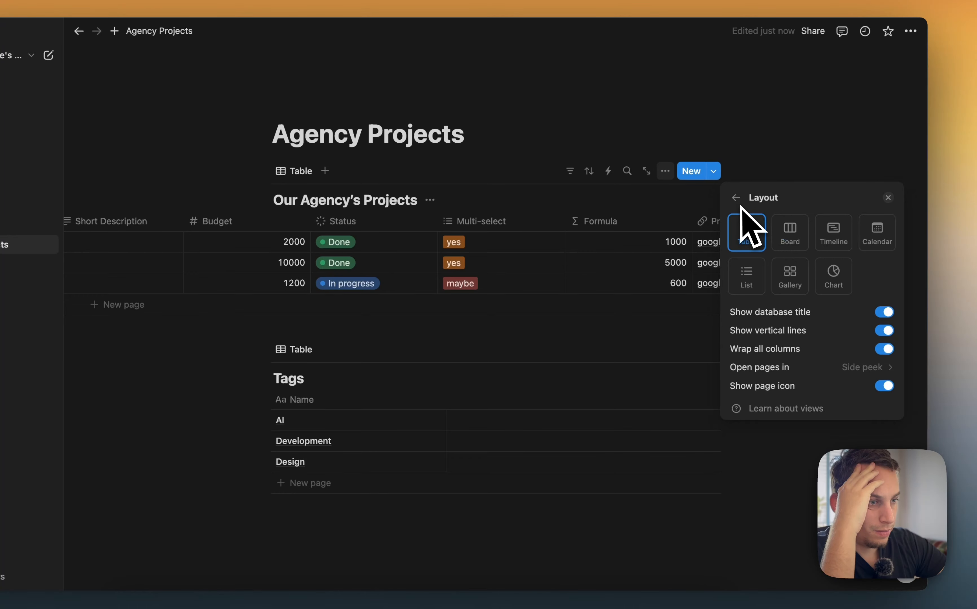
pyautogui.click(789, 241)
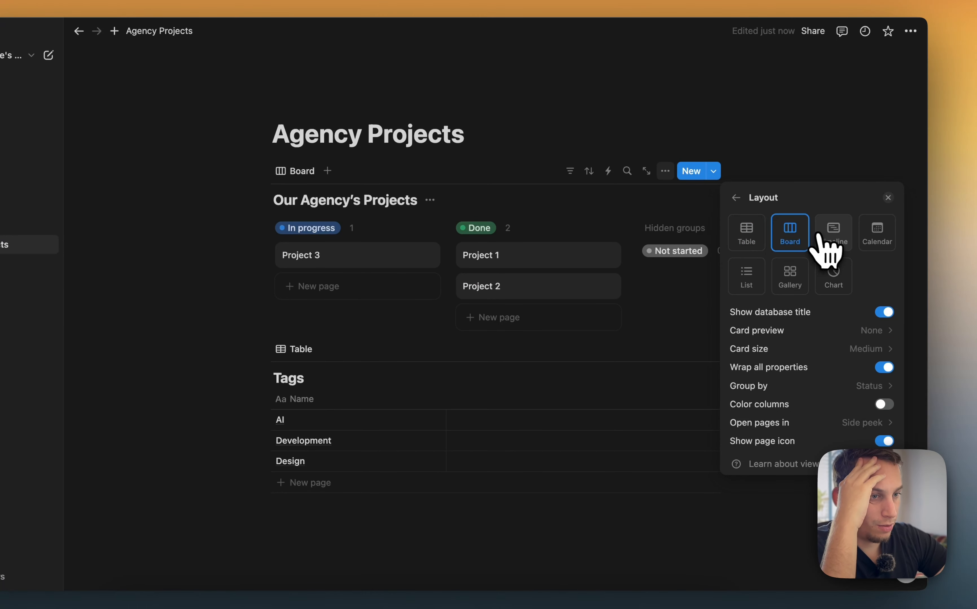
pyautogui.click(834, 238)
pyautogui.click(762, 245)
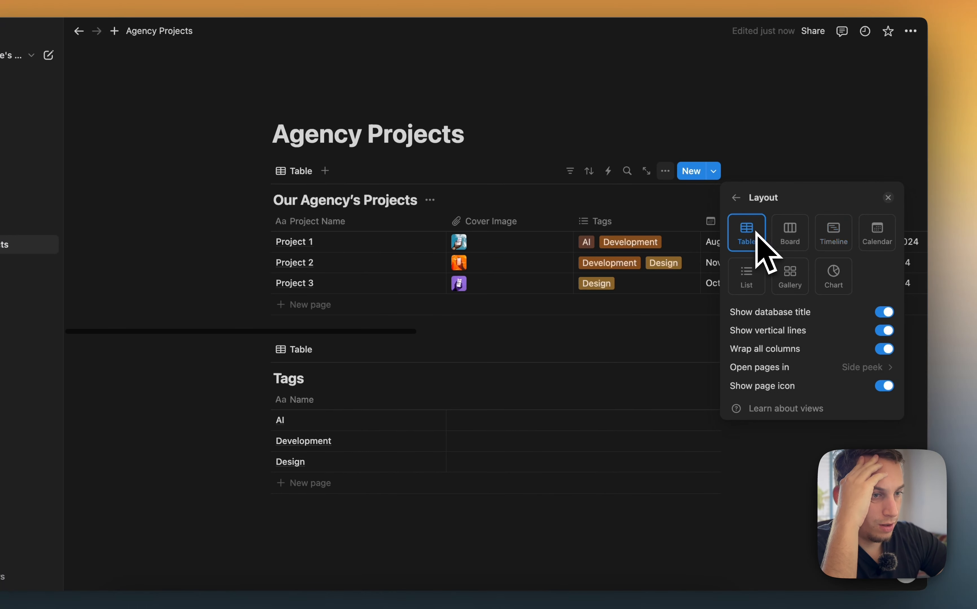
pyautogui.click(734, 199)
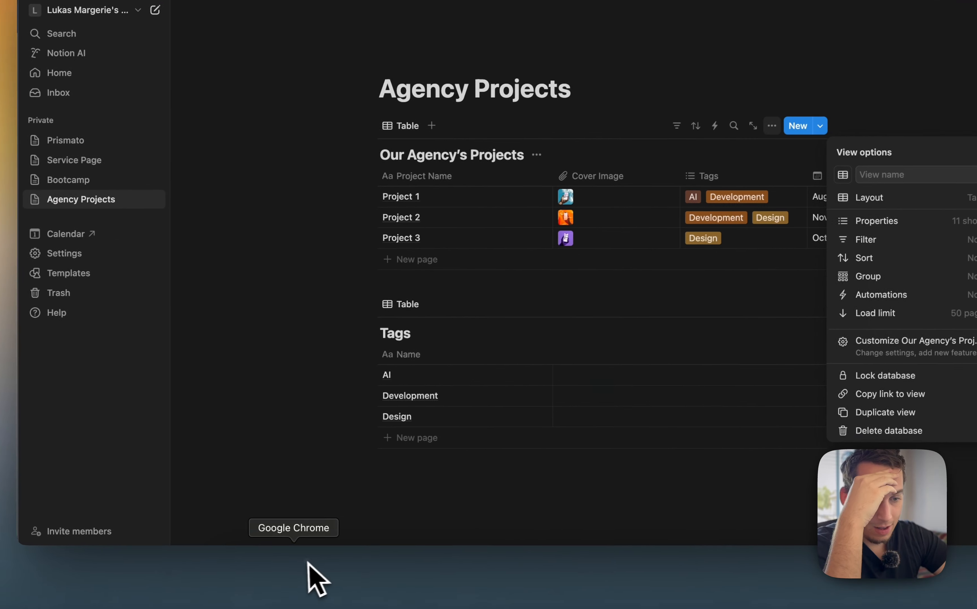
# Switch to the browser, return to the search results and open the Data sources & linked databases help article
pyautogui.click(308, 563)
pyautogui.scroll(-10, 464, 375)
pyautogui.scroll(15, 466, 366)
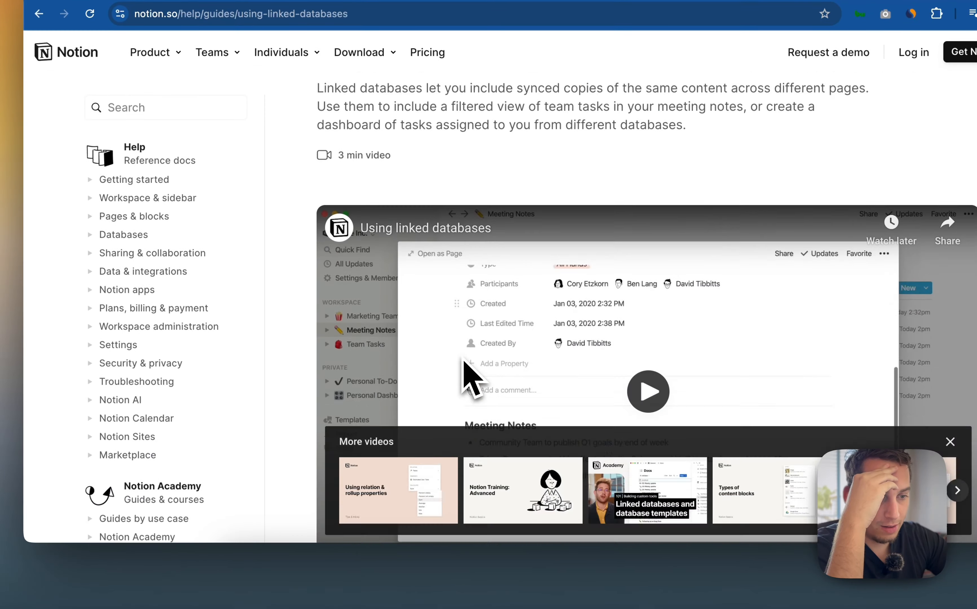
pyautogui.scroll(-12, 467, 370)
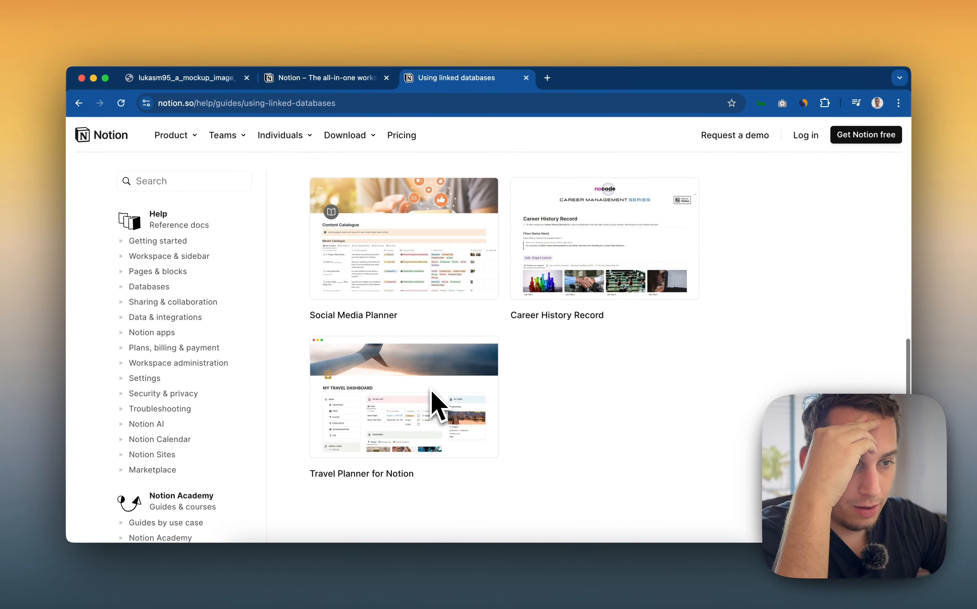
pyautogui.press('super+bracketleft')
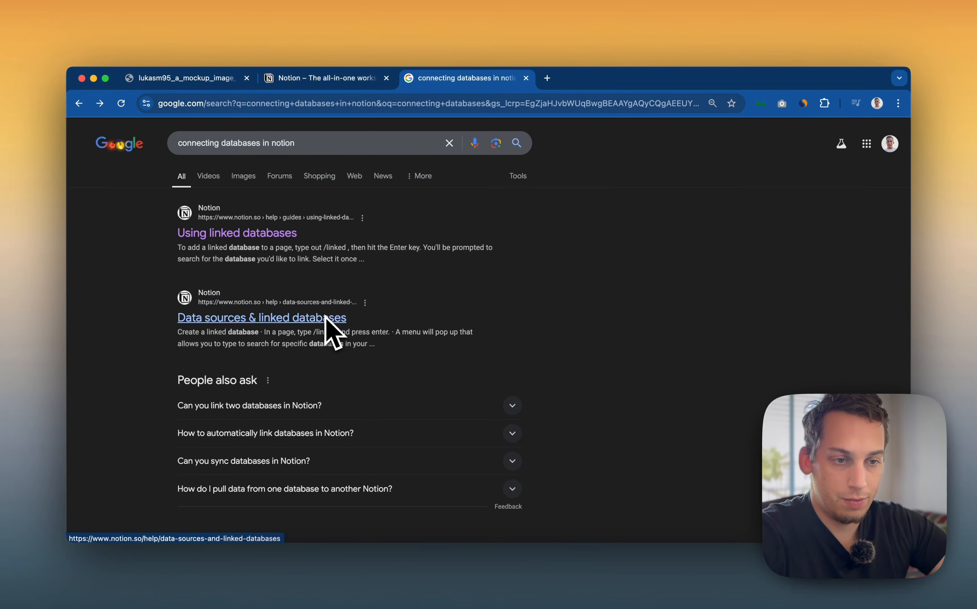
pyautogui.scroll(-1, 325, 319)
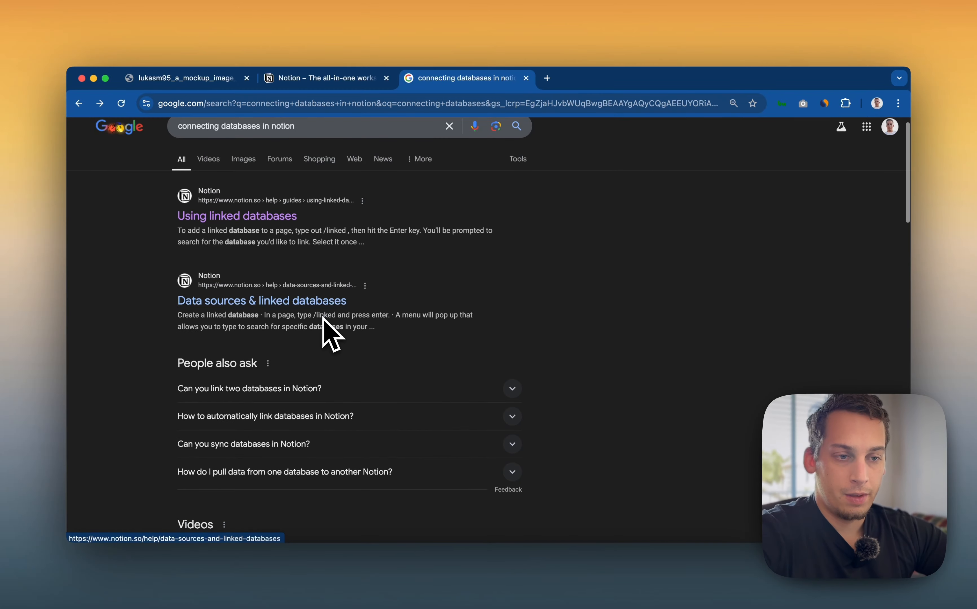
pyautogui.click(320, 303)
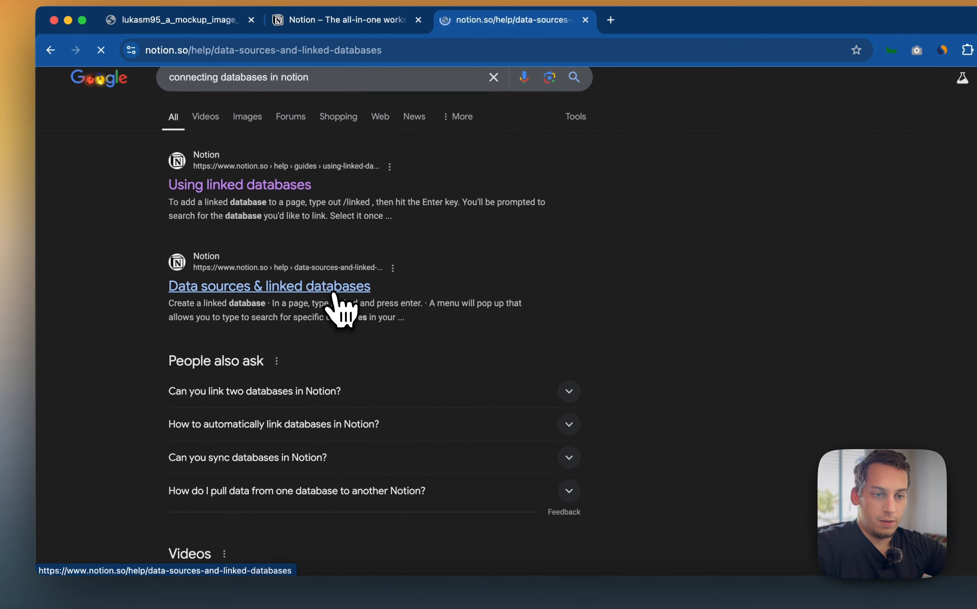
# Read through the article's sections on choosing a data source and creating linked databases
pyautogui.scroll(-10, 343, 305)
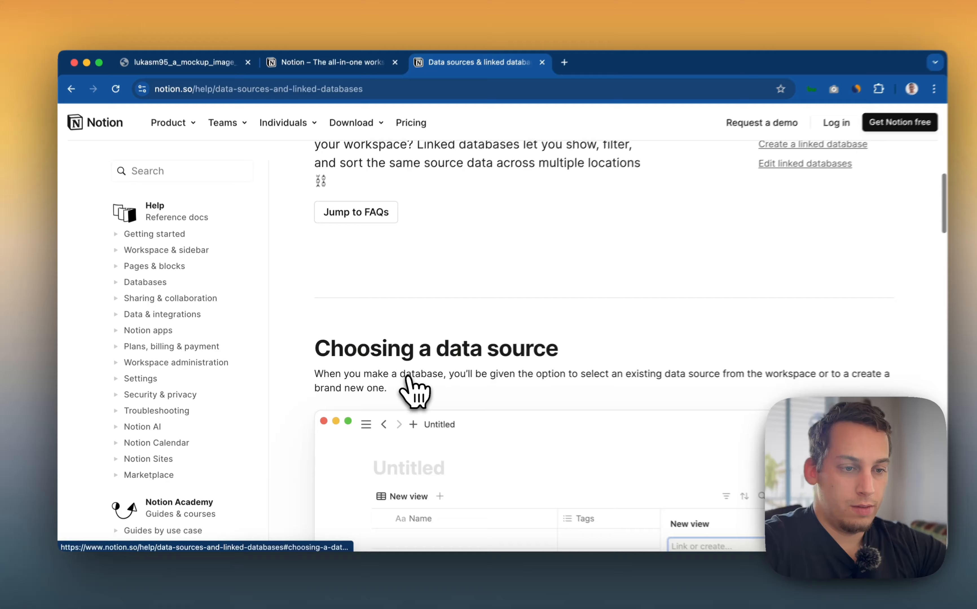
pyautogui.scroll(-5, 435, 379)
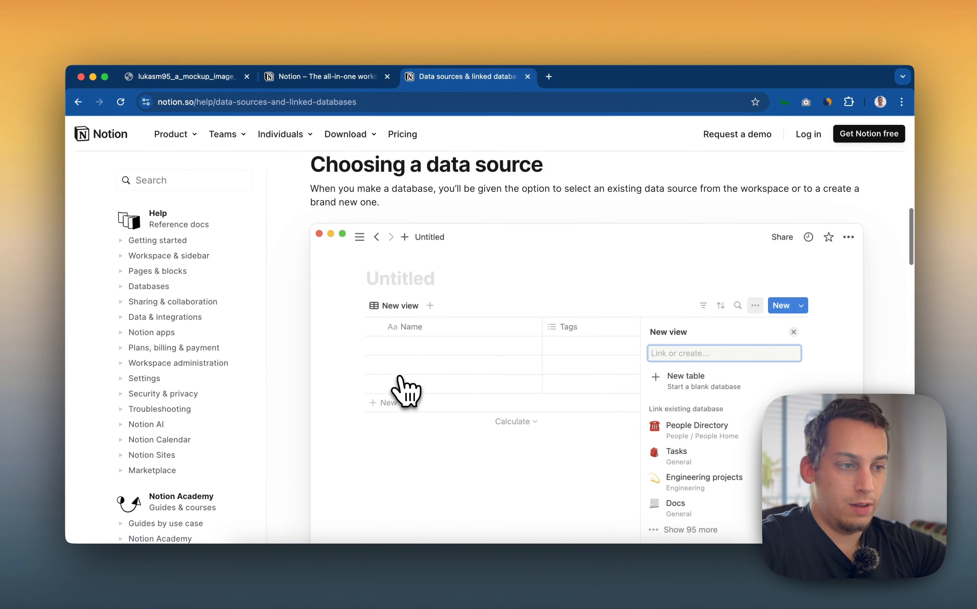
pyautogui.scroll(-2, 404, 391)
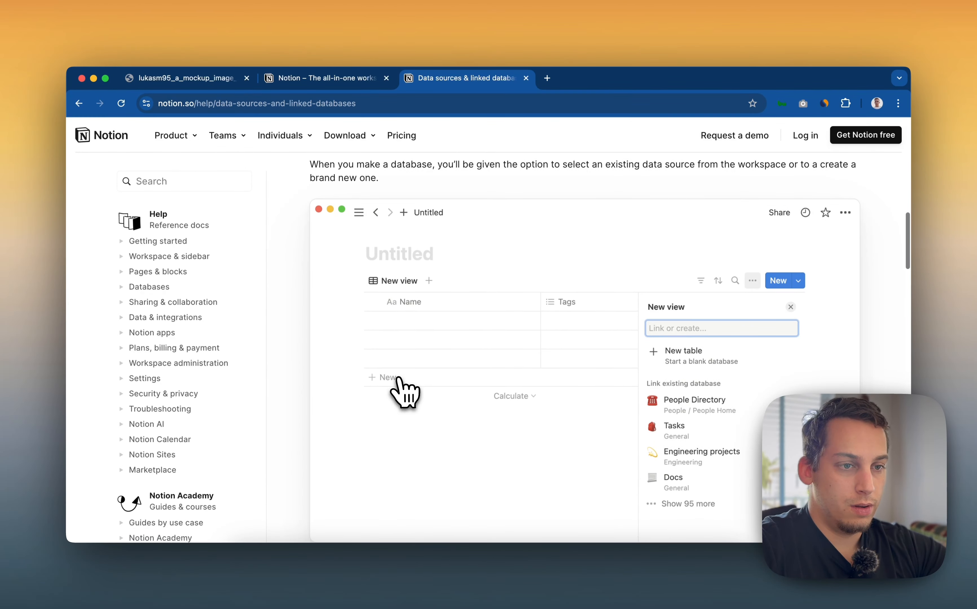
pyautogui.scroll(5, 404, 391)
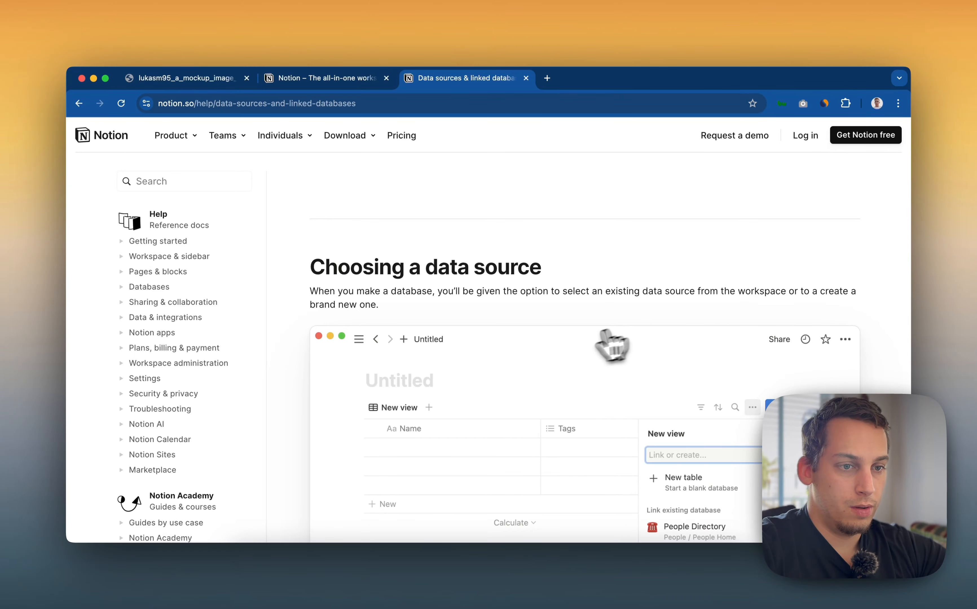
pyautogui.scroll(-10, 573, 353)
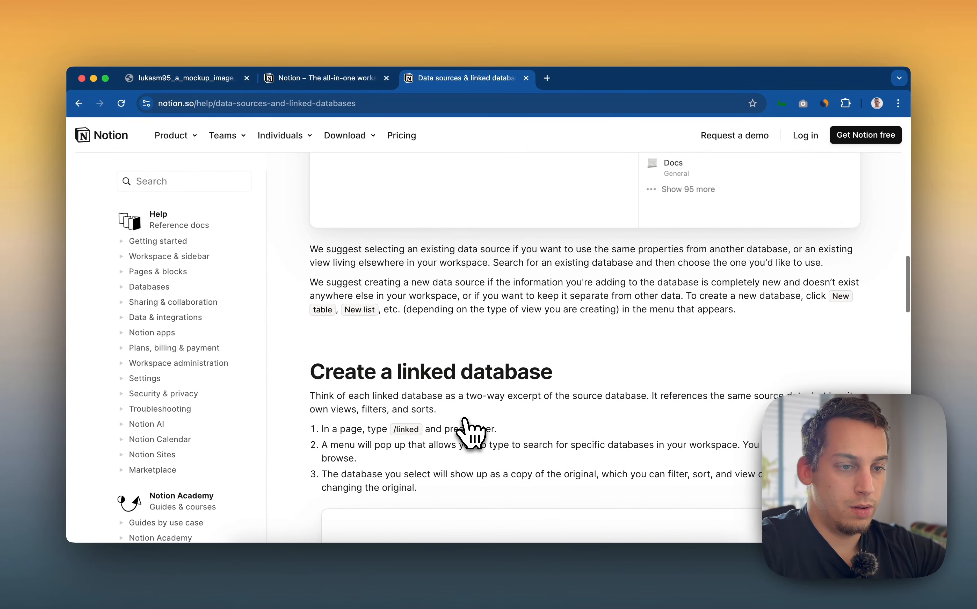
pyautogui.scroll(-6, 467, 421)
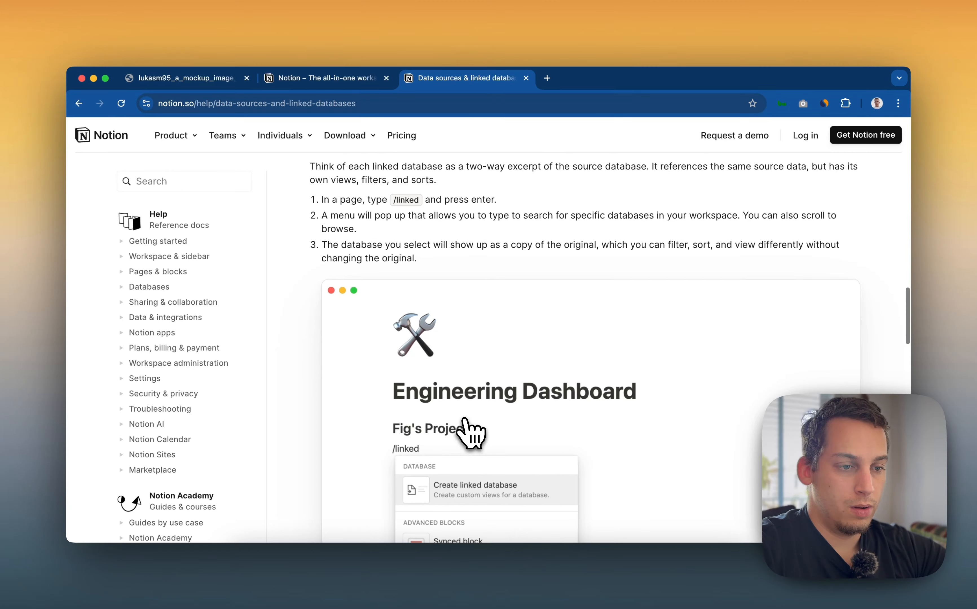
pyautogui.scroll(-1, 466, 421)
pyautogui.scroll(-15, 470, 433)
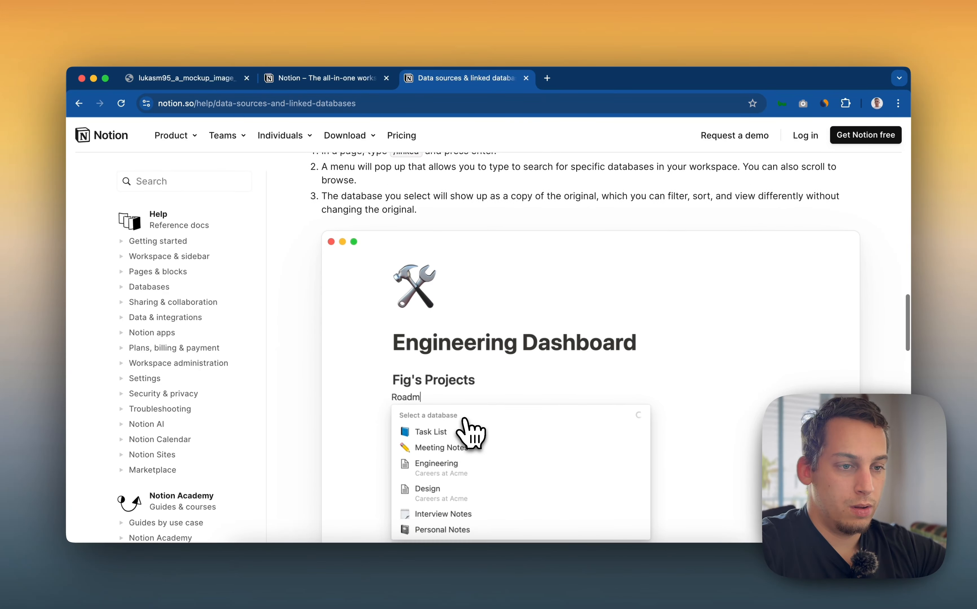
pyautogui.scroll(-15, 470, 433)
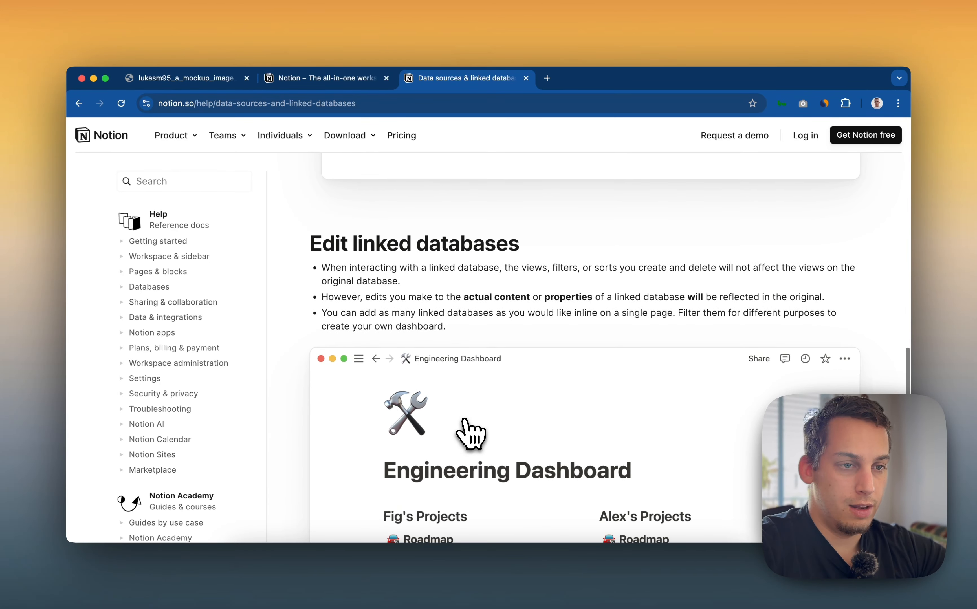
# Switch back to Notion and insert a linked view of the Our Agency's Projects database below the Tags table
pyautogui.click(414, 585)
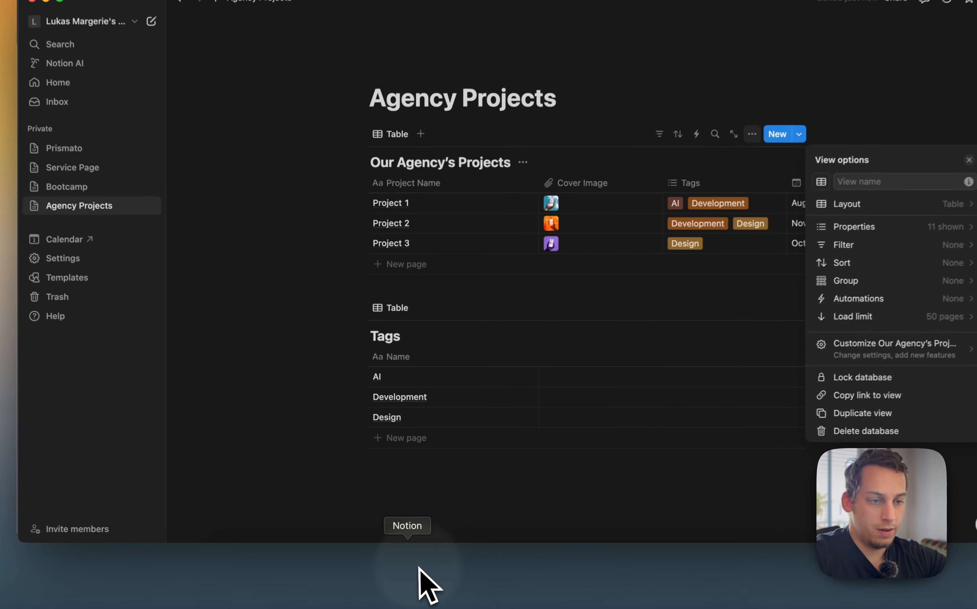
pyautogui.click(436, 466)
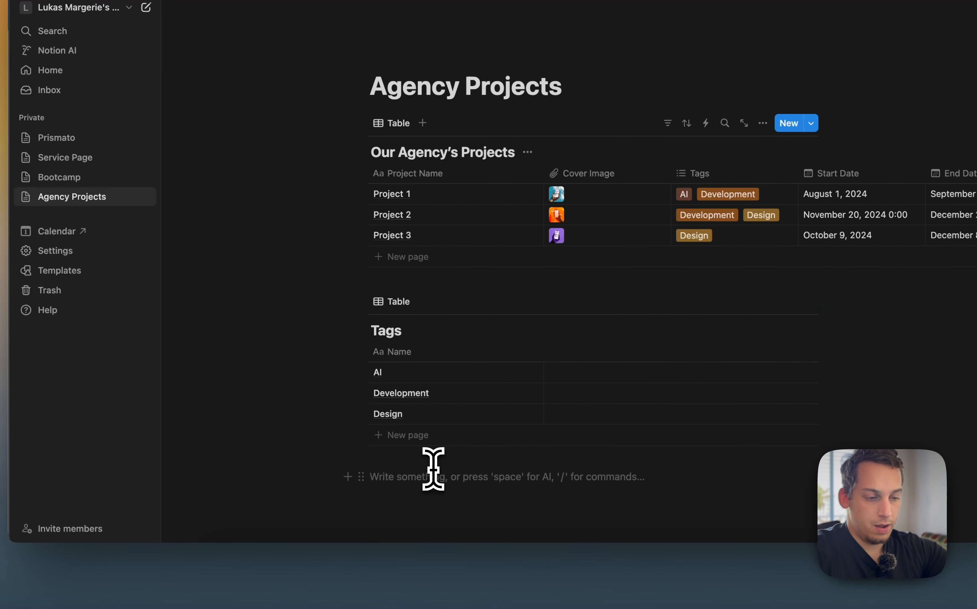
pyautogui.write('/k')
pyautogui.press('BackSpace')
pyautogui.write('link')
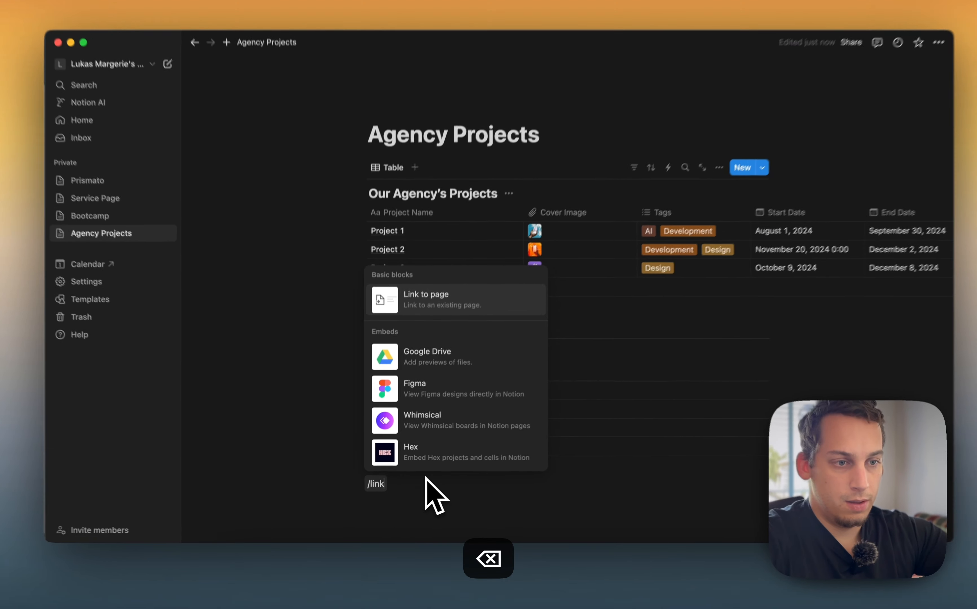
pyautogui.write('ed')
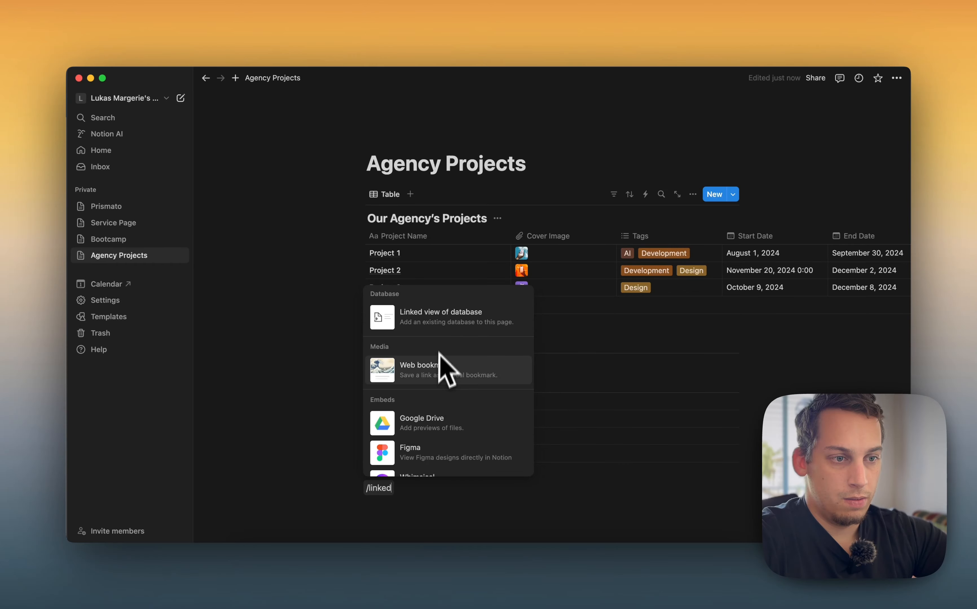
pyautogui.scroll(-10, 443, 332)
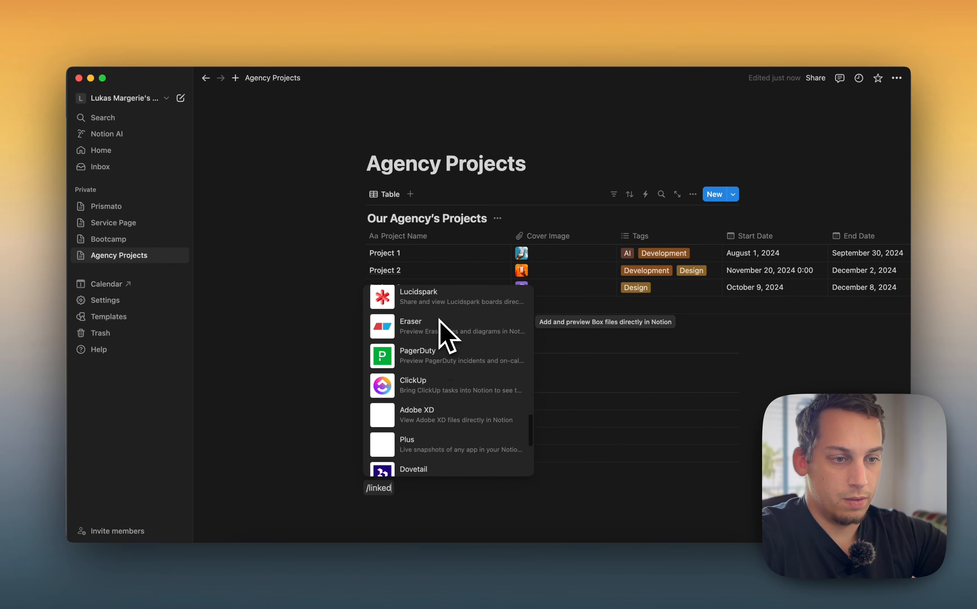
pyautogui.scroll(10, 440, 326)
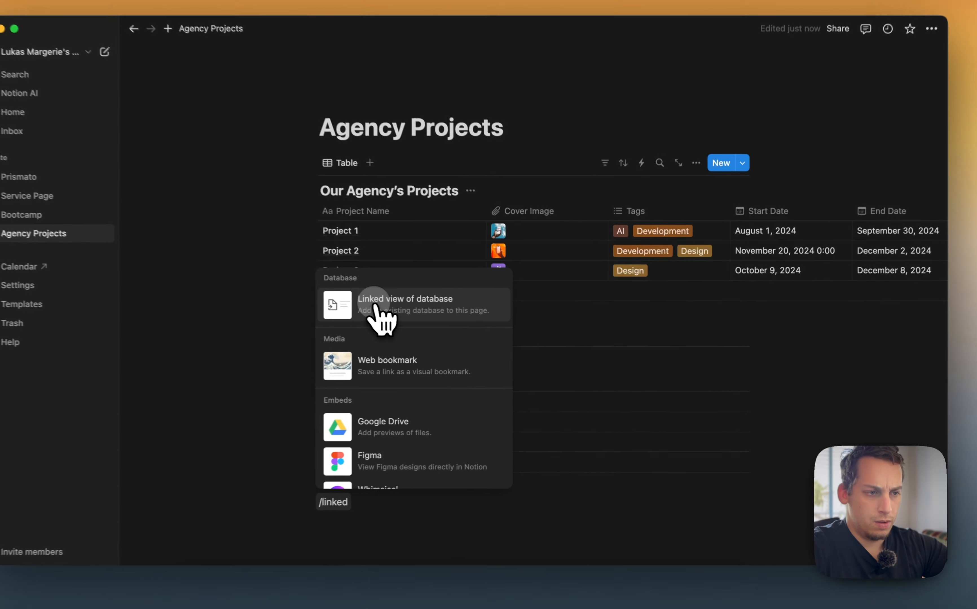
pyautogui.click(416, 318)
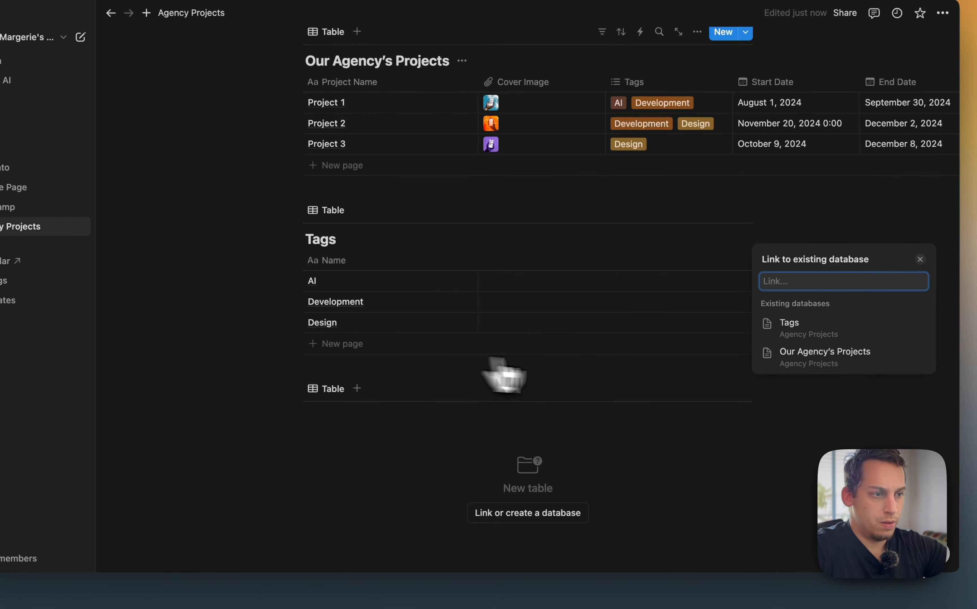
pyautogui.click(825, 328)
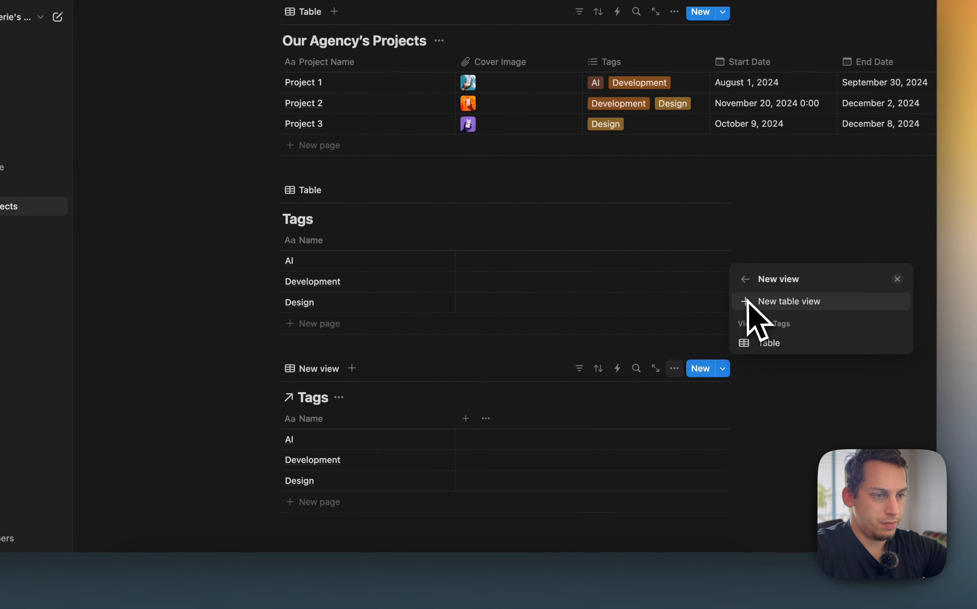
pyautogui.click(744, 281)
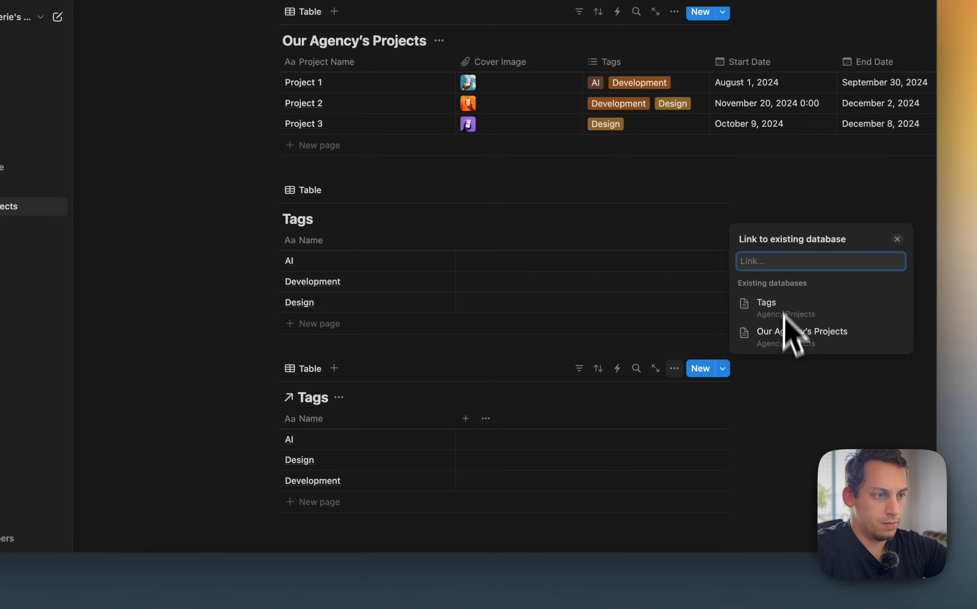
pyautogui.click(782, 341)
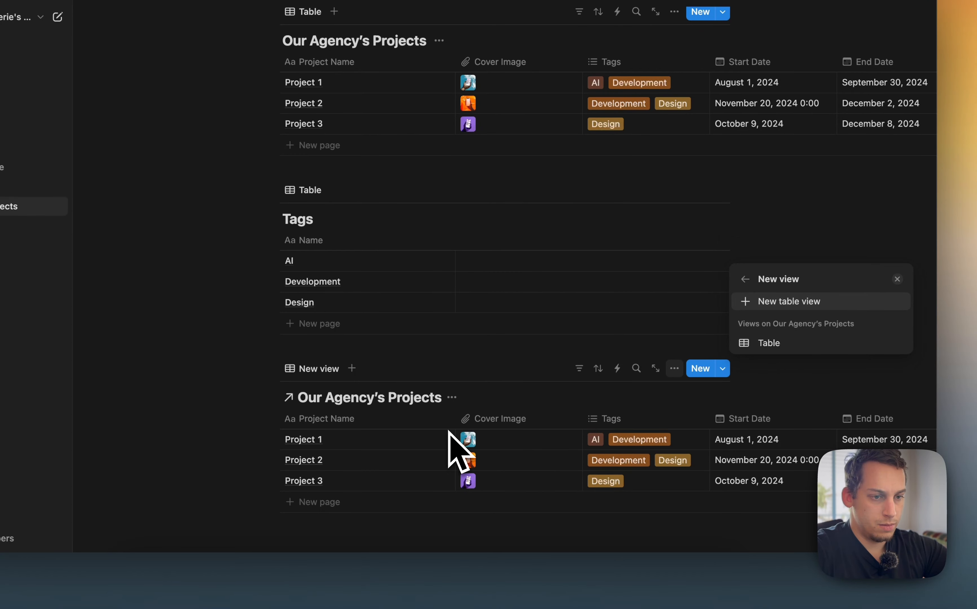
# Delete the newly inserted linked Our Agency's Projects view
pyautogui.click(399, 369)
pyautogui.click(271, 368)
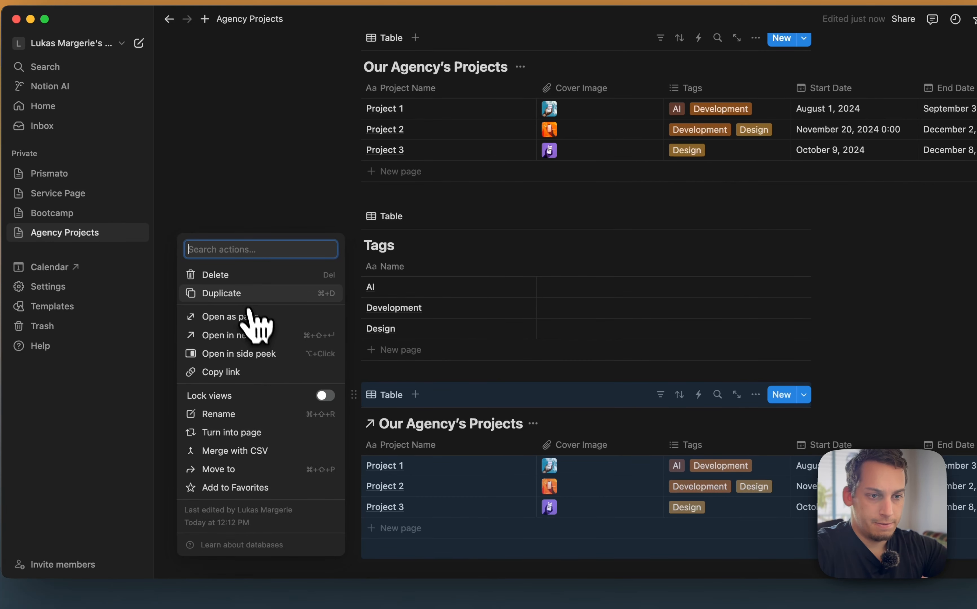
pyautogui.click(241, 275)
pyautogui.click(501, 447)
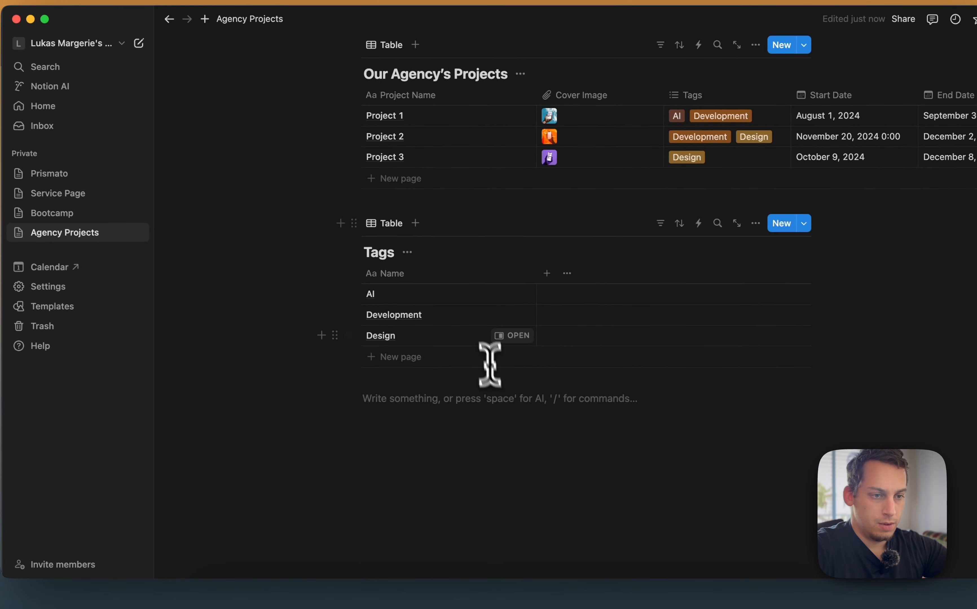
# Open the Agency Projects table's add-property menu and search it for a link property type
pyautogui.scroll(5, 490, 367)
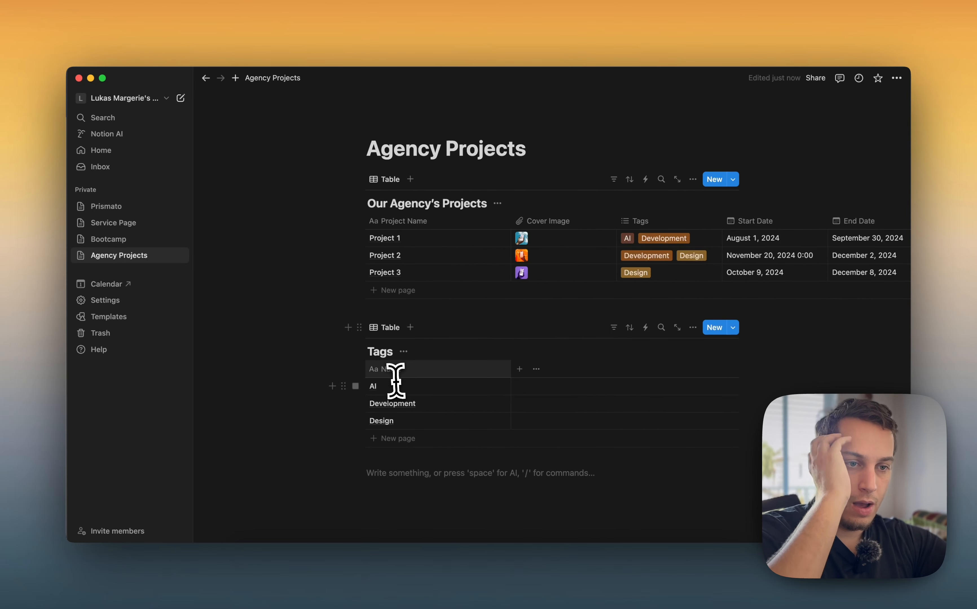
pyautogui.hscroll(10, 564, 255)
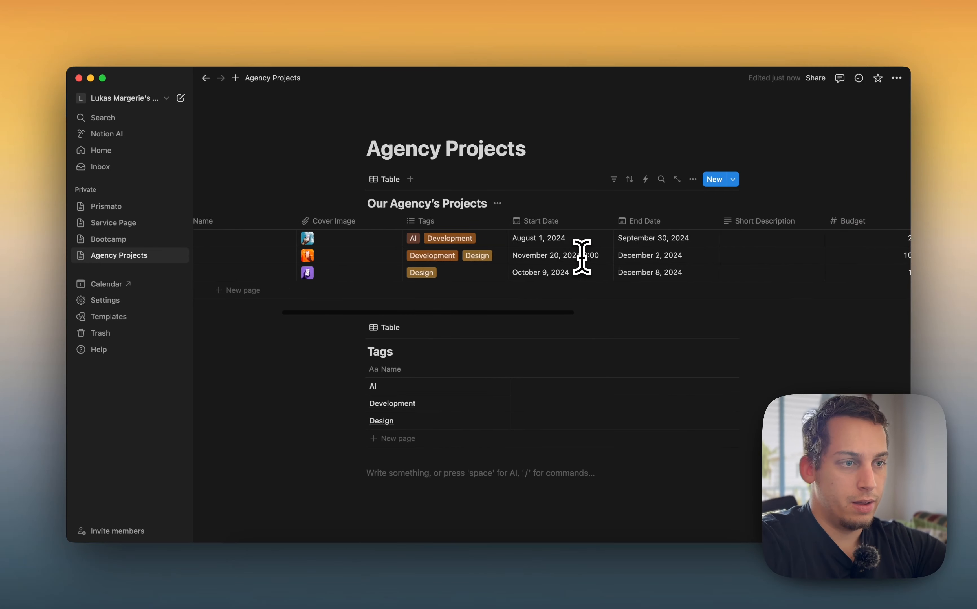
pyautogui.hscroll(3, 581, 257)
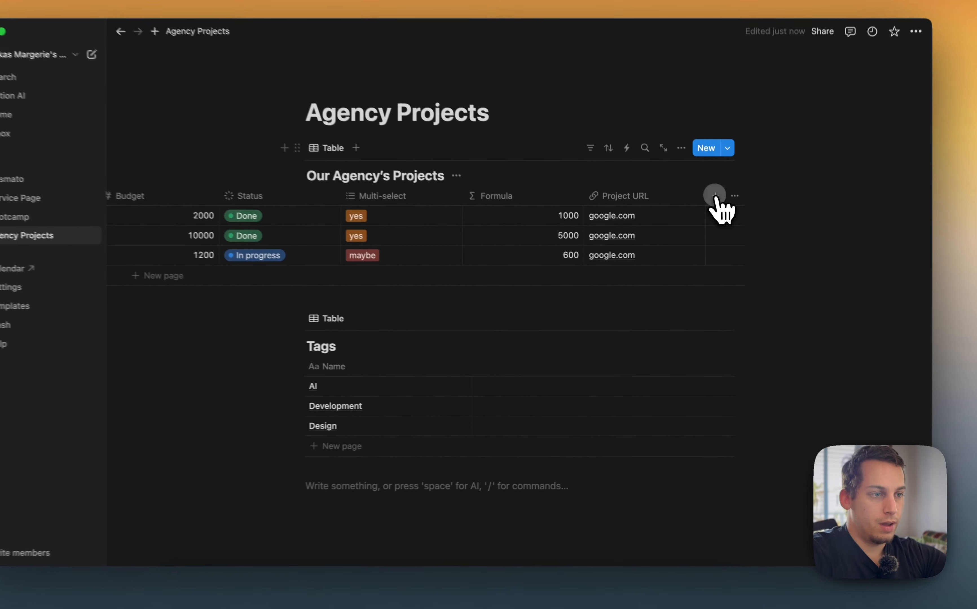
pyautogui.click(722, 220)
pyautogui.write('lin')
pyautogui.press('BackSpace')
pyautogui.press('BackSpace')
pyautogui.press('BackSpace')
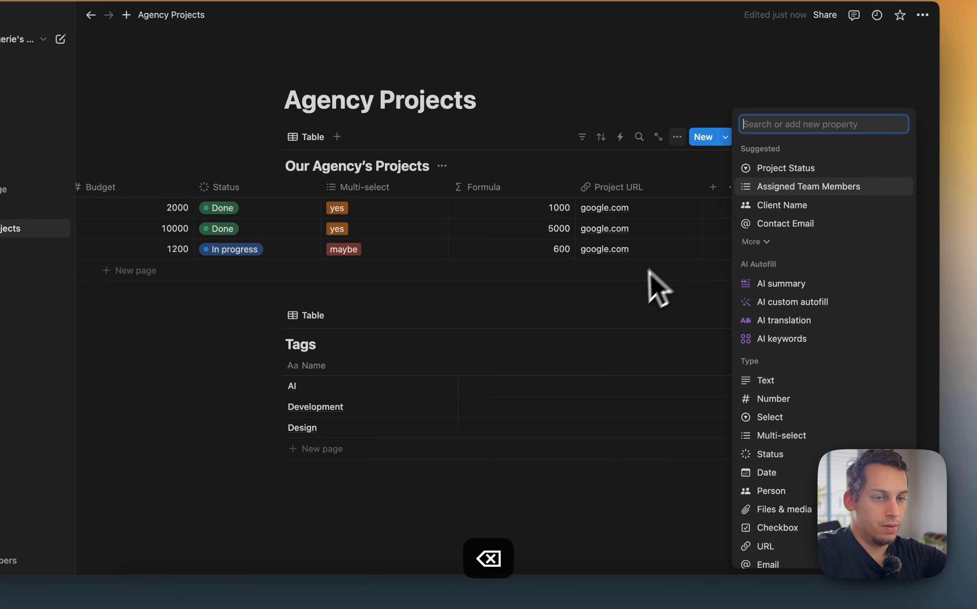
pyautogui.click(649, 282)
# Browse the linked-databases help article and search results for connecting Notion databases, opening a Reddit thread on it
pyautogui.click(298, 577)
pyautogui.scroll(-10, 443, 338)
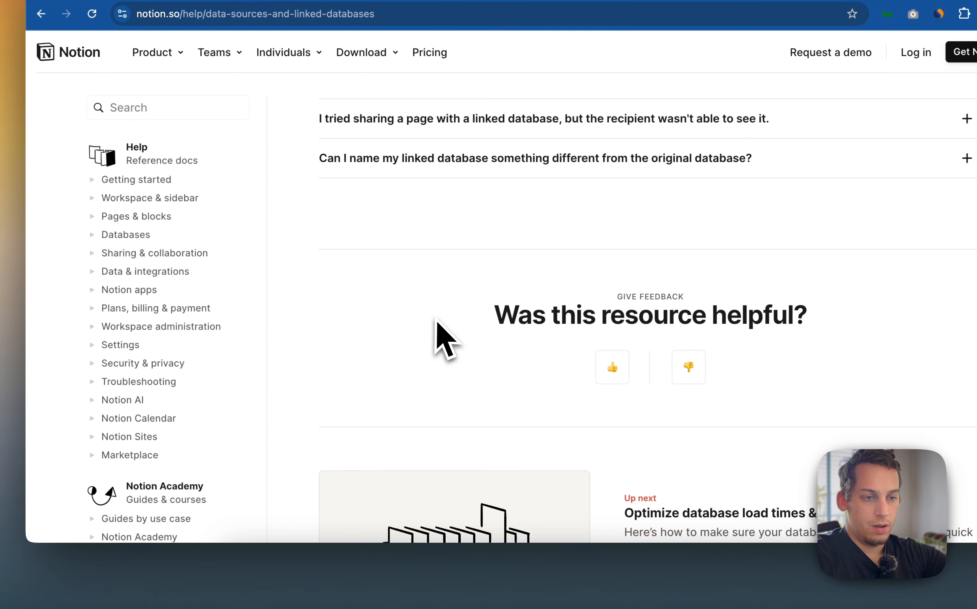
pyautogui.scroll(10, 437, 322)
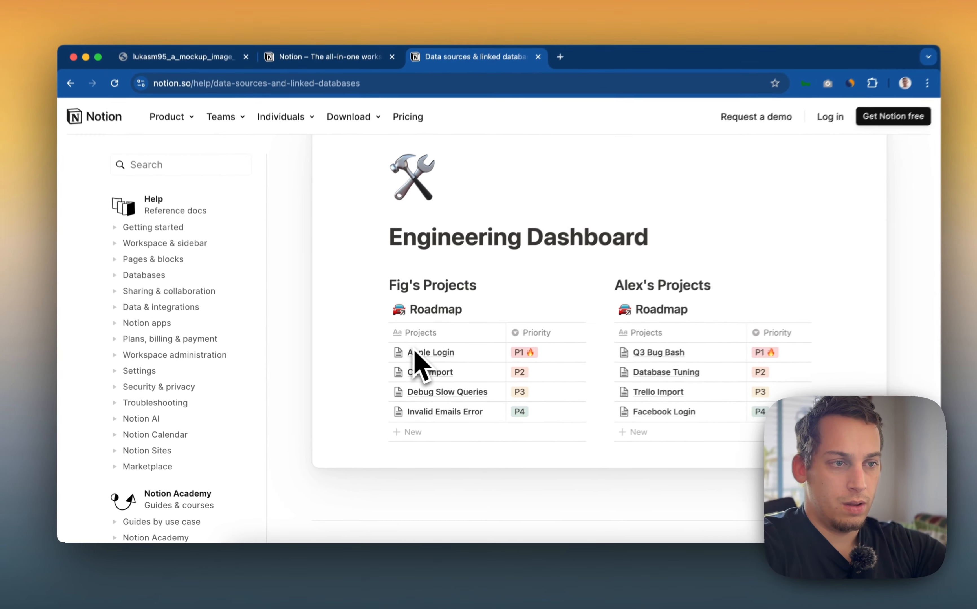
pyautogui.scroll(3, 414, 356)
pyautogui.scroll(10, 408, 367)
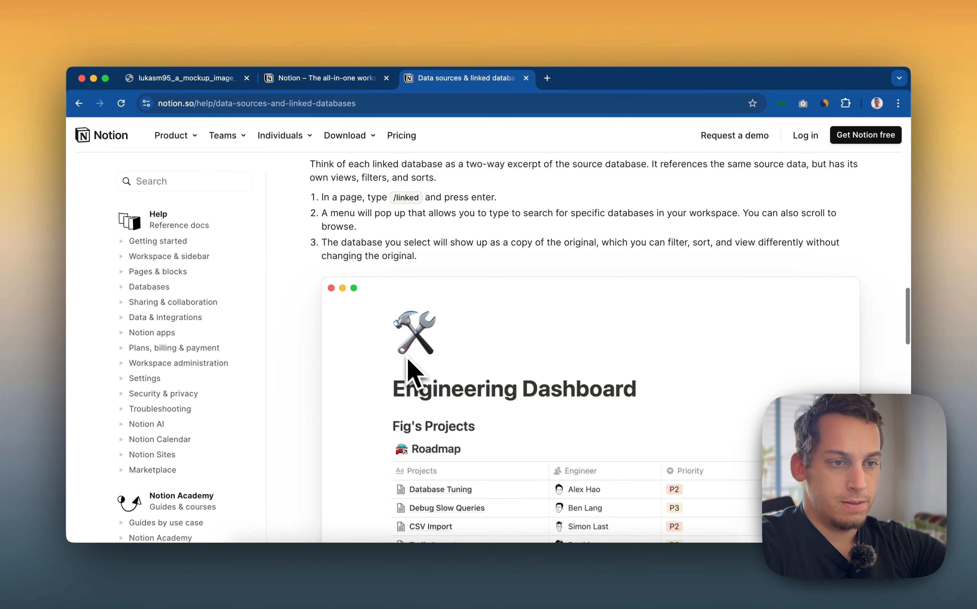
pyautogui.hscroll(-5, 408, 371)
pyautogui.scroll(-7, 380, 382)
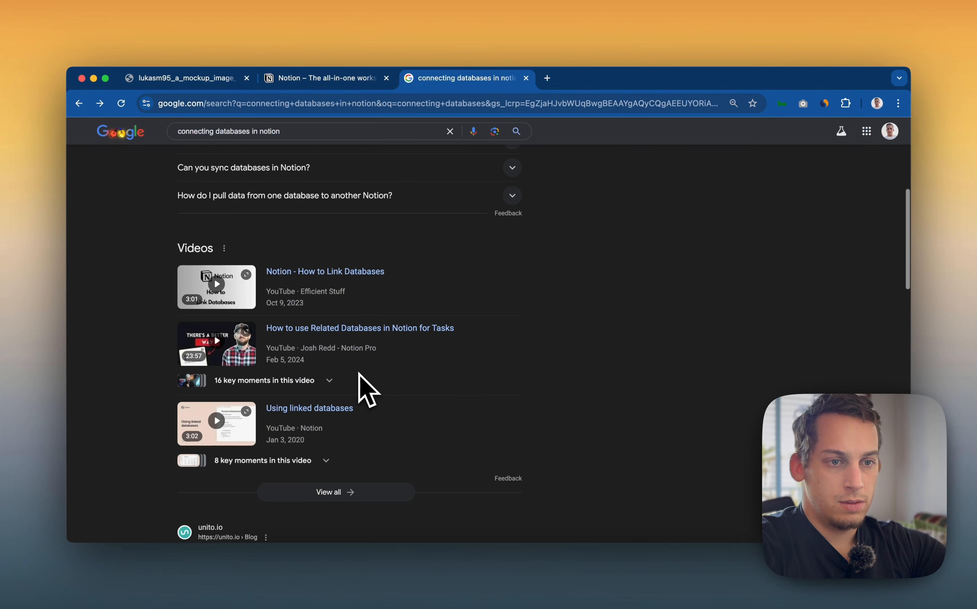
pyautogui.scroll(-5, 357, 367)
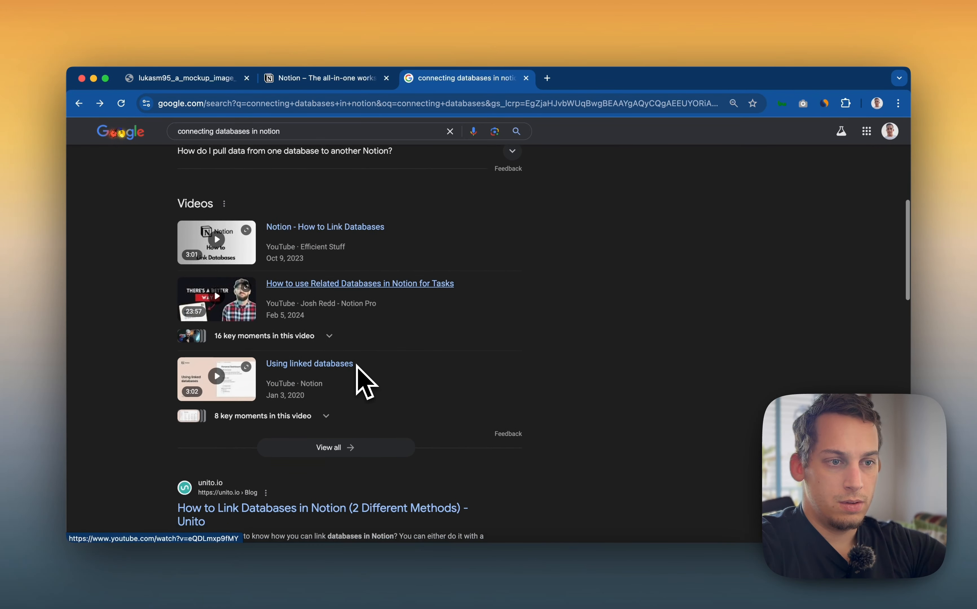
pyautogui.scroll(-2, 342, 388)
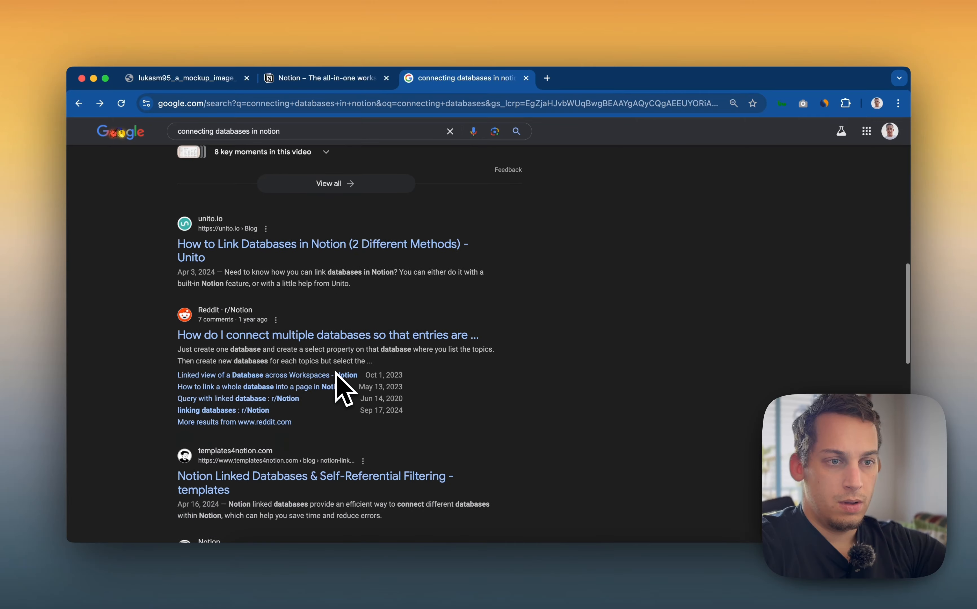
pyautogui.click(310, 245)
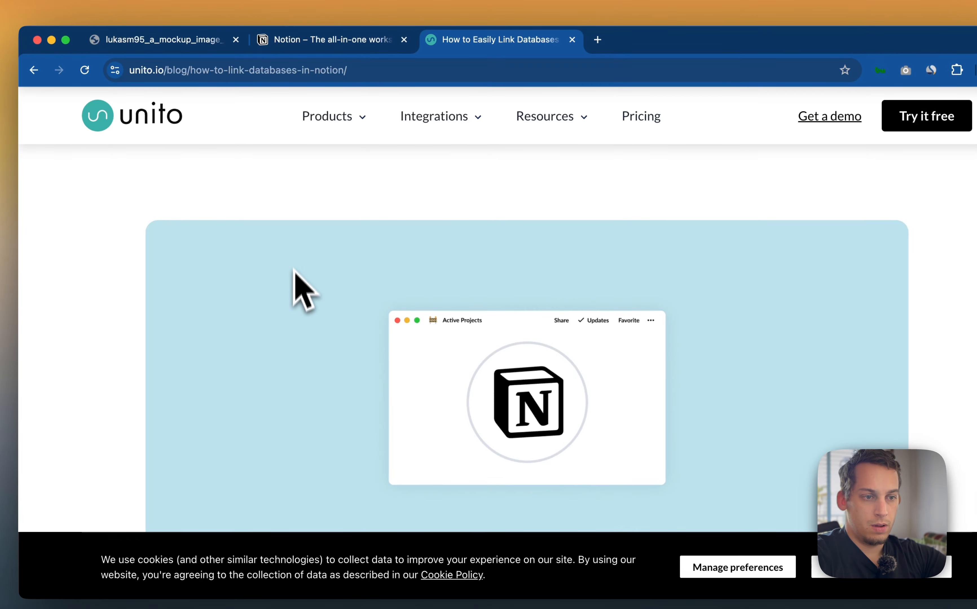
pyautogui.press('super+bracketleft')
pyautogui.click(300, 350)
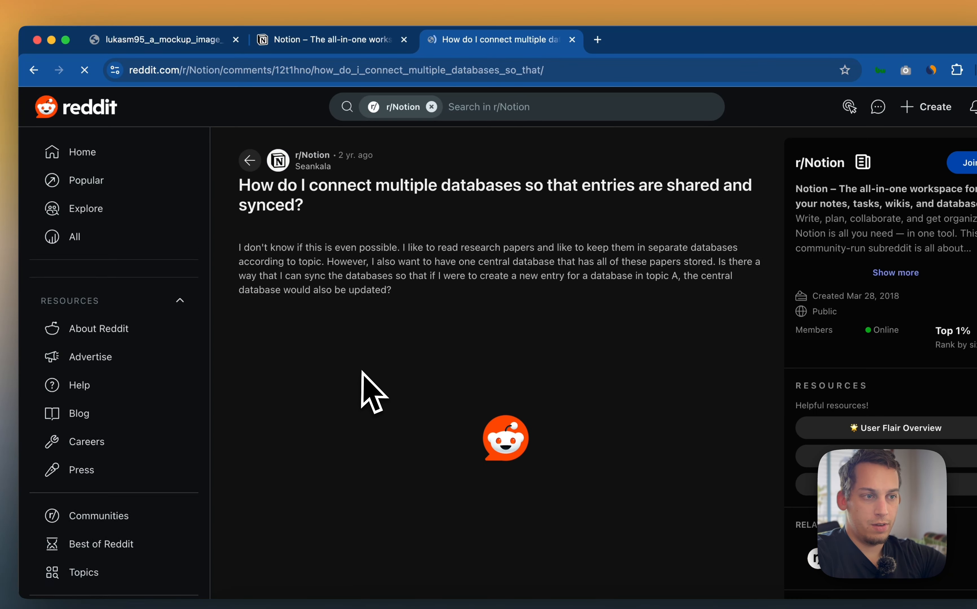
pyautogui.scroll(-8, 399, 283)
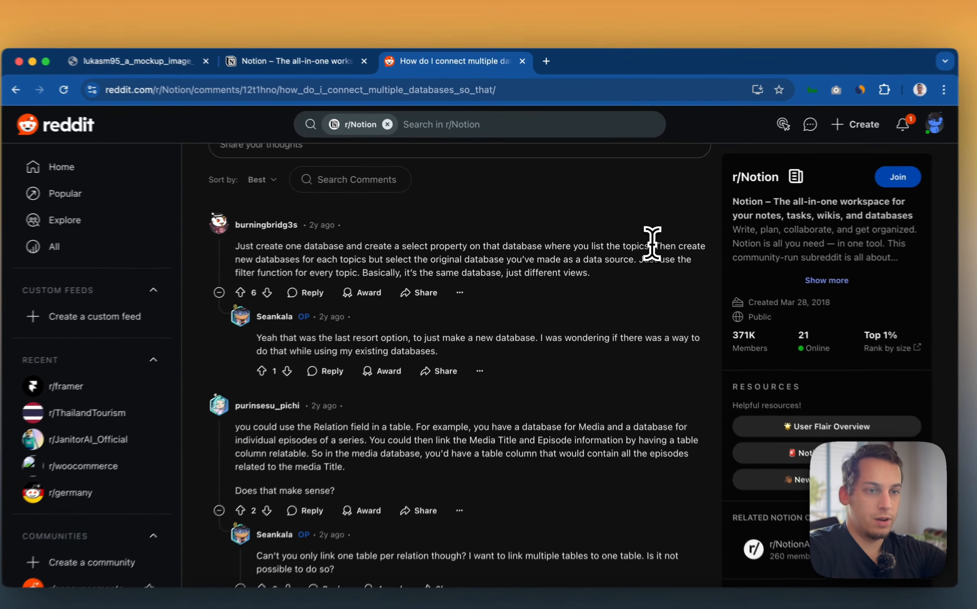
# Read the Reddit comments about relating databases, highlighting the key passages
pyautogui.moveTo(643, 241); pyautogui.dragTo(458, 263)
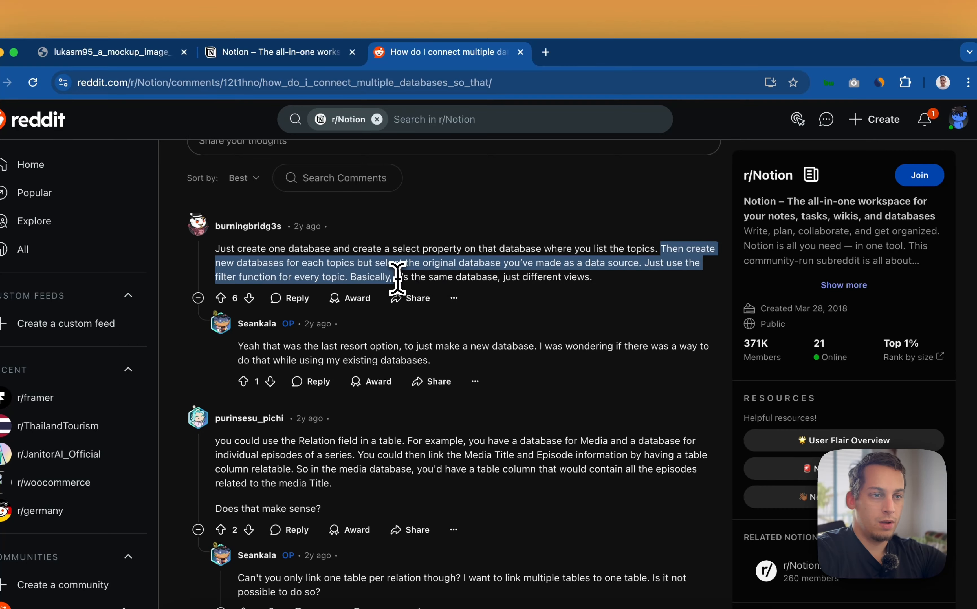
pyautogui.moveTo(397, 278); pyautogui.dragTo(356, 268)
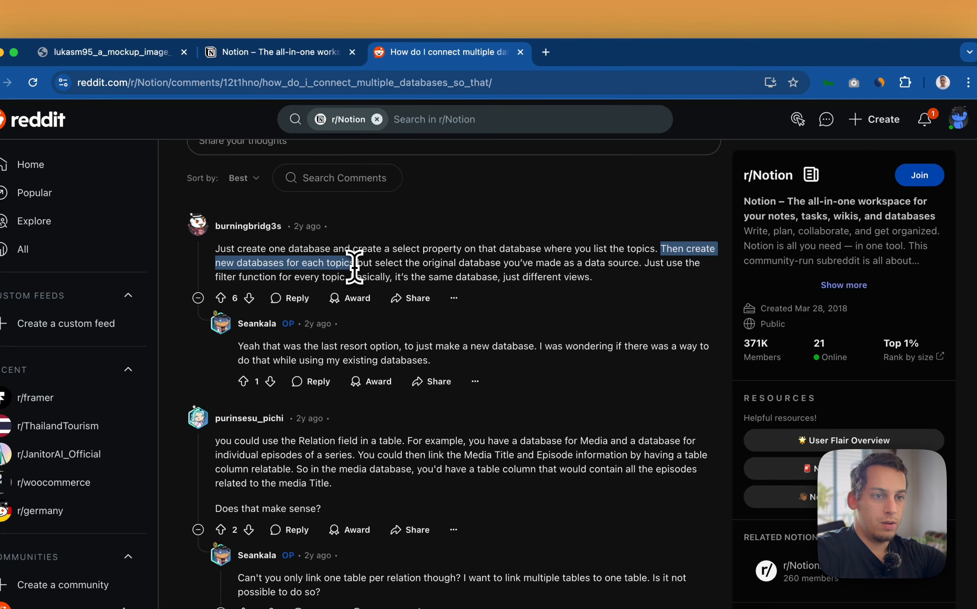
pyautogui.click(491, 259)
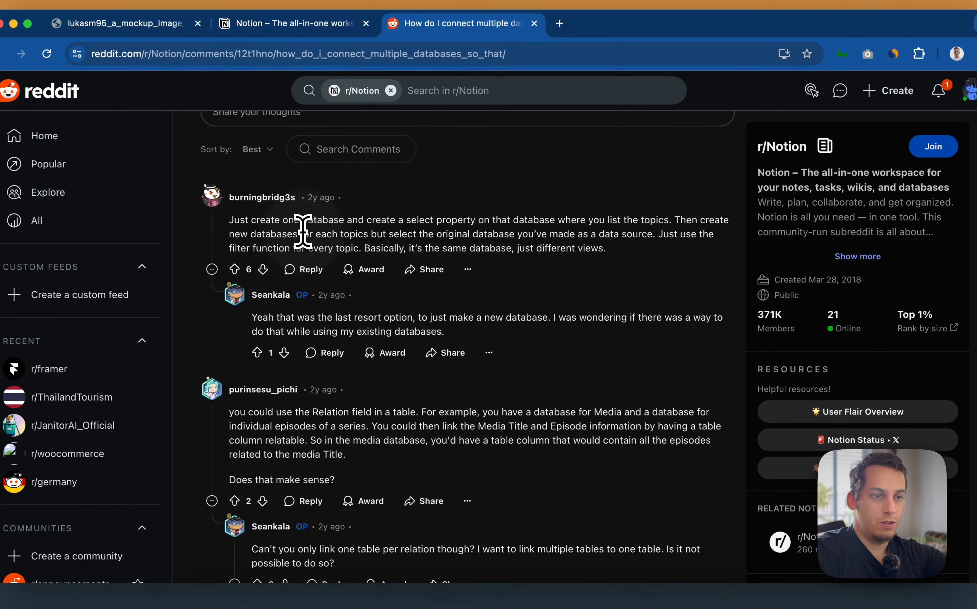
pyautogui.moveTo(290, 262); pyautogui.dragTo(433, 231)
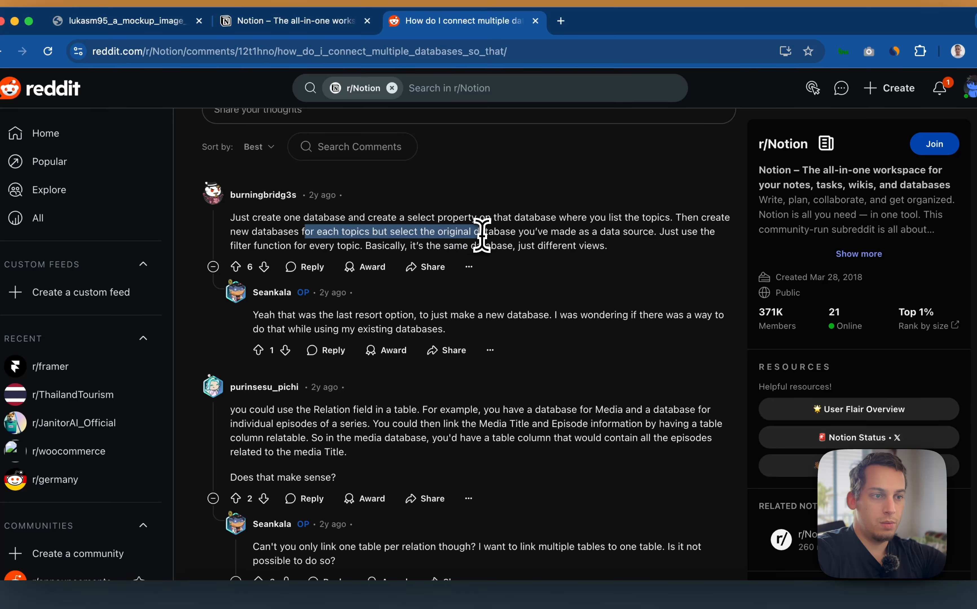
pyautogui.click(651, 230)
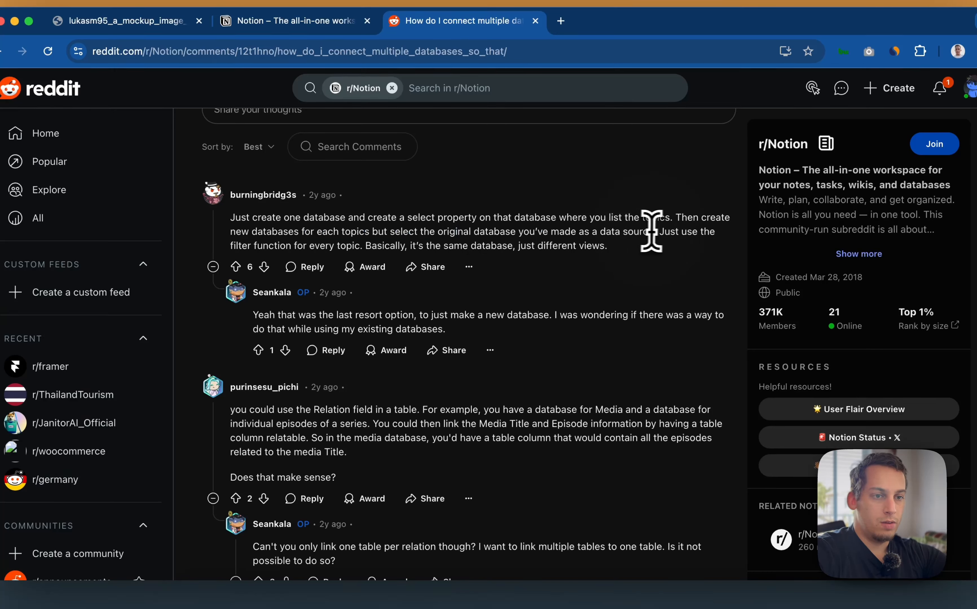
pyautogui.moveTo(657, 231); pyautogui.dragTo(401, 249)
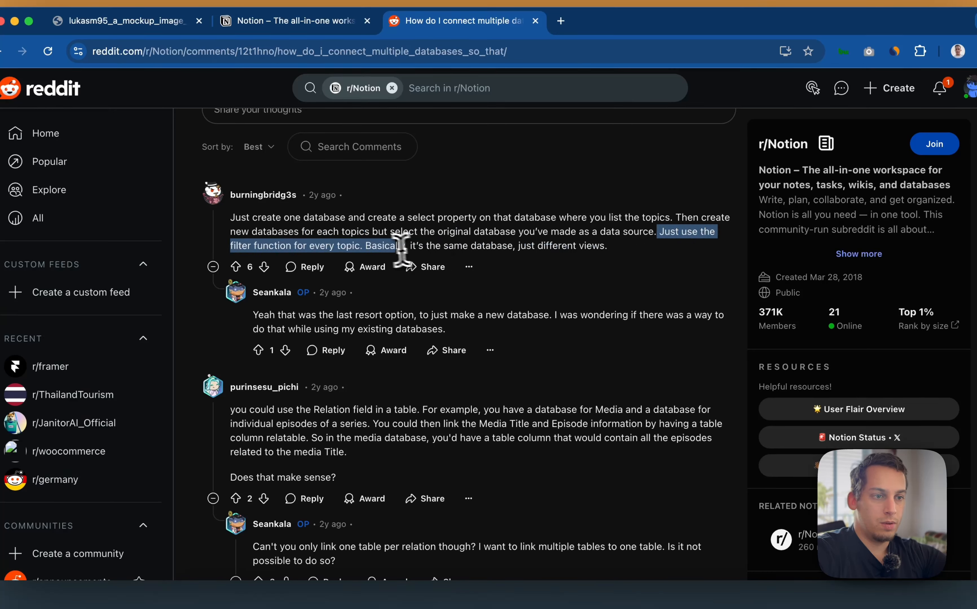
pyautogui.click(350, 331)
pyautogui.moveTo(276, 408); pyautogui.dragTo(343, 410)
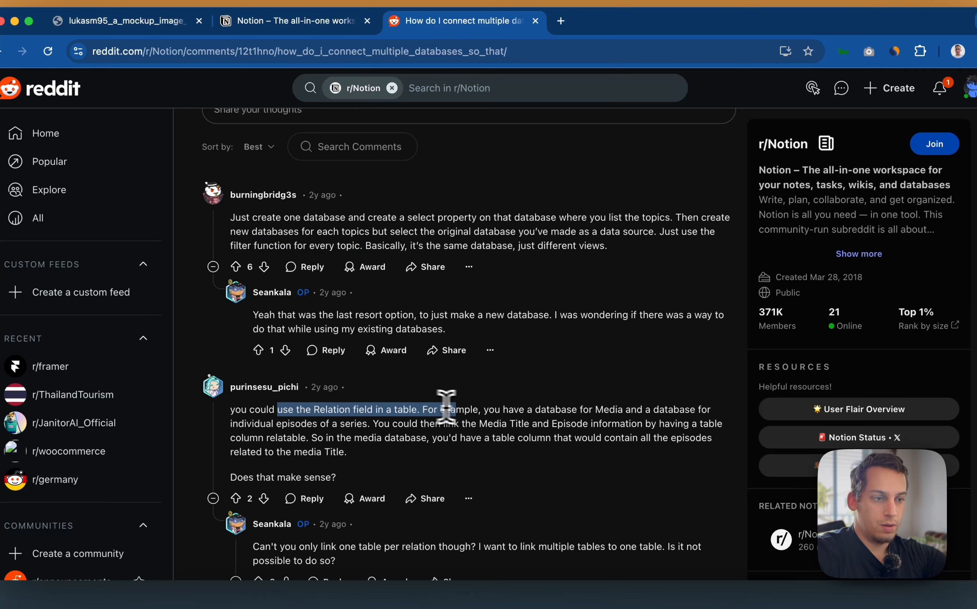
pyautogui.click(543, 411)
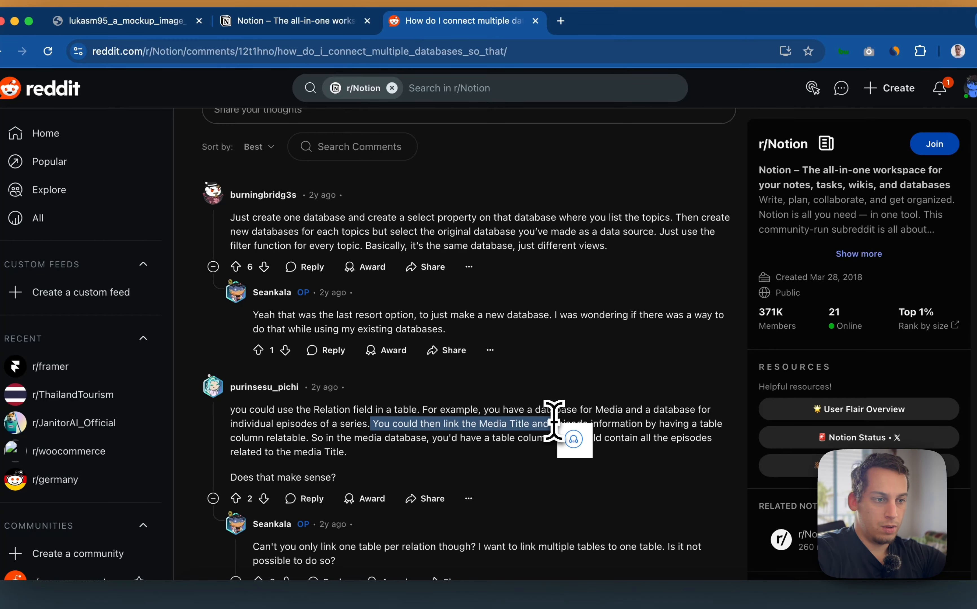
pyautogui.click(606, 417)
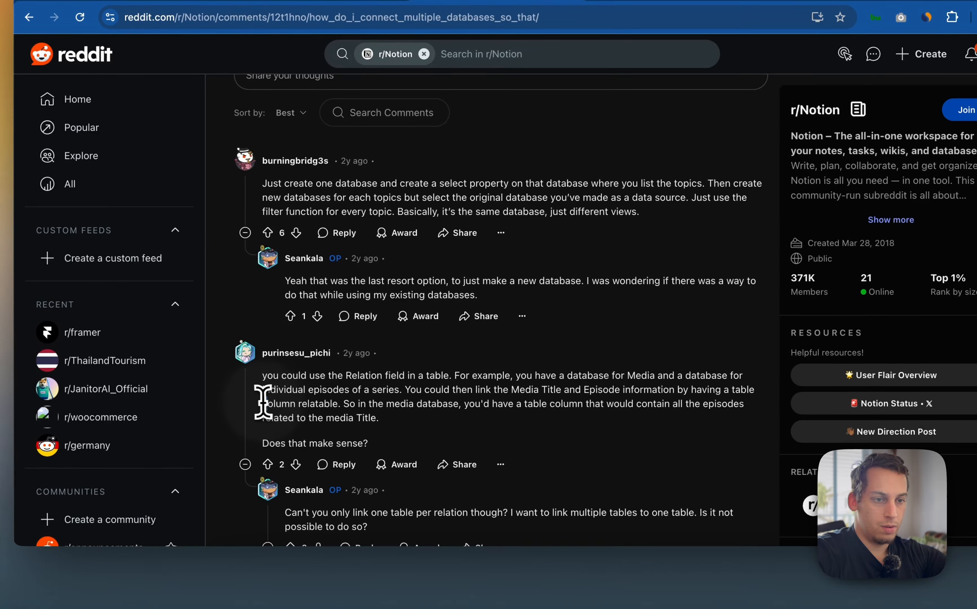
pyautogui.moveTo(231, 438); pyautogui.dragTo(321, 436)
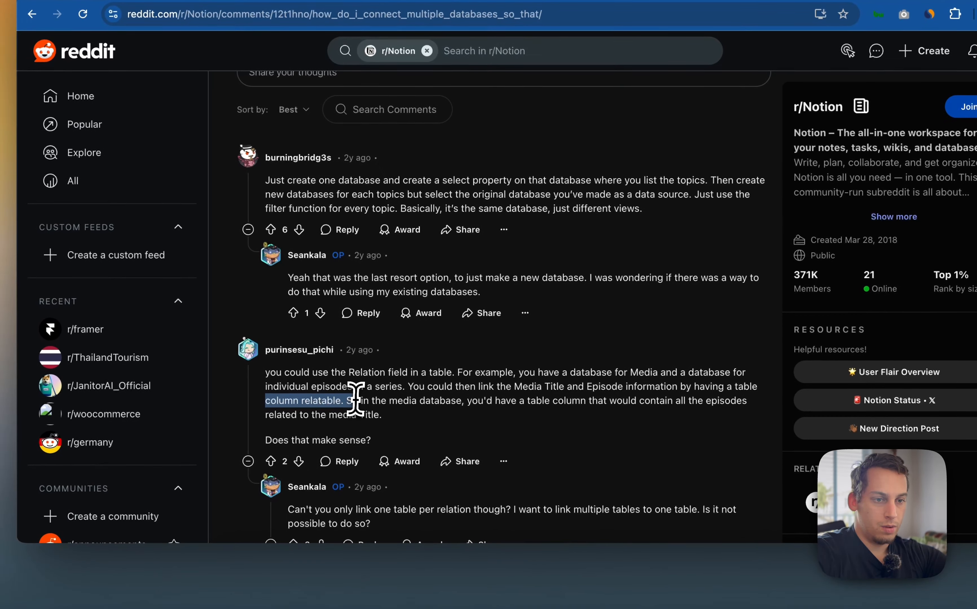
pyautogui.moveTo(355, 400); pyautogui.dragTo(361, 399)
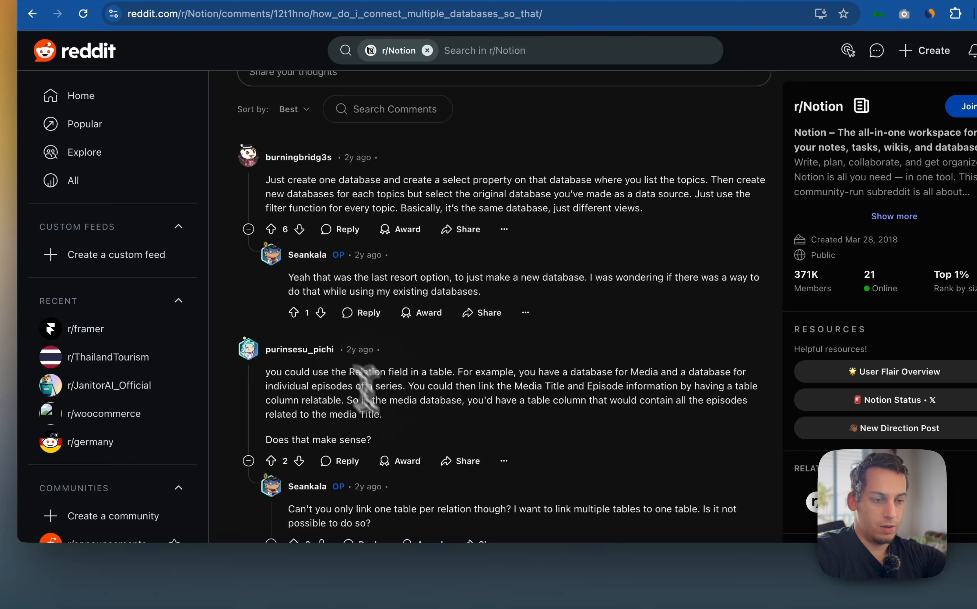
# Add a Relation property to Our Agency's Projects that links to the Tags database
pyautogui.click(430, 589)
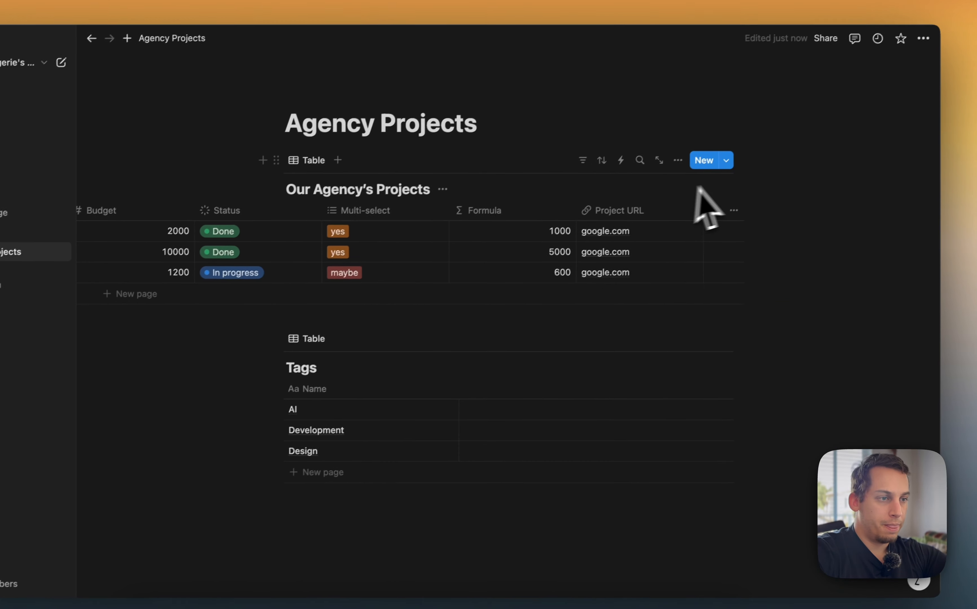
pyautogui.click(712, 214)
pyautogui.write('rela')
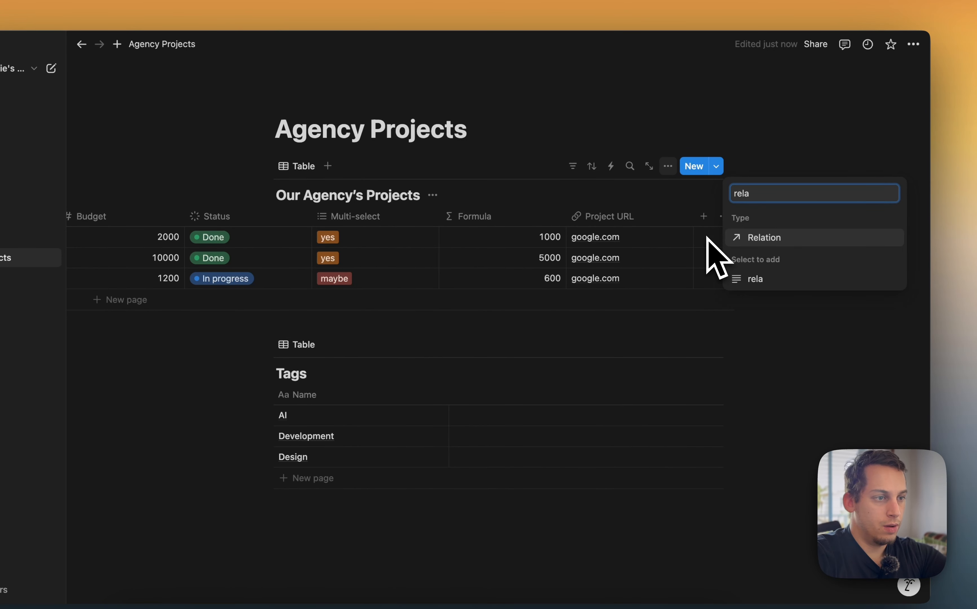
pyautogui.press('Return')
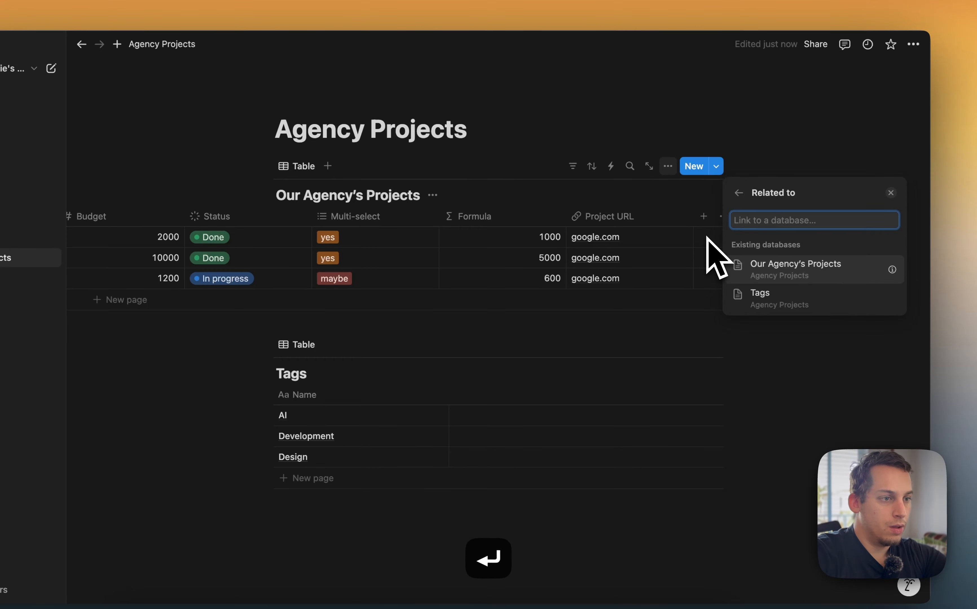
pyautogui.click(763, 296)
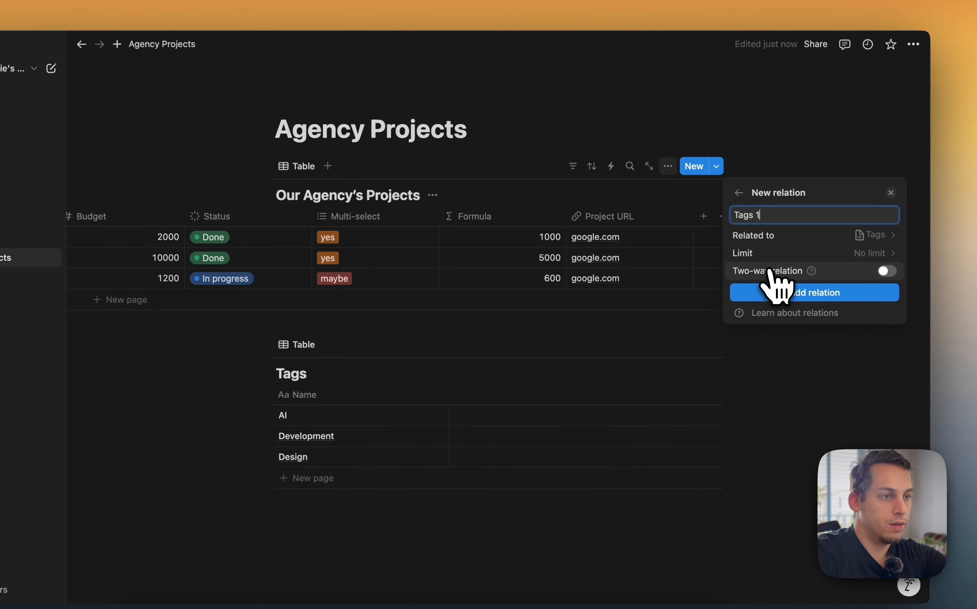
pyautogui.click(824, 240)
pyautogui.click(739, 193)
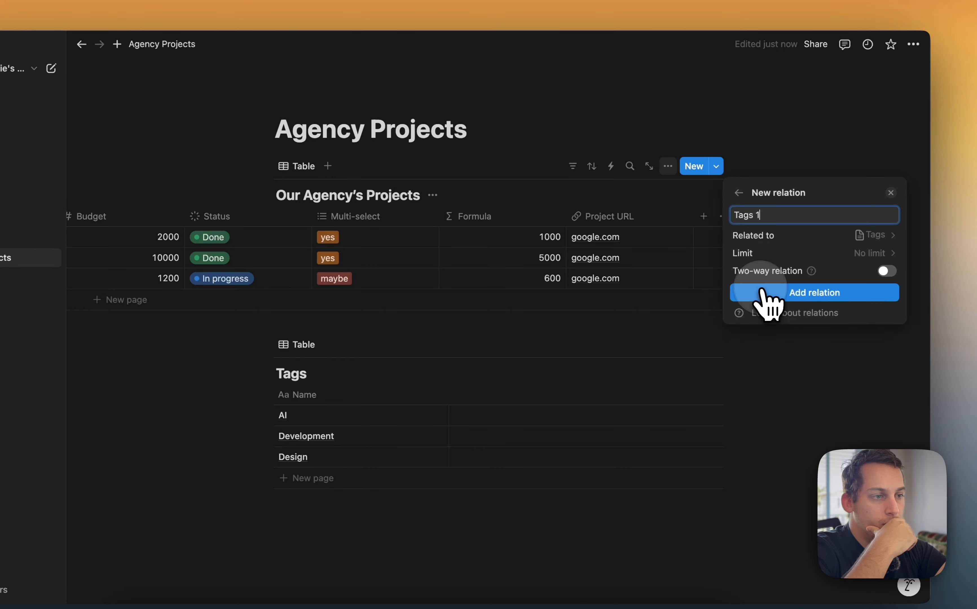
pyautogui.click(793, 297)
# Link Project 1 to AI, Project 2 to Development and Project 3 to Design in the relation column
pyautogui.click(651, 241)
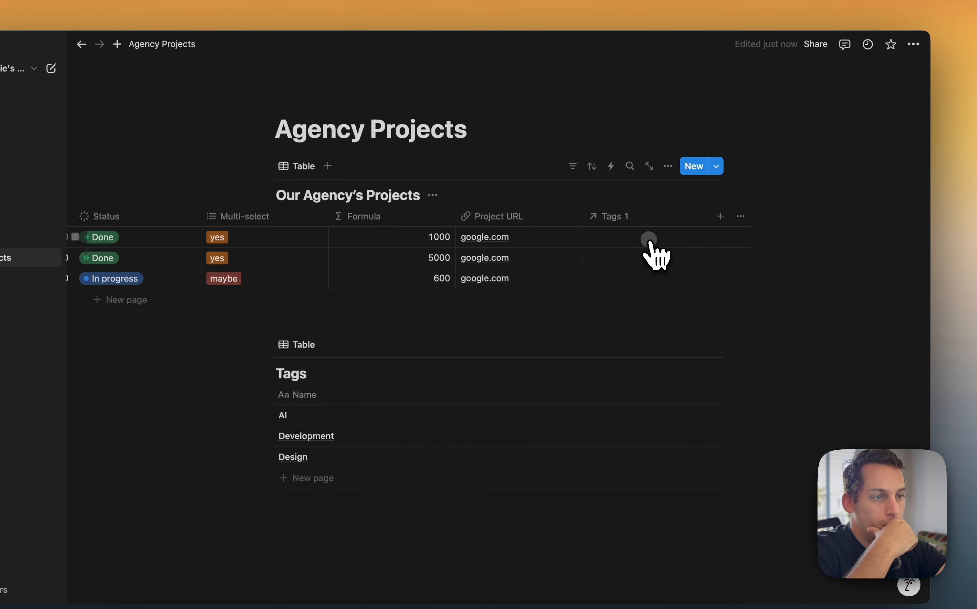
pyautogui.click(649, 239)
pyautogui.click(639, 282)
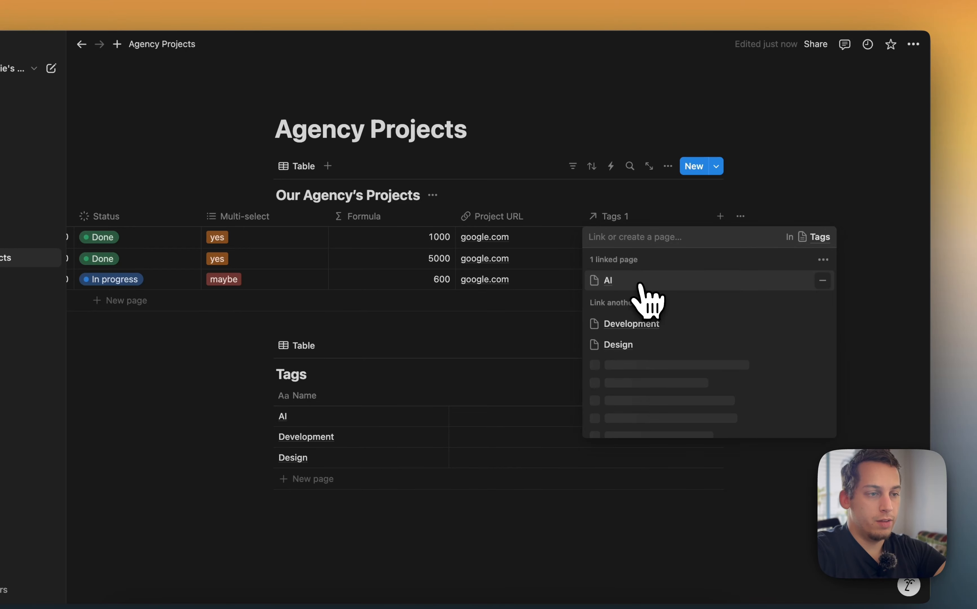
pyautogui.click(545, 338)
pyautogui.click(629, 258)
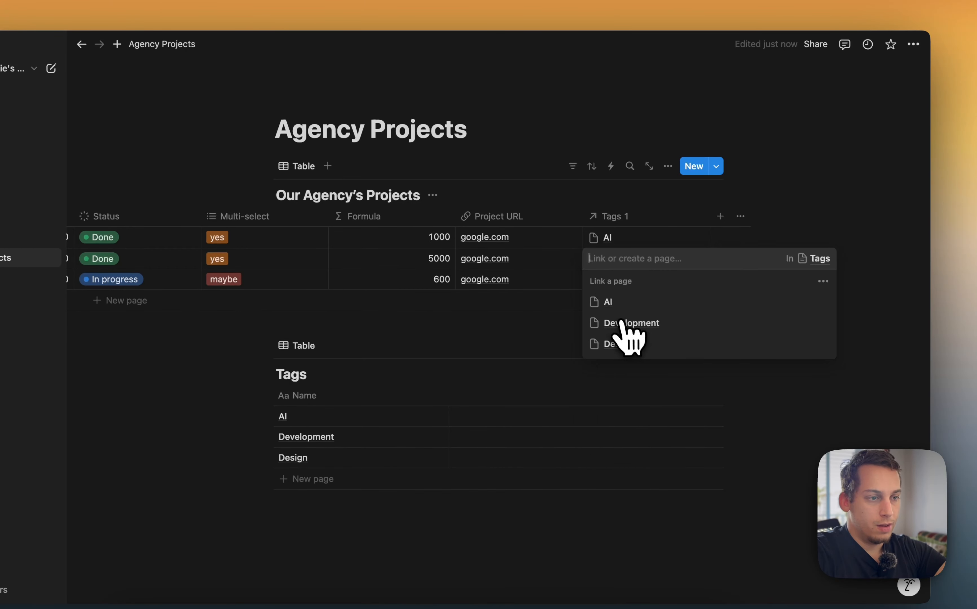
pyautogui.click(625, 324)
pyautogui.click(560, 332)
pyautogui.click(630, 281)
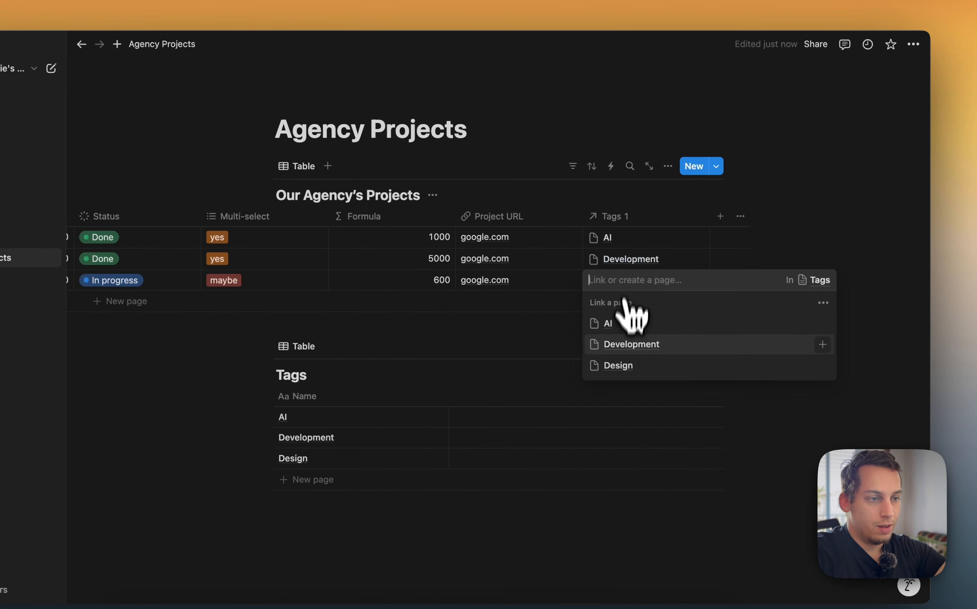
pyautogui.click(619, 365)
pyautogui.click(508, 354)
# Add AI as a second linked tag on Project 3's relation cell
pyautogui.hscroll(-2, 522, 322)
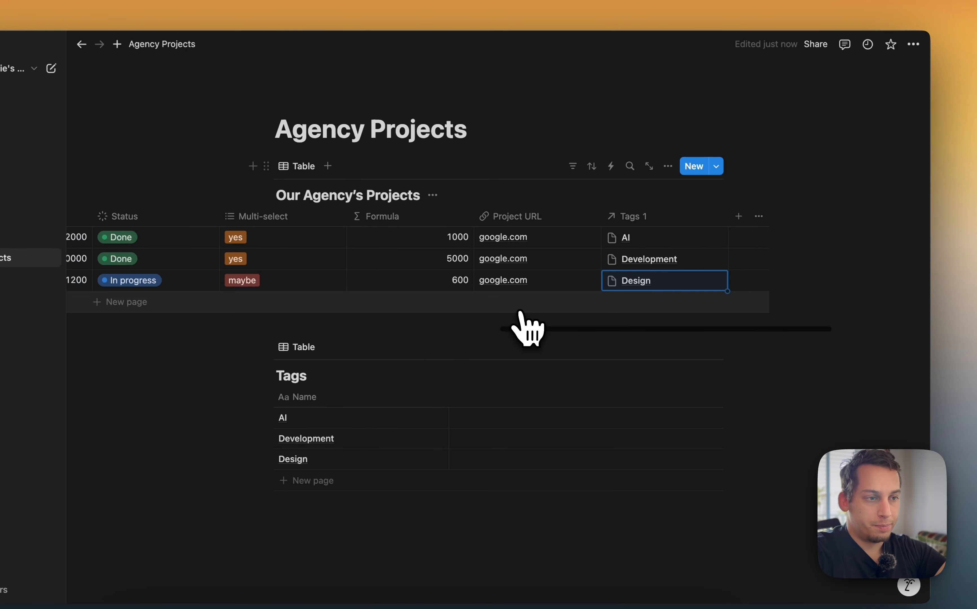
pyautogui.click(694, 293)
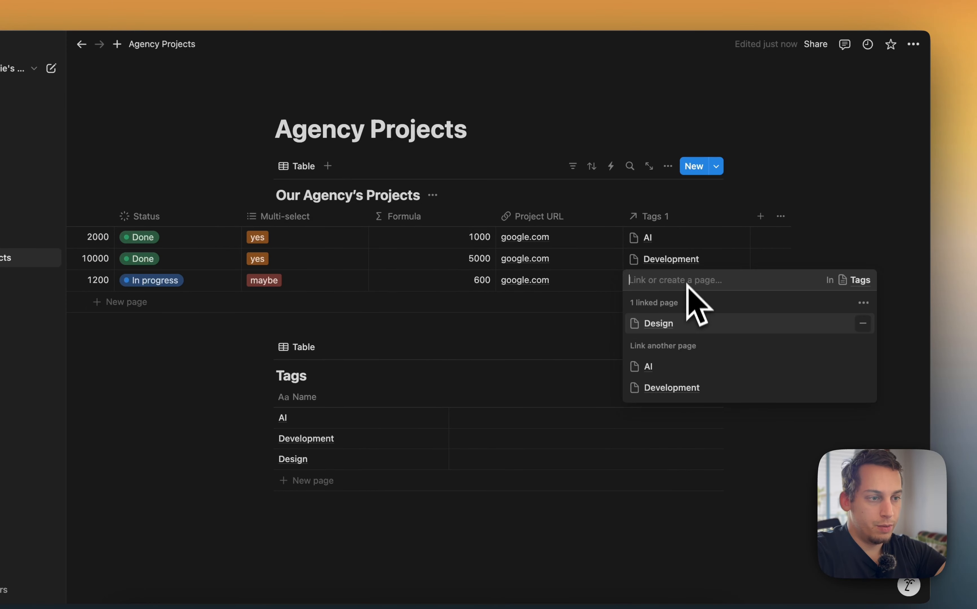
pyautogui.click(667, 367)
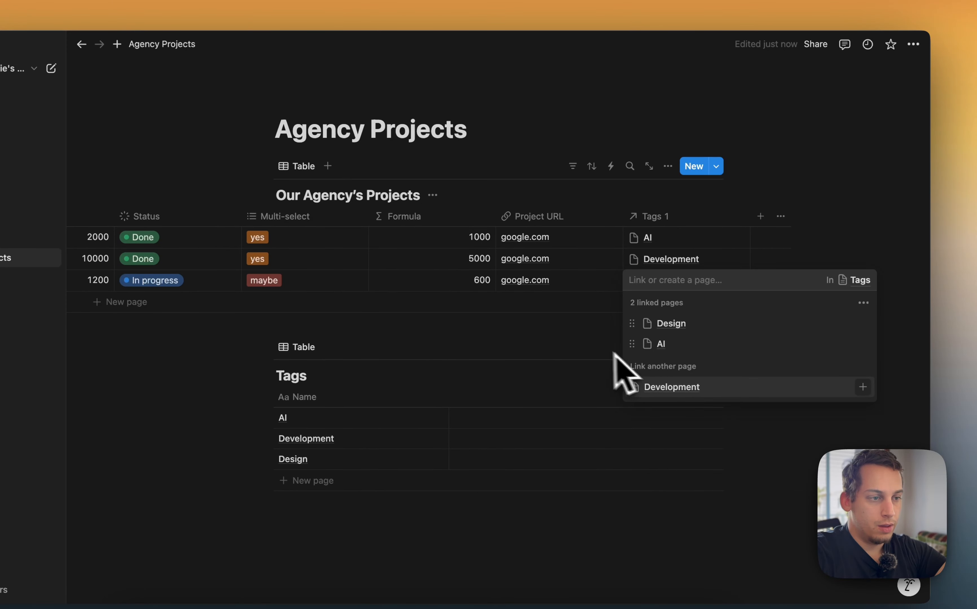
pyautogui.click(594, 345)
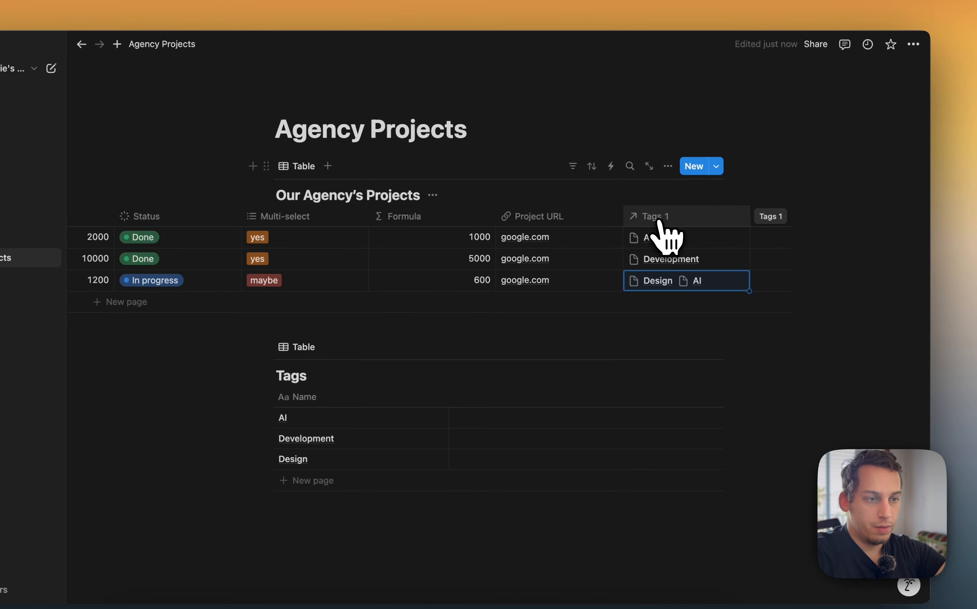
pyautogui.hscroll(-5, 174, 230)
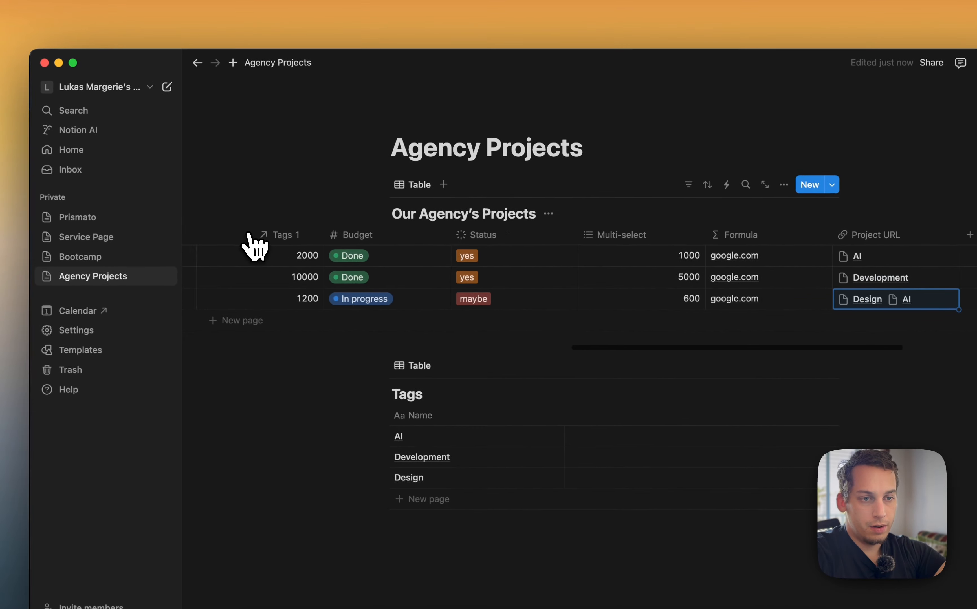
# Move the relation column beside Cover Image and delete the old Tags multi-select property
pyautogui.moveTo(448, 268); pyautogui.dragTo(735, 259)
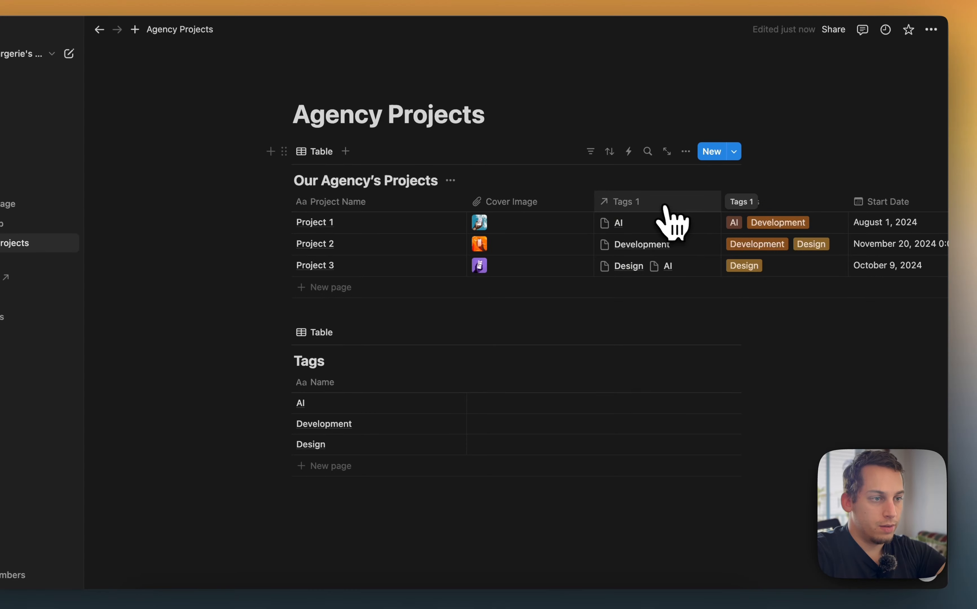
pyautogui.click(789, 202)
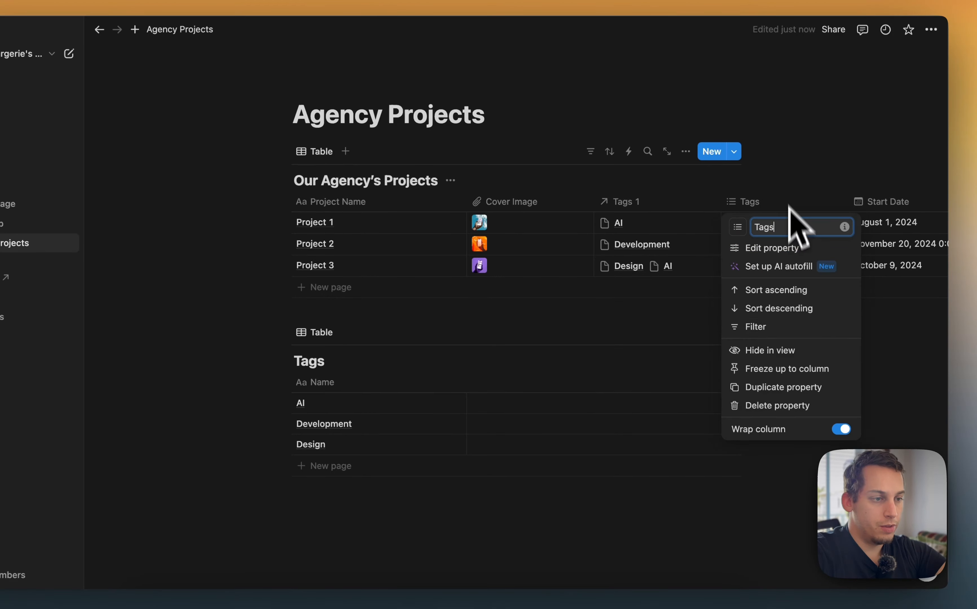
pyautogui.click(775, 407)
pyautogui.click(480, 309)
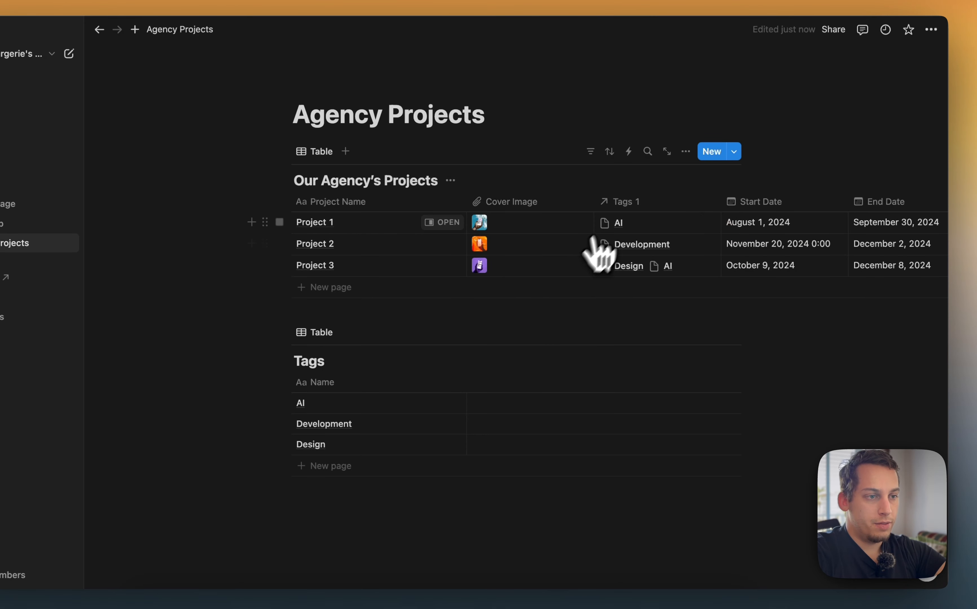
# Rename the relation property Tags 1 to Tags
pyautogui.click(623, 202)
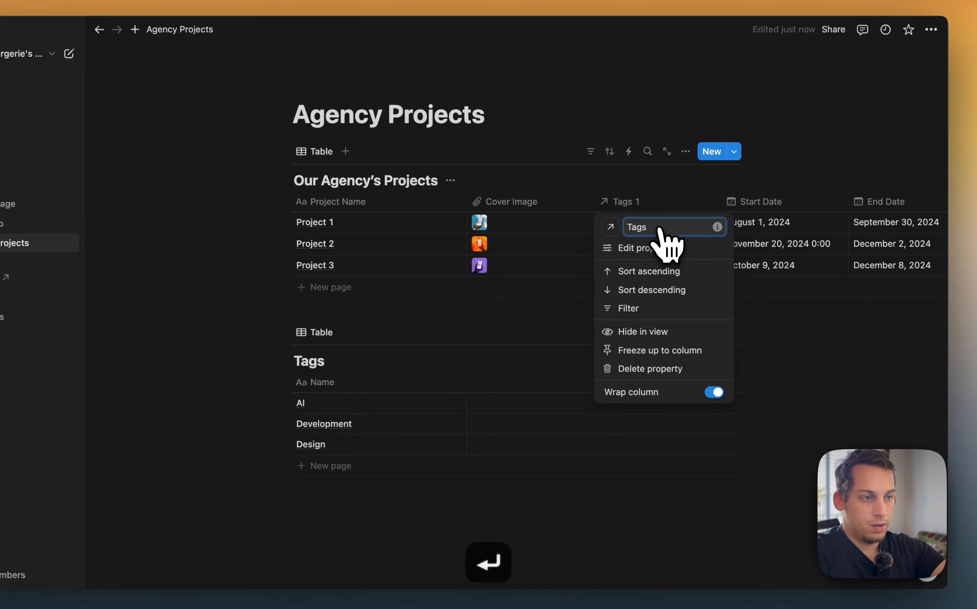
pyautogui.press('Return')
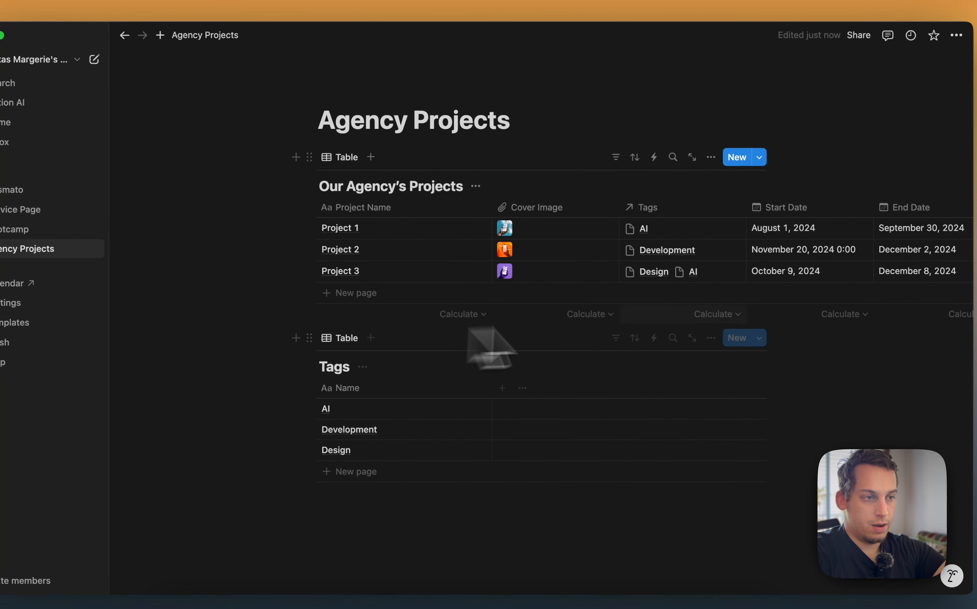
pyautogui.hscroll(10, 567, 263)
pyautogui.hscroll(-10, 574, 263)
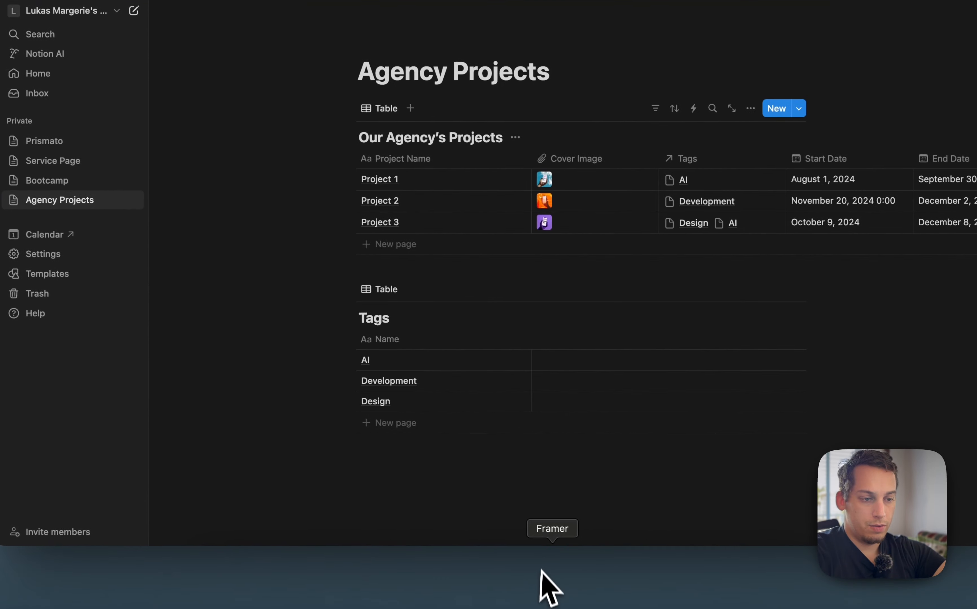
# Switch to Framer and re-sync the Agency Projects collection from Notion, importing Tags as a multi-reference field
pyautogui.click(541, 570)
pyautogui.click(243, 104)
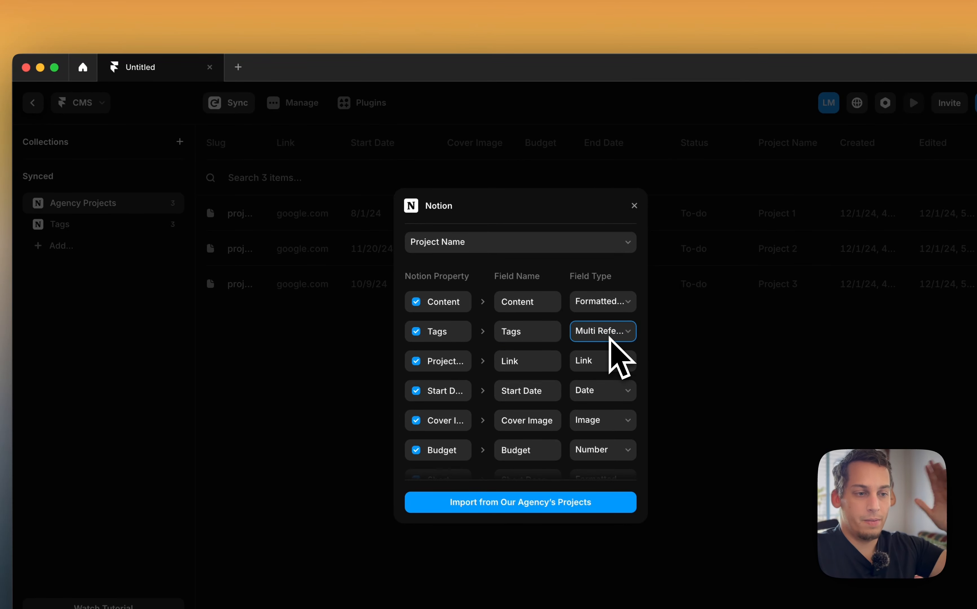
pyautogui.scroll(-5, 609, 338)
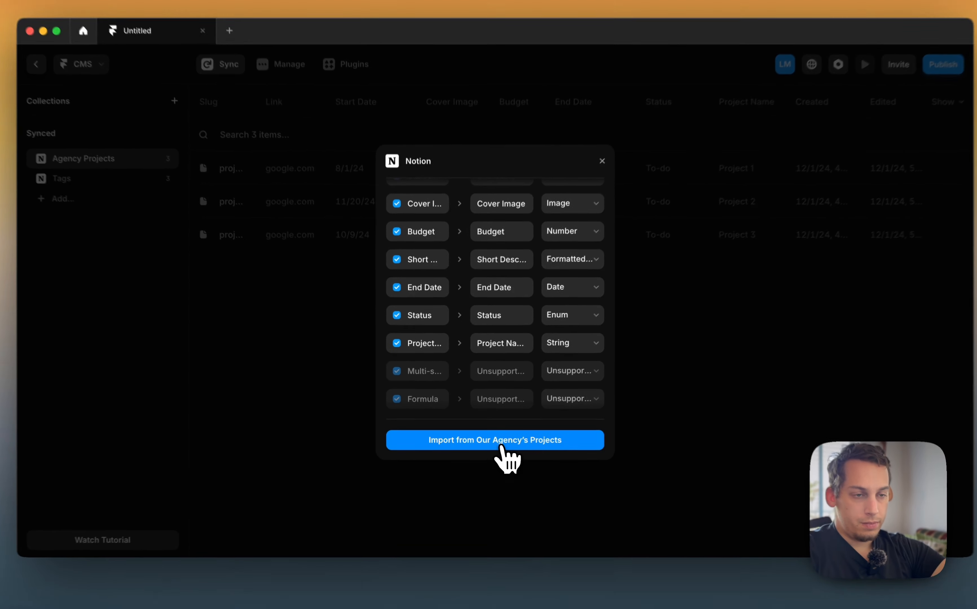
pyautogui.click(494, 442)
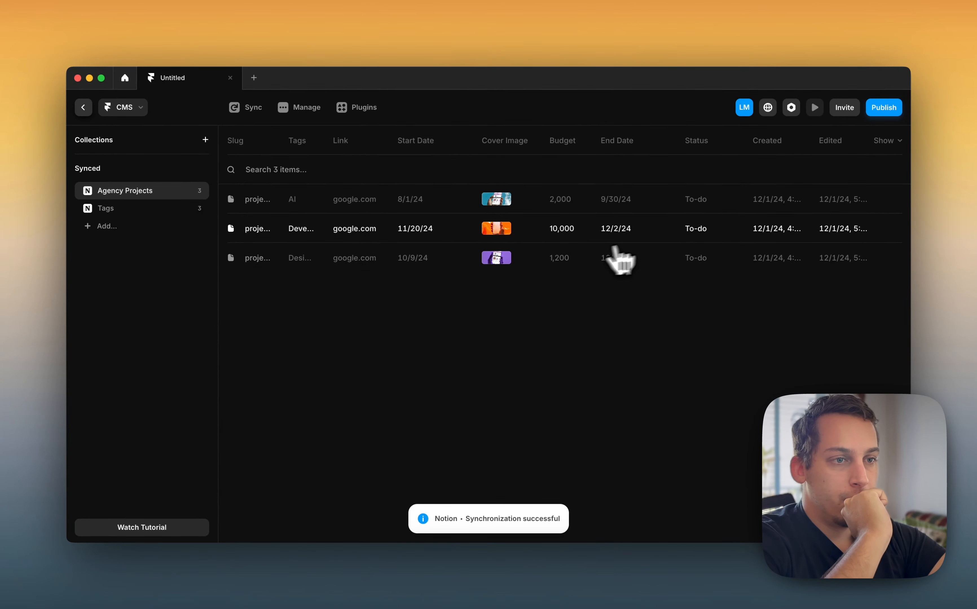
# Open Project 1's CMS item to examine its Tags field
pyautogui.click(296, 199)
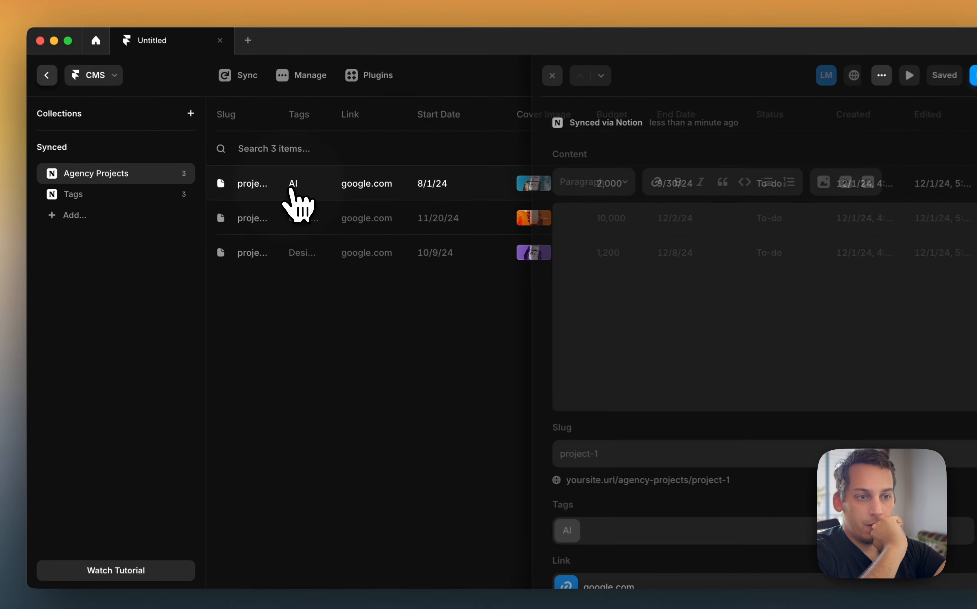
pyautogui.scroll(-3, 603, 430)
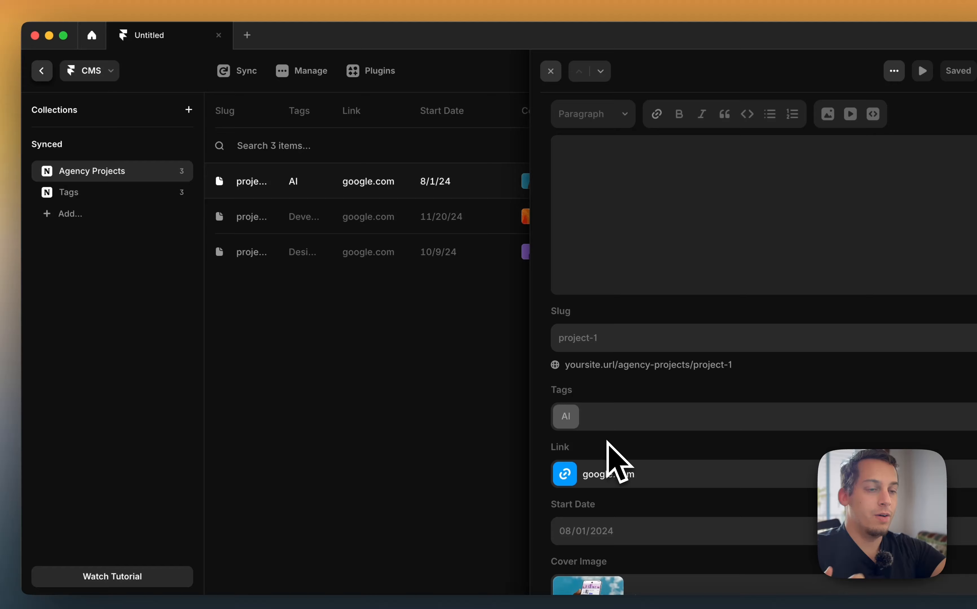
pyautogui.click(492, 407)
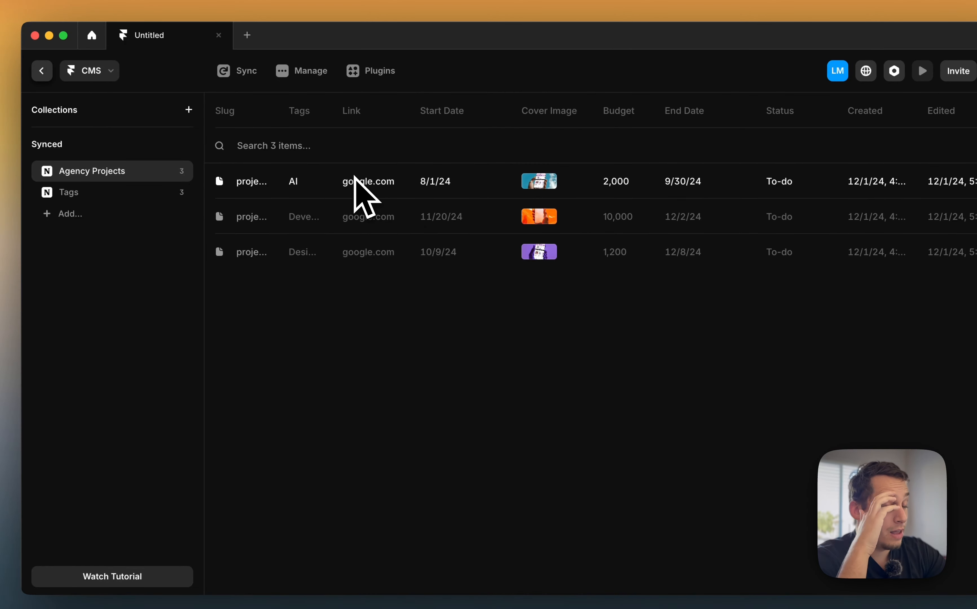
# Return to the canvas and insert the Agency Projects collection list onto the Desktop page
pyautogui.click(42, 70)
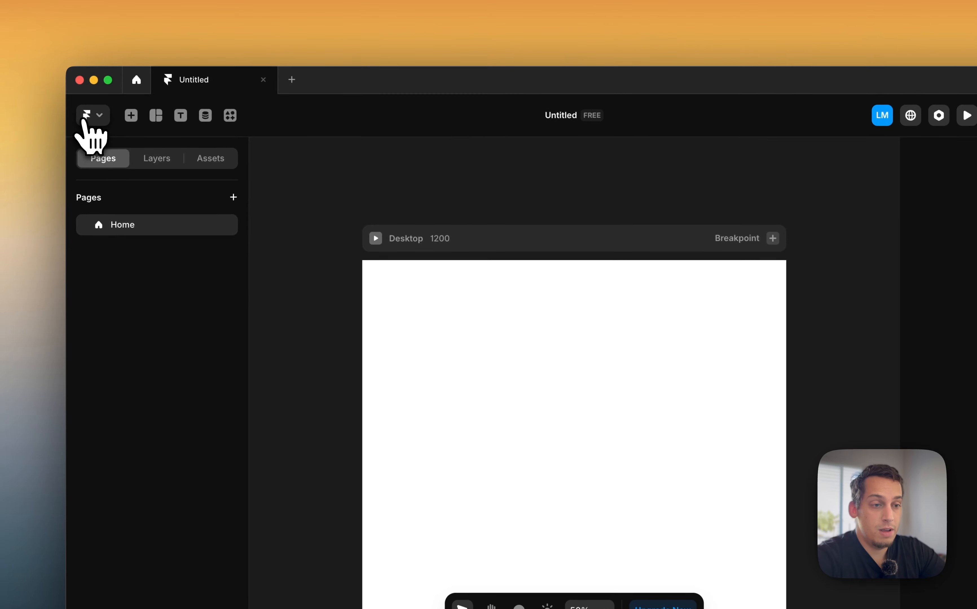
pyautogui.click(424, 314)
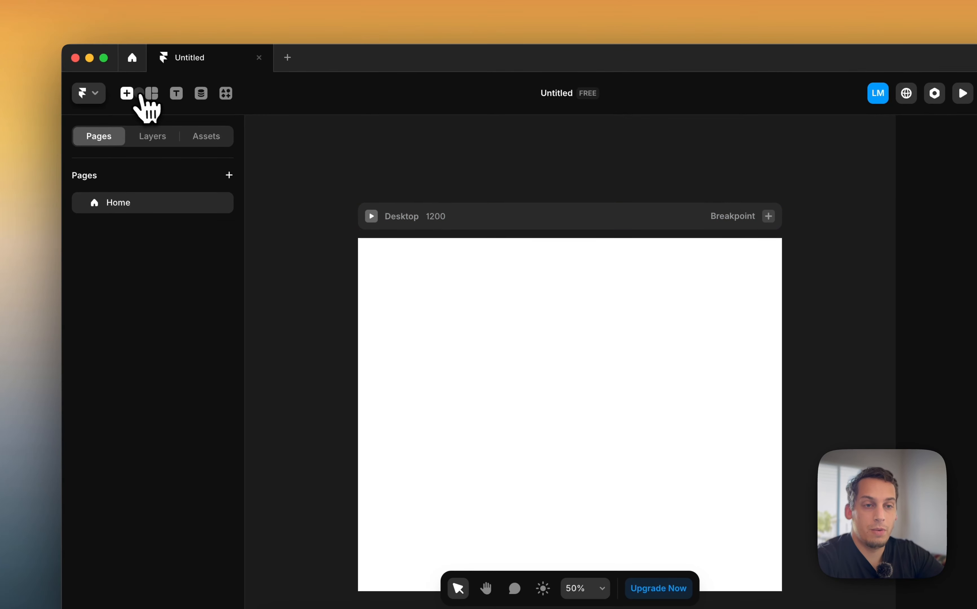
pyautogui.click(132, 99)
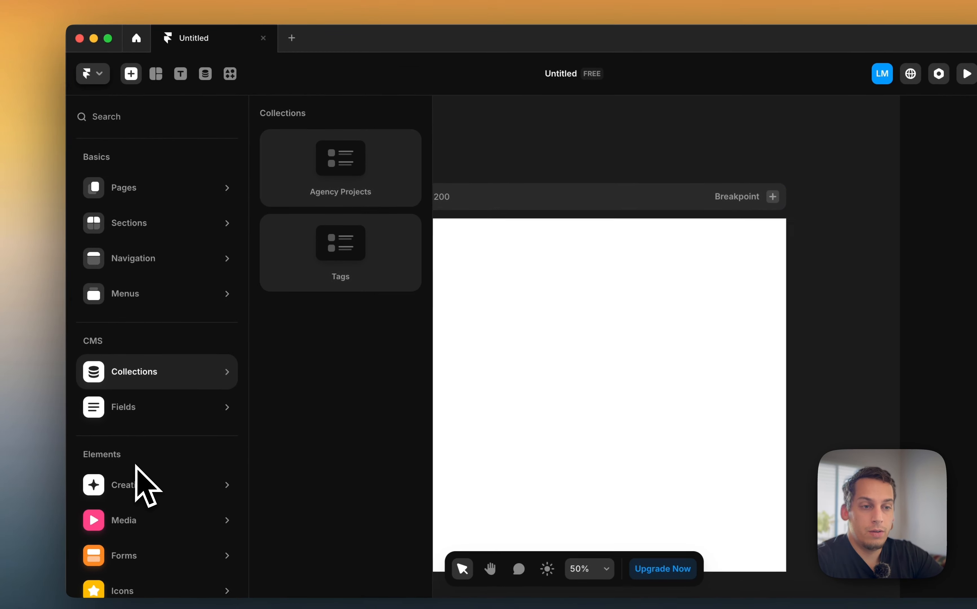
pyautogui.moveTo(134, 427)
pyautogui.moveTo(177, 367)
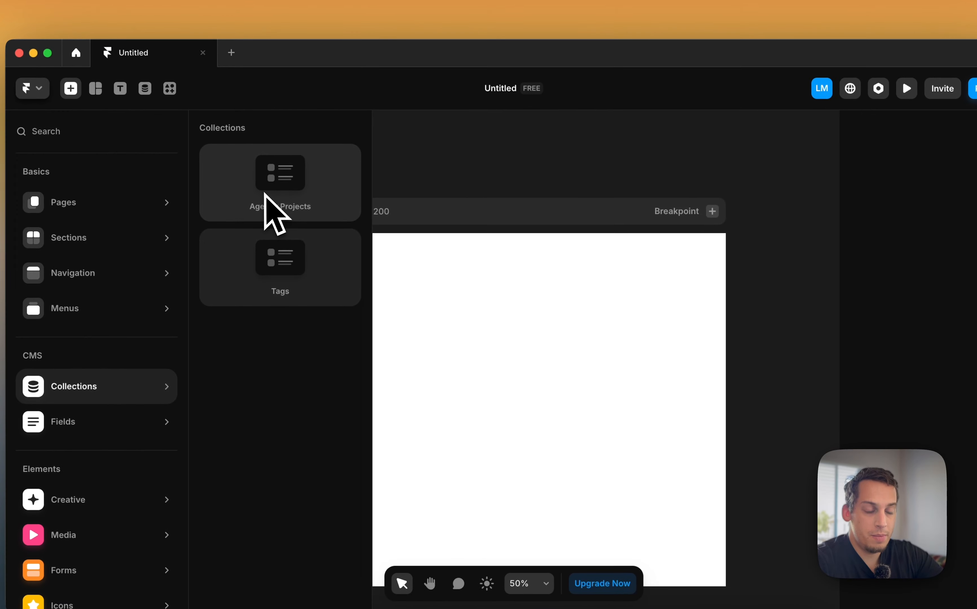
pyautogui.moveTo(337, 195); pyautogui.dragTo(605, 355)
pyautogui.moveTo(540, 371); pyautogui.dragTo(497, 356)
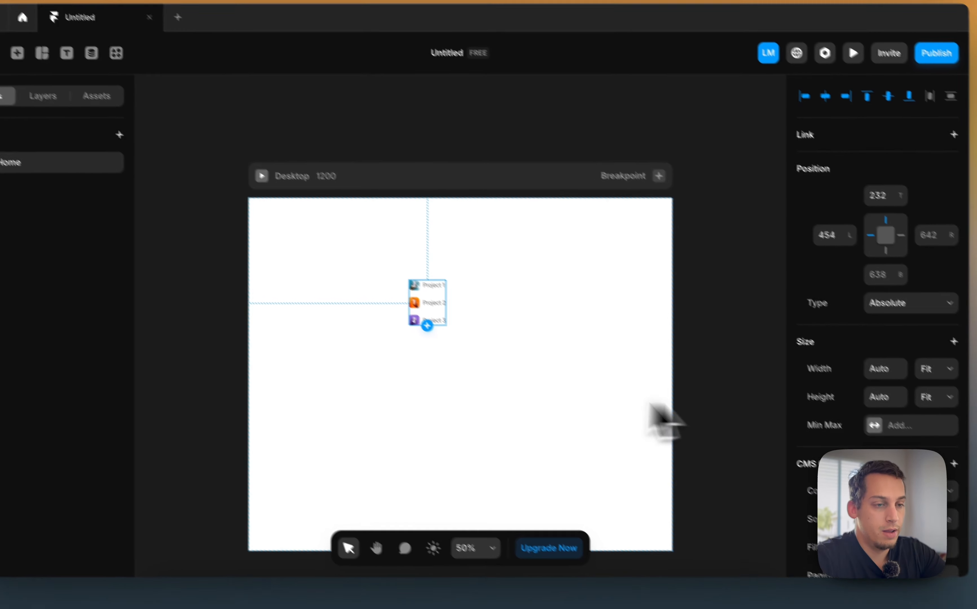
pyautogui.click(752, 447)
# Wrap the collection list in a full-width stack
pyautogui.rightClick(477, 337)
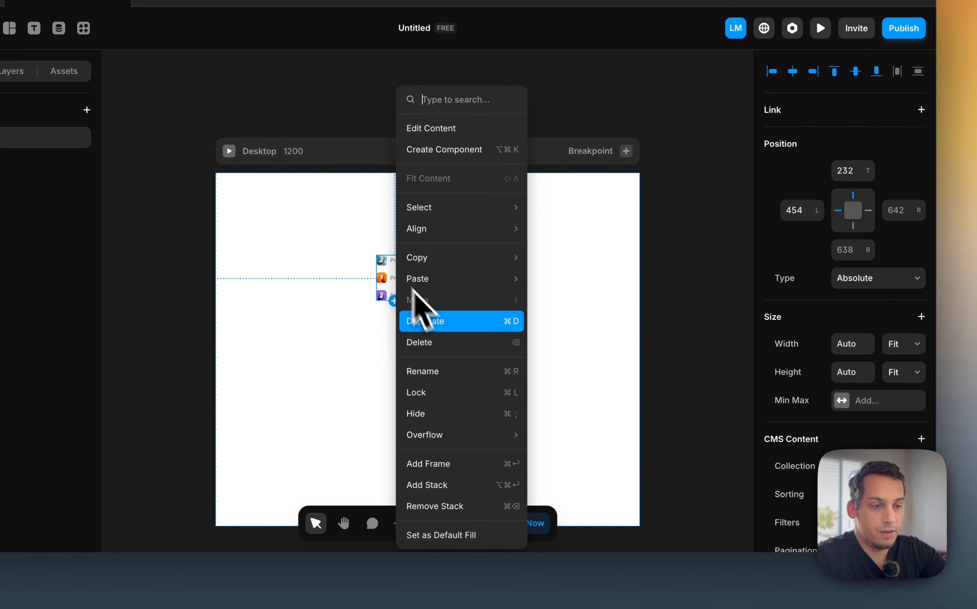
pyautogui.click(436, 466)
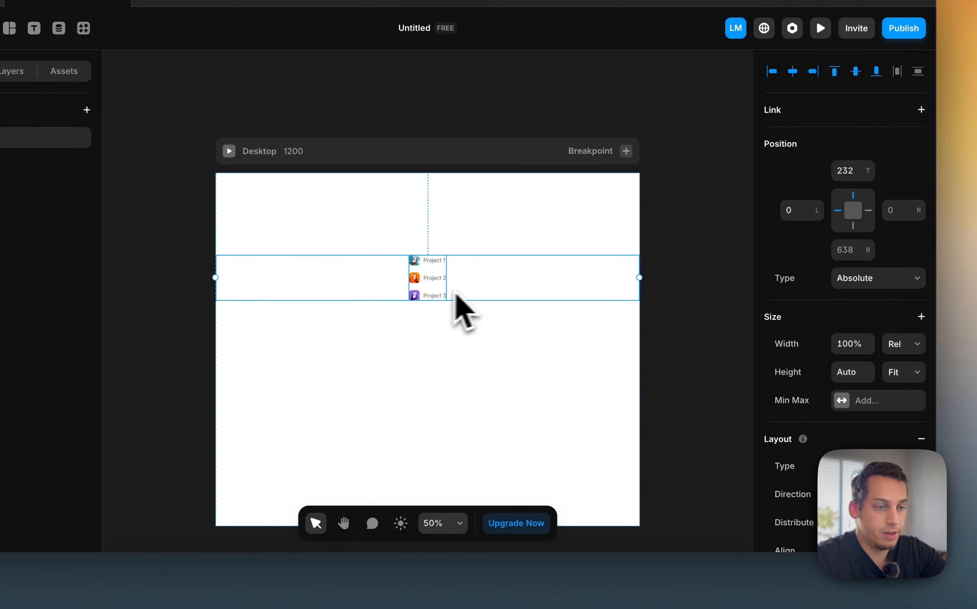
pyautogui.click(443, 291)
pyautogui.click(516, 298)
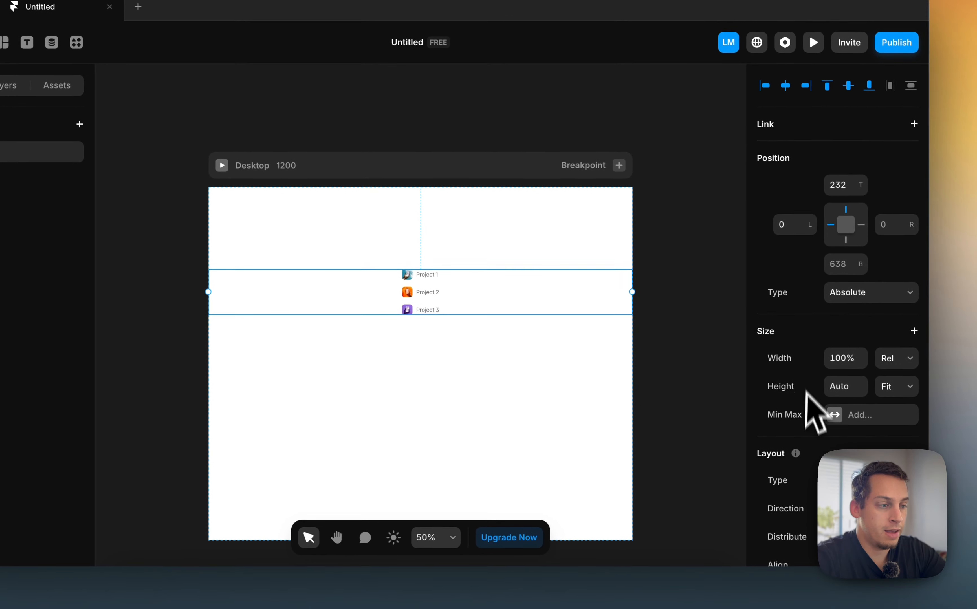
pyautogui.scroll(-4, 806, 403)
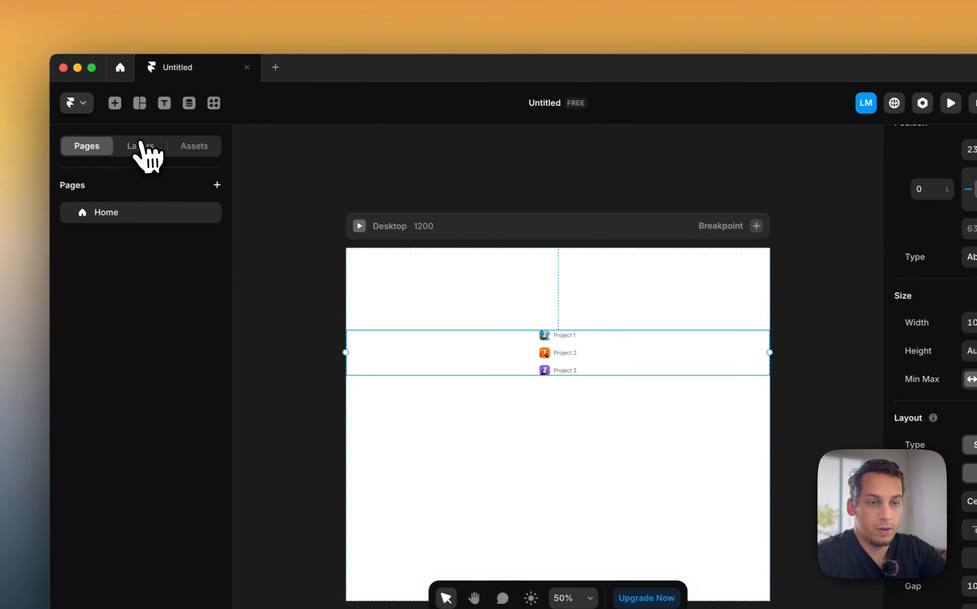
# Arrange the collection items in a horizontal row, with each item's image stacked above its project name
pyautogui.click(141, 146)
pyautogui.click(159, 237)
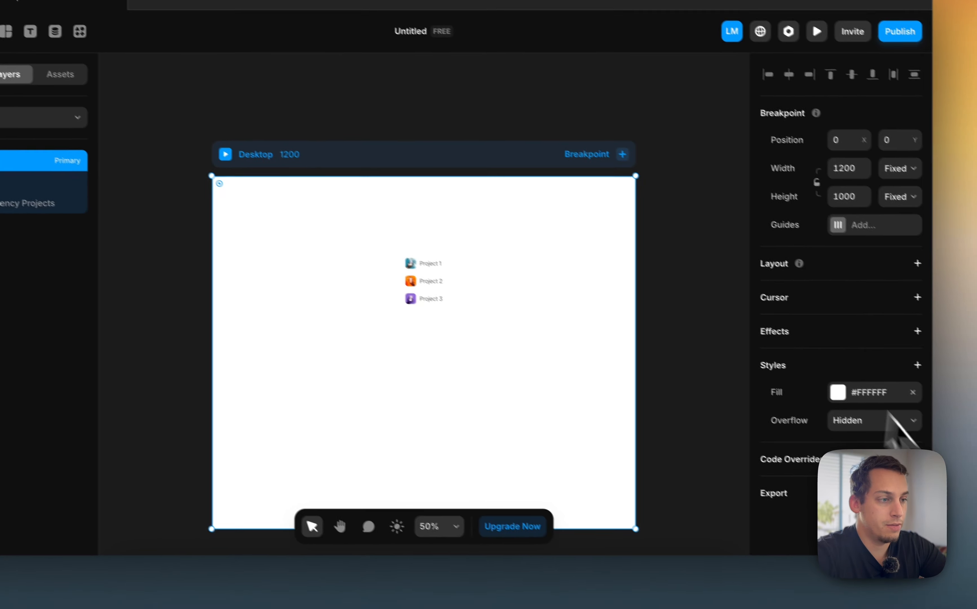
pyautogui.click(265, 187)
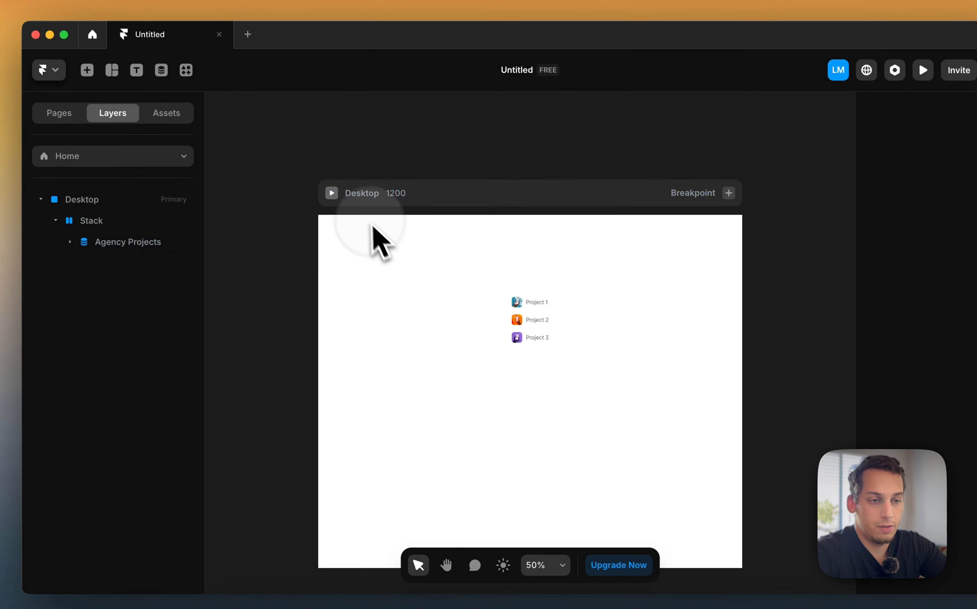
pyautogui.click(483, 332)
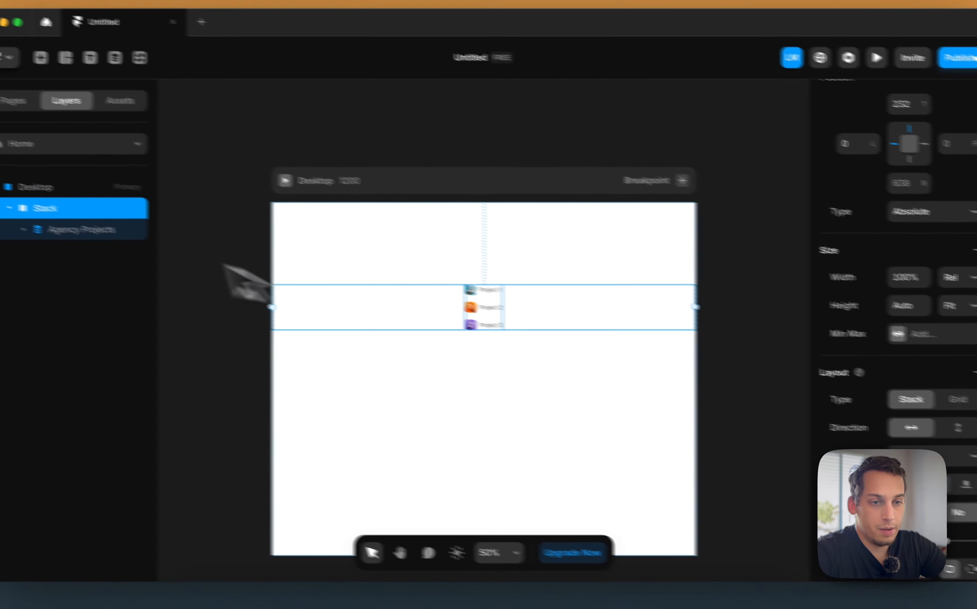
pyautogui.click(408, 294)
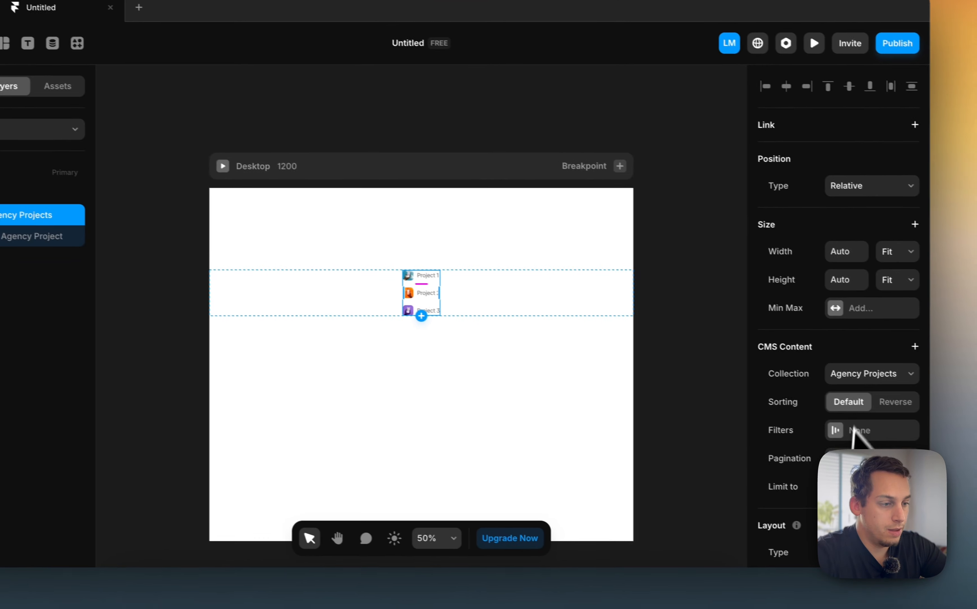
pyautogui.click(835, 431)
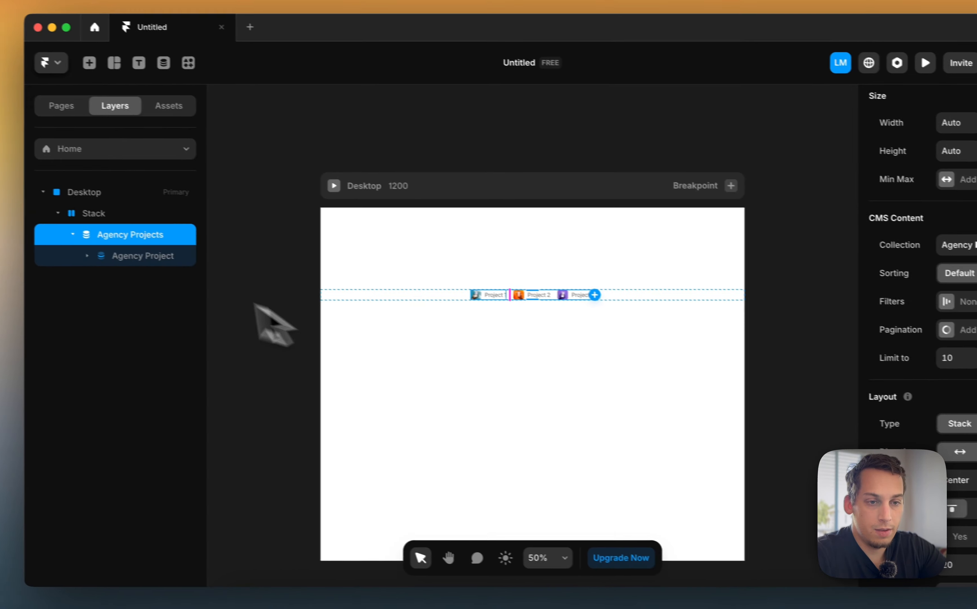
pyautogui.click(33, 237)
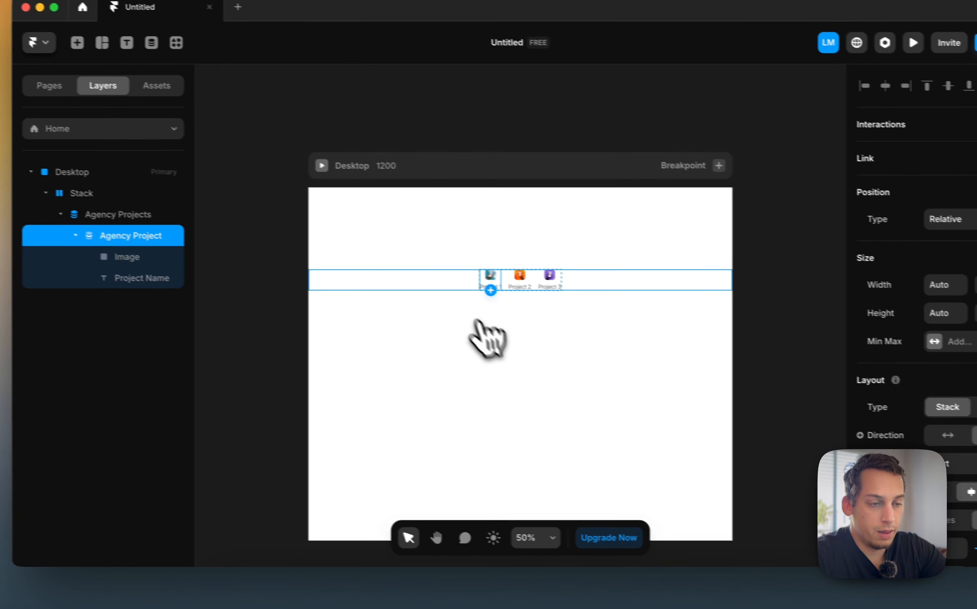
pyautogui.scroll(5, 328, 270)
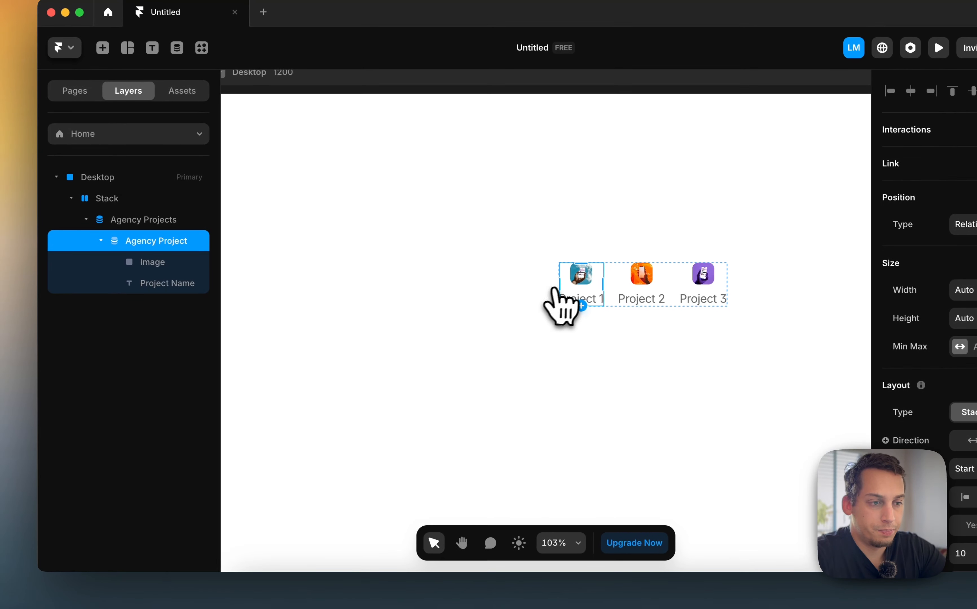
# Enlarge the project image in the collection item to about 224 × 224 px
pyautogui.click(474, 342)
pyautogui.hscroll(3, 579, 289)
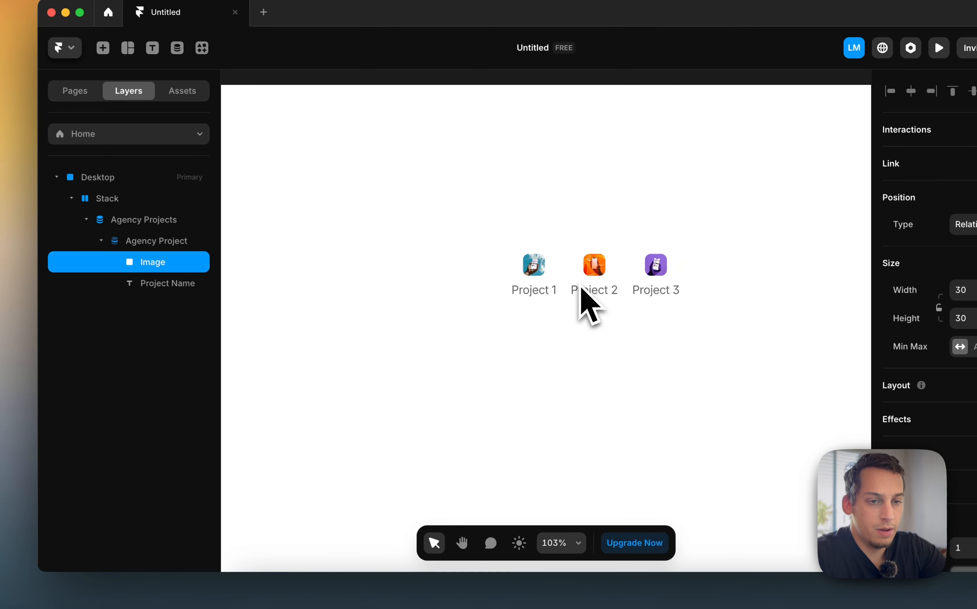
pyautogui.moveTo(519, 349); pyautogui.dragTo(501, 415)
pyautogui.scroll(-5, 505, 436)
pyautogui.scroll(-2, 505, 437)
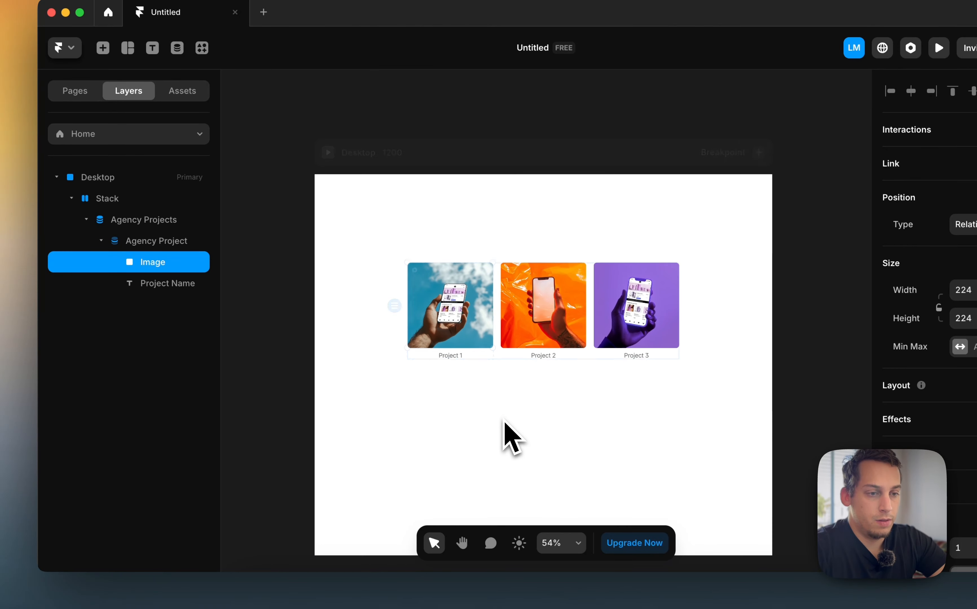
# Duplicate the Project Name text layer inside the collection item
pyautogui.click(503, 434)
pyautogui.scroll(6, 452, 360)
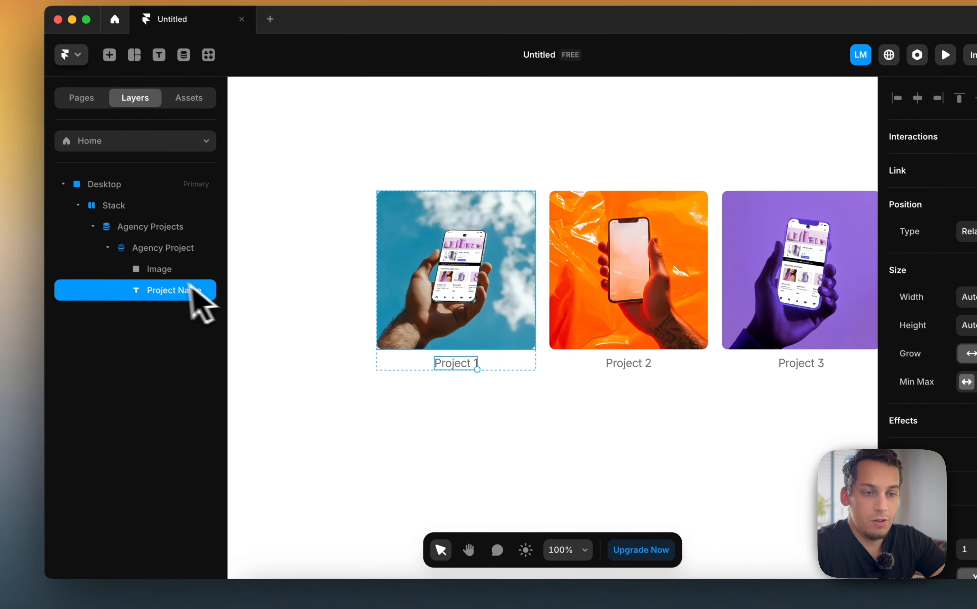
pyautogui.scroll(-7, 942, 510)
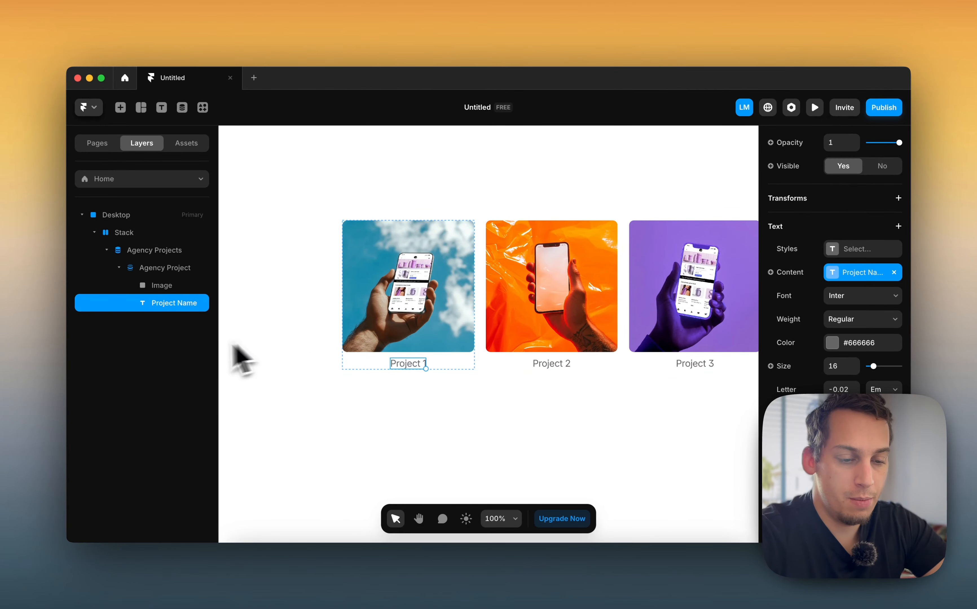
pyautogui.press('super+d')
pyautogui.scroll(-8, 845, 322)
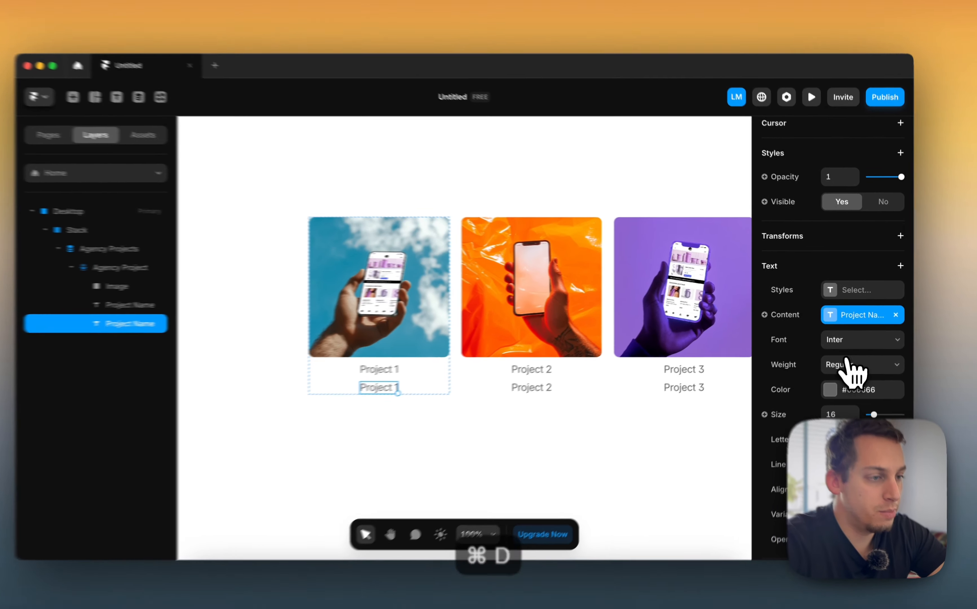
# Rebind the duplicated text layer's content to the Tags reference's Content field, creating a nested tags list
pyautogui.click(835, 314)
pyautogui.click(390, 216)
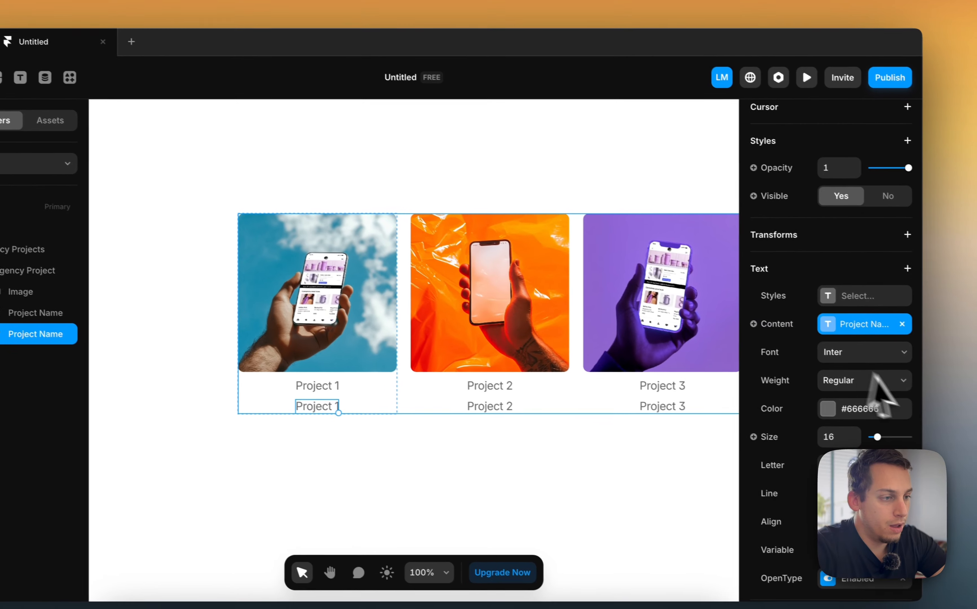
pyautogui.click(891, 321)
pyautogui.click(765, 321)
pyautogui.moveTo(769, 352)
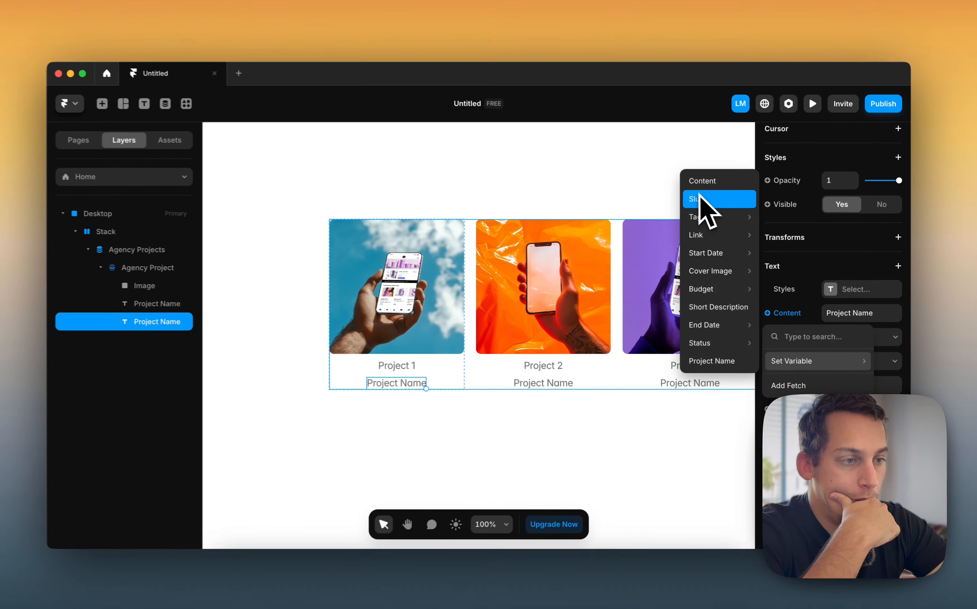
pyautogui.moveTo(680, 278)
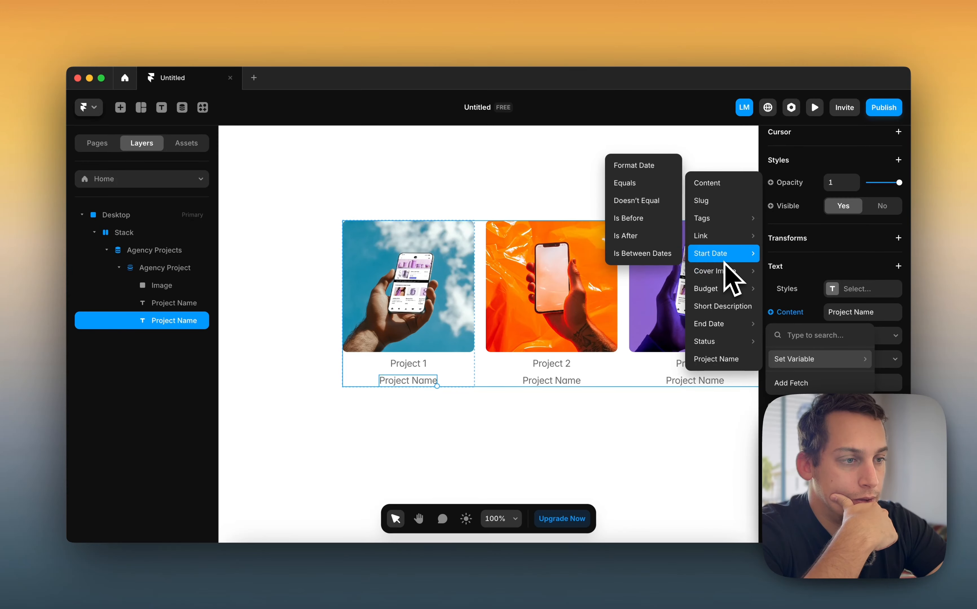
pyautogui.moveTo(722, 251)
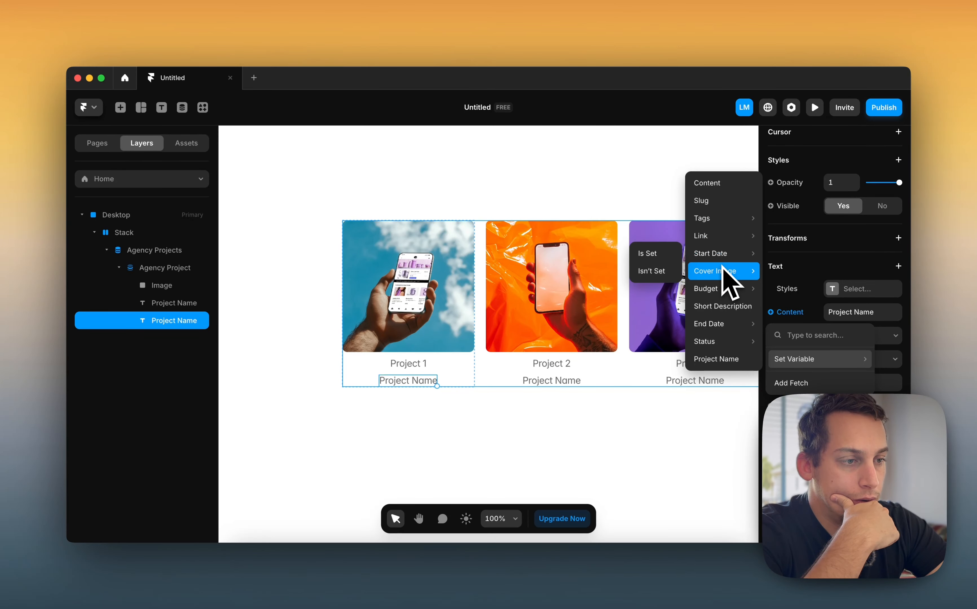
pyautogui.moveTo(720, 294)
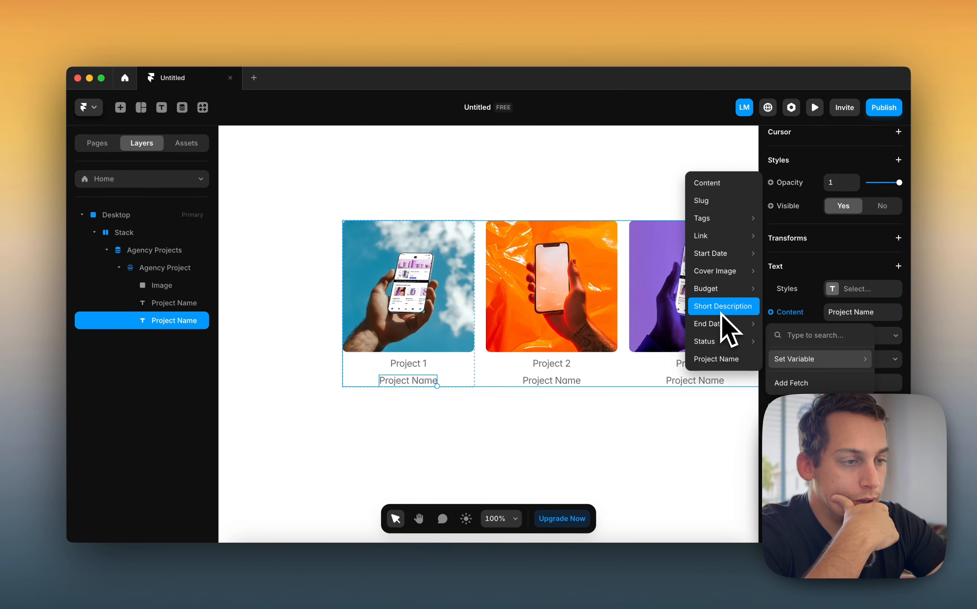
pyautogui.moveTo(721, 342)
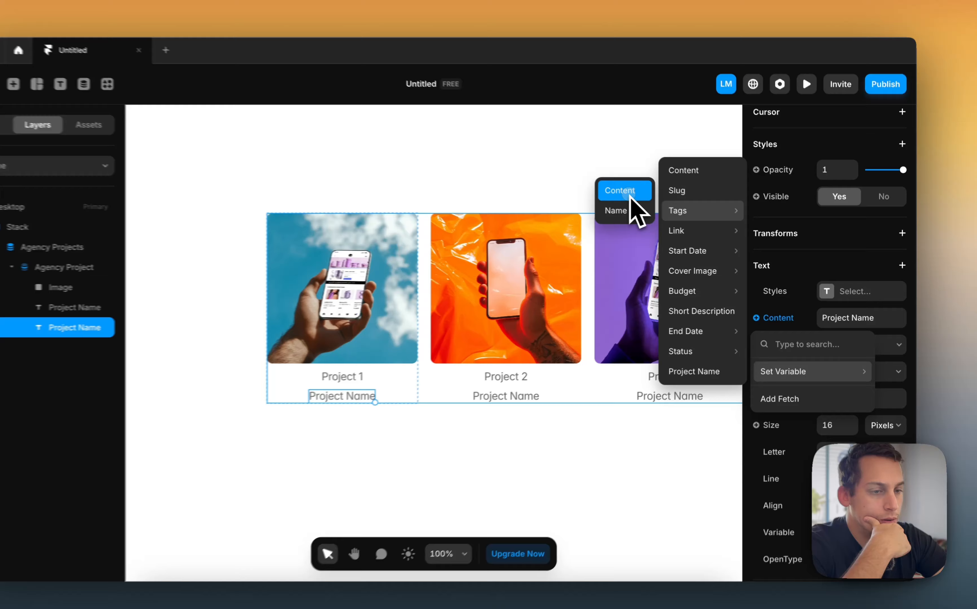
pyautogui.click(661, 206)
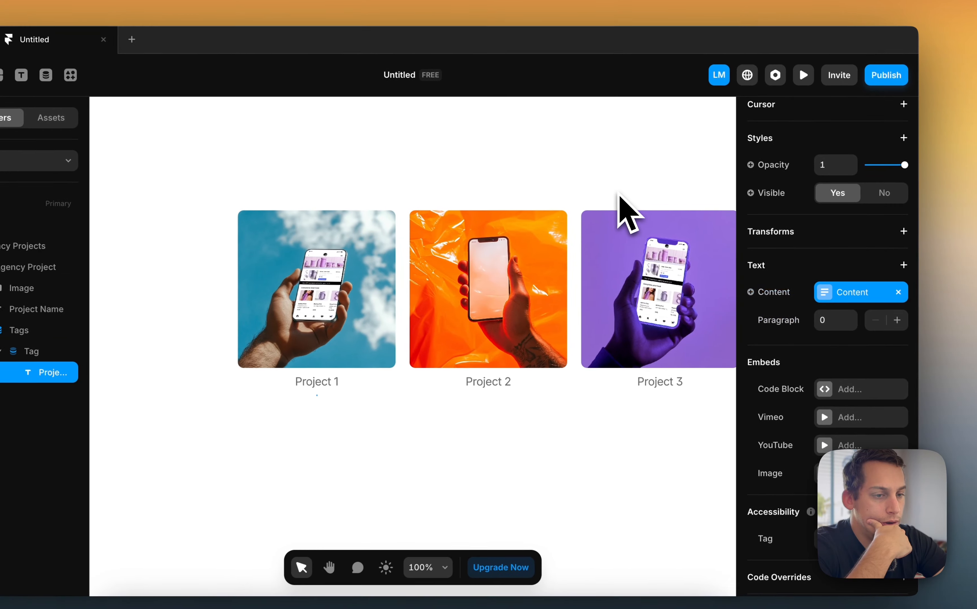
# Inspect the first project's CMS item and the nested Tags and Agency Projects layers
pyautogui.click(823, 291)
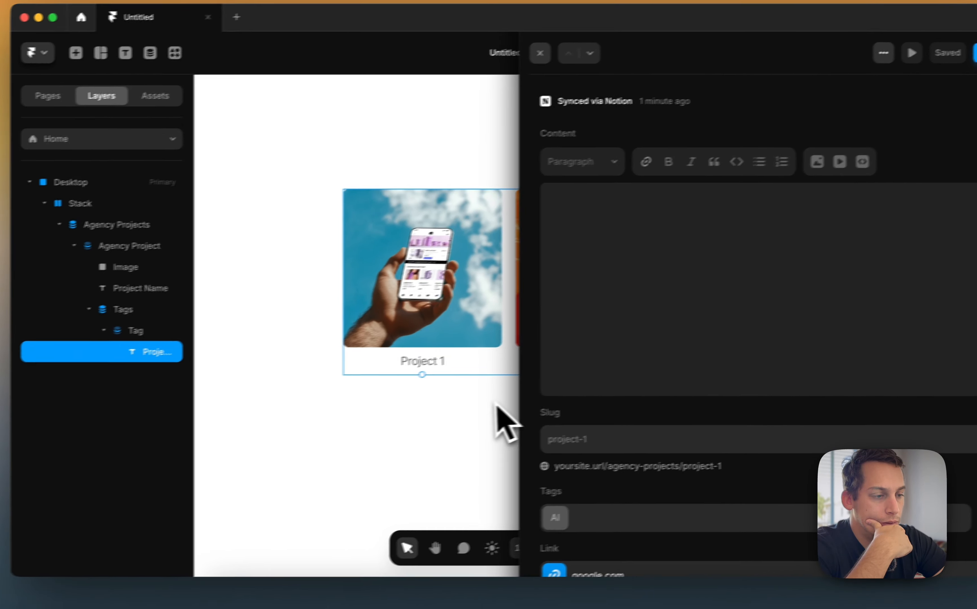
pyautogui.click(383, 419)
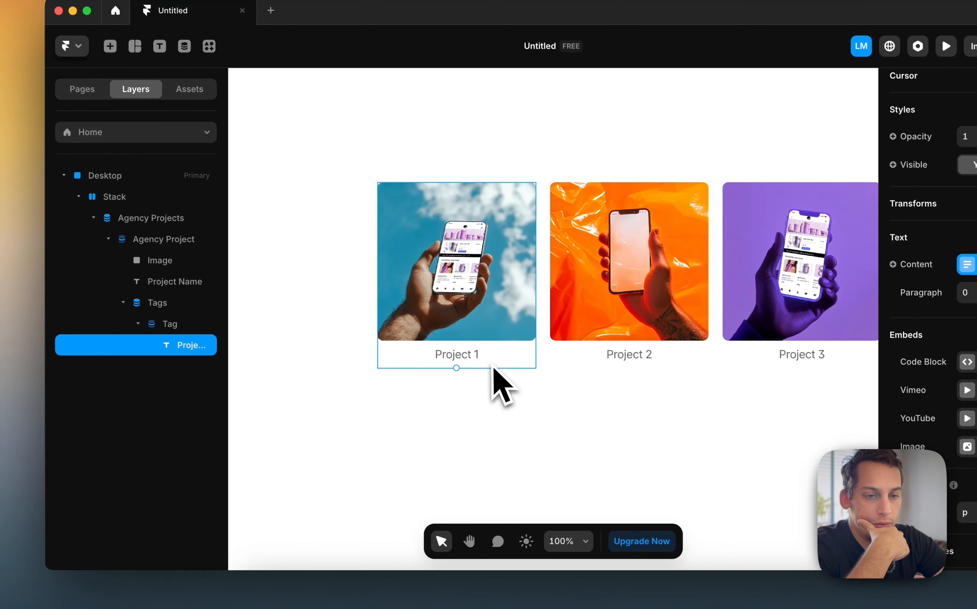
pyautogui.click(170, 324)
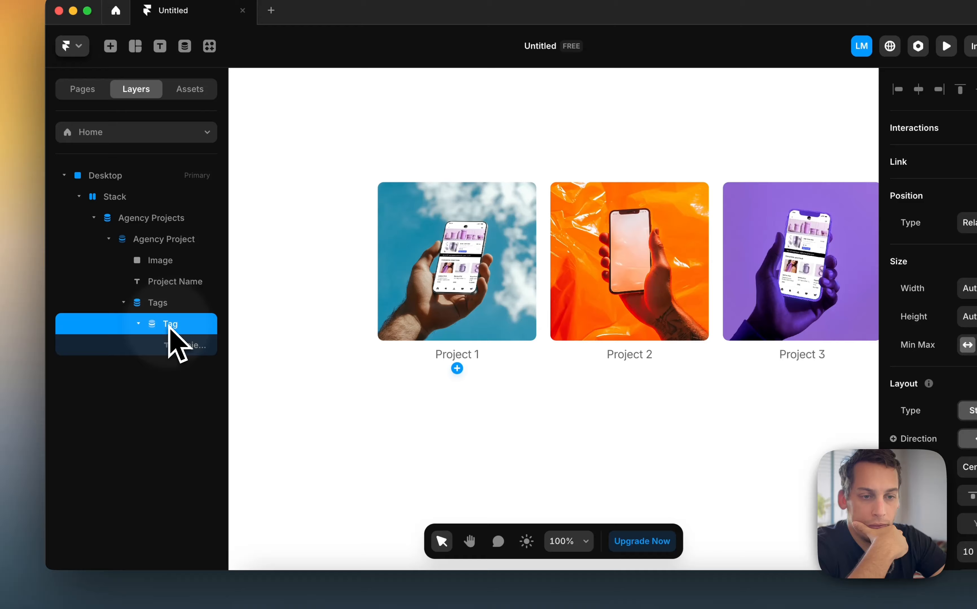
pyautogui.click(162, 306)
pyautogui.click(165, 323)
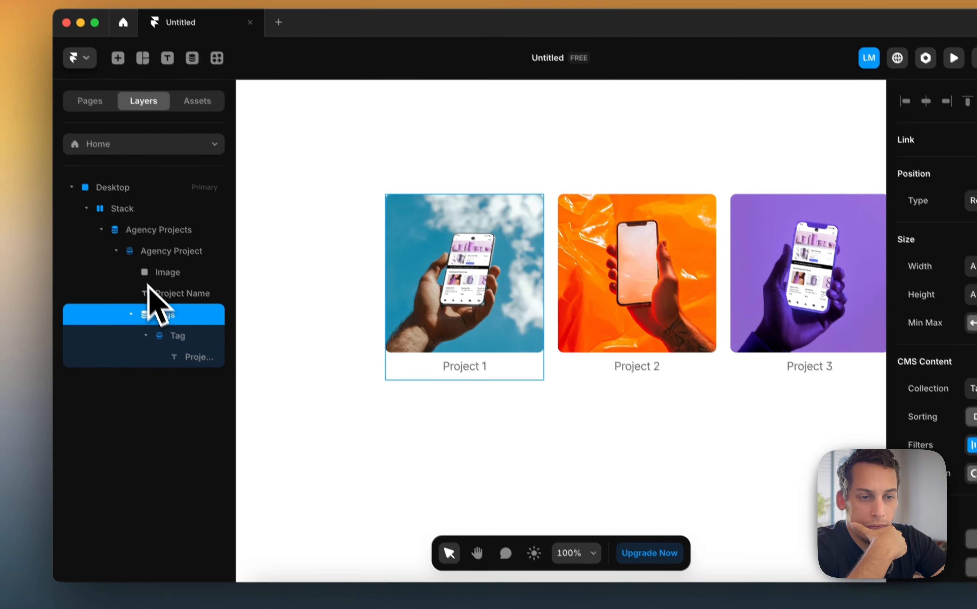
pyautogui.click(134, 240)
pyautogui.click(132, 225)
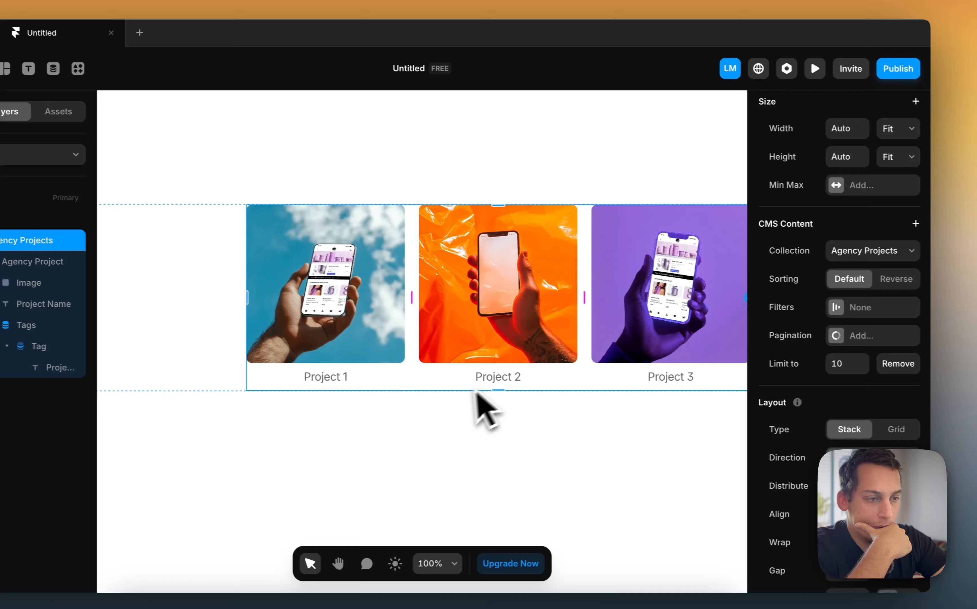
pyautogui.scroll(2, 940, 276)
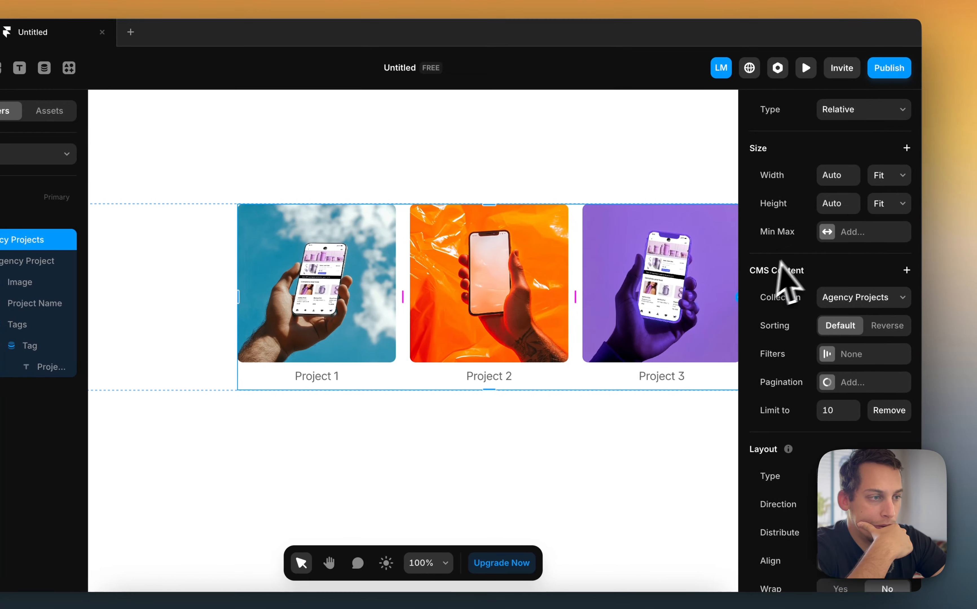
# Try increasing the project collection list's fixed height, undoing the height changes
pyautogui.hotkey('shift', 'Up')
pyautogui.hotkey('shift', 'Up')
pyautogui.hotkey('shift', 'Up')
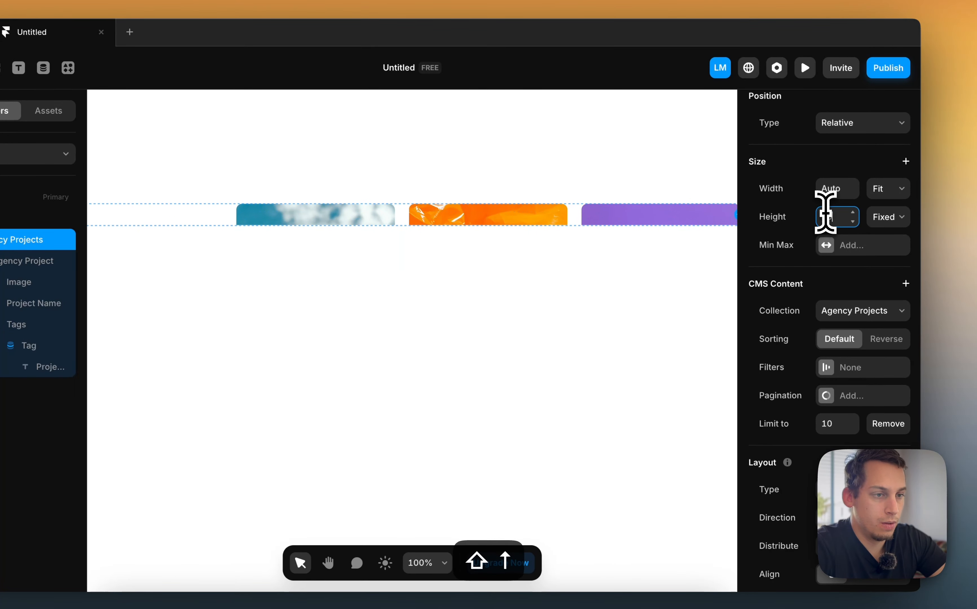
pyautogui.hotkey('shift', 'Up')
pyautogui.hotkey('shift', 'Up')
pyautogui.hotkey('shift', 'Up')
pyautogui.hotkey('shift', 'Up')
pyautogui.hotkey('shift', 'Up')
pyautogui.hotkey('shift', 'Up')
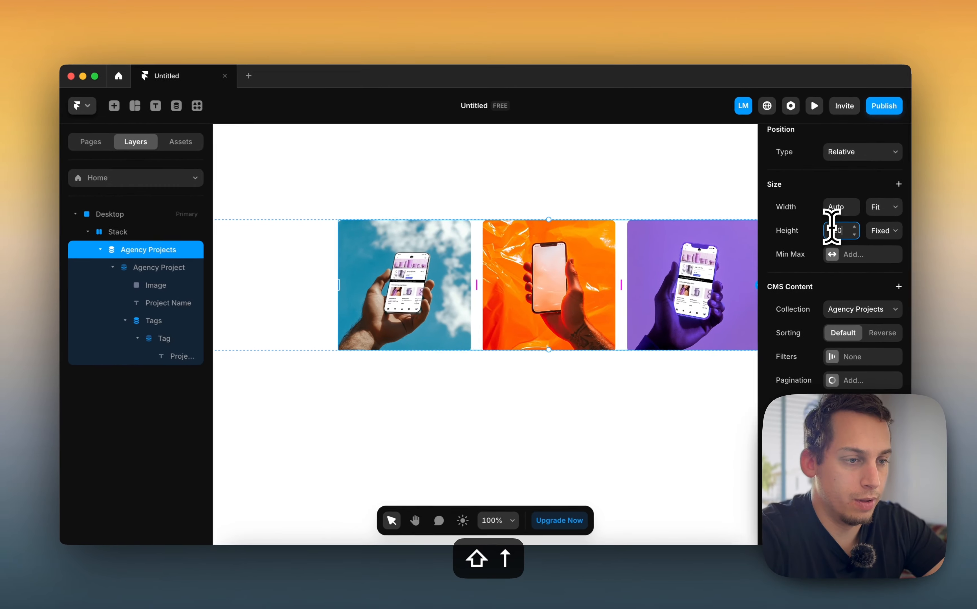
pyautogui.hotkey('shift', 'Up')
pyautogui.hotkey('shift', 'Up')
pyautogui.hotkey('shift', 'Up')
pyautogui.hotkey('shift', 'Up')
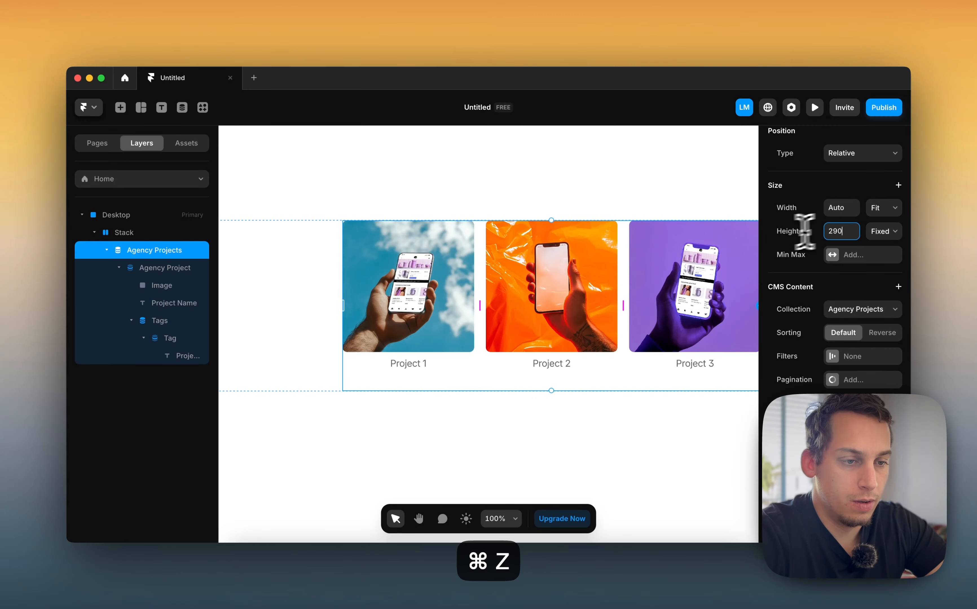
pyautogui.press('super+z')
pyautogui.press('super+z')
pyautogui.press('super+z')
pyautogui.press('super+z')
pyautogui.press('super+z')
pyautogui.press('super+z')
pyautogui.press('super+z')
pyautogui.press('super+z')
pyautogui.press('super+z')
pyautogui.press('super+z')
pyautogui.press('super+z')
pyautogui.press('super+z')
pyautogui.press('super+z')
pyautogui.press('super+z')
pyautogui.press('super+z')
pyautogui.press('super+z')
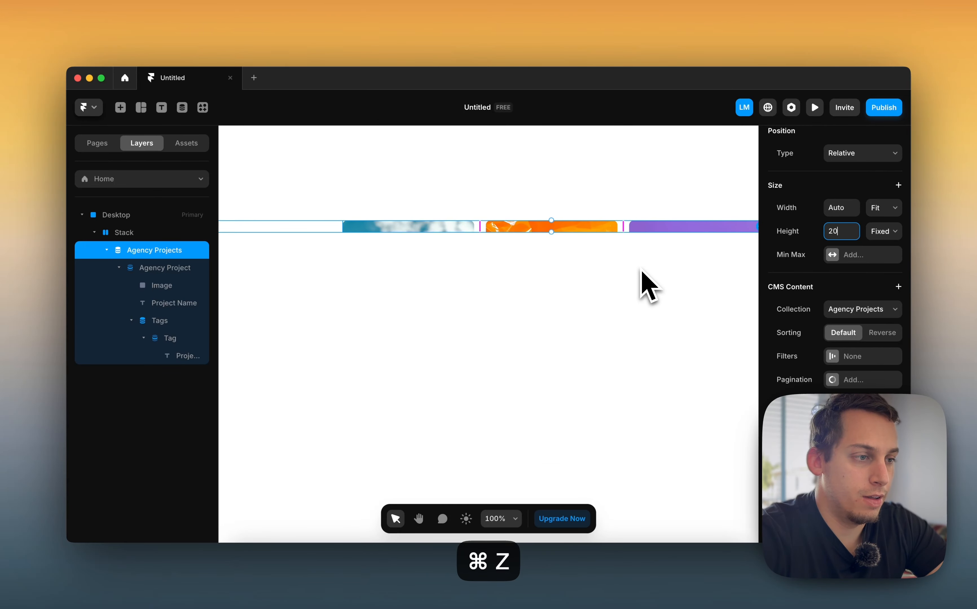
pyautogui.press('super+z')
pyautogui.press('super+z')
# Bind the nested tag text layer's content to the tag's Name field
pyautogui.click(193, 355)
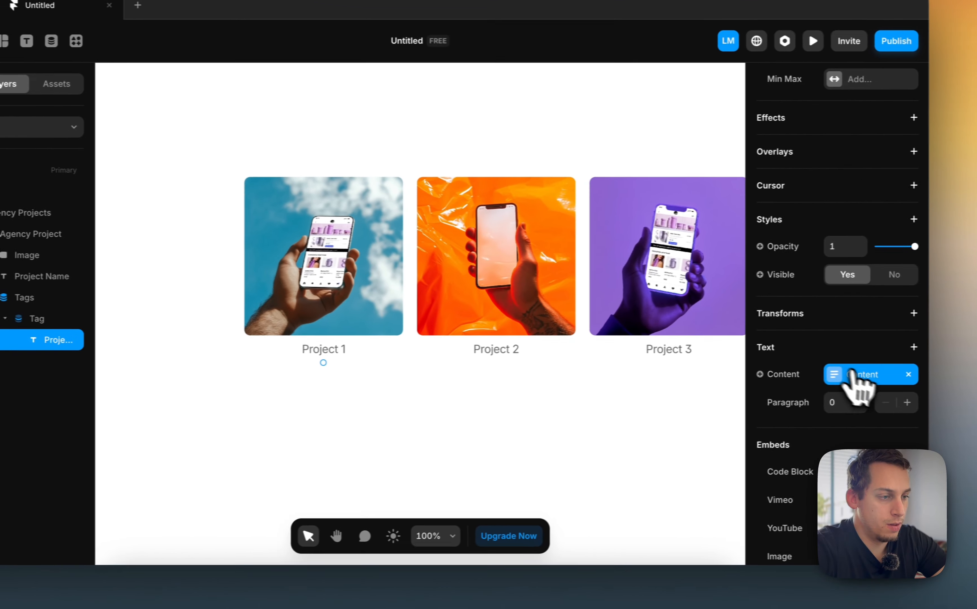
pyautogui.click(825, 384)
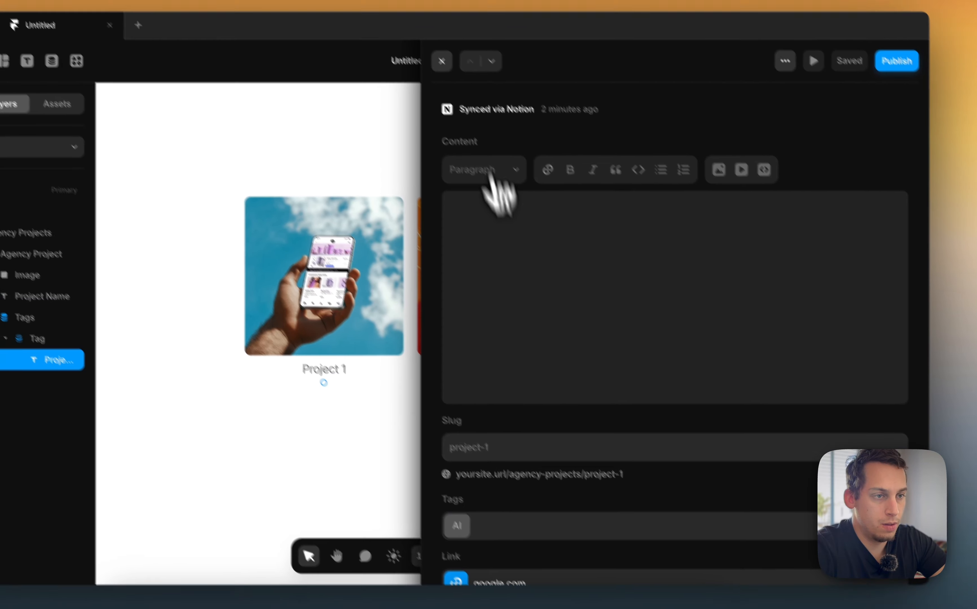
pyautogui.click(432, 41)
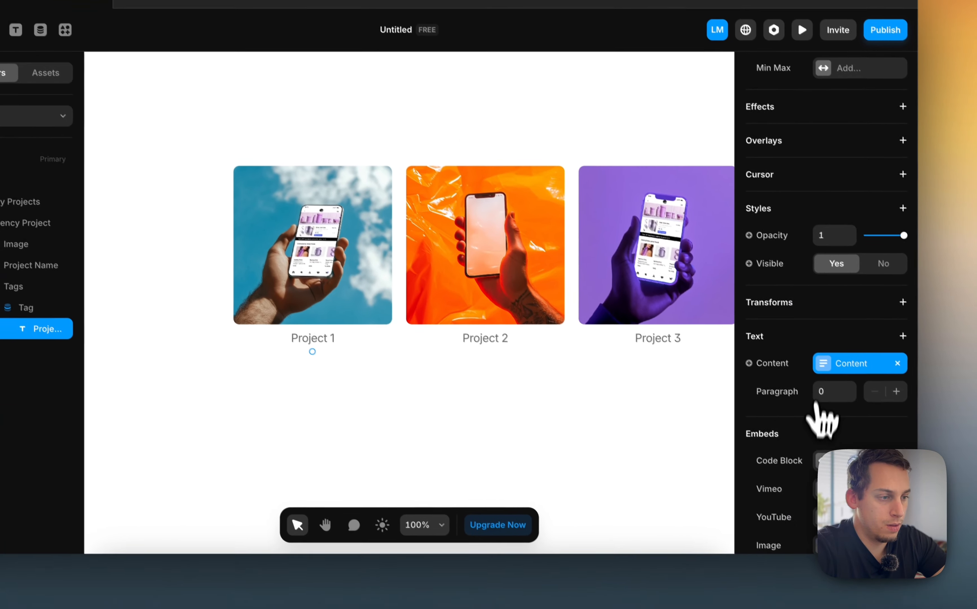
pyautogui.click(937, 425)
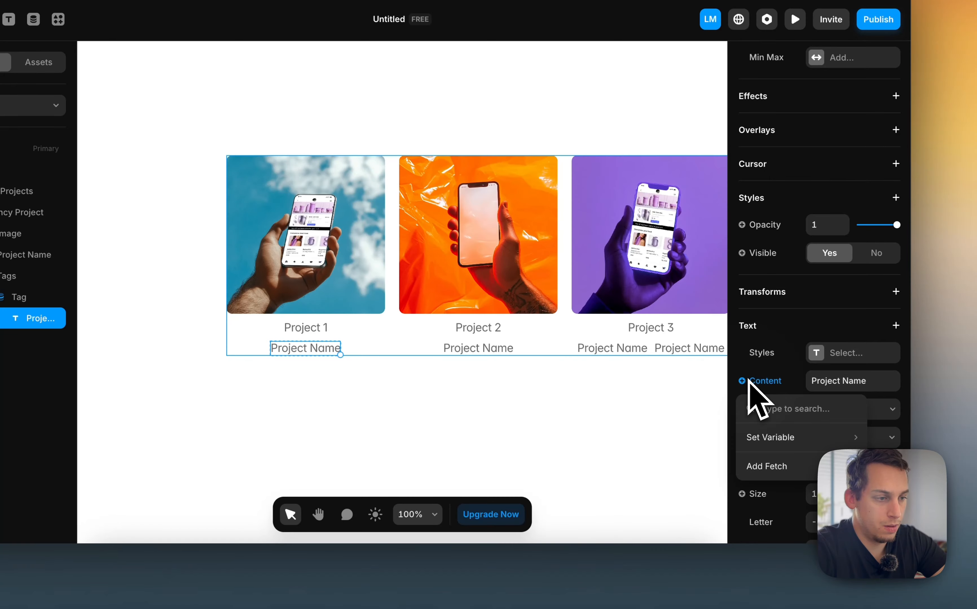
pyautogui.moveTo(762, 432)
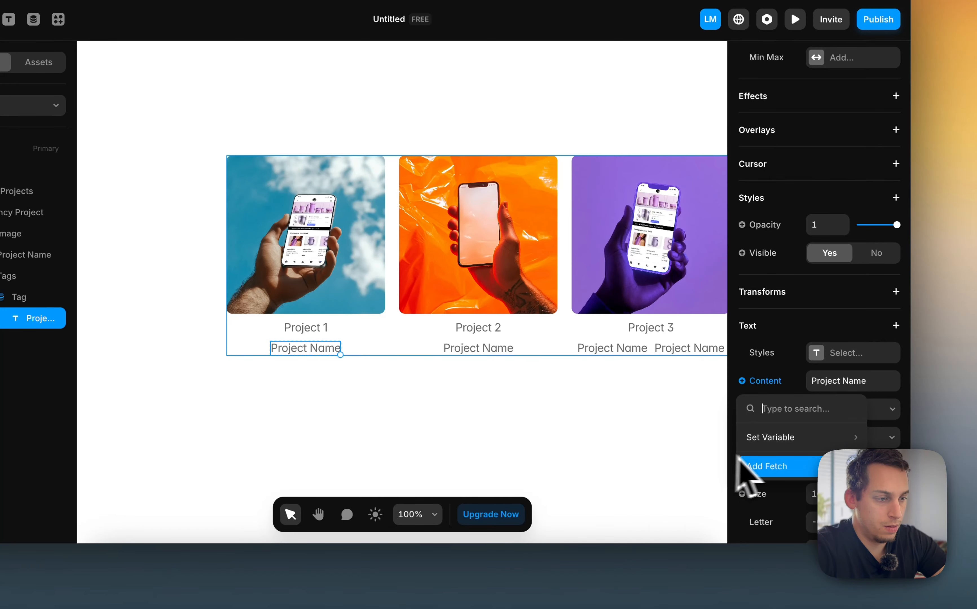
pyautogui.click(784, 377)
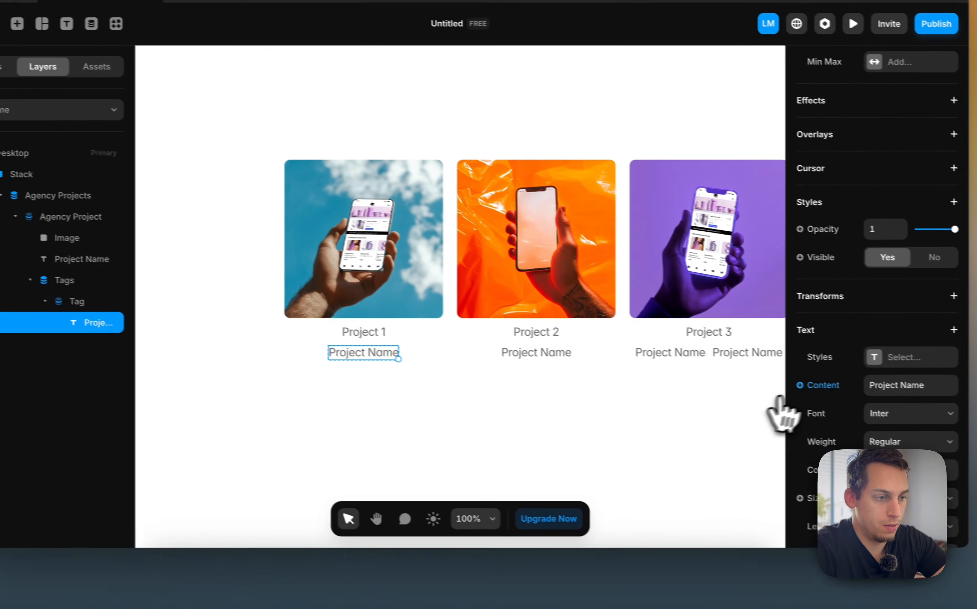
pyautogui.click(910, 406)
pyautogui.moveTo(902, 462)
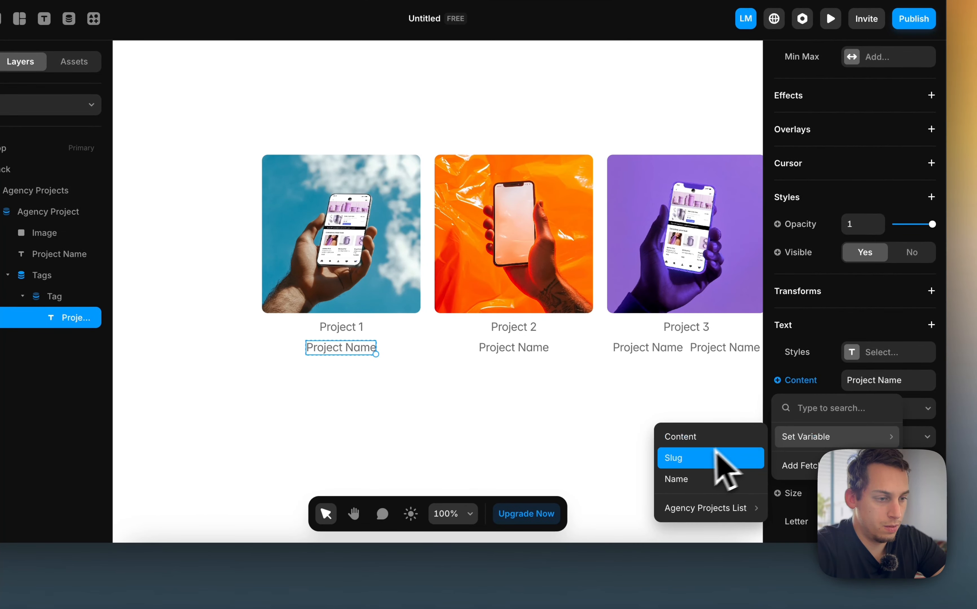
pyautogui.click(697, 481)
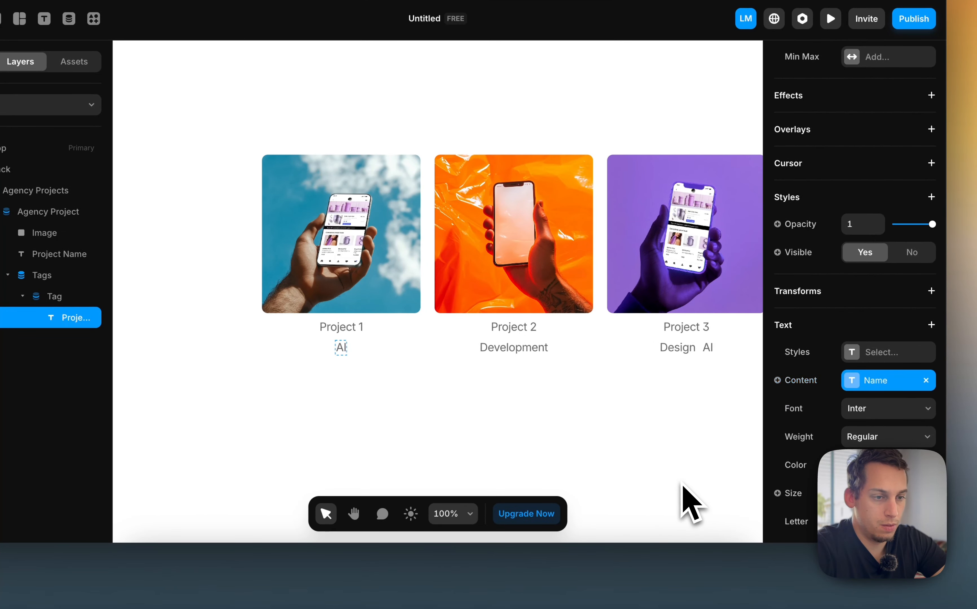
# Style the project name text with color #000000, size 24 and Semibold weight
pyautogui.click(477, 426)
pyautogui.click(341, 347)
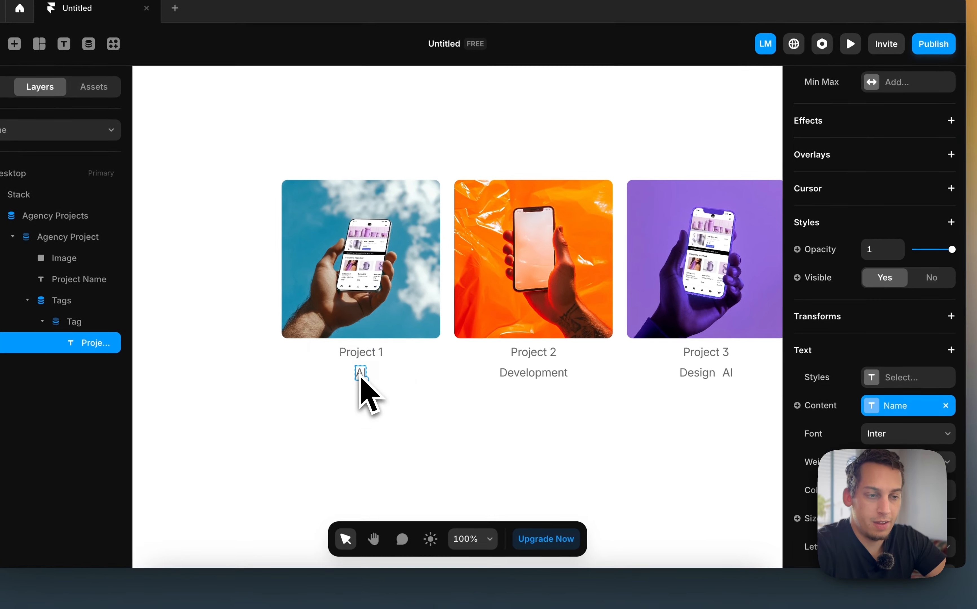
pyautogui.click(359, 359)
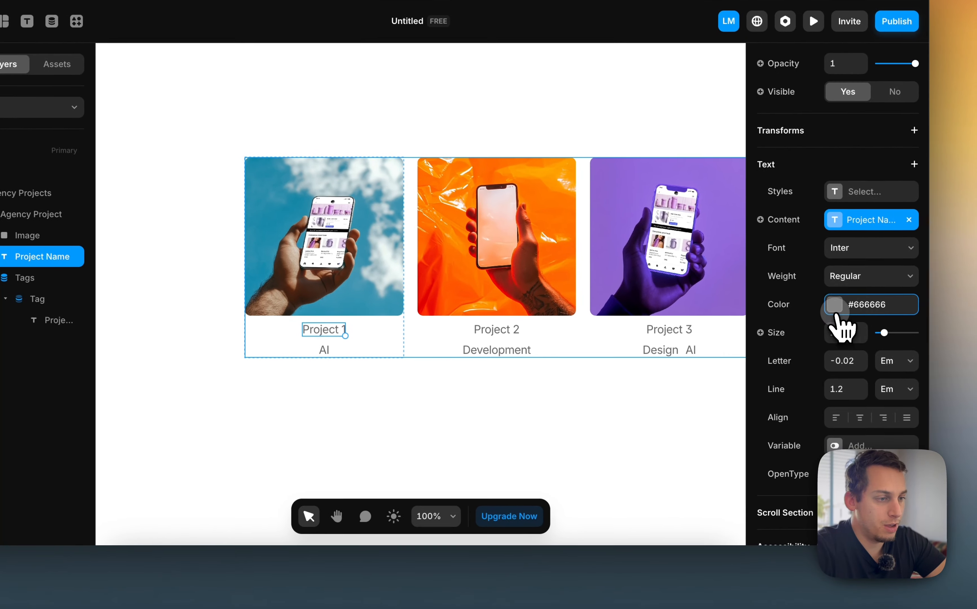
pyautogui.click(872, 328)
pyautogui.write('000000')
pyautogui.press('Return')
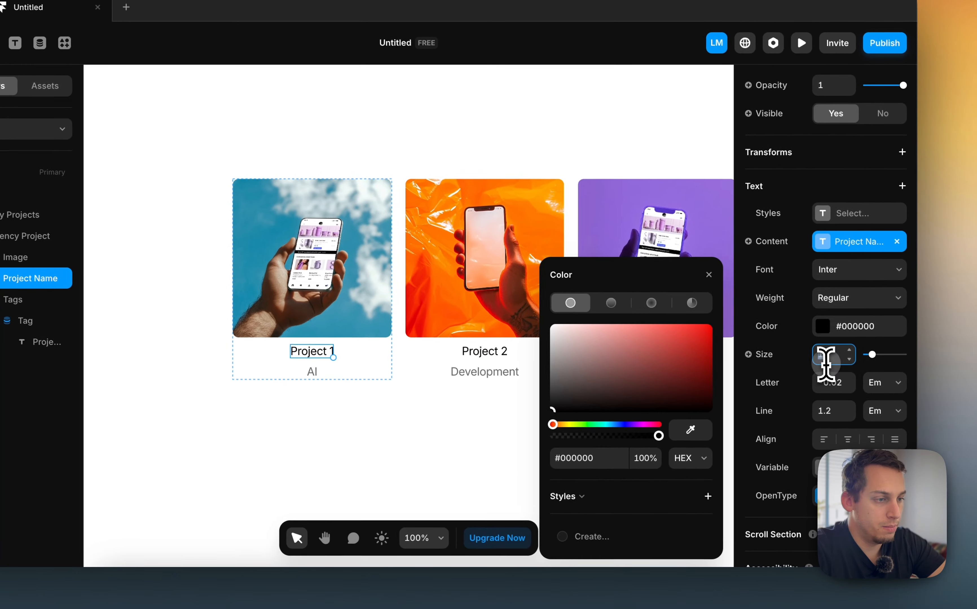
pyautogui.click(836, 332)
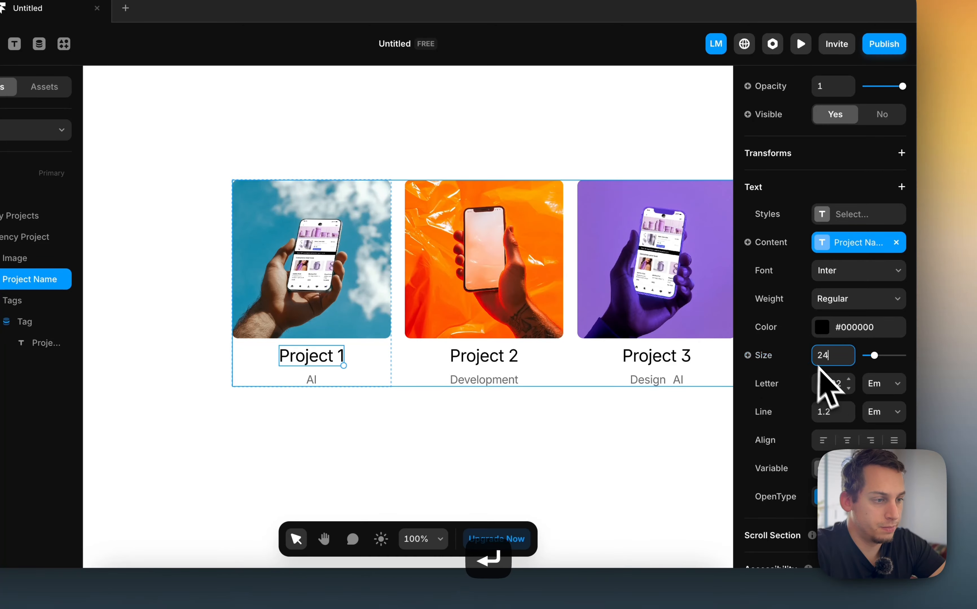
pyautogui.click(832, 298)
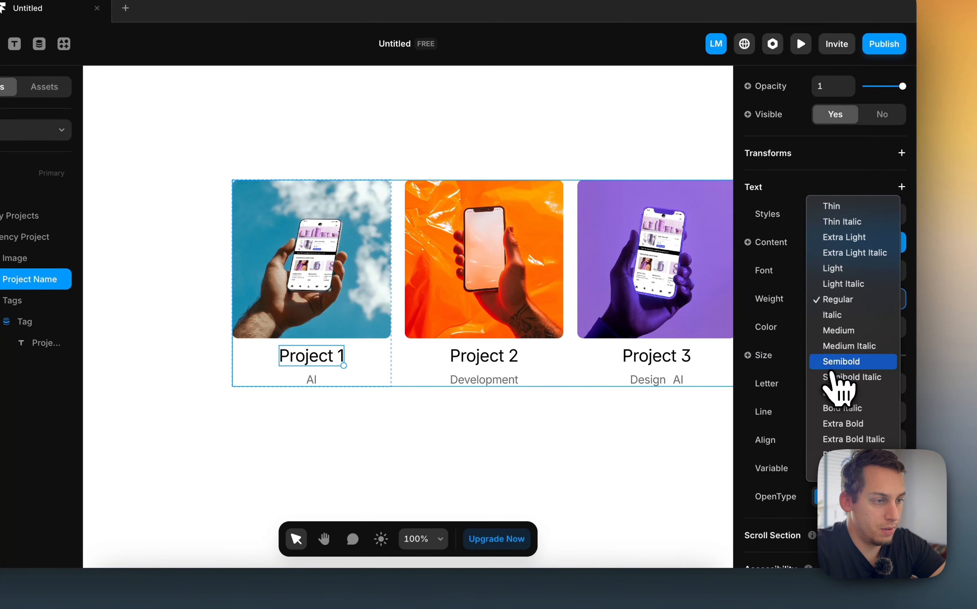
pyautogui.click(833, 363)
# Add a 'View project' text layer beside the page and set its color to white #FFFFFF
pyautogui.click(313, 417)
pyautogui.scroll(-3, 312, 420)
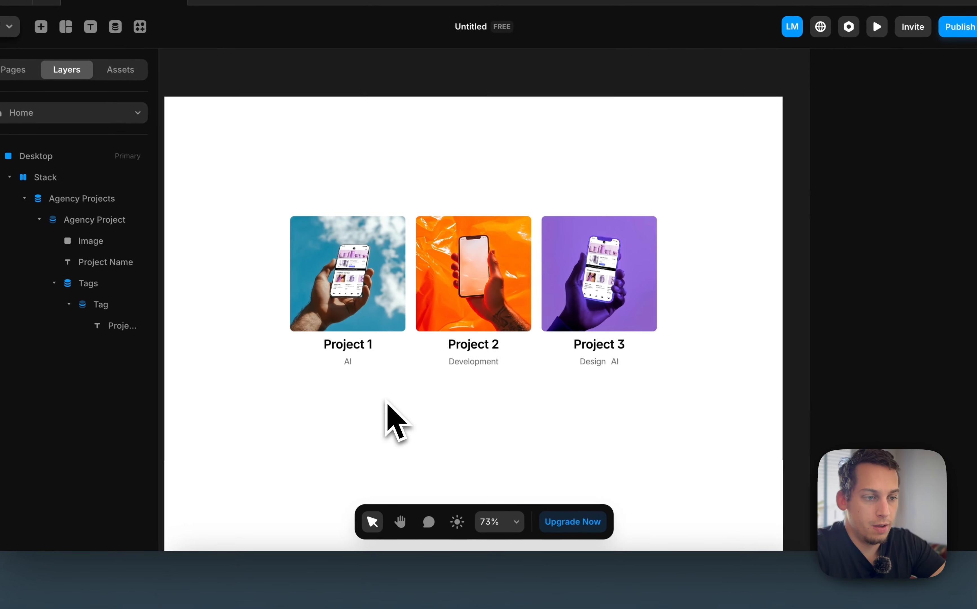
pyautogui.scroll(-2, 385, 401)
pyautogui.keyDown('super'); pyautogui.click(352, 365); pyautogui.keyUp('super')
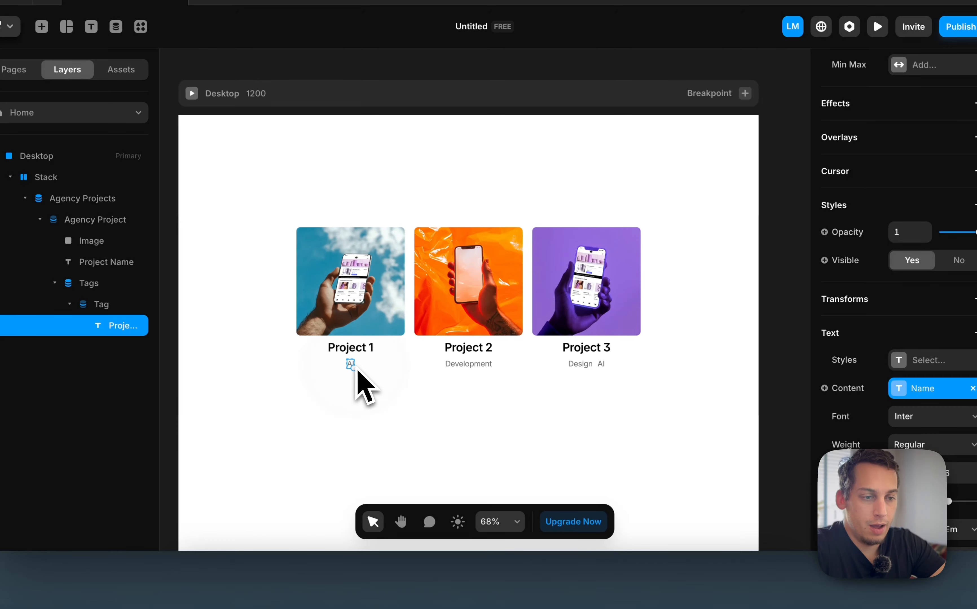
pyautogui.scroll(-2, 335, 417)
pyautogui.click(361, 381)
pyautogui.hscroll(-1, 361, 378)
pyautogui.hscroll(-5, 346, 376)
pyautogui.scroll(-2, 334, 373)
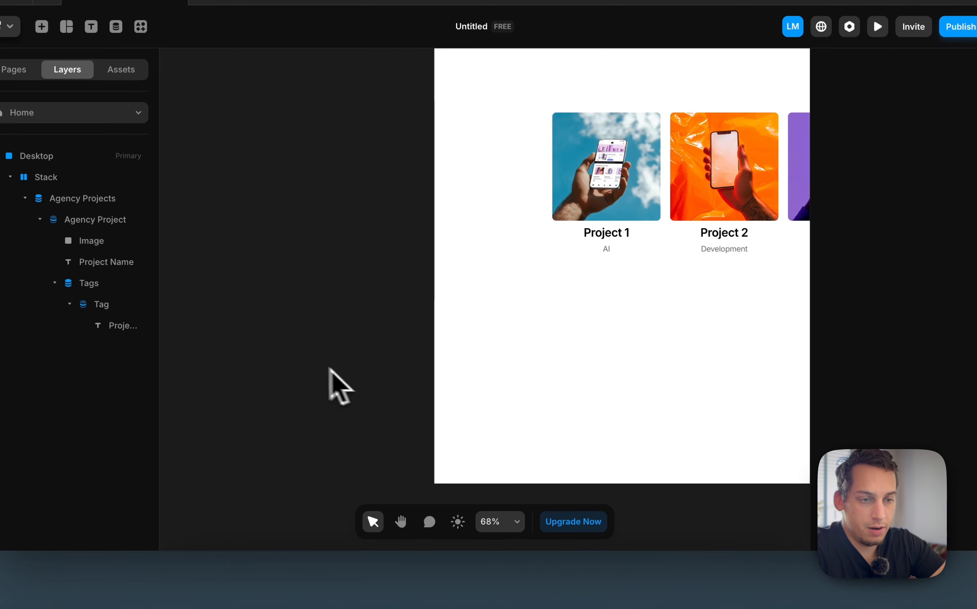
pyautogui.click(311, 357)
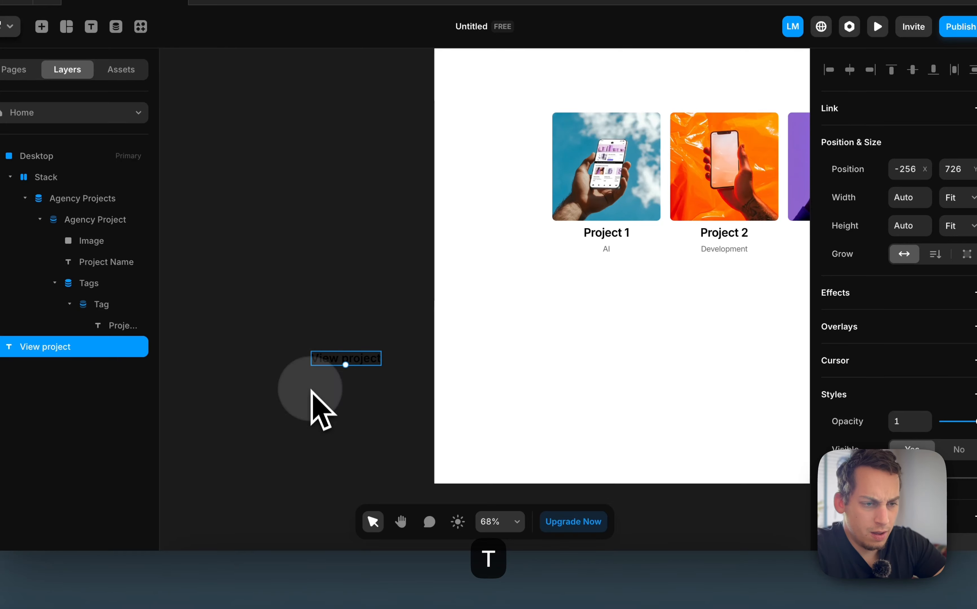
pyautogui.scroll(-5, 910, 391)
pyautogui.click(904, 396)
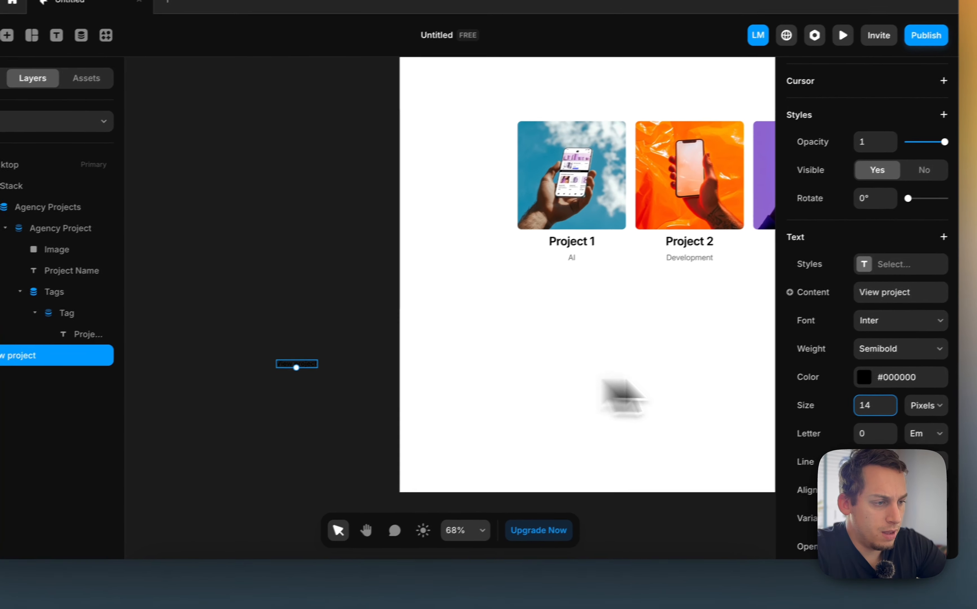
pyautogui.click(829, 387)
pyautogui.moveTo(653, 387); pyautogui.dragTo(382, 262)
pyautogui.click(279, 318)
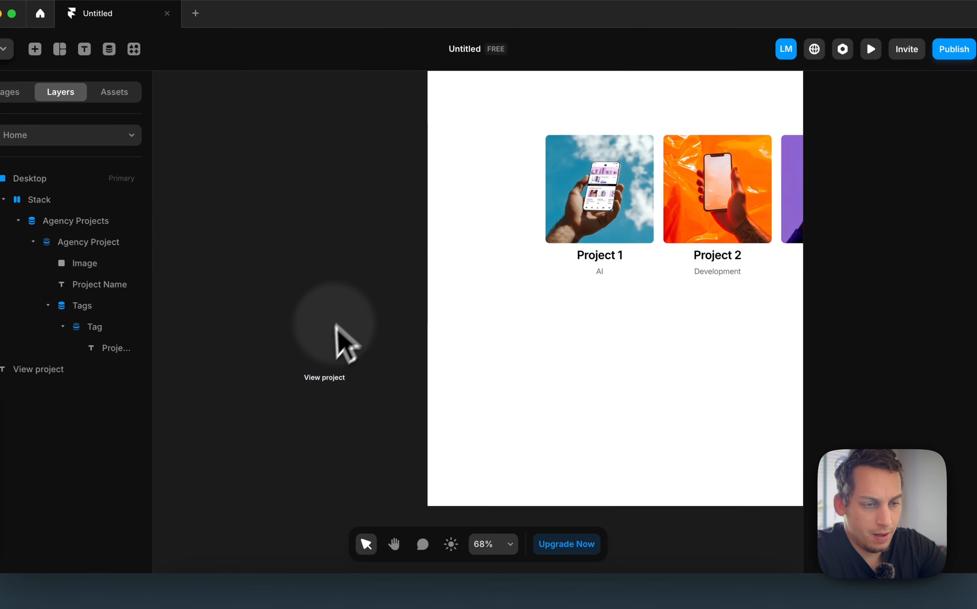
pyautogui.click(329, 380)
pyautogui.scroll(5, 327, 383)
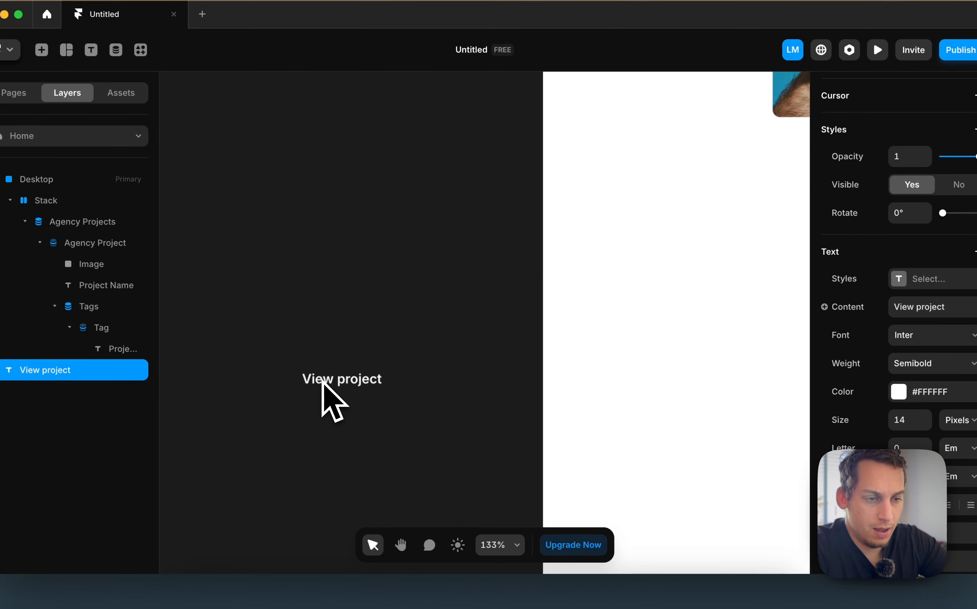
# Wrap the 'View project' text in a stack and make the stack fit its content
pyautogui.rightClick(323, 385)
pyautogui.click(345, 439)
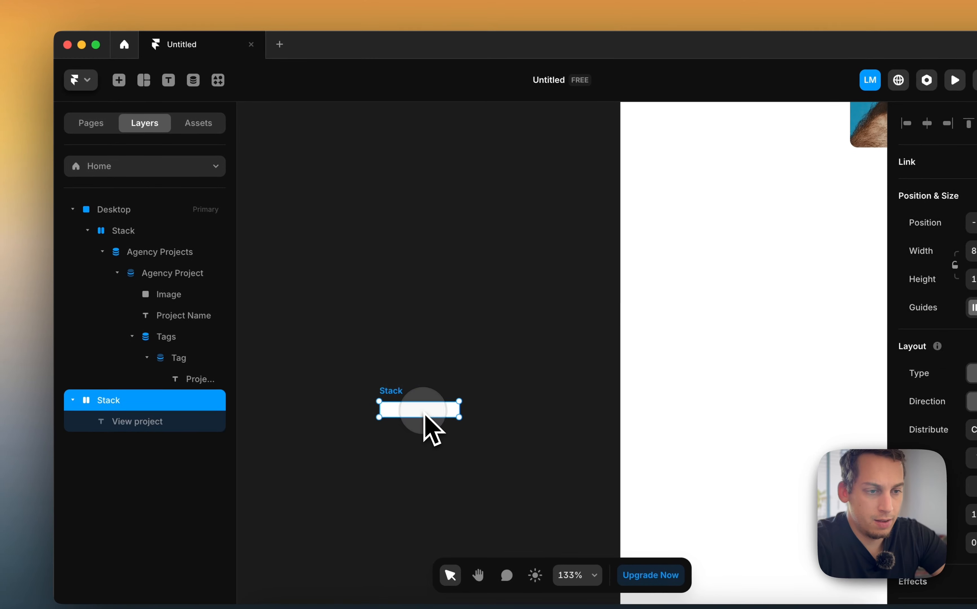
pyautogui.rightClick(413, 408)
pyautogui.click(378, 246)
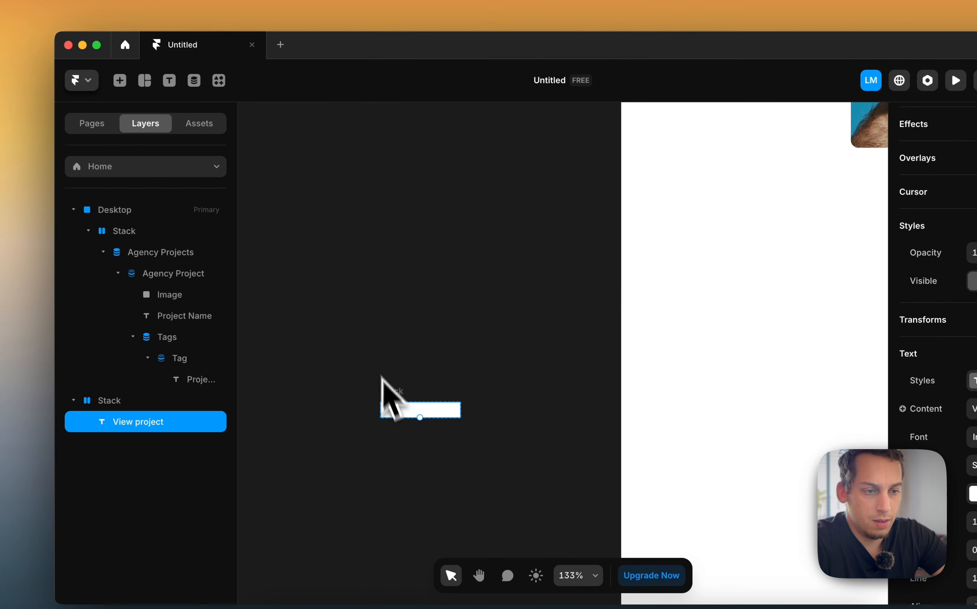
pyautogui.click(388, 396)
pyautogui.rightClick(386, 399)
pyautogui.moveTo(431, 260)
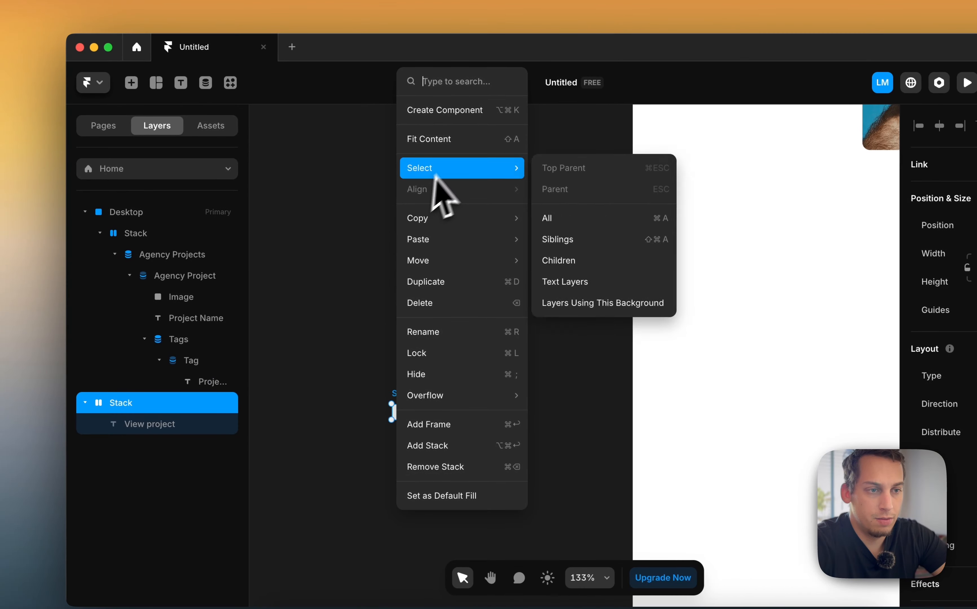
pyautogui.click(447, 137)
# Give the button stack a black #000000 fill, padding of 10 and corner radius of 10
pyautogui.scroll(-10, 938, 419)
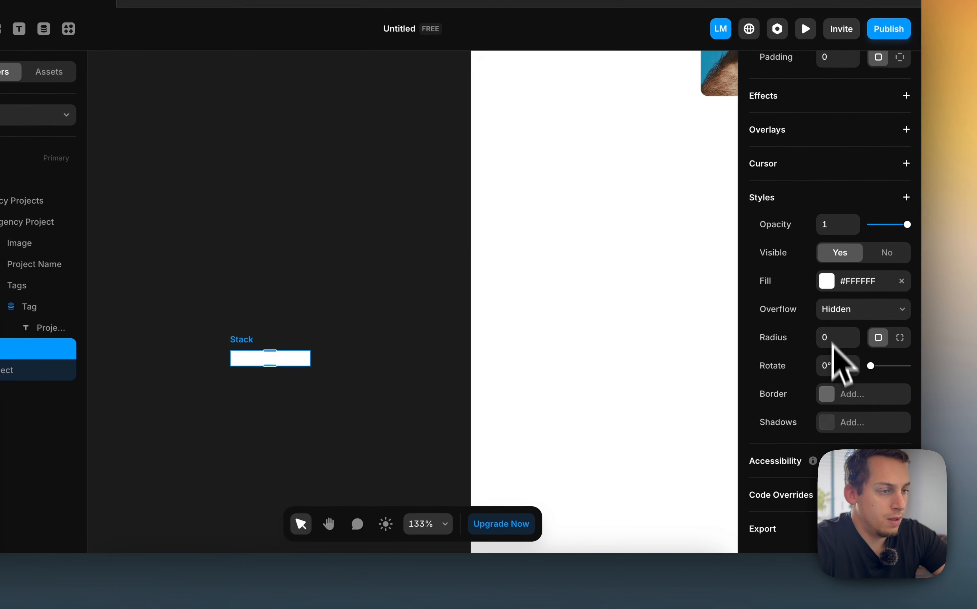
pyautogui.click(823, 280)
pyautogui.click(562, 369)
pyautogui.moveTo(562, 369); pyautogui.dragTo(549, 401)
pyautogui.click(282, 411)
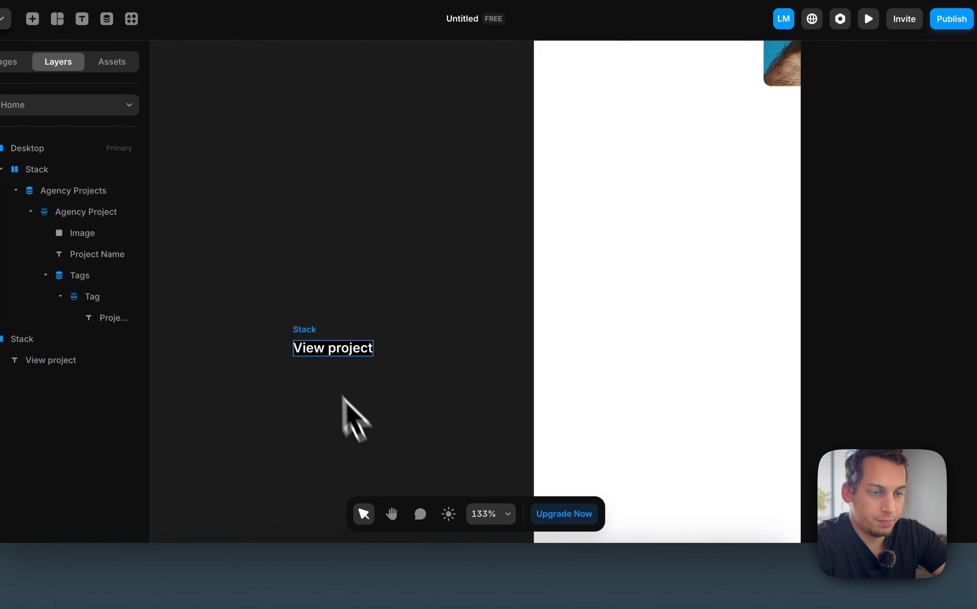
pyautogui.click(243, 341)
pyautogui.scroll(9, 849, 264)
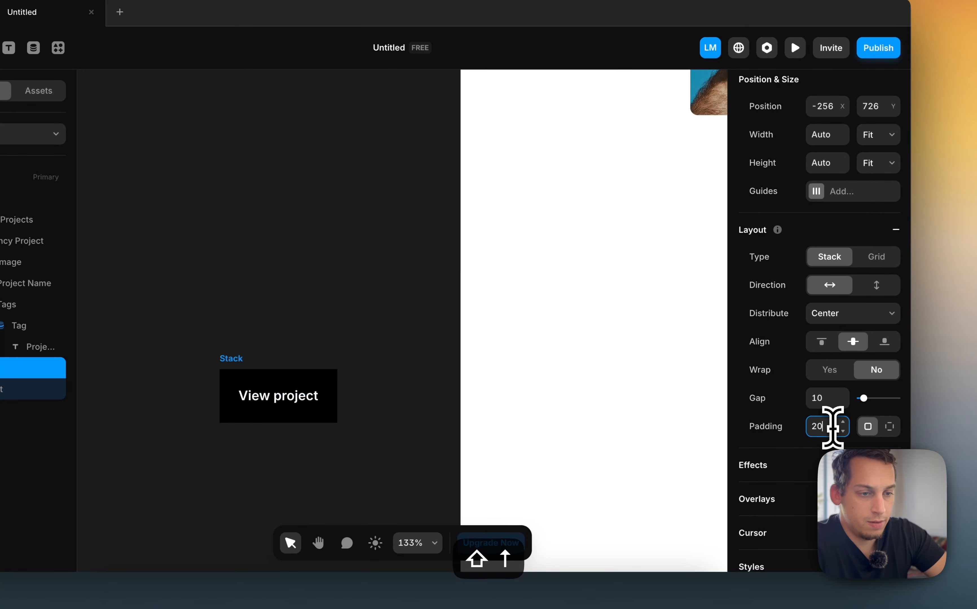
pyautogui.click(338, 305)
pyautogui.scroll(-3, 338, 305)
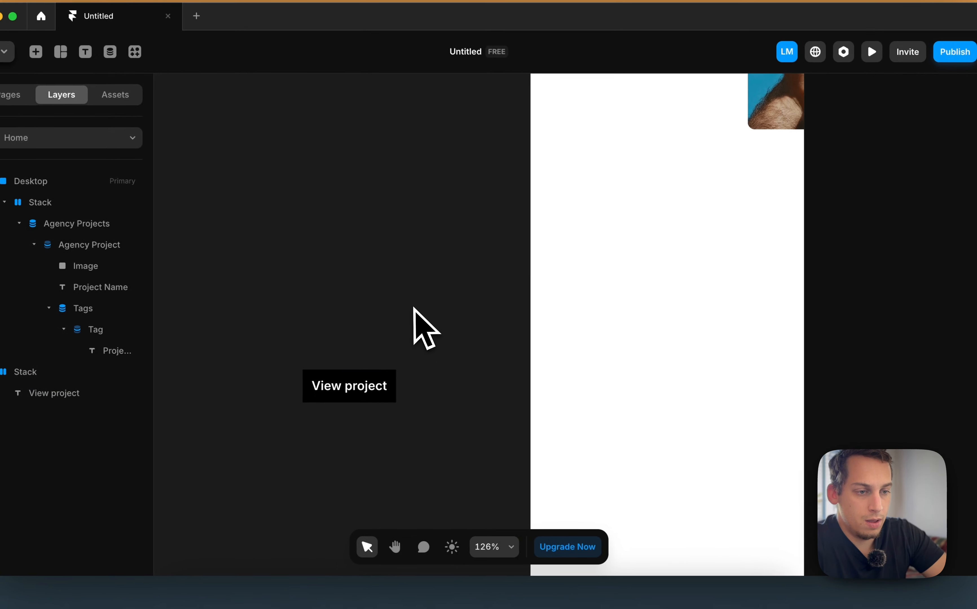
pyautogui.click(260, 346)
pyautogui.scroll(-10, 830, 396)
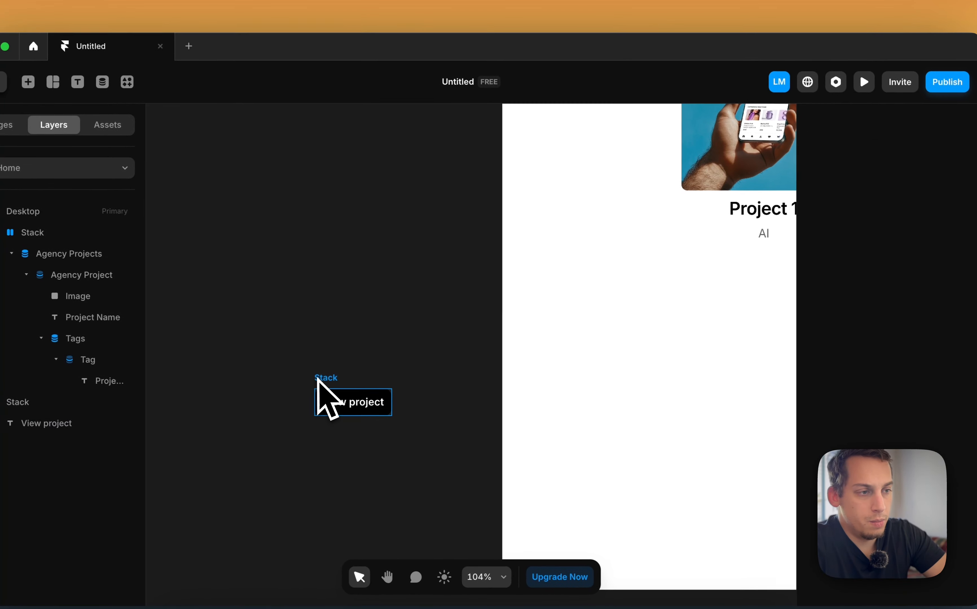
# Move the 'View project' button into the project card below the tags and set its width to Fill
pyautogui.moveTo(261, 358); pyautogui.dragTo(657, 154)
pyautogui.moveTo(720, 173); pyautogui.dragTo(743, 240)
pyautogui.hscroll(3, 743, 240)
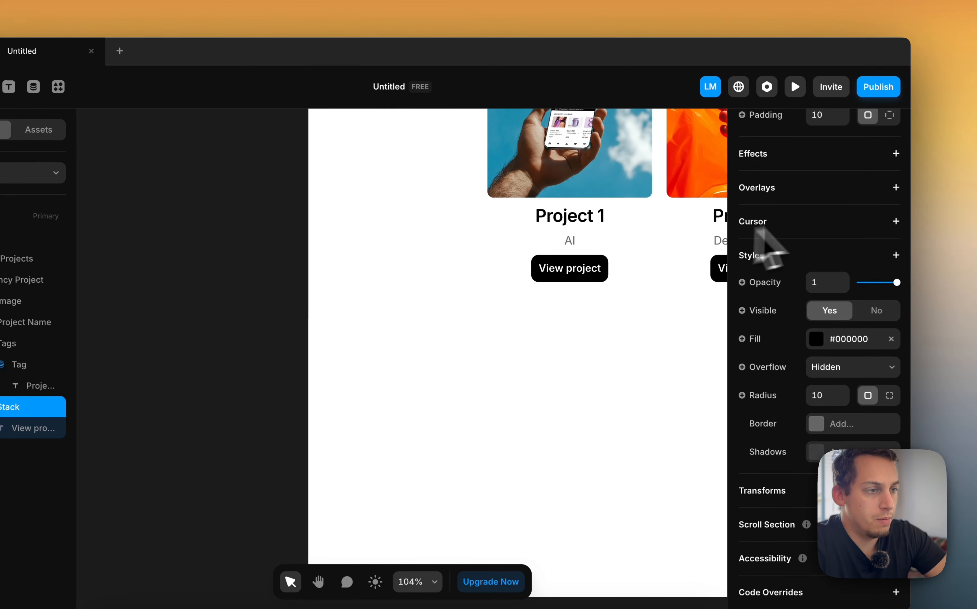
pyautogui.scroll(10, 805, 241)
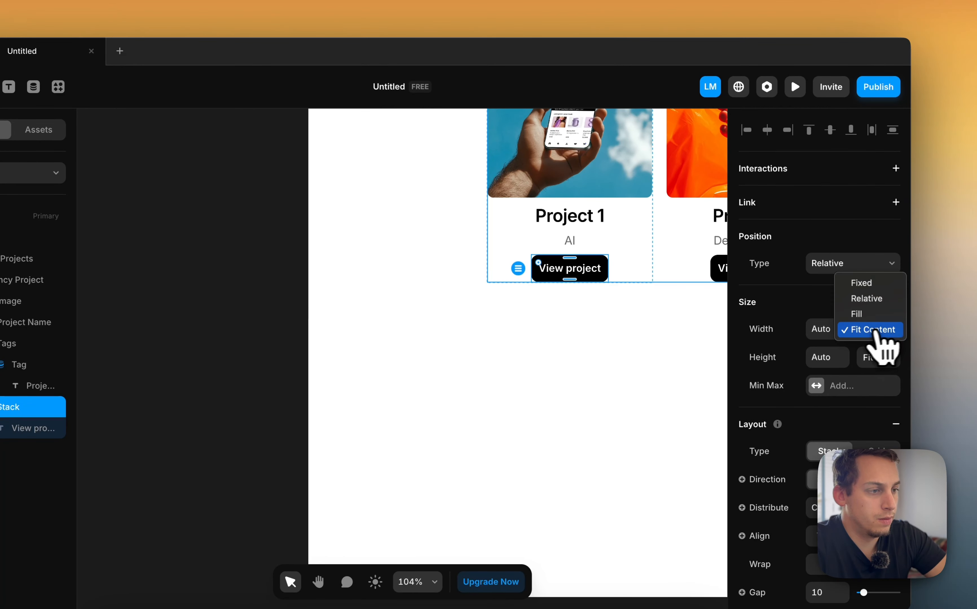
pyautogui.click(865, 315)
pyautogui.click(229, 309)
pyautogui.hscroll(2, 229, 309)
pyautogui.scroll(-5, 230, 311)
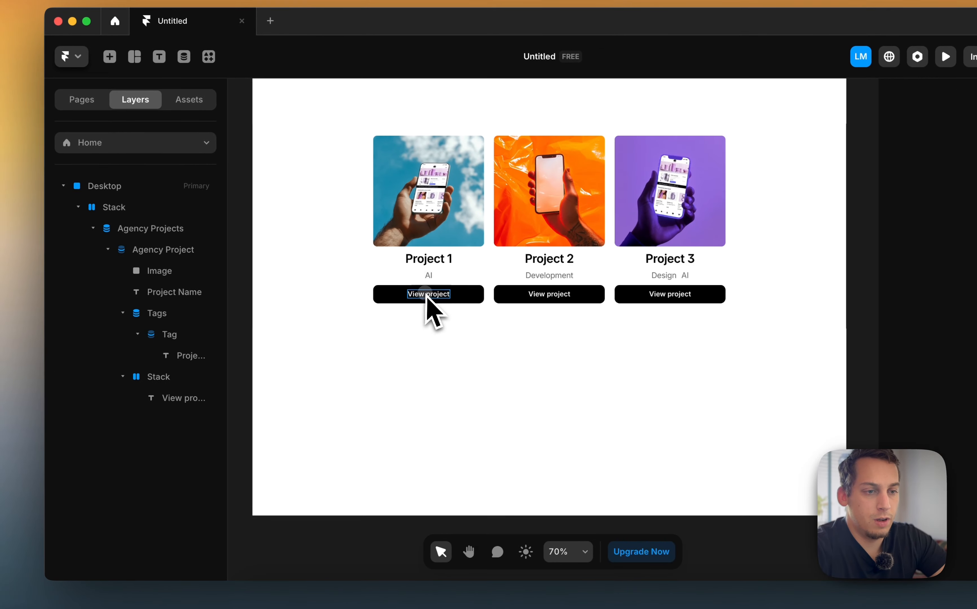
# Try adding a link from the button stack to a page
pyautogui.keyDown('super'); pyautogui.click(425, 295); pyautogui.keyUp('super')
pyautogui.keyDown('super'); pyautogui.click(405, 296); pyautogui.keyUp('super')
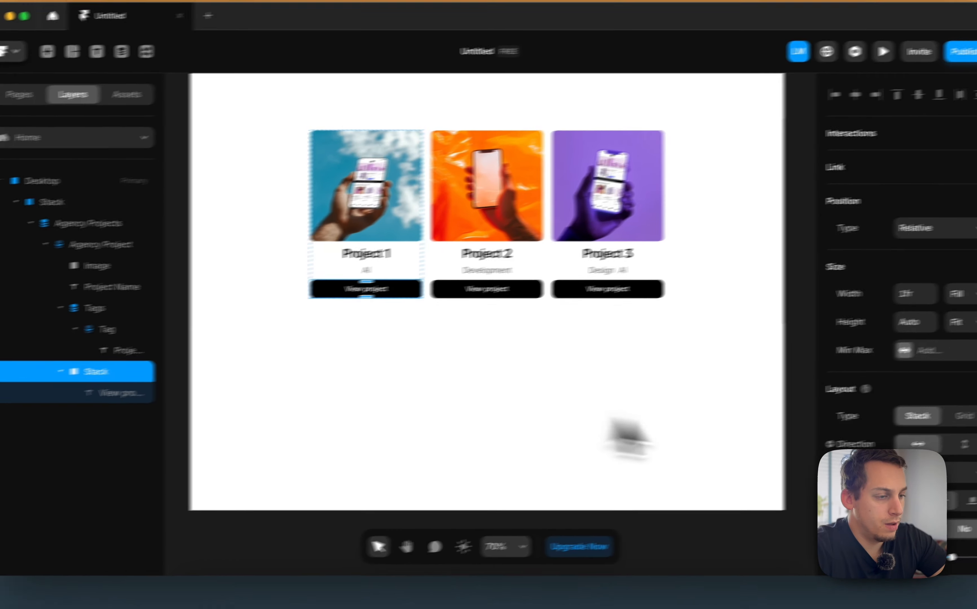
pyautogui.scroll(-10, 851, 435)
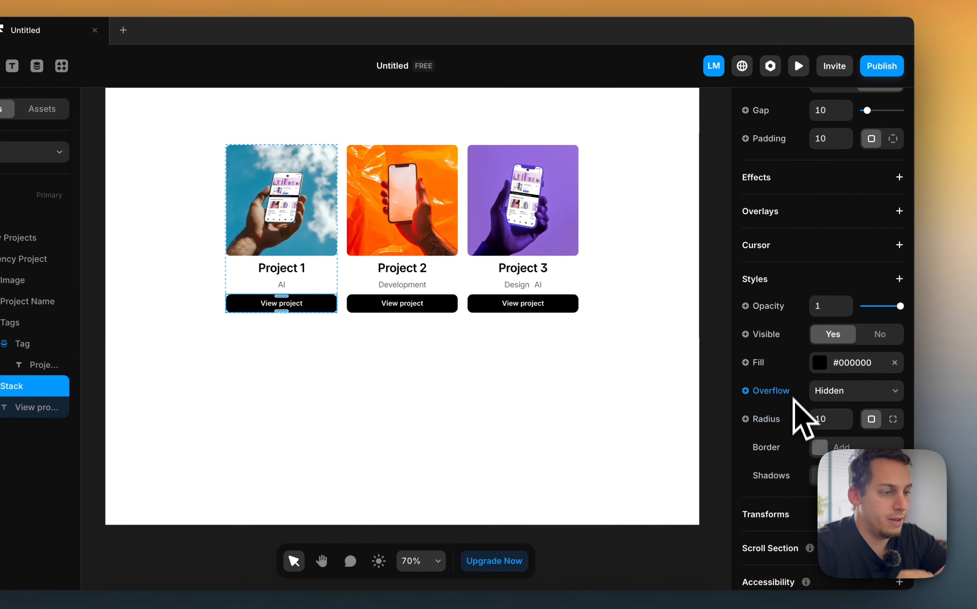
pyautogui.scroll(-3, 799, 440)
pyautogui.scroll(10, 799, 437)
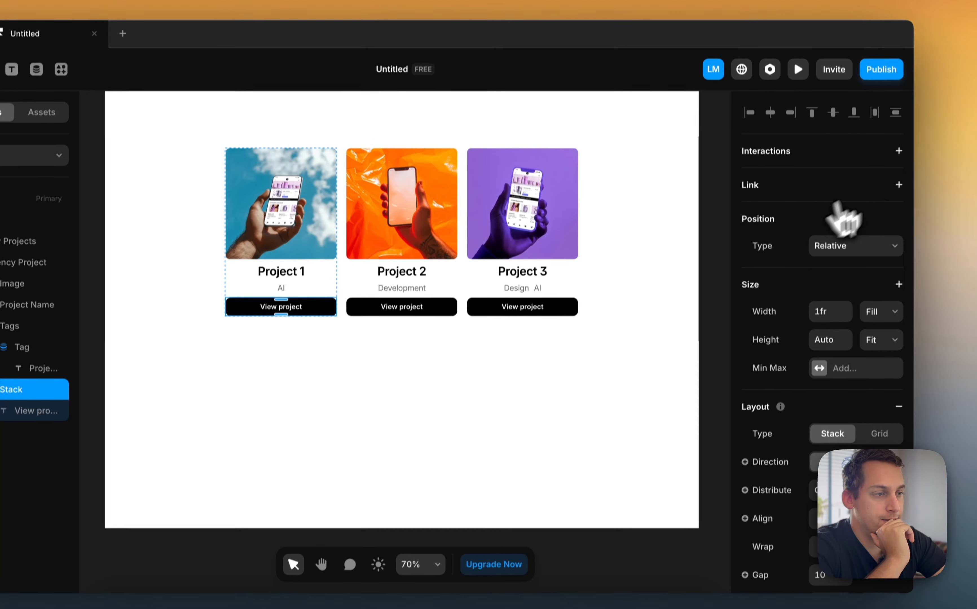
pyautogui.click(898, 182)
pyautogui.click(761, 237)
pyautogui.moveTo(763, 293)
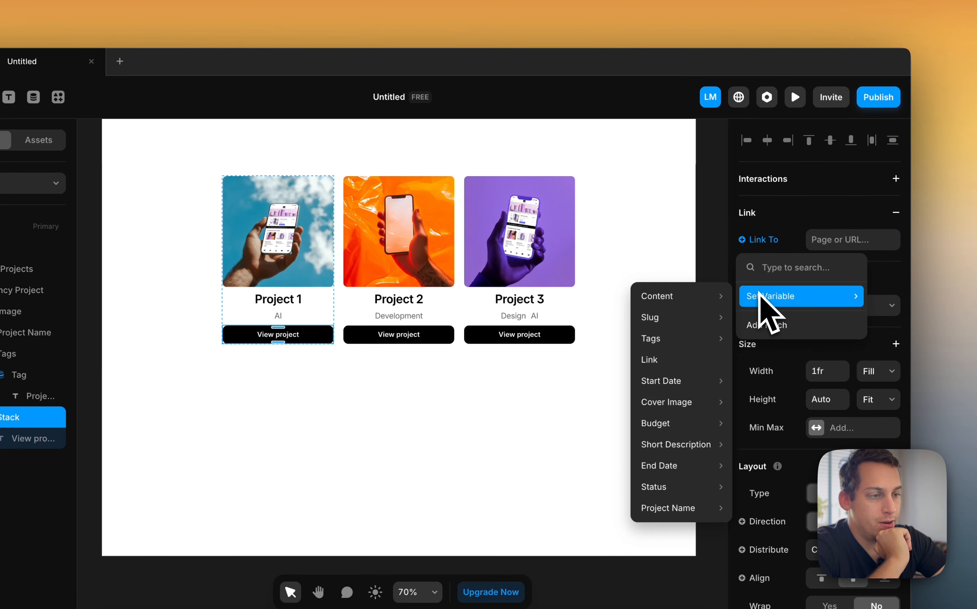
pyautogui.moveTo(718, 297)
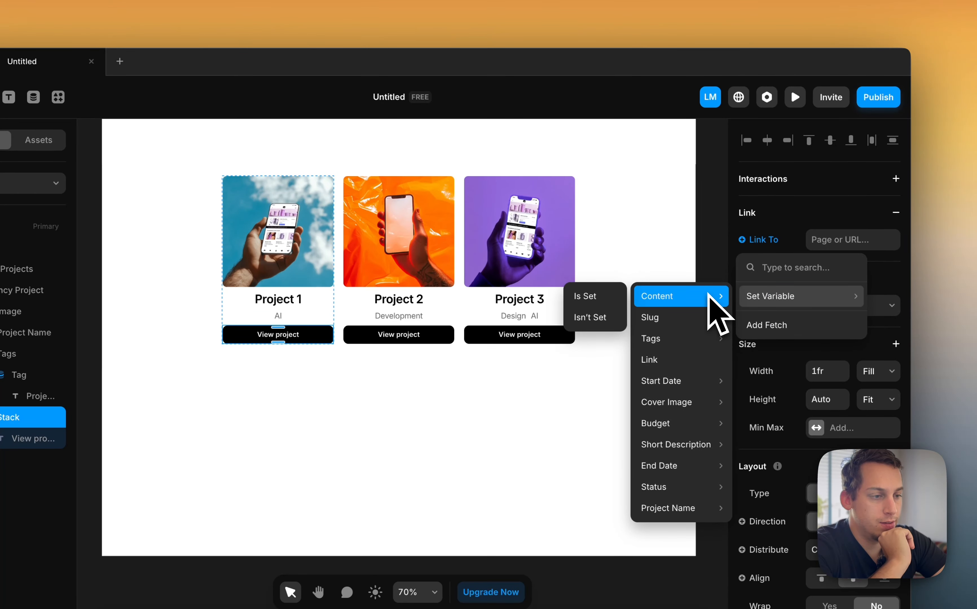
pyautogui.click(835, 244)
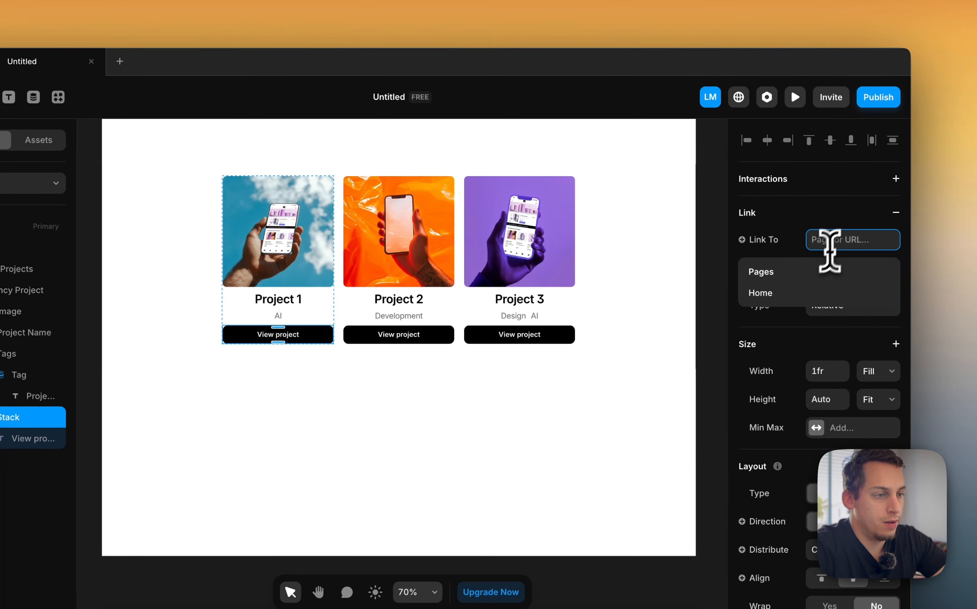
pyautogui.write('c')
pyautogui.press('BackSpace')
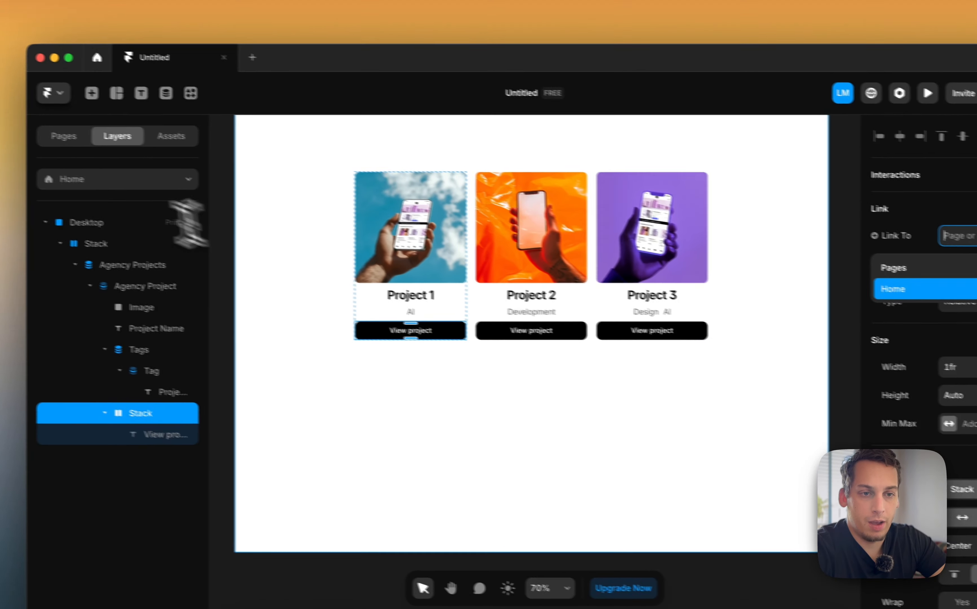
pyautogui.click(104, 149)
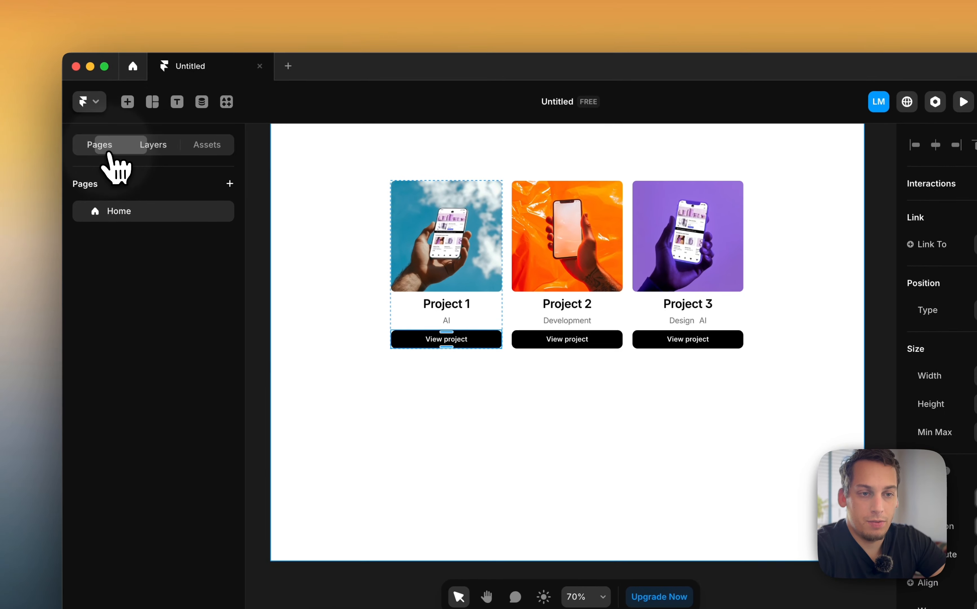
# Create a new CMS detail page for the Agency Projects collection
pyautogui.click(233, 184)
pyautogui.moveTo(267, 248)
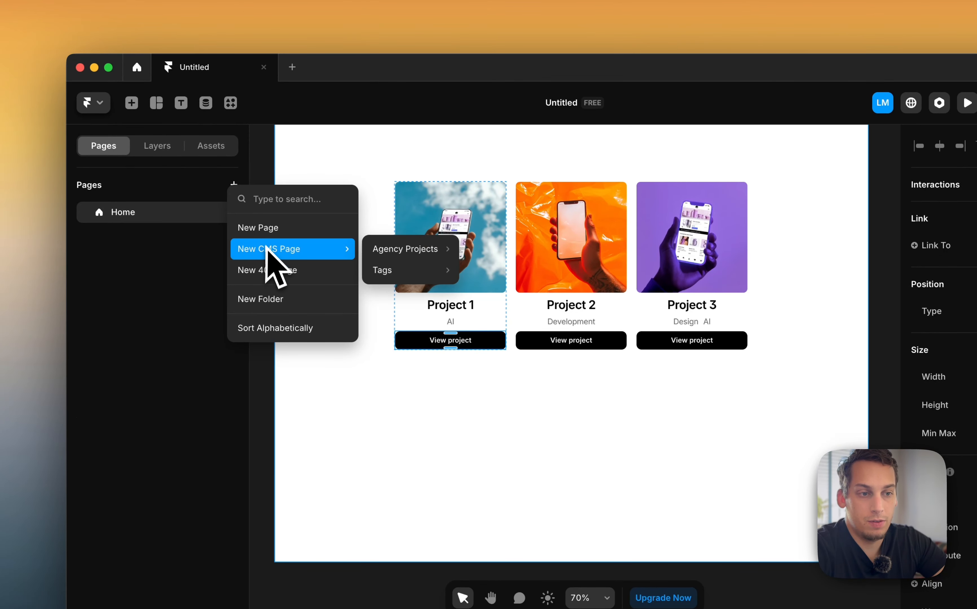
pyautogui.moveTo(385, 257)
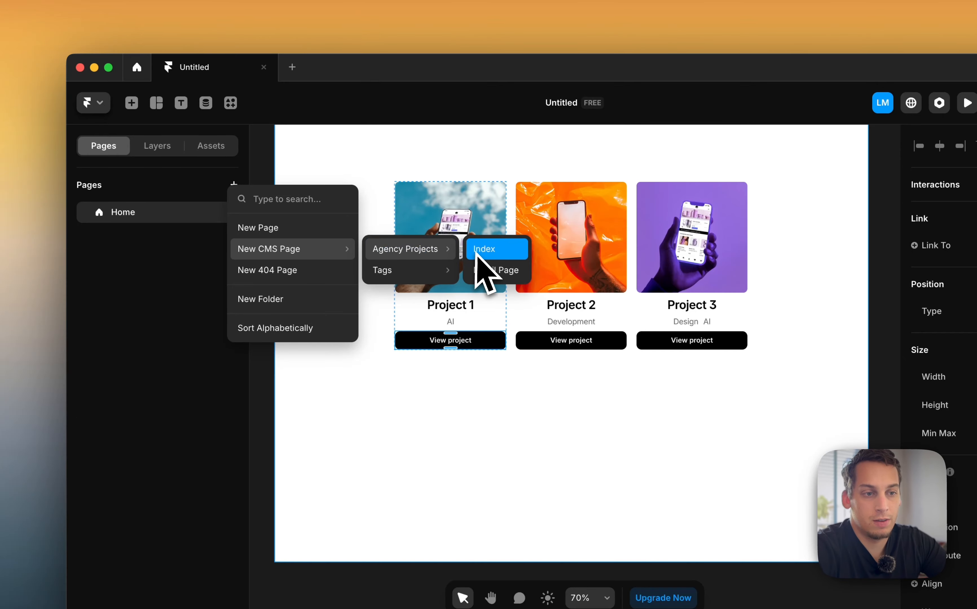
pyautogui.click(484, 269)
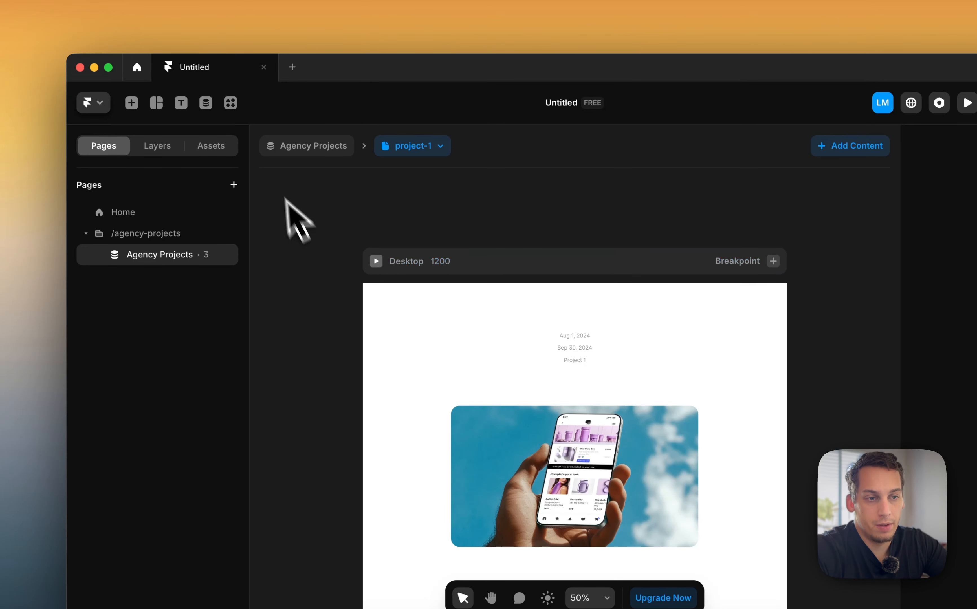
pyautogui.scroll(-3, 475, 266)
pyautogui.scroll(-5, 482, 276)
pyautogui.scroll(3, 479, 274)
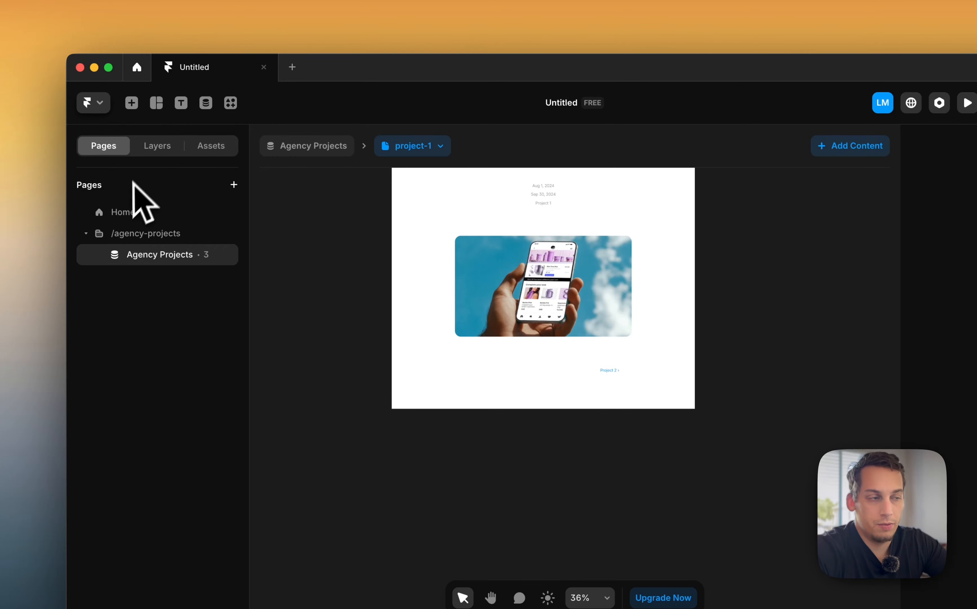
# On the Home page, link the button stack to the /agency-projects/:slug CMS page
pyautogui.click(135, 210)
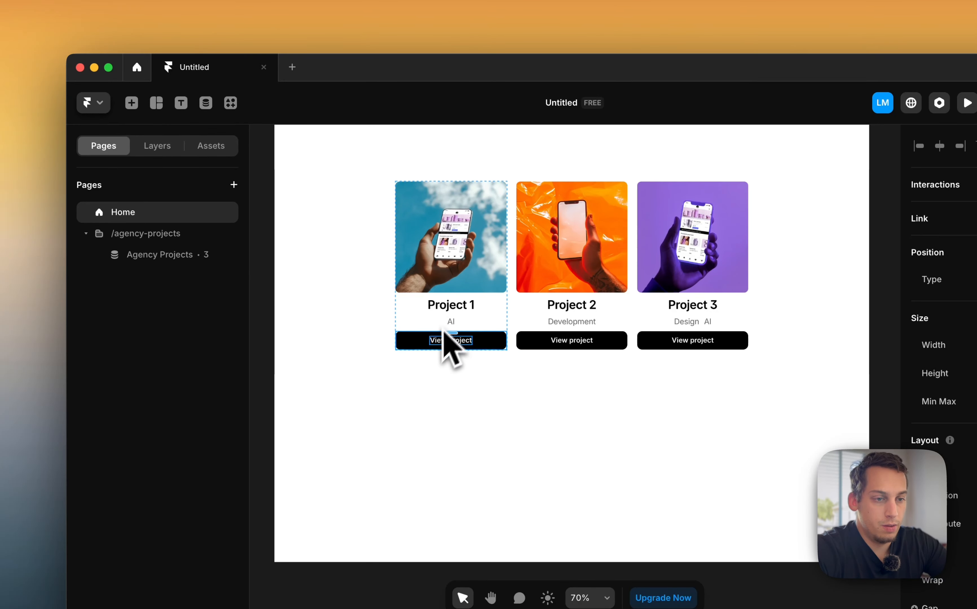
pyautogui.click(165, 145)
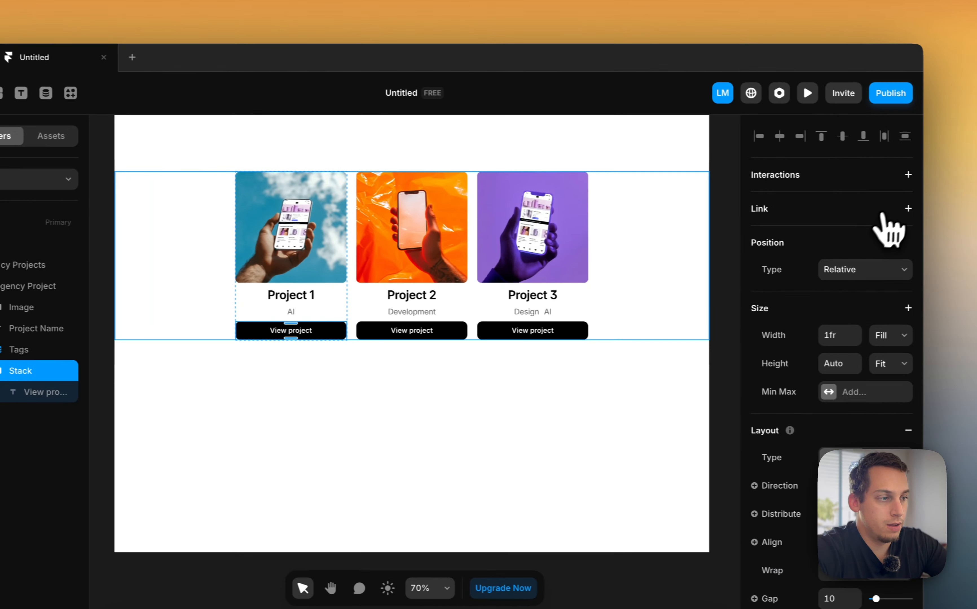
pyautogui.click(896, 208)
pyautogui.click(862, 238)
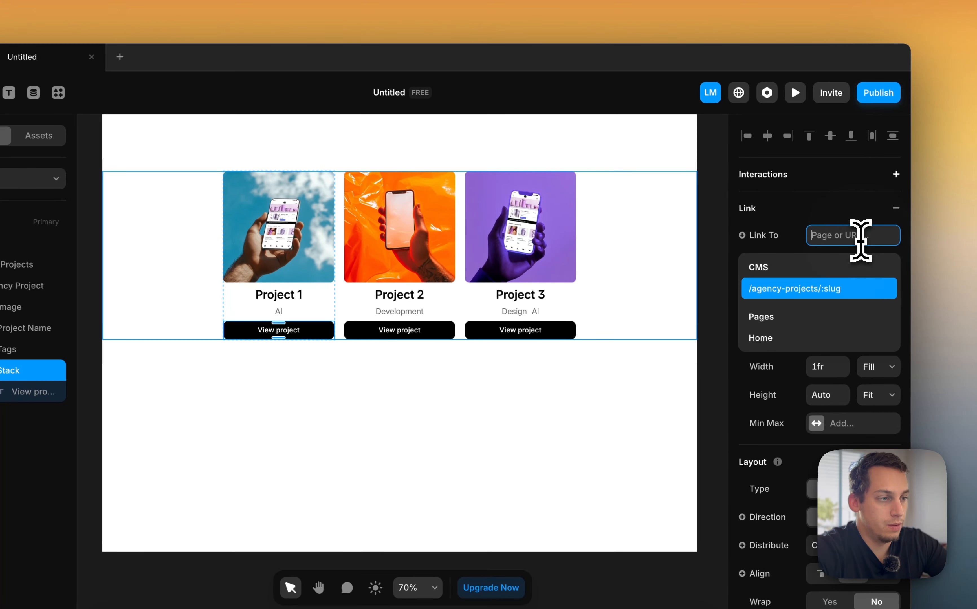
pyautogui.click(812, 294)
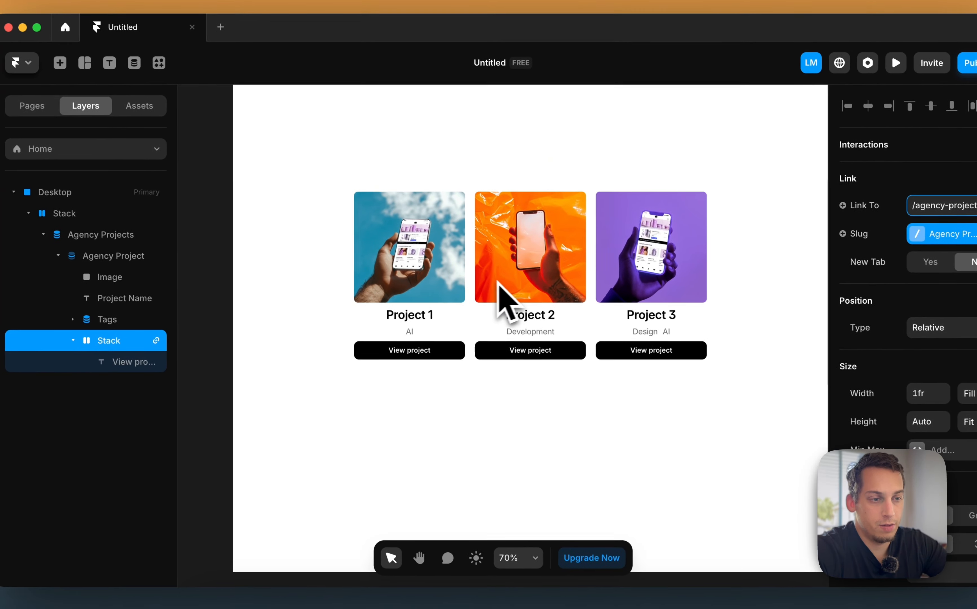
pyautogui.click(254, 281)
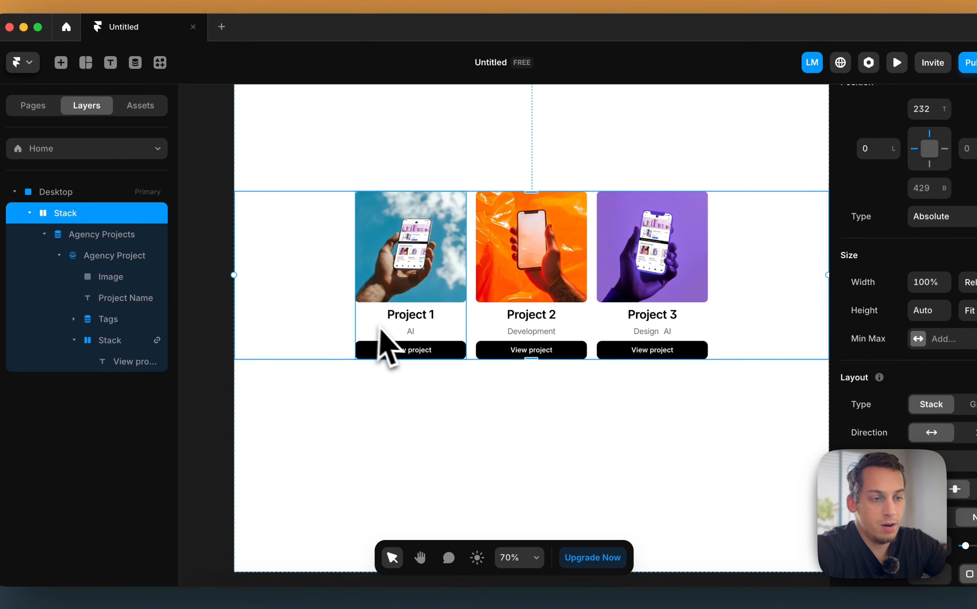
# Preview the site and open the Project 1 and Project 2 detail pages through their View project buttons
pyautogui.scroll(4, 646, 290)
pyautogui.scroll(-3, 273, 248)
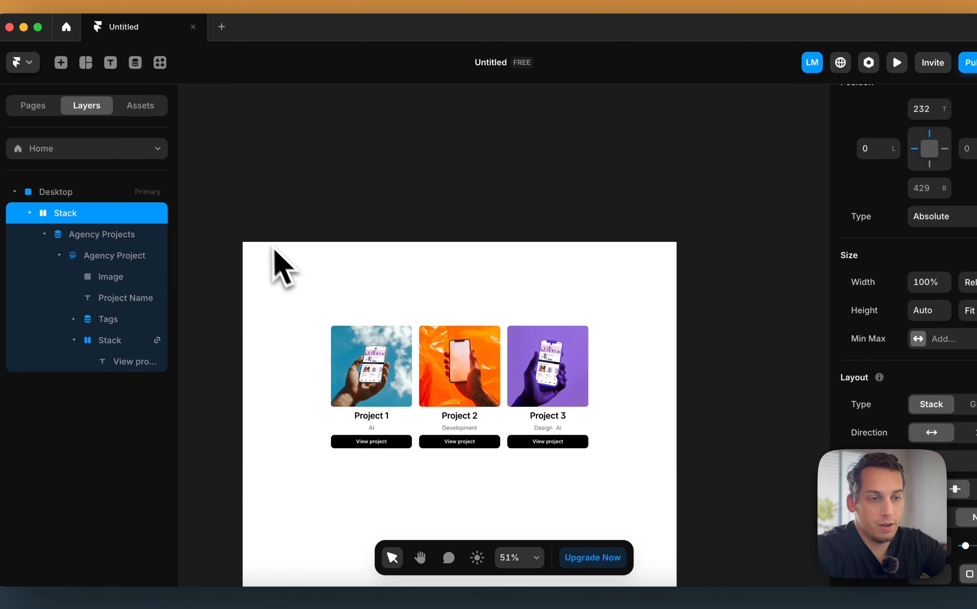
pyautogui.click(252, 223)
pyautogui.scroll(-2, 404, 374)
pyautogui.click(405, 400)
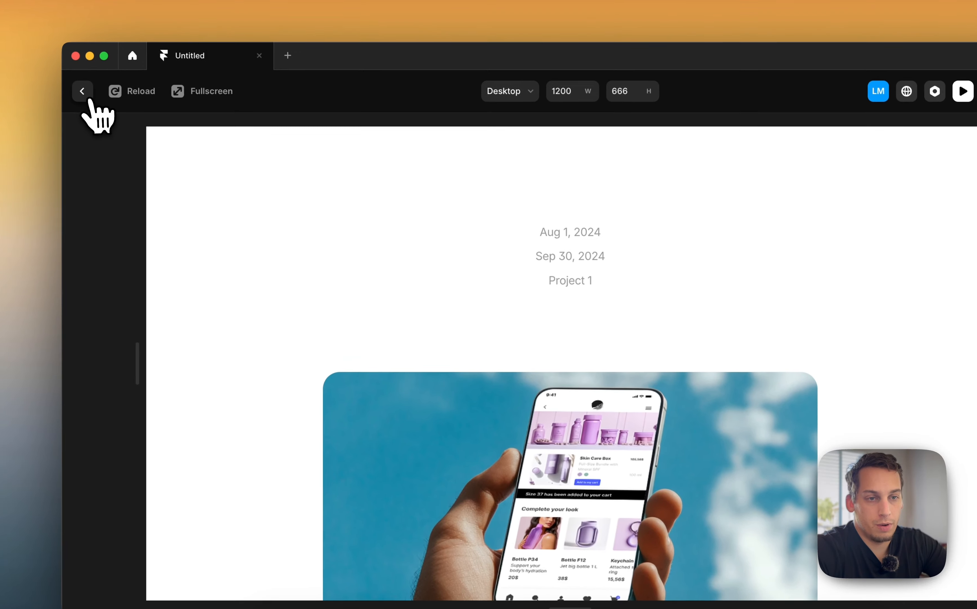
pyautogui.click(44, 74)
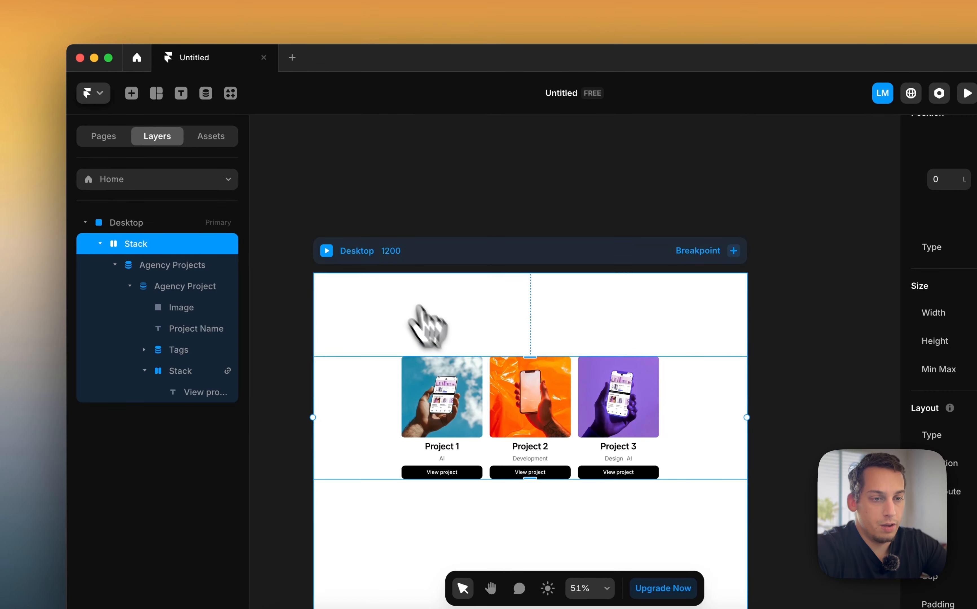
pyautogui.click(326, 250)
pyautogui.click(507, 519)
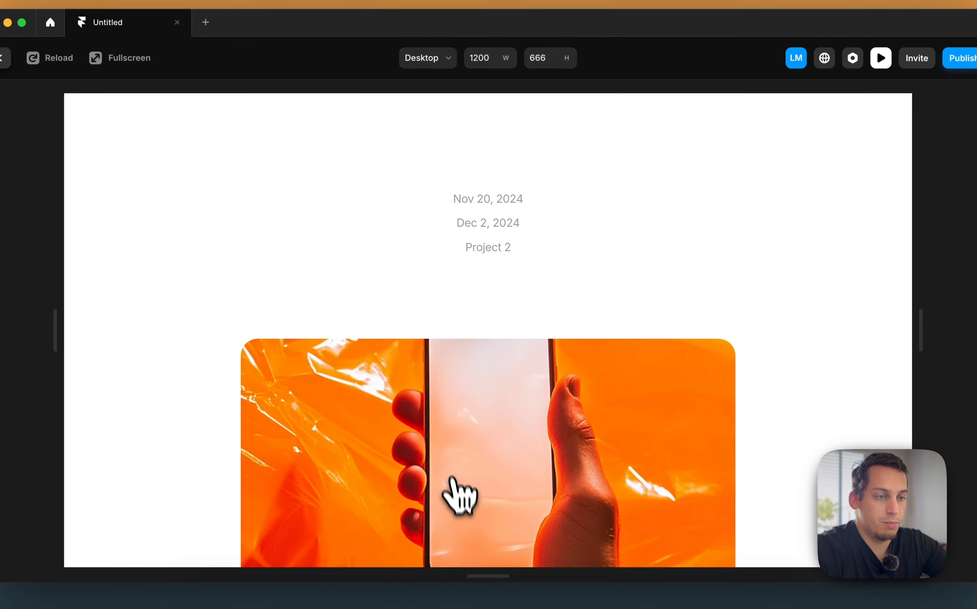
pyautogui.scroll(-5, 448, 443)
pyautogui.scroll(5, 454, 459)
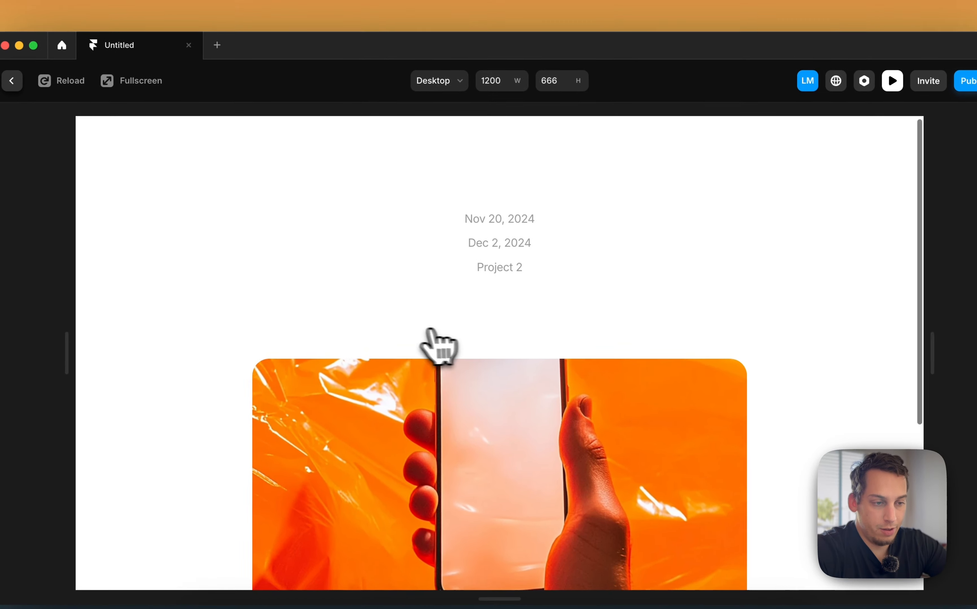
pyautogui.scroll(-3, 427, 320)
pyautogui.click(13, 84)
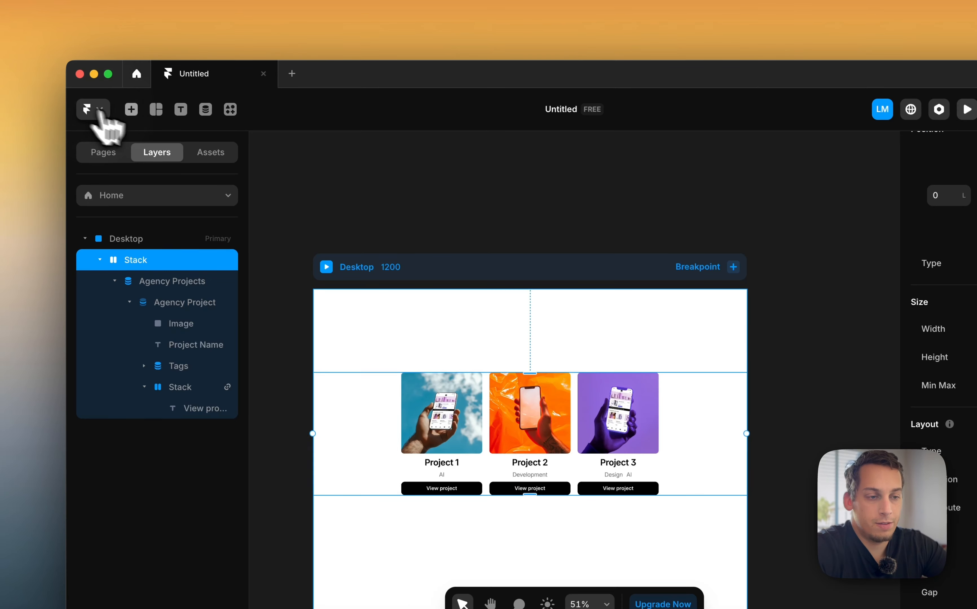
# Duplicate the View project button stack out of the card onto the empty canvas
pyautogui.click(309, 319)
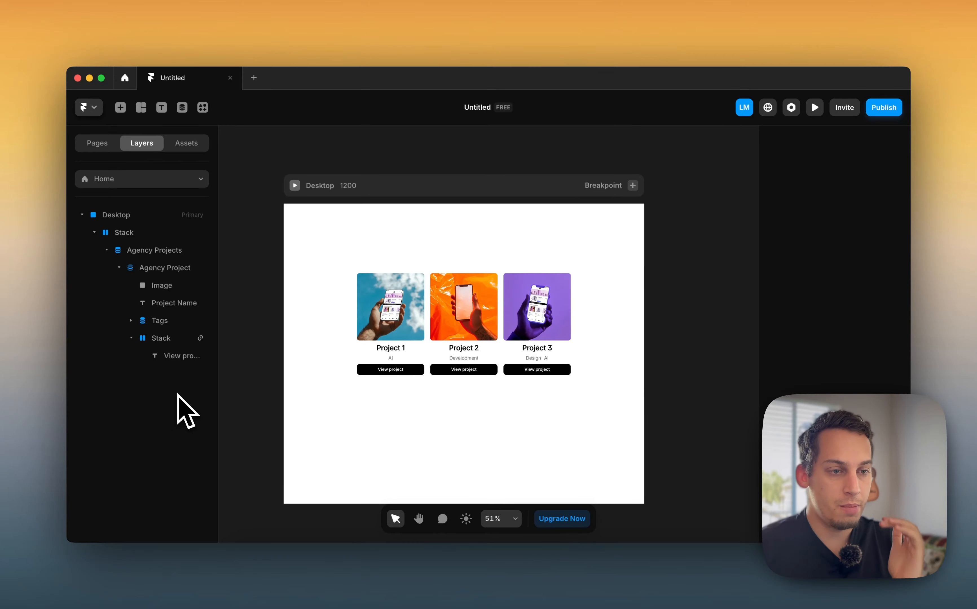
pyautogui.click(420, 372)
pyautogui.click(273, 312)
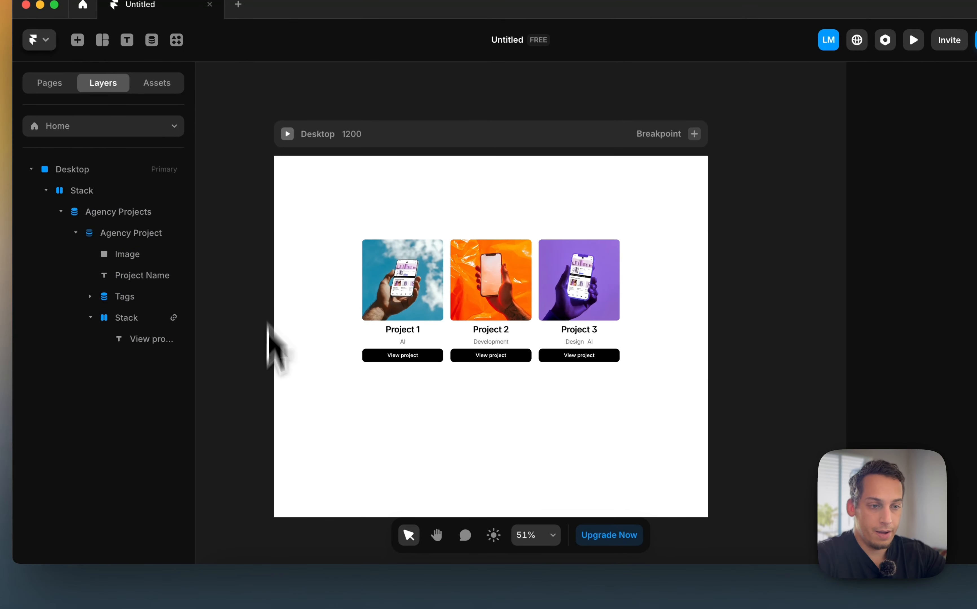
pyautogui.moveTo(420, 359); pyautogui.dragTo(342, 368)
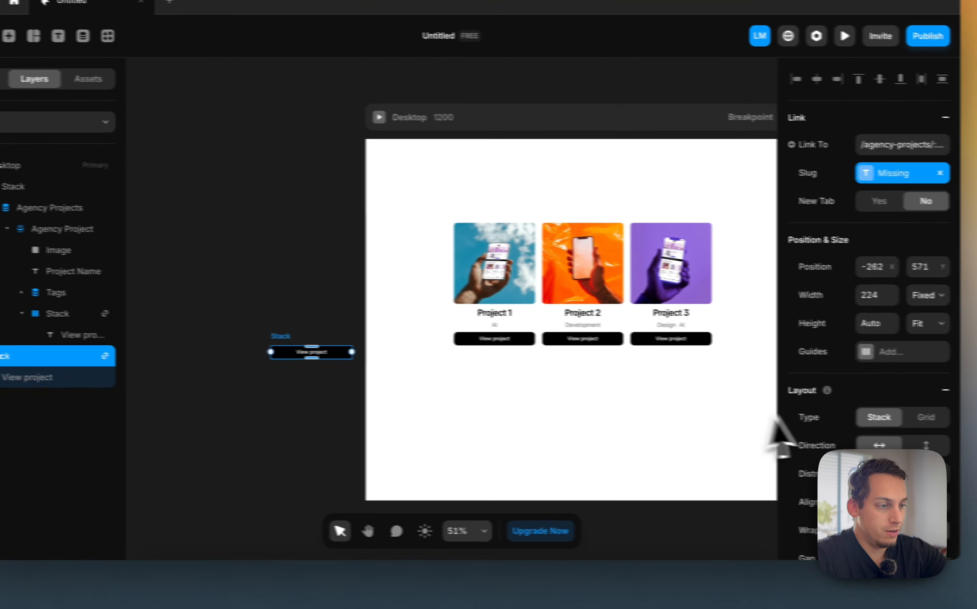
# Give the copied button a #EDEDED fill and black text
pyautogui.scroll(-5, 866, 434)
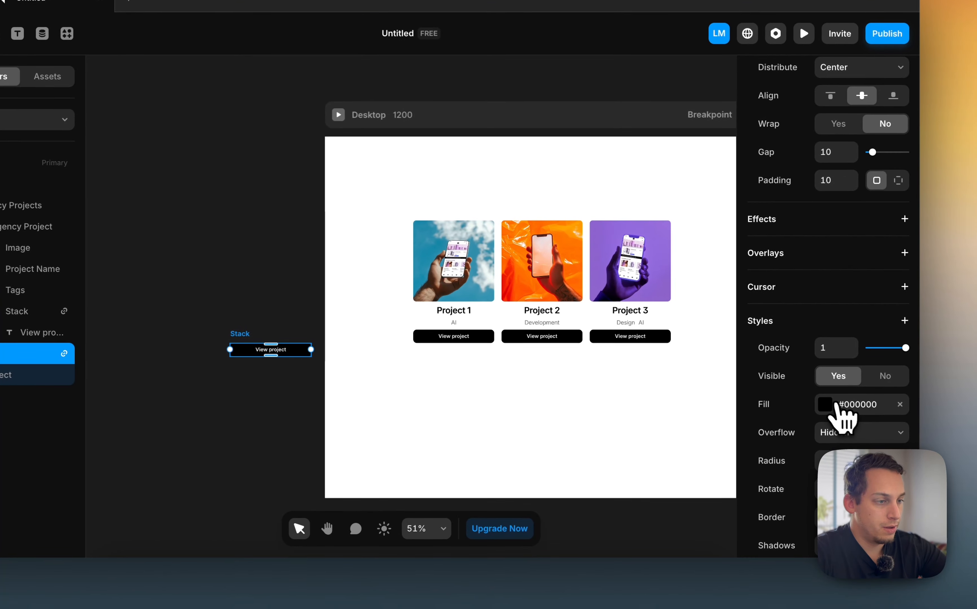
pyautogui.click(837, 404)
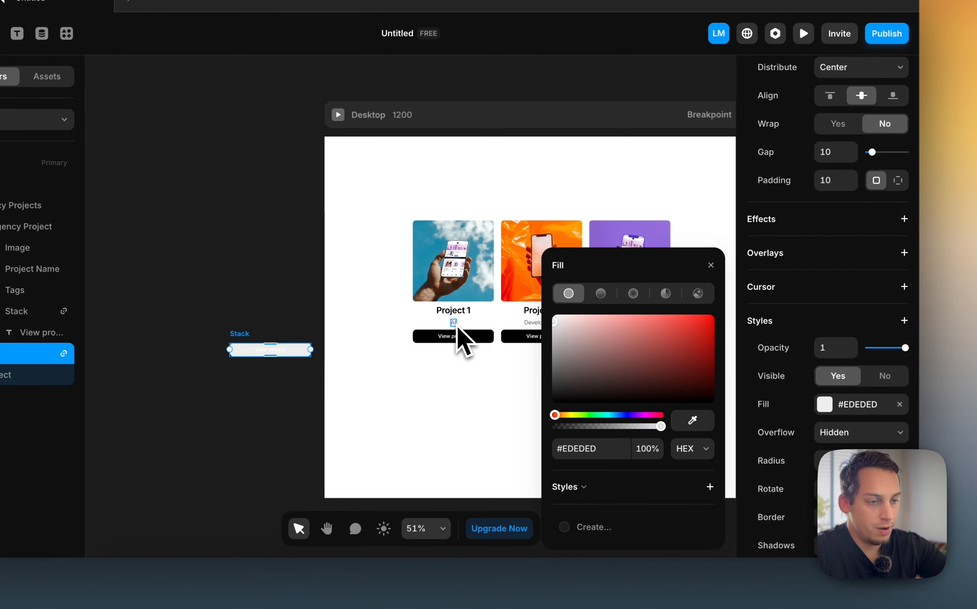
pyautogui.click(273, 350)
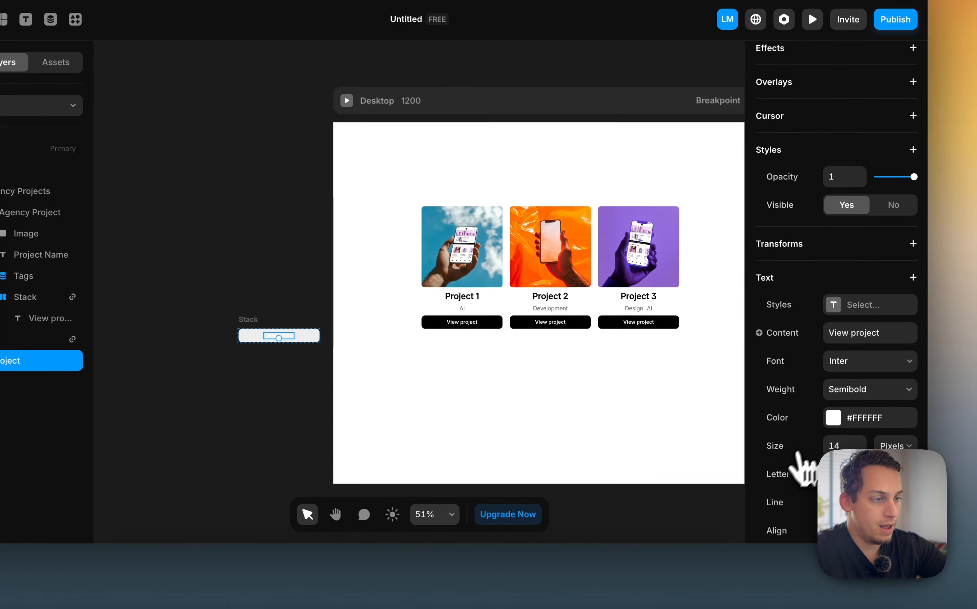
pyautogui.click(832, 419)
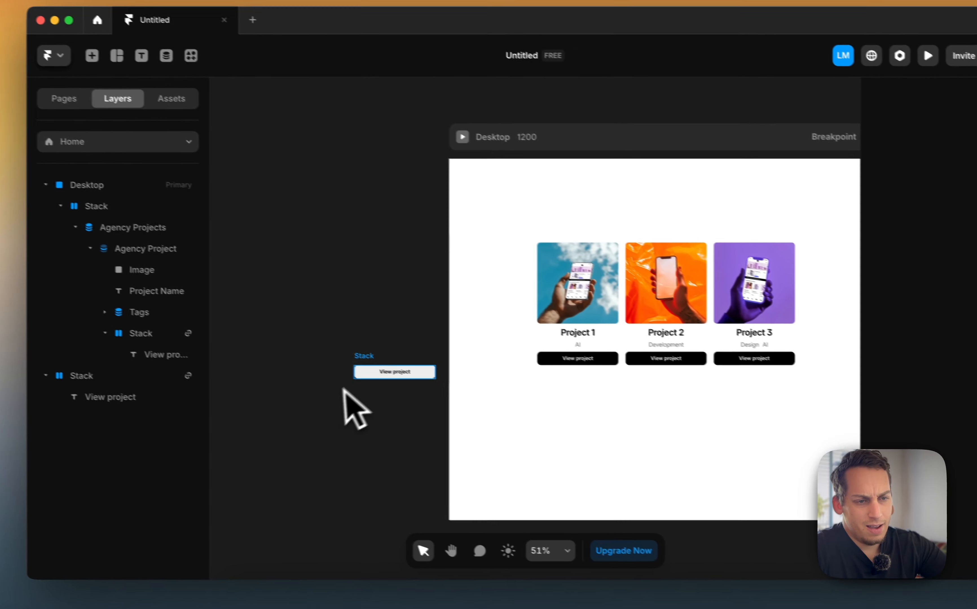
# Move the gray button stack into the Desktop frame above the project cards
pyautogui.moveTo(247, 333); pyautogui.dragTo(418, 184)
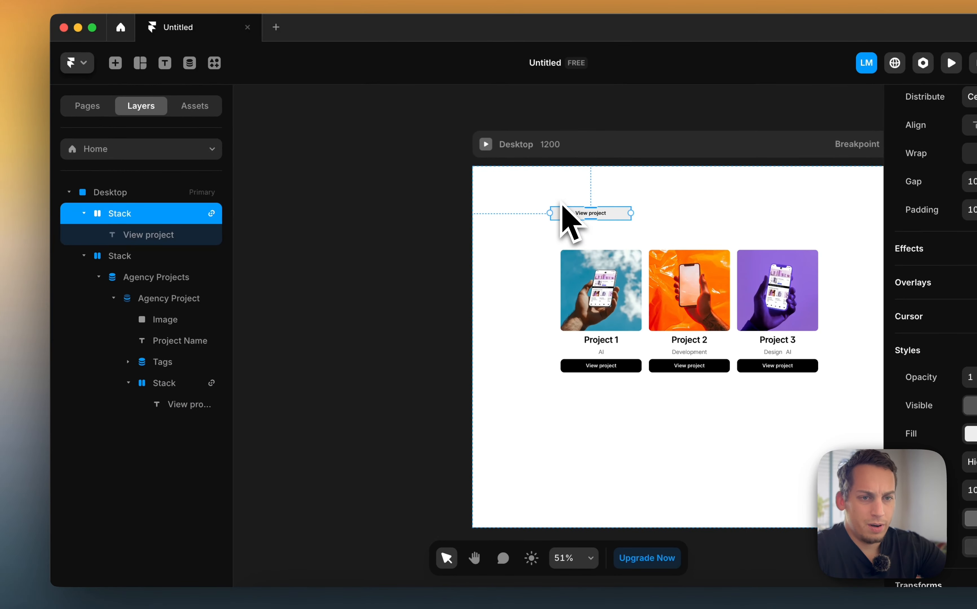
pyautogui.click(84, 213)
pyautogui.click(83, 234)
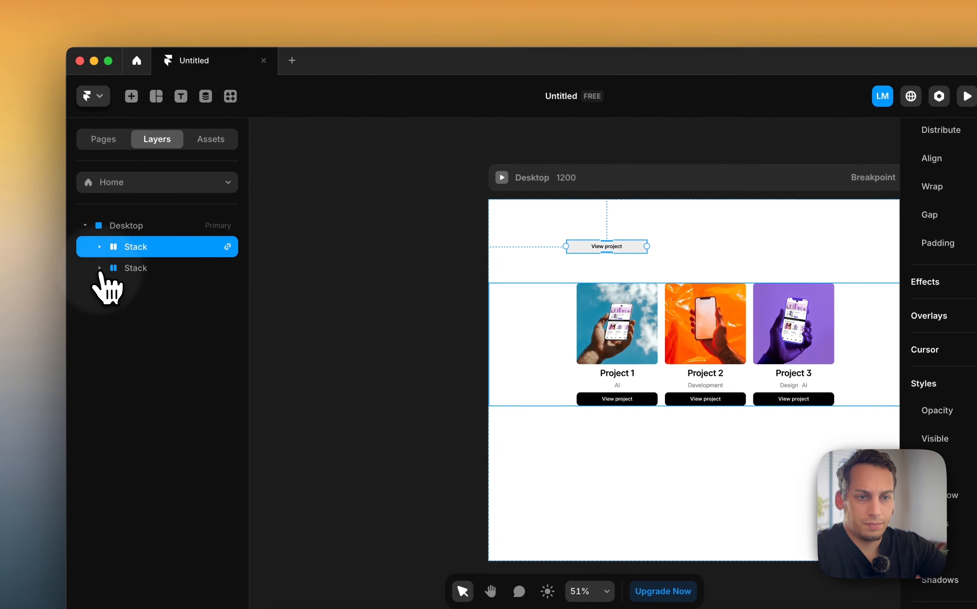
# Set the Desktop frame's height to Fit Content
pyautogui.click(136, 192)
pyautogui.click(880, 254)
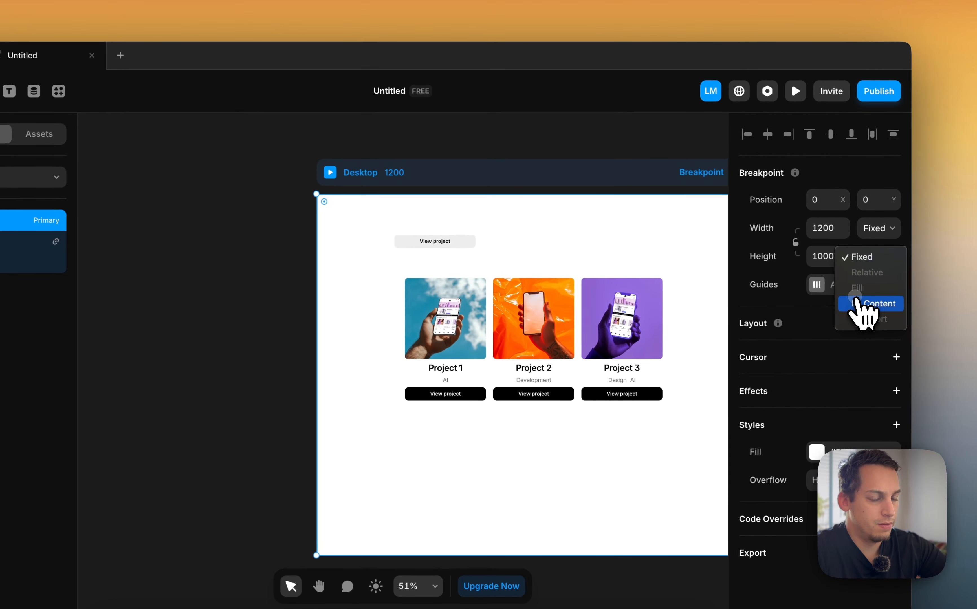
pyautogui.click(866, 304)
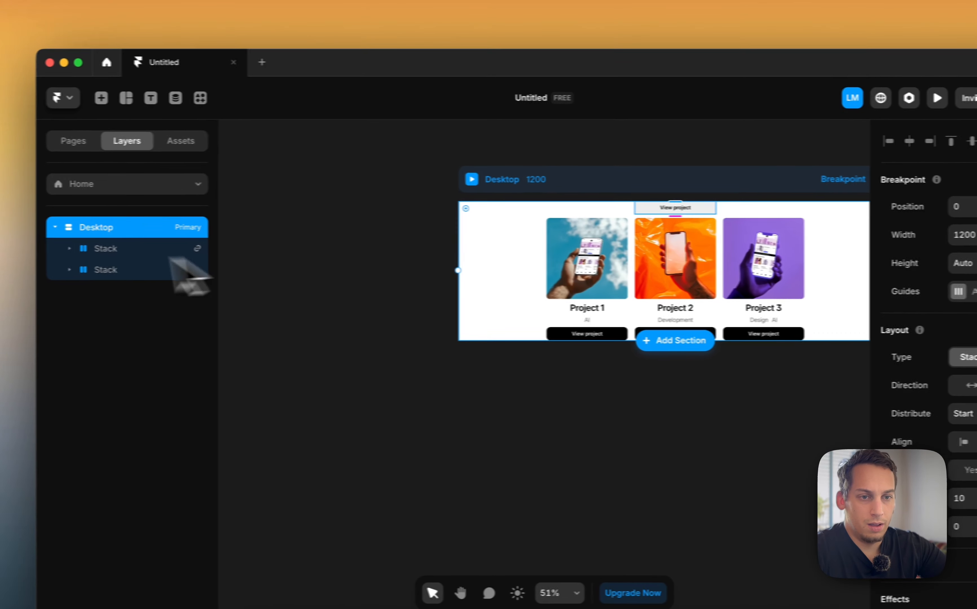
# Wrap the gray button stack and the projects stack together in a new stack
pyautogui.click(32, 242)
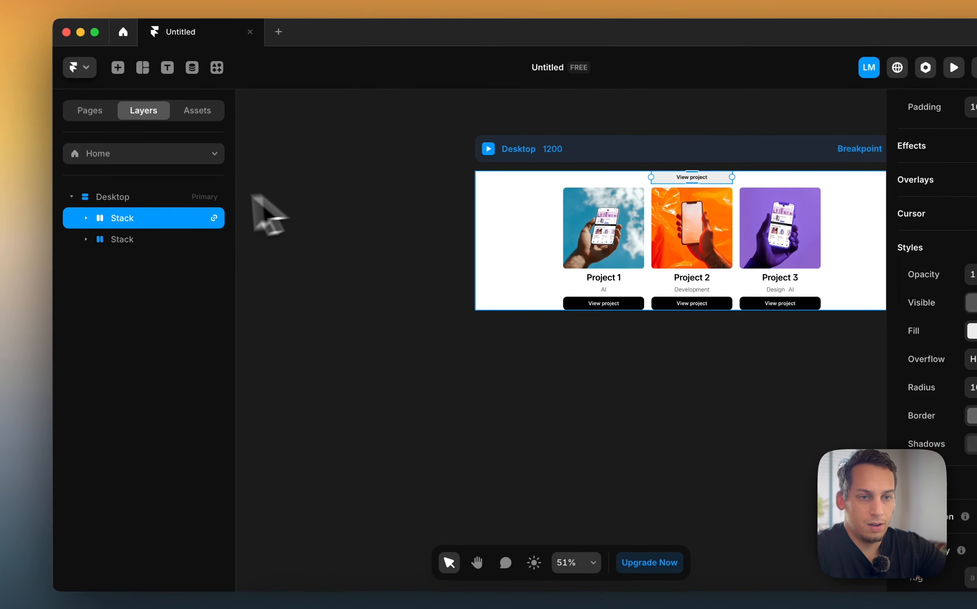
pyautogui.keyDown('shift'); pyautogui.click(165, 269); pyautogui.keyUp('shift')
pyautogui.rightClick(165, 269)
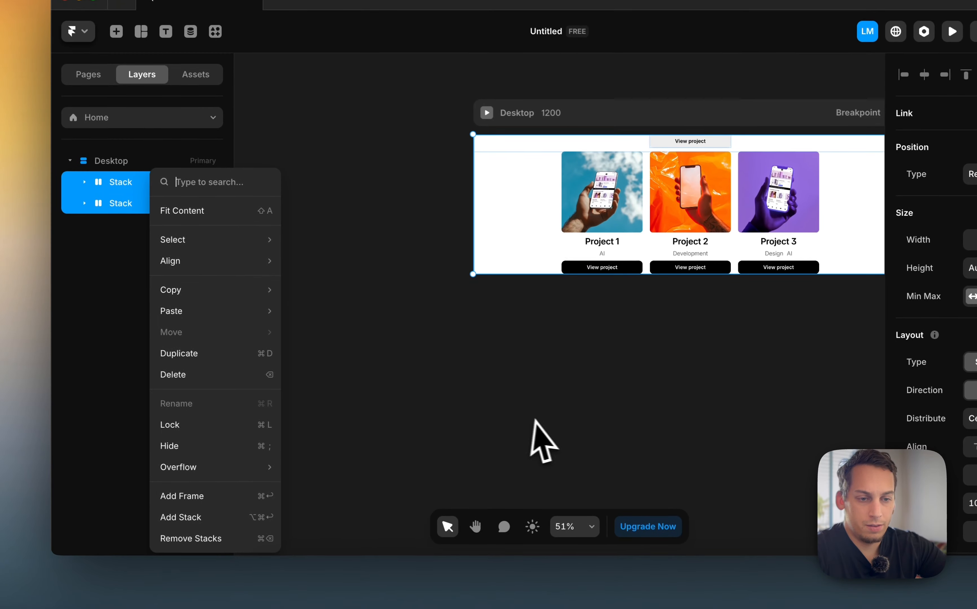
pyautogui.click(266, 550)
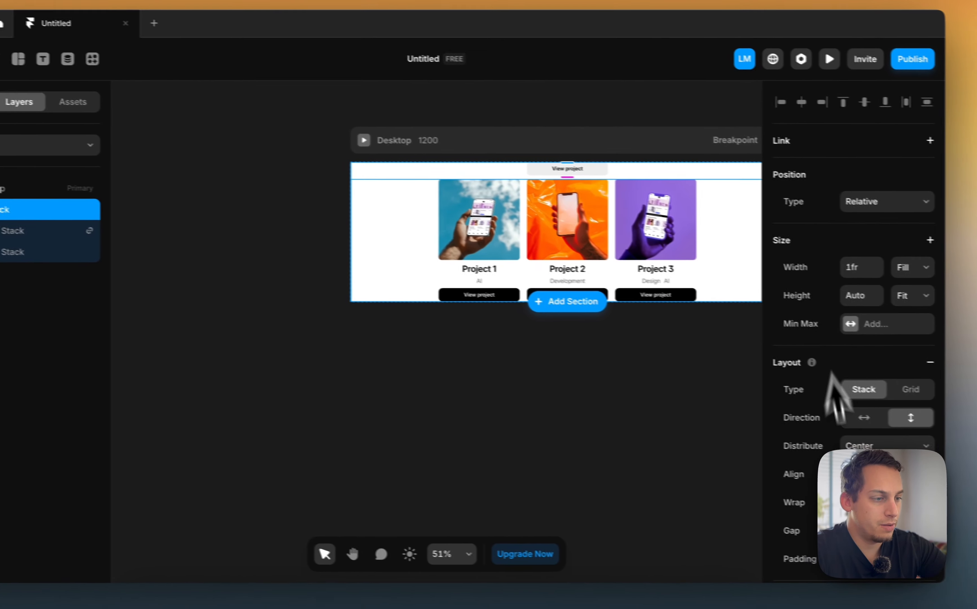
# Give the wrapper stack 120 padding and a gap of 20
pyautogui.click(891, 450)
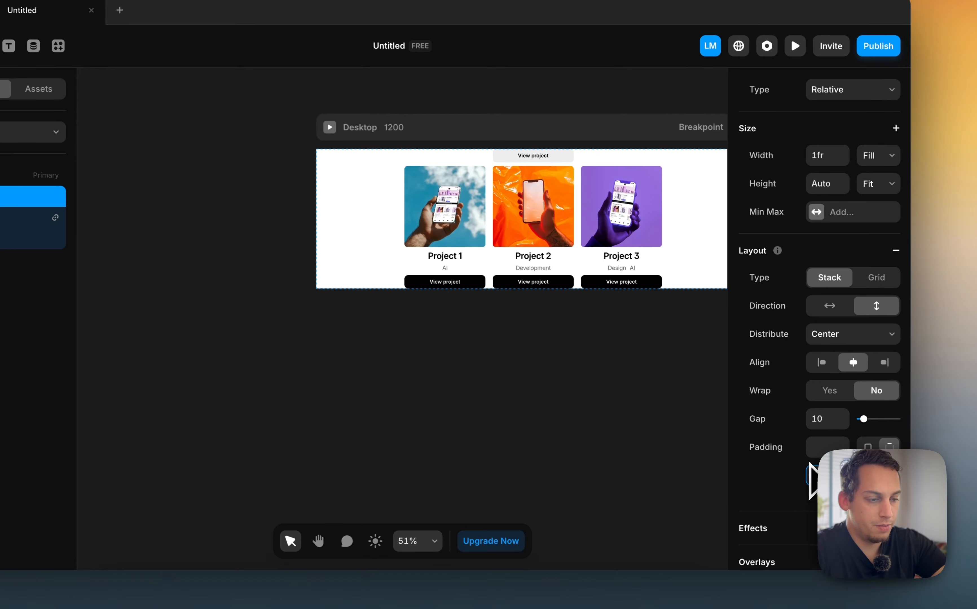
pyautogui.press('Return')
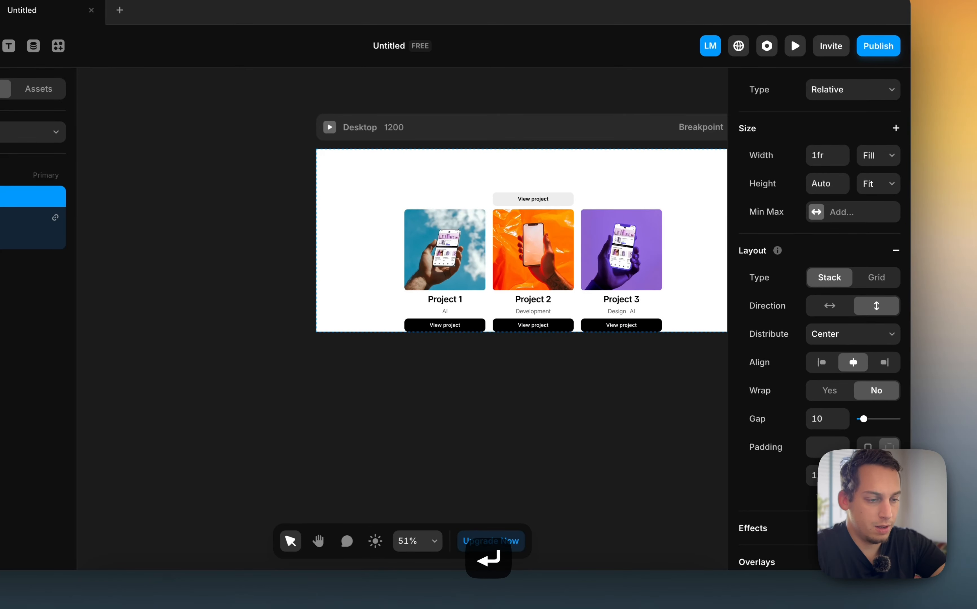
pyautogui.press('Return')
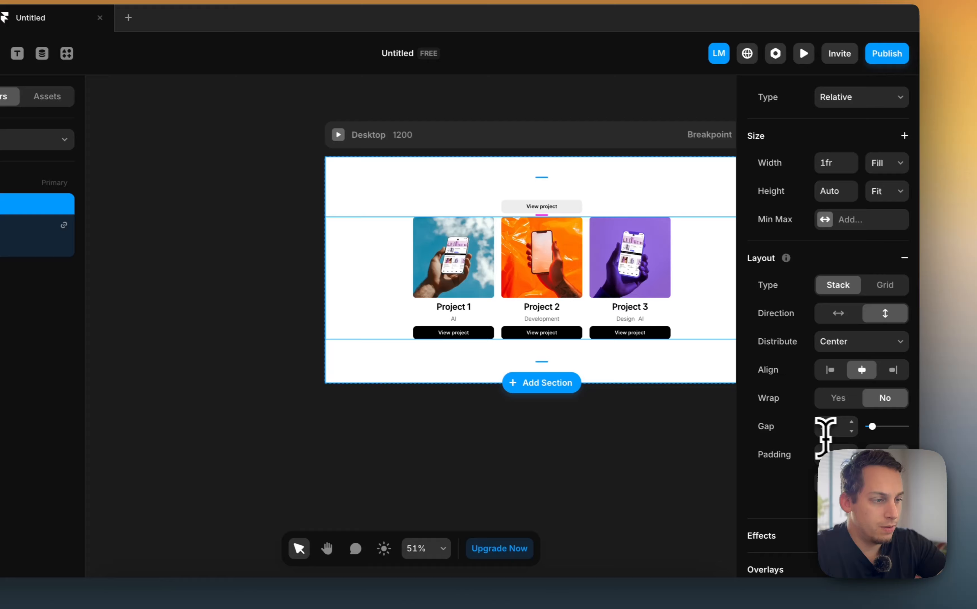
pyautogui.click(817, 421)
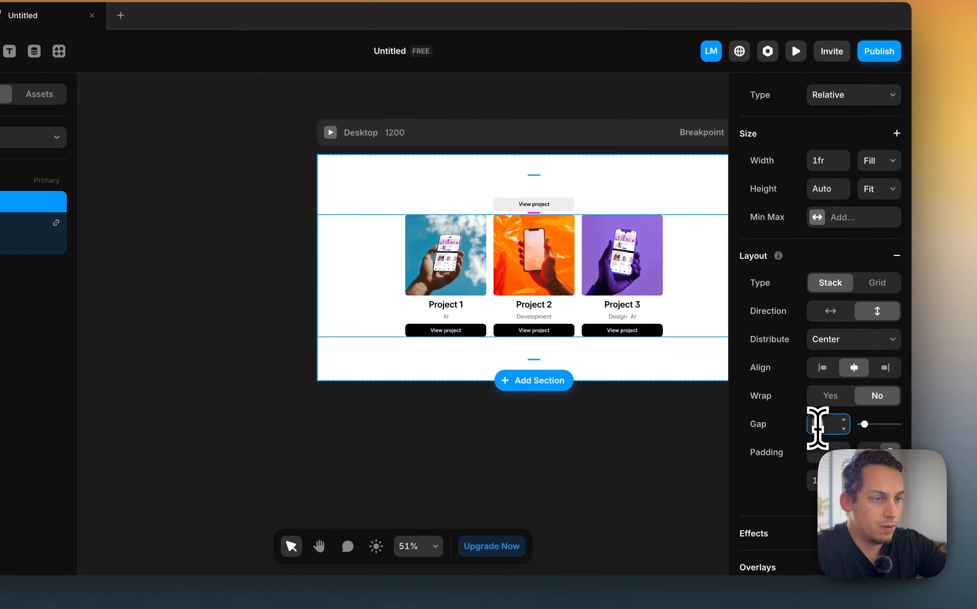
pyautogui.hotkey('shift', 'Up')
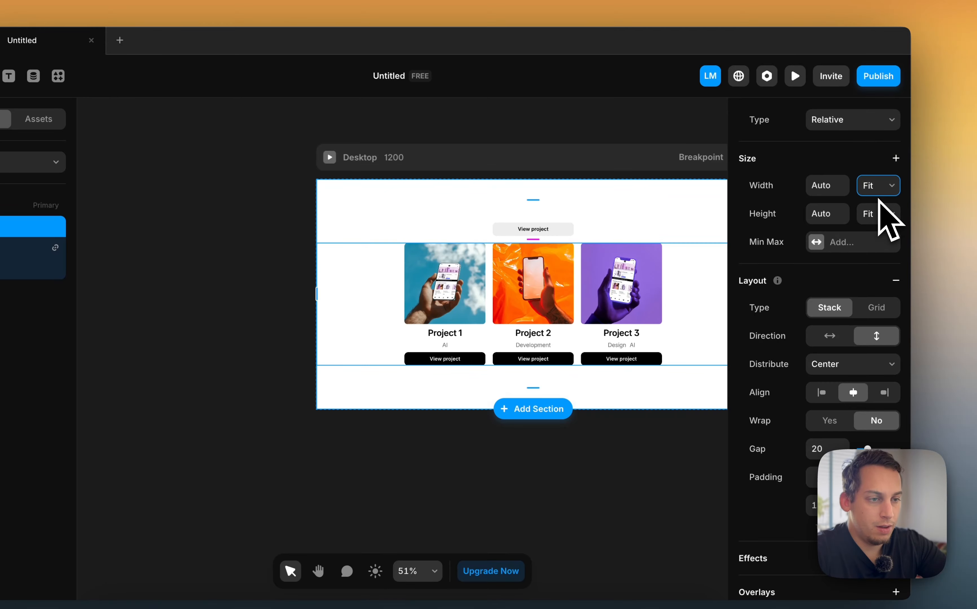
pyautogui.press('super+z')
# Align the wrapper stack's children to the left
pyautogui.click(142, 233)
pyautogui.click(12, 248)
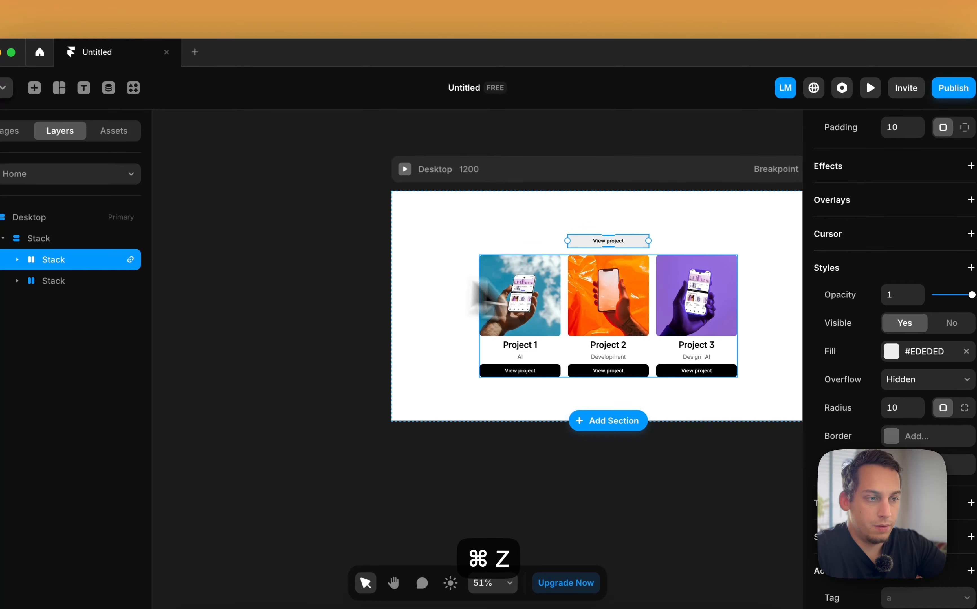
pyautogui.click(538, 254)
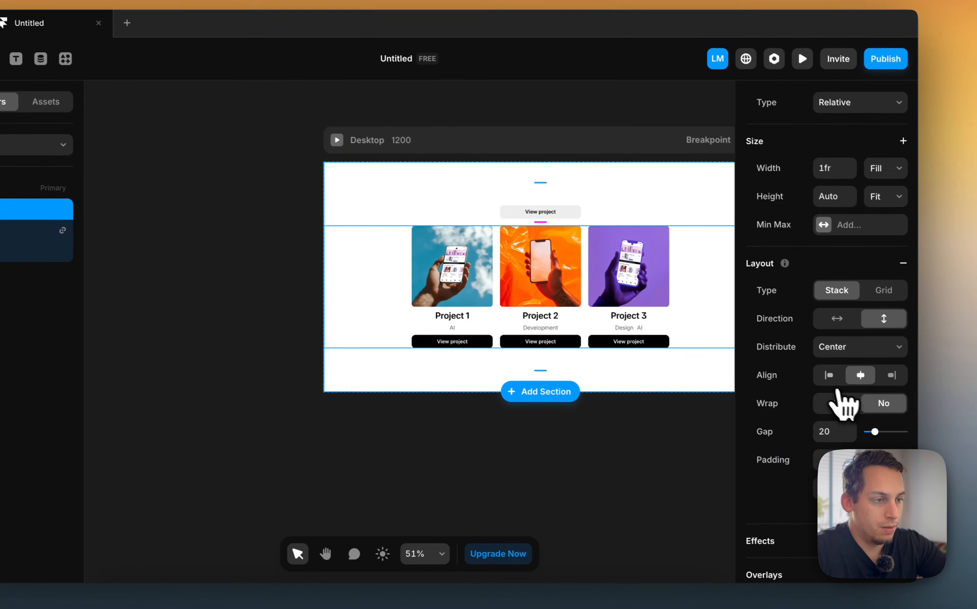
pyautogui.click(896, 405)
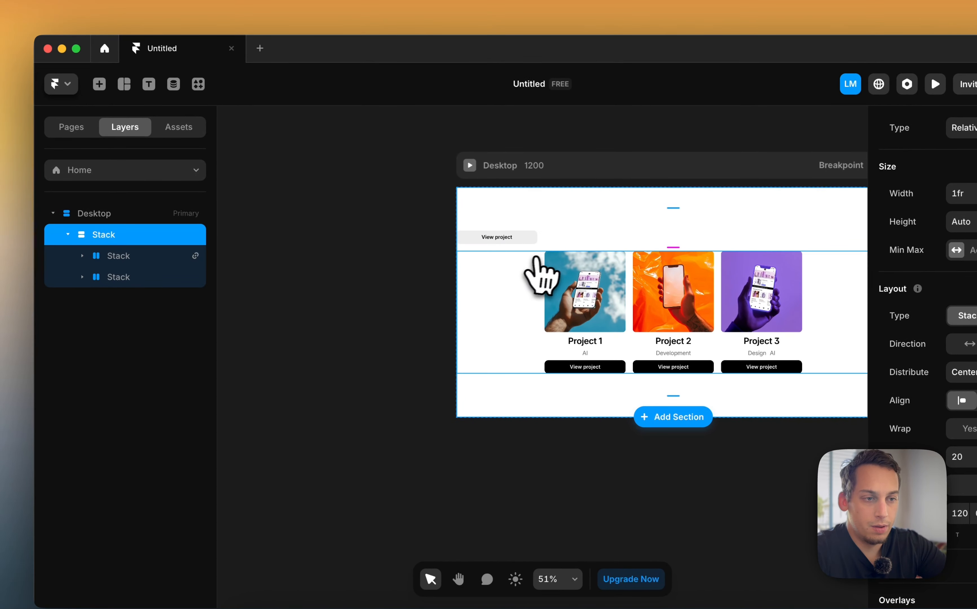
# Set the projects stack's distribution to Start
pyautogui.click(515, 306)
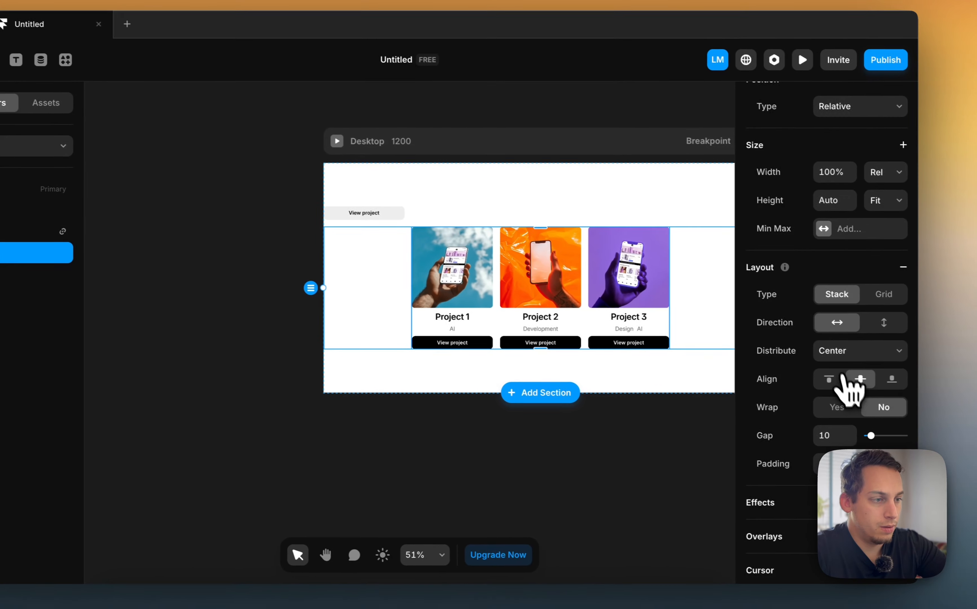
pyautogui.click(966, 372)
pyautogui.click(840, 338)
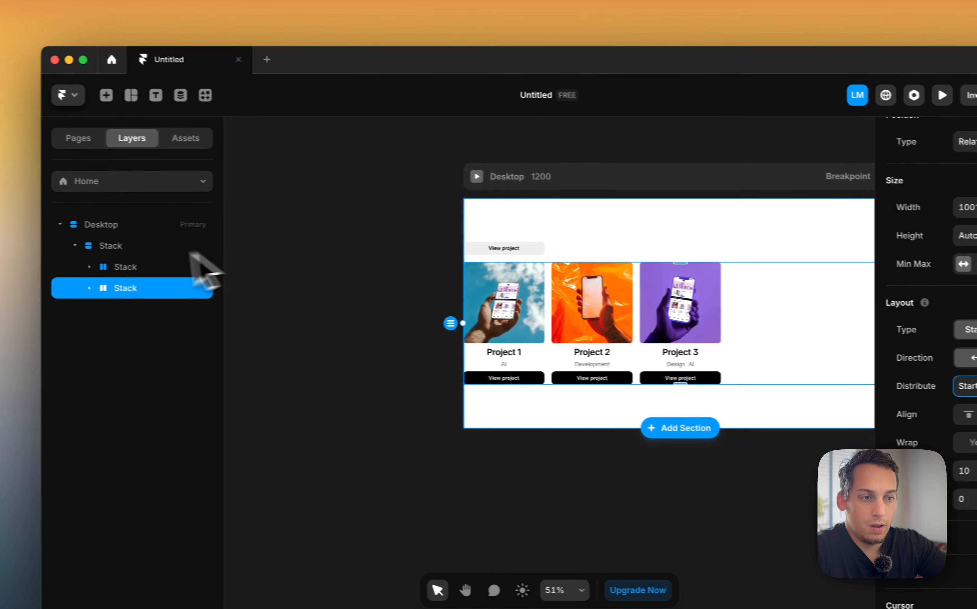
# Set the wrapper stack's individual paddings to 120 on every side
pyautogui.click(159, 245)
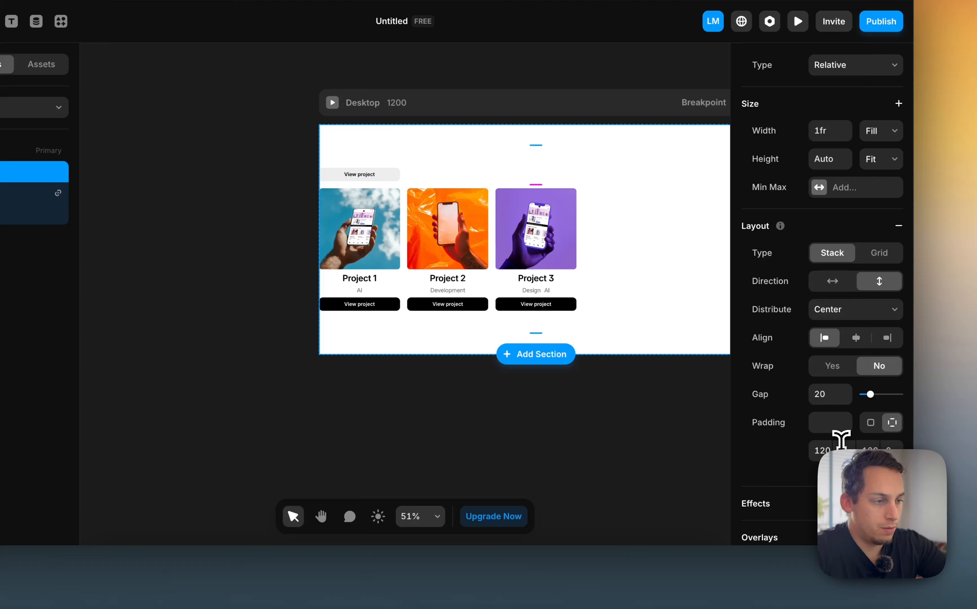
pyautogui.click(841, 447)
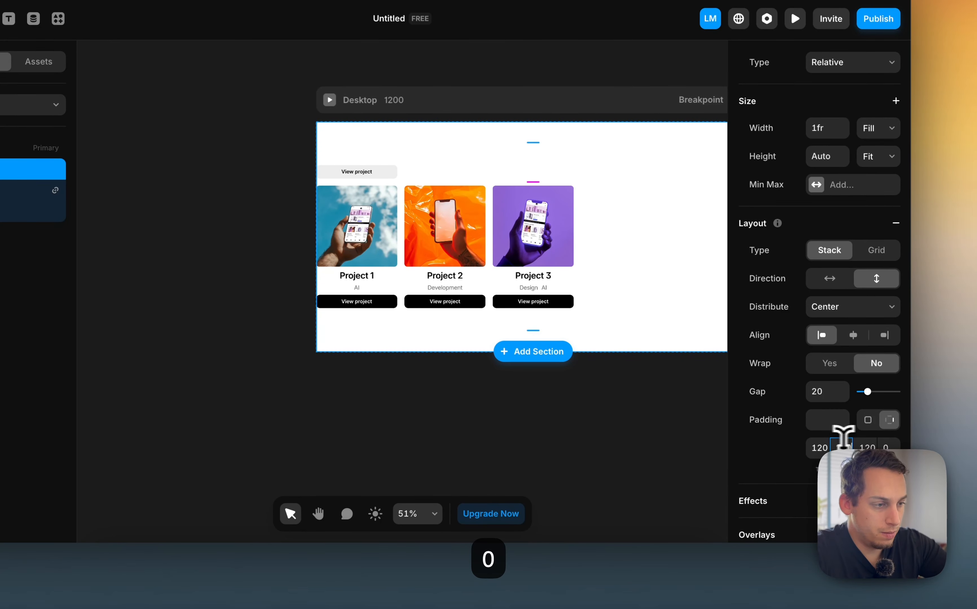
pyautogui.press('Return')
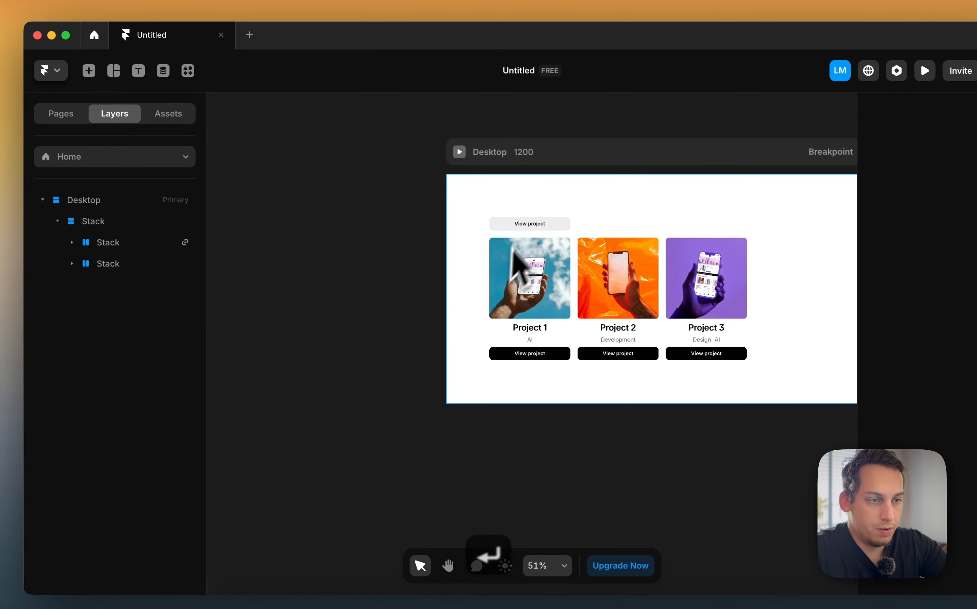
# Change the gray button's text to AI
pyautogui.click(403, 174)
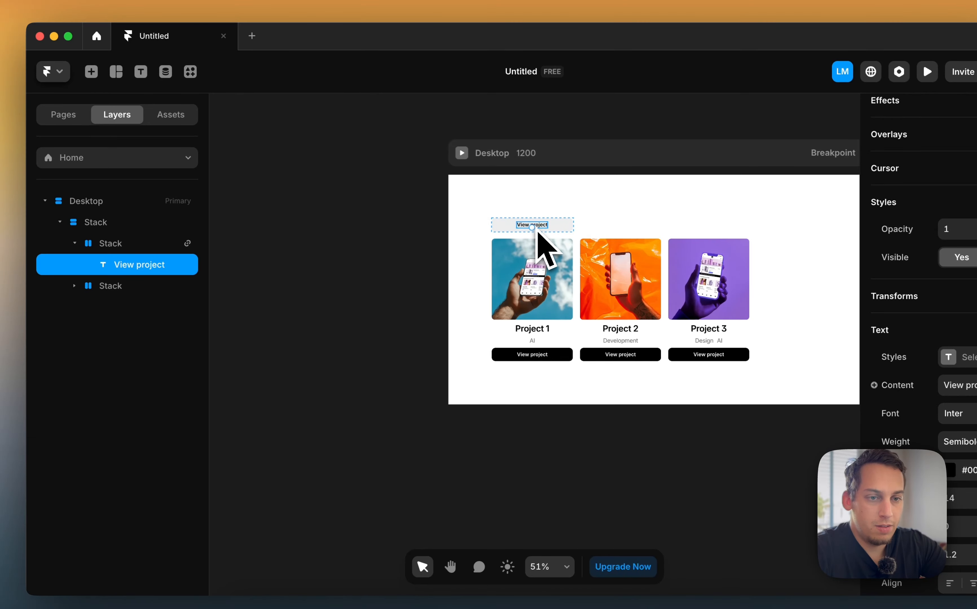
pyautogui.scroll(5, 538, 234)
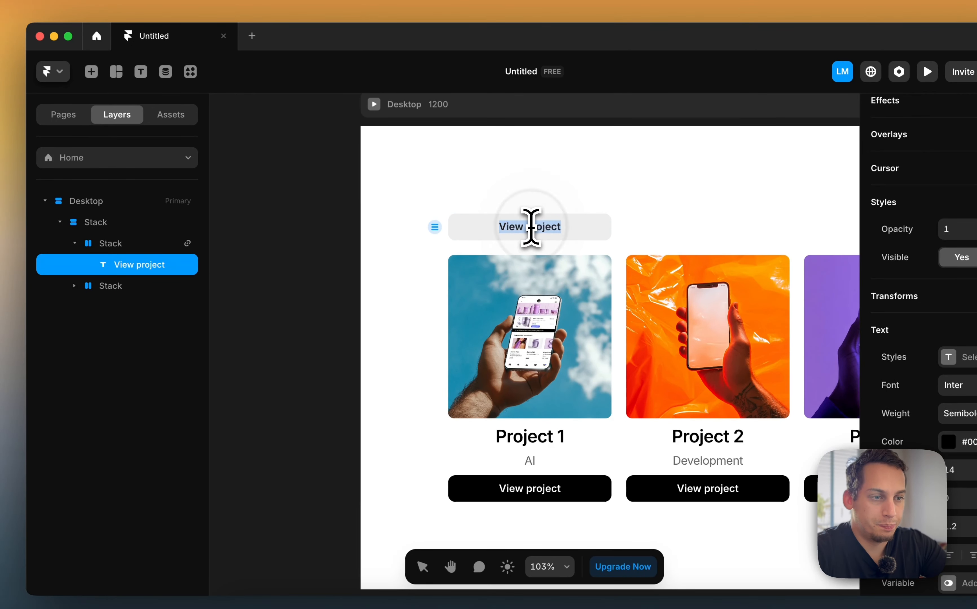
pyautogui.scroll(-3, 531, 227)
pyautogui.hscroll(3, 530, 227)
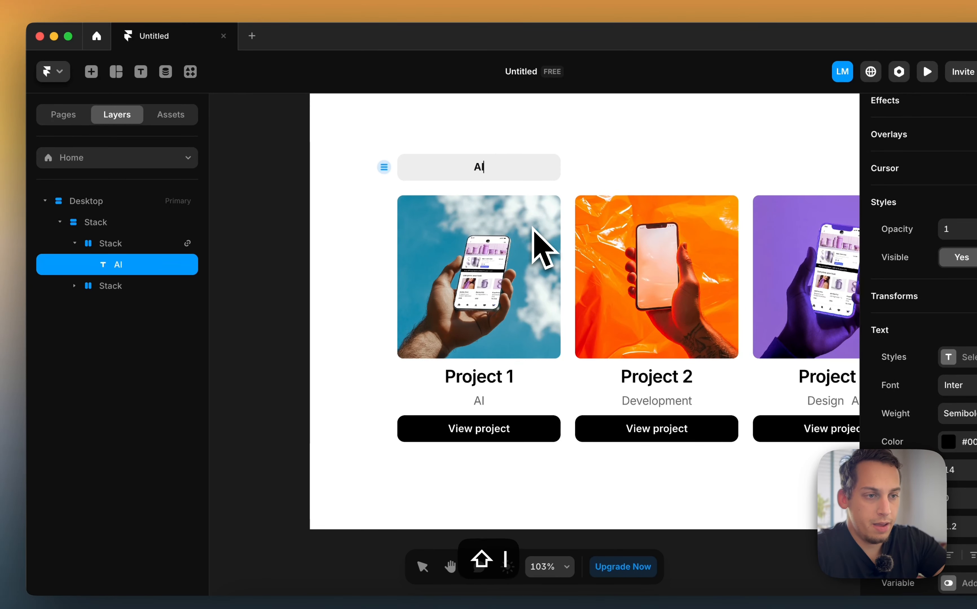
pyautogui.click(153, 244)
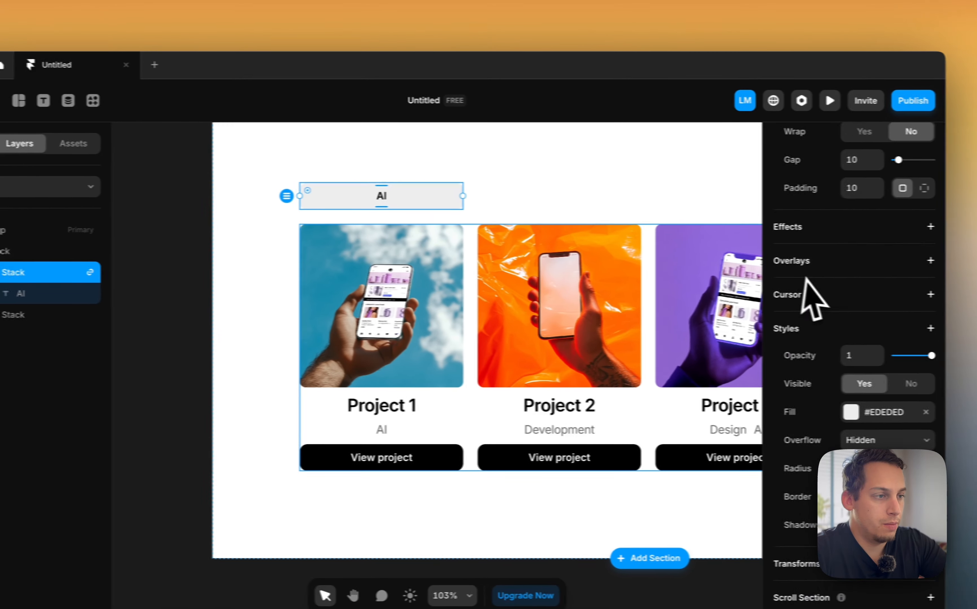
# Set the AI button's width to Fit Content
pyautogui.scroll(8, 865, 277)
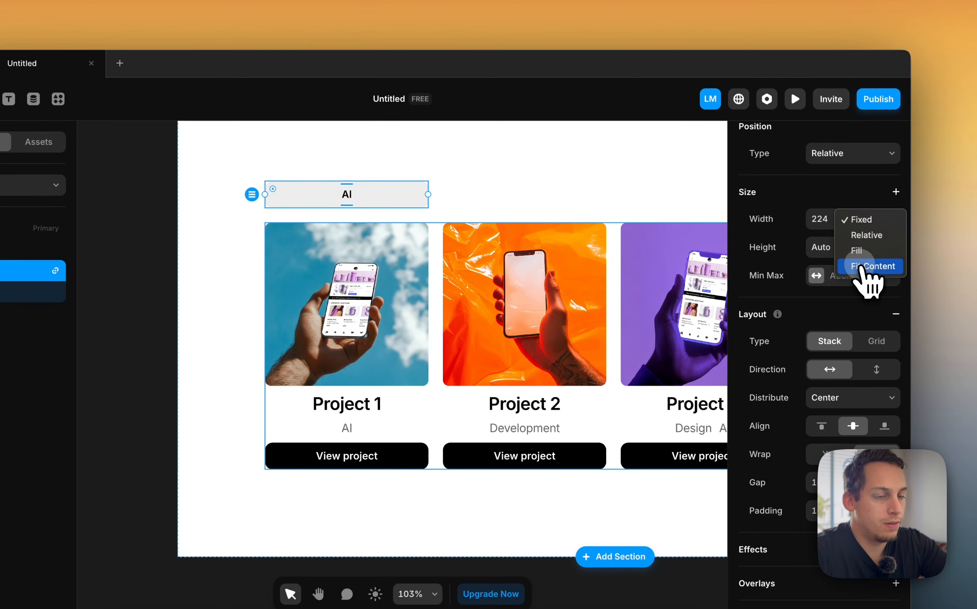
pyautogui.click(862, 267)
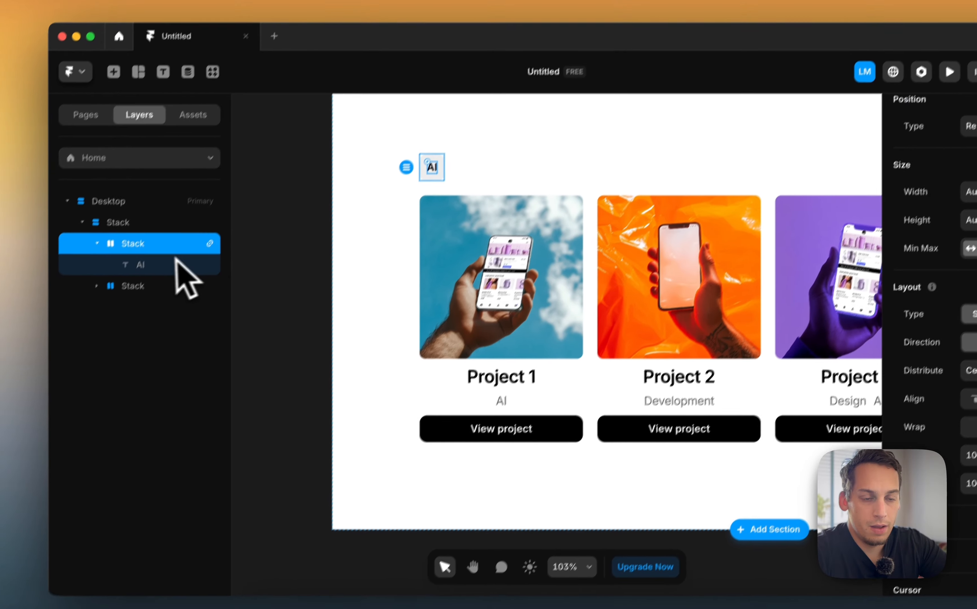
# Duplicate the AI button and change the copy's text to Development
pyautogui.press('super+d')
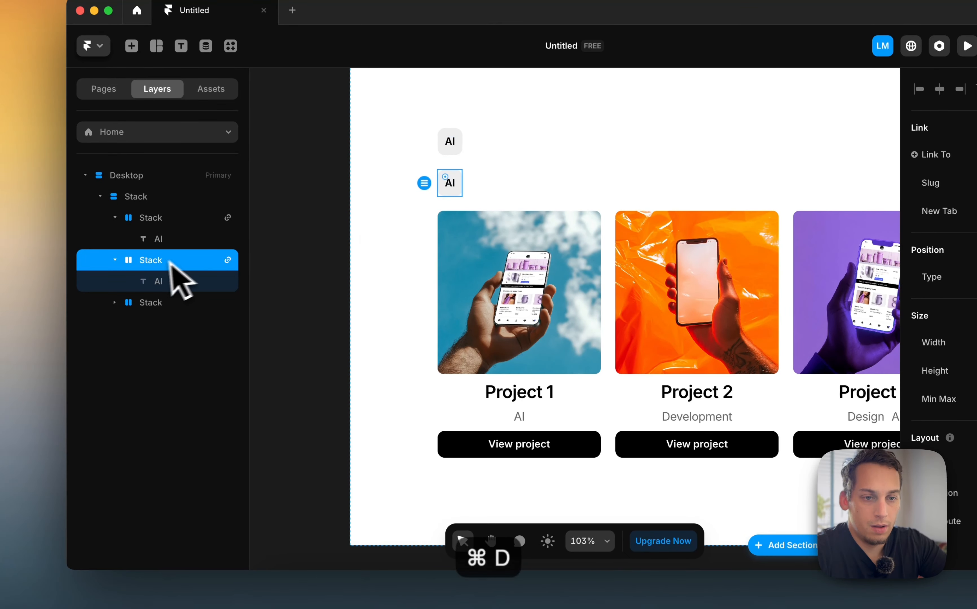
pyautogui.doubleClick(163, 278)
pyautogui.click(361, 204)
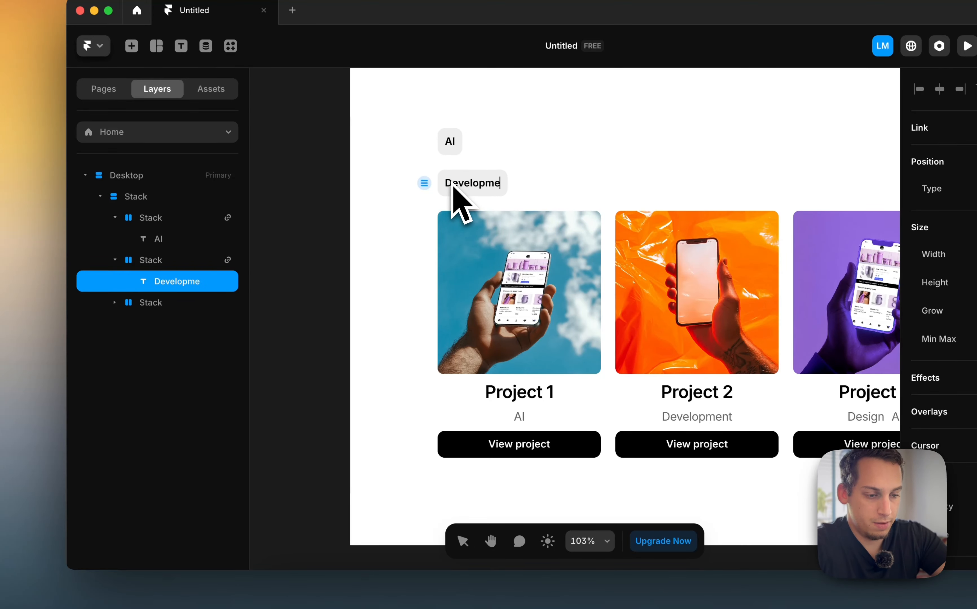
pyautogui.write('nt')
pyautogui.press('Return')
pyautogui.press('BackSpace')
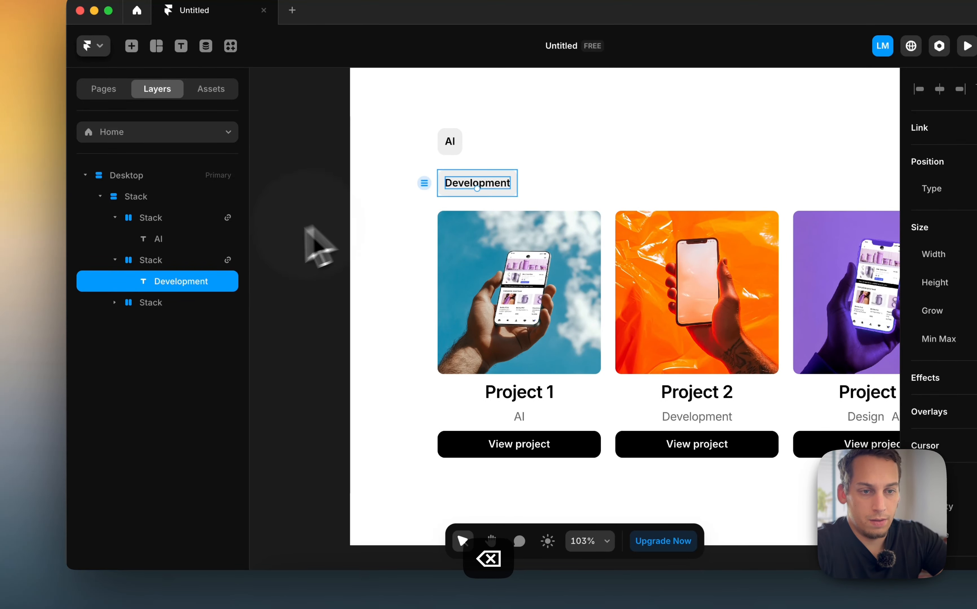
# Duplicate the Development button and change the copy's text to Design
pyautogui.click(173, 262)
pyautogui.press('cmd+d')
pyautogui.click(341, 300)
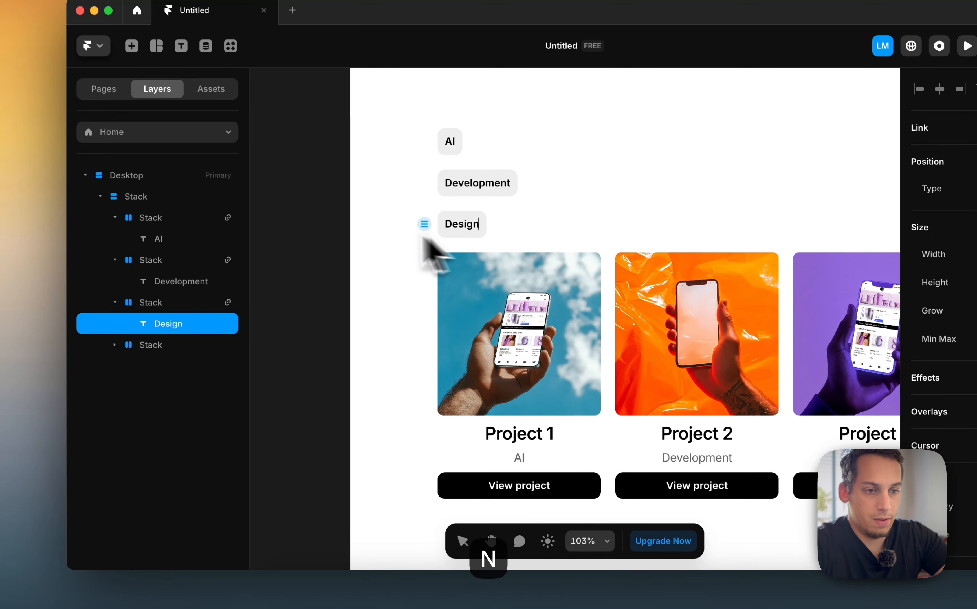
pyautogui.click(292, 218)
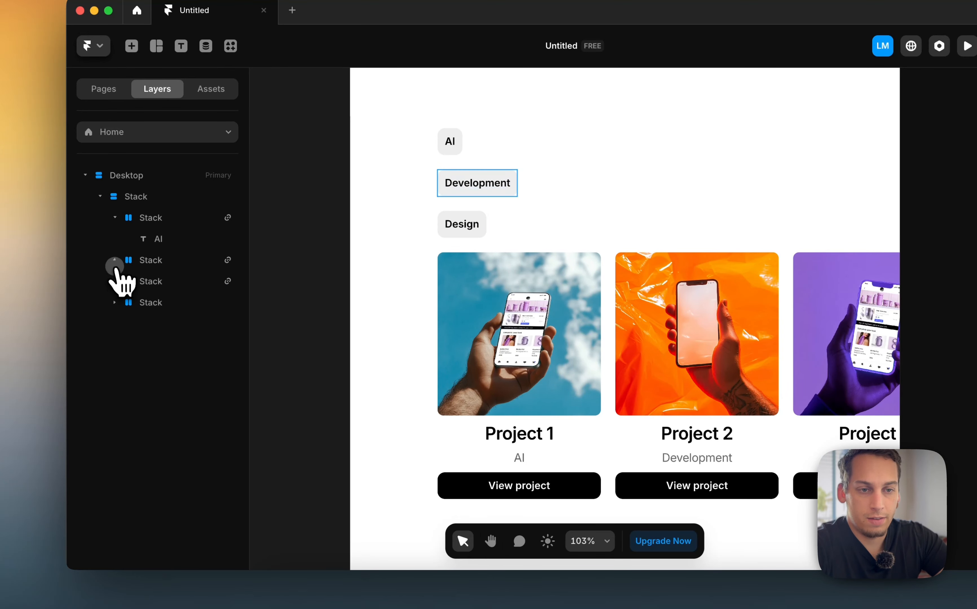
# Wrap the three tag buttons in a new stack set to horizontal direction with Start distribution
pyautogui.keyDown('shift'); pyautogui.click(148, 260); pyautogui.keyUp('shift')
pyautogui.rightClick(147, 262)
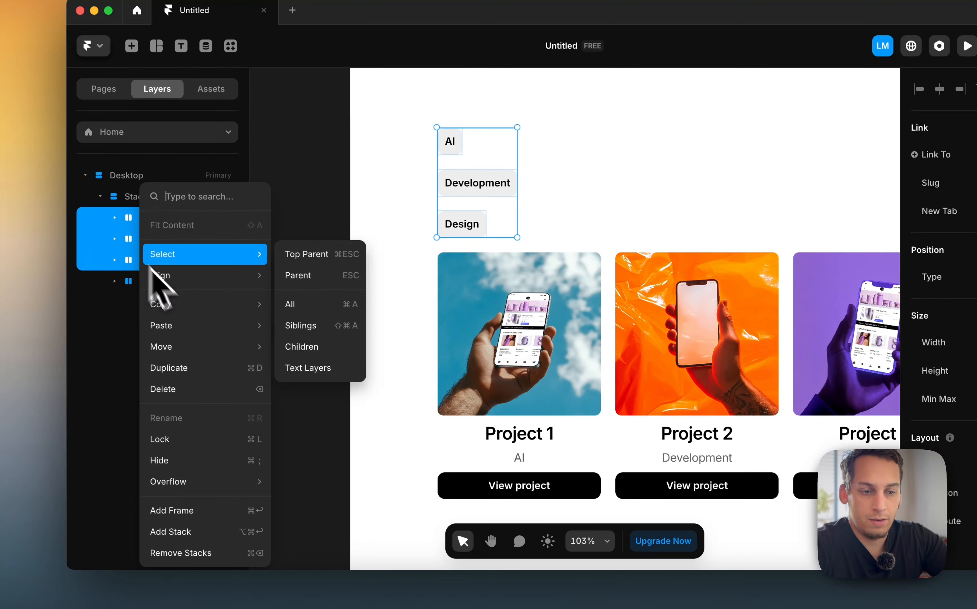
pyautogui.click(179, 529)
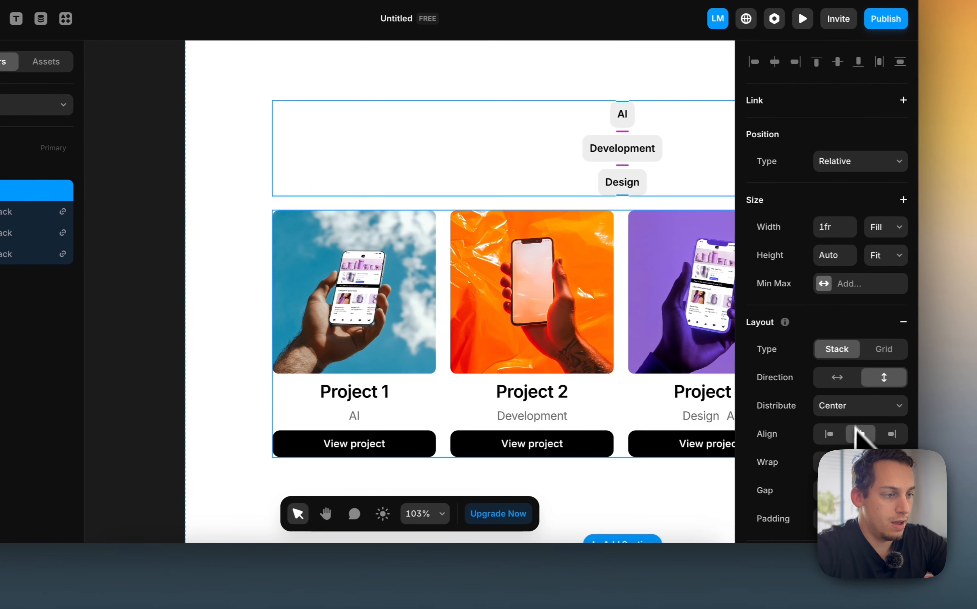
pyautogui.click(835, 379)
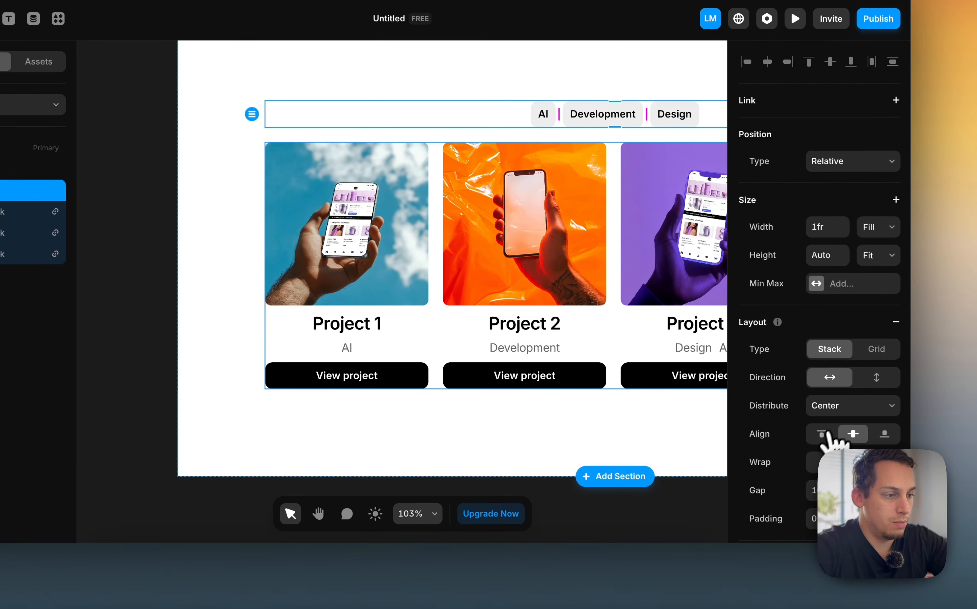
pyautogui.click(826, 390)
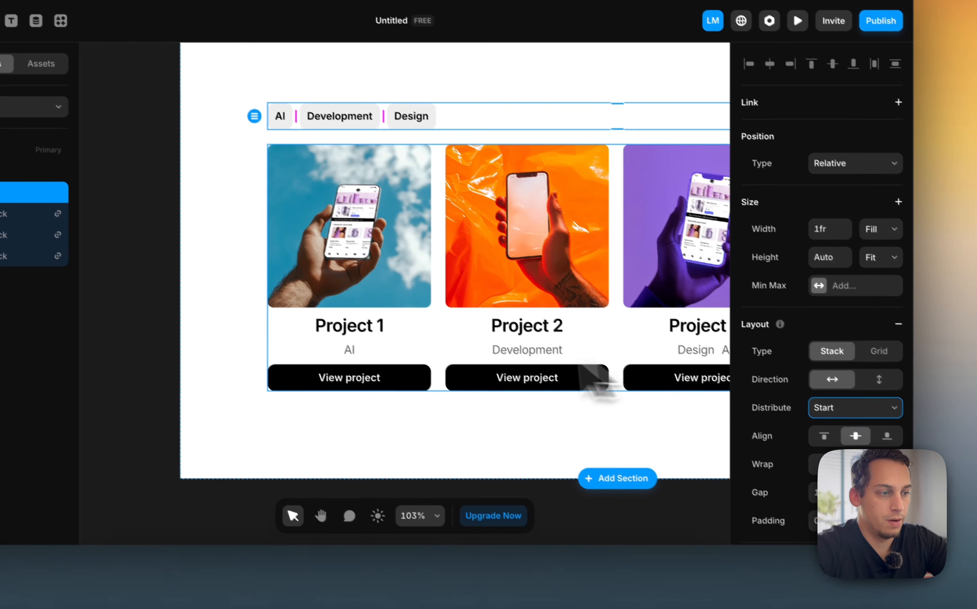
# Set the project collection items' width to Fill so the cards stretch across the row
pyautogui.click(130, 243)
pyautogui.scroll(-5, 233, 302)
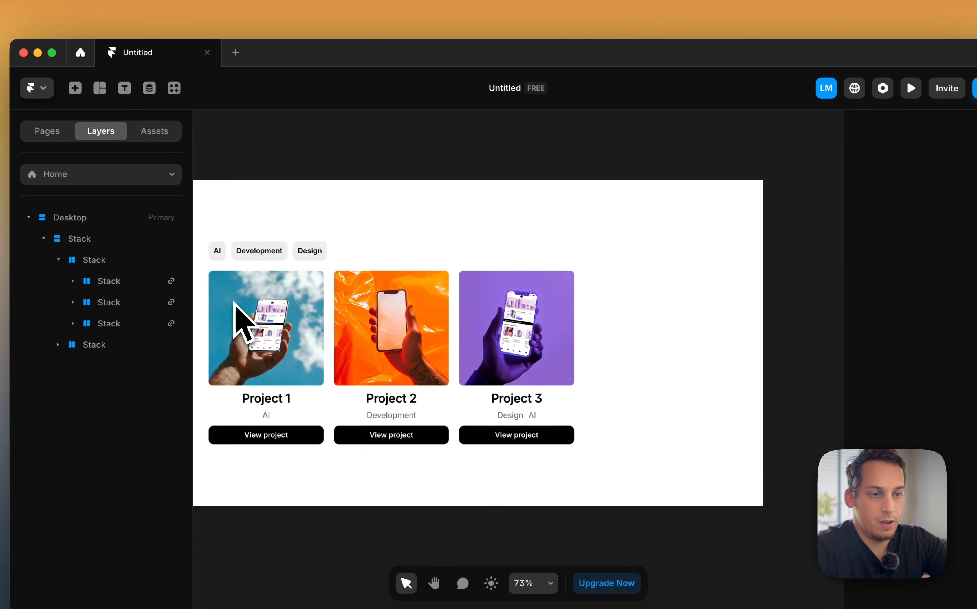
pyautogui.click(295, 194)
pyautogui.click(305, 198)
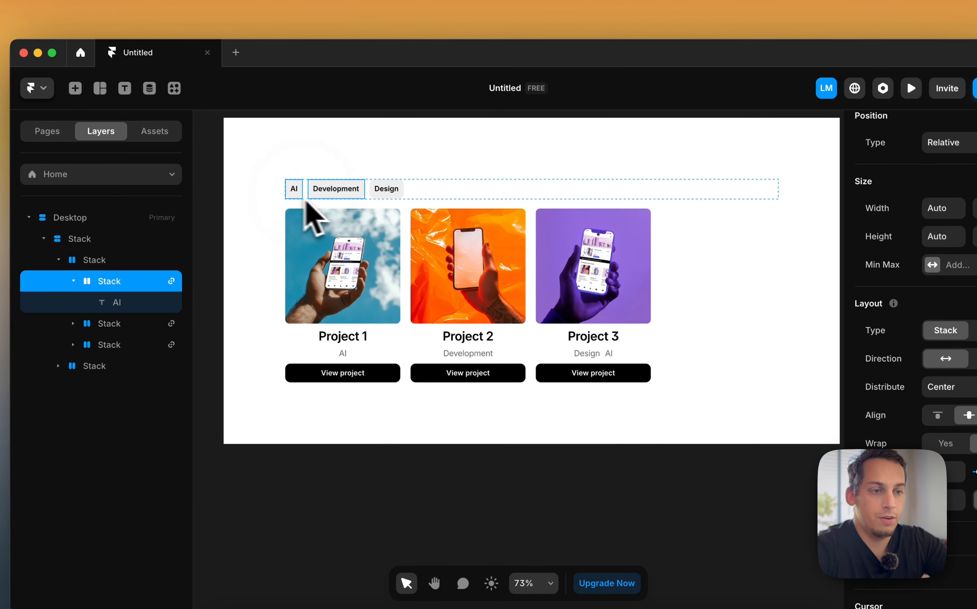
pyautogui.click(417, 298)
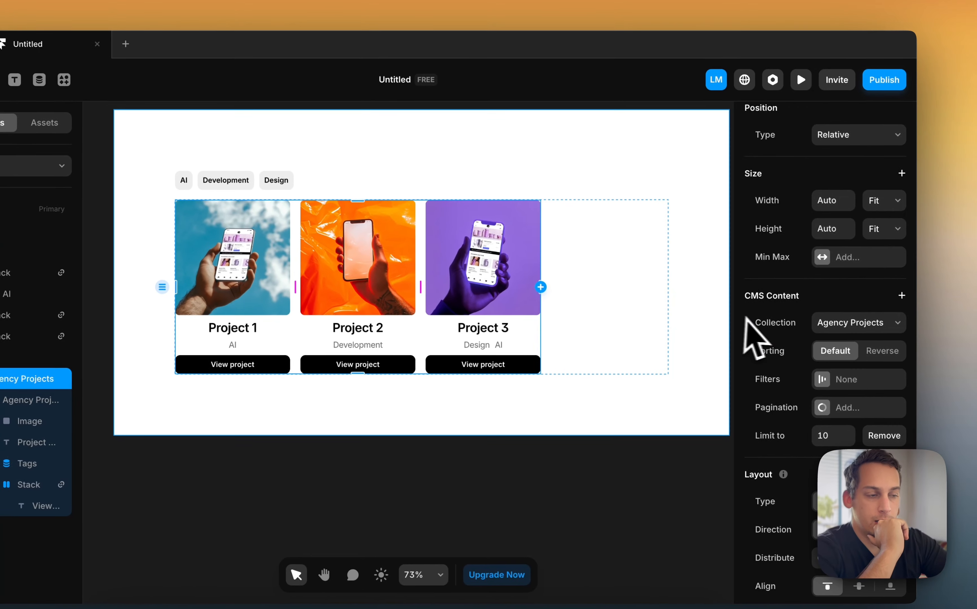
pyautogui.scroll(2, 840, 330)
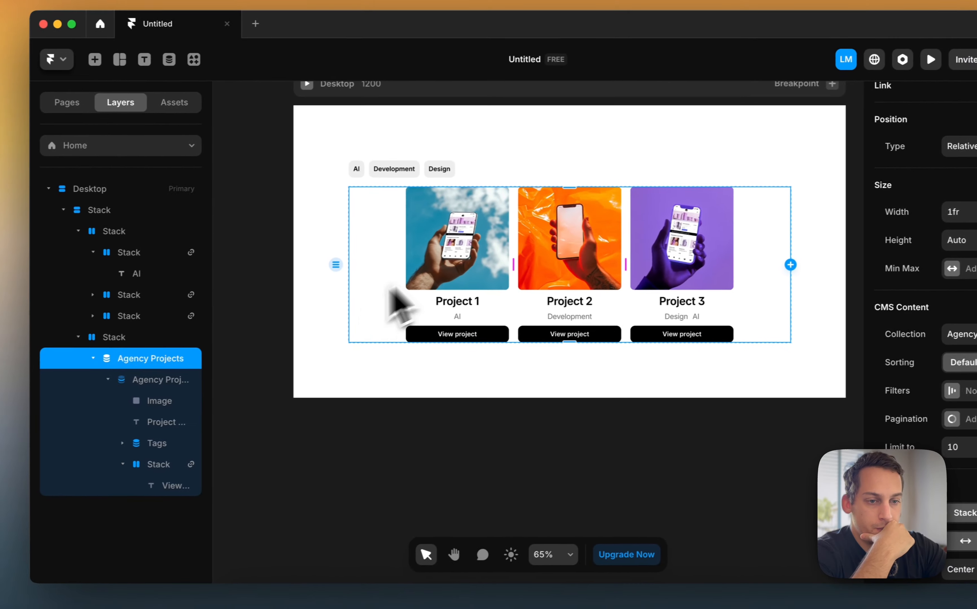
pyautogui.click(21, 400)
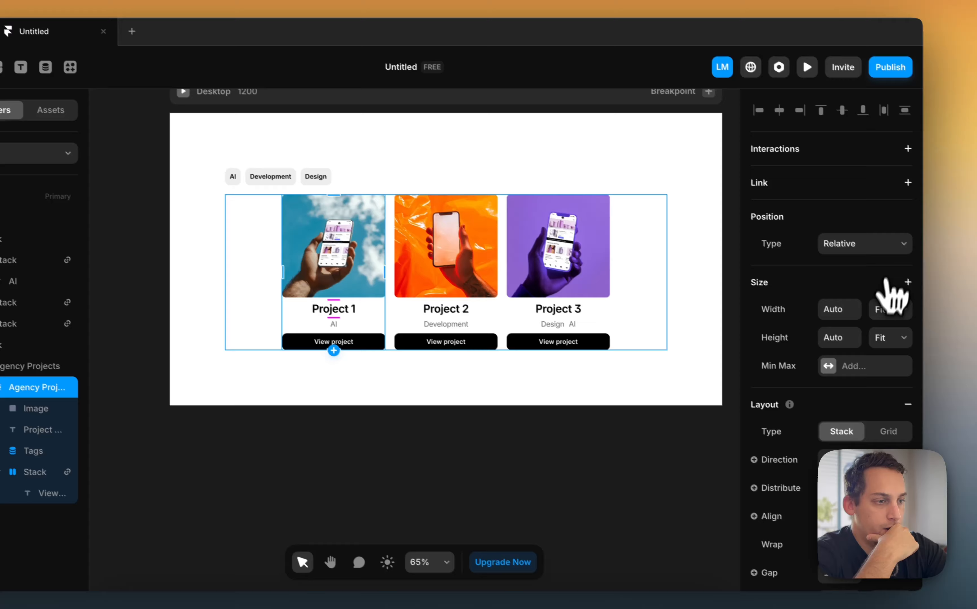
pyautogui.click(869, 300)
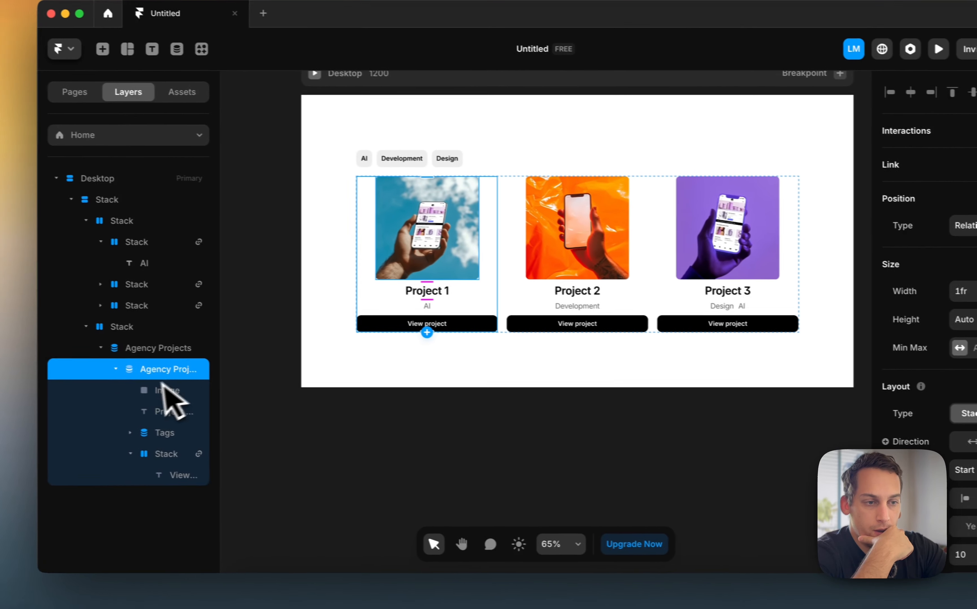
# Set the card image's width to Fill
pyautogui.click(24, 399)
pyautogui.click(911, 290)
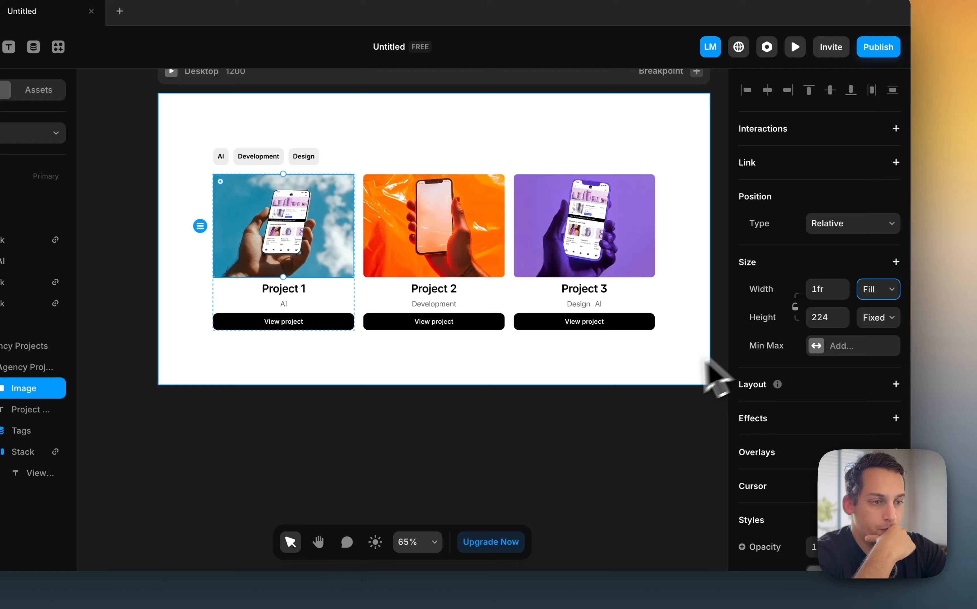
pyautogui.click(640, 400)
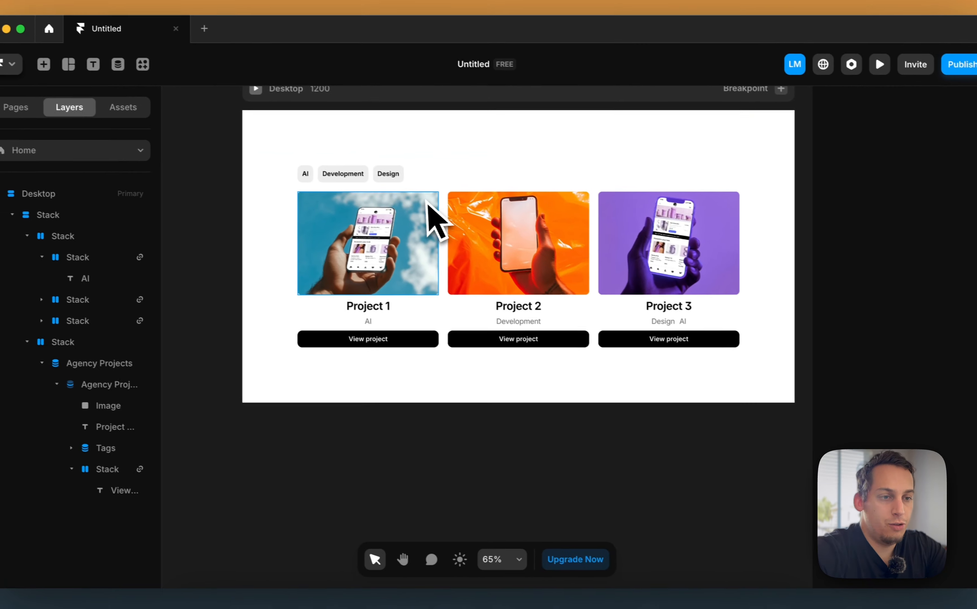
# Remove the /agency-projects/:slug link from the AI tag button
pyautogui.scroll(3, 338, 180)
pyautogui.click(285, 173)
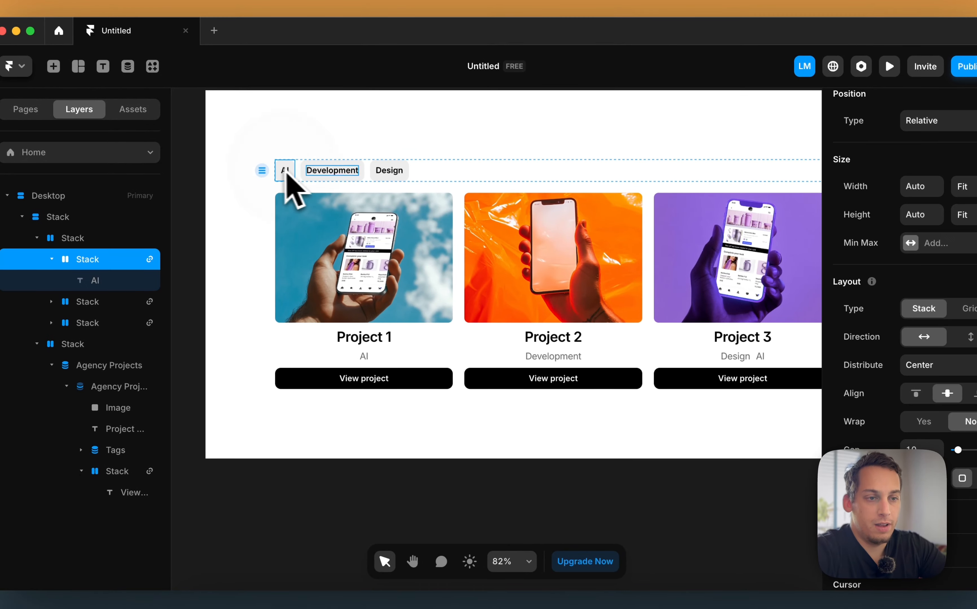
pyautogui.click(462, 322)
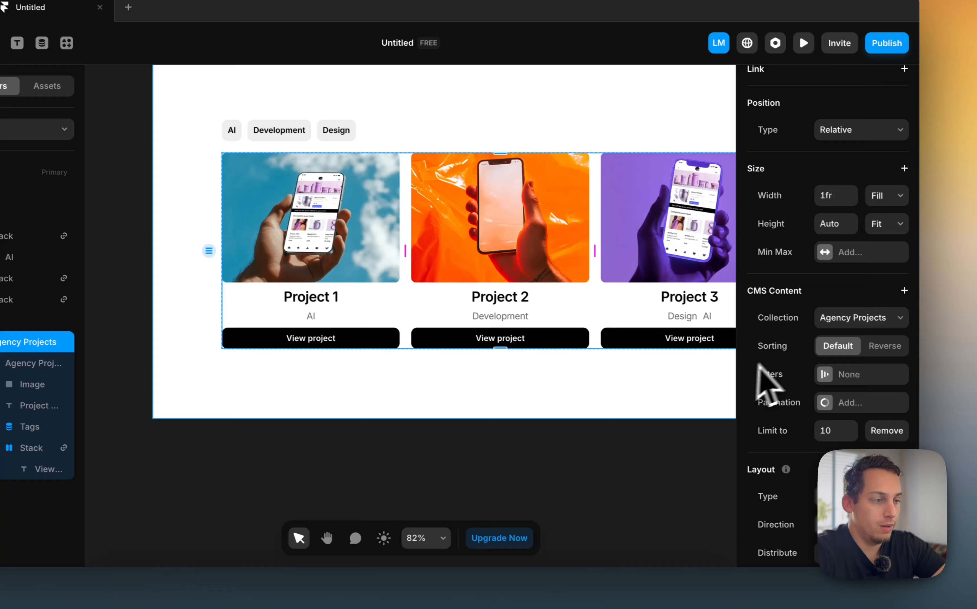
pyautogui.scroll(-2, 765, 368)
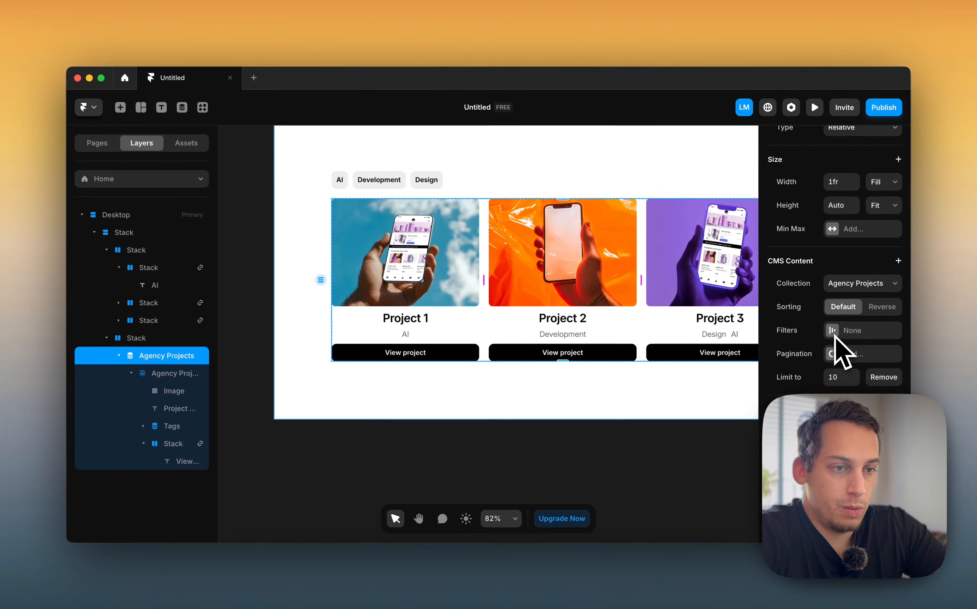
pyautogui.click(340, 181)
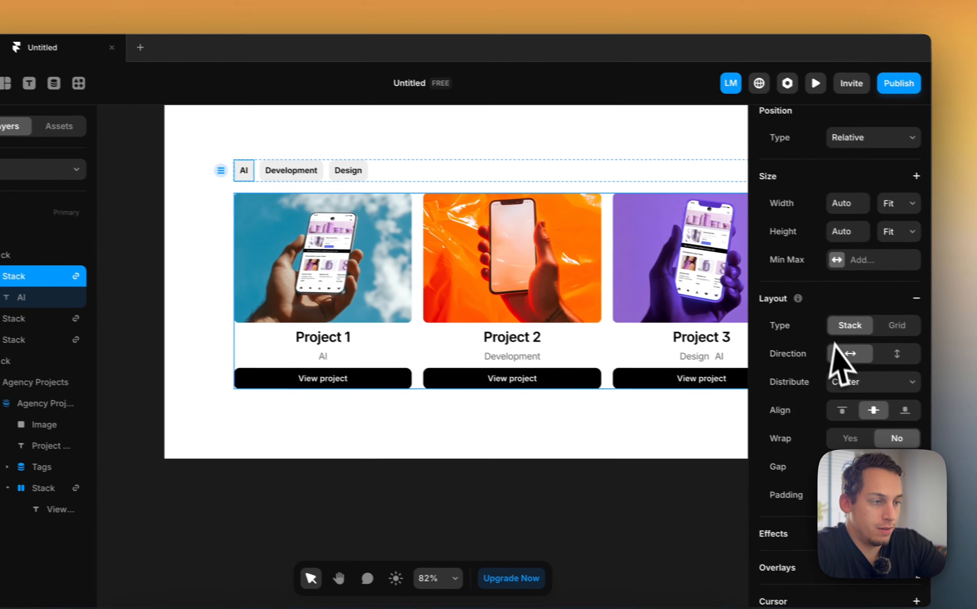
pyautogui.scroll(-6, 840, 353)
pyautogui.scroll(9, 842, 354)
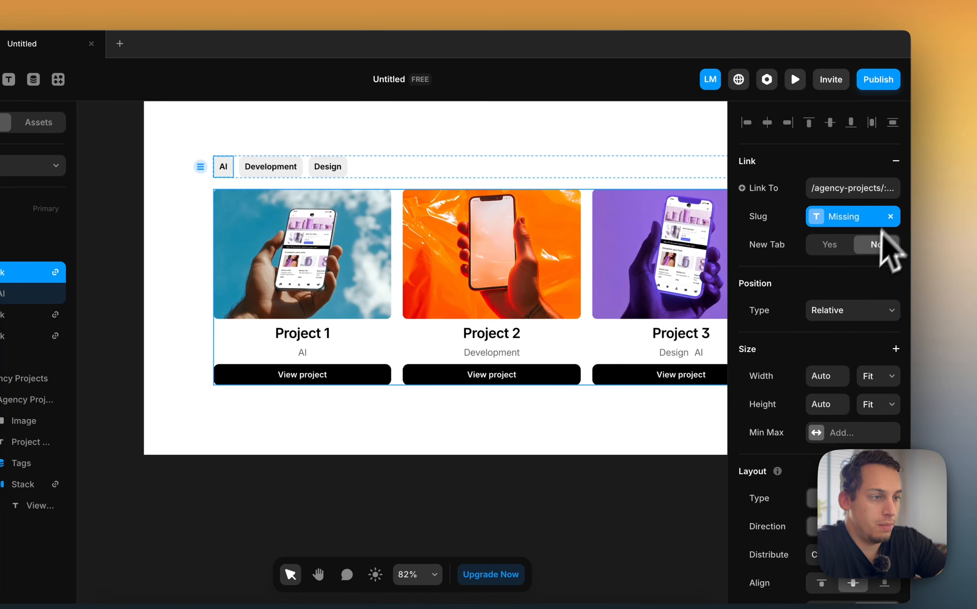
pyautogui.click(883, 188)
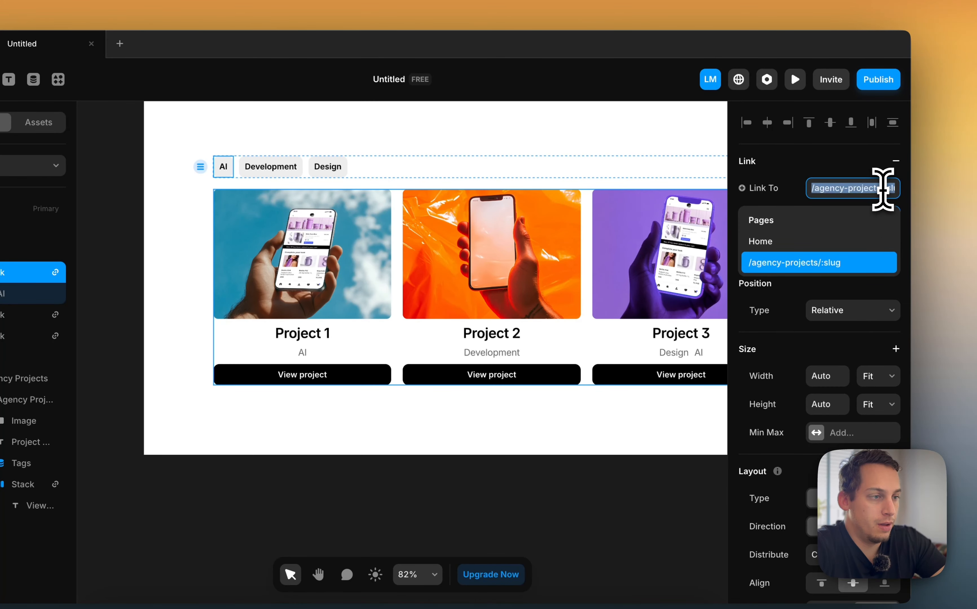
pyautogui.press('BackSpace')
pyautogui.click(798, 176)
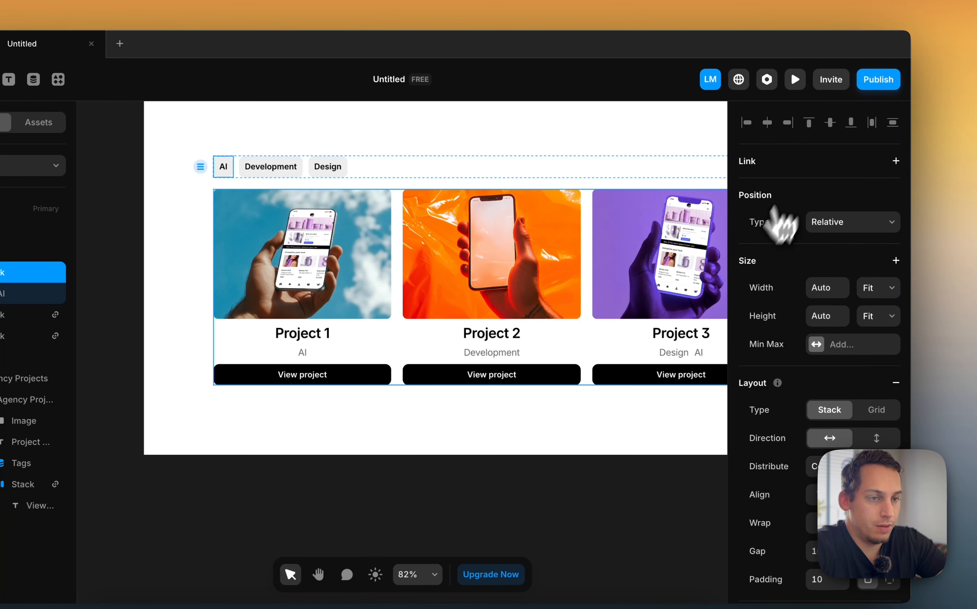
# Collapse the tag-button and page stacks in the layers list
pyautogui.scroll(-6, 777, 362)
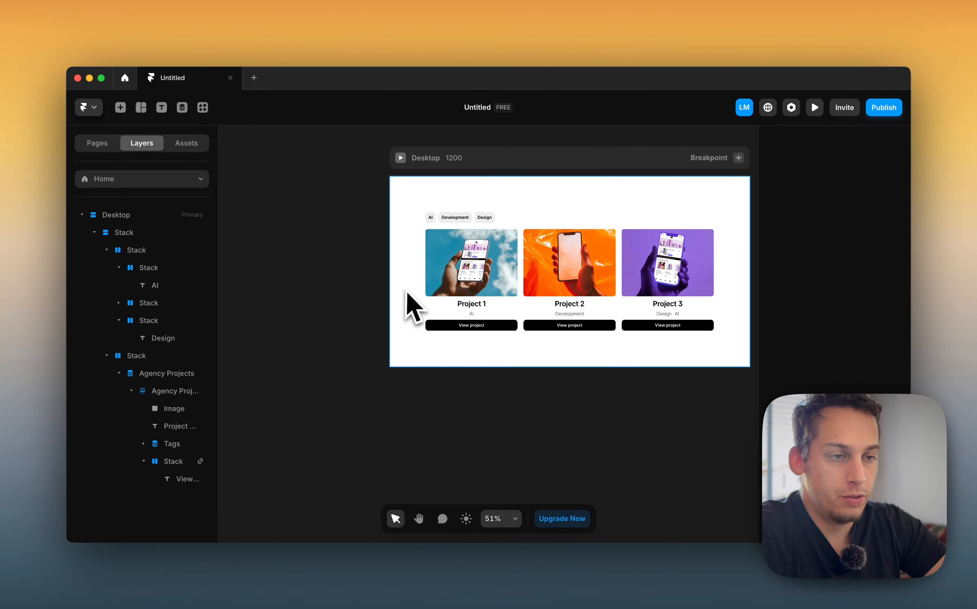
pyautogui.hscroll(3, 403, 297)
pyautogui.click(373, 223)
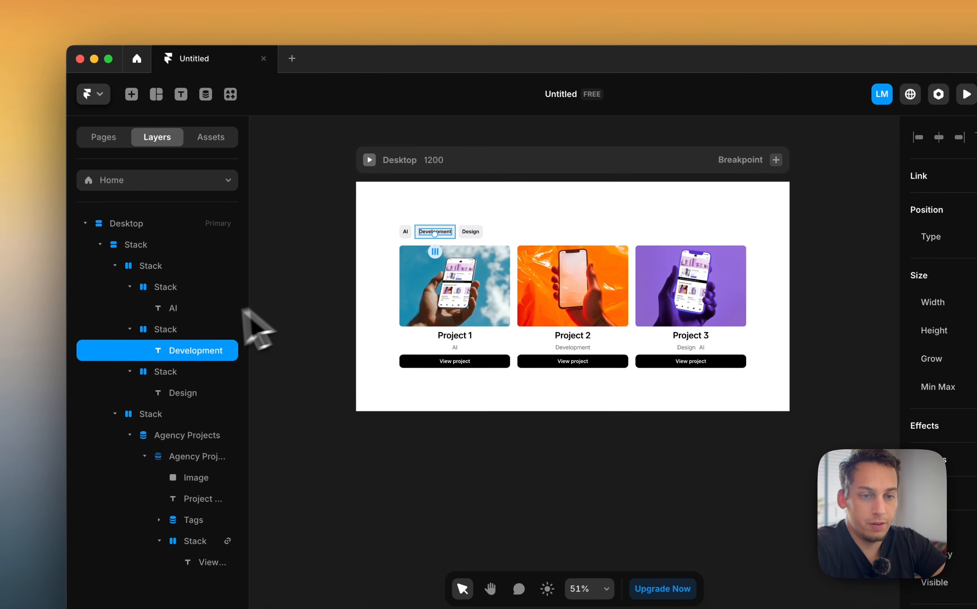
pyautogui.click(186, 329)
pyautogui.click(130, 329)
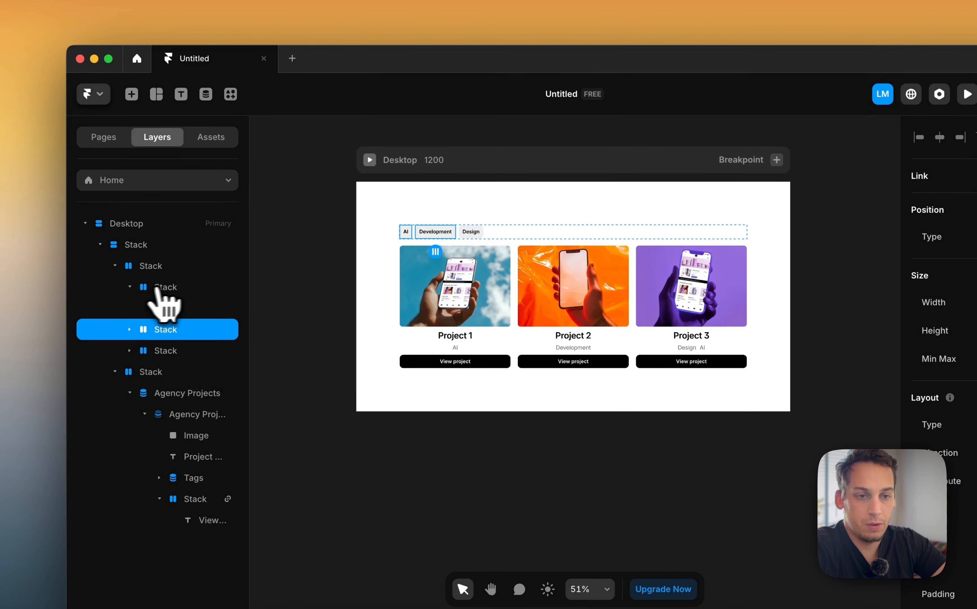
pyautogui.click(129, 286)
pyautogui.click(121, 267)
pyautogui.click(115, 266)
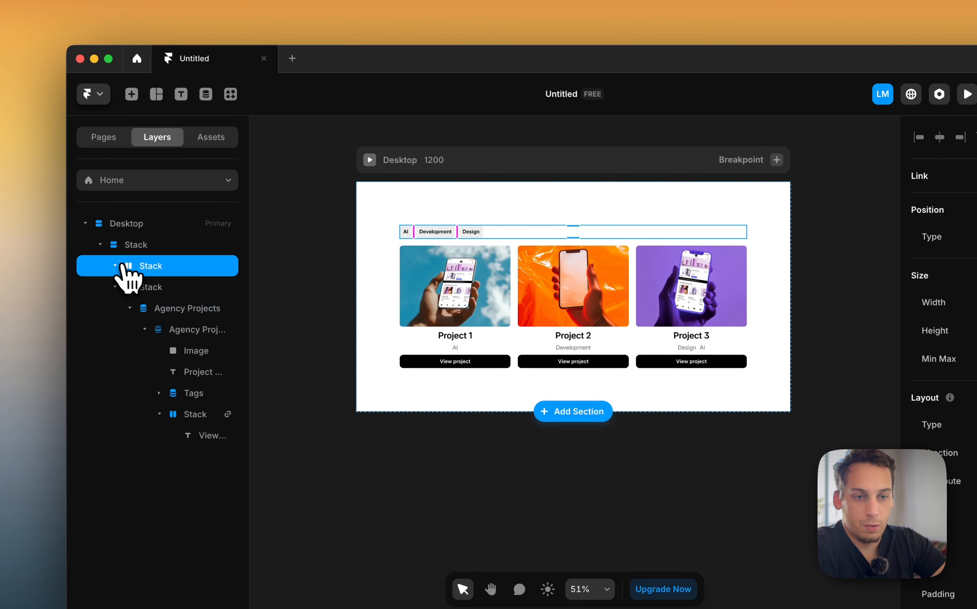
pyautogui.click(115, 287)
pyautogui.click(120, 244)
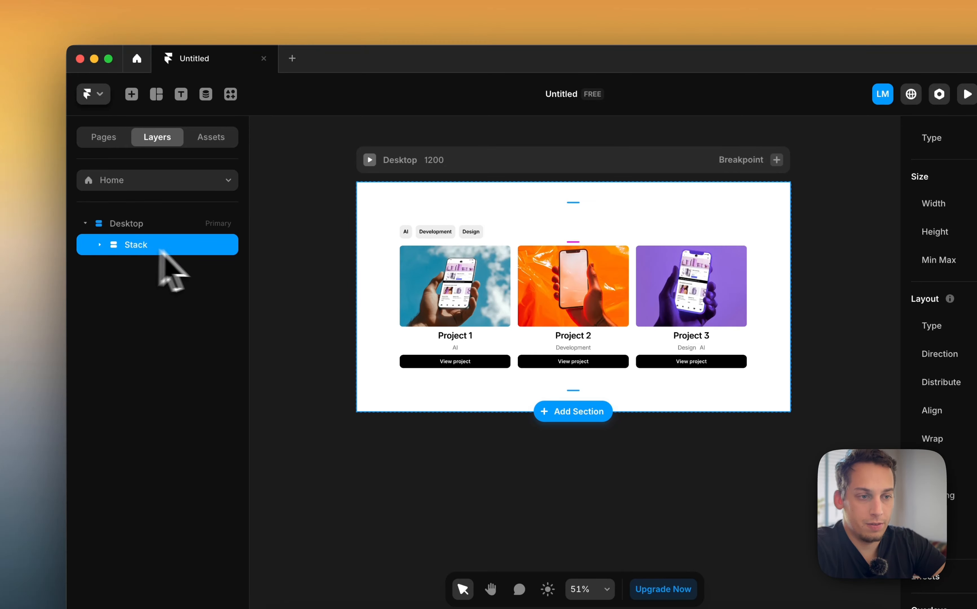
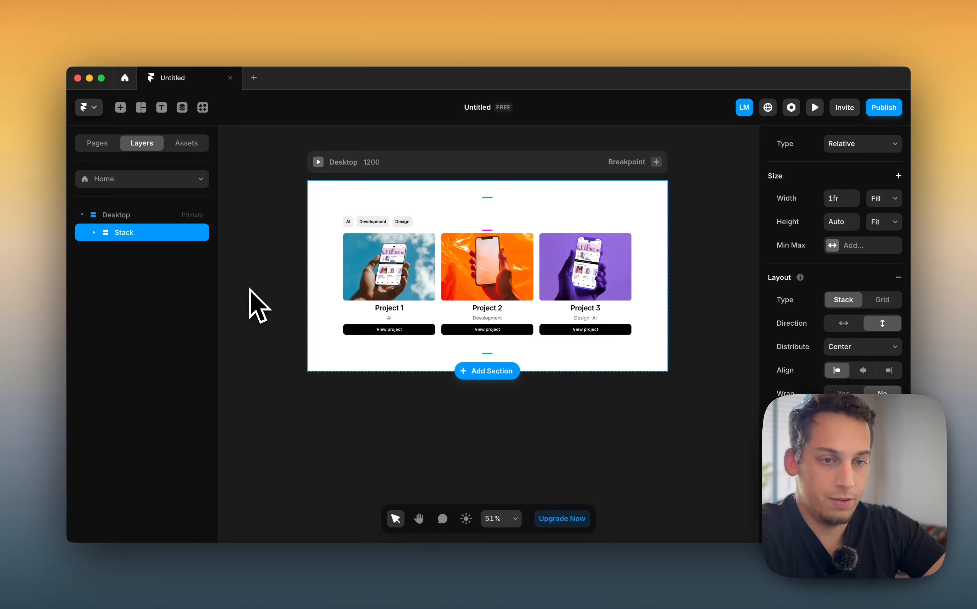
# Turn the page's main stack into a component named Project Filter
pyautogui.rightClick(127, 235)
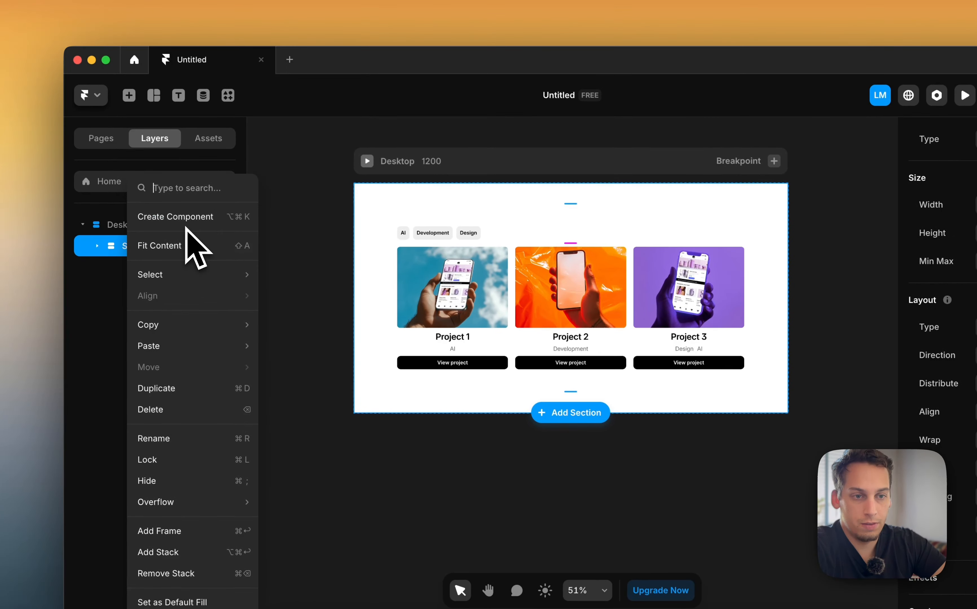
pyautogui.click(185, 227)
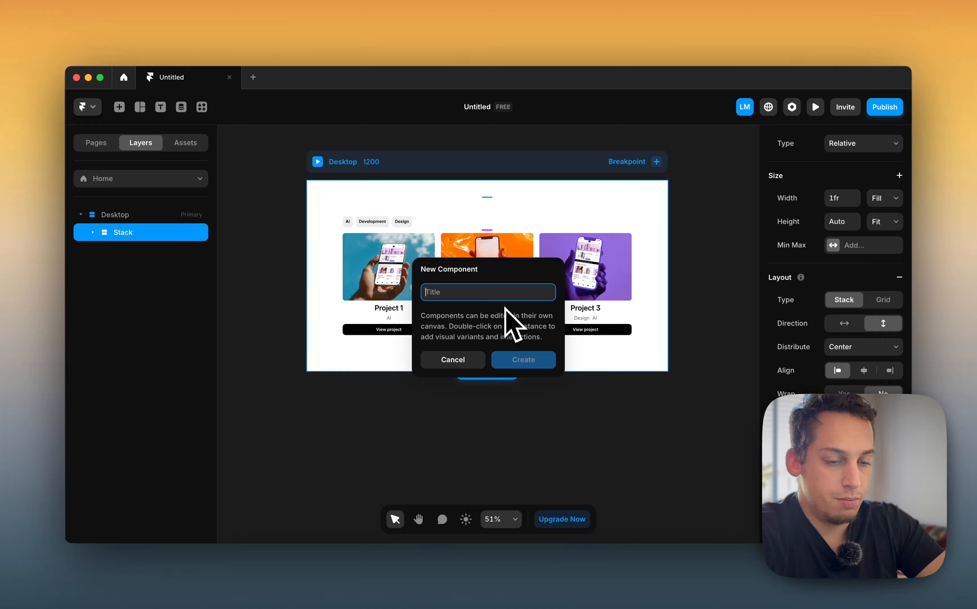
pyautogui.write('Project Filter')
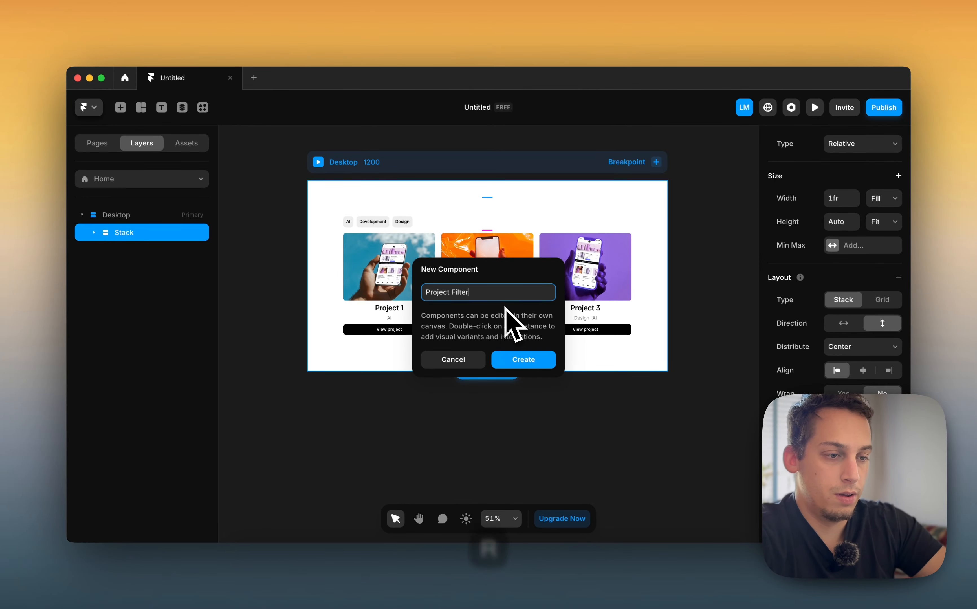
pyautogui.press('Return')
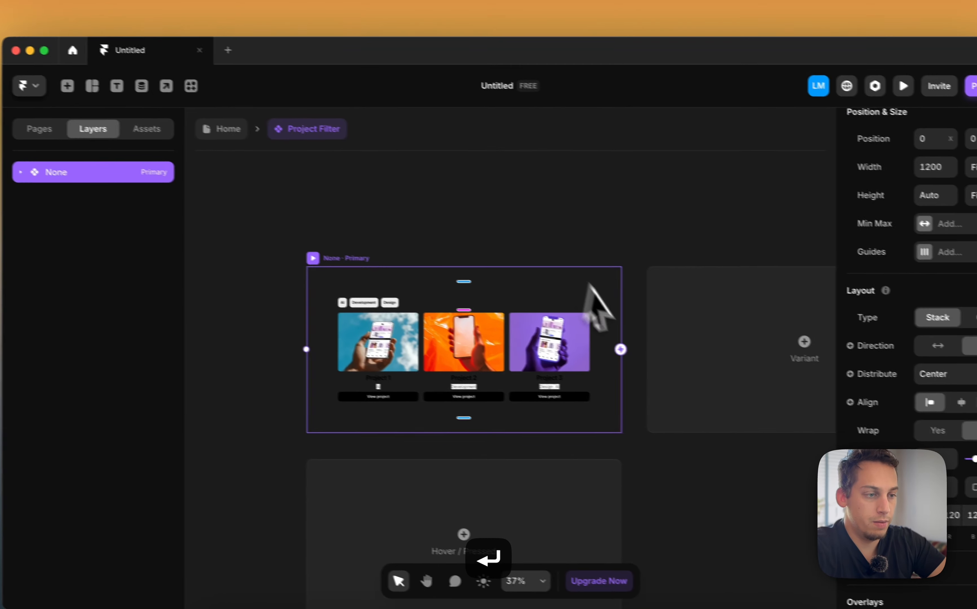
# Add a second variant to the component and name it AI
pyautogui.click(862, 362)
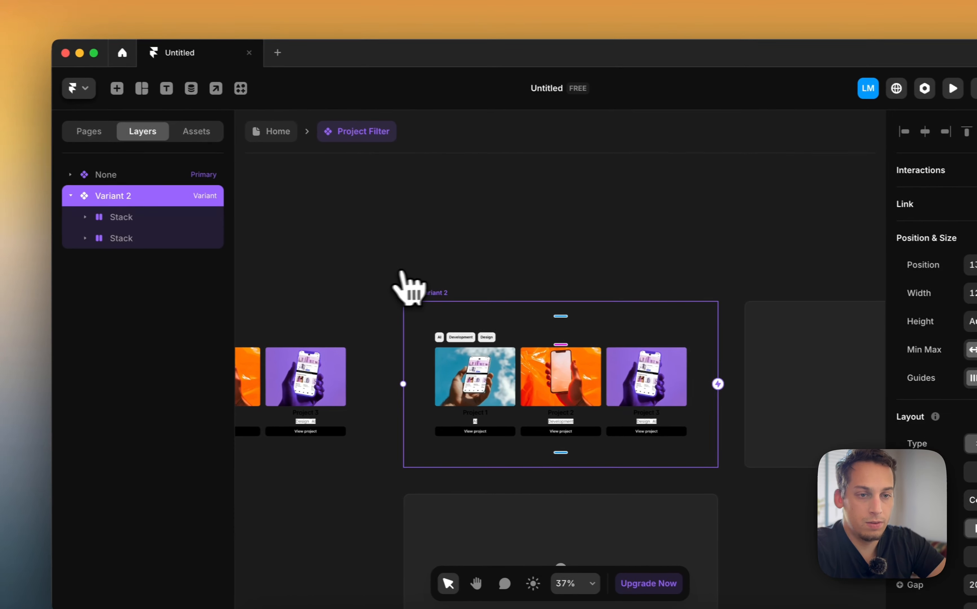
pyautogui.doubleClick(123, 204)
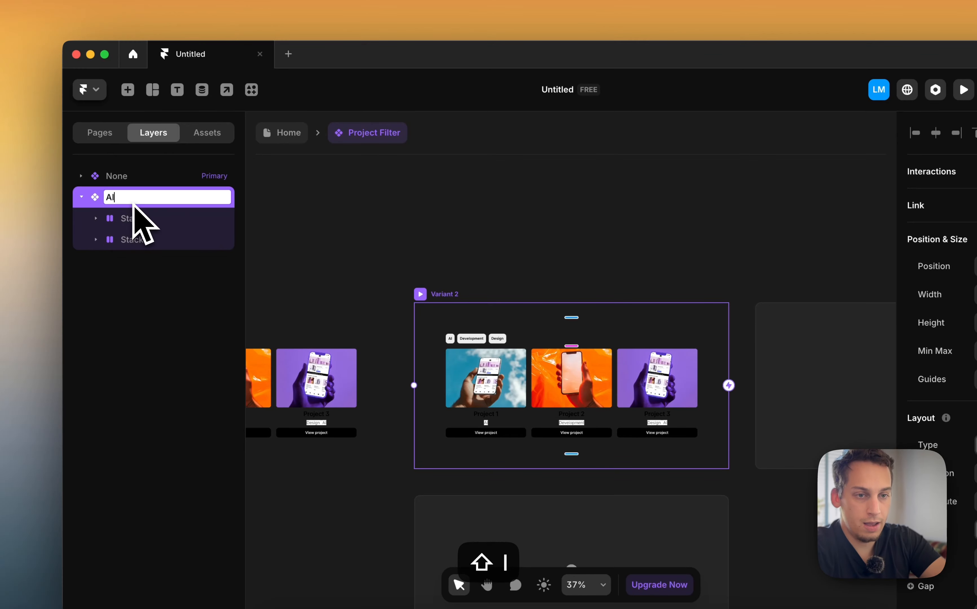
pyautogui.write('AI')
pyautogui.press('Return')
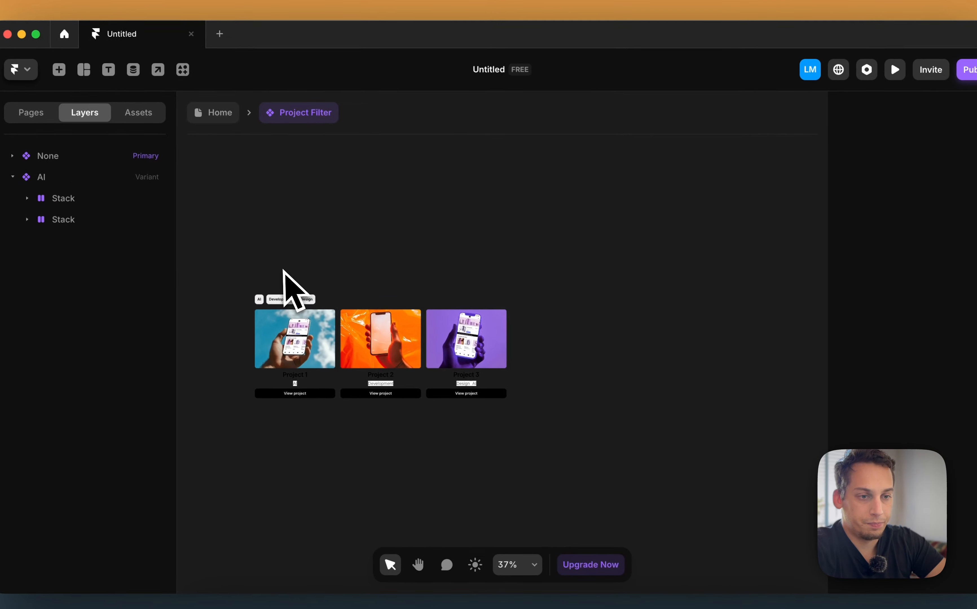
# Add two more variants and name them Dev and Design
pyautogui.click(648, 354)
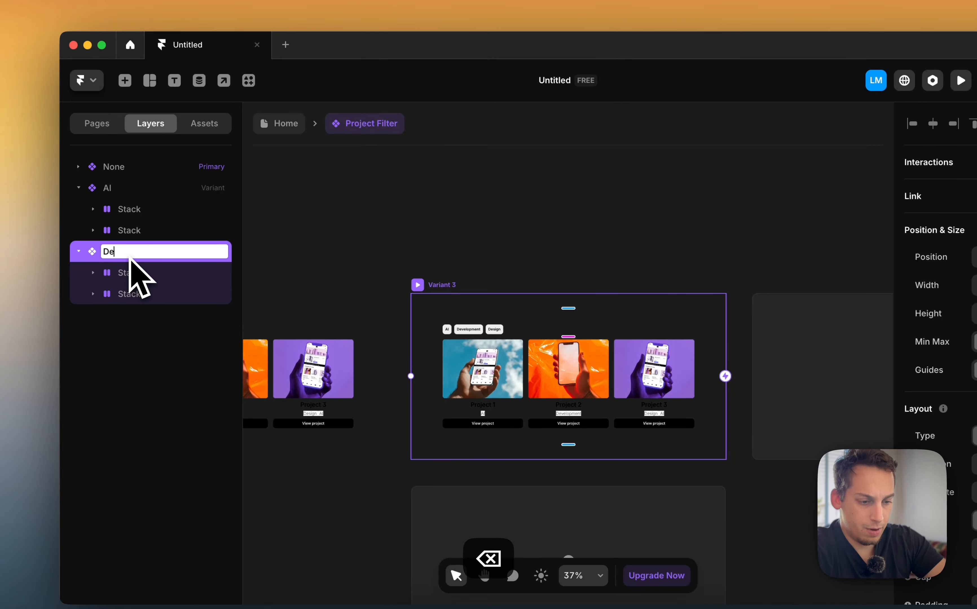
pyautogui.hscroll(5, 447, 290)
pyautogui.click(598, 351)
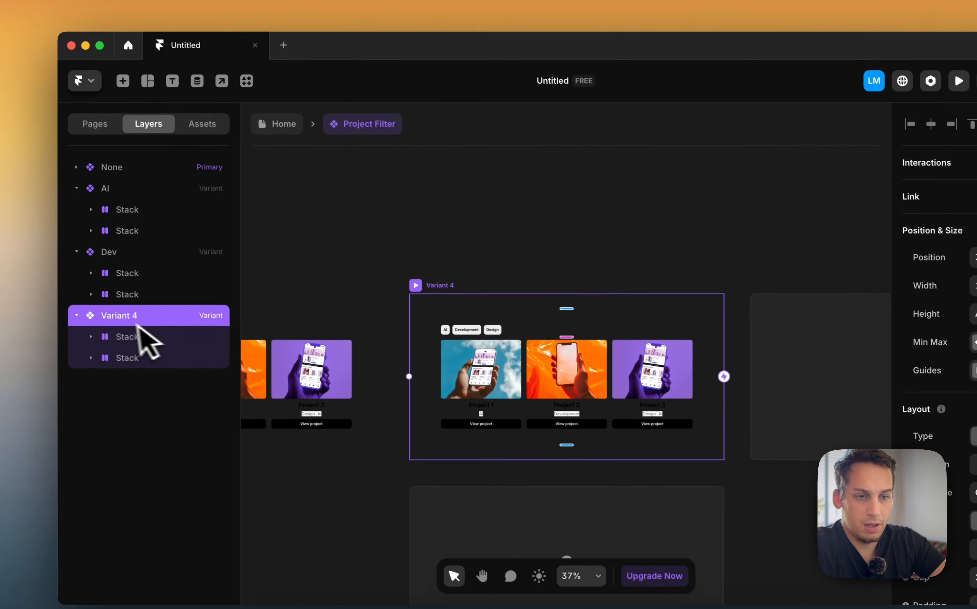
pyautogui.doubleClick(118, 319)
pyautogui.write('Design')
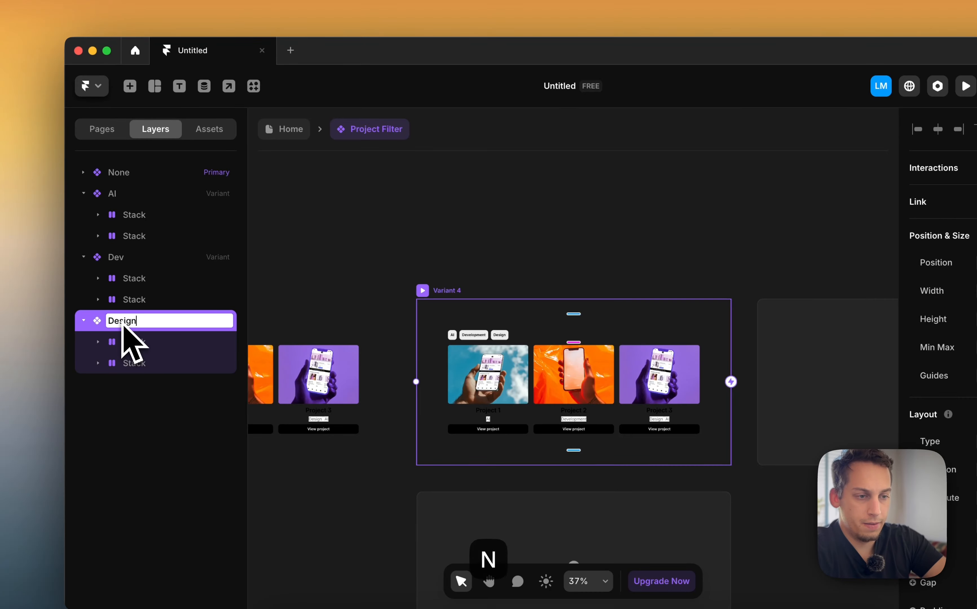
pyautogui.click(295, 242)
# In the AI variant, set the AI tag button's fill to #707070
pyautogui.scroll(-5, 294, 244)
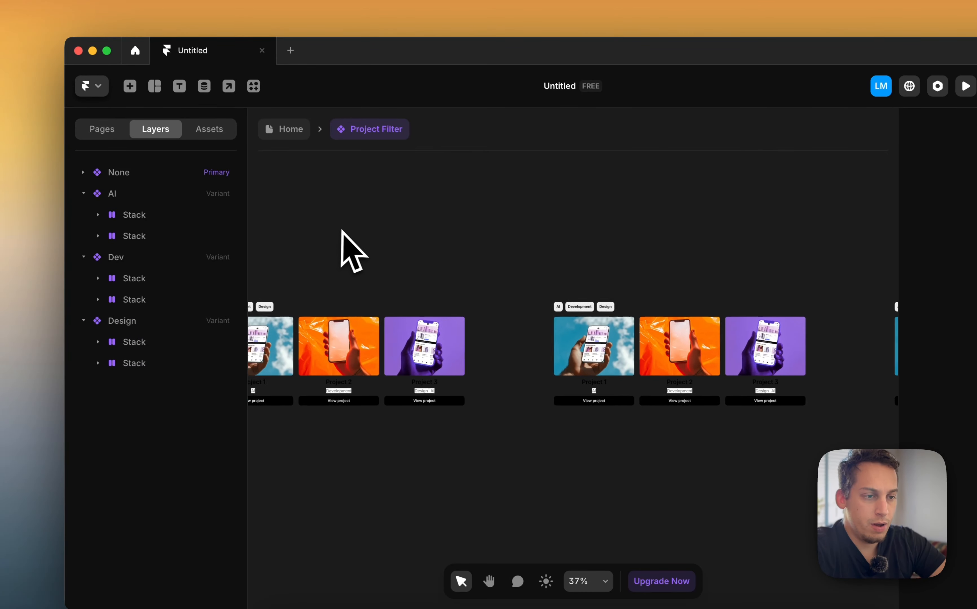
pyautogui.hscroll(-5, 363, 245)
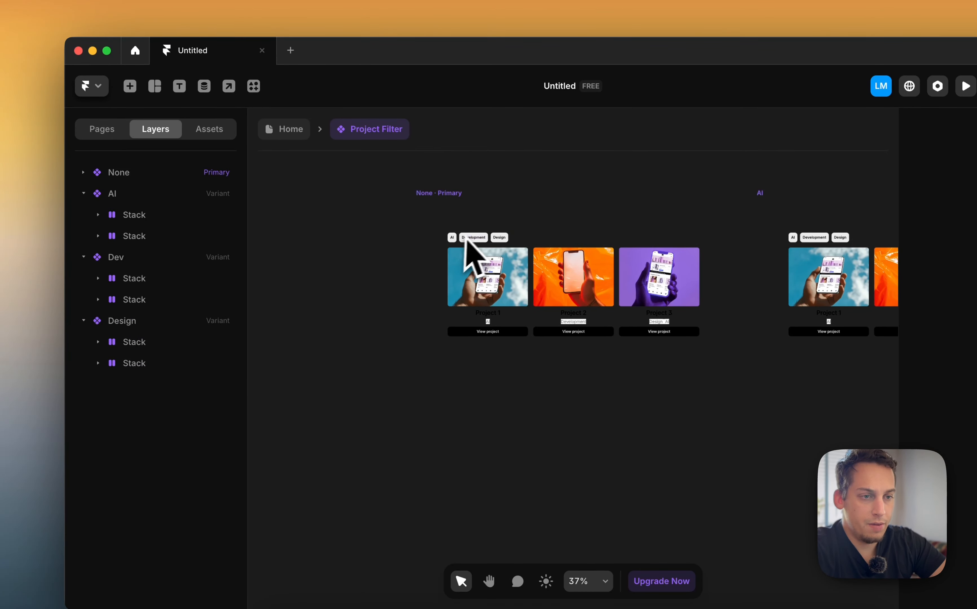
pyautogui.click(481, 211)
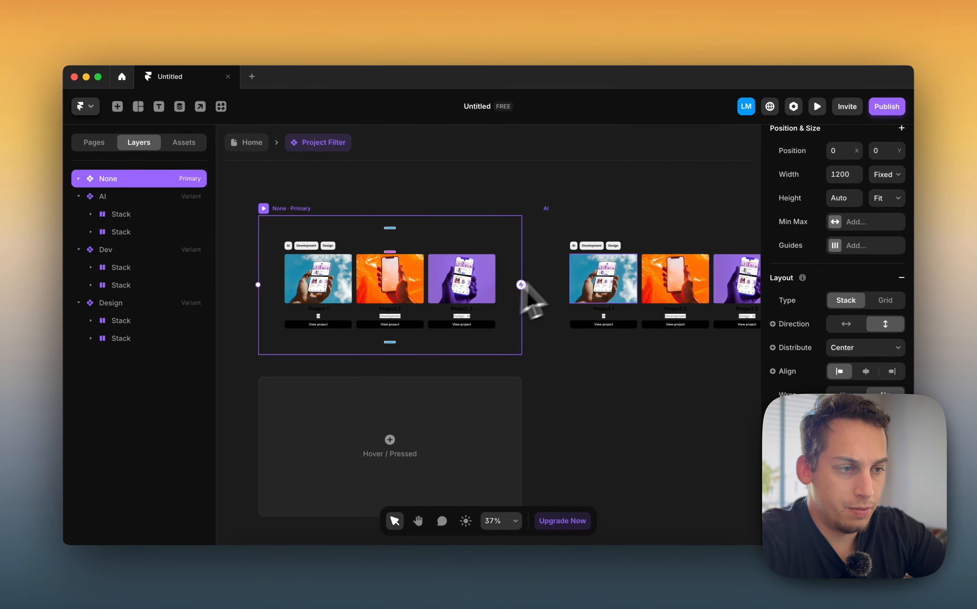
pyautogui.scroll(5, 593, 247)
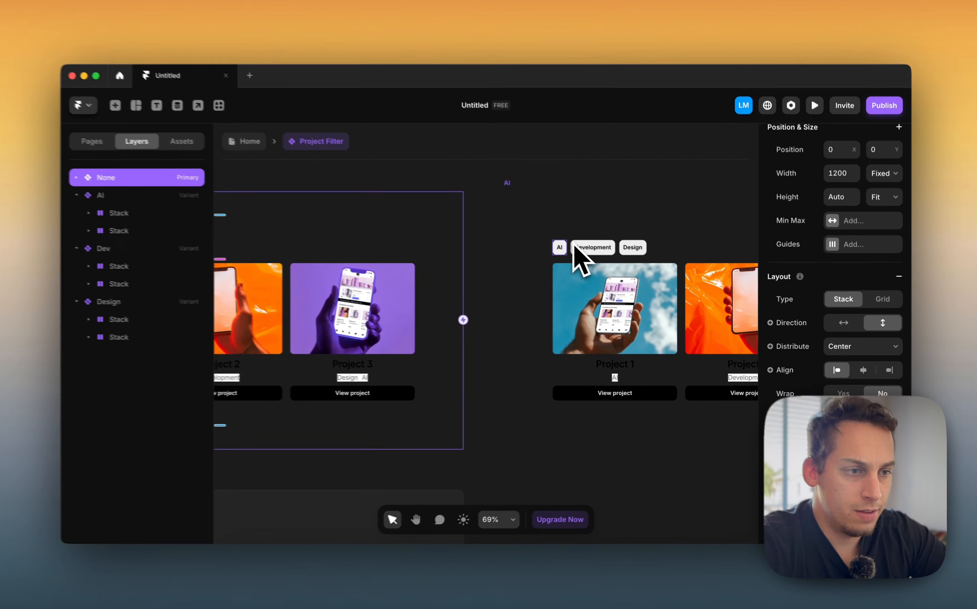
pyautogui.keyDown('super'); pyautogui.click(567, 245); pyautogui.keyUp('super')
pyautogui.scroll(-4, 803, 402)
pyautogui.scroll(-5, 803, 407)
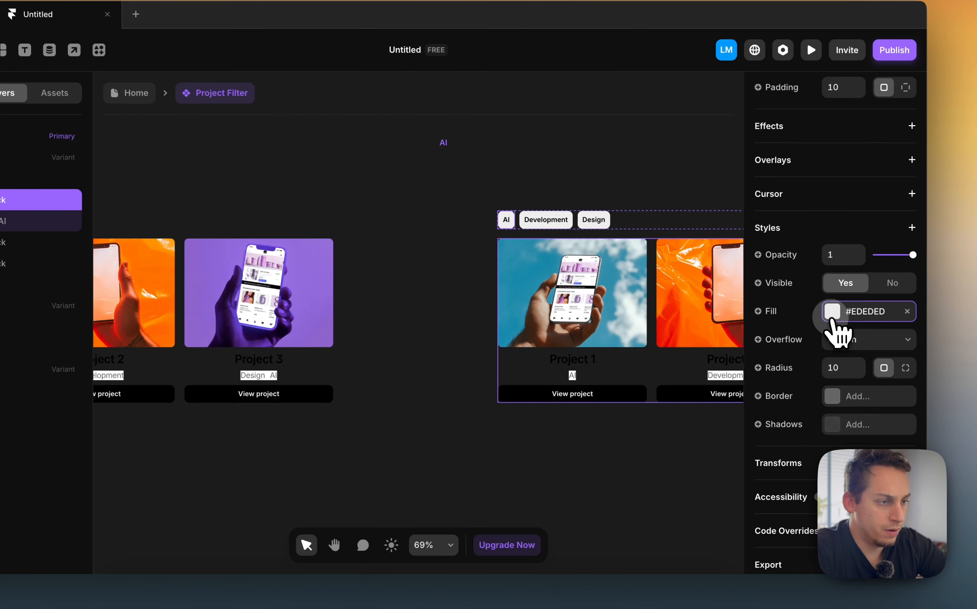
pyautogui.click(831, 312)
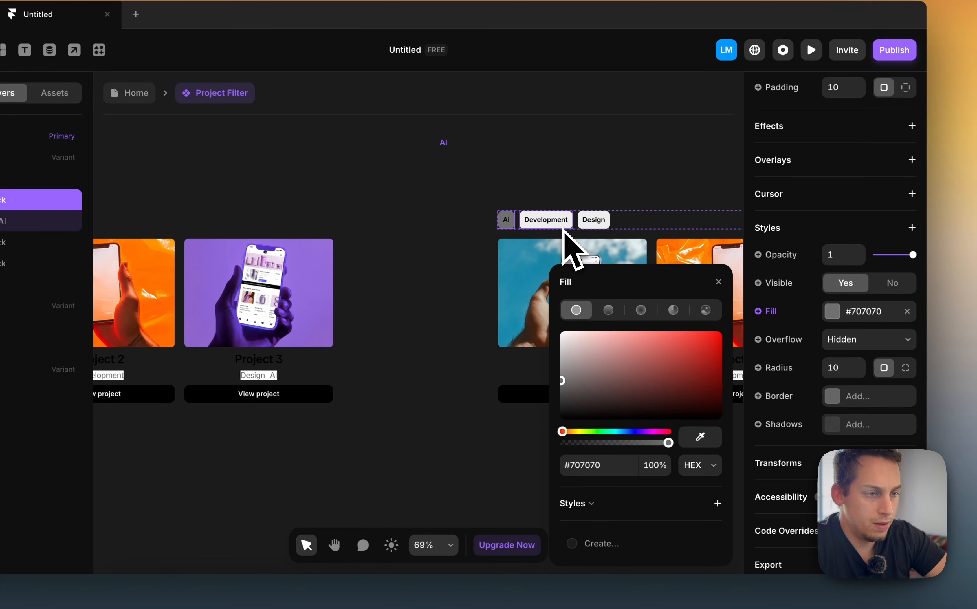
# In the Dev variant, set the Development tag button's fill to #707070
pyautogui.hscroll(15, 562, 230)
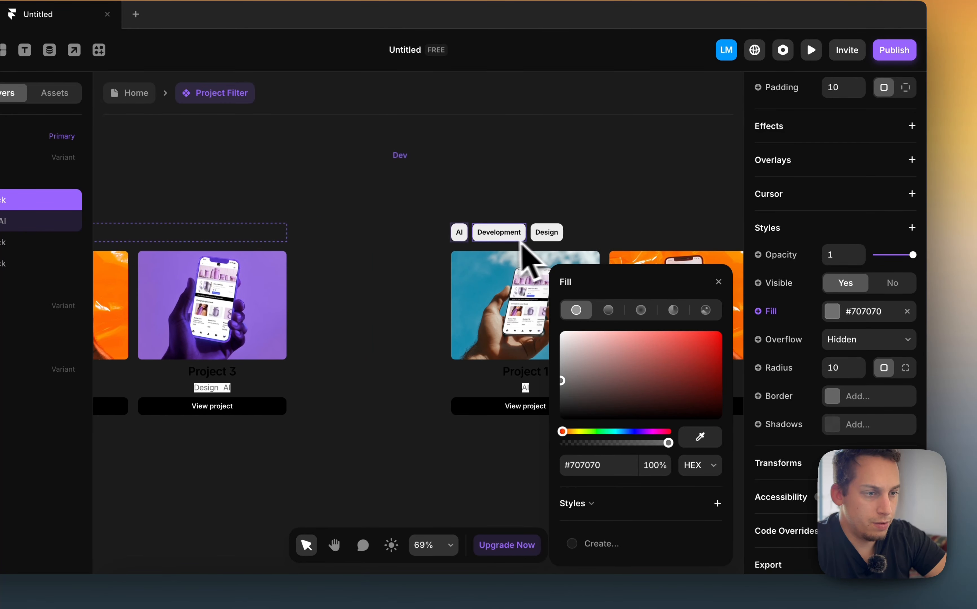
pyautogui.click(505, 237)
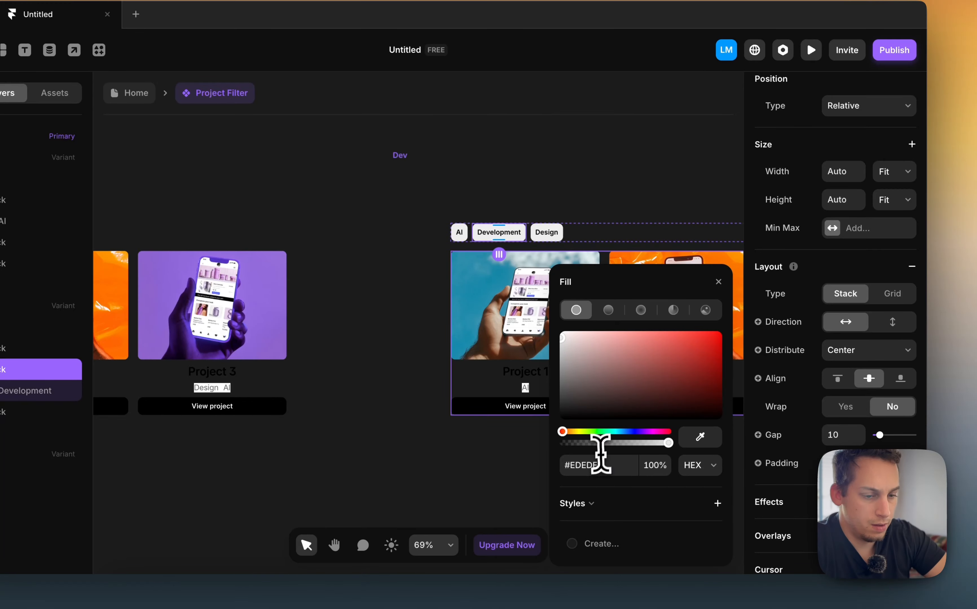
pyautogui.hscroll(15, 327, 240)
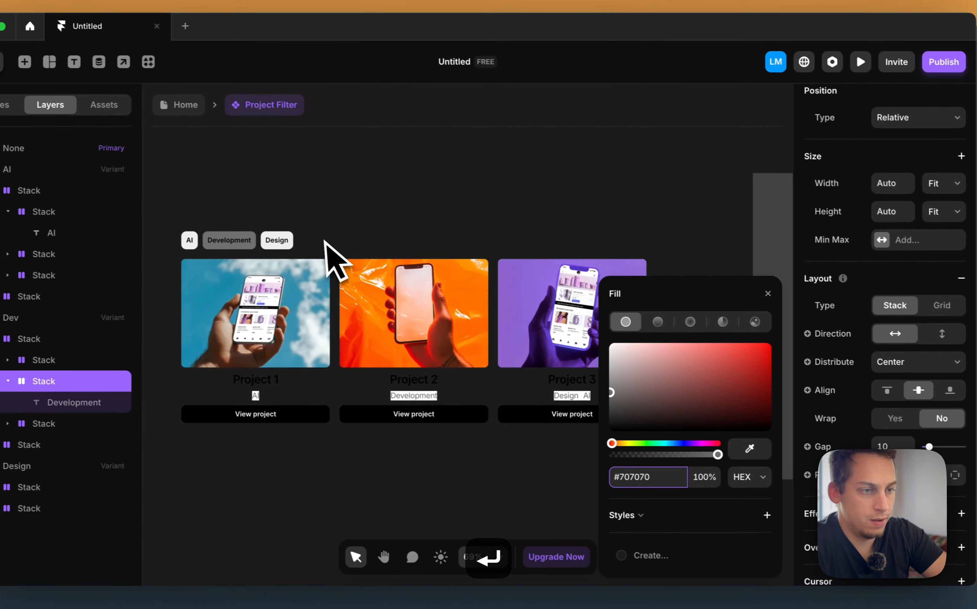
# In the Design variant, set the Design tag button's fill to #707070
pyautogui.click(586, 249)
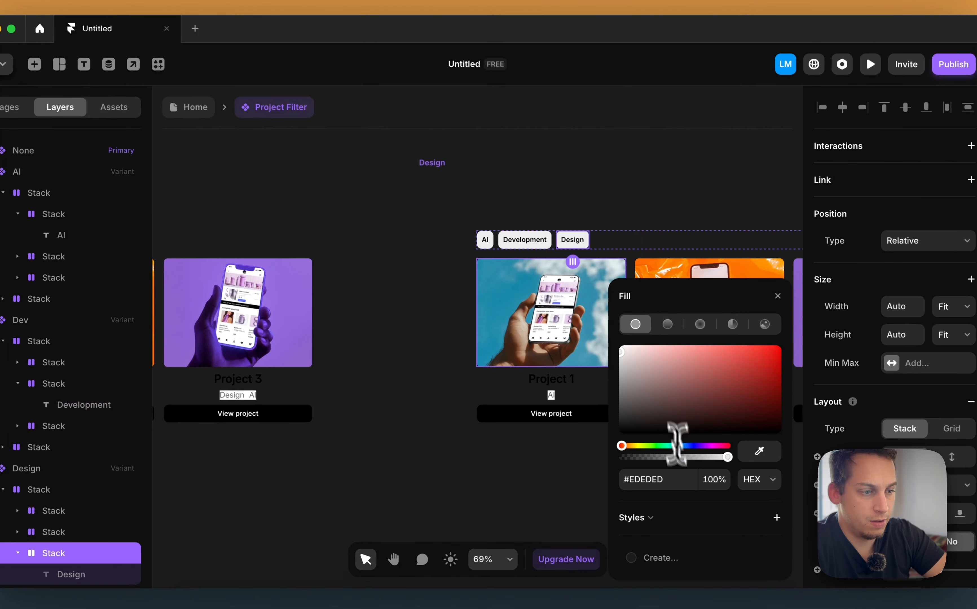
pyautogui.click(682, 479)
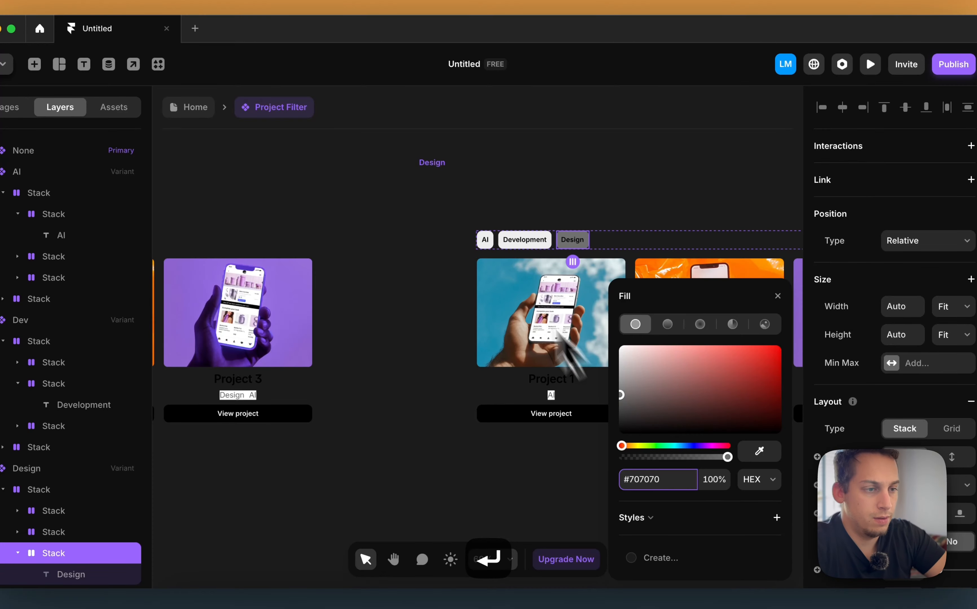
pyautogui.click(456, 167)
# Add a CMS filter on the Tags field to the project collection in the AI variant
pyautogui.scroll(-5, 446, 165)
pyautogui.click(407, 147)
pyautogui.hscroll(-10, 402, 144)
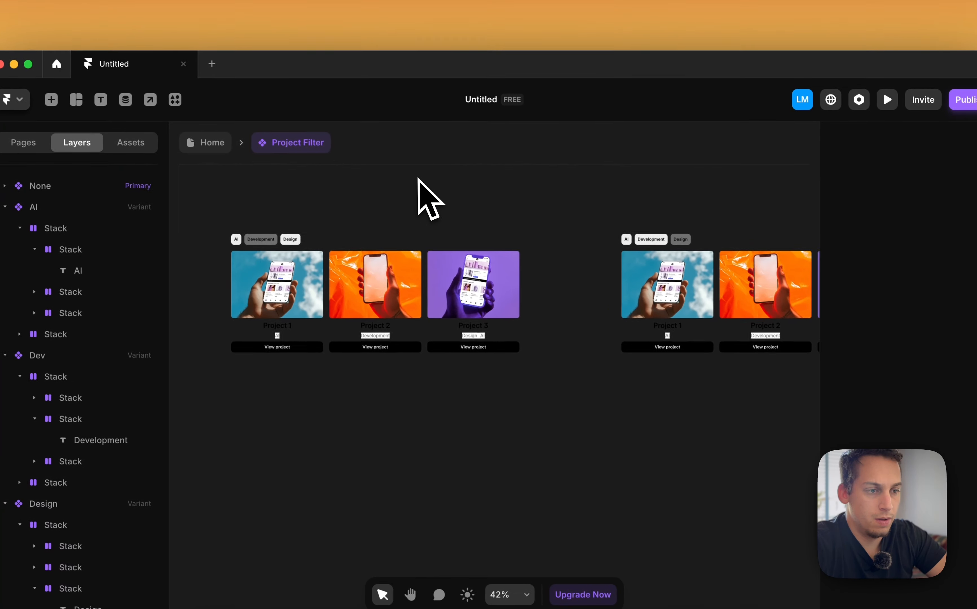
pyautogui.scroll(-3, 421, 185)
pyautogui.hscroll(-6, 322, 227)
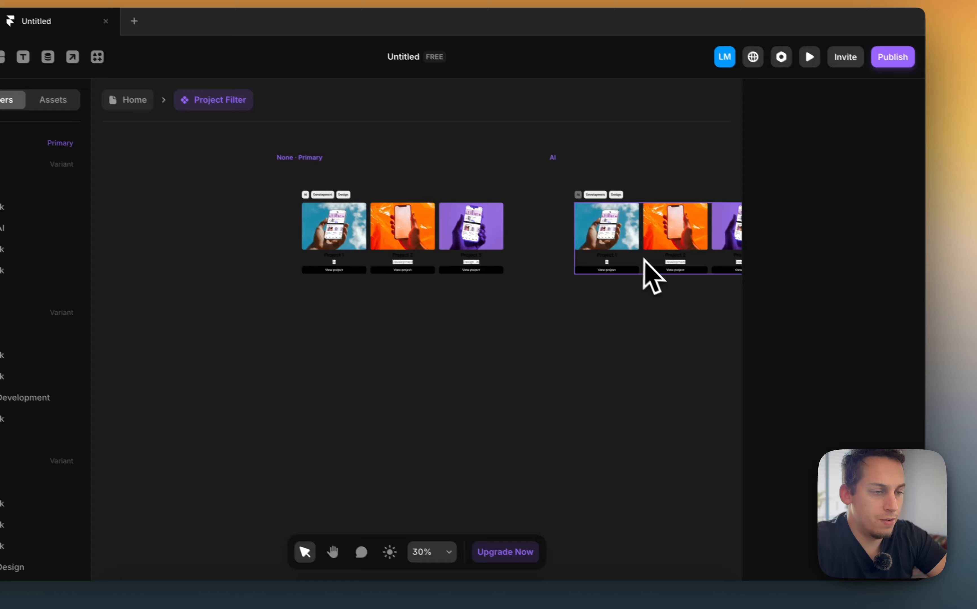
pyautogui.click(723, 305)
pyautogui.hscroll(3, 725, 307)
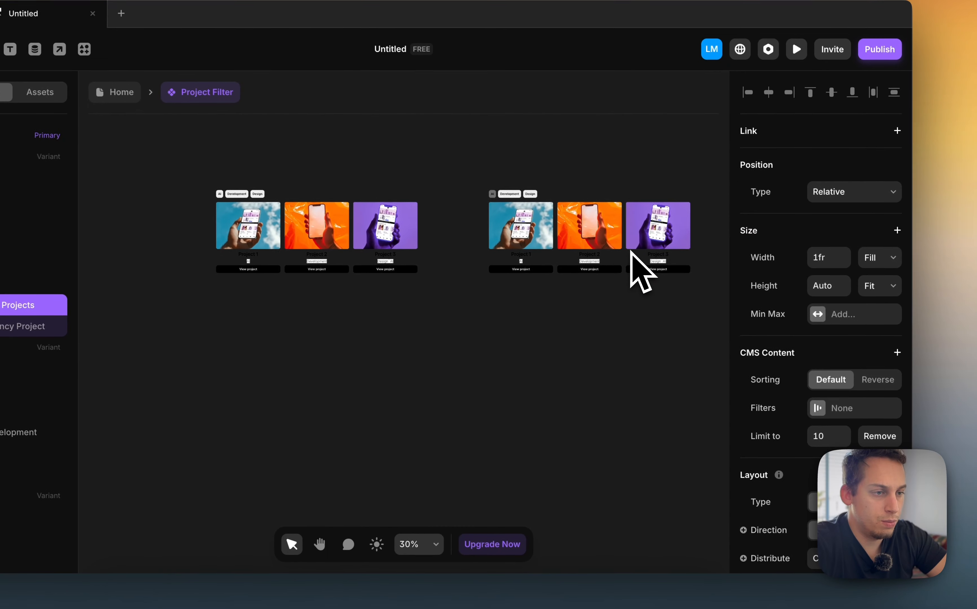
pyautogui.scroll(-1, 763, 447)
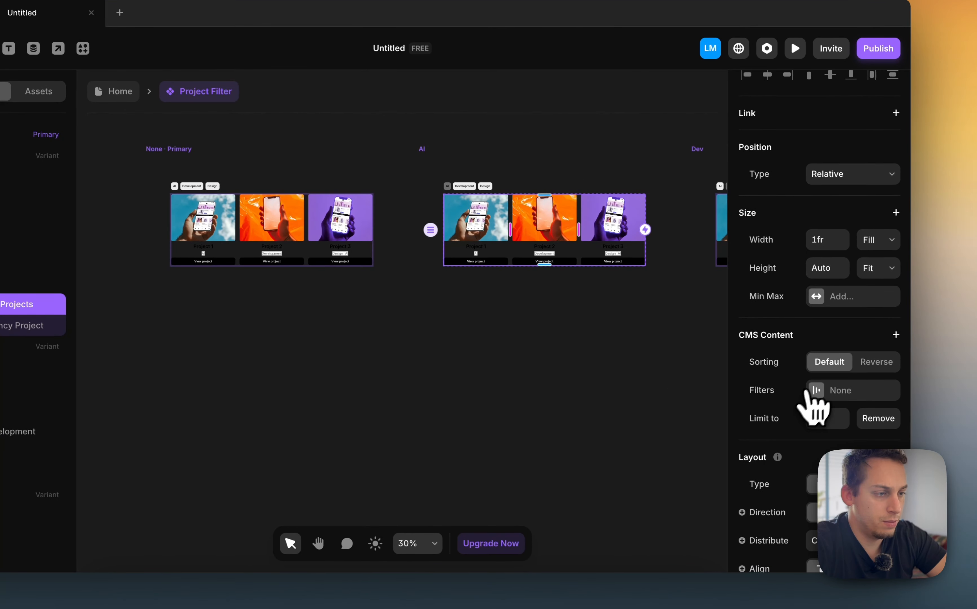
pyautogui.click(815, 390)
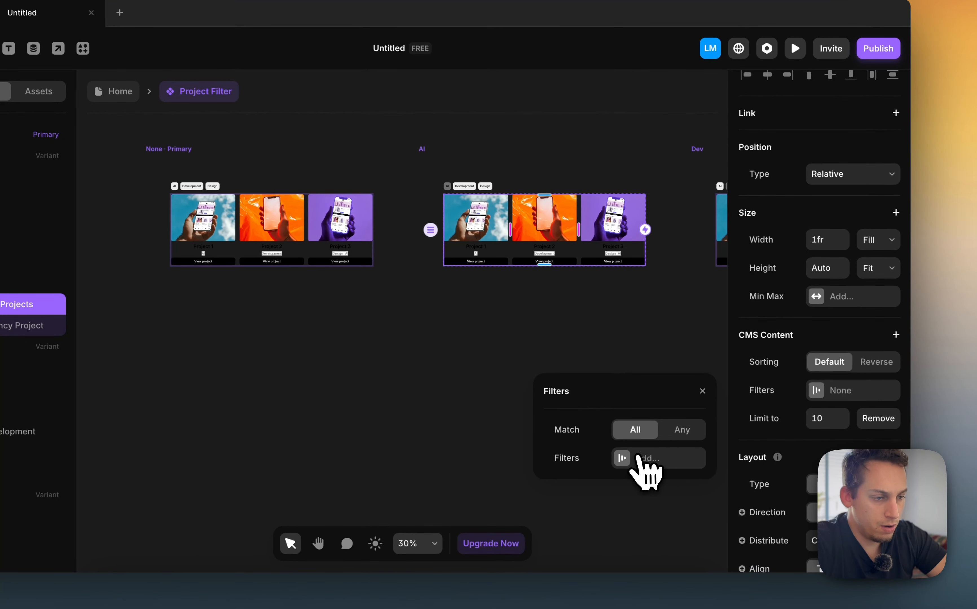
pyautogui.click(644, 459)
pyautogui.click(649, 431)
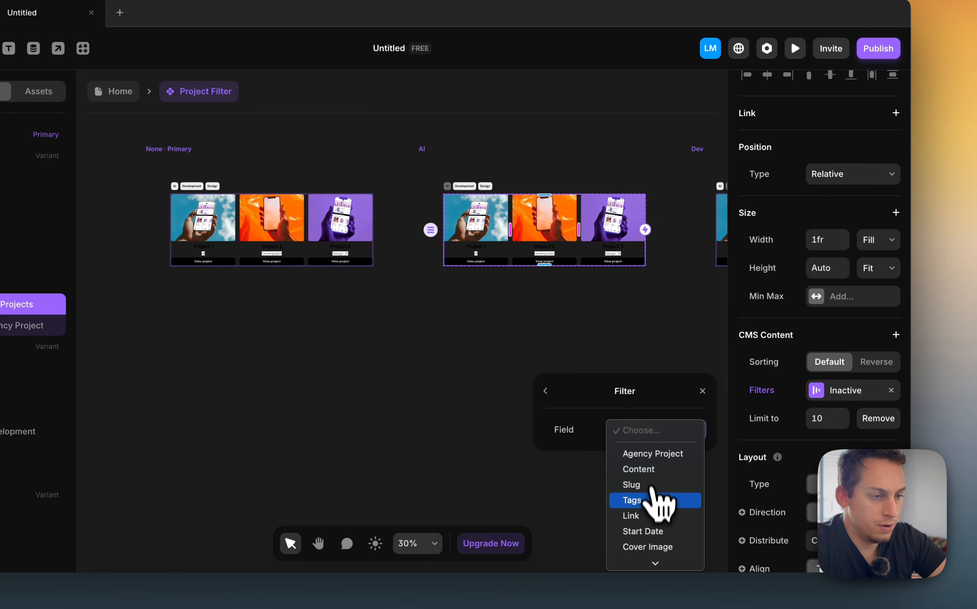
pyautogui.click(641, 469)
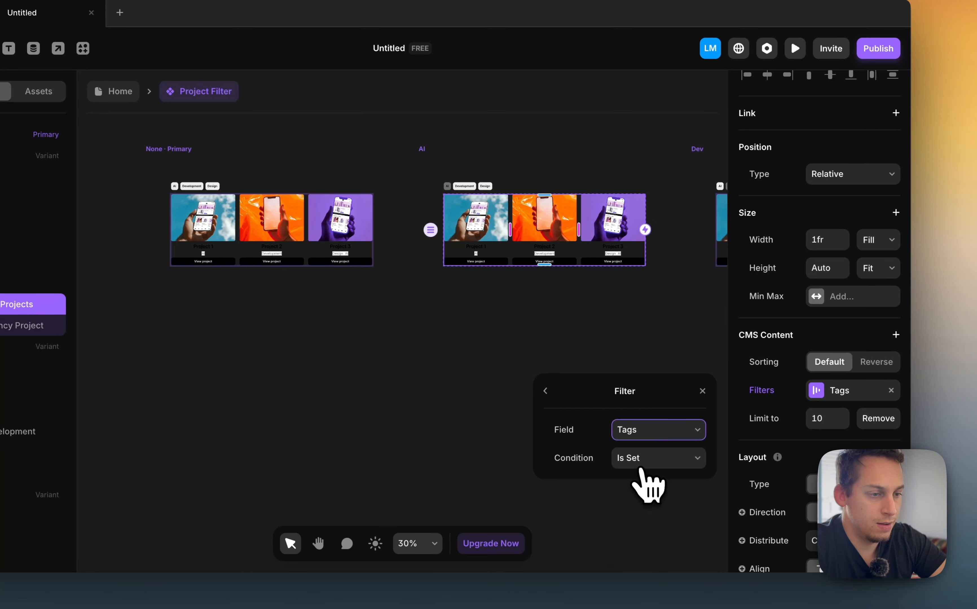
# Set the filter condition to Contains with the value AI
pyautogui.click(636, 459)
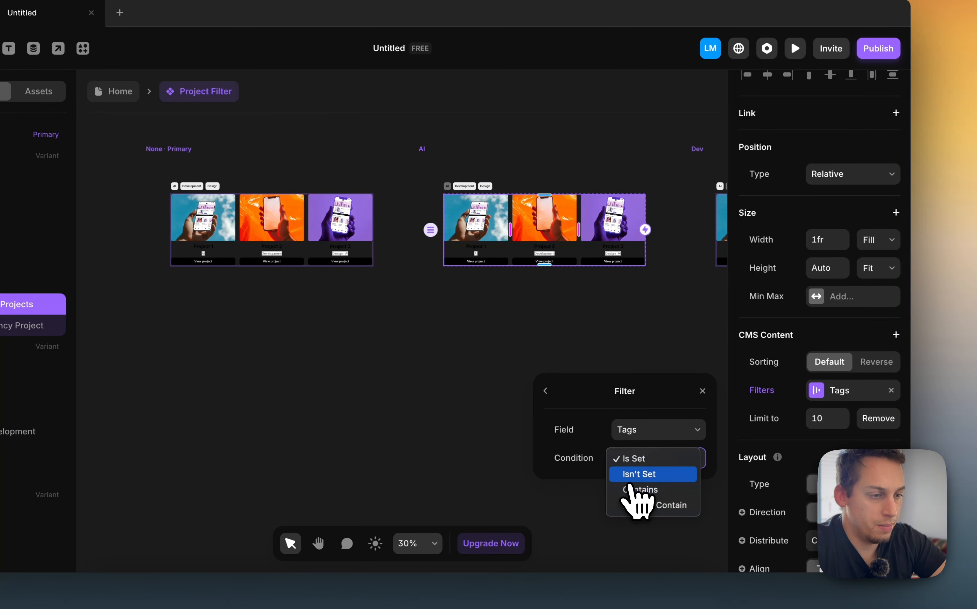
pyautogui.click(632, 463)
pyautogui.click(634, 462)
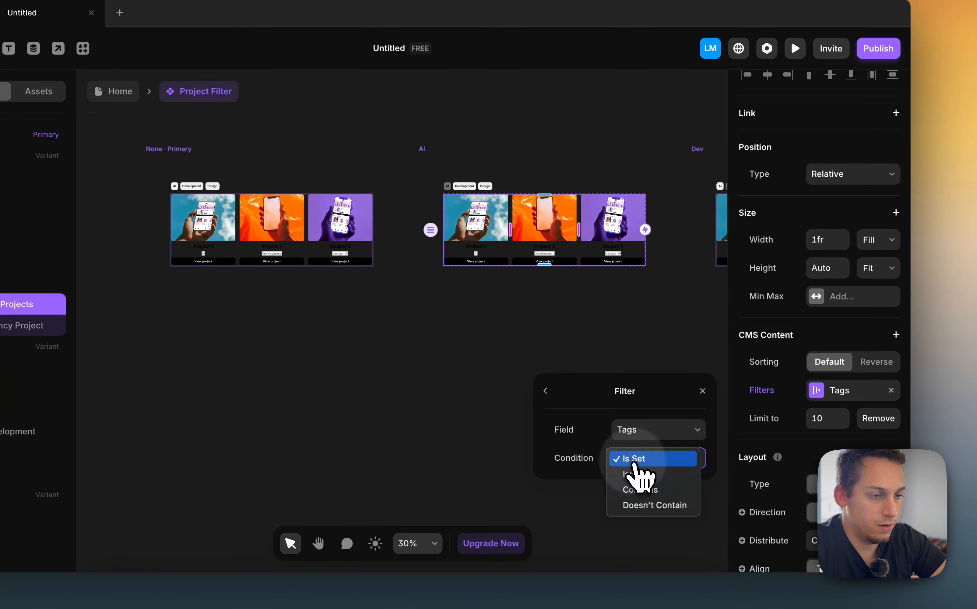
pyautogui.click(640, 489)
pyautogui.click(633, 486)
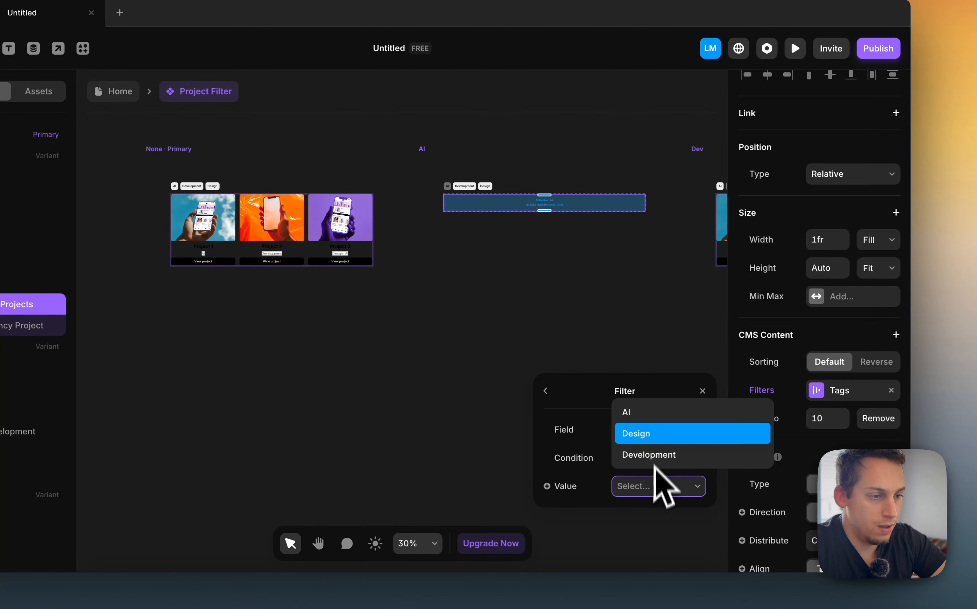
pyautogui.click(641, 414)
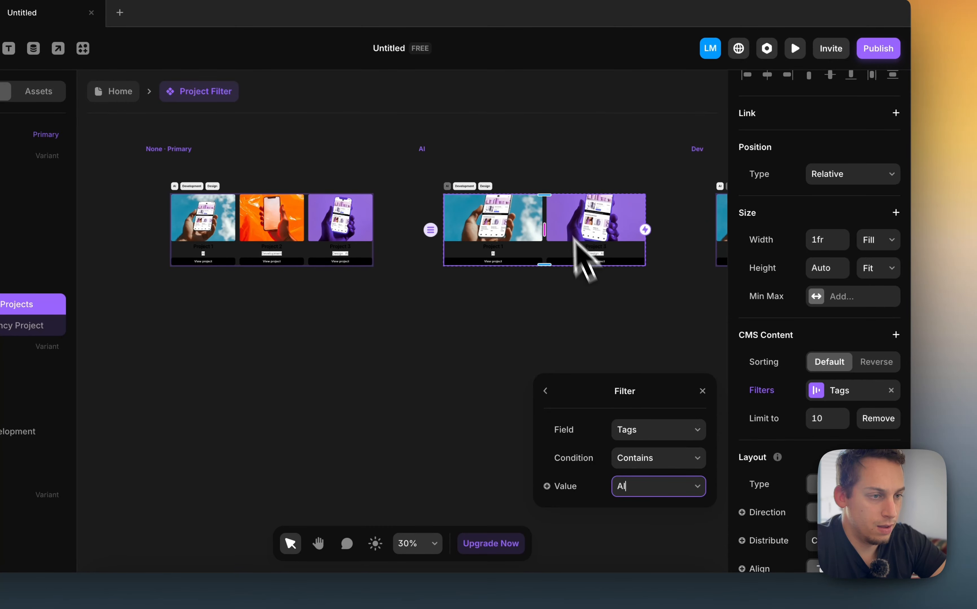
# In the Dev variant, filter the project collection list by Tags with condition Contains and value Development
pyautogui.scroll(5, 568, 230)
pyautogui.scroll(-4, 563, 218)
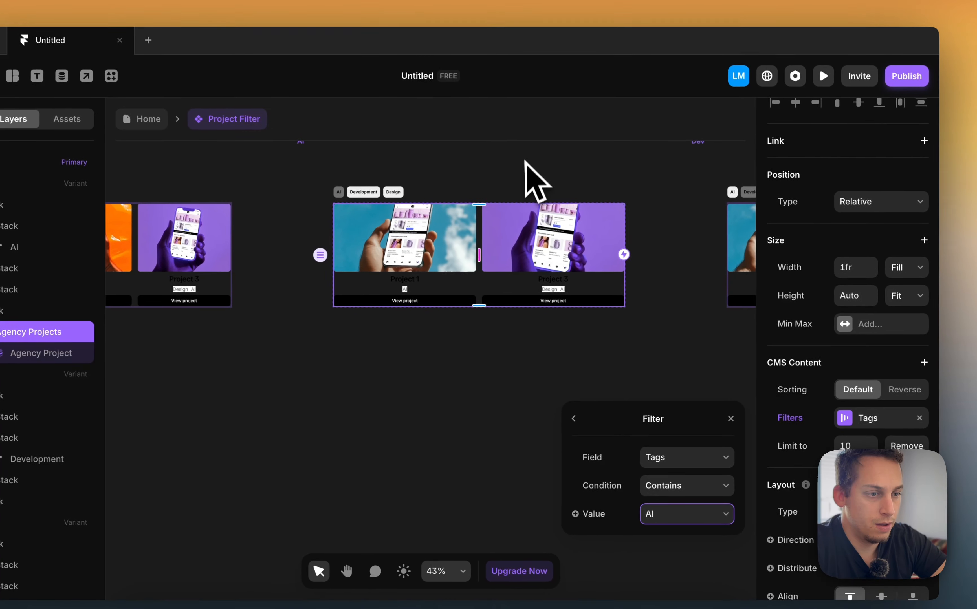
pyautogui.click(496, 144)
pyautogui.hscroll(9, 496, 147)
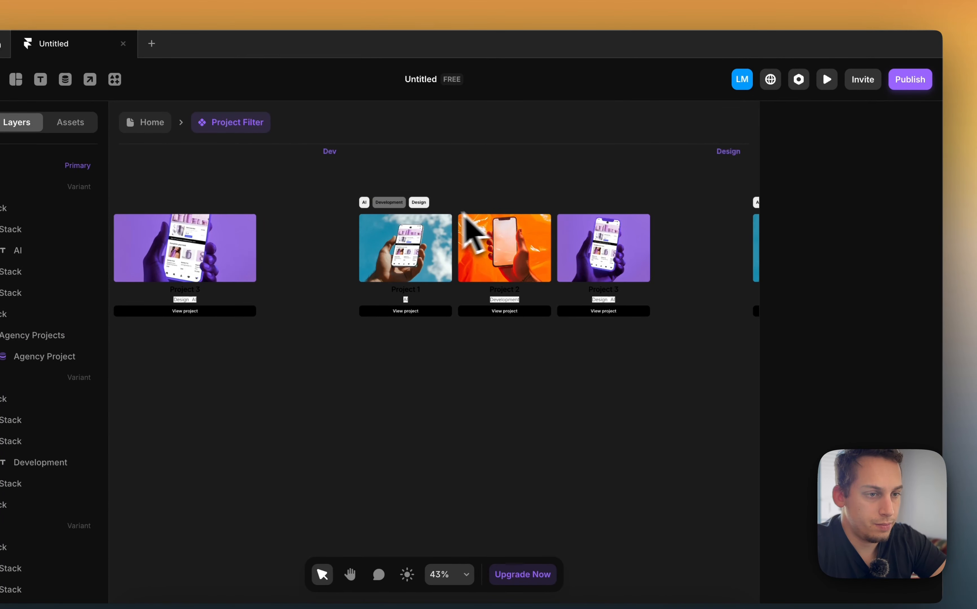
pyautogui.click(463, 300)
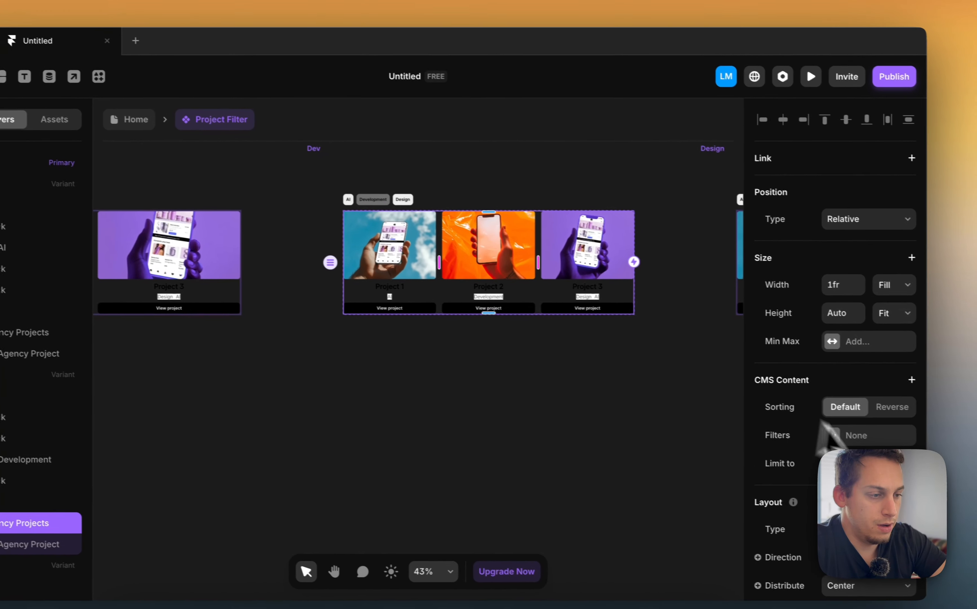
pyautogui.scroll(-5, 854, 414)
pyautogui.scroll(-3, 837, 414)
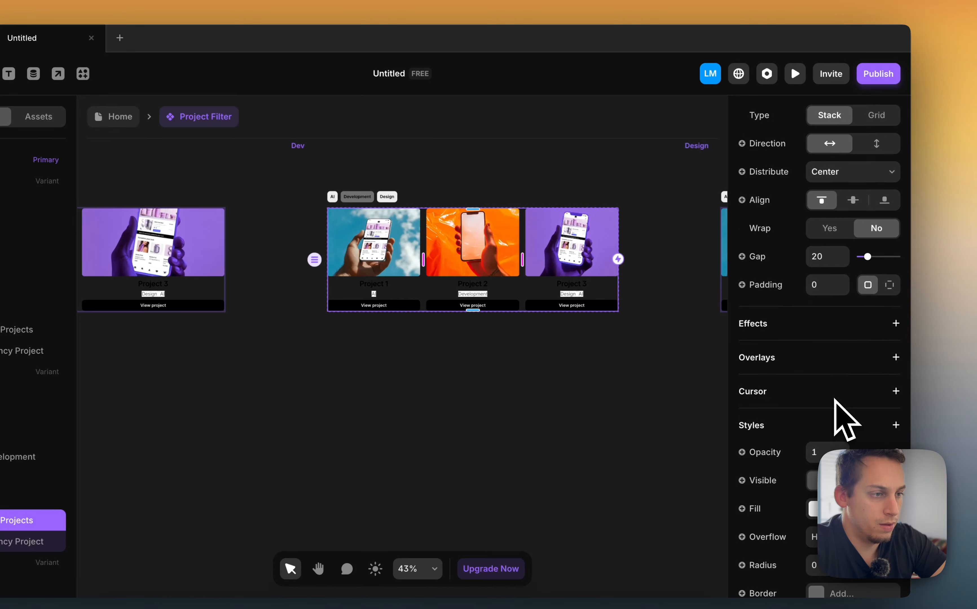
pyautogui.scroll(5, 838, 419)
pyautogui.click(812, 196)
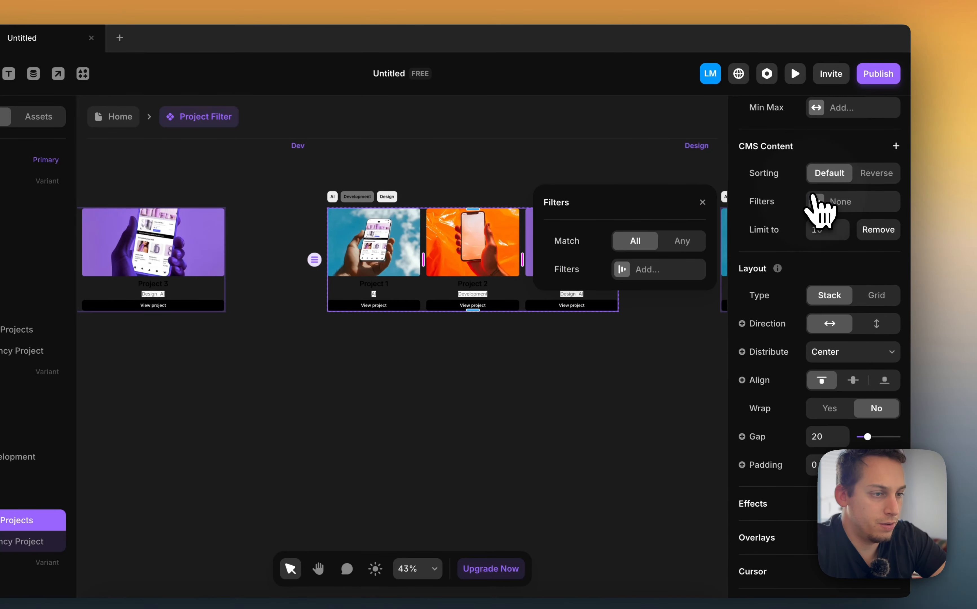
pyautogui.click(647, 263)
pyautogui.click(643, 243)
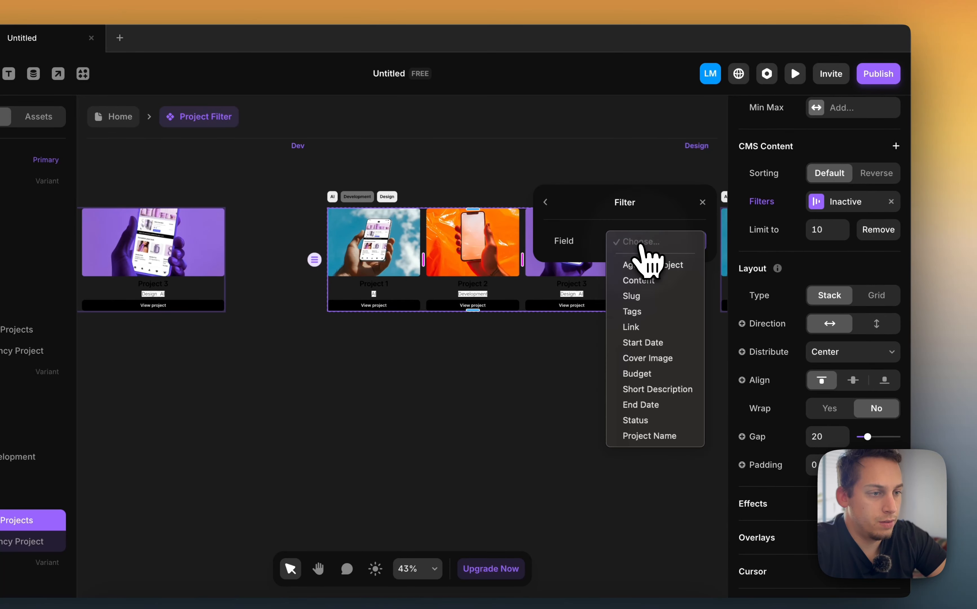
pyautogui.click(644, 311)
pyautogui.click(649, 269)
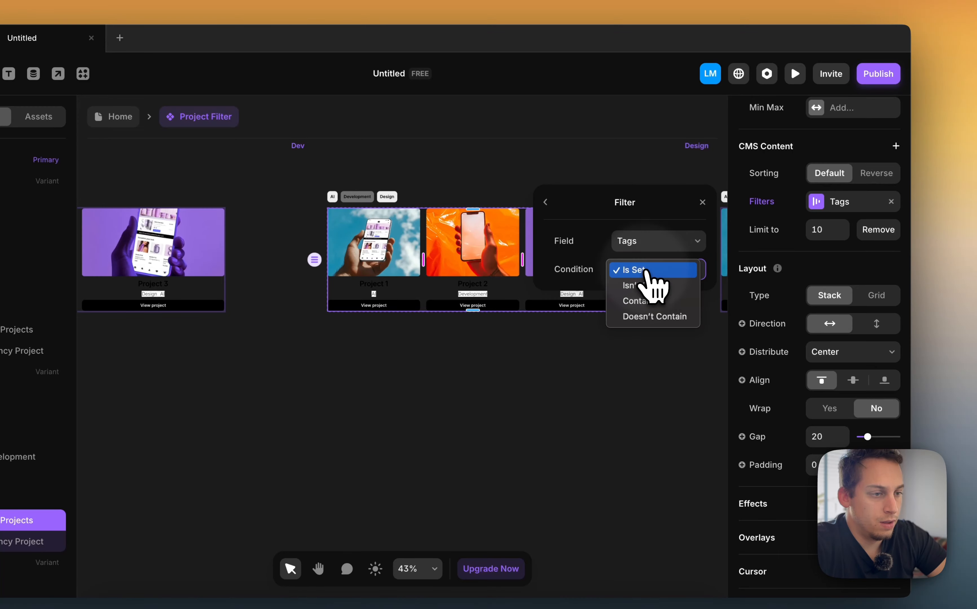
pyautogui.click(647, 302)
pyautogui.click(637, 297)
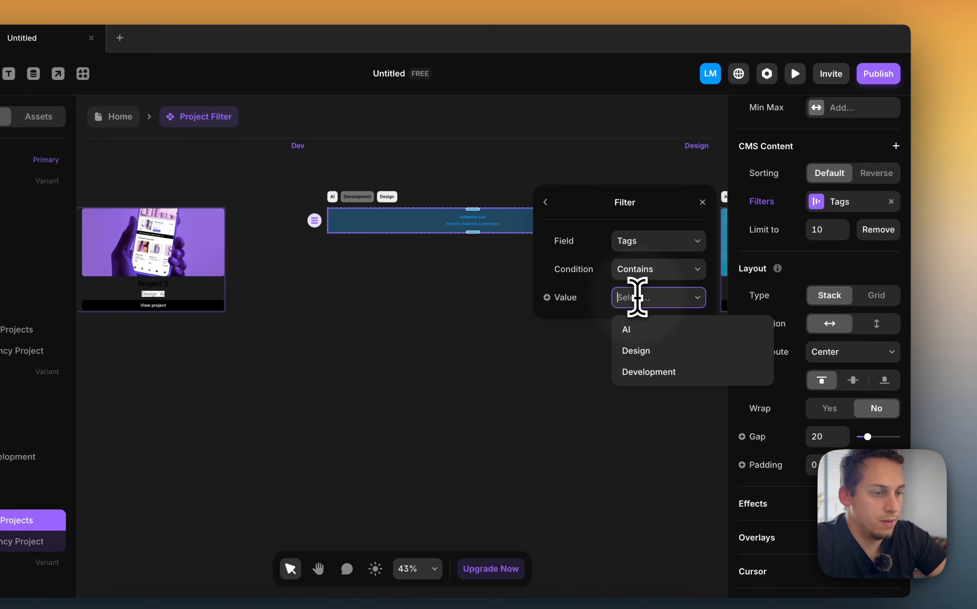
pyautogui.click(647, 369)
# Set the project card's width to Fixed in the None variant
pyautogui.click(502, 169)
pyautogui.hscroll(5, 501, 169)
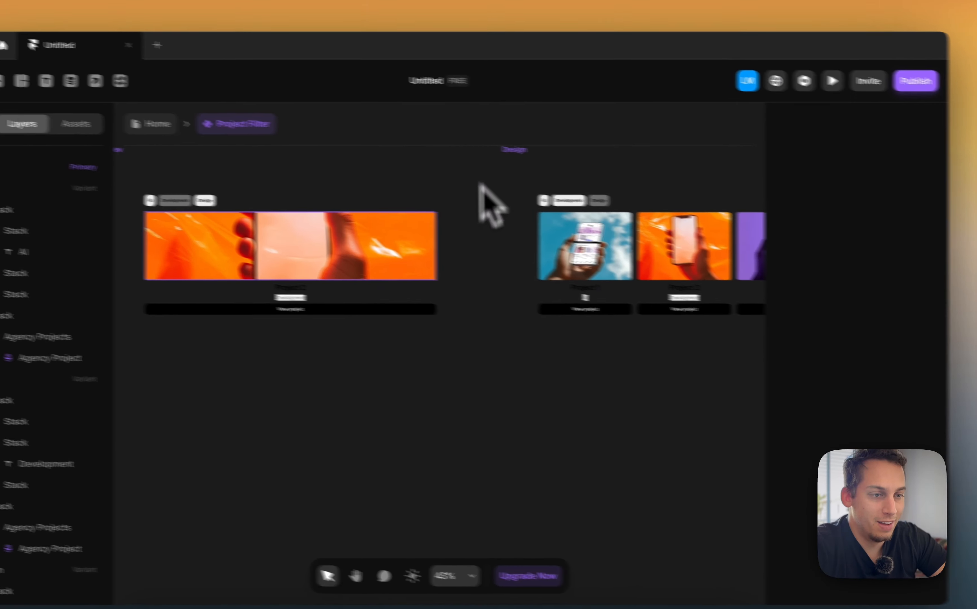
pyautogui.hscroll(-20, 350, 249)
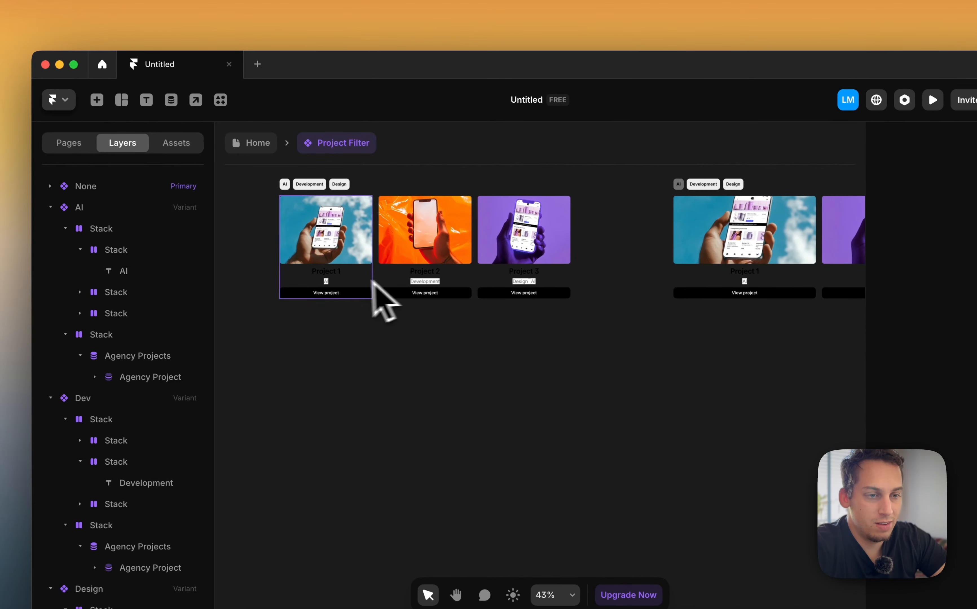
pyautogui.click(360, 277)
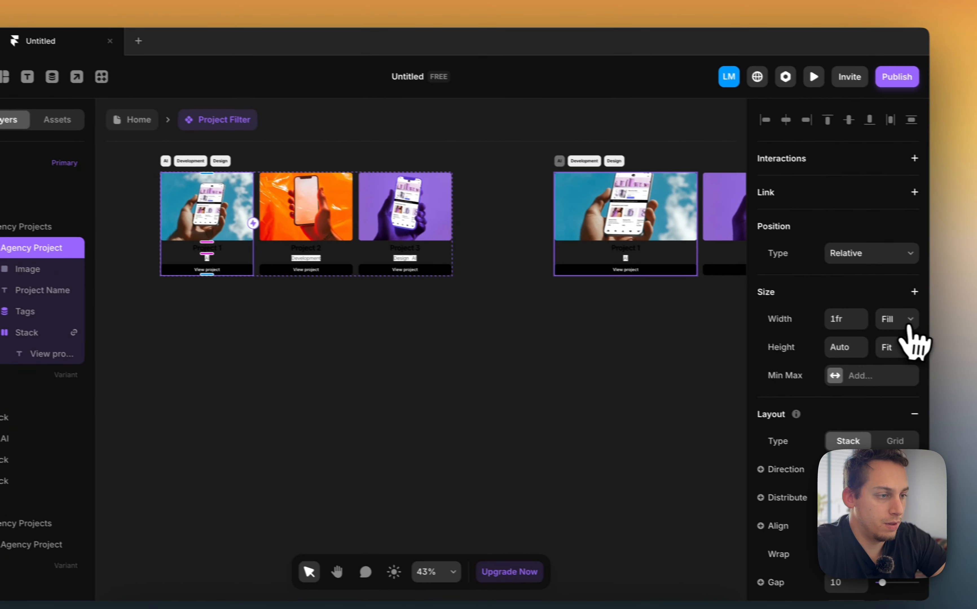
pyautogui.click(900, 320)
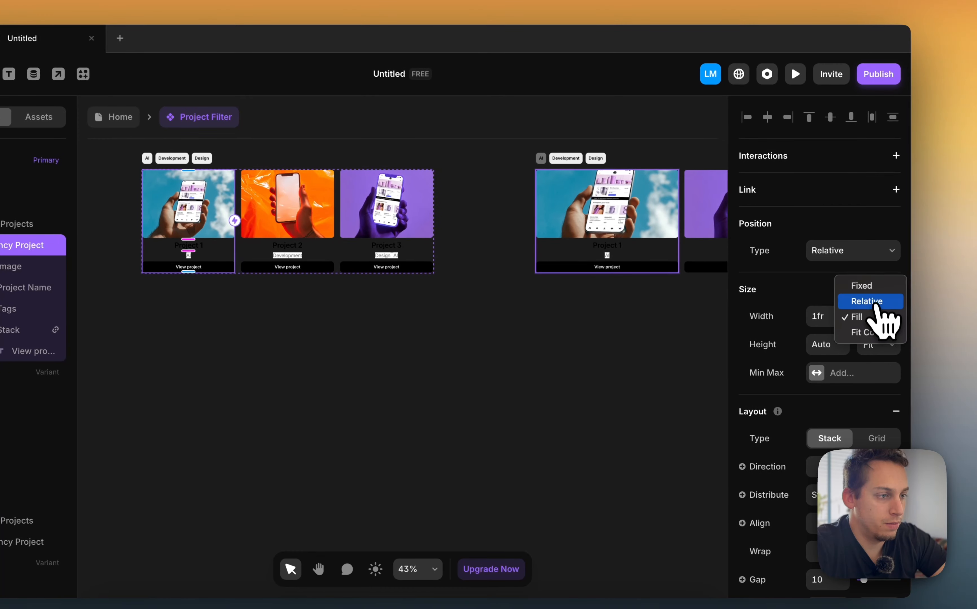
pyautogui.click(877, 290)
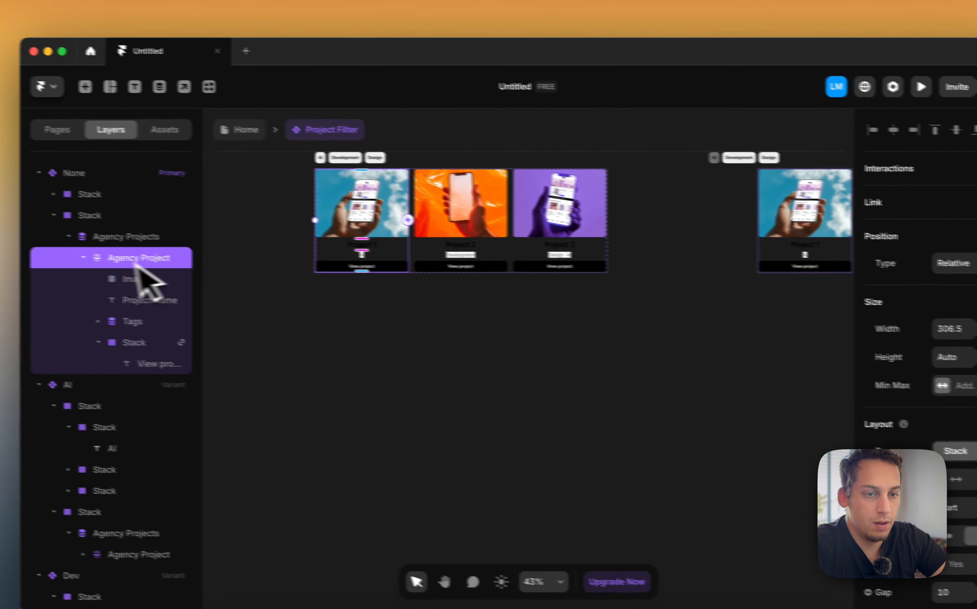
# Change the distribution of the None variant's project collection list
pyautogui.click(136, 242)
pyautogui.click(852, 473)
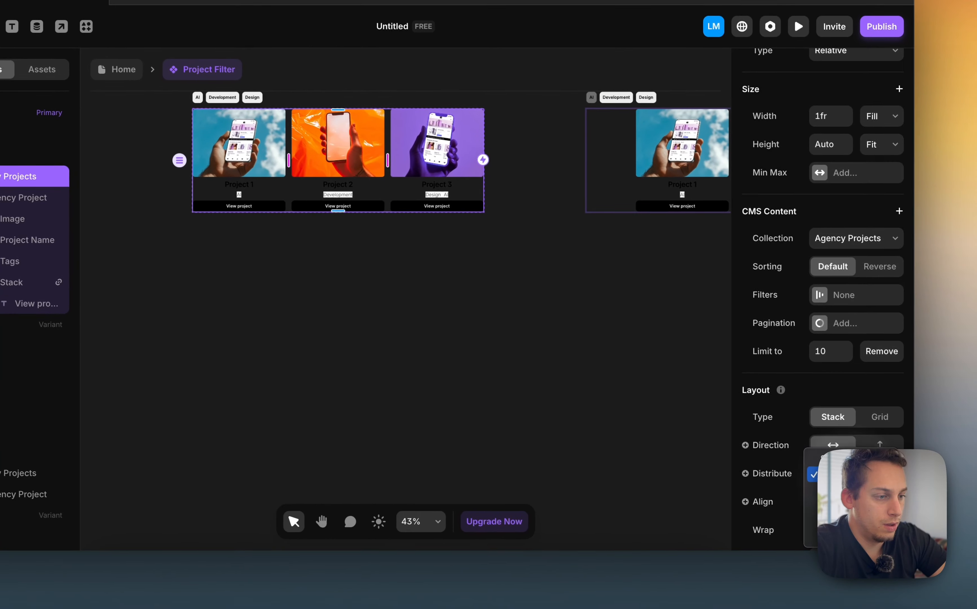
pyautogui.click(819, 457)
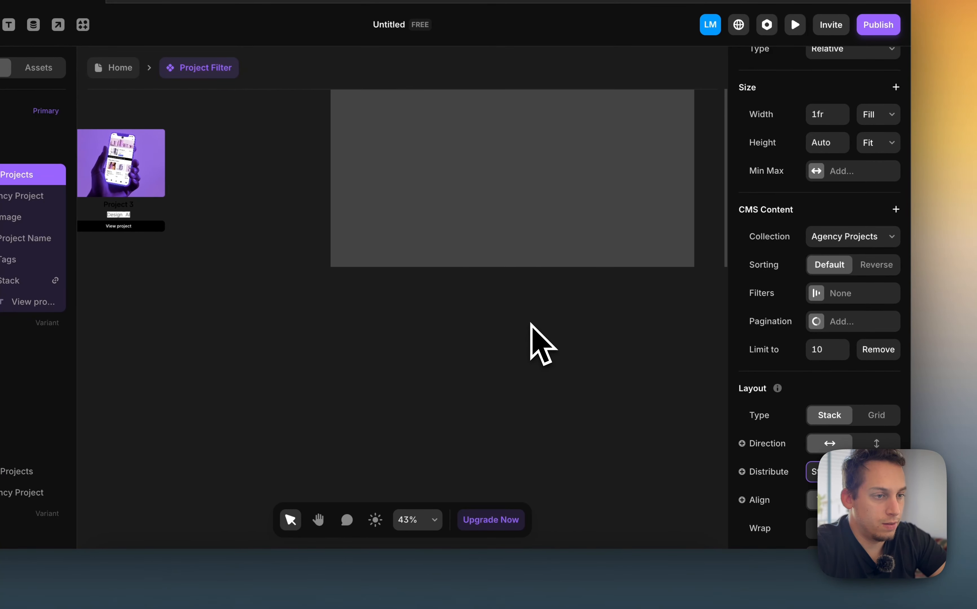
pyautogui.hscroll(5, 530, 322)
pyautogui.scroll(-3, 530, 322)
pyautogui.hscroll(-4, 413, 275)
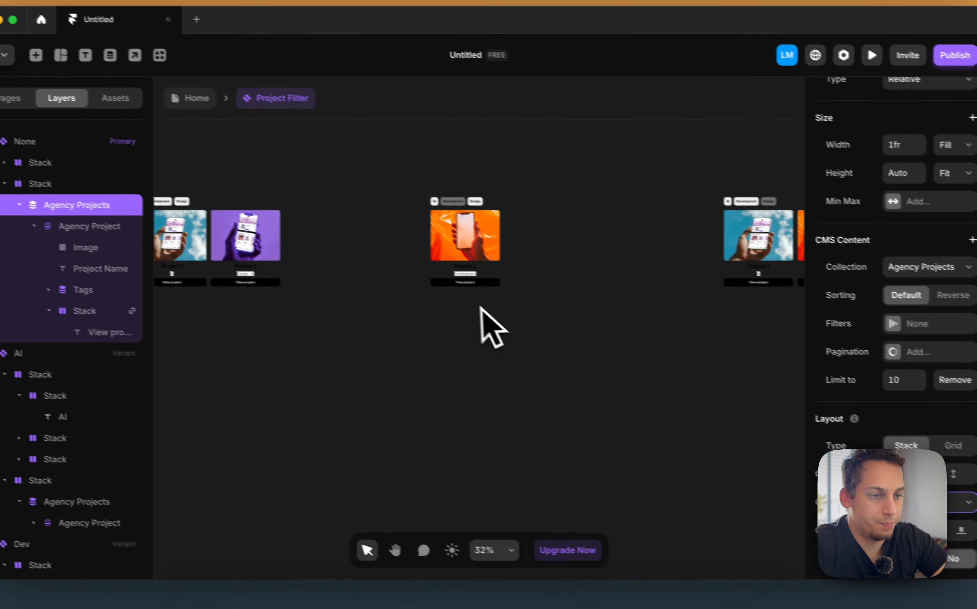
# In the Design variant, filter the project collection list by Tags with condition Contains and value Design
pyautogui.hscroll(1, 399, 274)
pyautogui.hscroll(3, 503, 316)
pyautogui.click(628, 281)
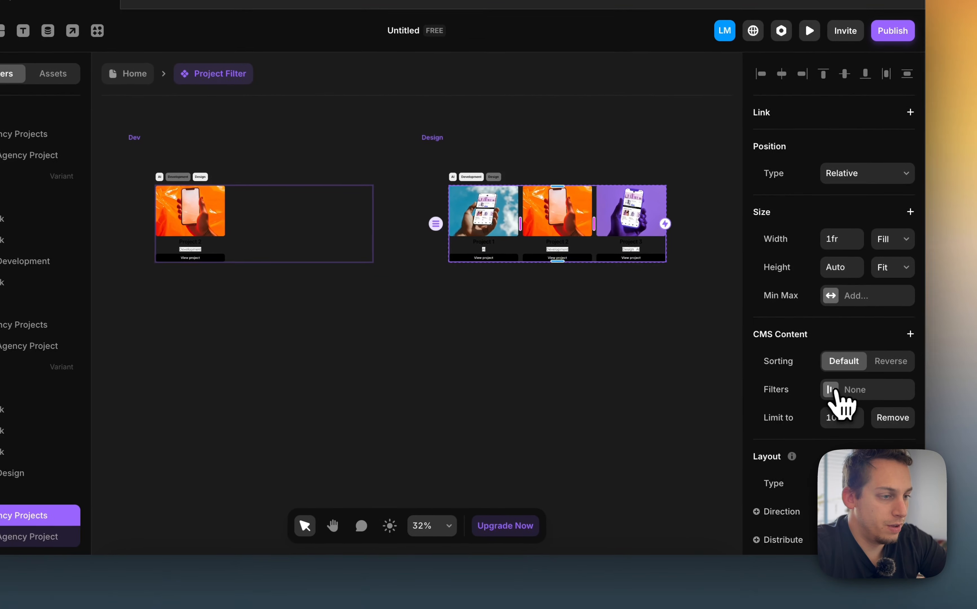
pyautogui.click(966, 413)
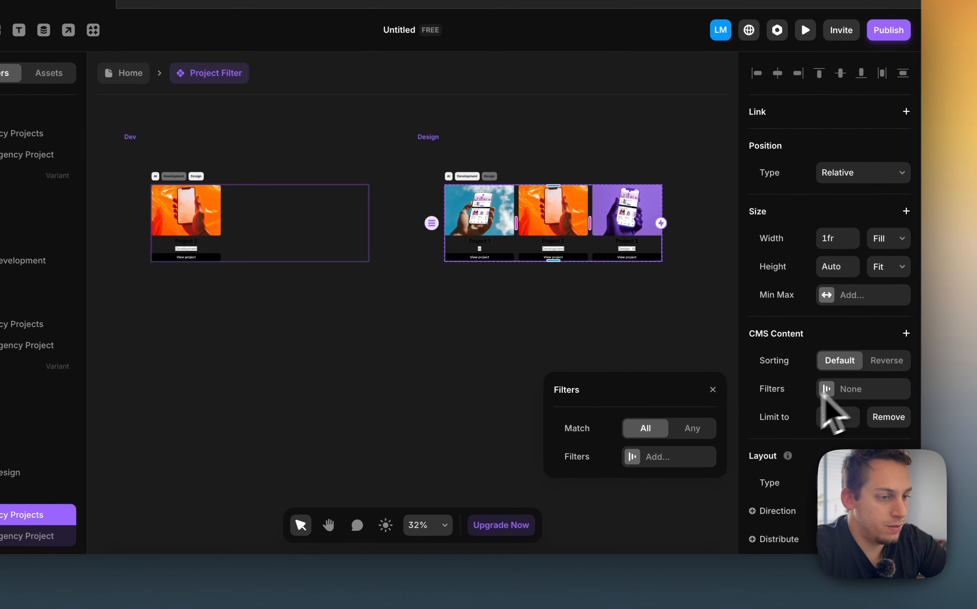
pyautogui.click(656, 454)
pyautogui.click(670, 431)
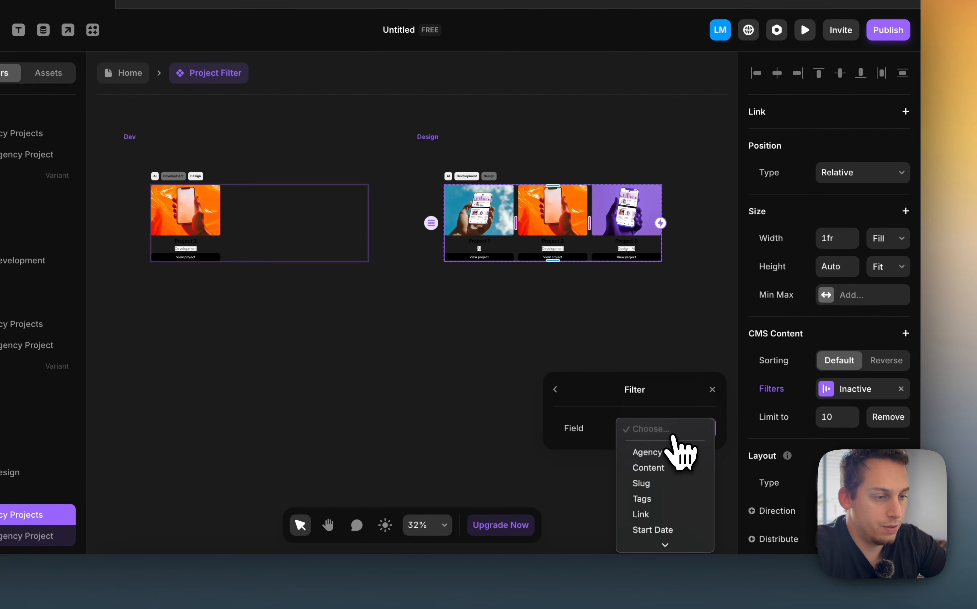
pyautogui.click(646, 499)
pyautogui.click(666, 457)
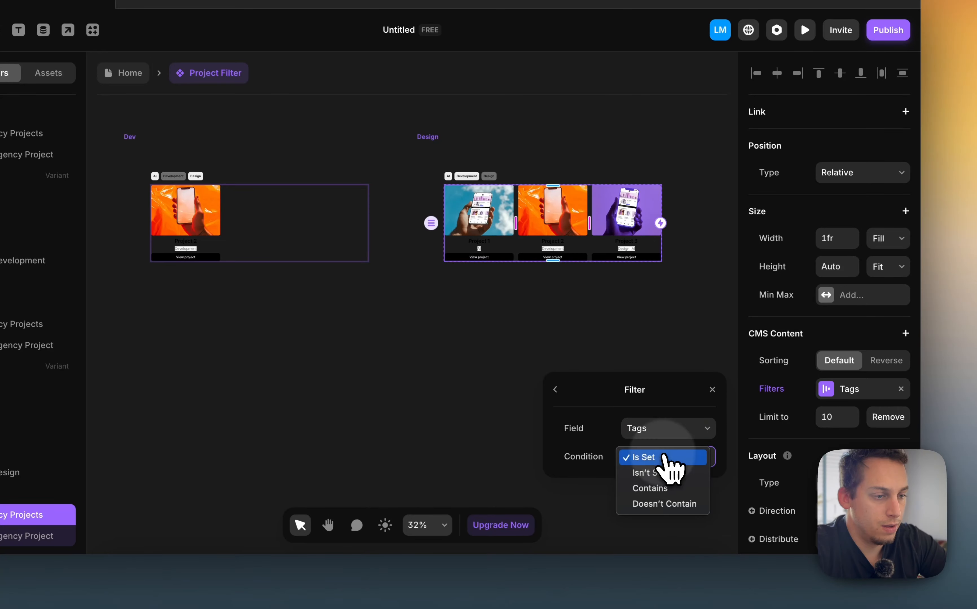
pyautogui.click(660, 488)
pyautogui.click(653, 484)
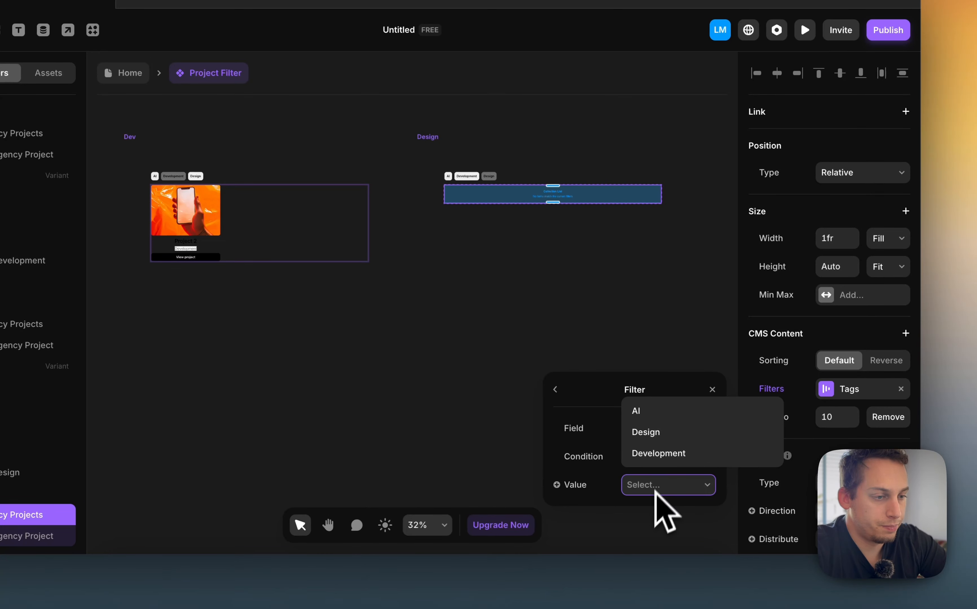
pyautogui.click(664, 433)
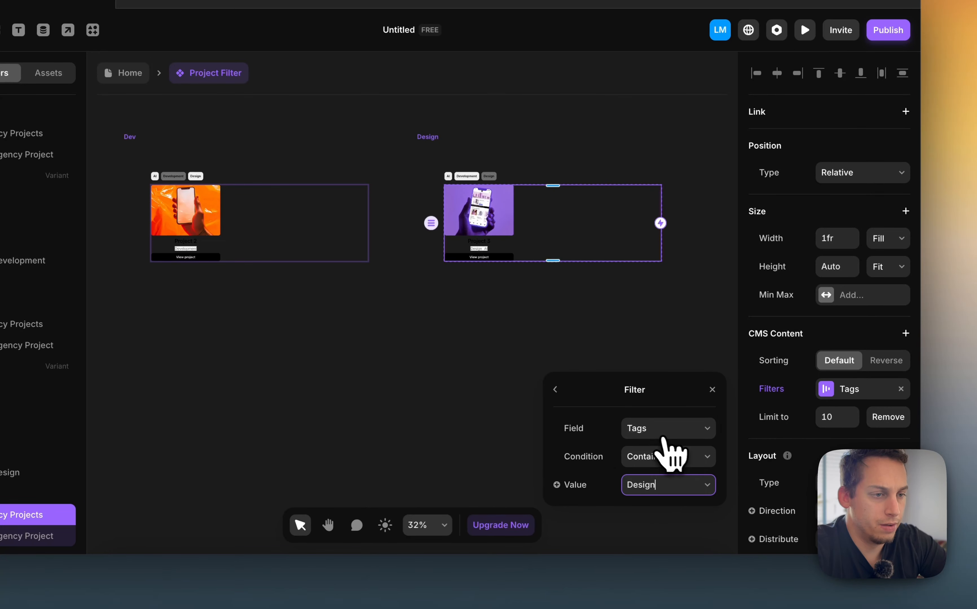
pyautogui.click(475, 359)
# Add a click Set Variant interaction to the AI tag button in the None variant, targeting the AI variant
pyautogui.scroll(-3, 471, 344)
pyautogui.hscroll(-5, 471, 344)
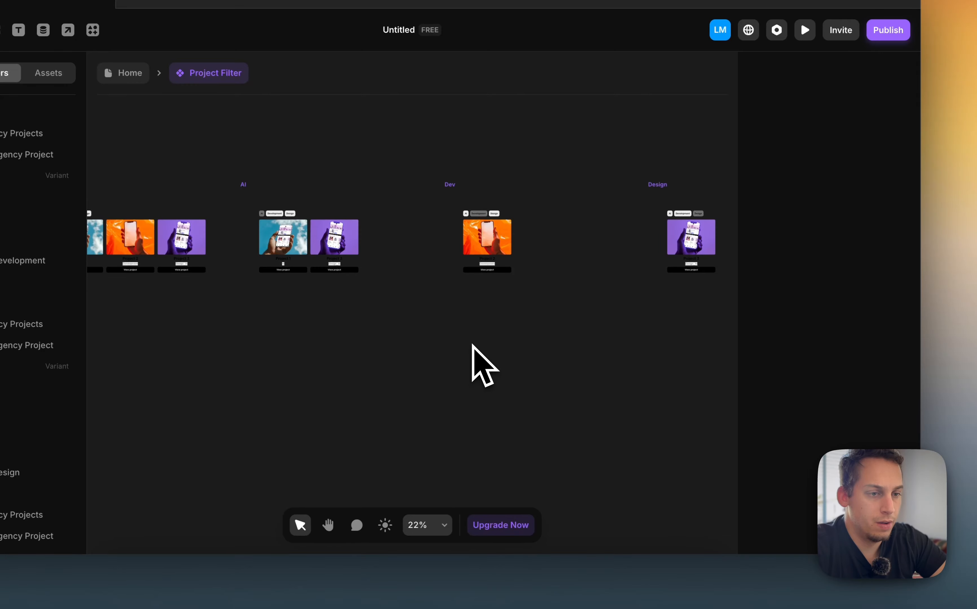
pyautogui.scroll(-1, 472, 344)
pyautogui.hscroll(-7, 472, 344)
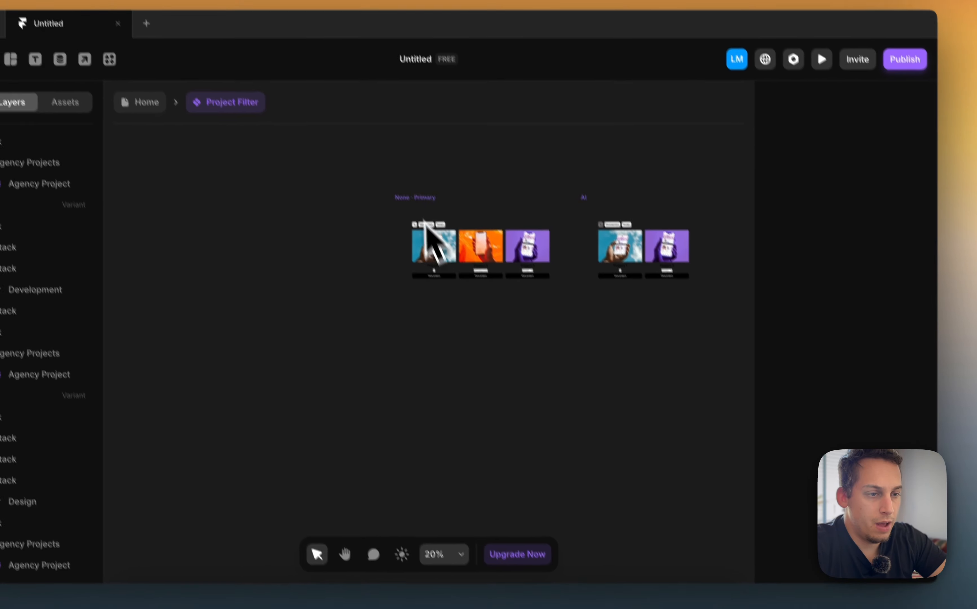
pyautogui.scroll(3, 406, 181)
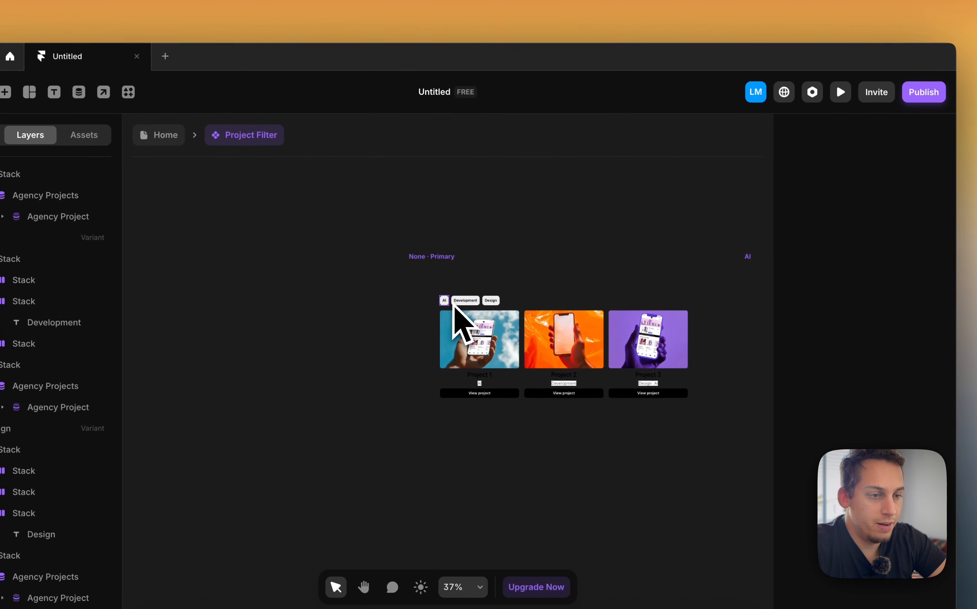
pyautogui.doubleClick(429, 270)
pyautogui.scroll(2, 430, 271)
pyautogui.scroll(-3, 450, 306)
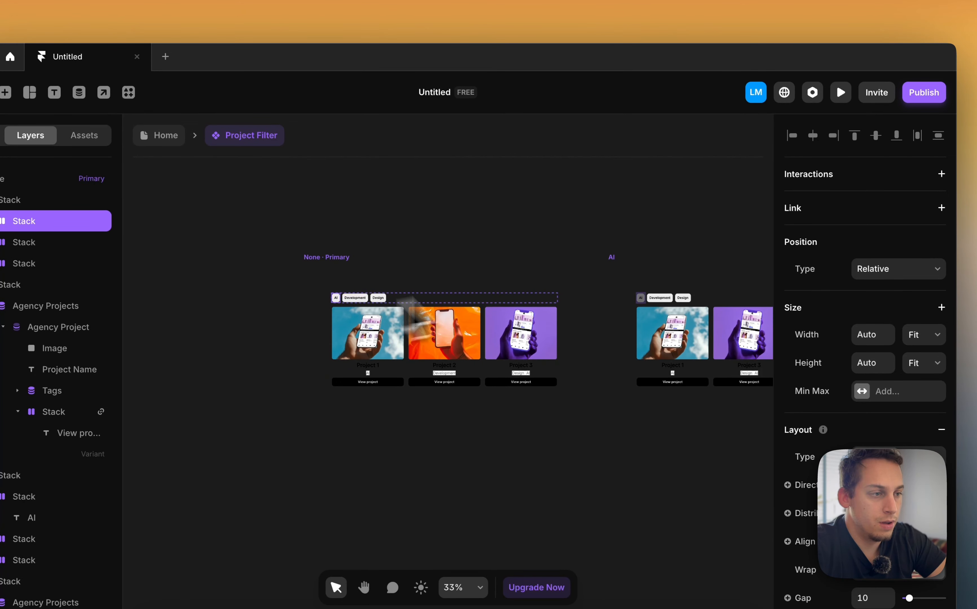
pyautogui.click(941, 174)
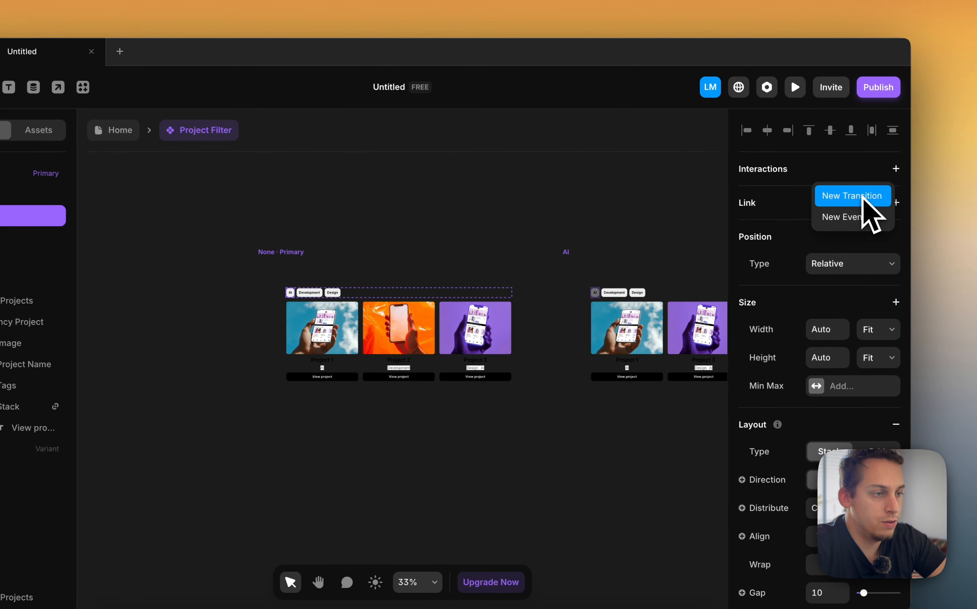
pyautogui.click(866, 197)
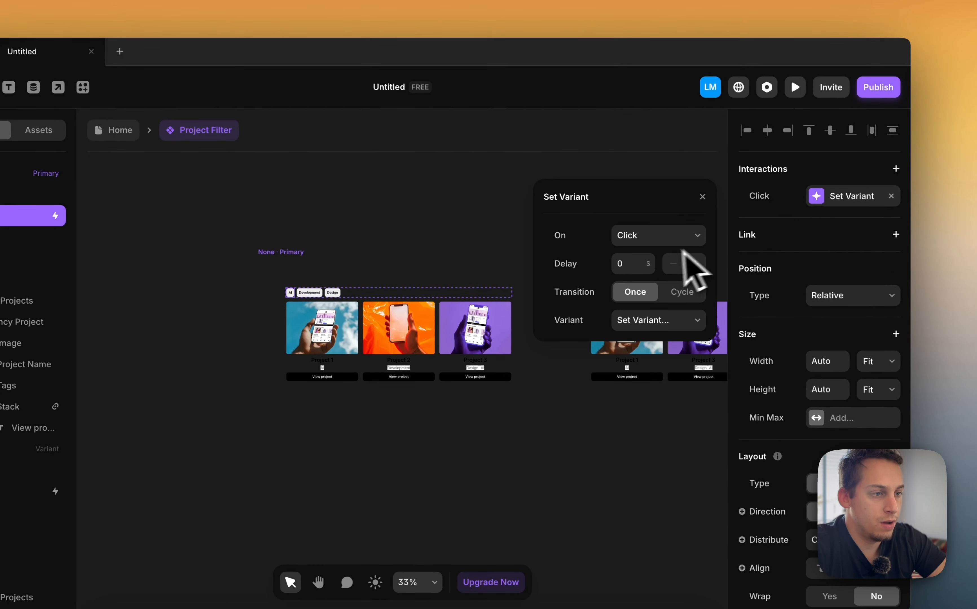
pyautogui.click(668, 322)
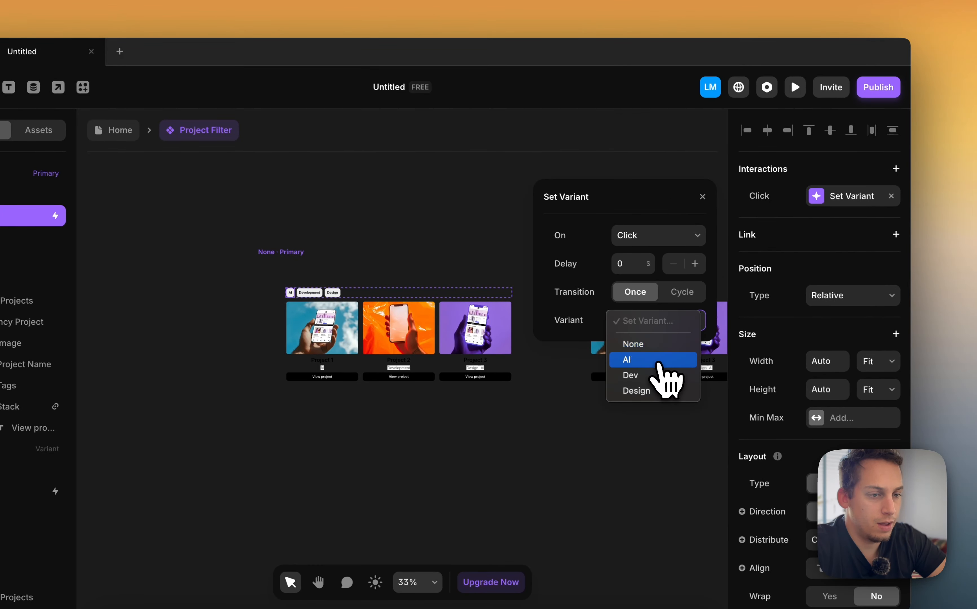
pyautogui.click(658, 363)
# Add a click Set Variant interaction to the Development tag button that switches to the Dev variant
pyautogui.scroll(5, 258, 300)
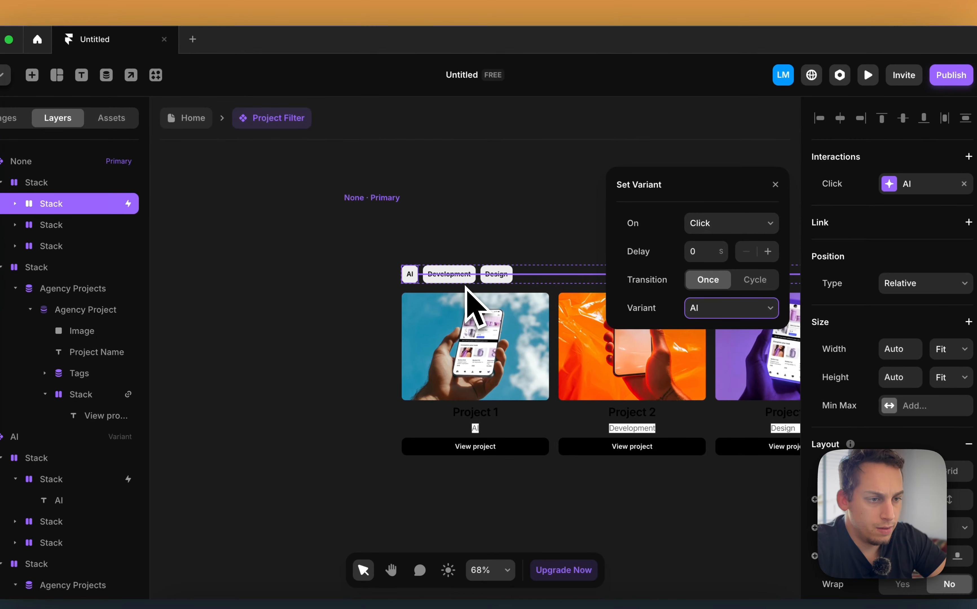
pyautogui.click(393, 295)
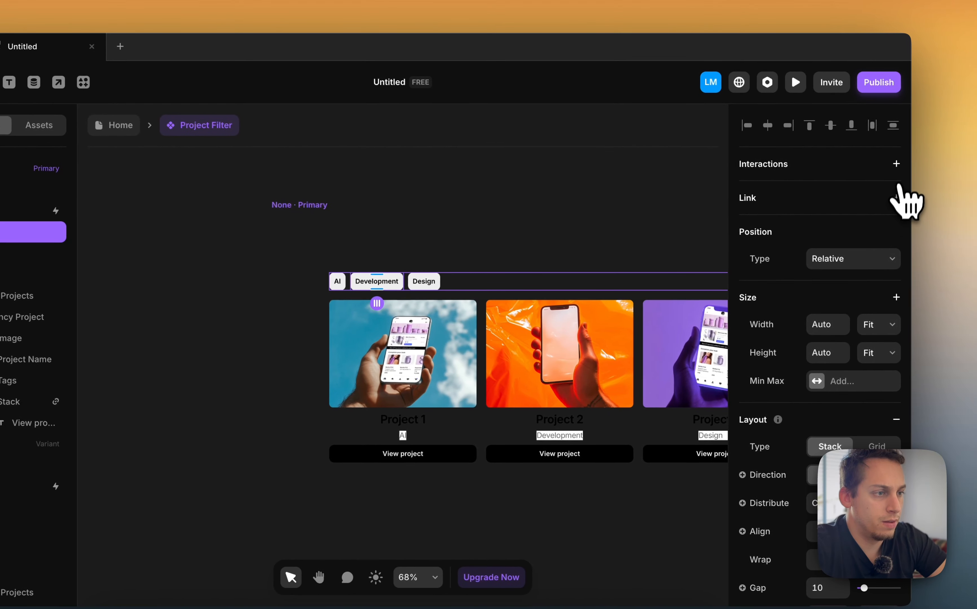
pyautogui.click(968, 156)
pyautogui.click(873, 193)
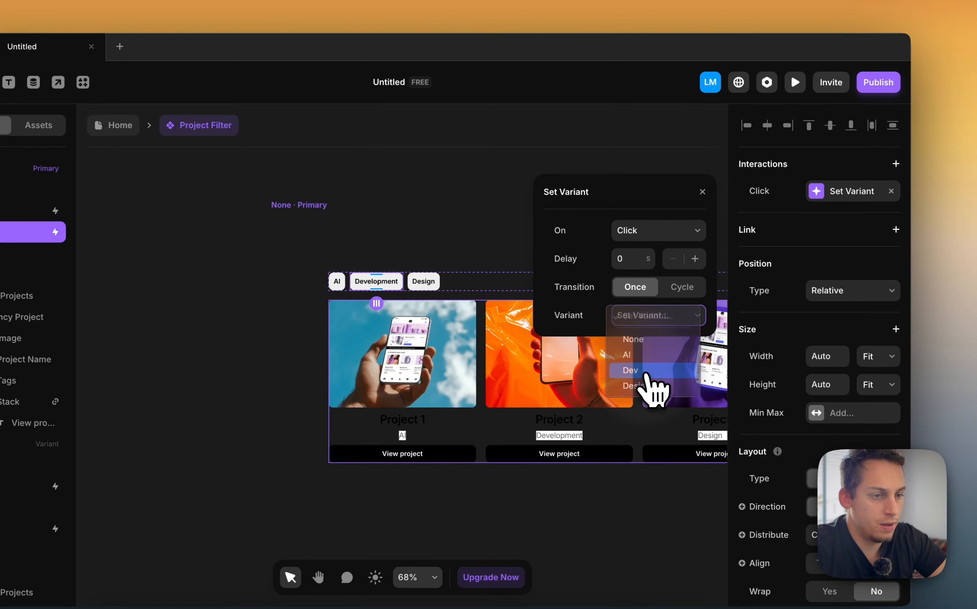
pyautogui.click(645, 369)
# Add a click Set Variant interaction to the Design tag button that switches to the Design variant
pyautogui.click(445, 288)
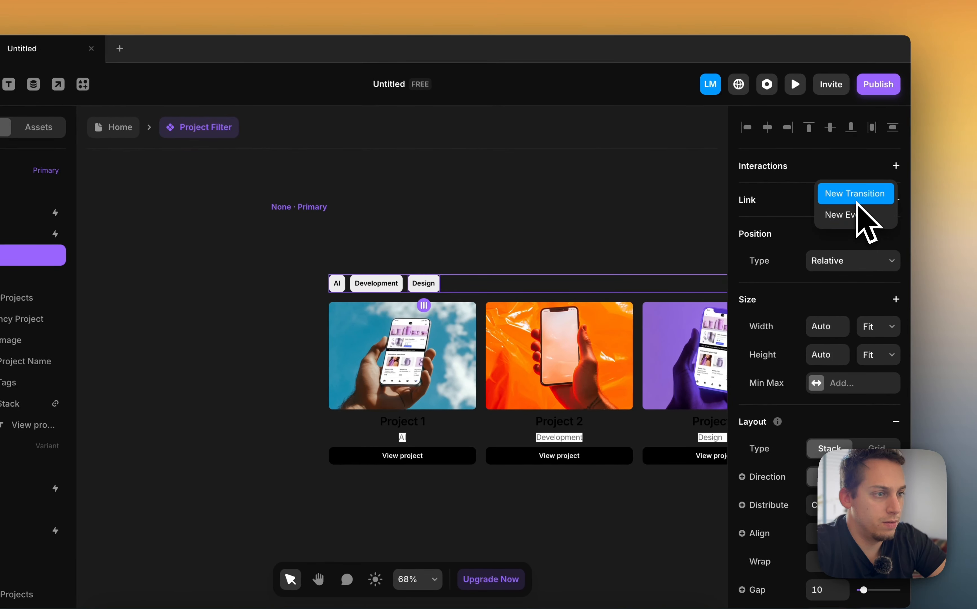
pyautogui.click(813, 178)
pyautogui.click(895, 166)
pyautogui.click(858, 195)
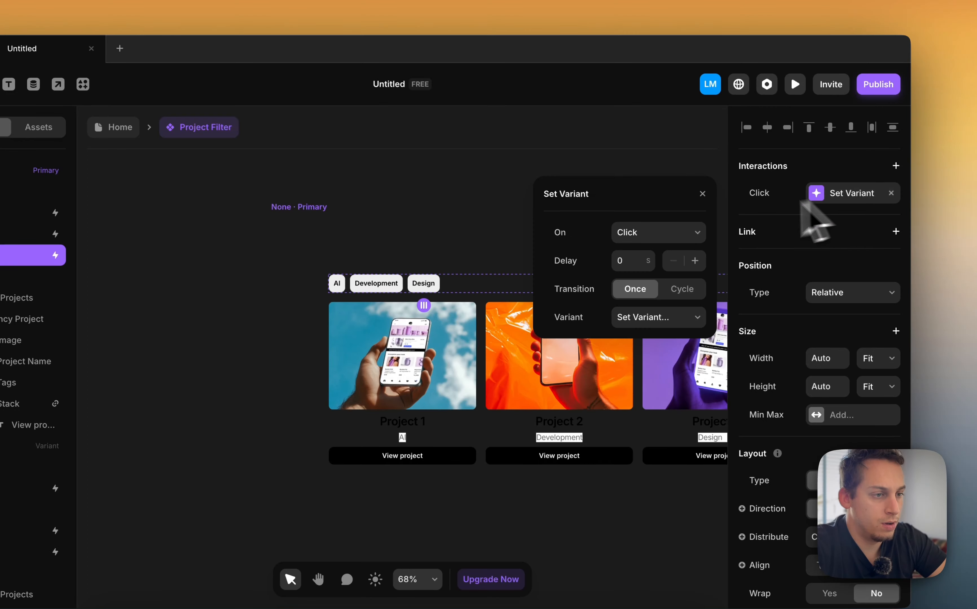
pyautogui.click(671, 317)
pyautogui.click(636, 388)
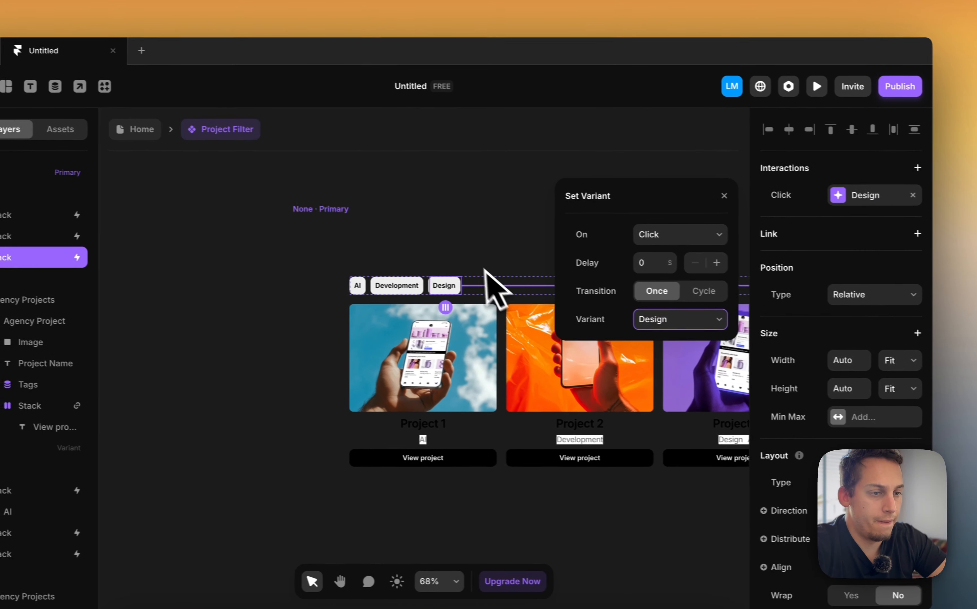
# In the AI variant, change the AI tag button's click interaction to switch back to the None variant
pyautogui.click(403, 288)
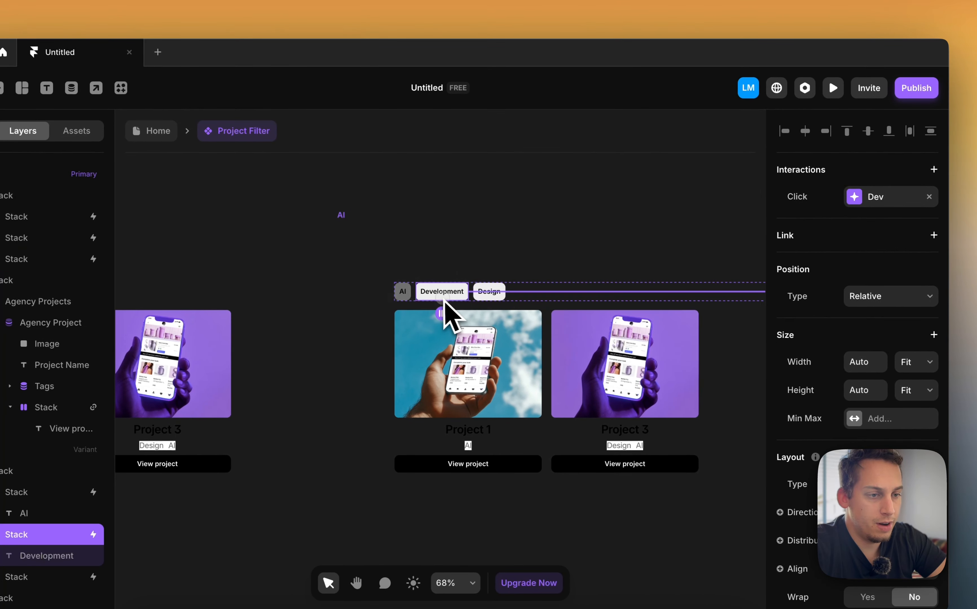
pyautogui.click(404, 294)
pyautogui.scroll(5, 394, 318)
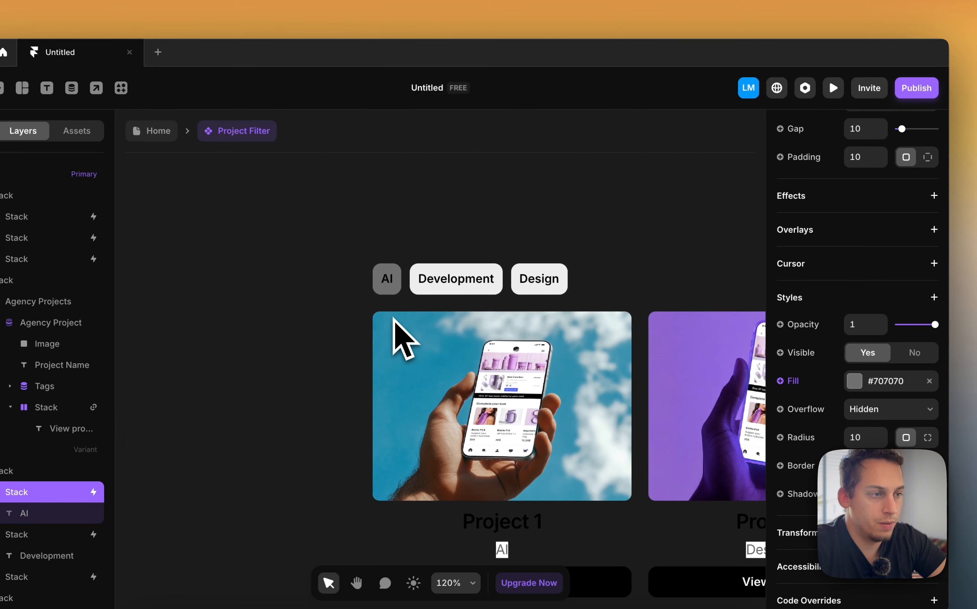
pyautogui.scroll(10, 902, 226)
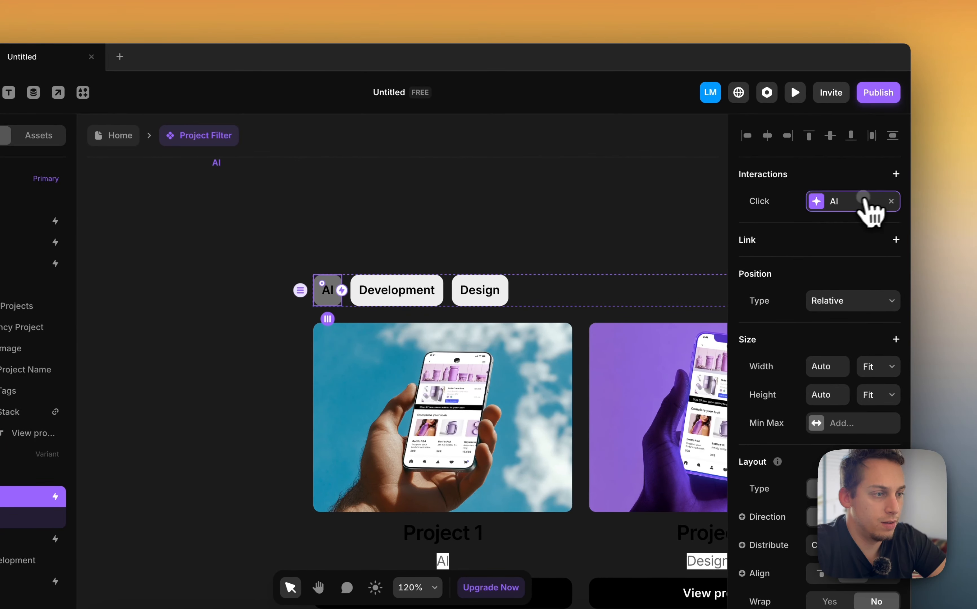
pyautogui.click(870, 202)
pyautogui.click(668, 325)
pyautogui.click(627, 310)
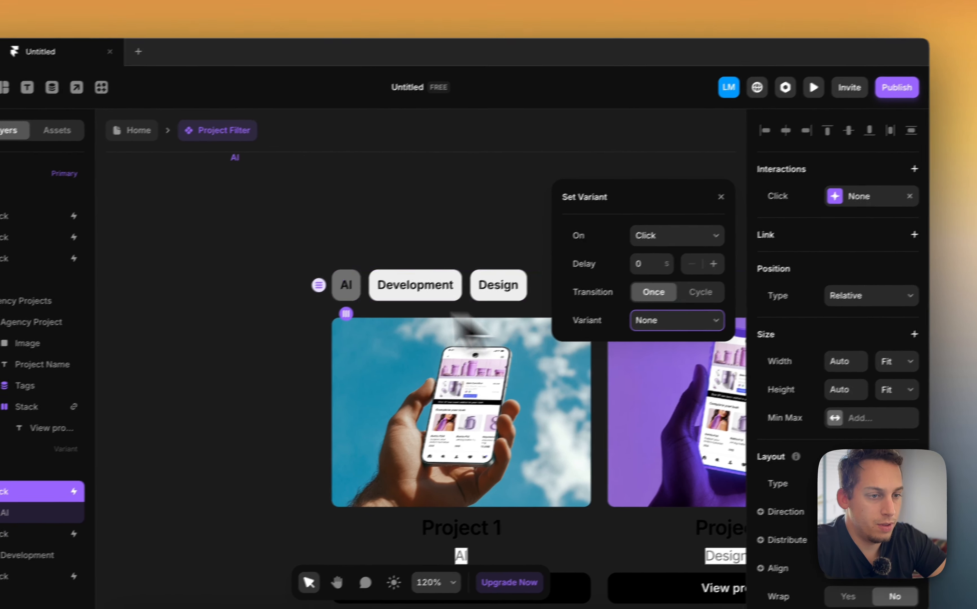
# In the Dev variant, change the Development tag button's click interaction to switch to the None variant
pyautogui.click(411, 281)
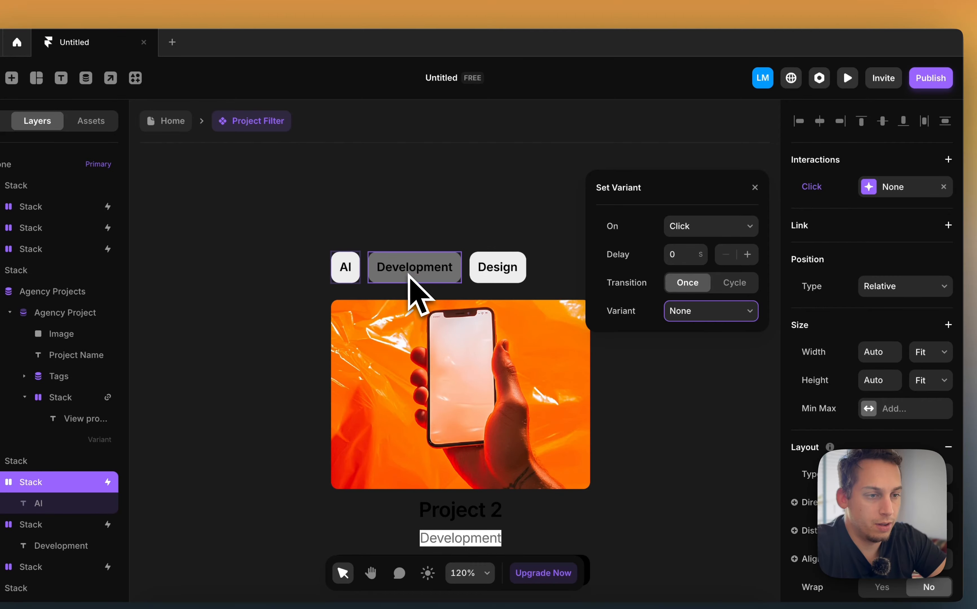
pyautogui.click(408, 276)
pyautogui.scroll(3, 853, 193)
pyautogui.click(872, 189)
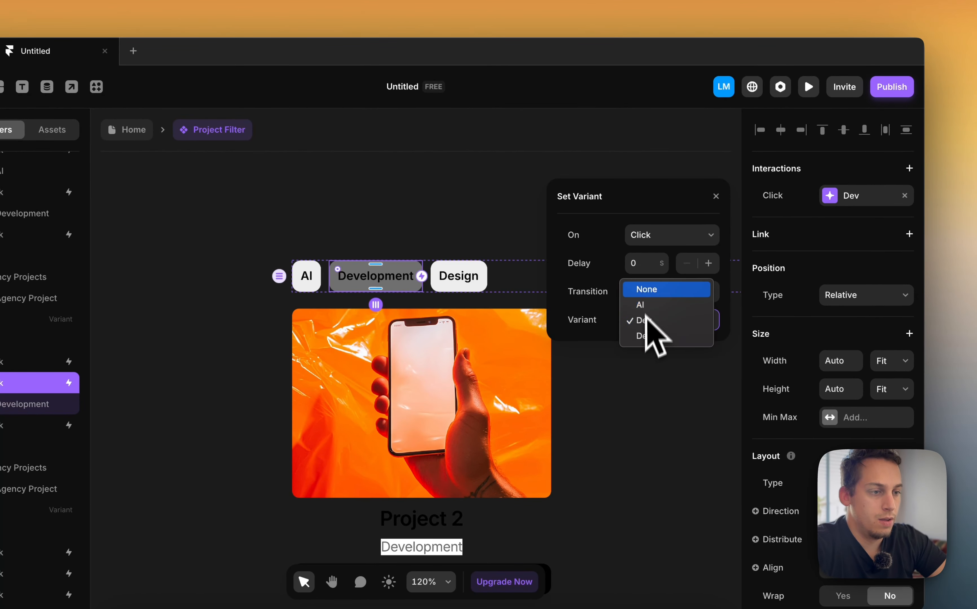
pyautogui.click(647, 289)
pyautogui.hscroll(5, 418, 241)
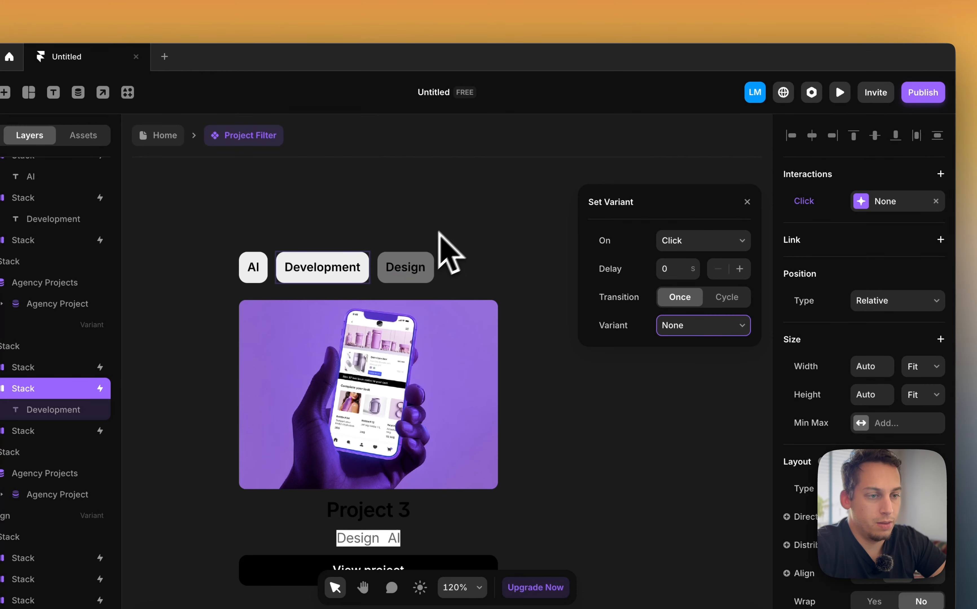
# In the Design variant, change the Design tag button's click interaction to switch to the None variant
pyautogui.click(401, 277)
pyautogui.click(824, 201)
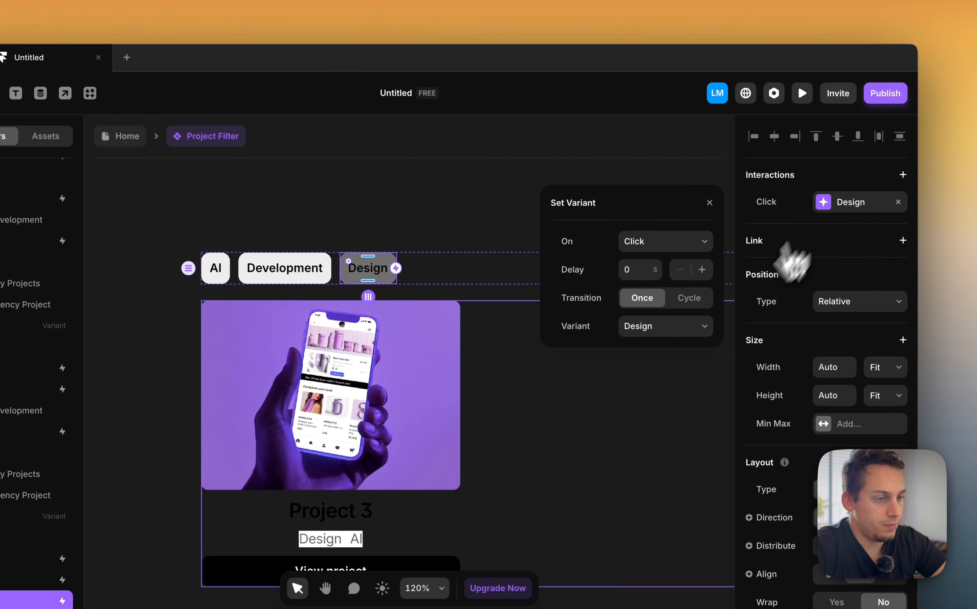
pyautogui.click(701, 327)
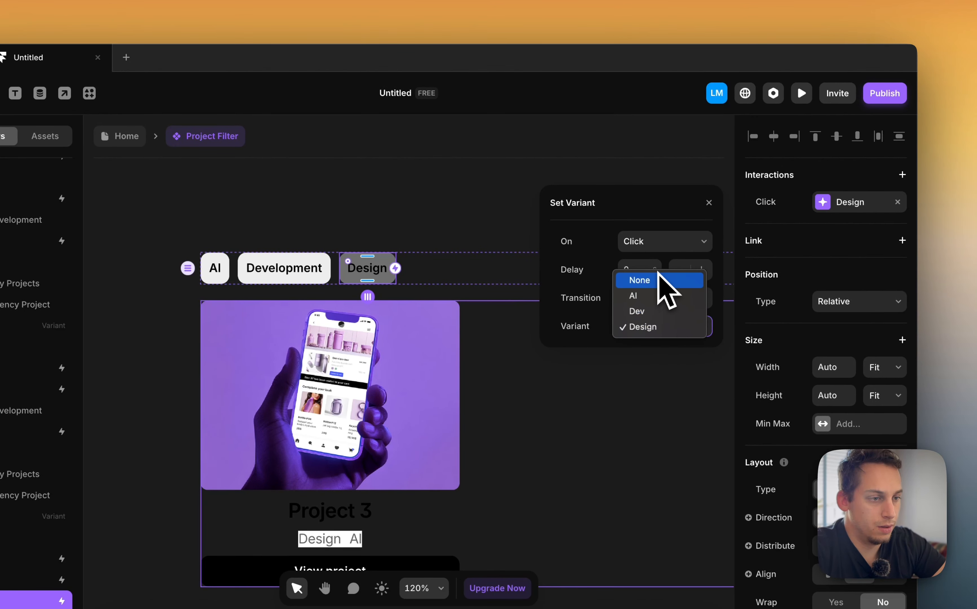
pyautogui.click(659, 282)
# Return to the Home page, open the preview, and click each tag button to test the project filtering
pyautogui.scroll(-5, 458, 192)
pyautogui.click(264, 135)
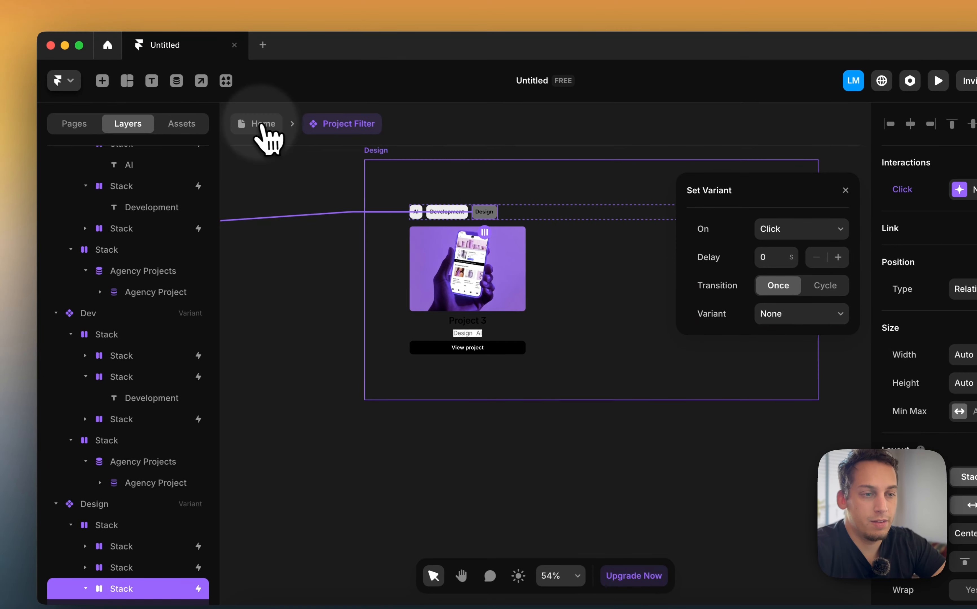
pyautogui.press('super+p')
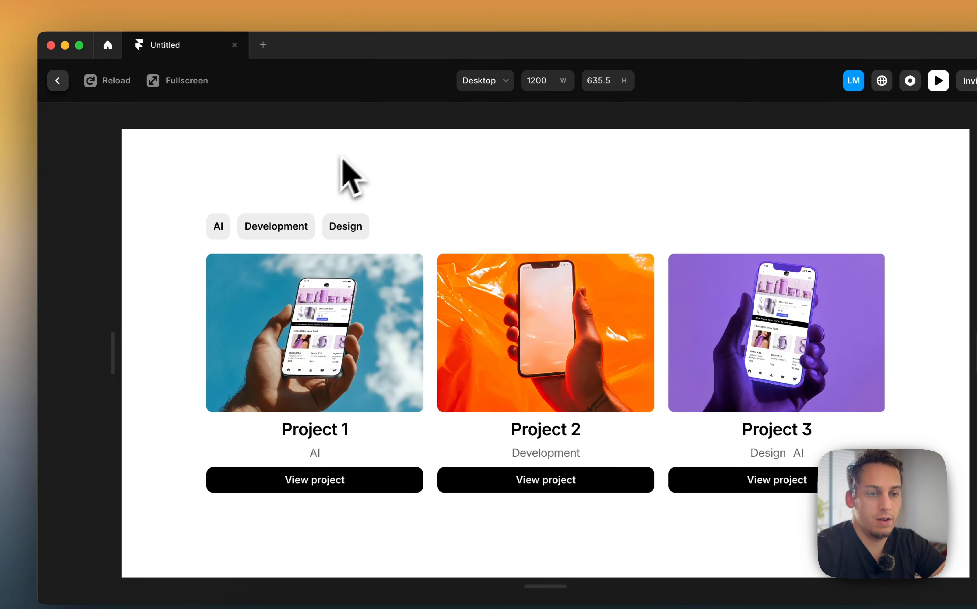
pyautogui.click(222, 228)
pyautogui.click(253, 230)
pyautogui.click(338, 225)
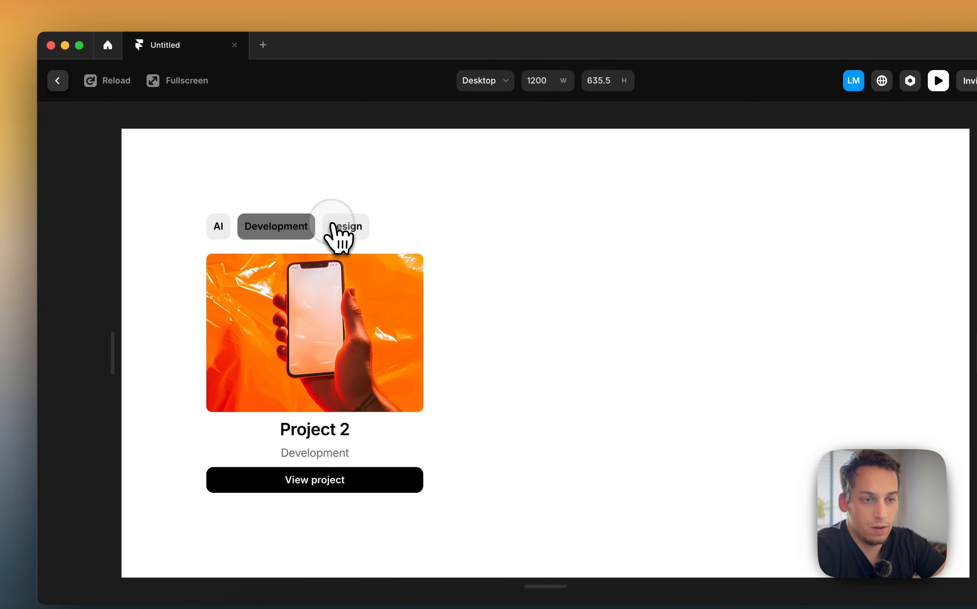
pyautogui.click(301, 228)
pyautogui.click(274, 229)
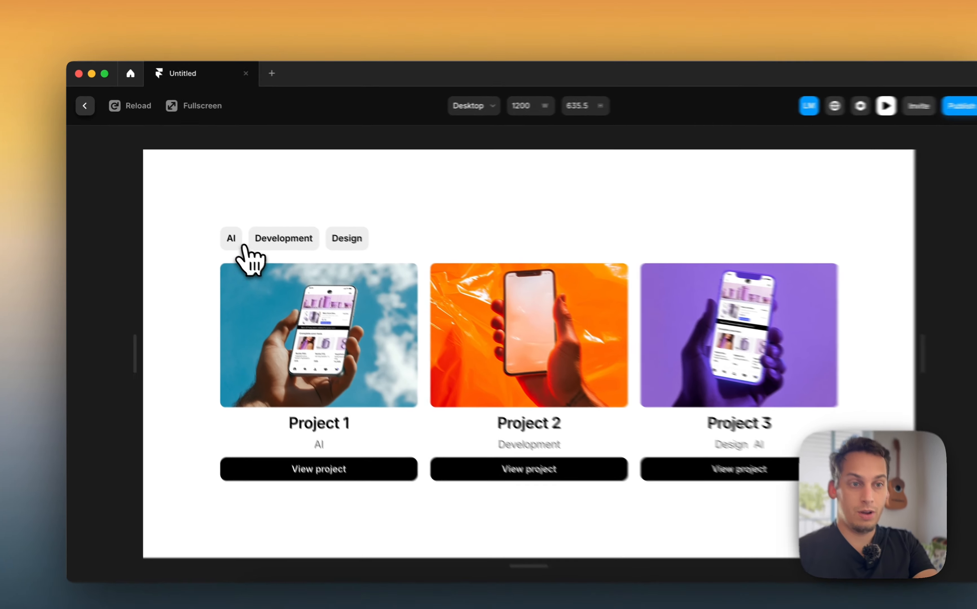
# In the preview, click the tag buttons again to test toggling each filter on and off
pyautogui.click(252, 236)
pyautogui.click(379, 250)
pyautogui.click(318, 252)
pyautogui.click(247, 252)
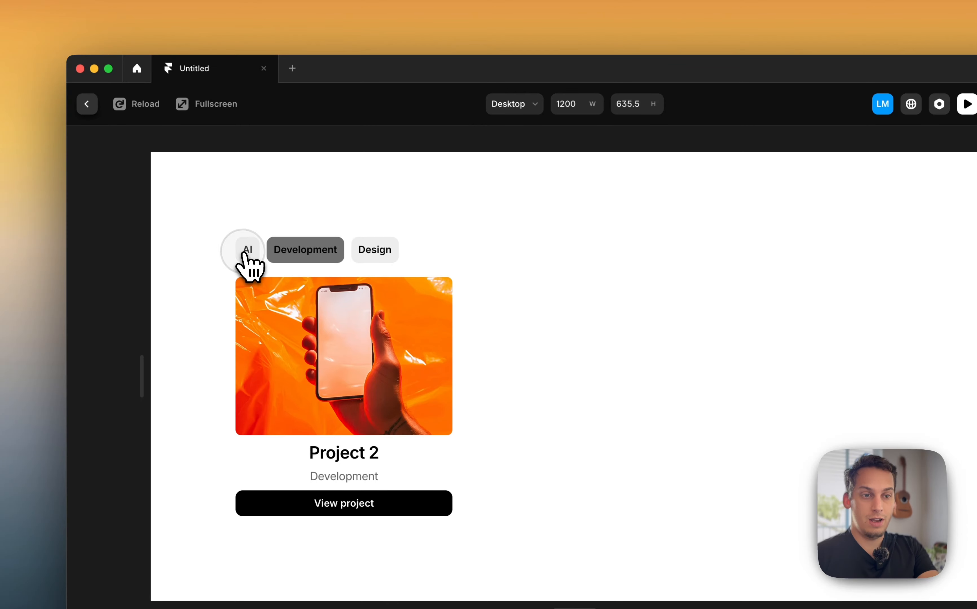
pyautogui.click(248, 252)
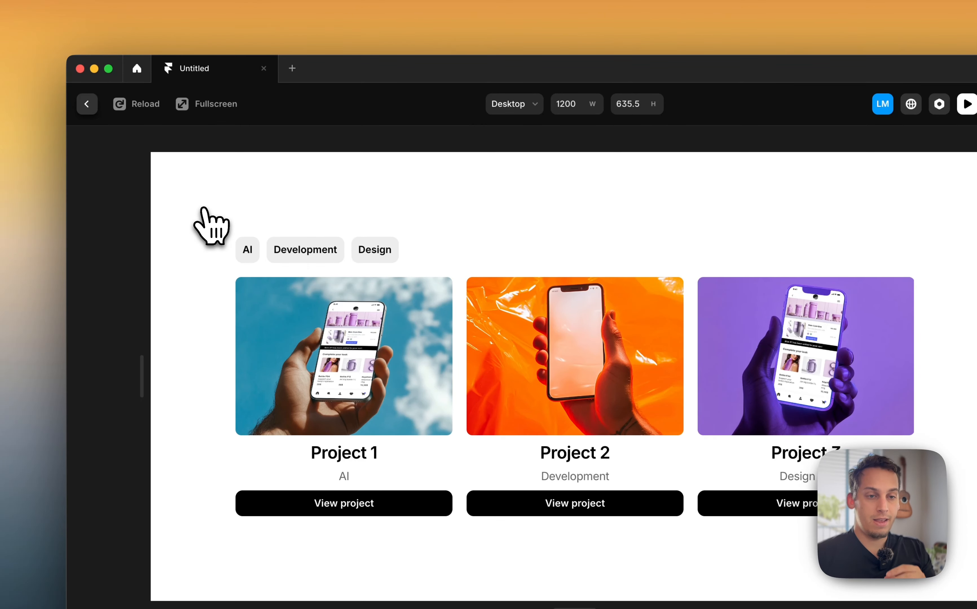